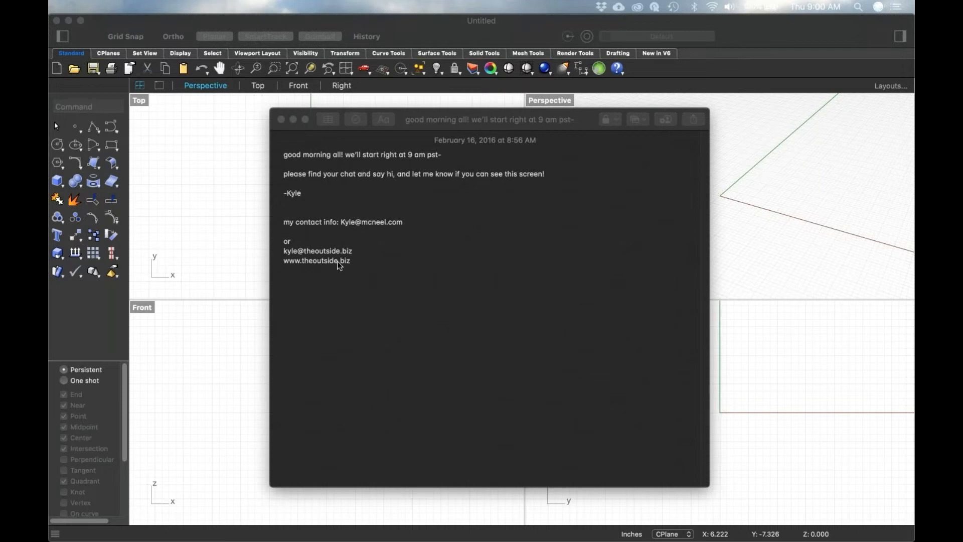
Close the welcome note covering the modelling window.
left_click(281, 119)
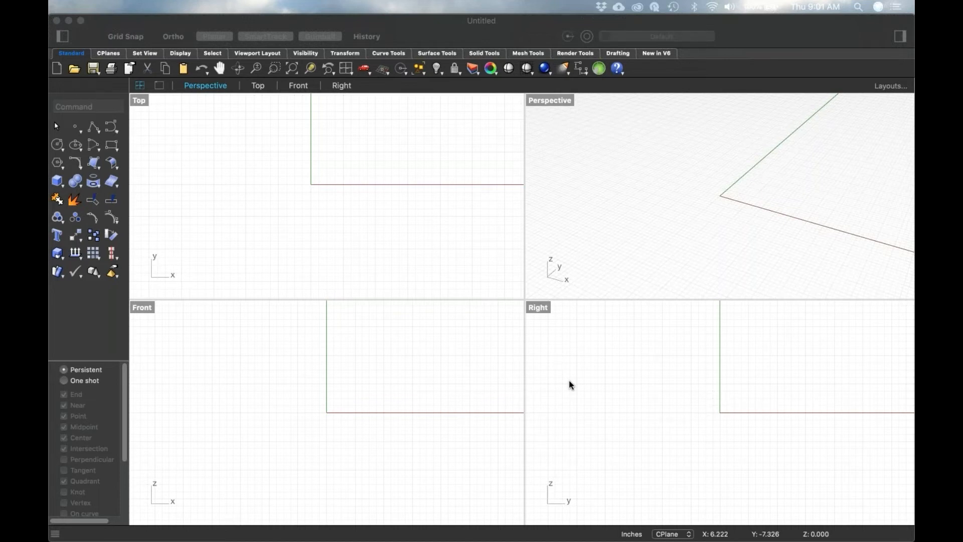
right_click_drag(296, 189, 311, 221)
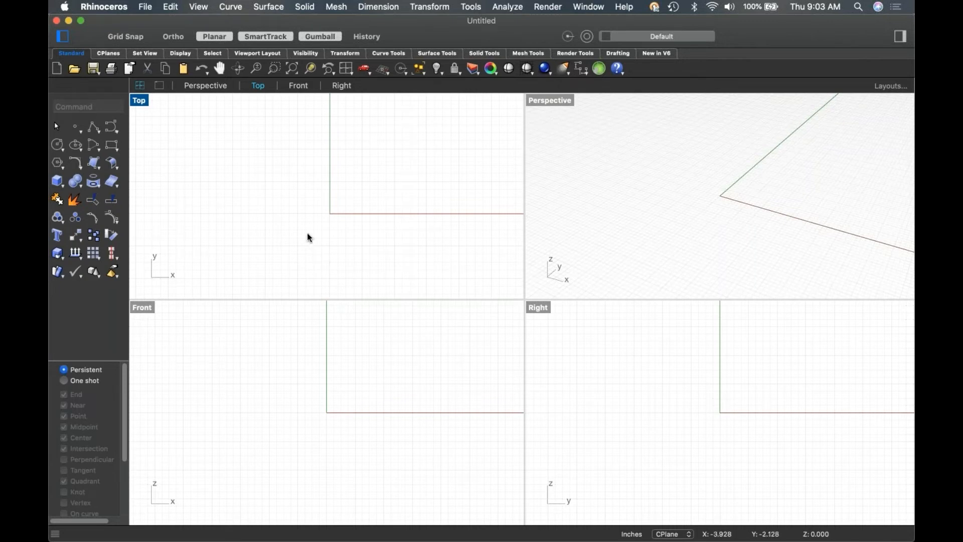
right_click_drag(335, 229, 347, 220)
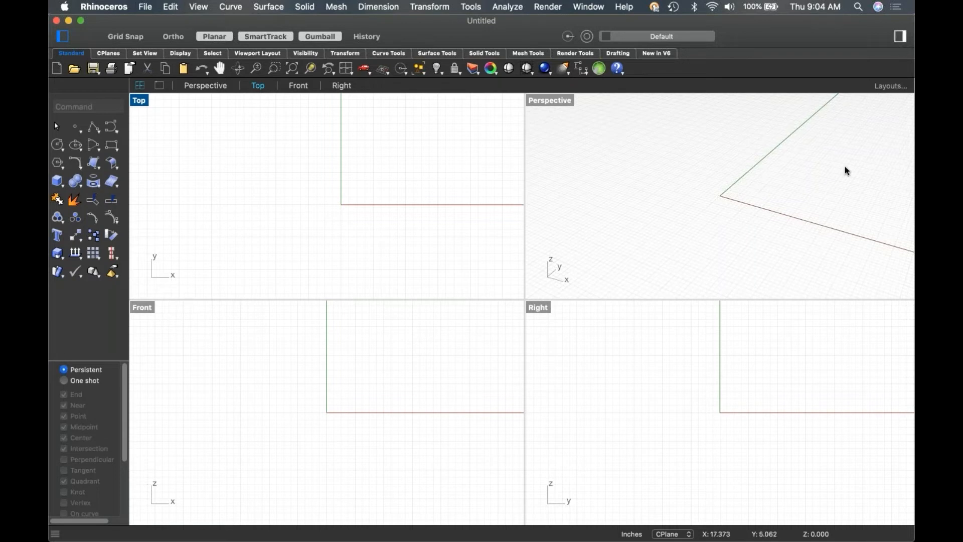
Show the layer list and maximize the Front viewport.
left_click(900, 36)
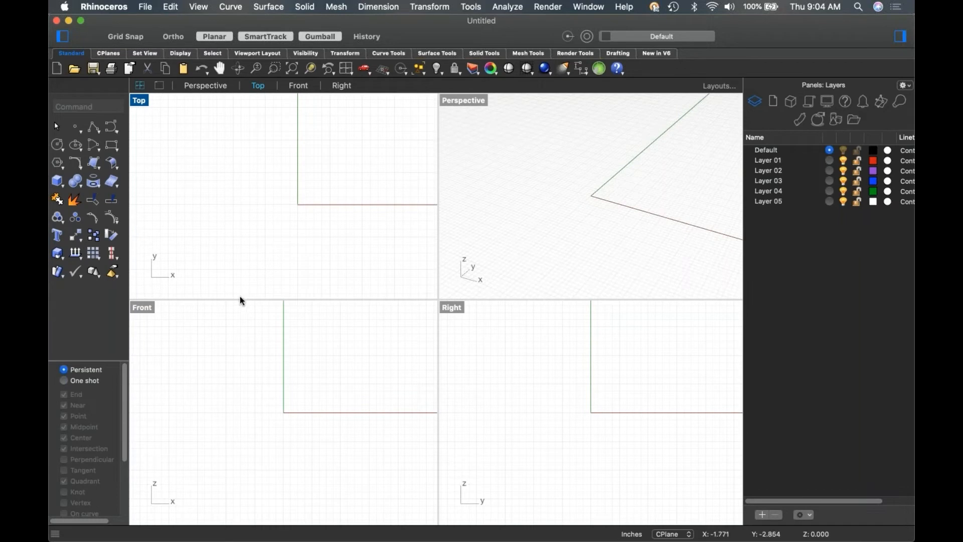
double_click(146, 307)
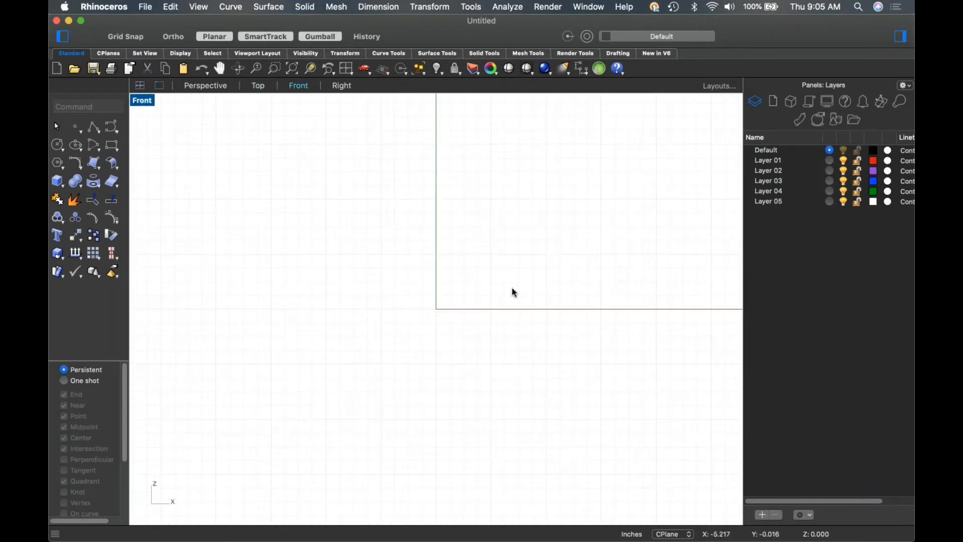
right_click_drag(546, 254, 490, 302)
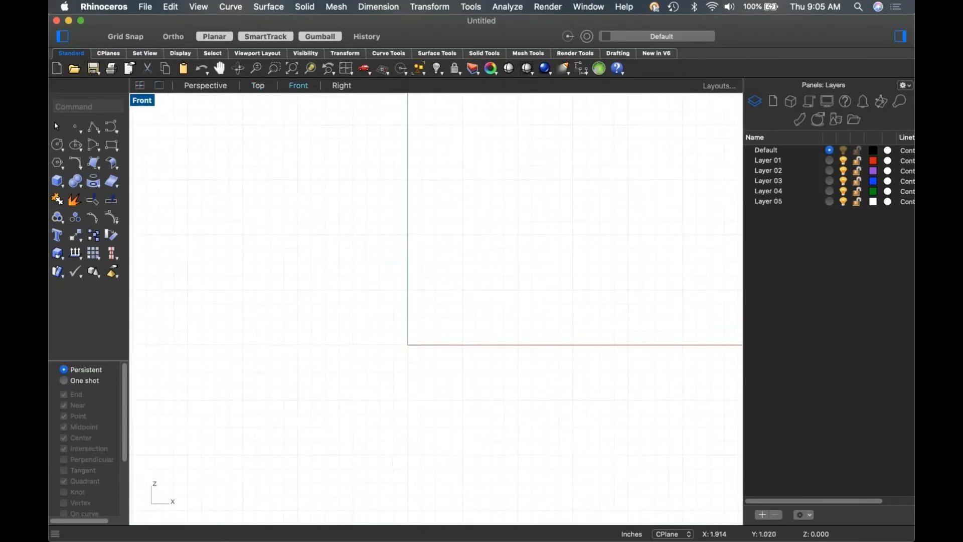
Insert board.jpg from the Desktop as a Picture in the Front viewport, spanning both sides of the vertical axis.
type("Picture")
key("Return")
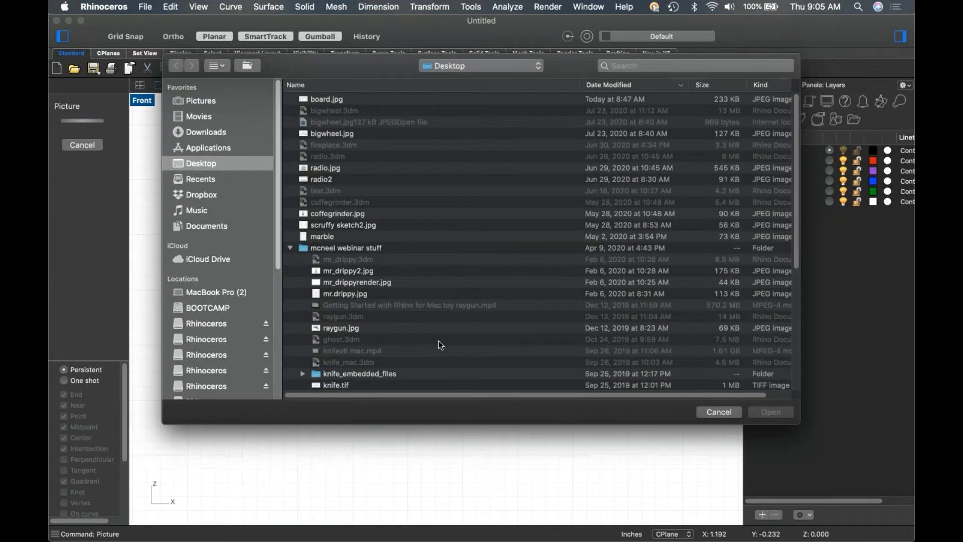
left_click(315, 104)
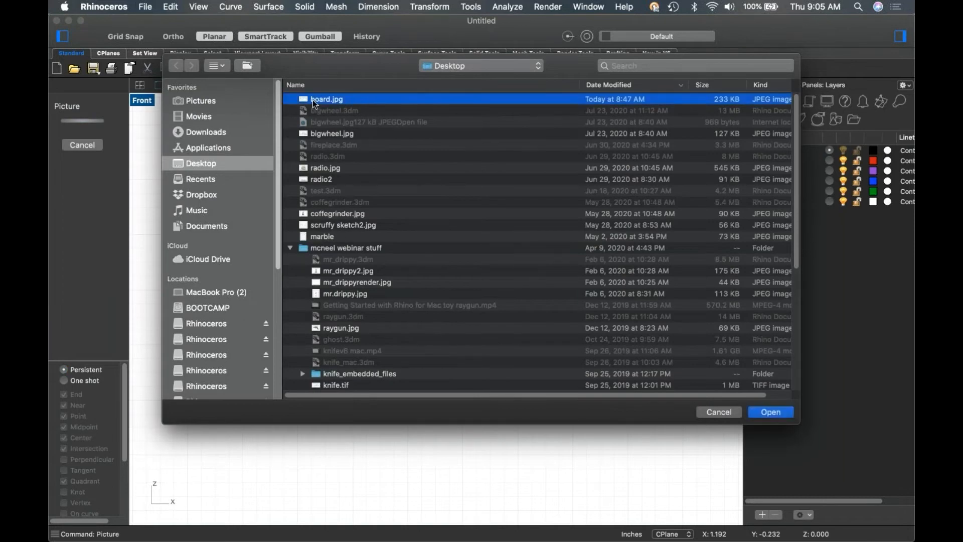
left_click(752, 414)
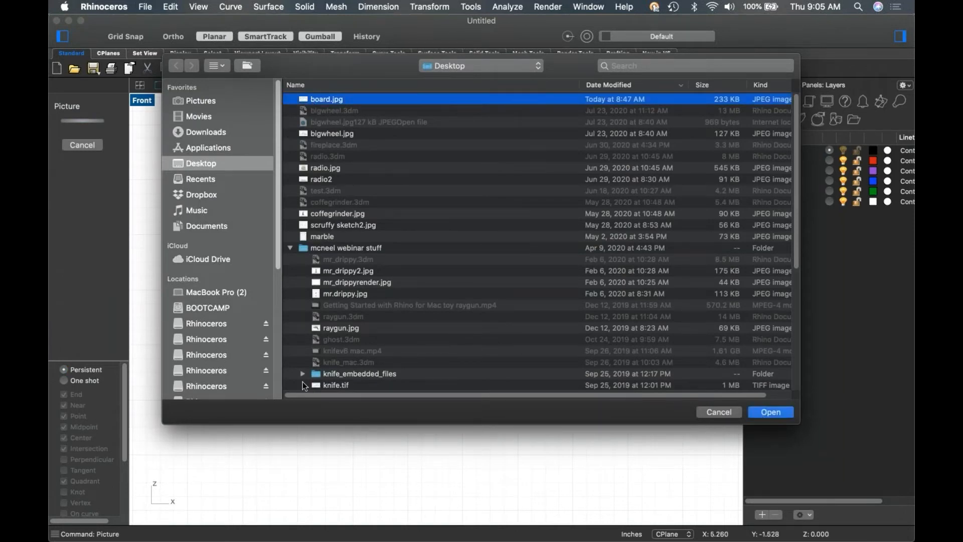
left_click(251, 385)
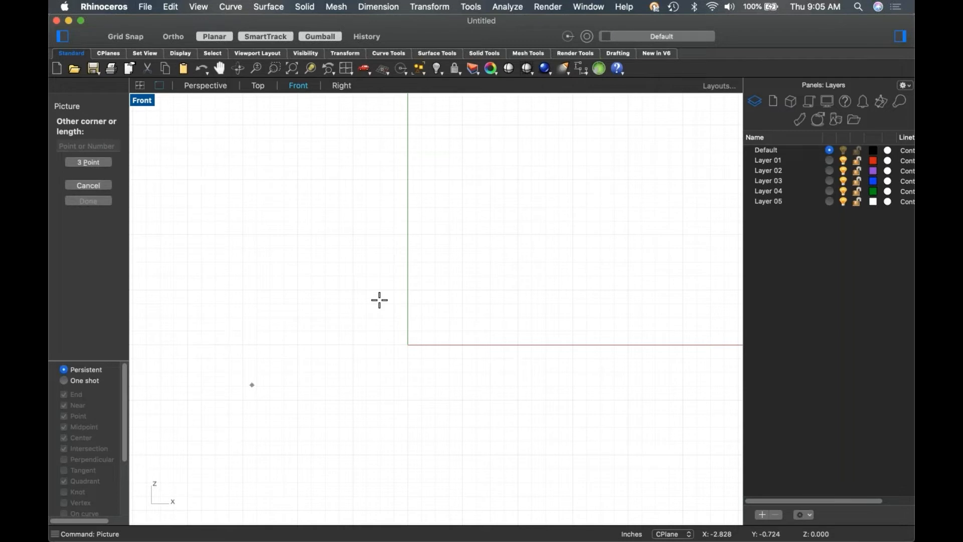
left_click(695, 196)
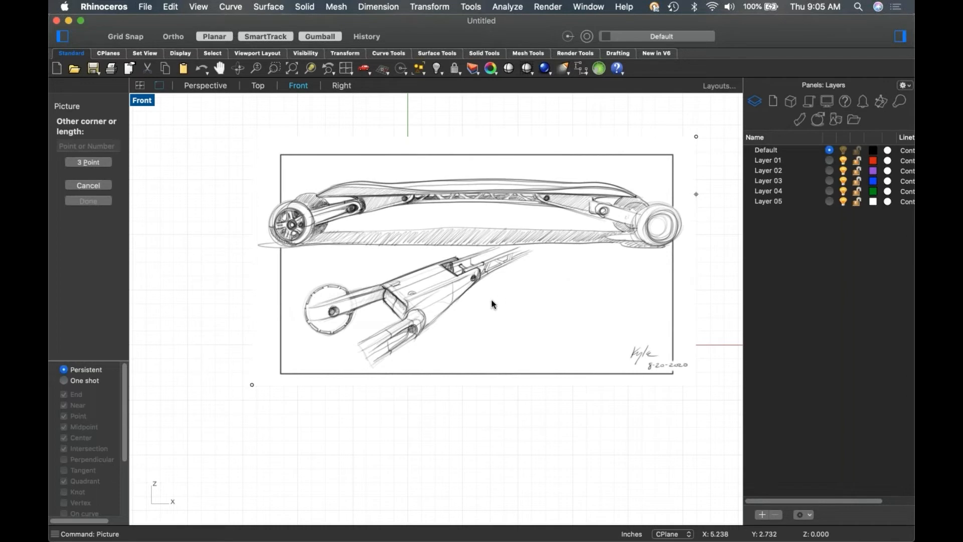
Shift the board picture slightly in the negative X direction and deselect it.
left_click_drag(509, 300, 479, 300)
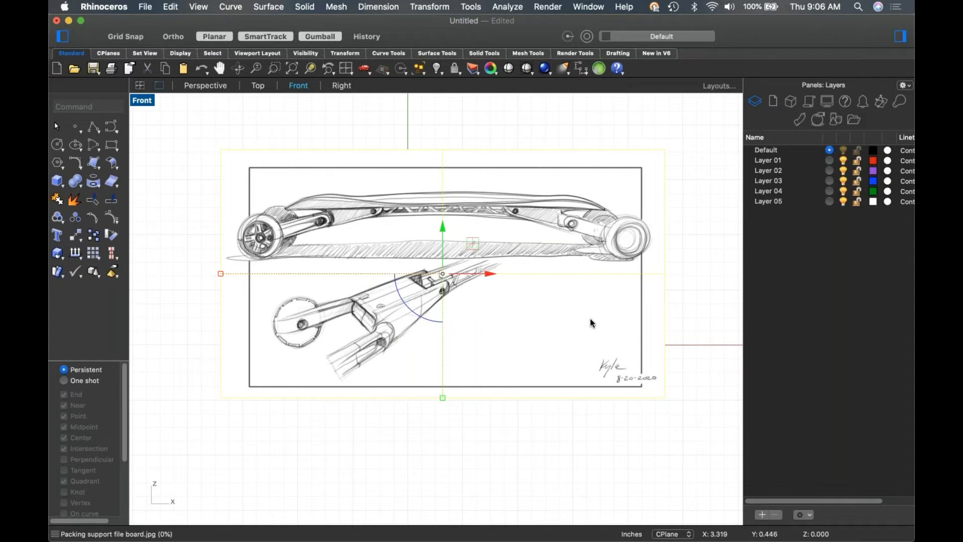
scroll(303, 233, "up", 2)
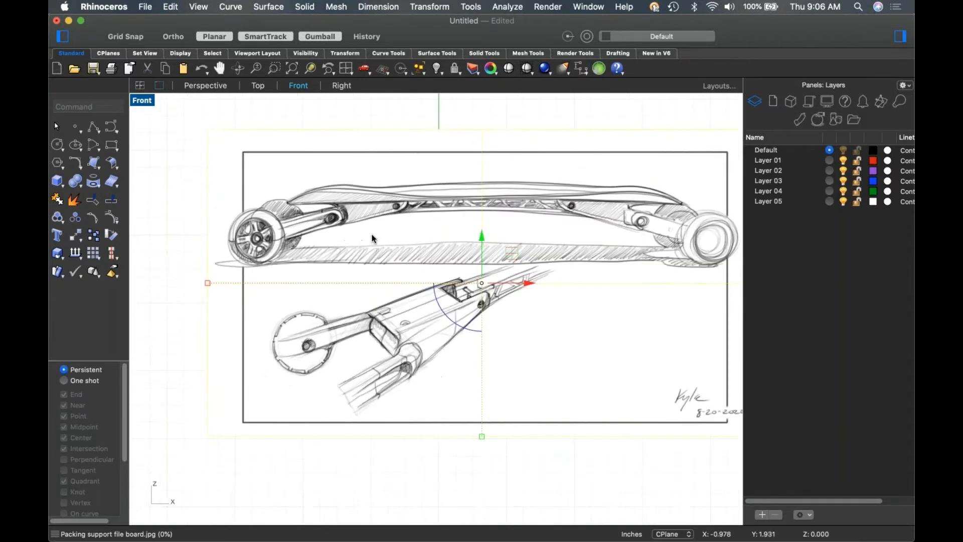
scroll(372, 236, "down", 2)
left_click(356, 136)
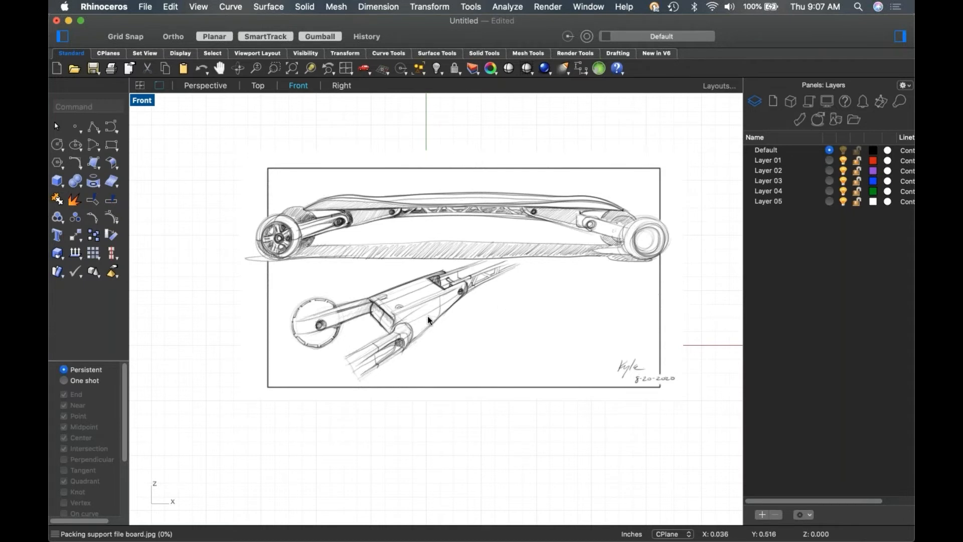
Rename Layer 01 as image and move the board picture onto that layer.
left_click(465, 231)
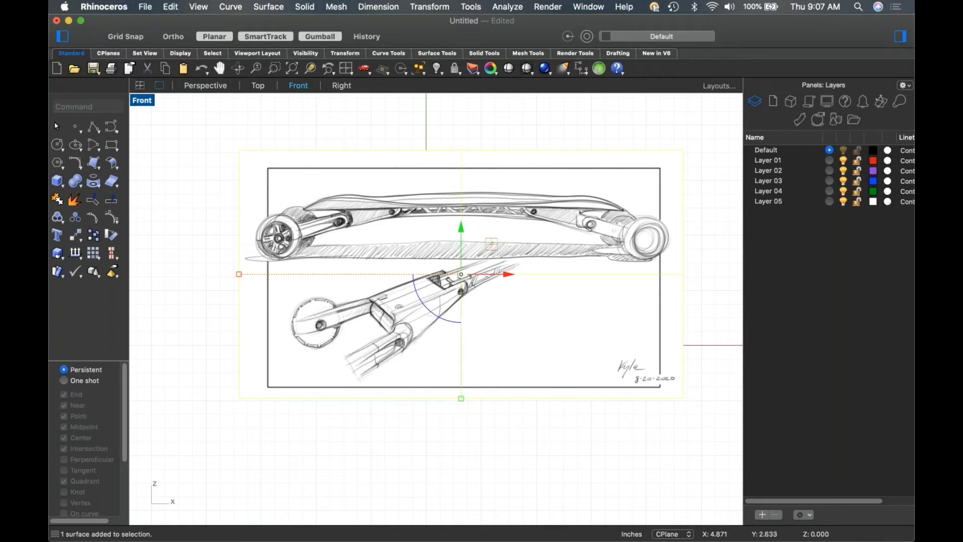
double_click(766, 160)
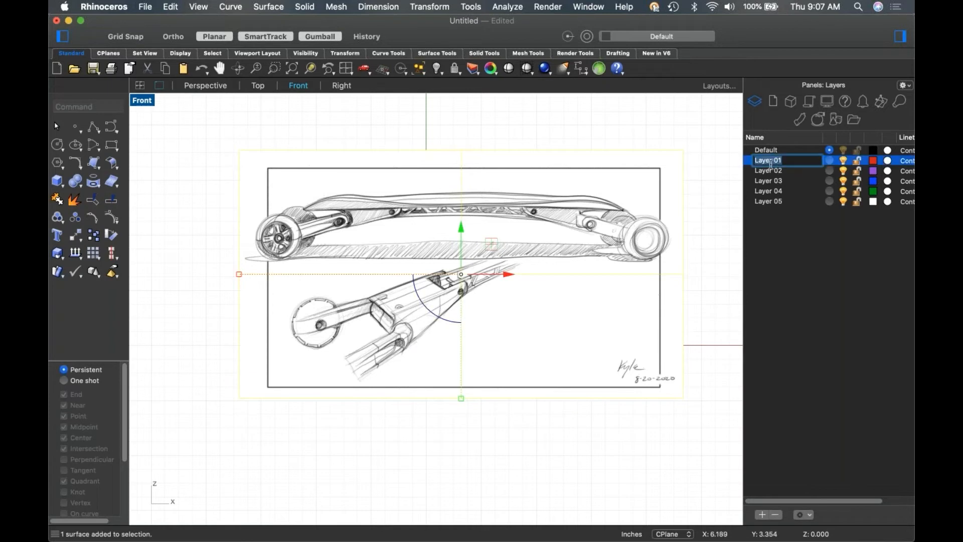
type("image")
key("Return")
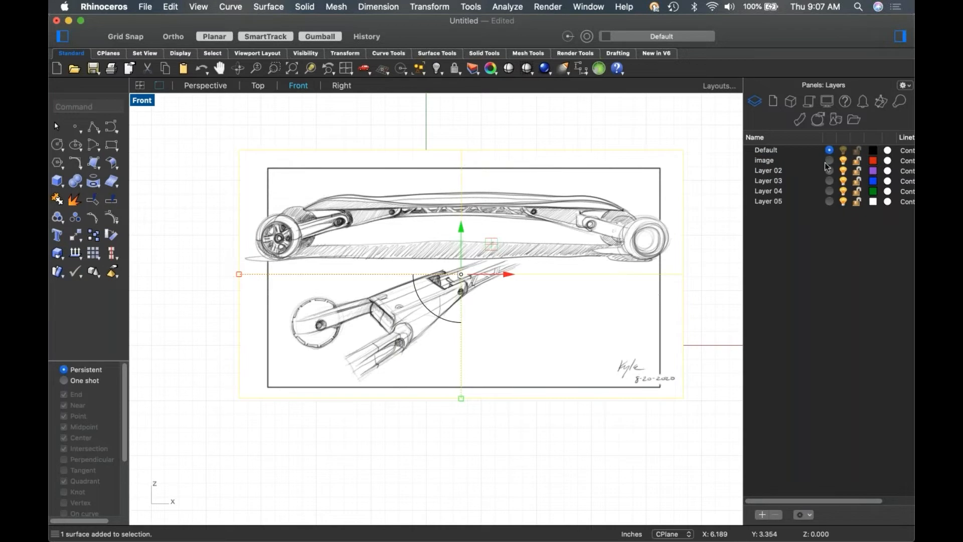
right_click(766, 163)
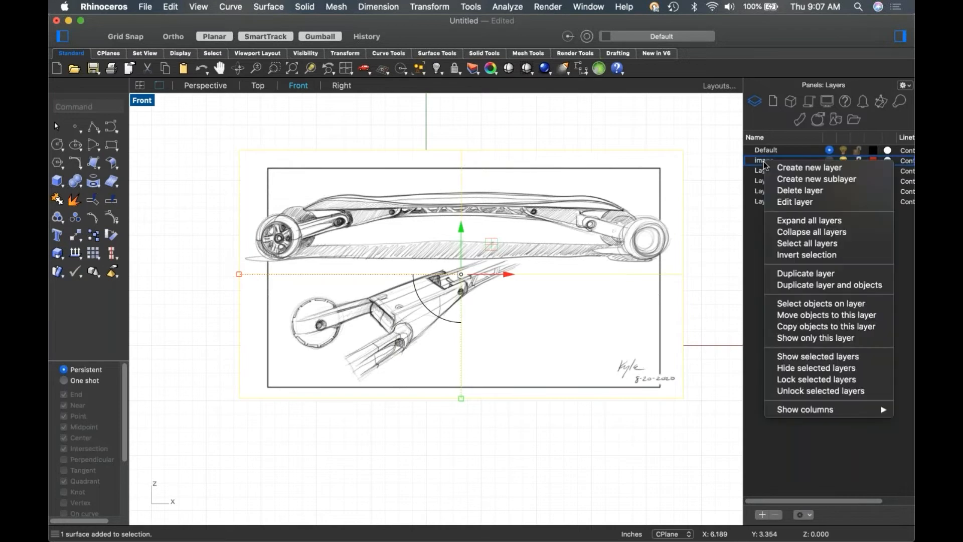
left_click(791, 316)
Toggle the image layer's visibility to check that it holds the board picture.
left_click(720, 239)
left_click(843, 161)
left_click(843, 161)
left_click(857, 163)
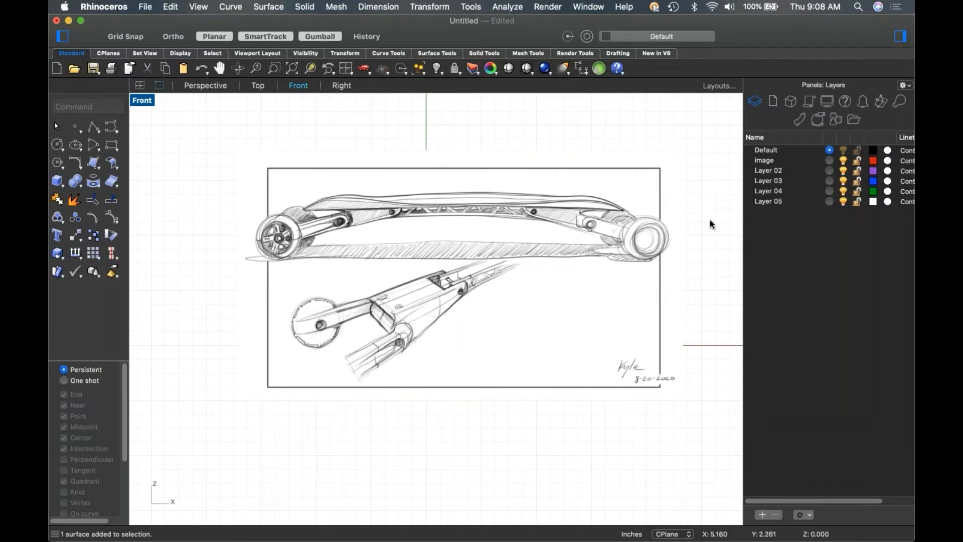
Draw a center-radius test sphere in the Perspective view, intersecting the lower part of the board picture.
type("p")
key("Return")
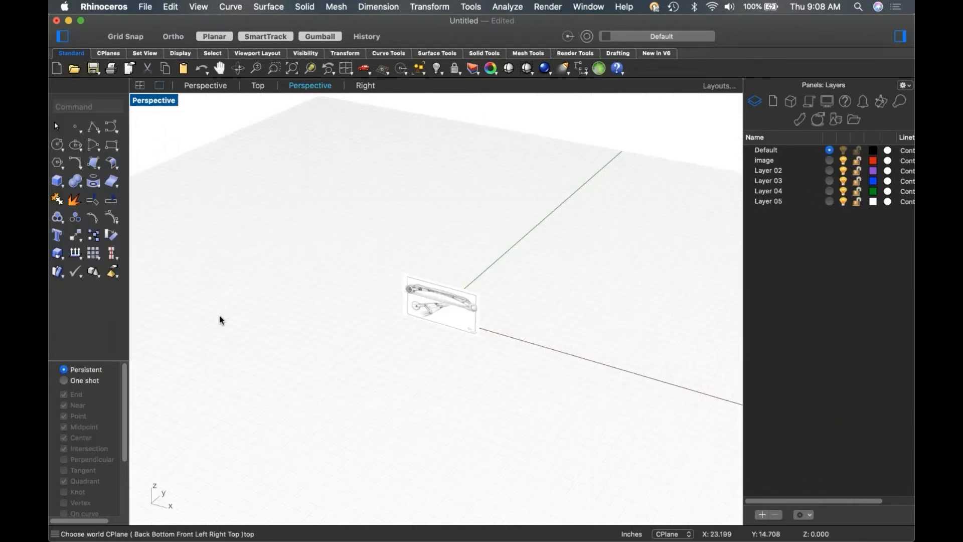
scroll(472, 316, "up", 5)
scroll(415, 282, "up", 2)
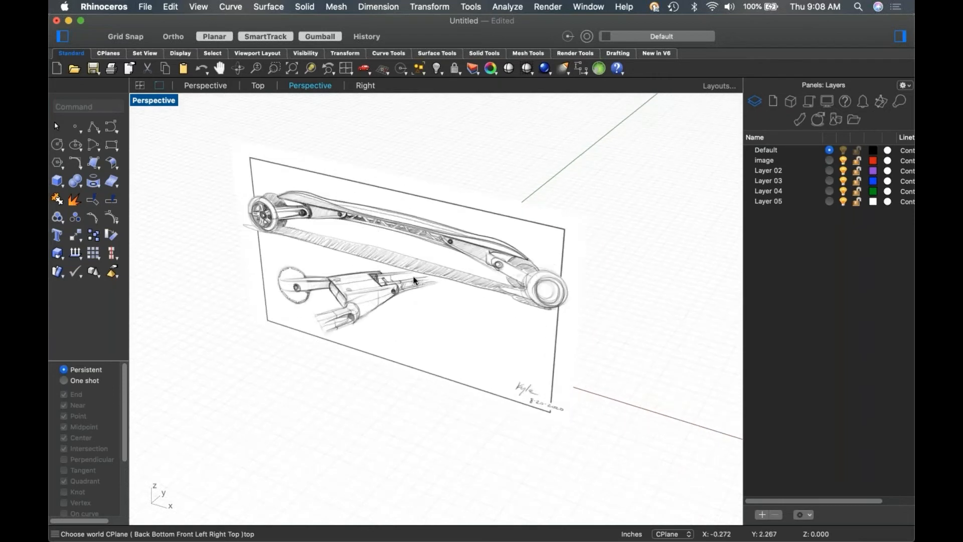
left_click(63, 184)
mouse_move(85, 221)
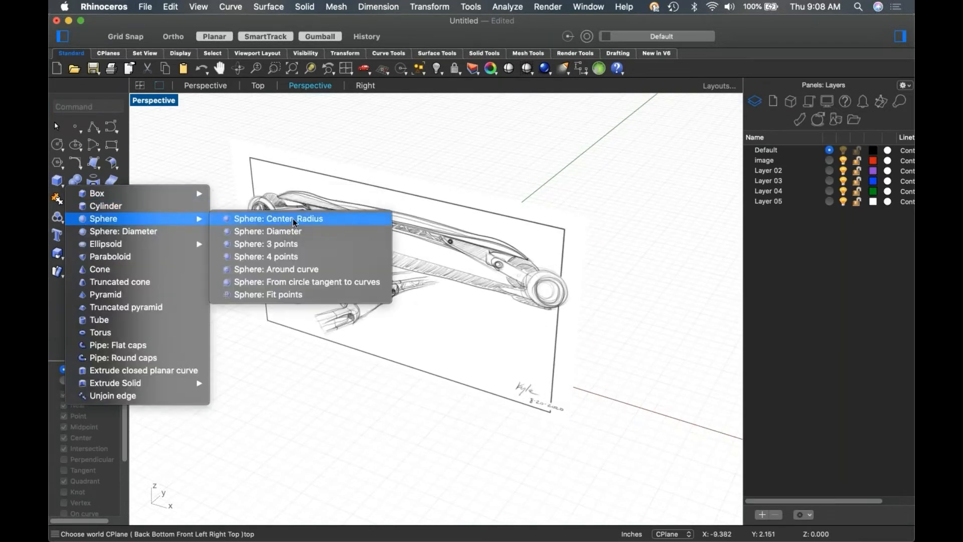
left_click(295, 219)
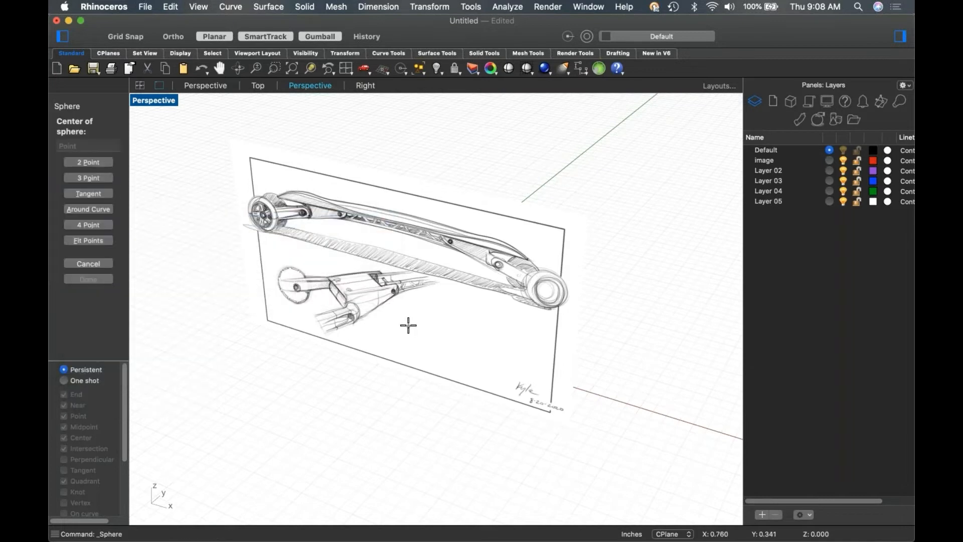
left_click(370, 324)
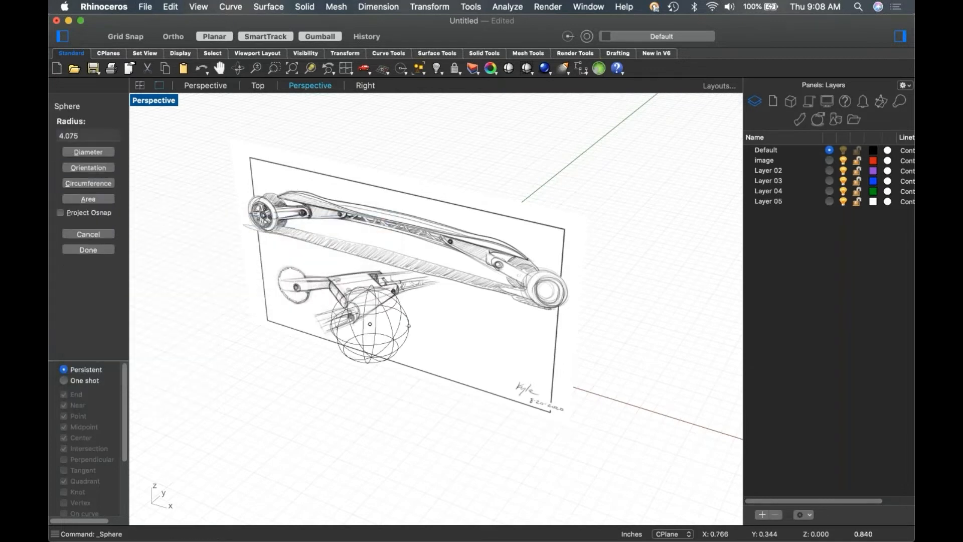
left_click(448, 279)
Set the Perspective viewport to Shaded display and view the sphere and picture from another angle.
left_click(156, 100)
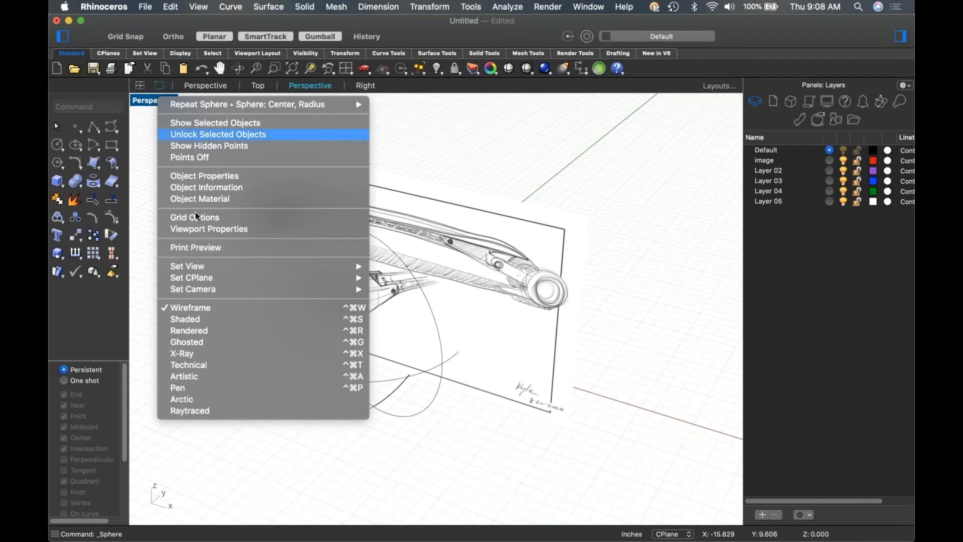
left_click(188, 319)
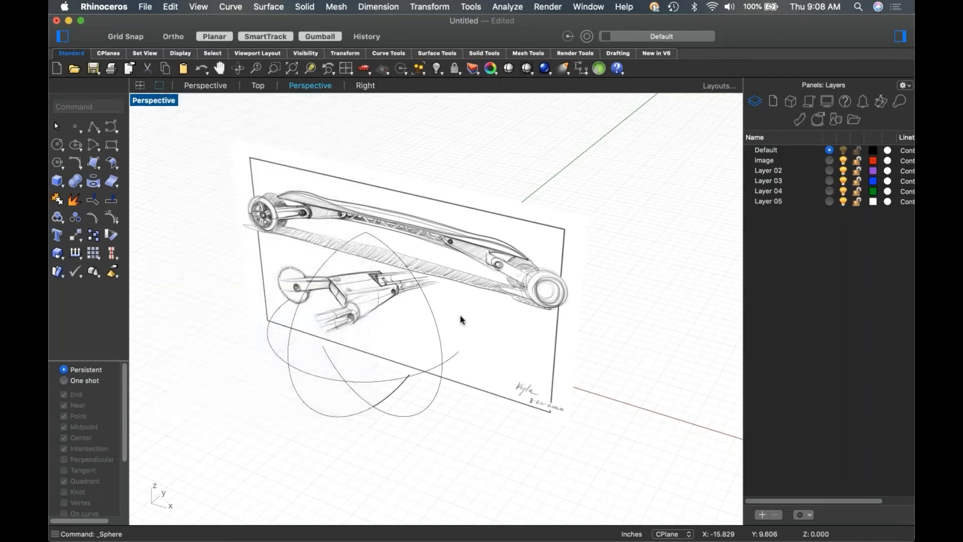
mouse_move(460, 319)
right_mouse_down()
mouse_move(354, 366)
mouse_move(602, 402)
mouse_move(667, 359)
mouse_move(643, 367)
right_mouse_up()
right_click_drag(491, 343, 439, 370)
Move the board picture along the Y axis in front of the sphere and check the overlap in the Front view.
left_click(569, 253)
right_click_drag(316, 220, 385, 284)
left_click_drag(435, 296, 658, 214)
right_click_drag(301, 224, 336, 224)
key("ctrl+F2")
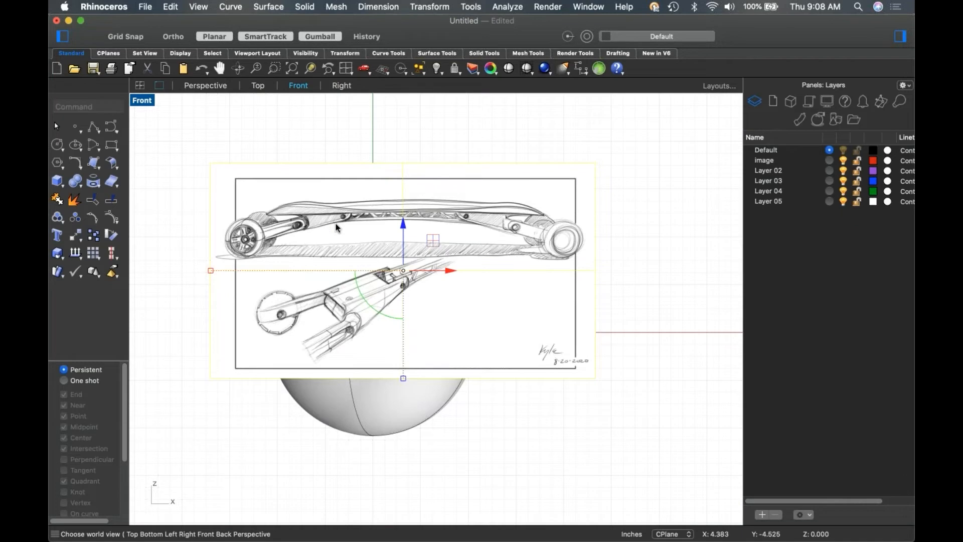
Move the board picture along the Y axis until it sits behind the sphere, and check it in the Front view.
key("ctrl+F4")
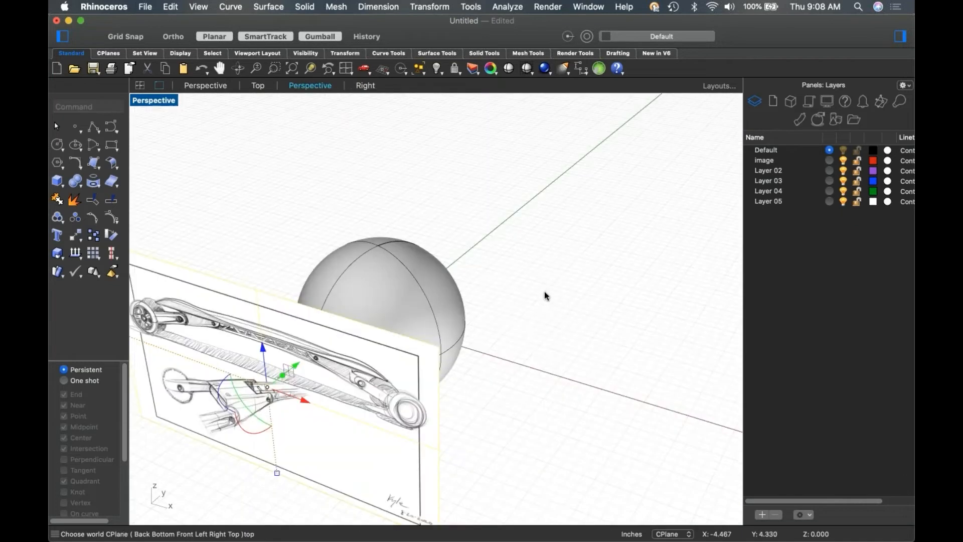
right_click_drag(500, 325, 411, 312)
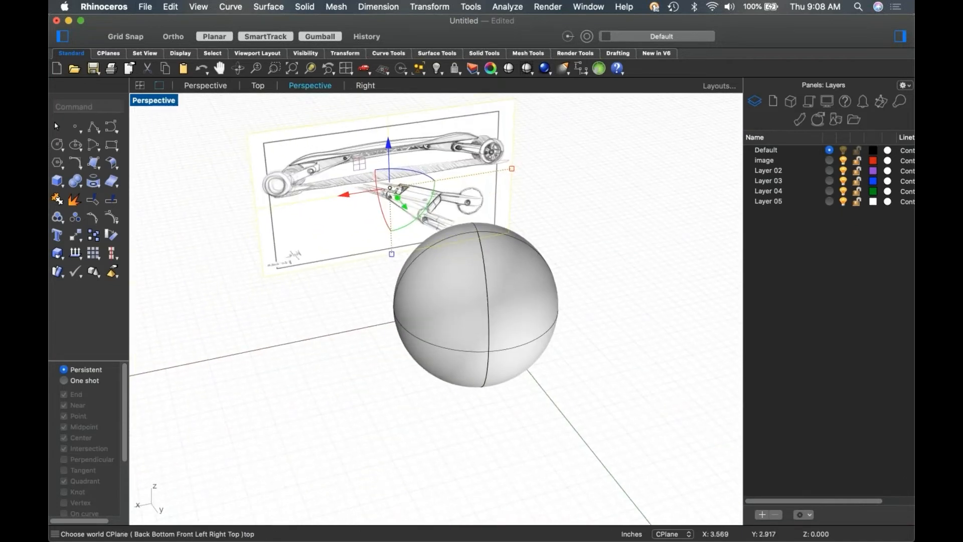
type("P")
key("Return")
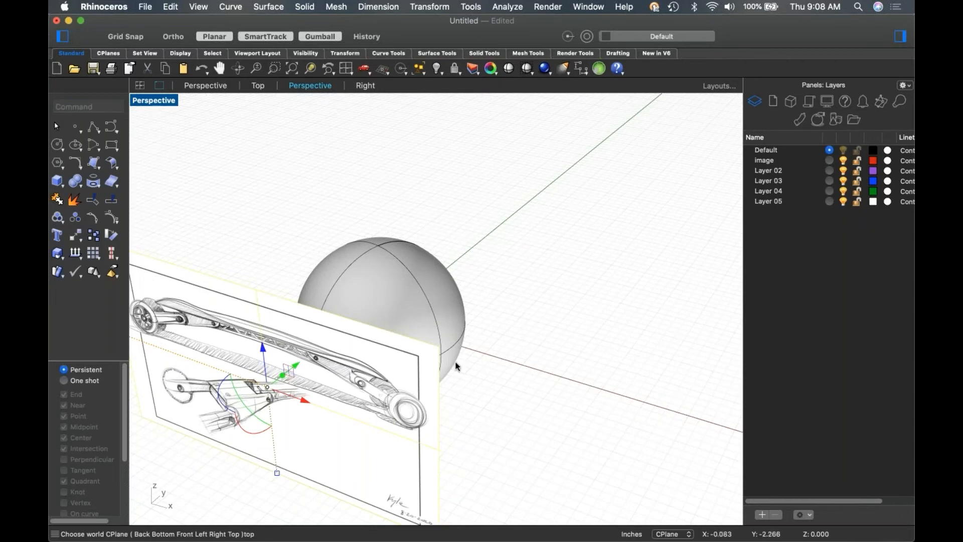
right_click_drag(499, 373, 539, 368)
right_click_drag(380, 339, 327, 344)
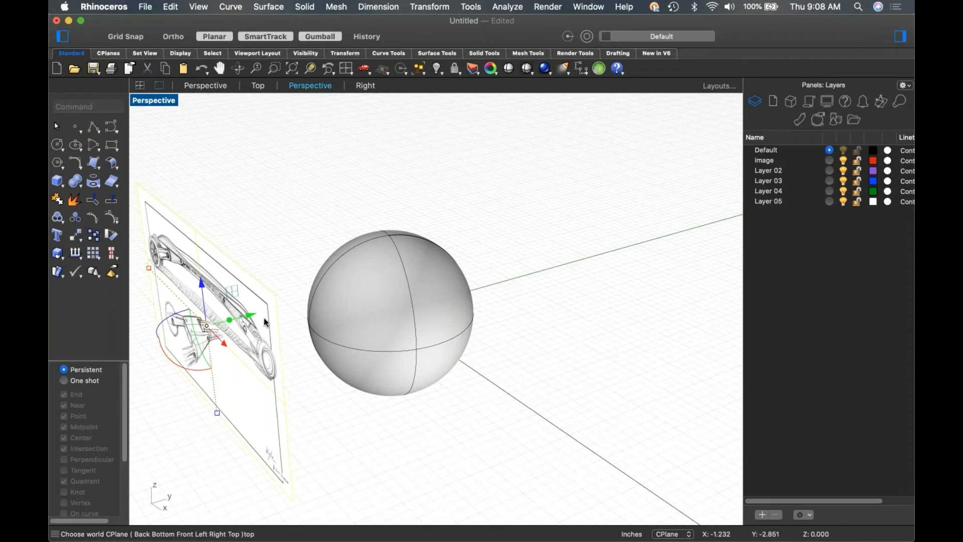
left_click_drag(253, 315, 541, 281)
type("f'")
key("Return")
key("ctrl+F2")
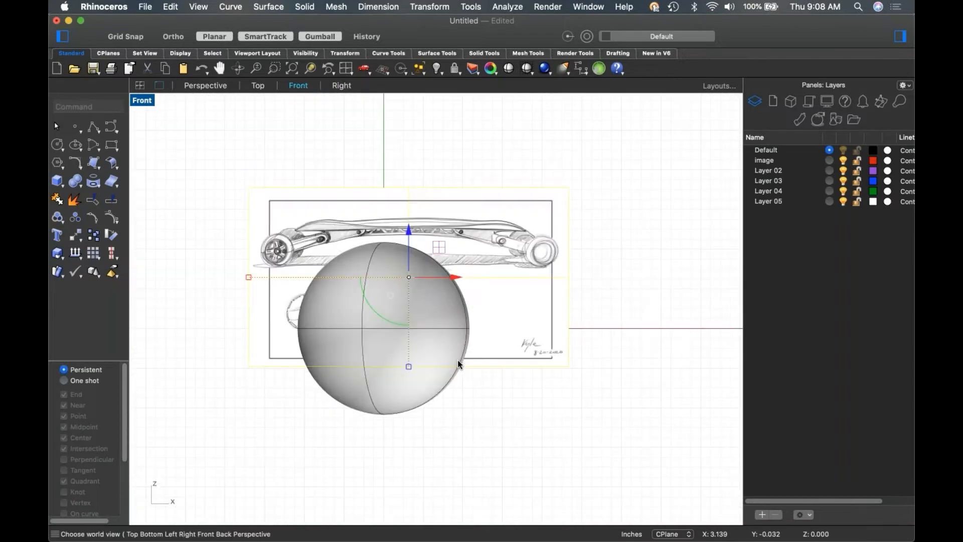
Delete the test sphere and return to the Front view.
key("ctrl+F4")
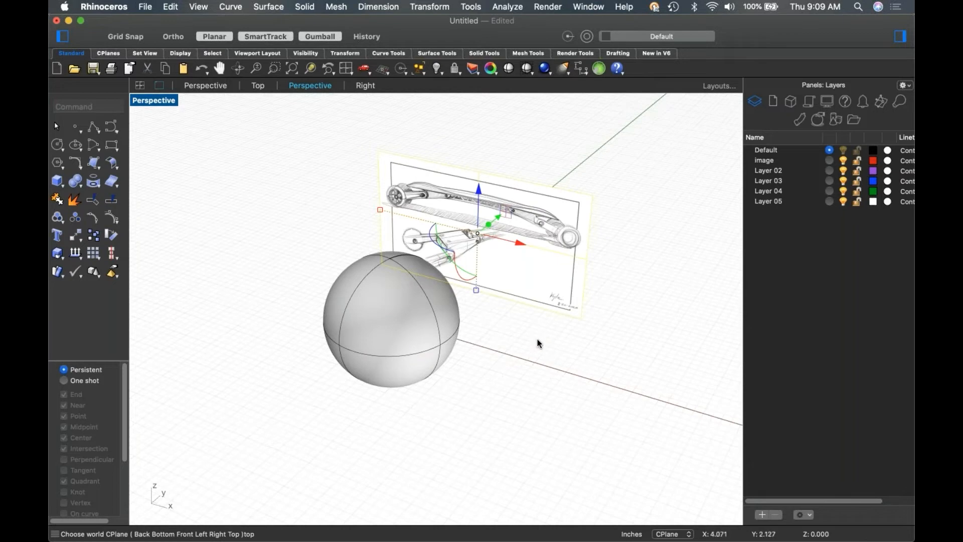
left_click(370, 326)
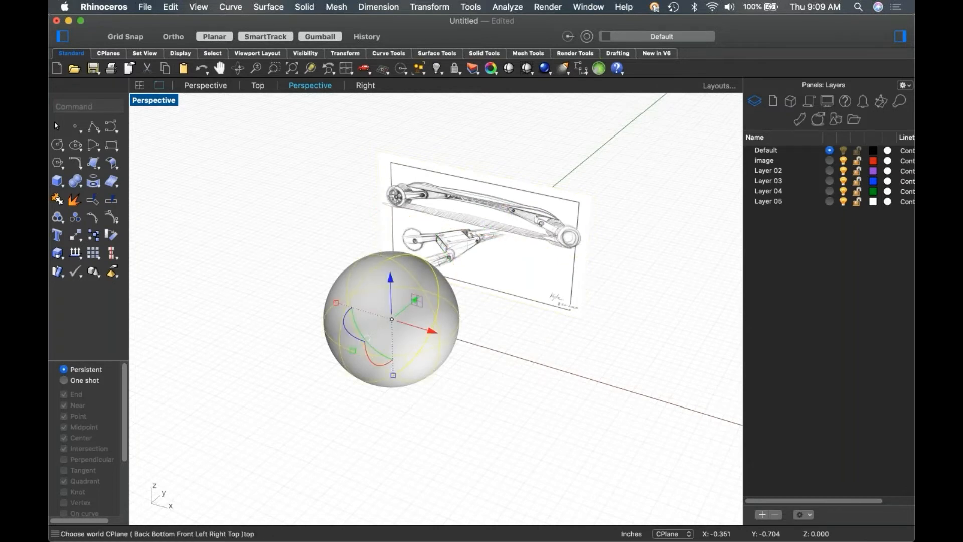
key("Delete")
key("ctrl+F2")
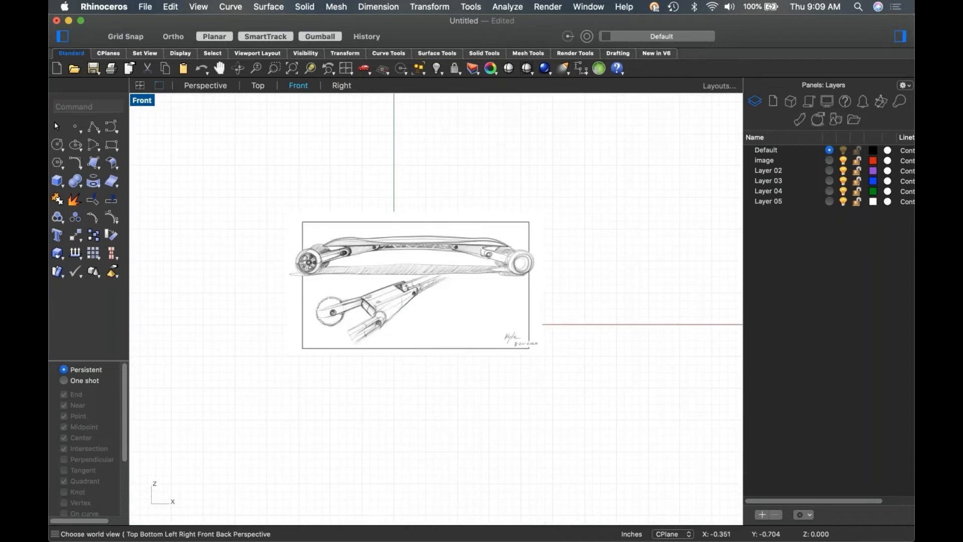
Draw a degree 3 test curve along the underside of the deck in the upper sketch.
scroll(231, 272, "up", 10)
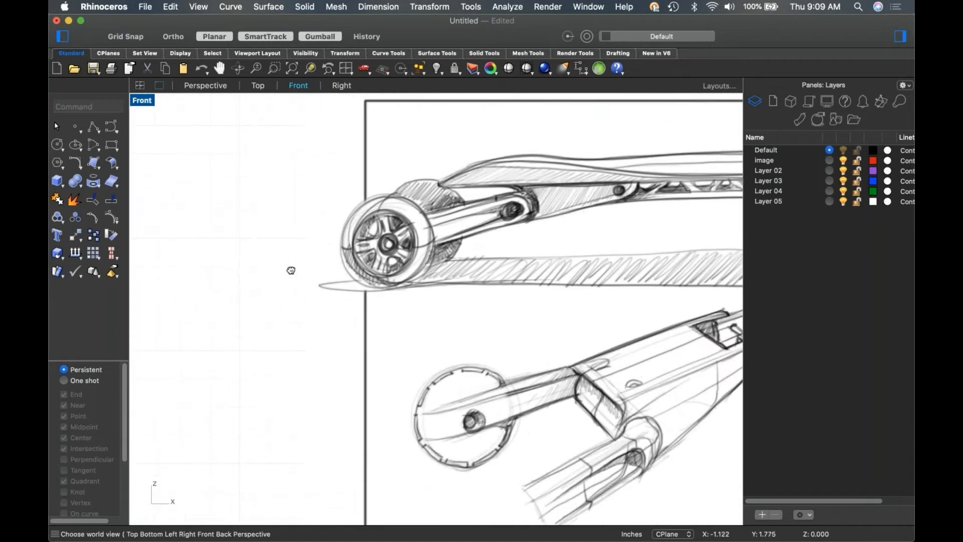
left_click(112, 127)
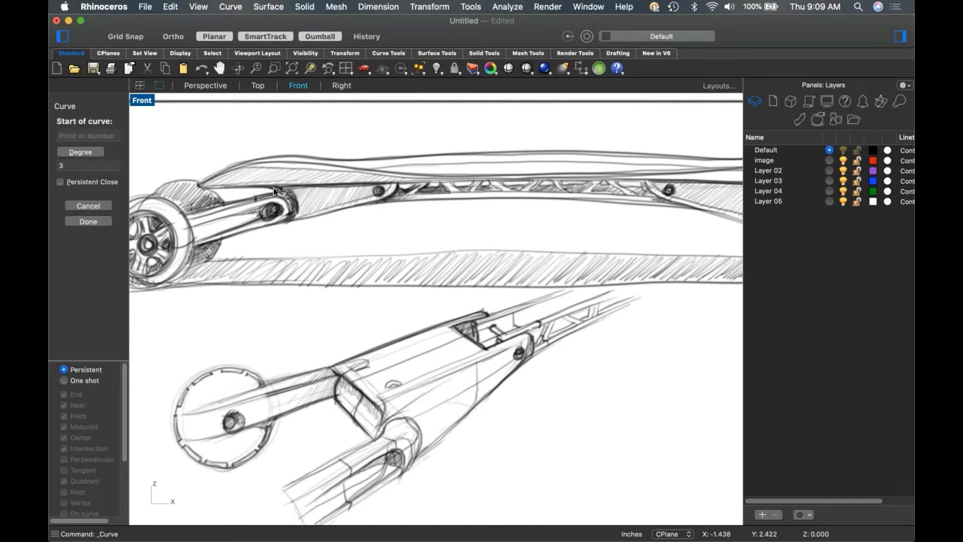
left_click(202, 189)
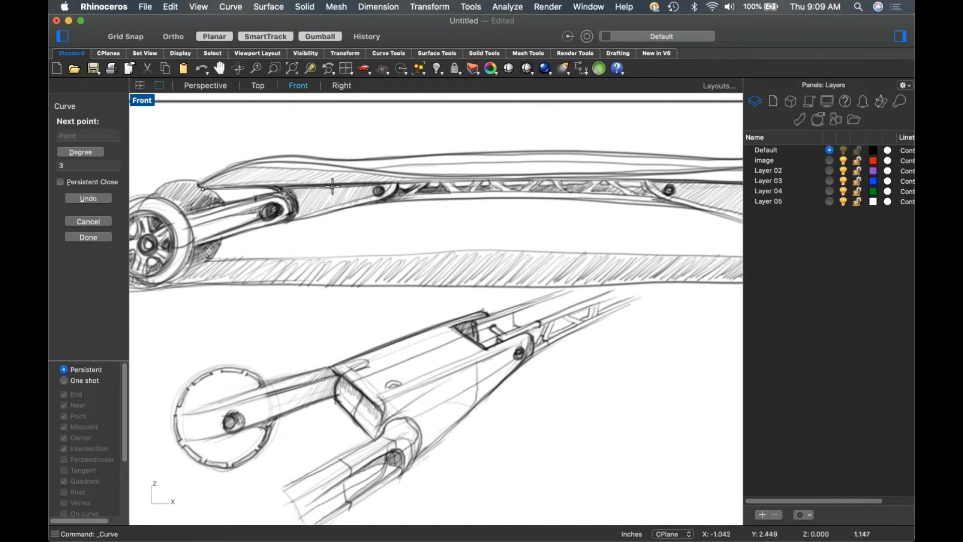
left_click(334, 185)
left_click(471, 180)
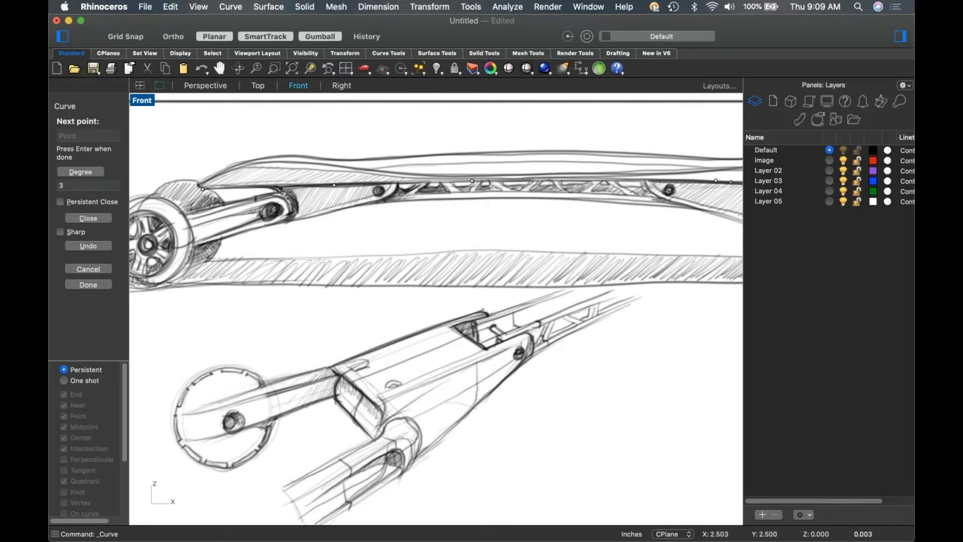
key("Return")
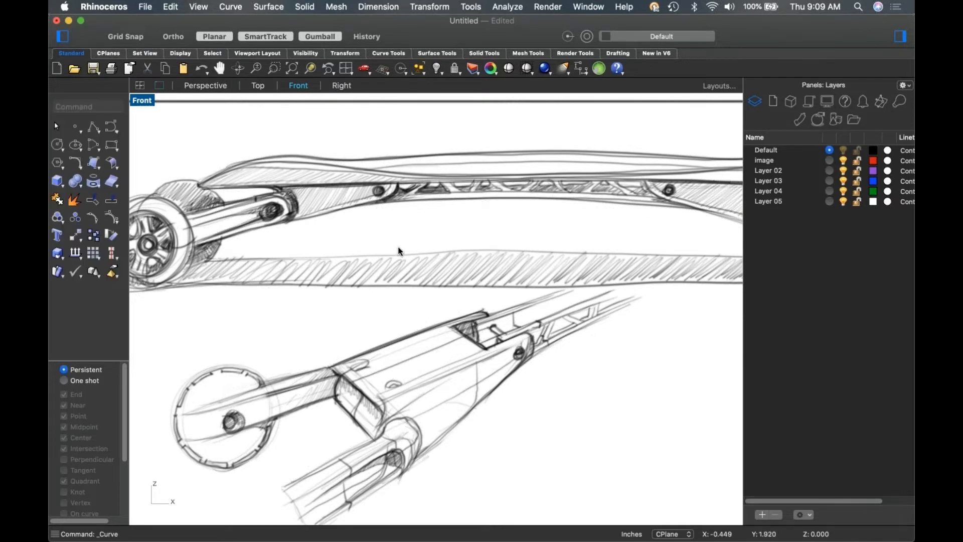
Set the board picture's object transparency to 66% in its material and check that the test curve can be selected.
scroll(609, 291, "down", 4)
right_click_drag(673, 317, 549, 281)
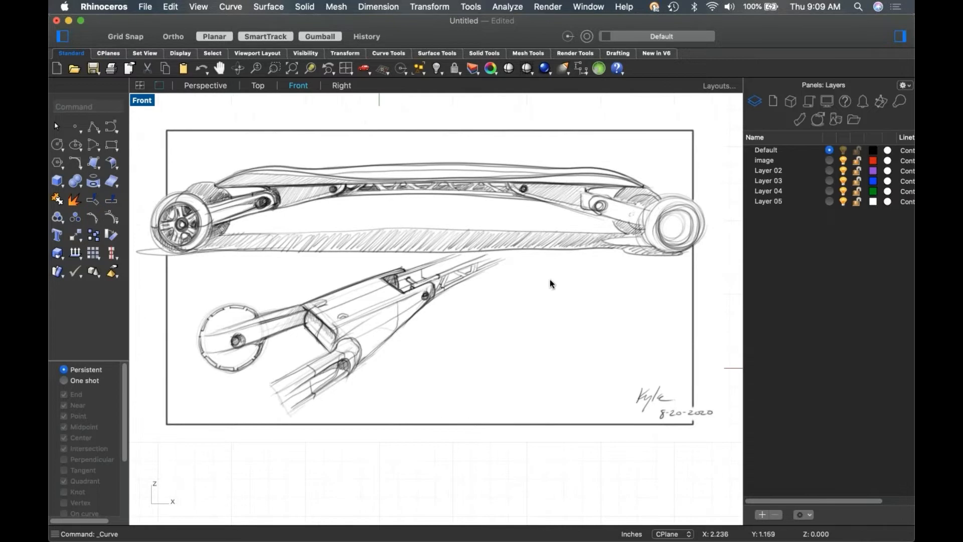
left_click(554, 275)
scroll(554, 275, "down", 3)
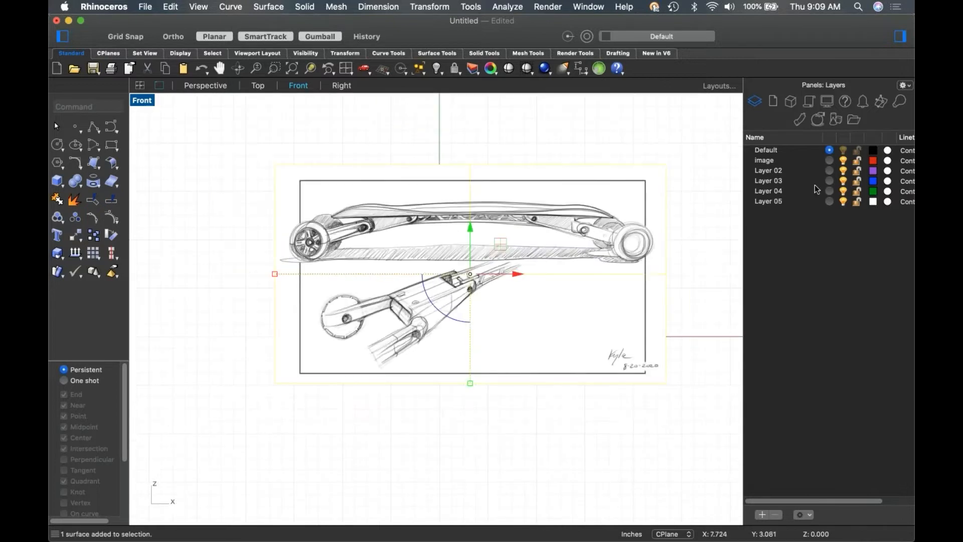
left_click(801, 120)
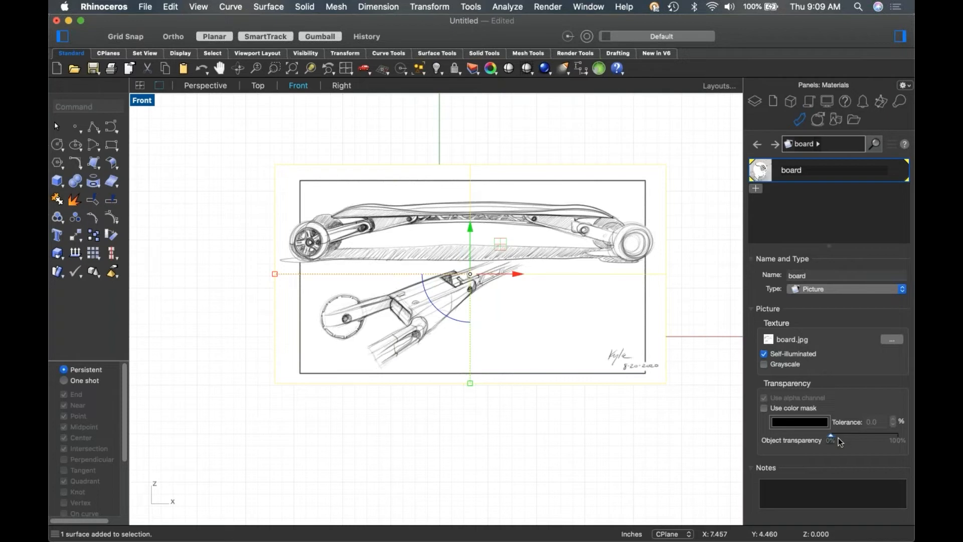
left_click_drag(833, 440, 873, 442)
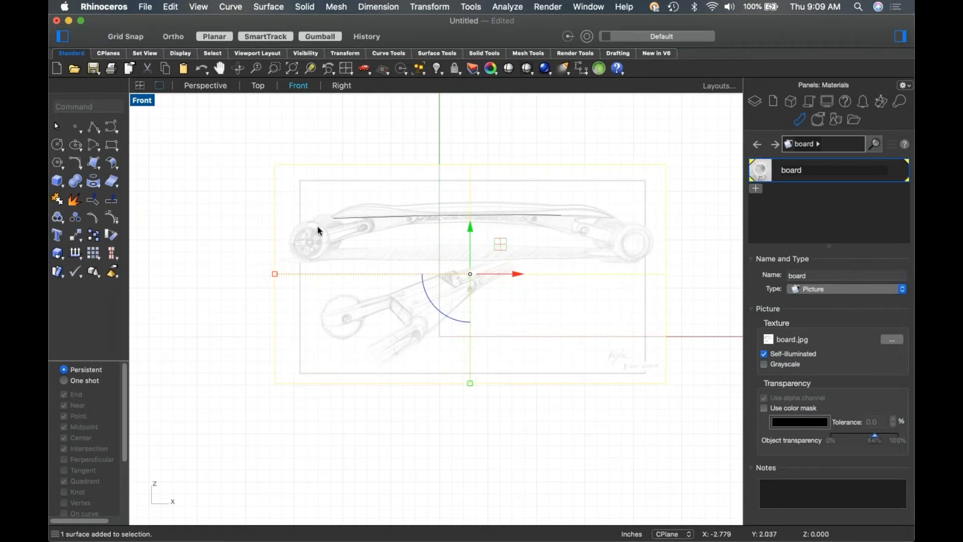
left_click(548, 219)
left_click(703, 157)
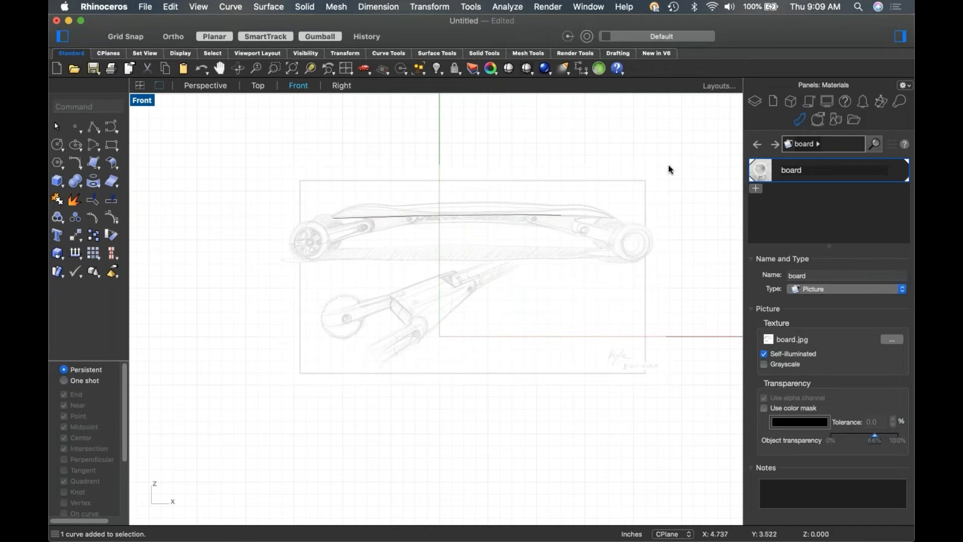
Lock the image layer and delete the test curve.
left_click(755, 102)
left_click(856, 161)
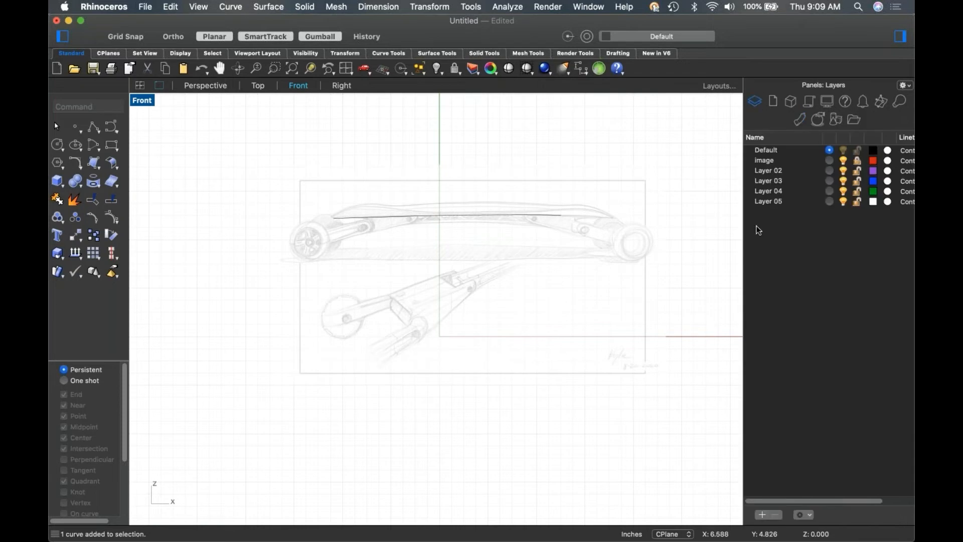
left_click(454, 216)
key("Delete")
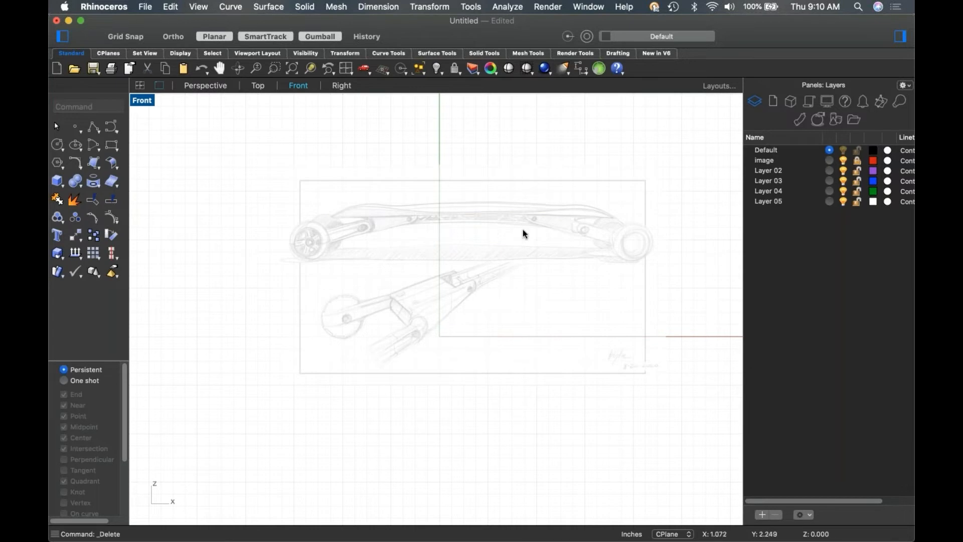
Draw a horizontal guide line about 7.5 inches long from the left wheel's outer edge to the right wheel's outer edge.
scroll(562, 241, "up", 4)
right_click_drag(560, 259, 555, 278)
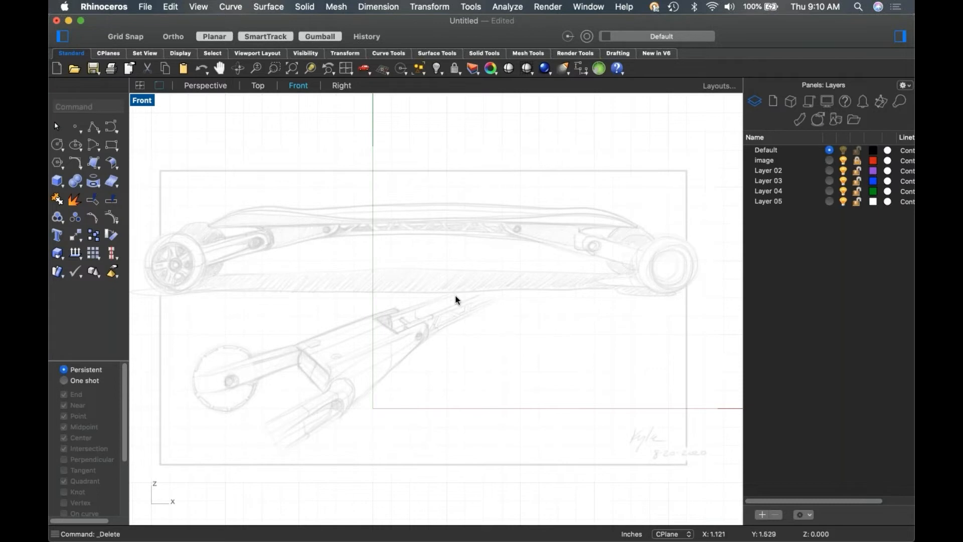
scroll(455, 298, "down", 4)
right_click_drag(467, 304, 490, 286)
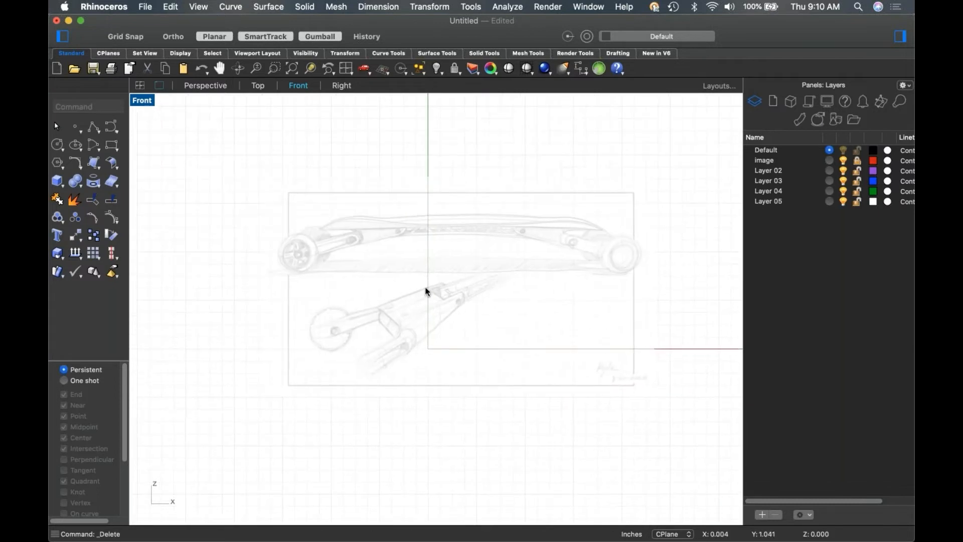
left_click(93, 127)
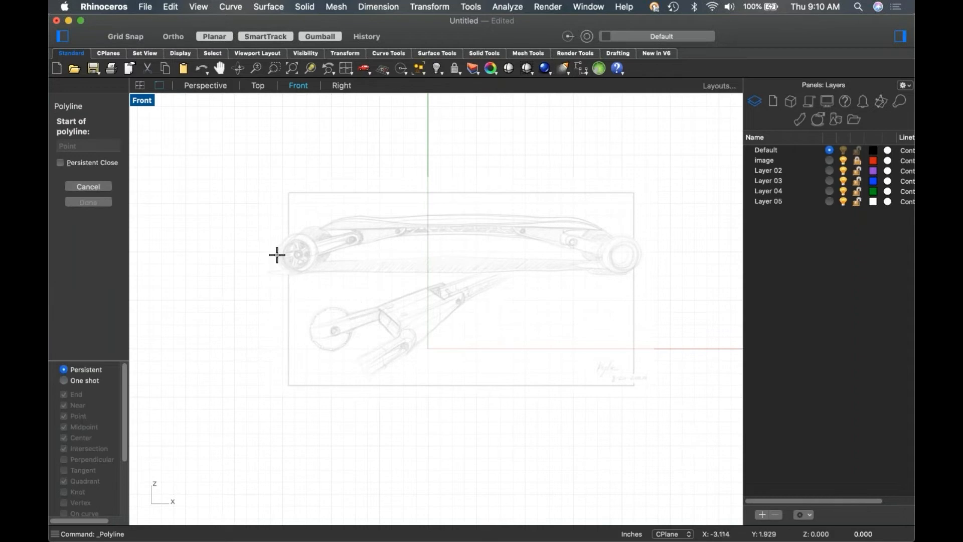
left_click(277, 254)
key("shift")
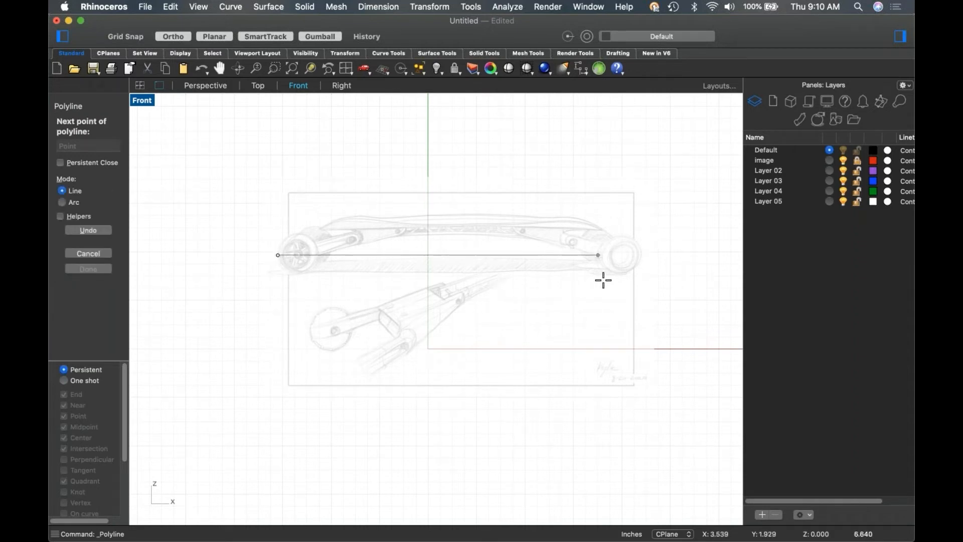
left_click(639, 276)
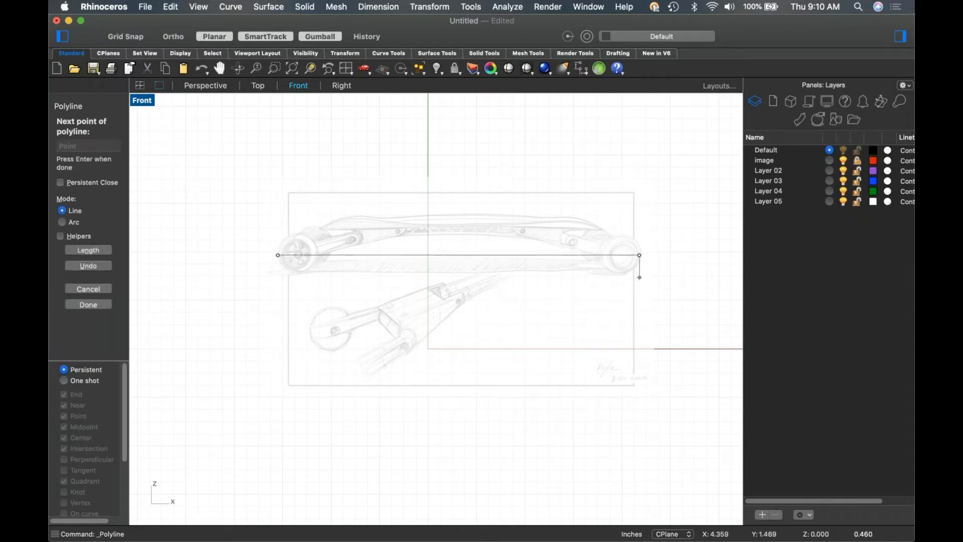
key("Return")
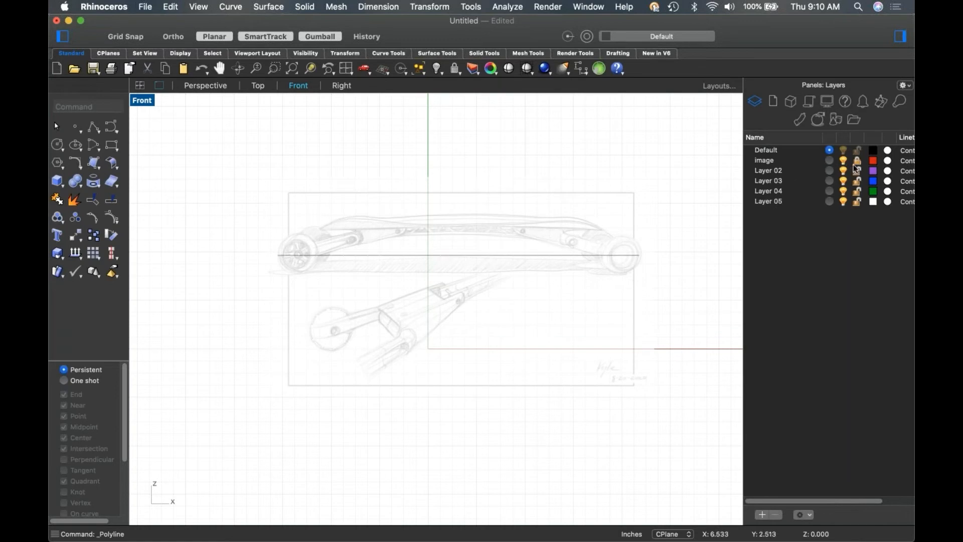
With the image layer temporarily unlocked, move the guide line and picture along X to centre them on the vertical axis, and delete the line.
left_click(480, 256)
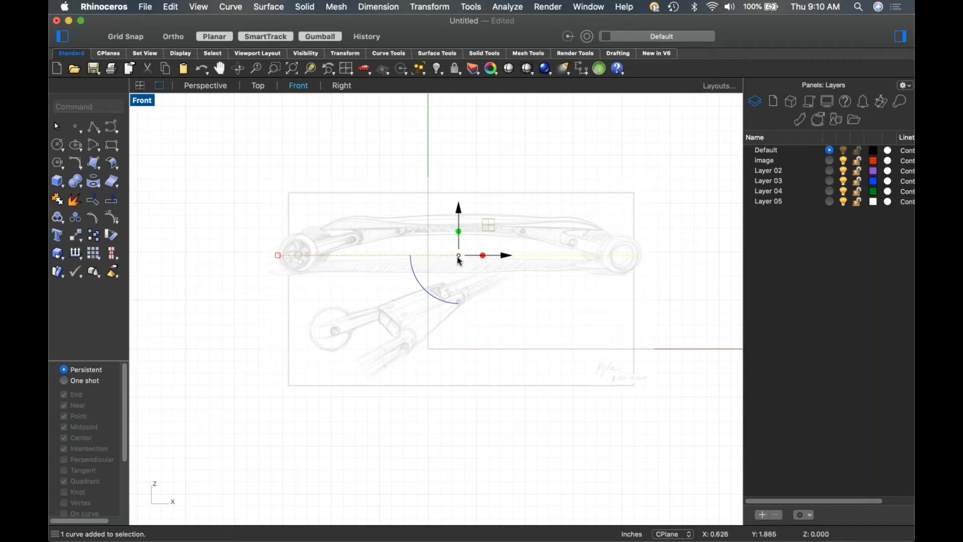
left_click(502, 227, "shift")
left_click_drag(482, 285, 428, 286)
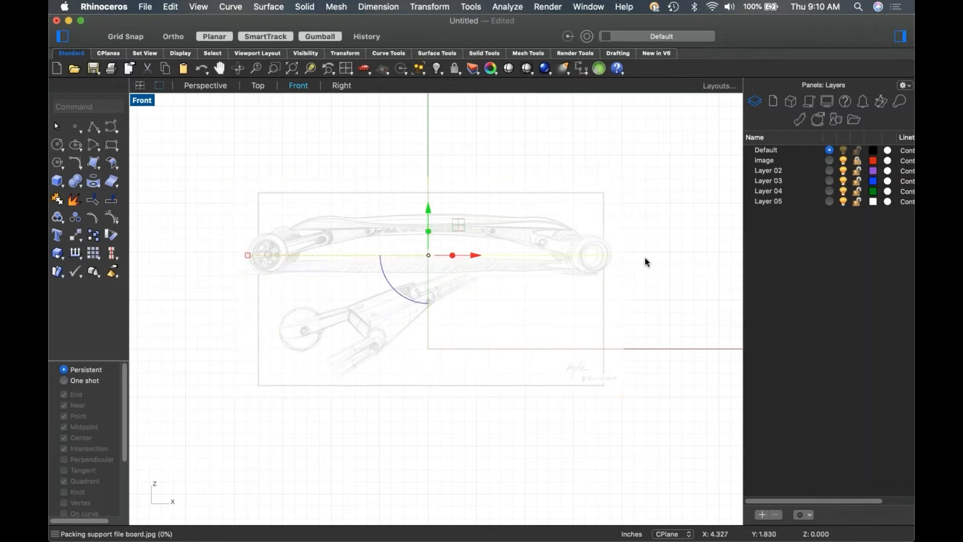
left_click(296, 255)
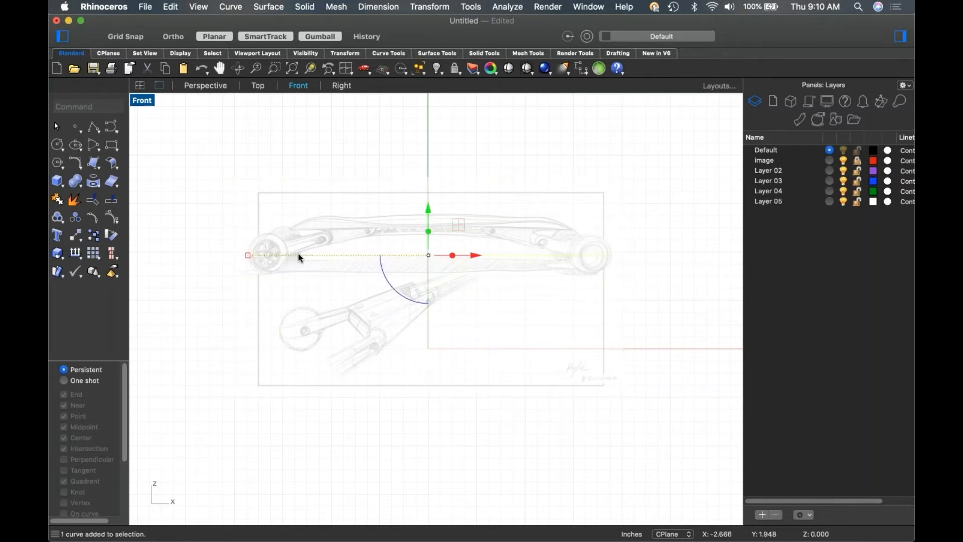
key("Delete")
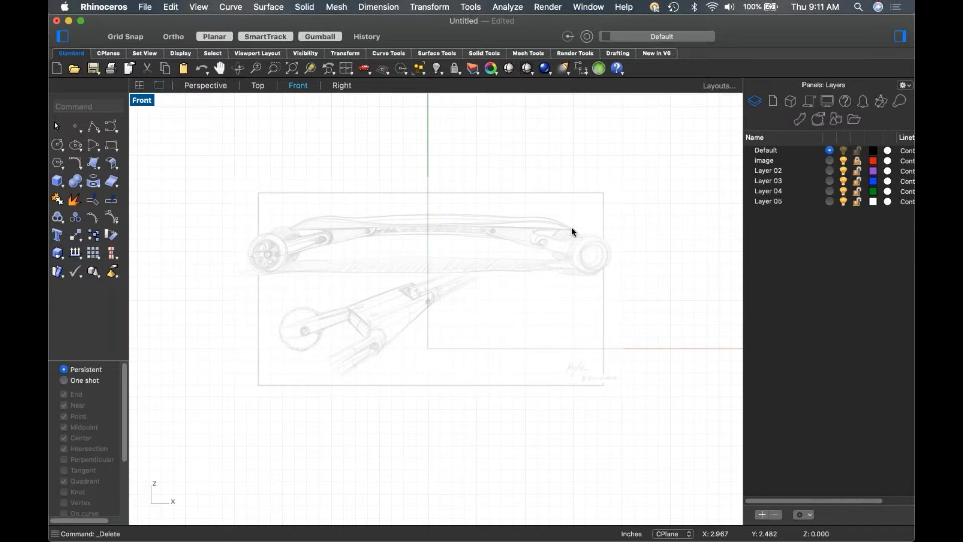
Draw a horizontal line about 5.84 inches long from the deck's left tip to its right tip in the sketch.
scroll(494, 240, "up", 2)
scroll(493, 238, "up", 2)
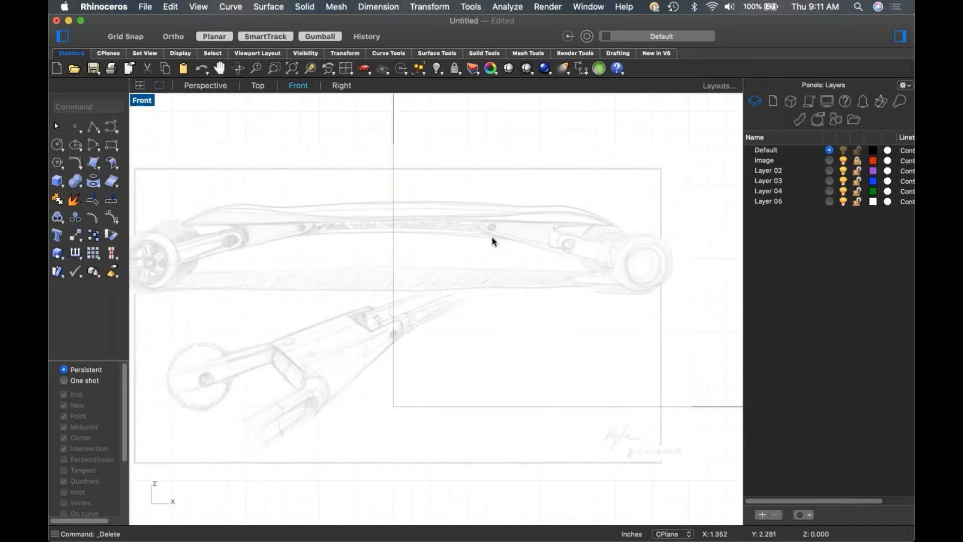
right_click_drag(305, 257, 319, 264)
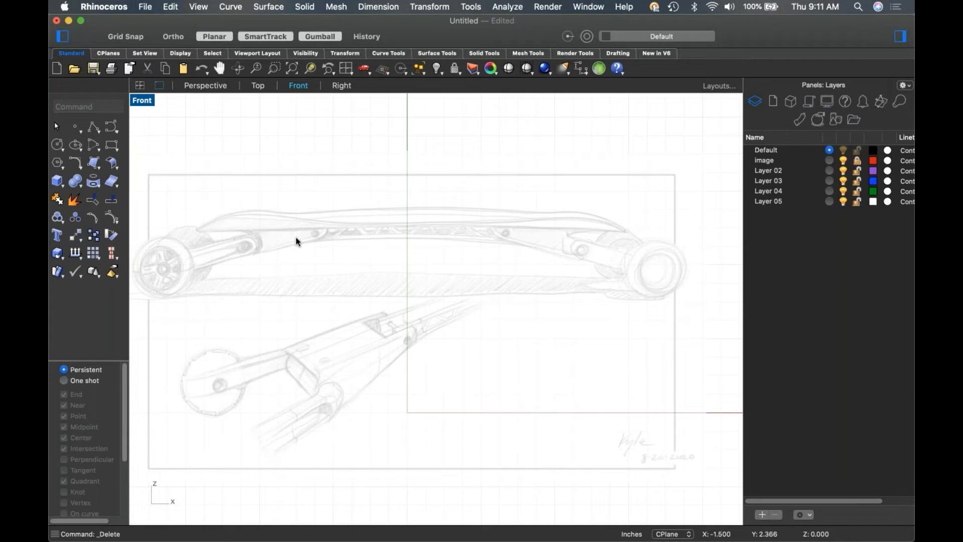
right_click_drag(364, 271, 396, 275)
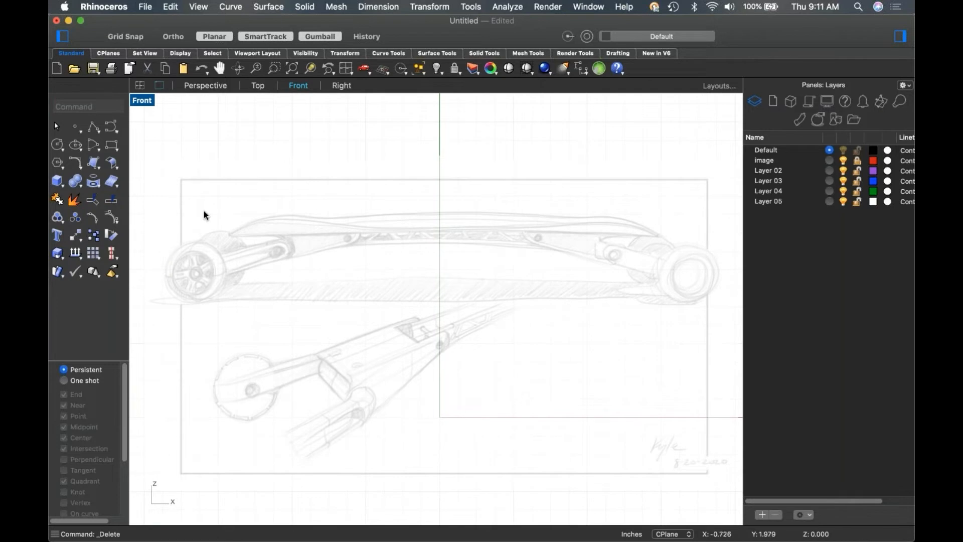
left_click(94, 127)
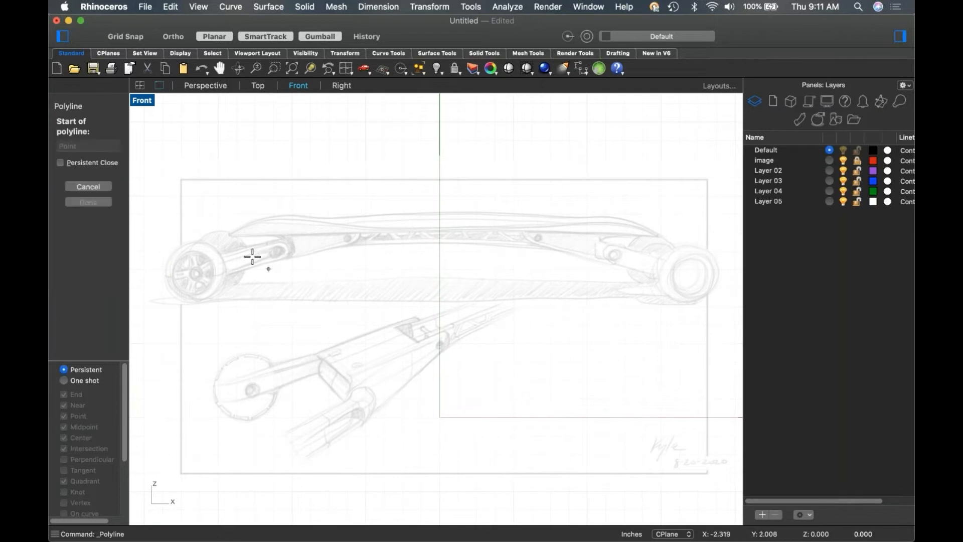
left_click(228, 235)
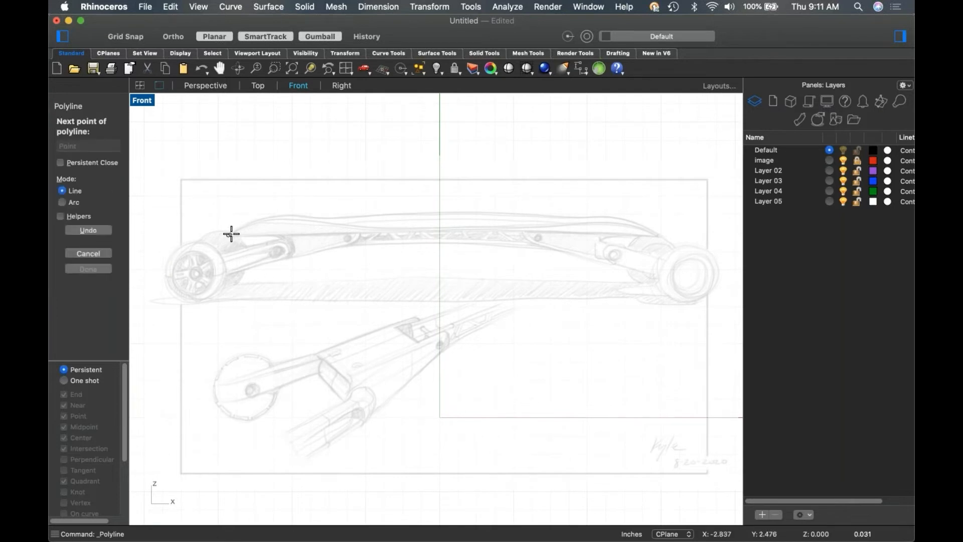
key("F8")
left_click(657, 262, "shift")
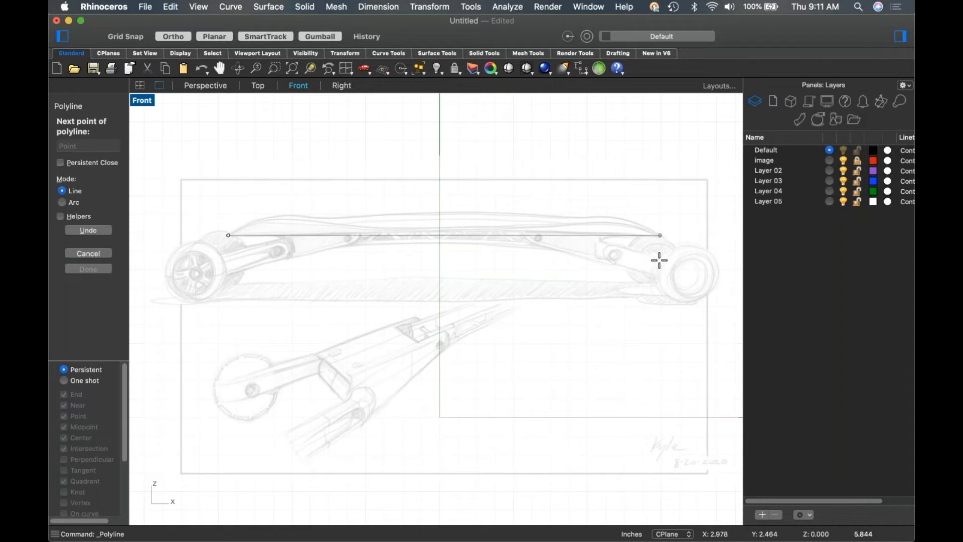
key("Return")
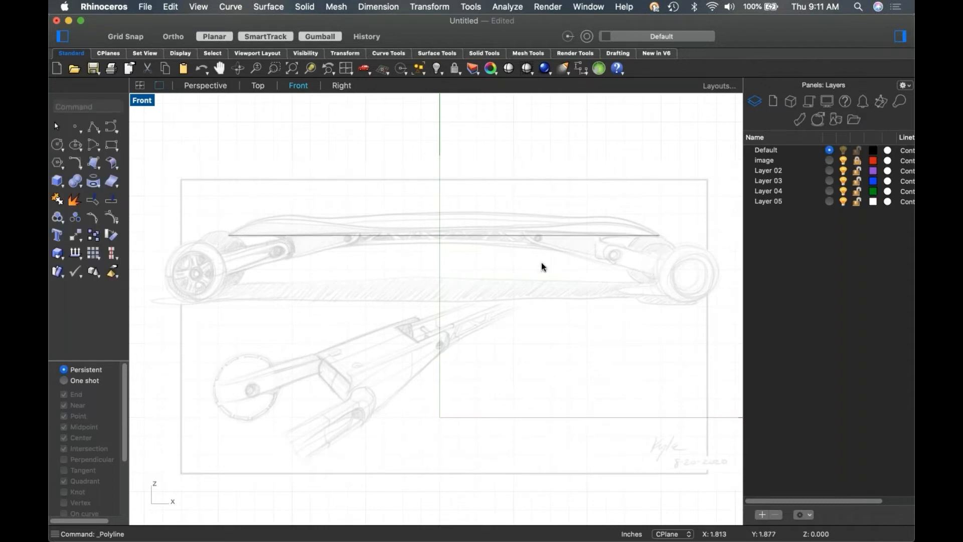
Change the deck line to degree 3 with ChangeDegree.
left_click(516, 235)
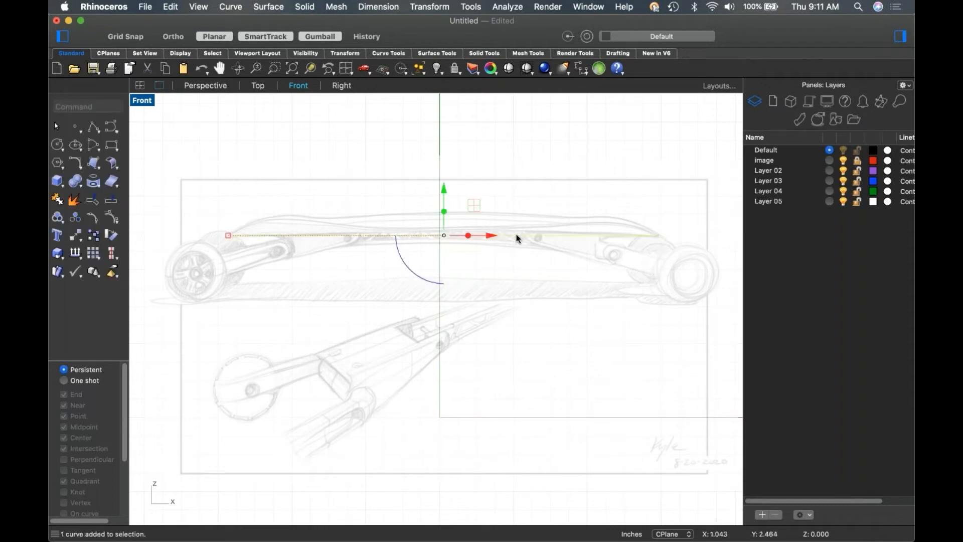
type("cd")
key("Return")
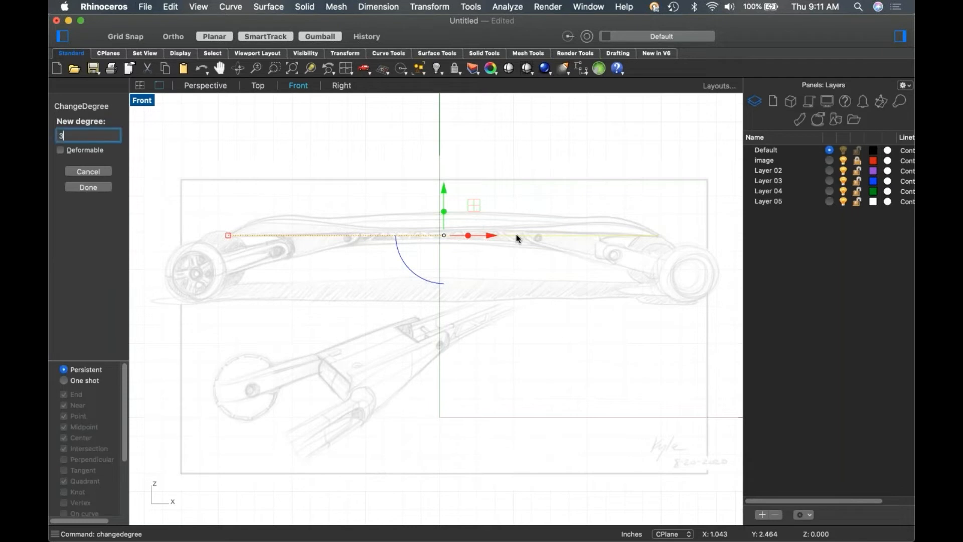
key("Return")
Turn on the control points of the deck line.
left_click(472, 283)
left_click(414, 235)
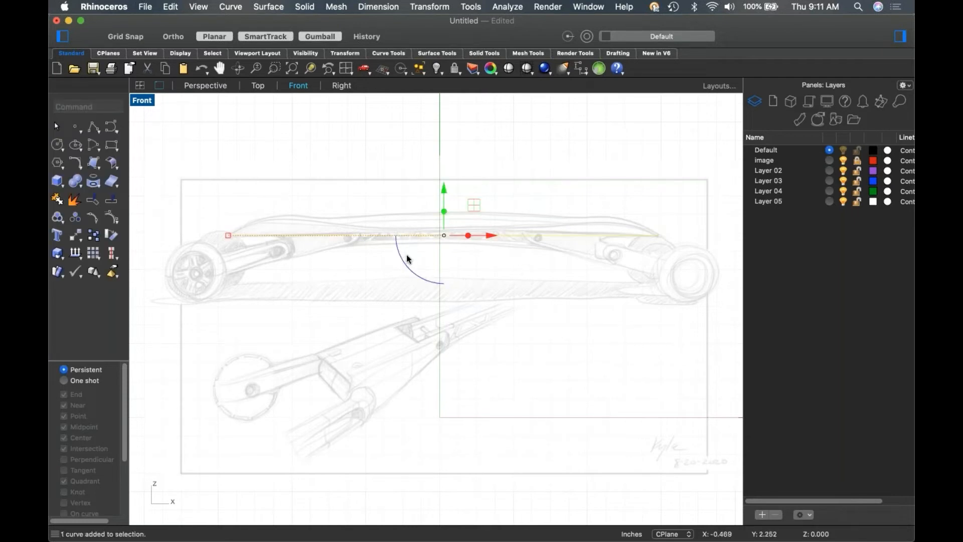
middle_click(407, 253)
left_click(109, 215)
left_click(113, 219)
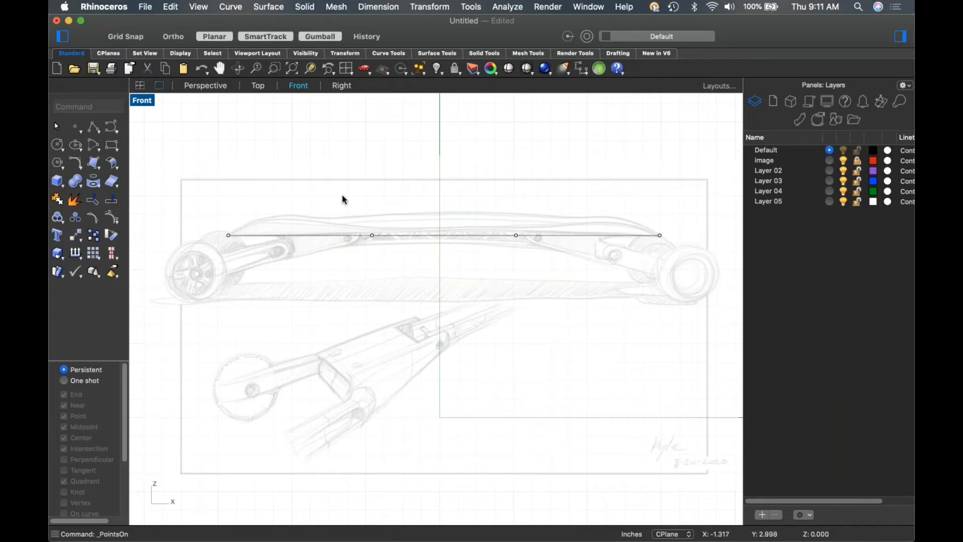
In Perspective, move the deck curve's two middle control points together along Y, away from the picture, to bow the curve outward.
key("ctrl+super+p")
scroll(389, 287, "up", 3)
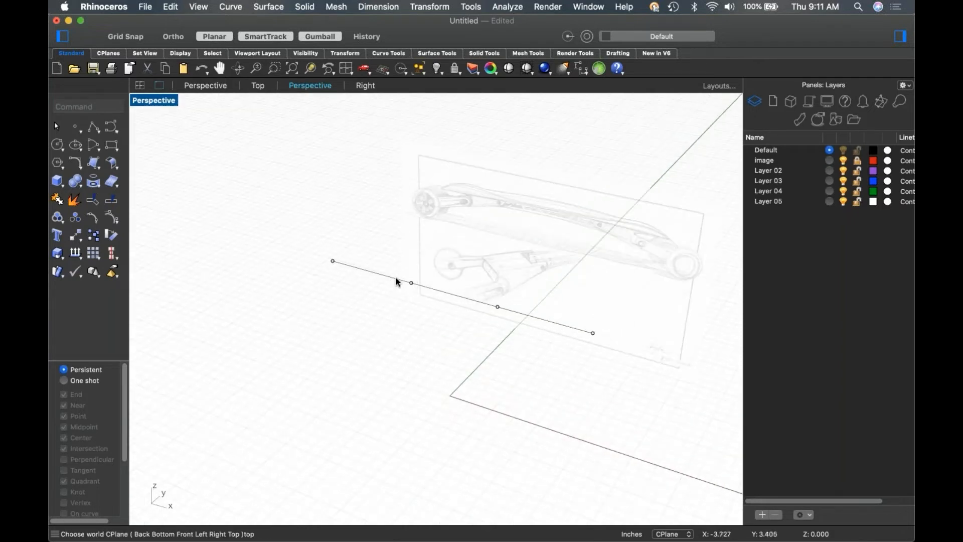
left_click_drag(395, 254, 517, 317)
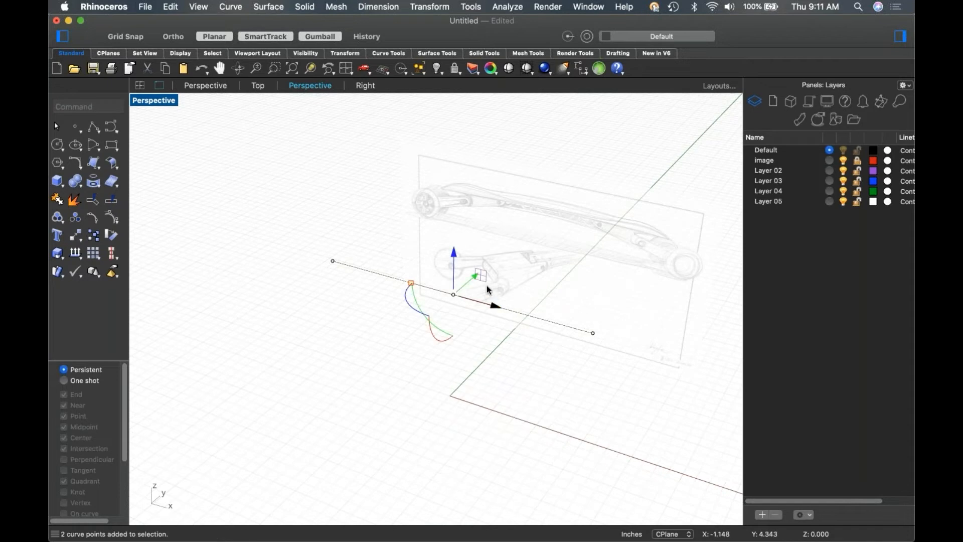
left_click_drag(471, 280, 415, 330)
left_click(328, 337)
right_click_drag(369, 329, 502, 320)
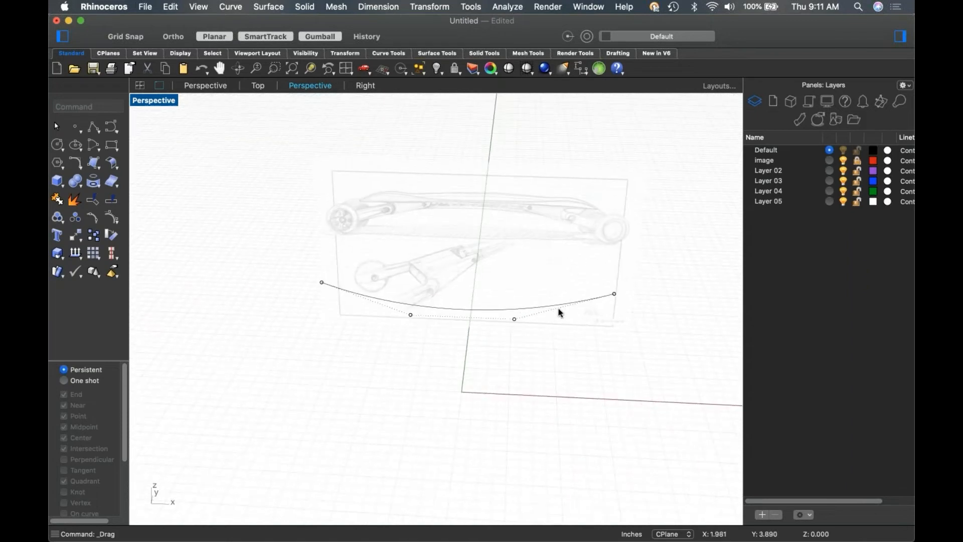
Raise the degree of the bowed deck curve with ChangeDegree so that it has eight control points.
left_click(478, 310)
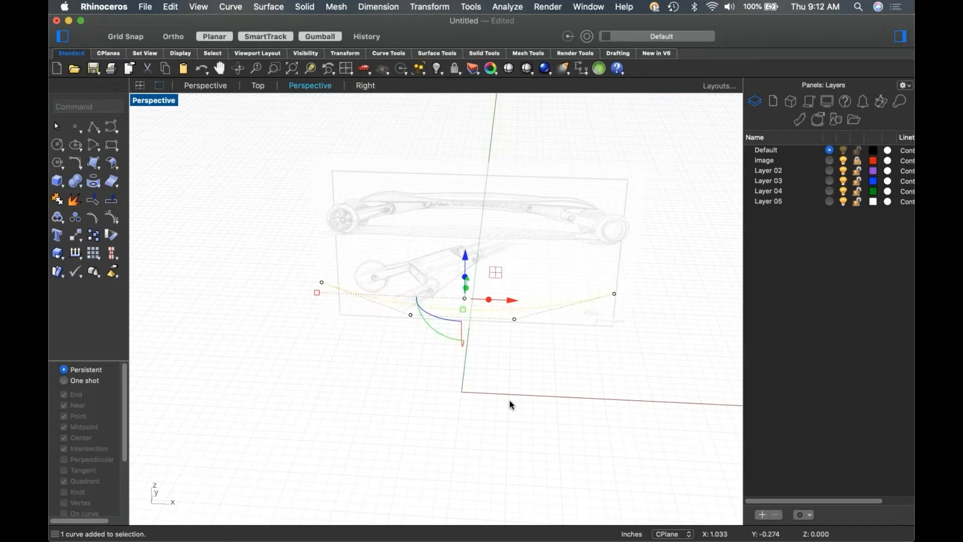
type("ChangeDegree")
key("Return")
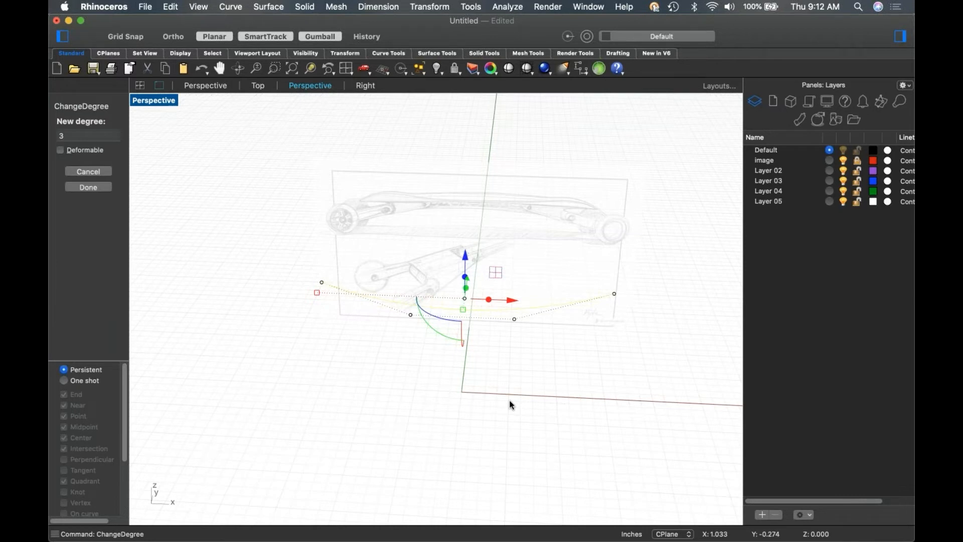
key("Return")
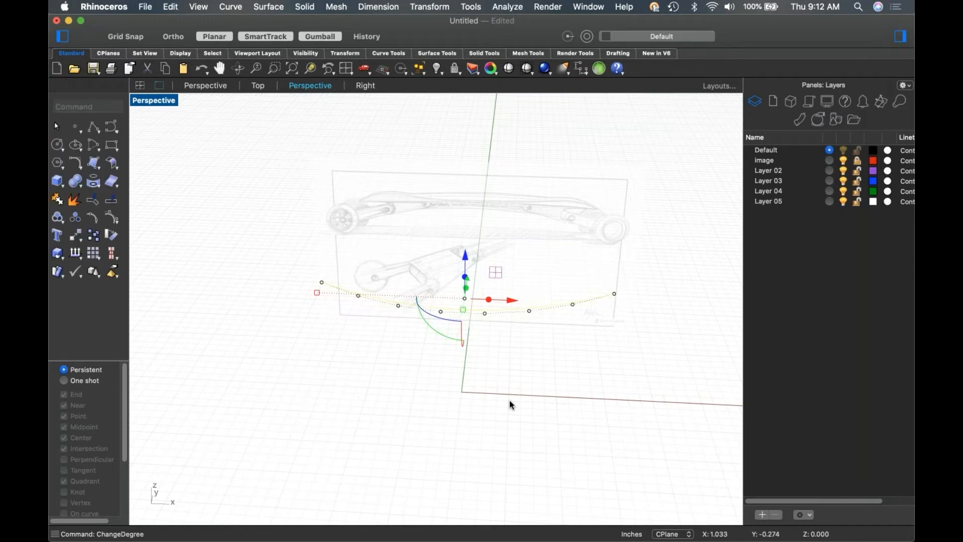
left_click(516, 370)
mouse_move(516, 370)
right_mouse_down()
mouse_move(544, 360)
mouse_move(511, 369)
right_mouse_up()
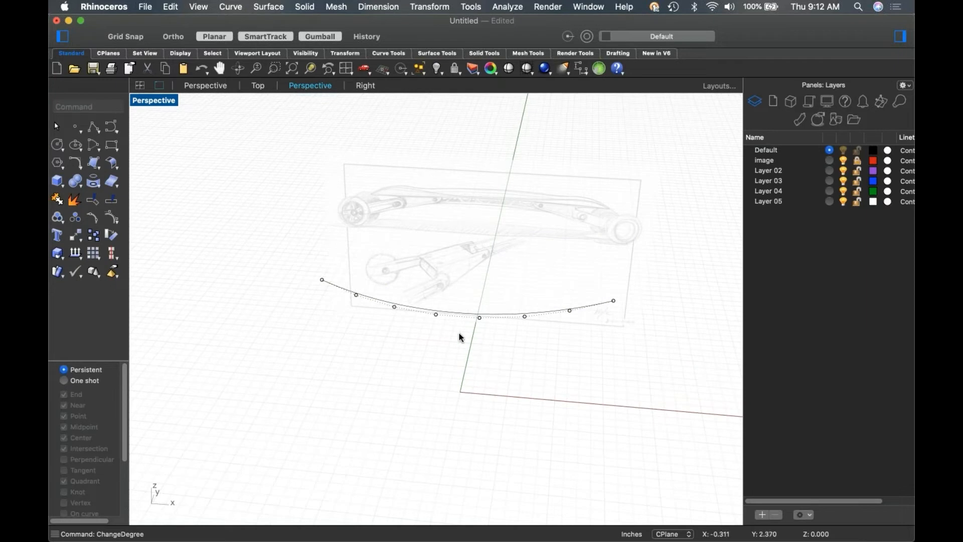
Move the deck curve's second control point along X to line up with its left end point, rounding that end.
left_click_drag(349, 278, 368, 308)
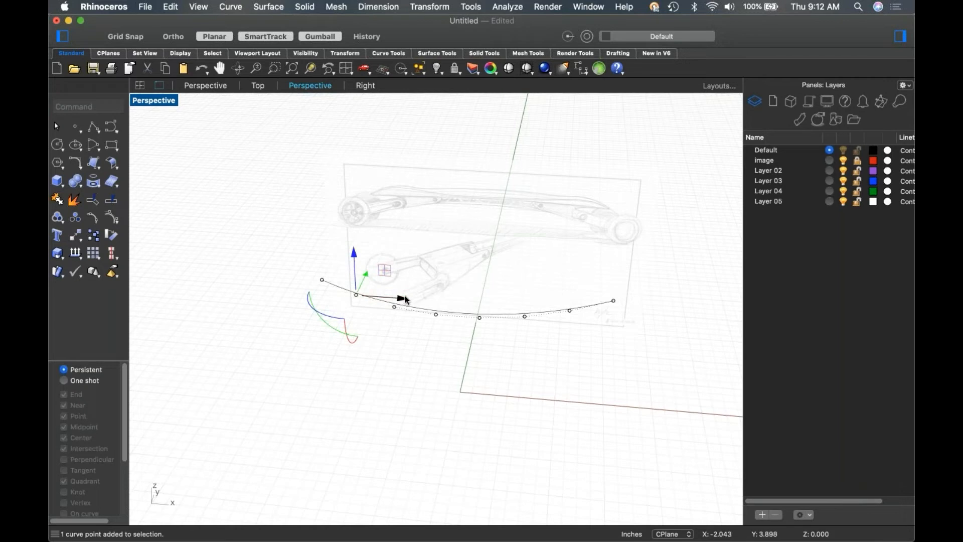
left_click_drag(402, 299, 322, 281)
left_click(509, 330)
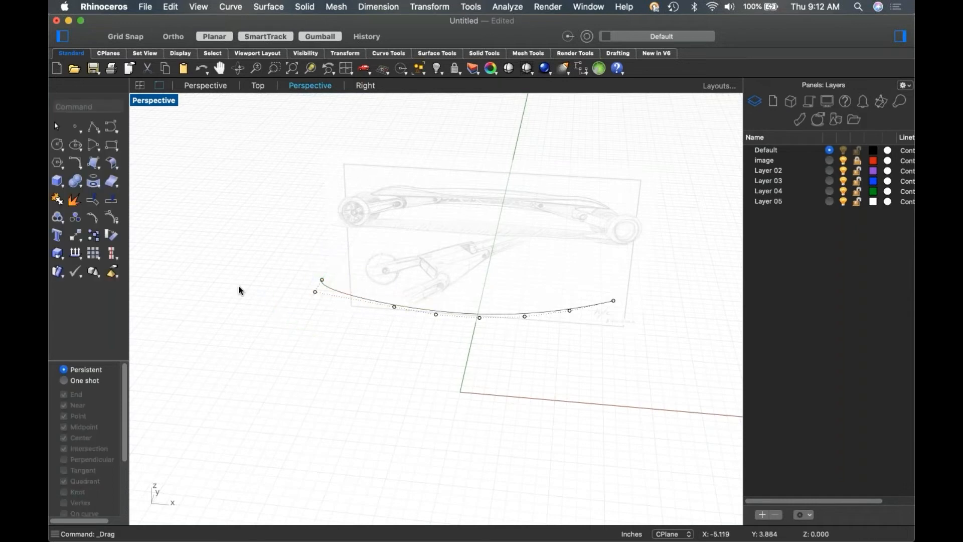
left_click(315, 293)
left_click_drag(362, 296, 322, 279)
left_click(333, 316)
right_click(327, 41)
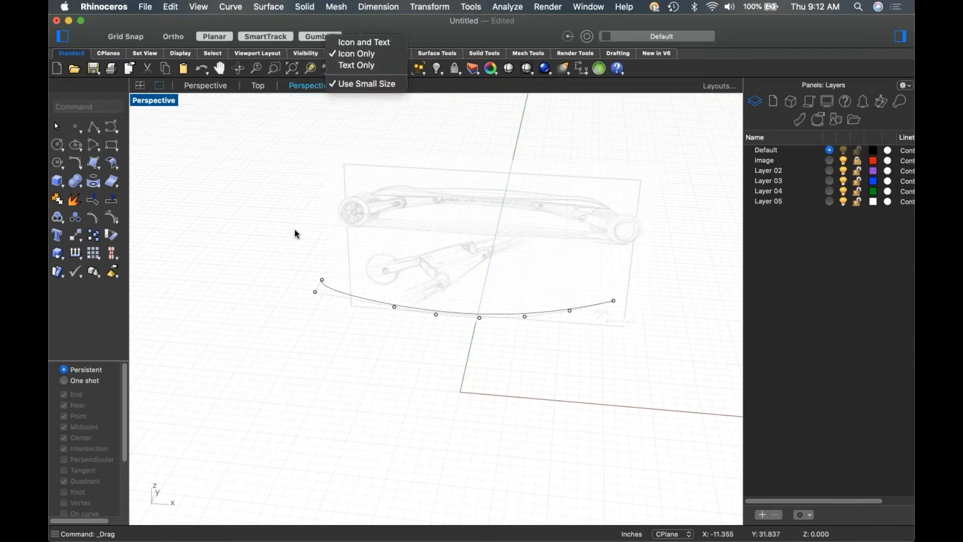
left_click(297, 231)
left_click(315, 292)
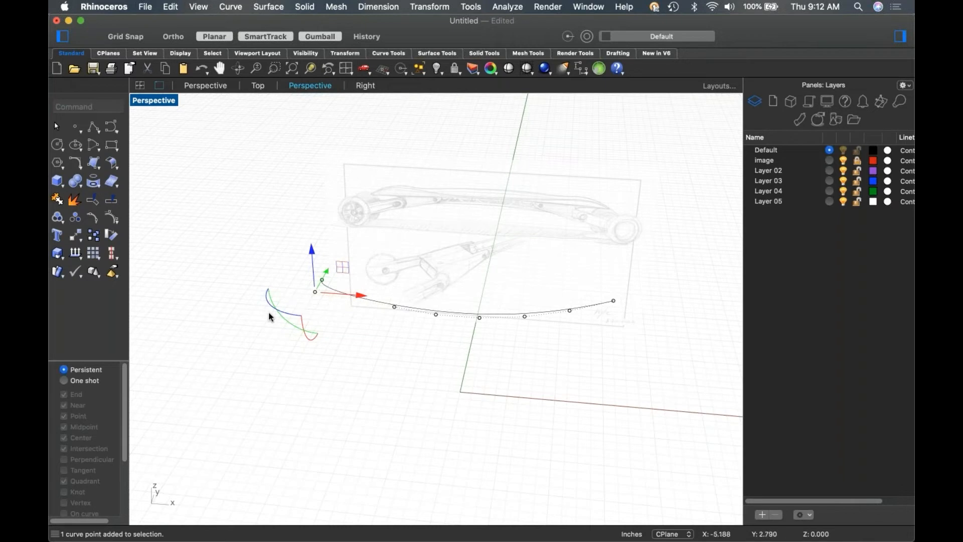
left_click_drag(293, 315, 293, 315)
left_click(294, 316)
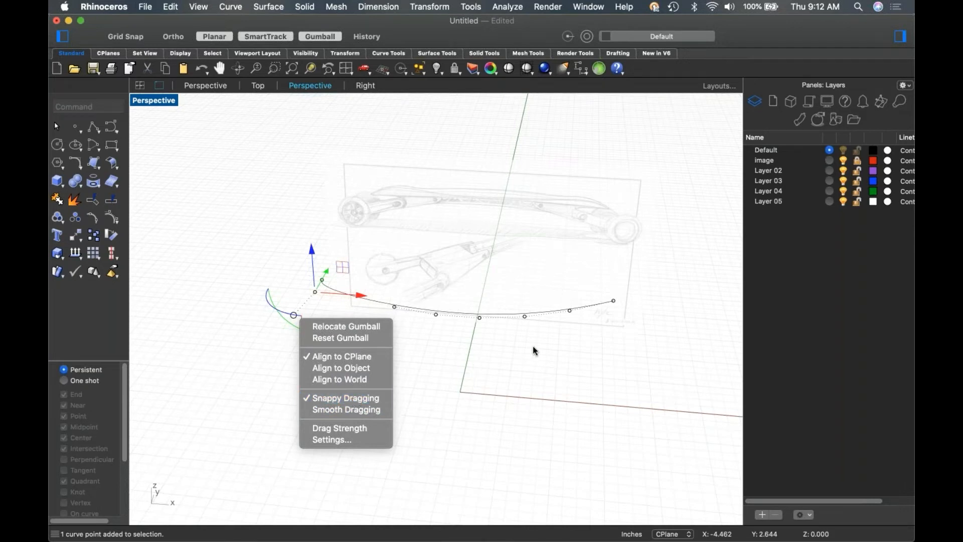
left_click(554, 337)
left_click(571, 361)
Move the second-to-last control point along X to line up with the curve's right end point, rounding that end.
left_click_drag(561, 284, 589, 356)
left_click_drag(570, 310, 616, 301)
left_click(602, 386)
left_click_drag(297, 269, 335, 312)
left_click(341, 309)
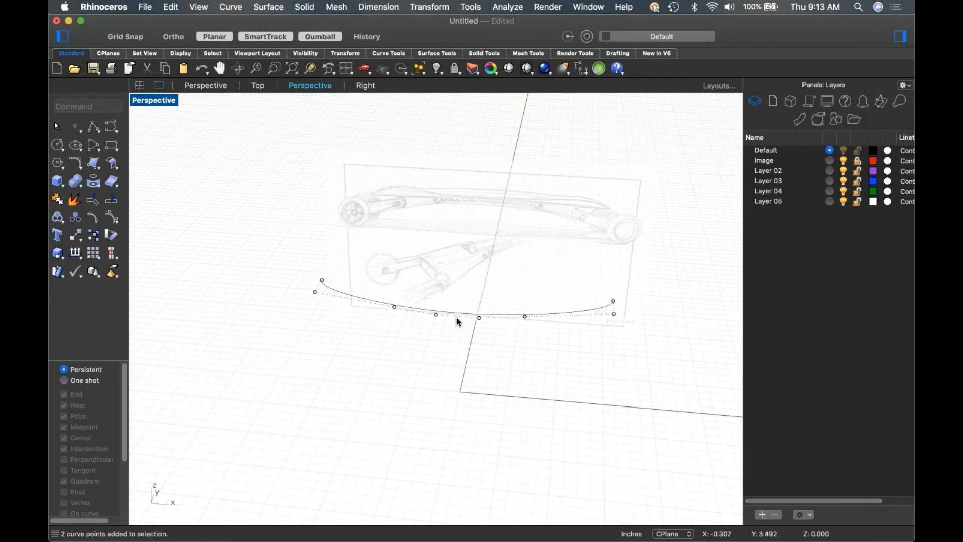
left_click_drag(288, 266, 338, 316)
left_click_drag(602, 355, 657, 271)
left_click(652, 409)
Slide the third control point from each end along X toward its own tip to fill out the deck outline.
left_click_drag(400, 296, 333, 301)
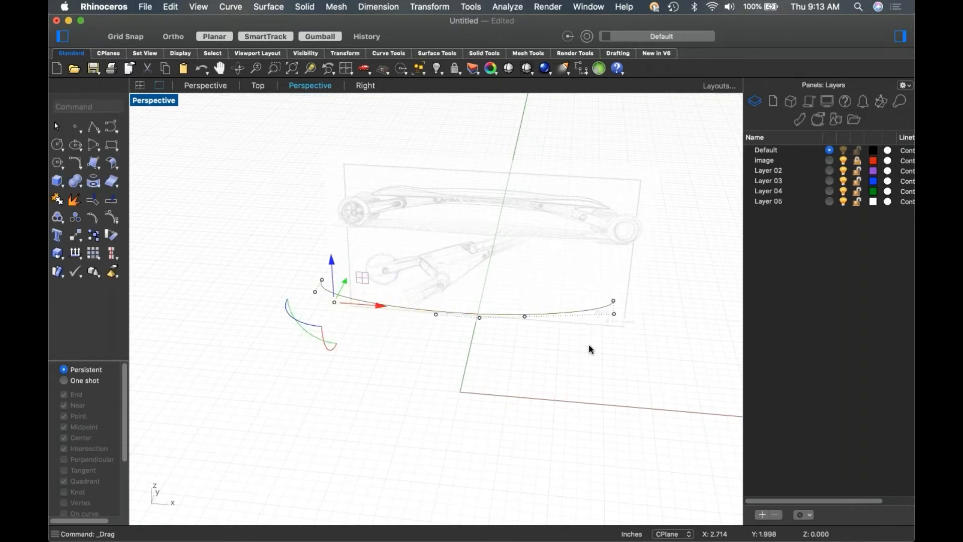
left_click(524, 316)
left_click_drag(568, 320, 580, 324)
left_click(415, 328)
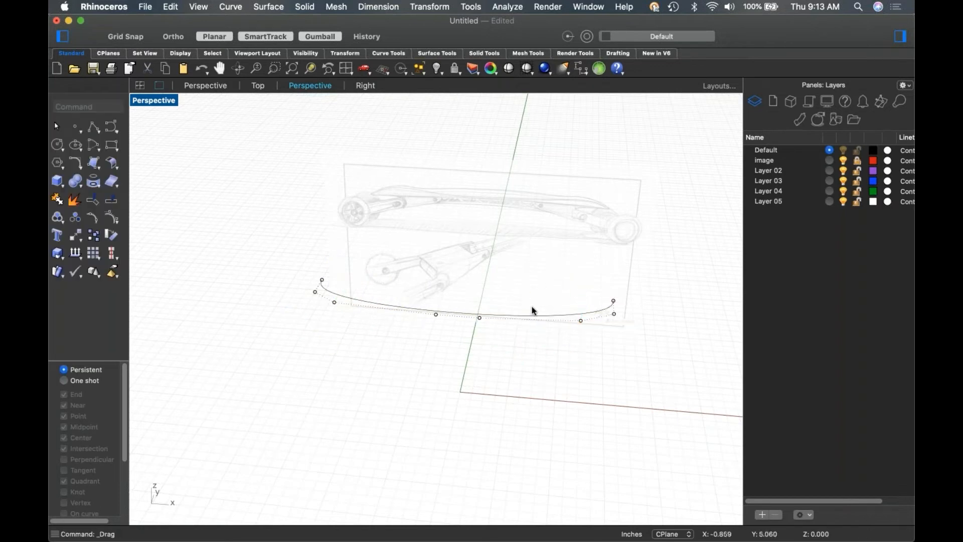
Raise the third control point from the deck curve's left end along Z.
left_click(334, 303)
left_click_drag(332, 261, 331, 288)
left_click(375, 341)
right_click_drag(377, 342, 396, 336)
scroll(402, 331, "up", 4)
Mirror the deck curve with a copy along X, starting the mirror plane at its left end point.
left_click(405, 317)
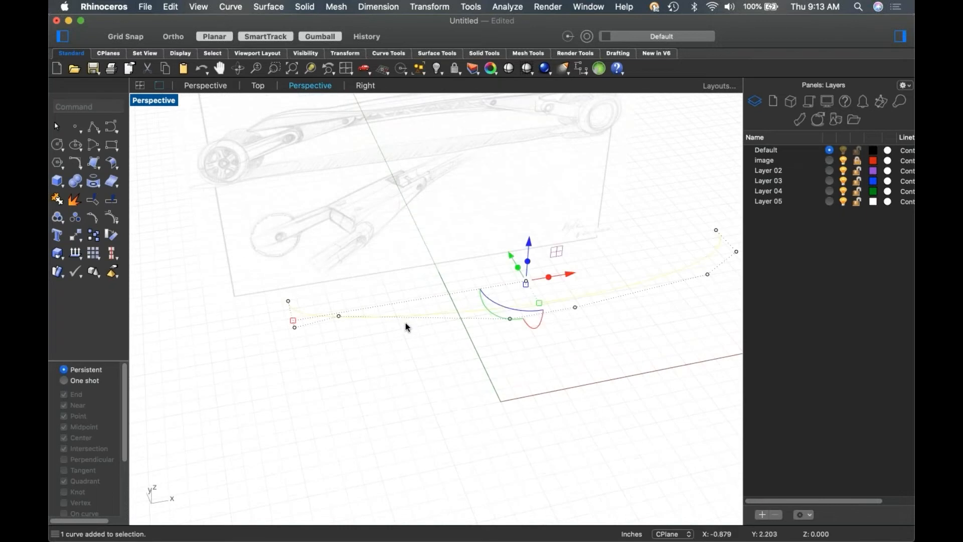
type("mi")
key("Return")
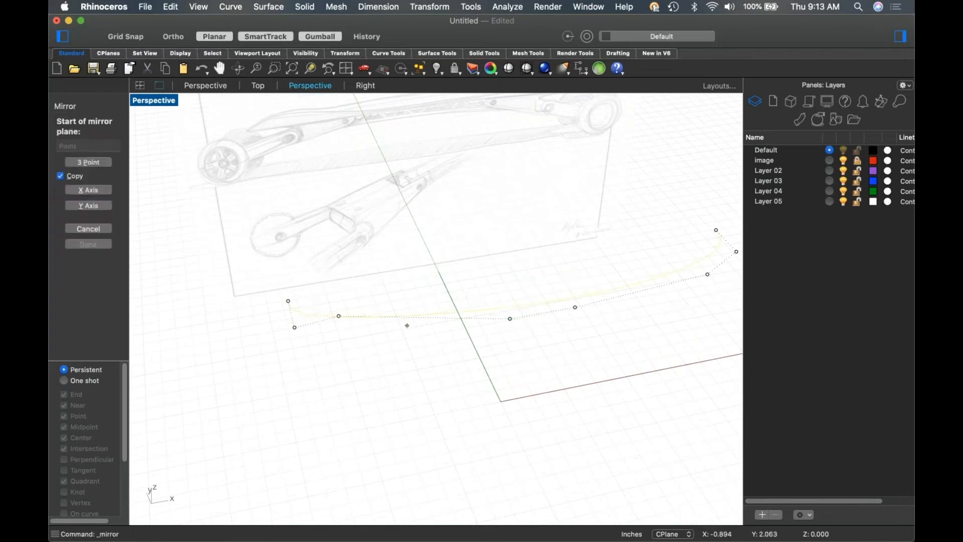
left_click(288, 301)
left_click(370, 296)
mouse_move(627, 351)
right_mouse_down()
mouse_move(501, 383)
mouse_move(507, 375)
mouse_move(474, 384)
mouse_move(422, 373)
right_mouse_up()
In the Front view, raise the left hump's control point to the picture frame's upper edge so the curve follows the sketch.
key("ctrl+F2")
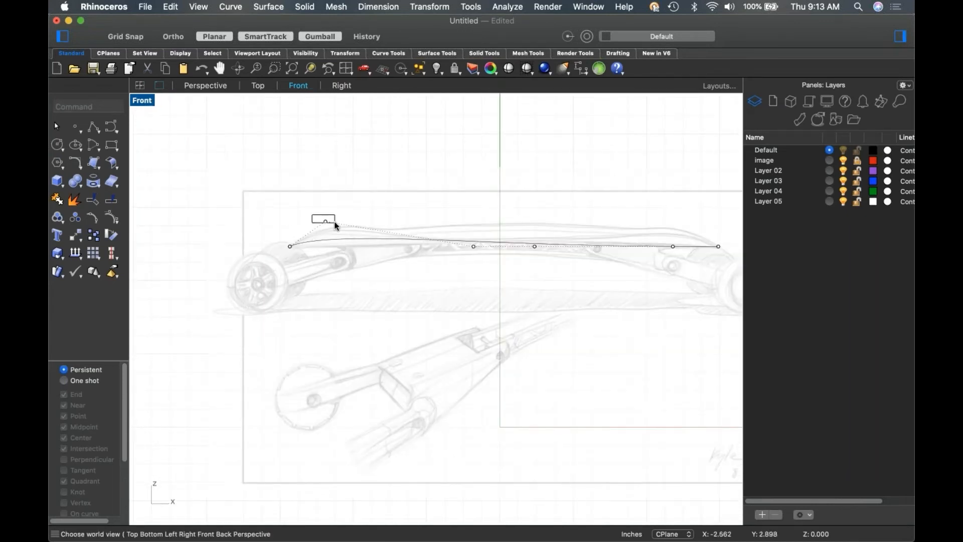
left_click_drag(334, 222, 335, 222)
left_click_drag(326, 177, 330, 190)
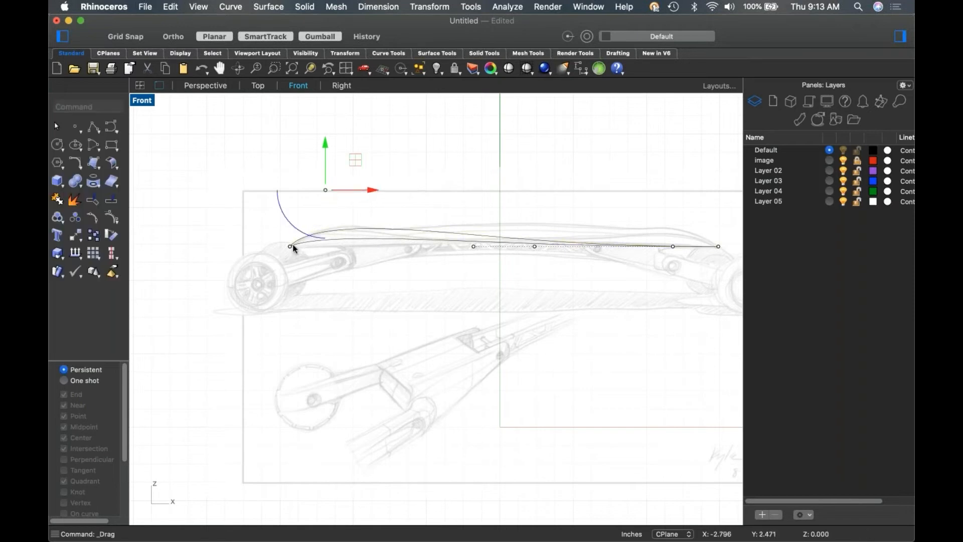
left_click(168, 230)
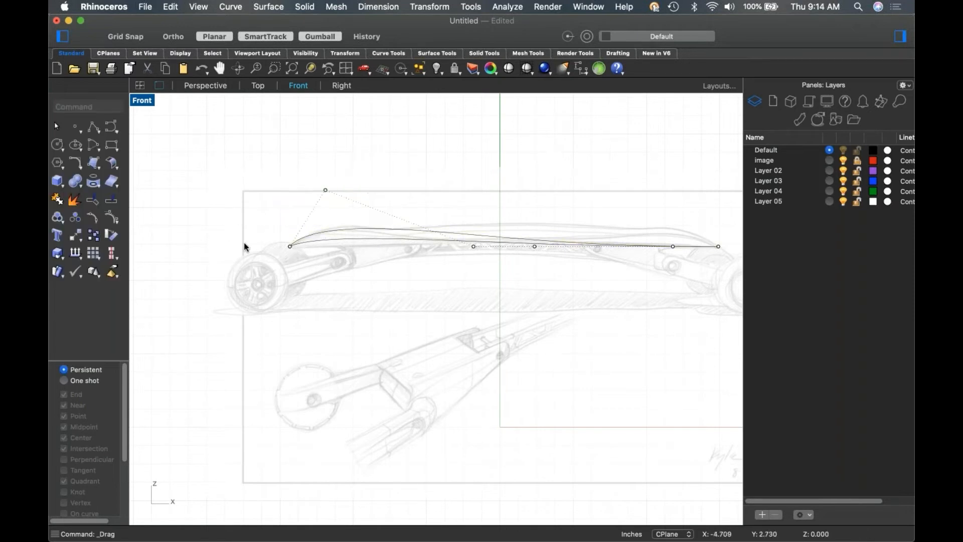
Slide the deck curve's two middle control points along X toward the left hump, keeping them slightly apart.
left_click(473, 247)
left_click_drag(472, 247, 408, 246)
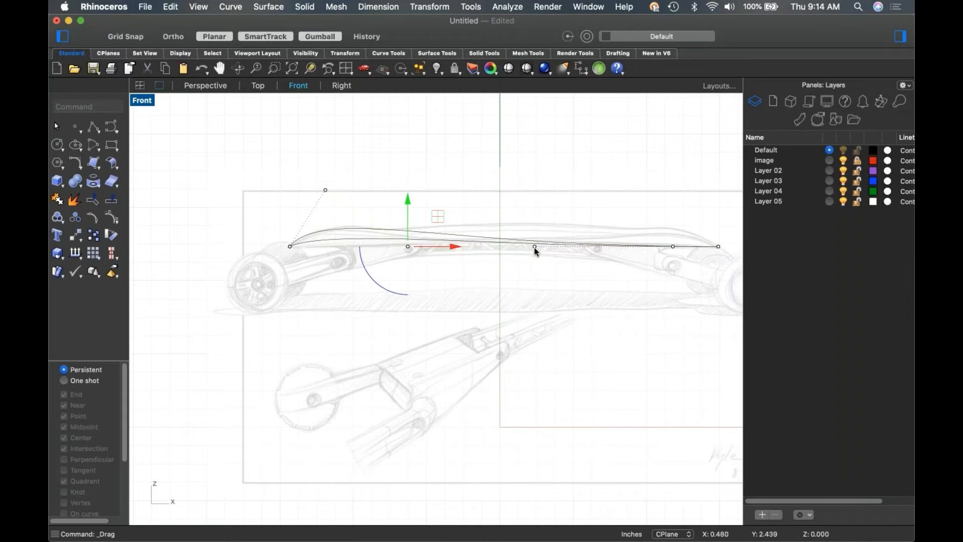
left_click(534, 247)
left_click_drag(576, 248, 405, 248)
left_click(408, 245, "shift")
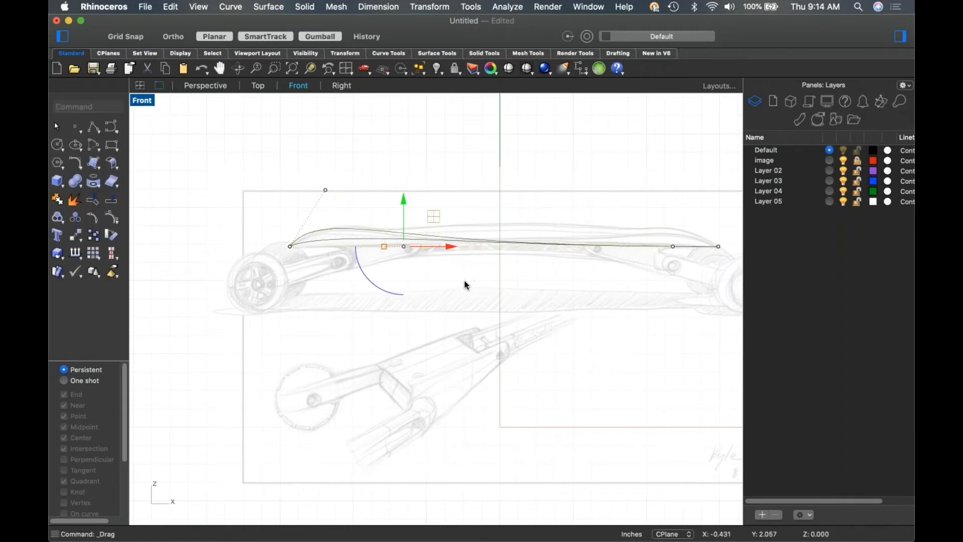
left_click(500, 276)
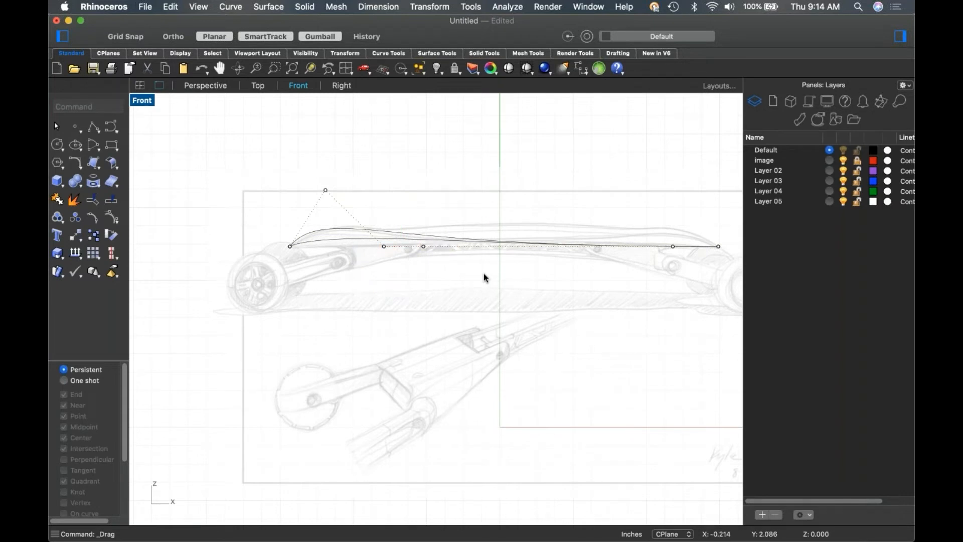
In Perspective, delete the outdated mirrored half of the deck outline nearest the picture.
key("ctrl+super+p")
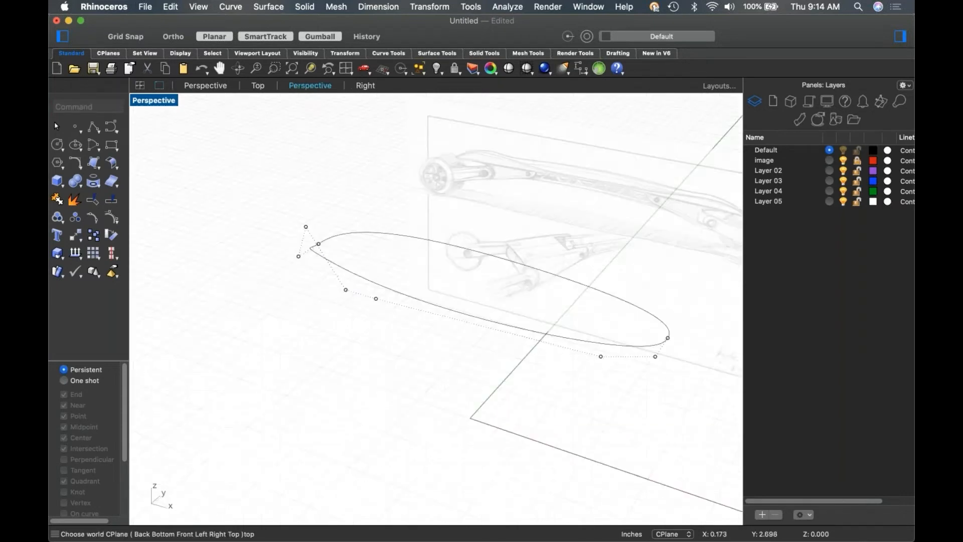
right_click_drag(460, 304, 417, 258)
left_click(423, 247)
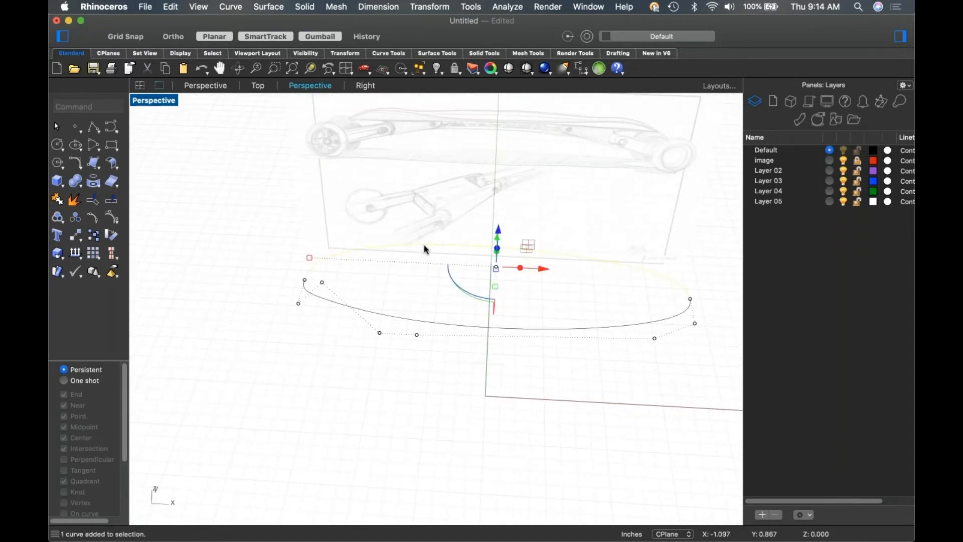
key("Delete")
Mirror the reshaped deck curve with a copy along X from its left end point to close the outline.
left_click(427, 325)
type("mi")
key("Return")
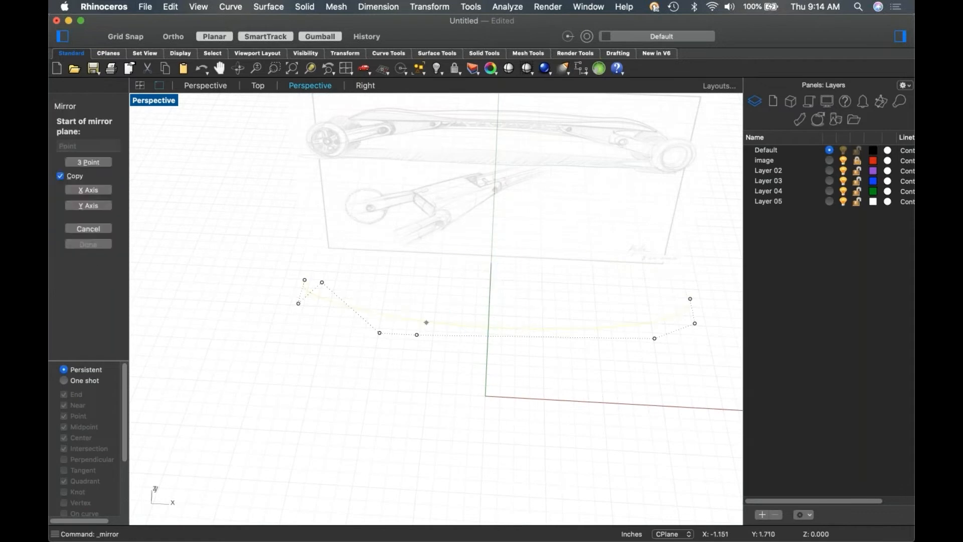
left_click(306, 280)
left_click(425, 292)
left_click(591, 312)
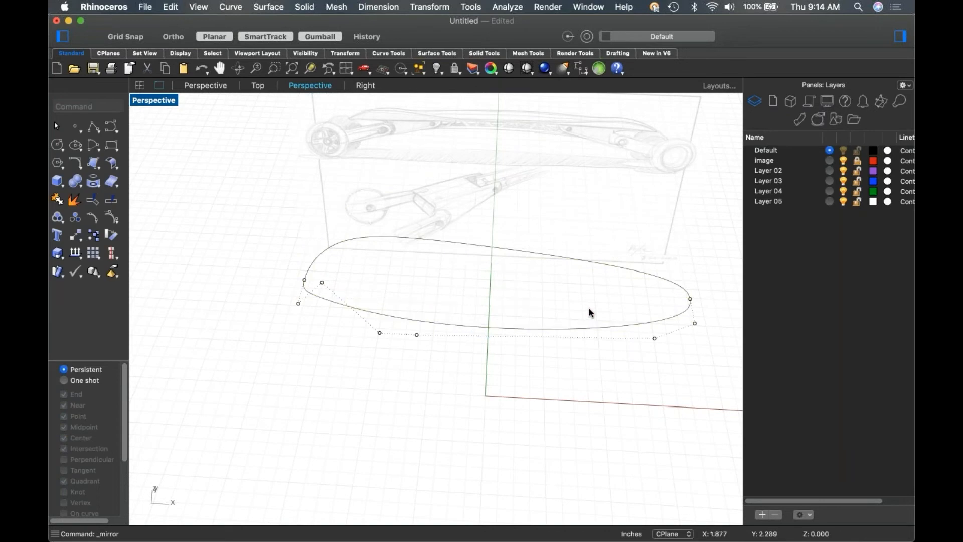
In the Front view, draw a vertical line from its midpoint at the origin (0) up through the deck to the picture's upper edge.
key("ctrl+super+f")
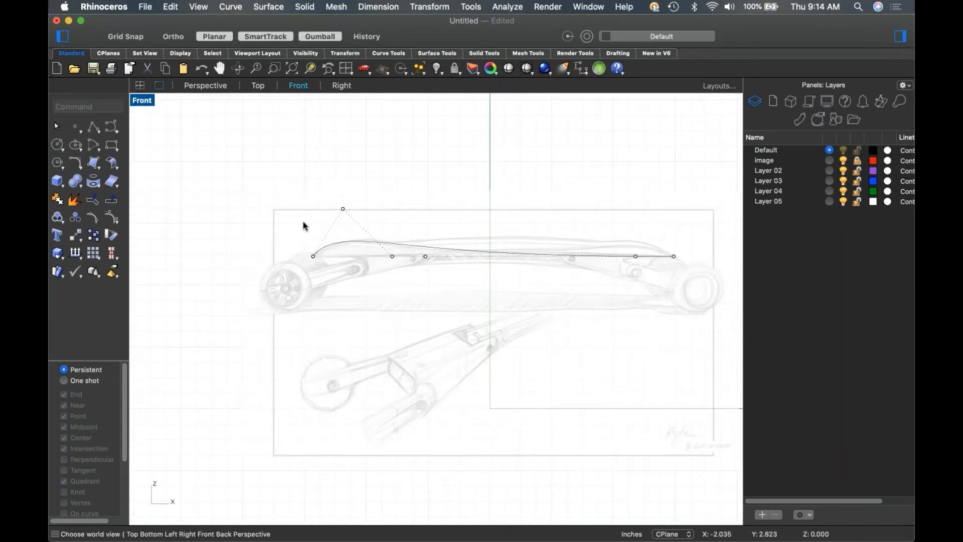
left_click(97, 131)
left_click(146, 179)
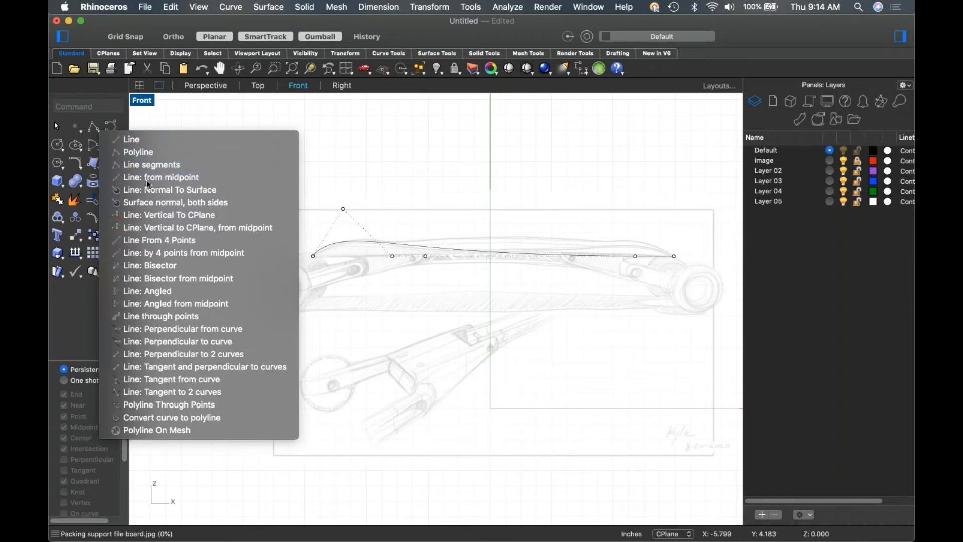
type("0")
key("Return")
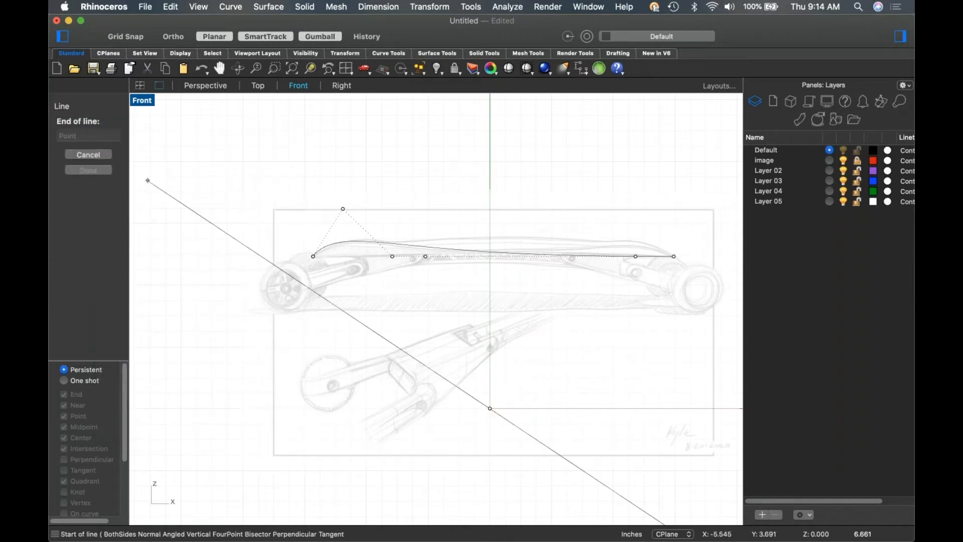
left_click(490, 209)
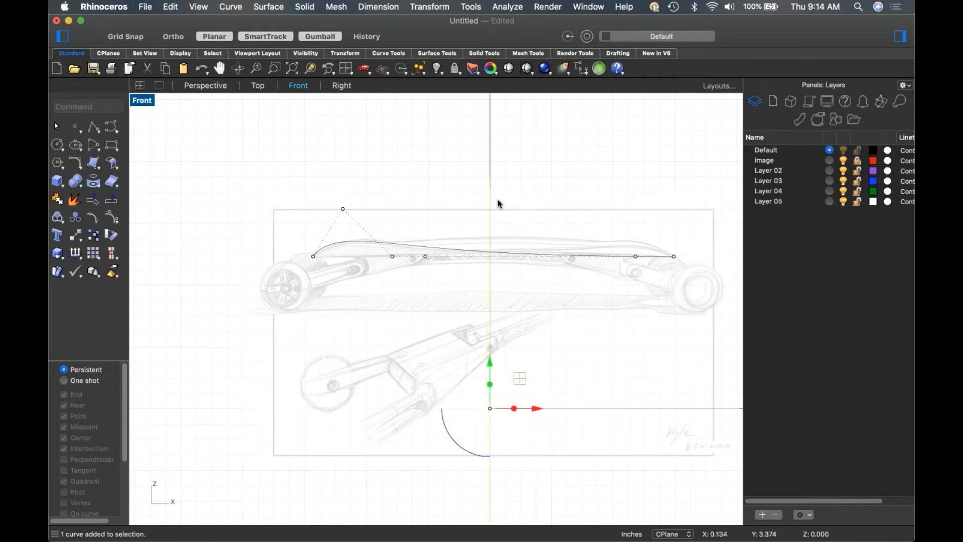
Trim away the parts of both deck curves on the positive X side of the vertical centre line.
type("trim")
key("Return")
left_click_drag(535, 197, 427, 216)
right_click(631, 219)
left_click(652, 227)
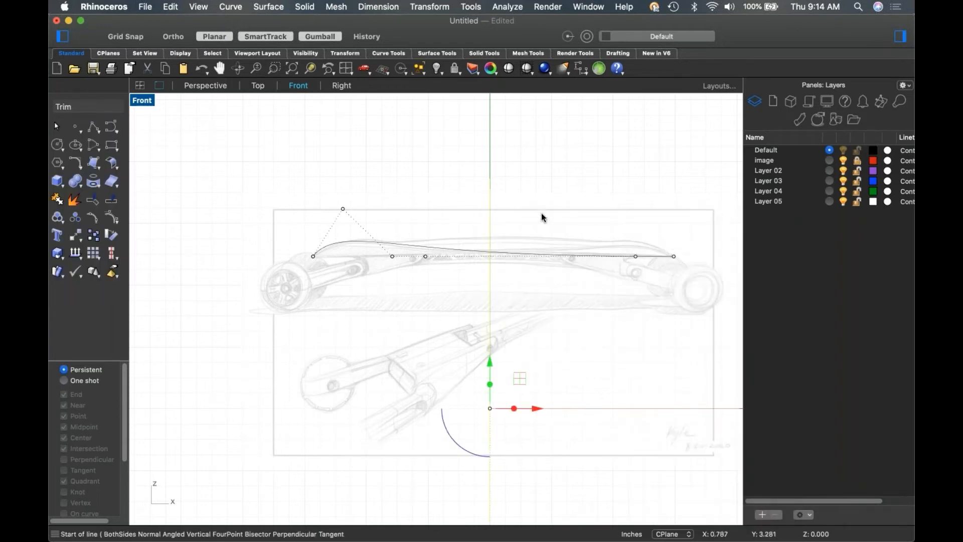
type("tri")
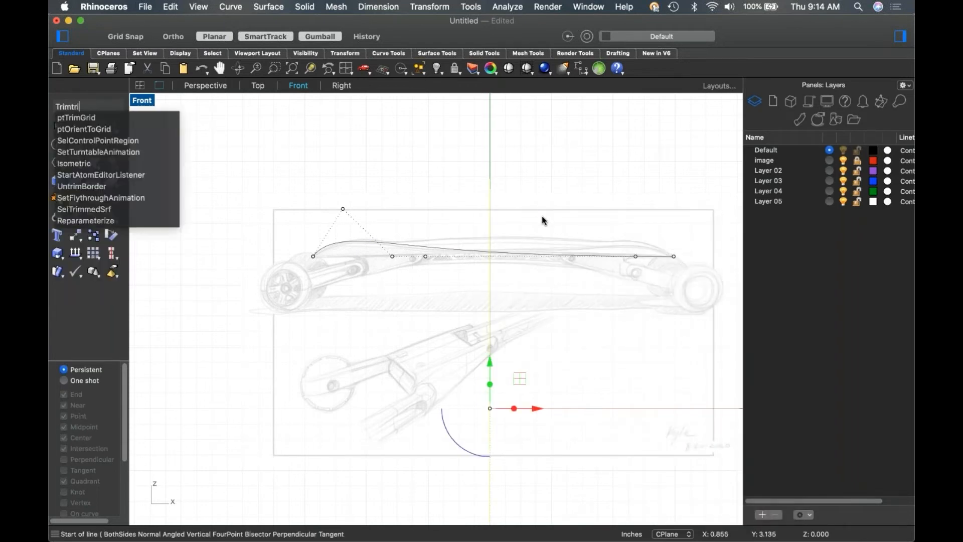
key("BackSpace")
key("BackSpace")
key("BackSpace")
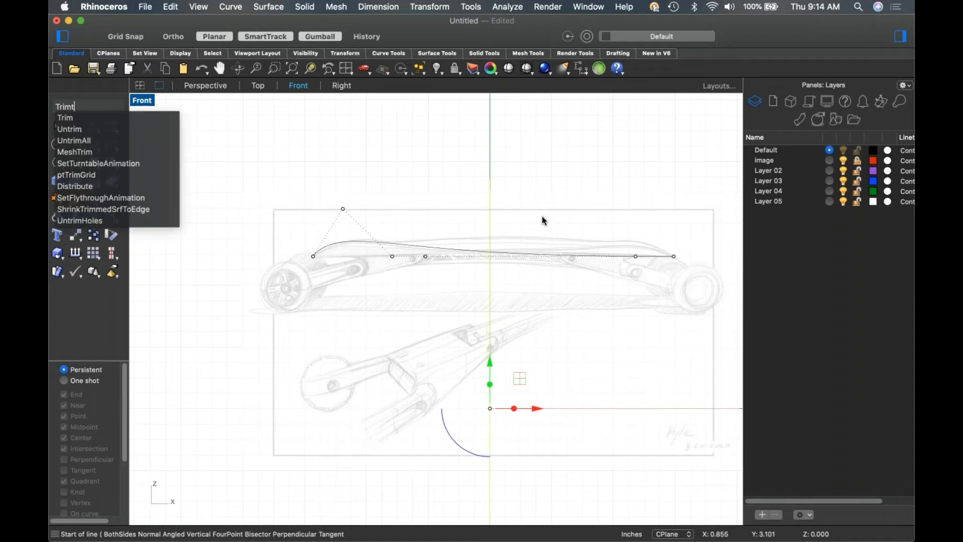
key("Return")
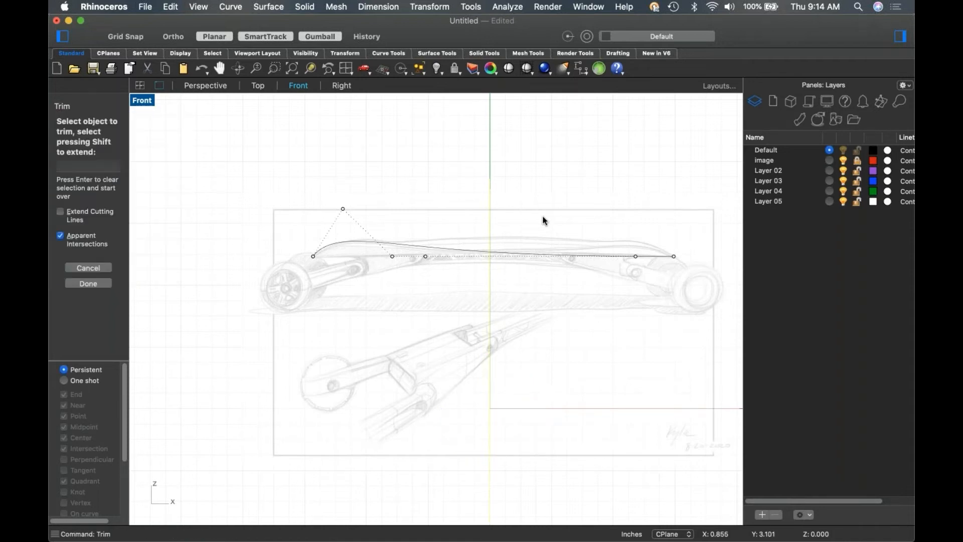
left_click_drag(550, 212, 527, 314)
key("Return")
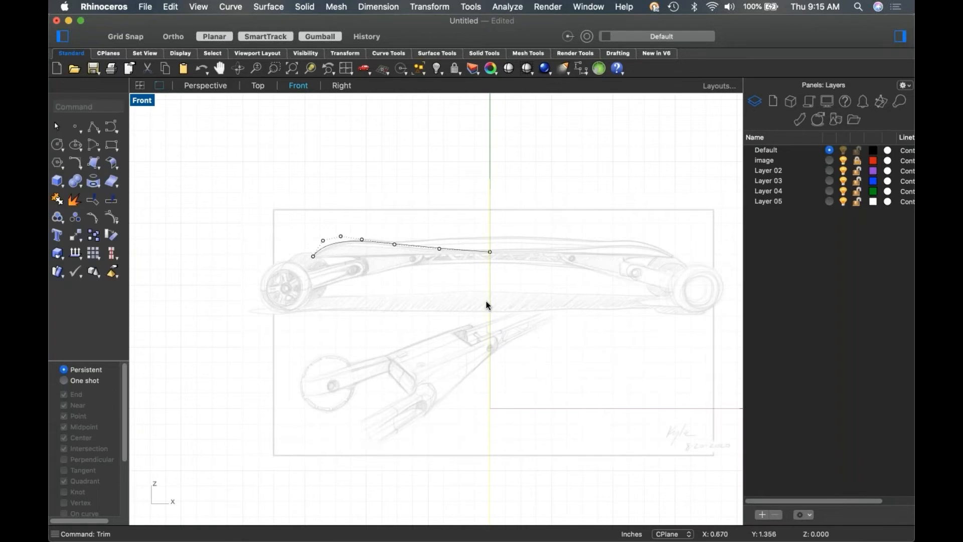
Mirror the two trimmed deck curves with a copy across a vertical plane through their end point at the centre line.
left_click_drag(454, 231, 451, 274)
type("mirror")
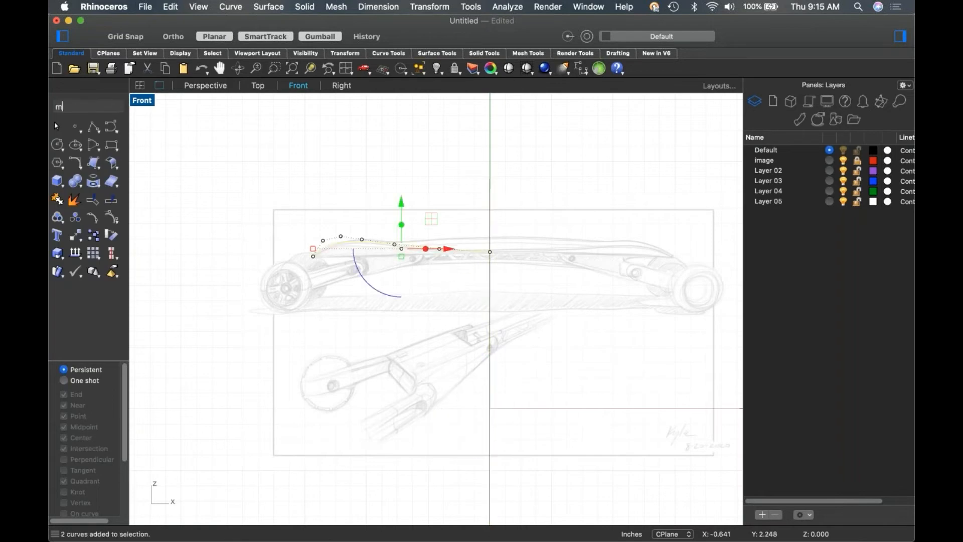
key("Return")
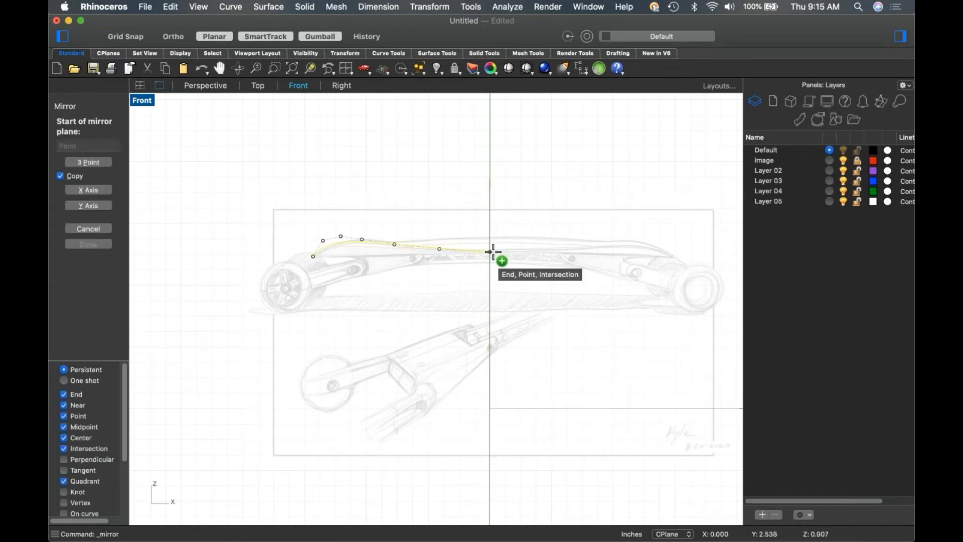
left_click(492, 252)
left_click(506, 232)
key("Escape")
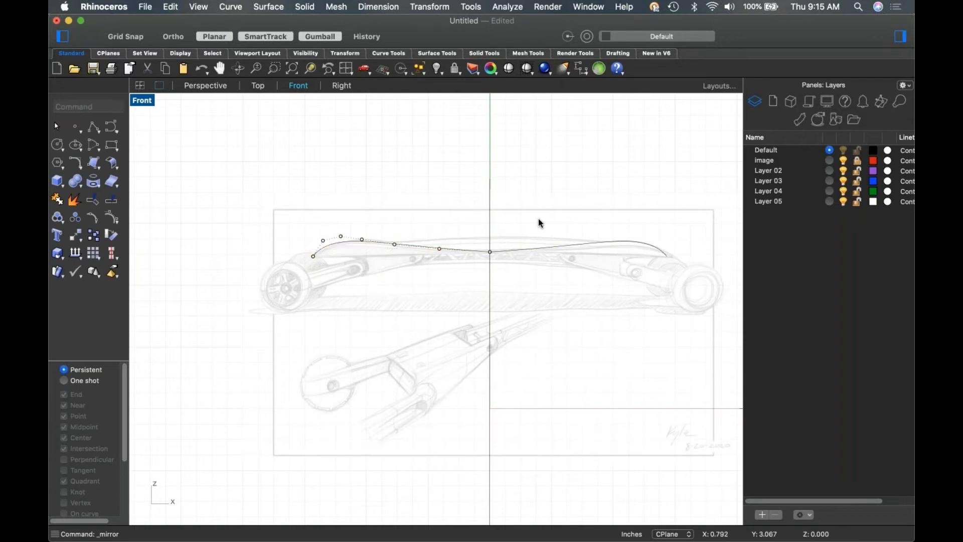
In Perspective, match the two deck curves farthest from the picture at the centre with Tangency, Average Curves on and the other end's Position preserved.
key("ctrl+F4")
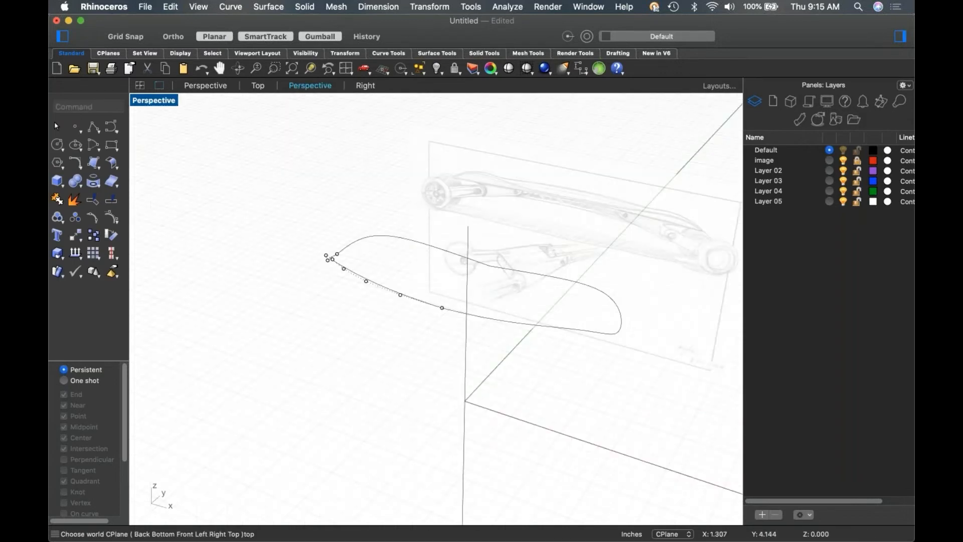
right_click_drag(453, 316, 502, 280)
scroll(501, 279, "up", 6)
left_click(527, 278)
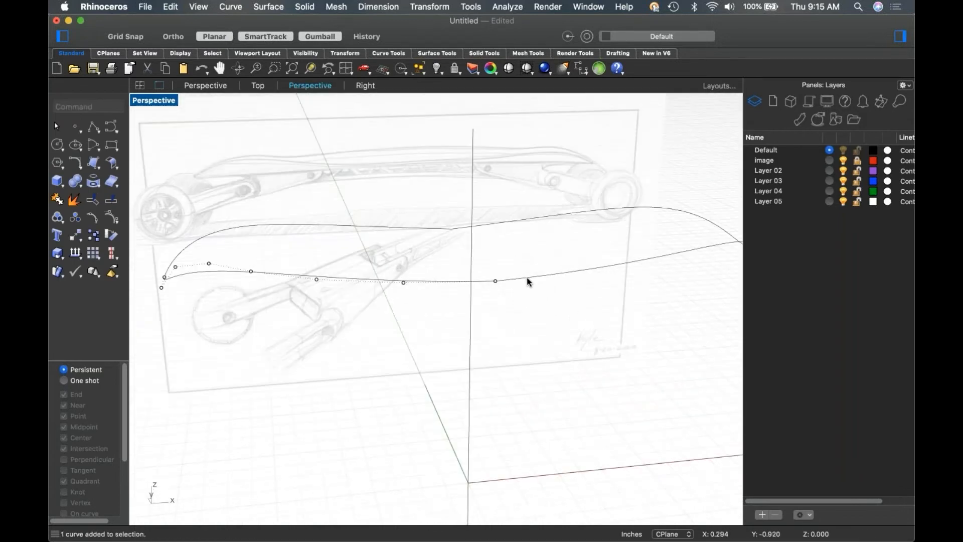
right_click_drag(534, 325, 517, 336)
key("Escape")
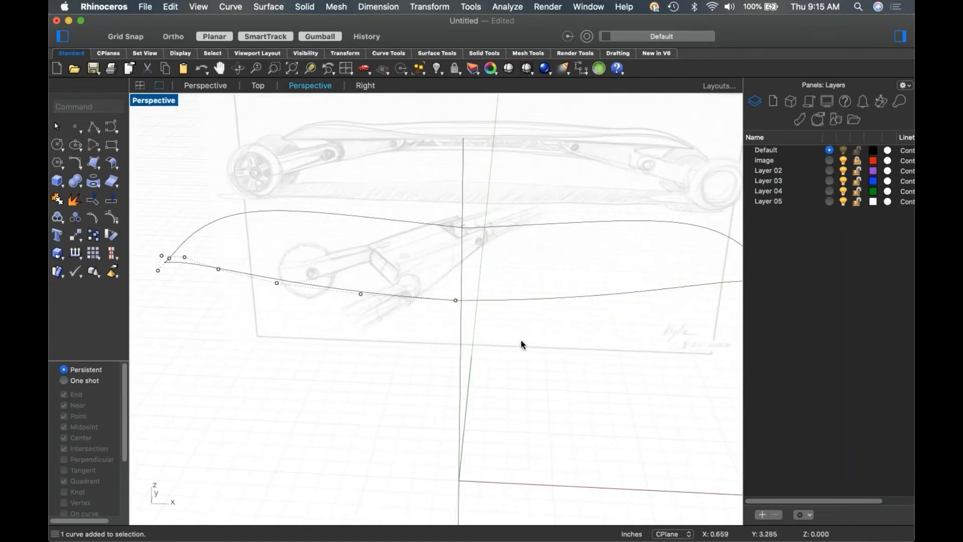
type("Match")
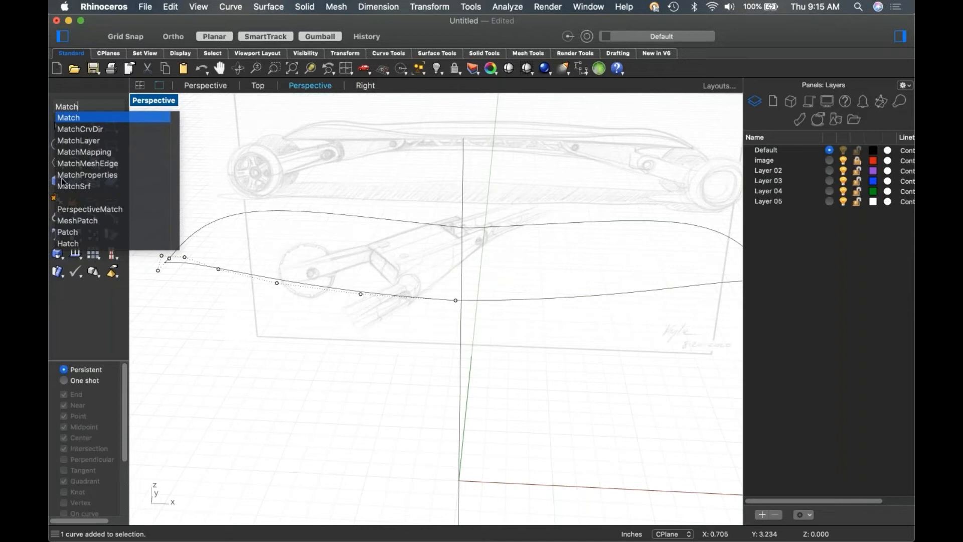
key("Return")
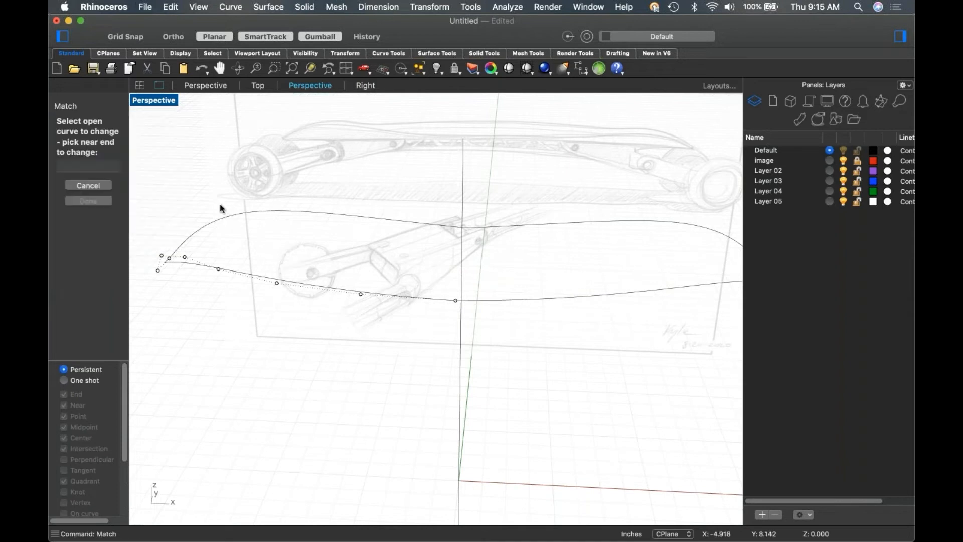
left_click(435, 304)
left_click(476, 302)
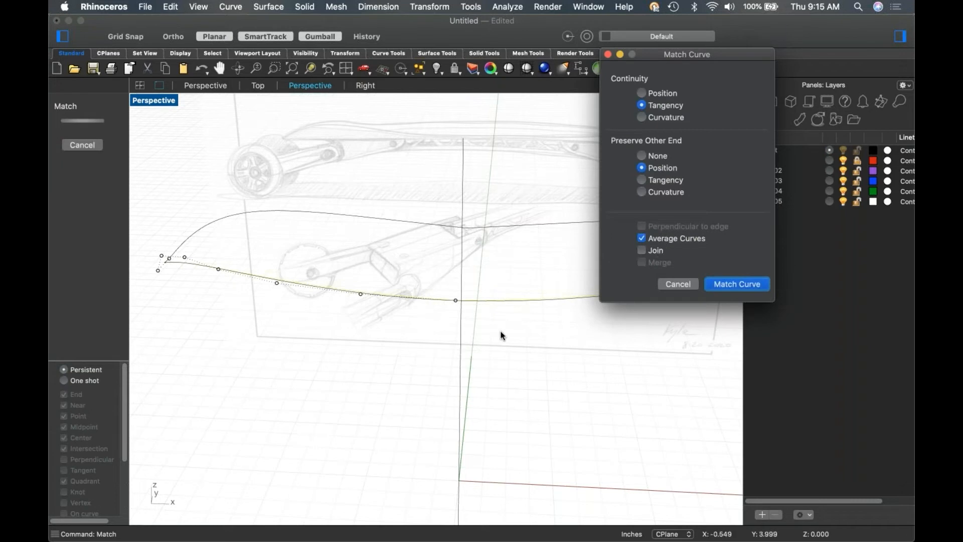
left_click(731, 284)
Match the two deck curves nearest the picture where they meet at the centre, using Tangency continuity and Average Curves.
right_click_drag(514, 394, 552, 383)
right_click(552, 383)
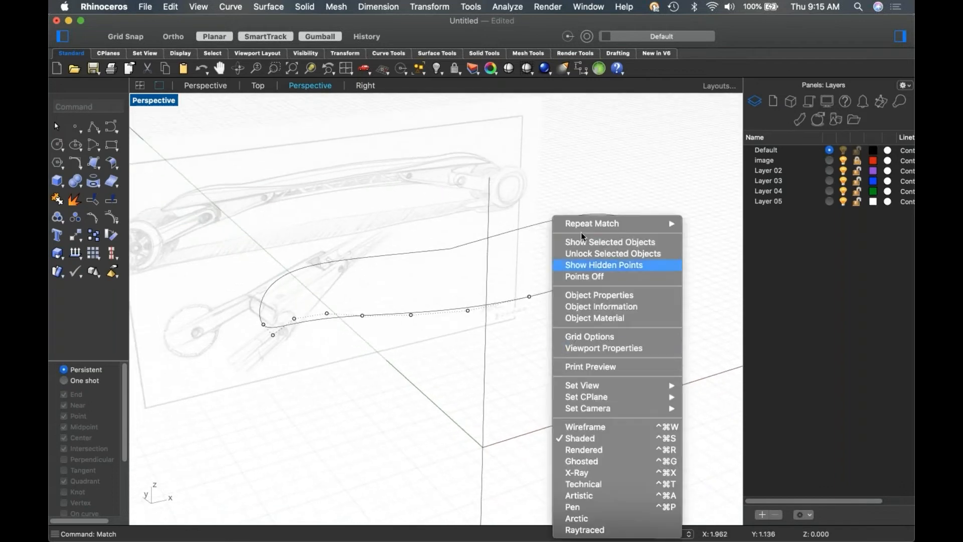
left_click(584, 223)
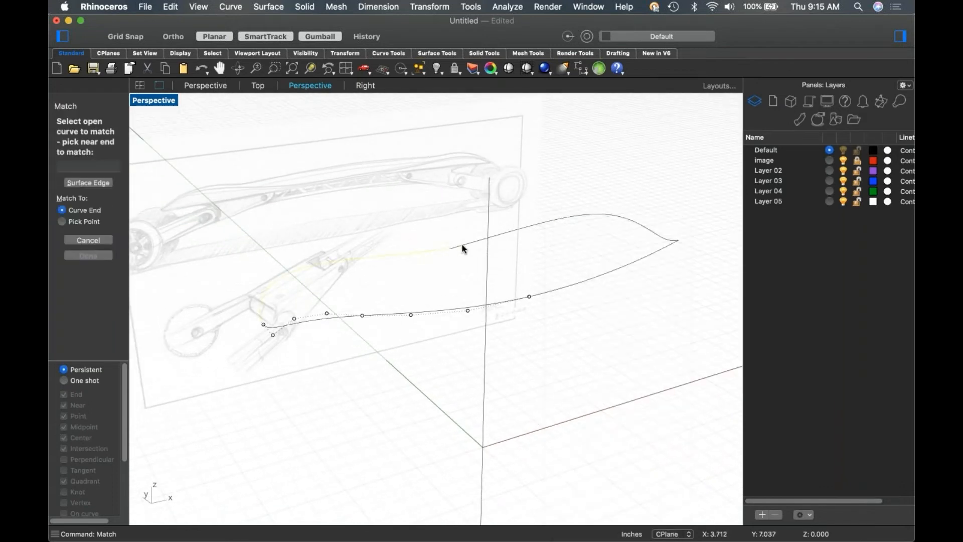
left_click(597, 279)
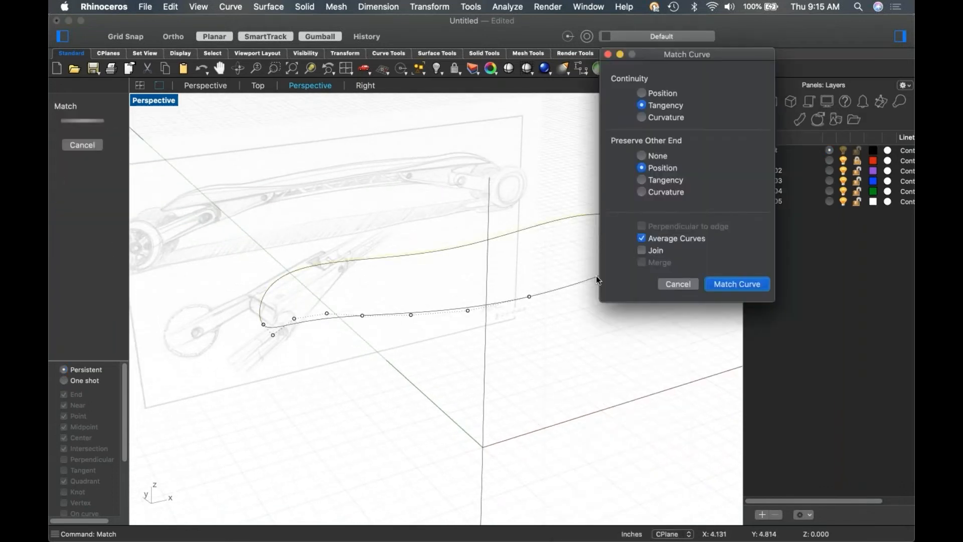
left_click(739, 285)
Draw a straight polyline across the deck between the centre end points of its two long sides.
mouse_move(610, 346)
right_mouse_down()
mouse_move(593, 365)
mouse_move(656, 331)
mouse_move(643, 344)
mouse_move(546, 359)
mouse_move(507, 359)
mouse_move(486, 341)
mouse_move(572, 359)
right_mouse_up()
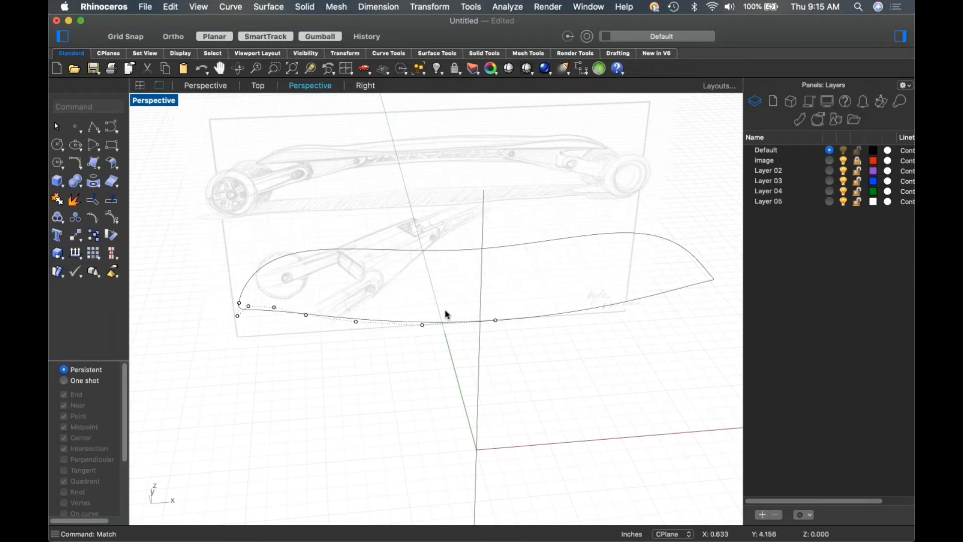
mouse_move(486, 351)
right_mouse_down()
mouse_move(482, 343)
mouse_move(430, 361)
mouse_move(414, 348)
mouse_move(448, 346)
right_mouse_up()
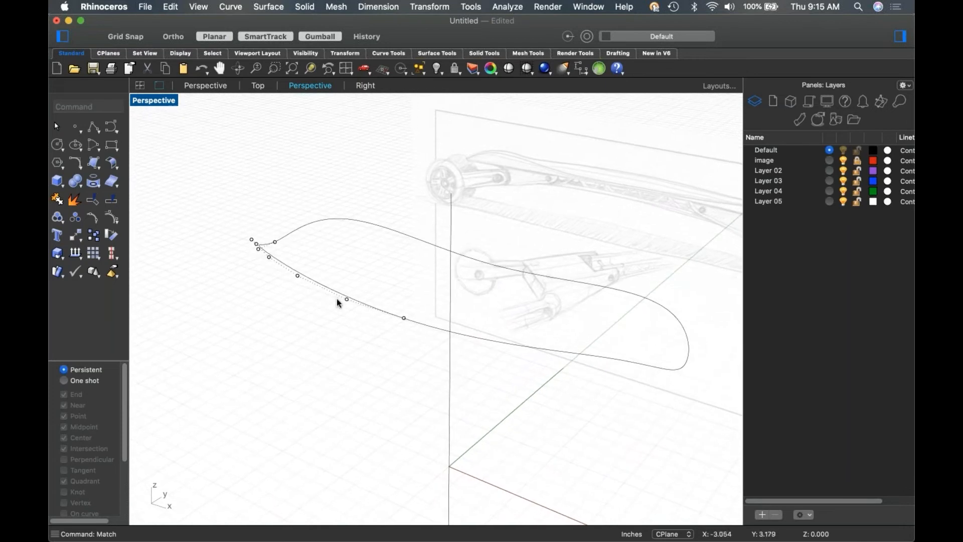
left_click(94, 133)
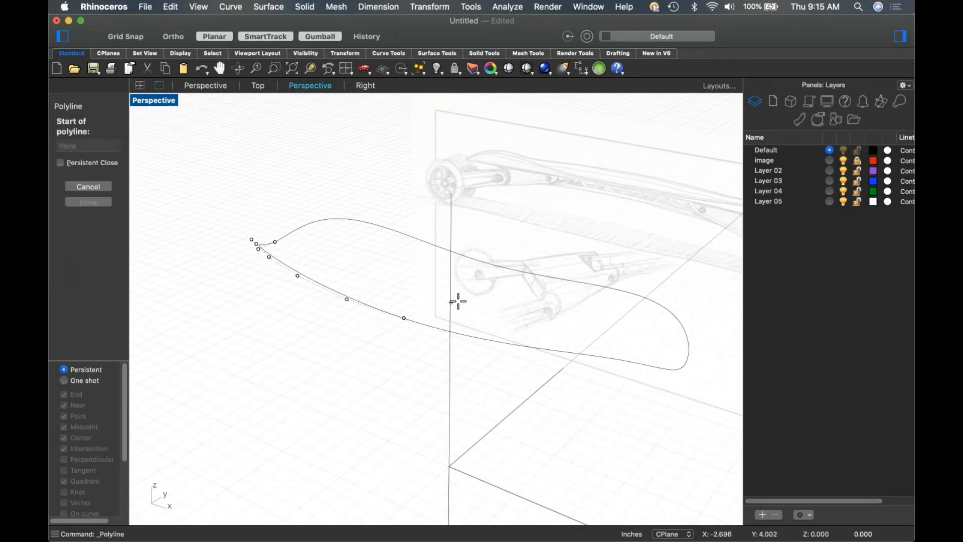
left_click(404, 318)
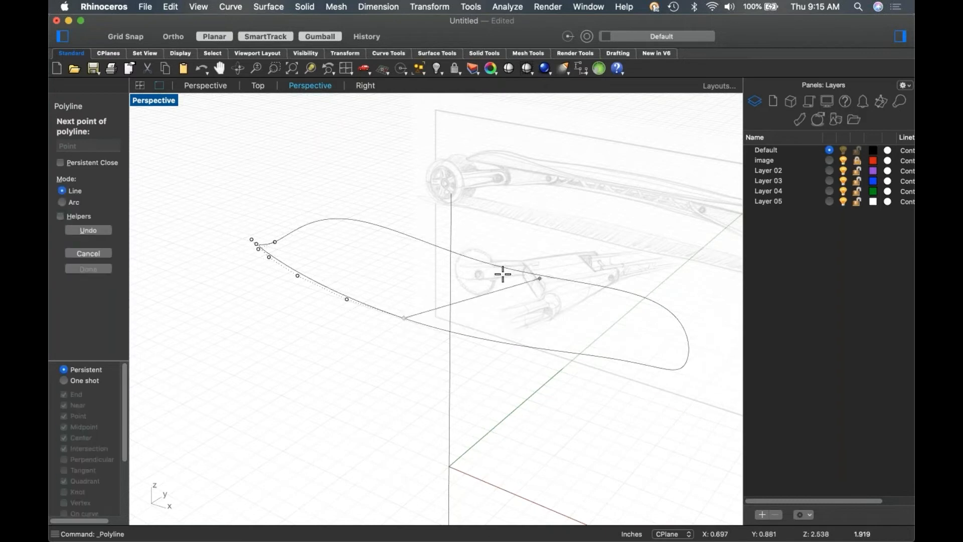
left_click(491, 267)
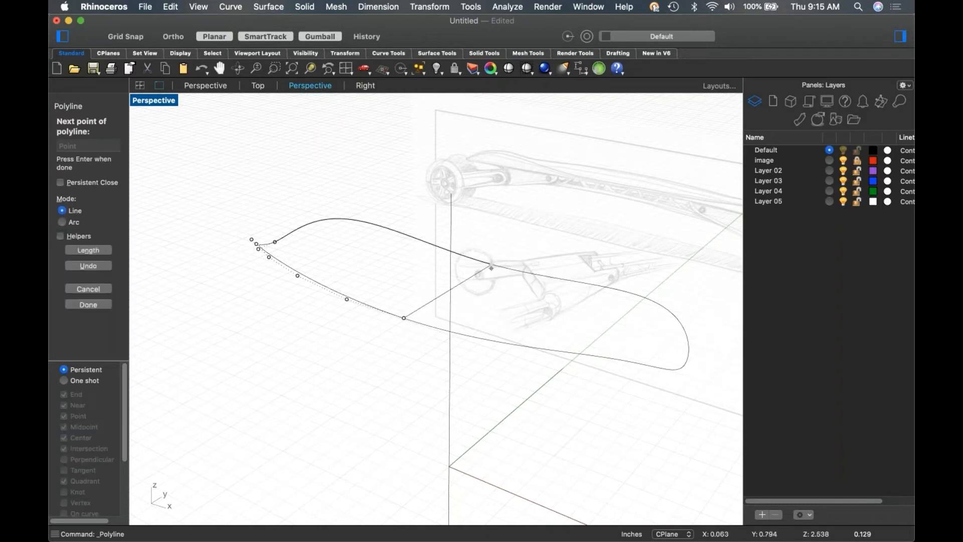
key("Return")
mouse_move(484, 303)
right_mouse_down()
mouse_move(515, 322)
mouse_move(463, 396)
right_mouse_up()
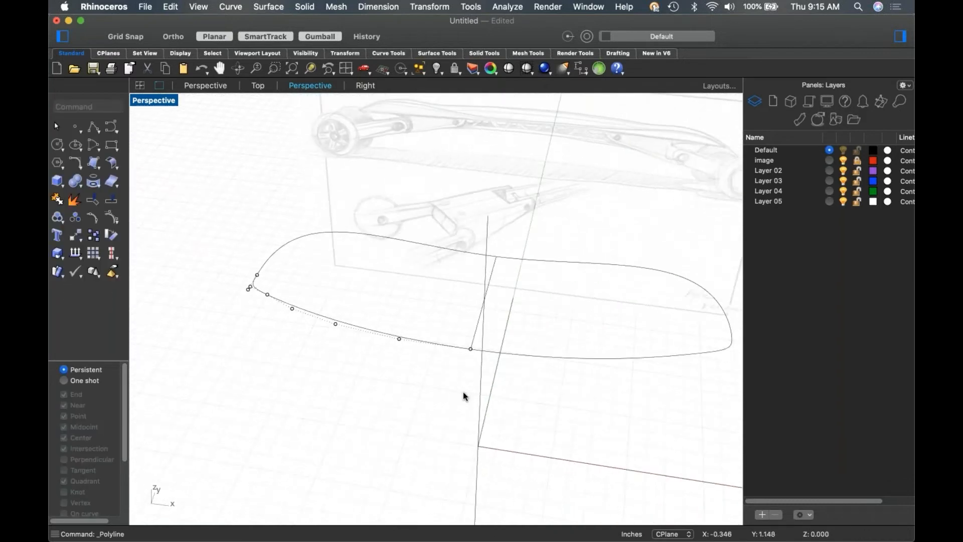
Delete the vertical construction line at the origin that was used for trimming.
left_click(482, 369)
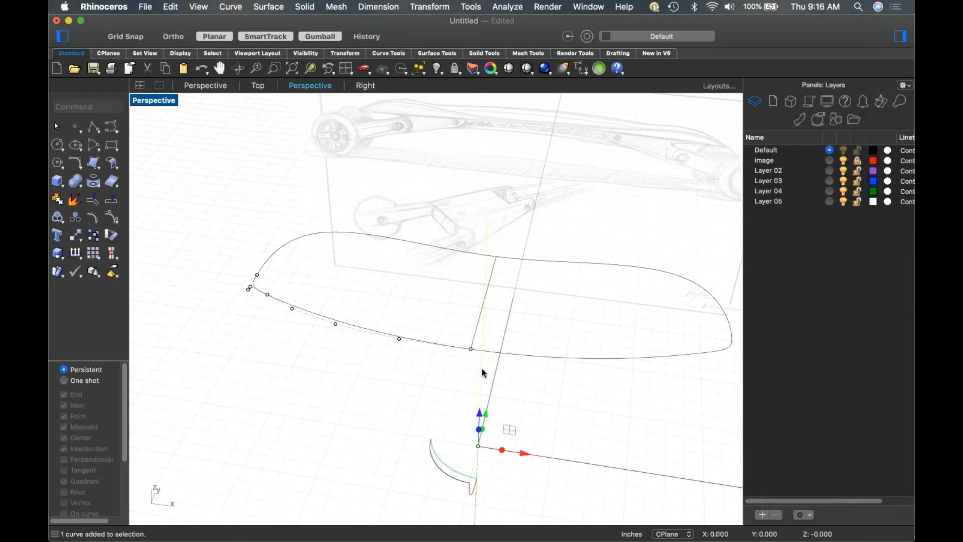
key("Delete")
mouse_move(482, 371)
right_mouse_down()
mouse_move(520, 363)
mouse_move(519, 327)
right_mouse_up()
left_click(495, 316)
key("Escape")
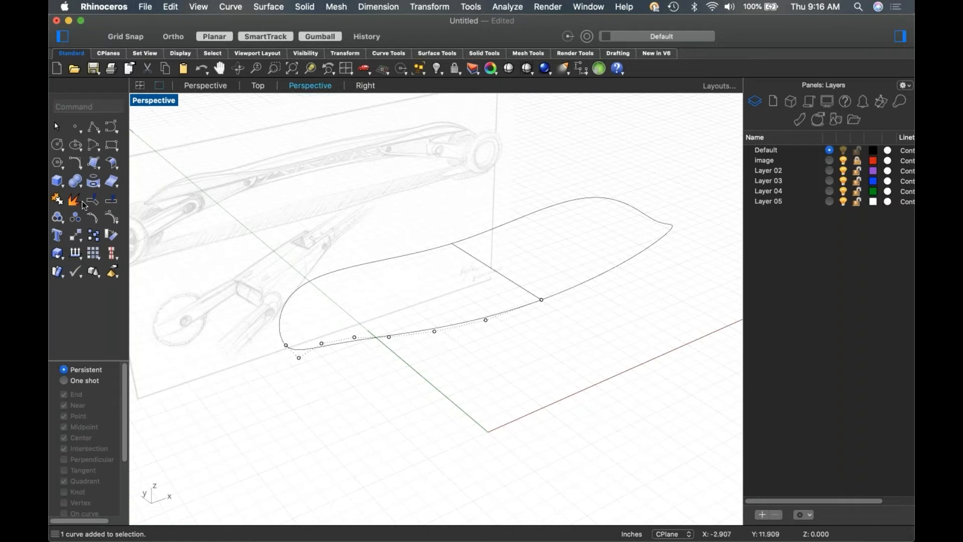
Try a Sweep 2 rails on the deck's negative X half, with its two side curves as rails and the cross line as section.
left_click(99, 169)
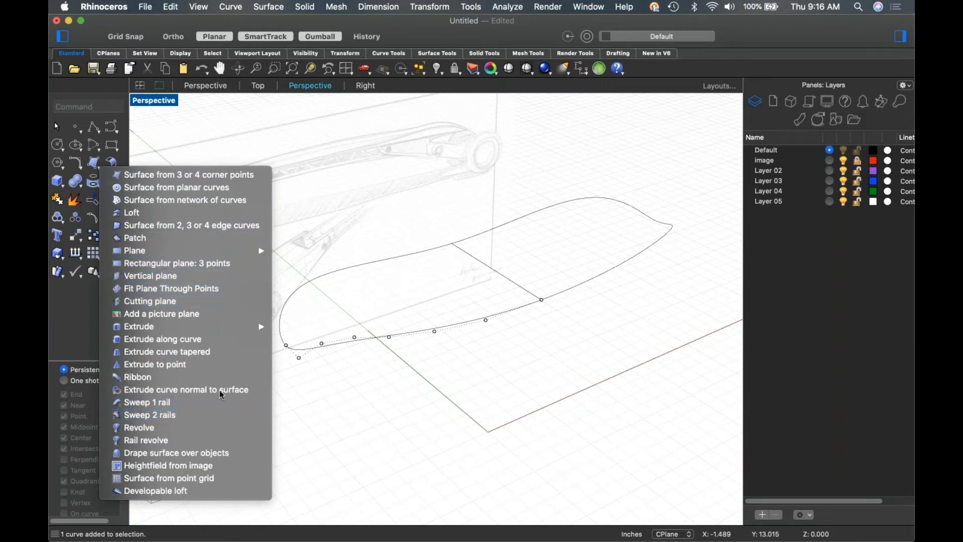
left_click(210, 415)
left_click(496, 315)
left_click(406, 257)
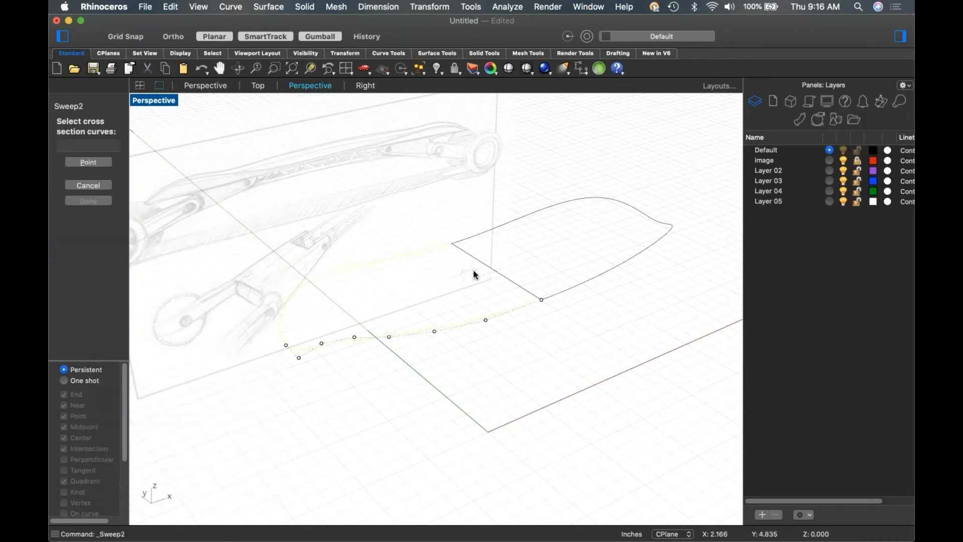
left_click(501, 277)
key("Return")
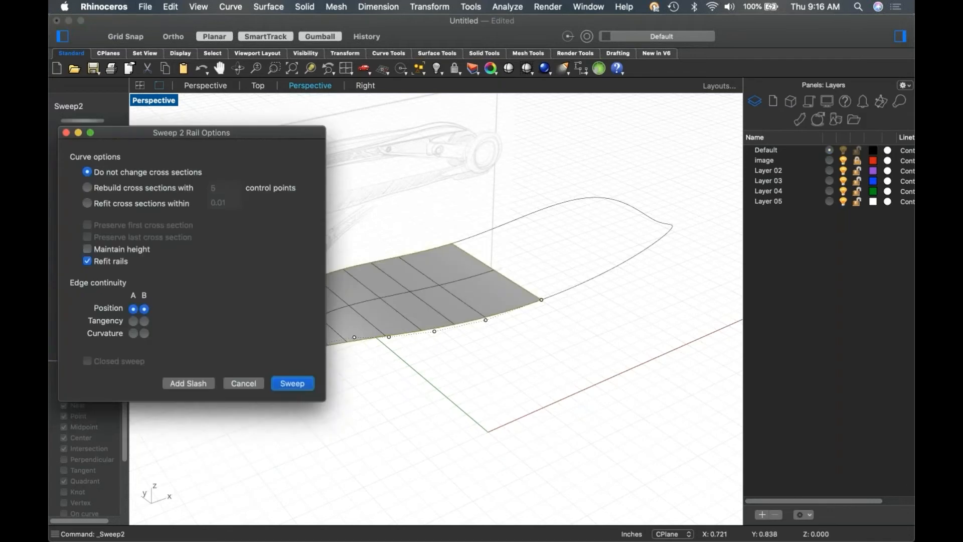
scroll(497, 387, "left", 3, "shift")
right_click_drag(435, 360, 506, 362)
mouse_move(517, 357)
right_mouse_down()
mouse_move(557, 358)
mouse_move(562, 371)
mouse_move(431, 374)
mouse_move(486, 370)
mouse_move(497, 356)
mouse_move(514, 363)
mouse_move(502, 360)
right_mouse_up()
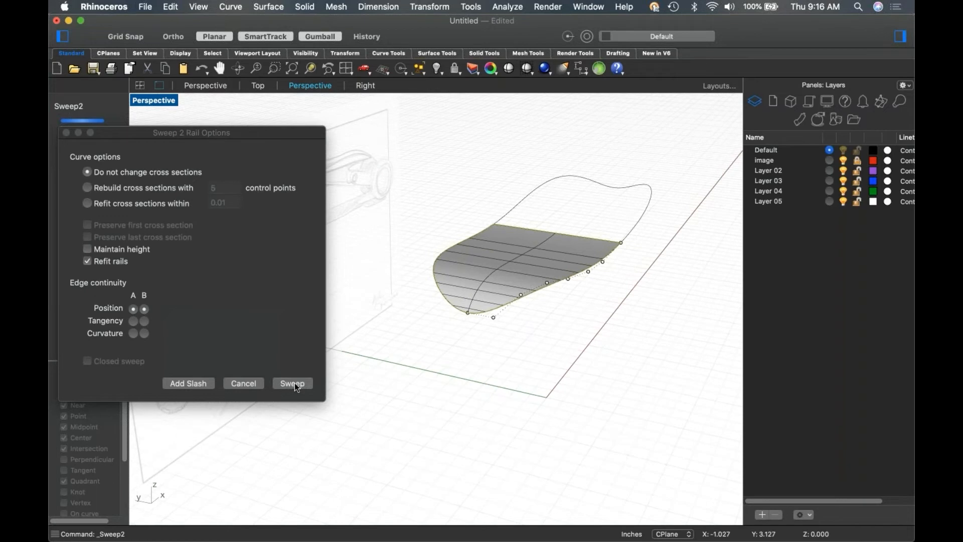
left_click(297, 387)
right_click_drag(481, 367, 501, 380)
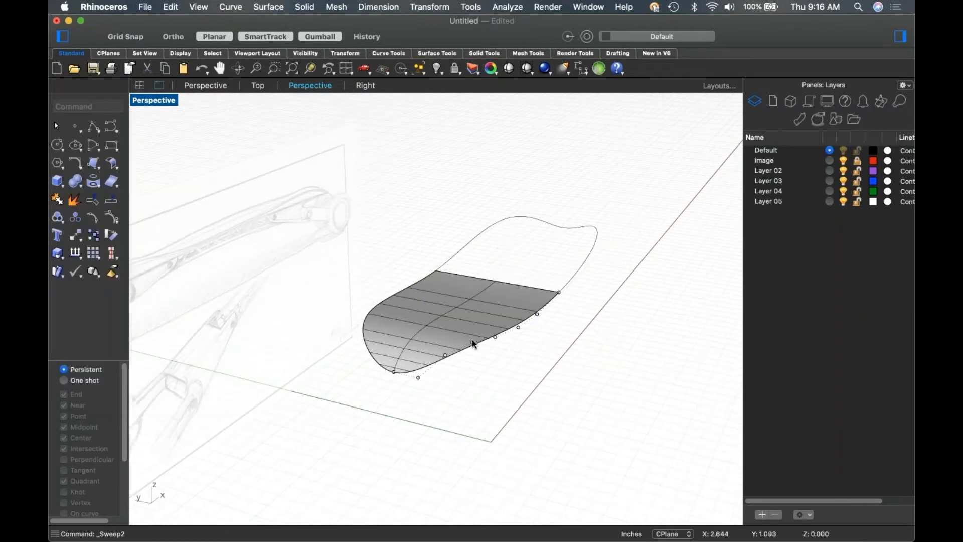
Delete the swept surface from the deck's negative X half.
left_click(450, 329)
key("Delete")
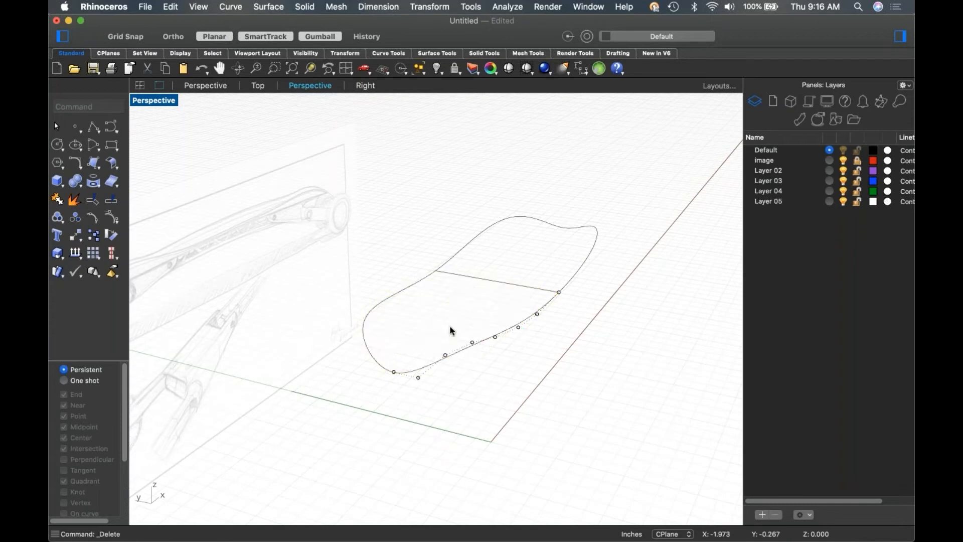
middle_click(300, 296)
left_click(264, 283)
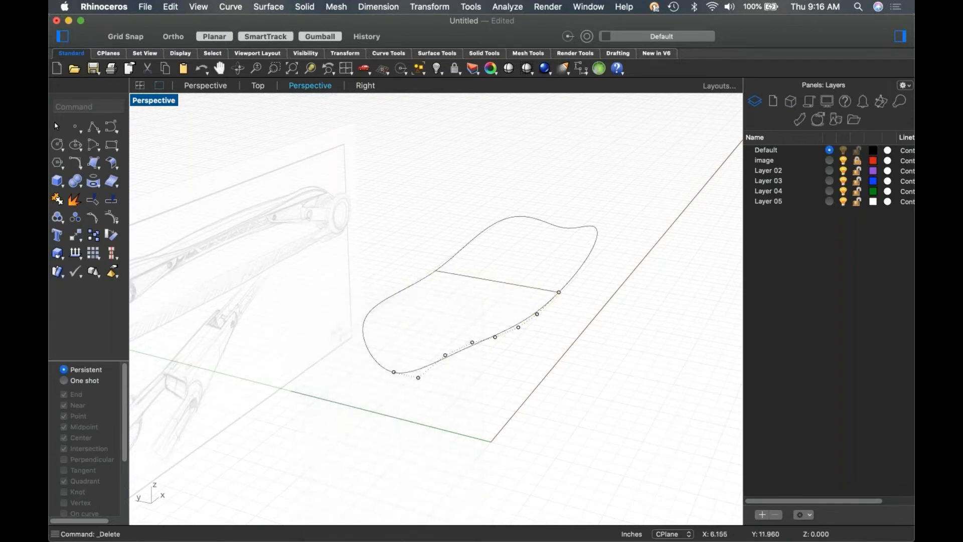
Loft between the two side curves of the deck's negative X half with Normal style and Do not simplify.
left_click(100, 171)
left_click(89, 165)
left_click_drag(97, 172, 128, 213)
left_click(541, 312)
left_click(415, 278)
key("Return")
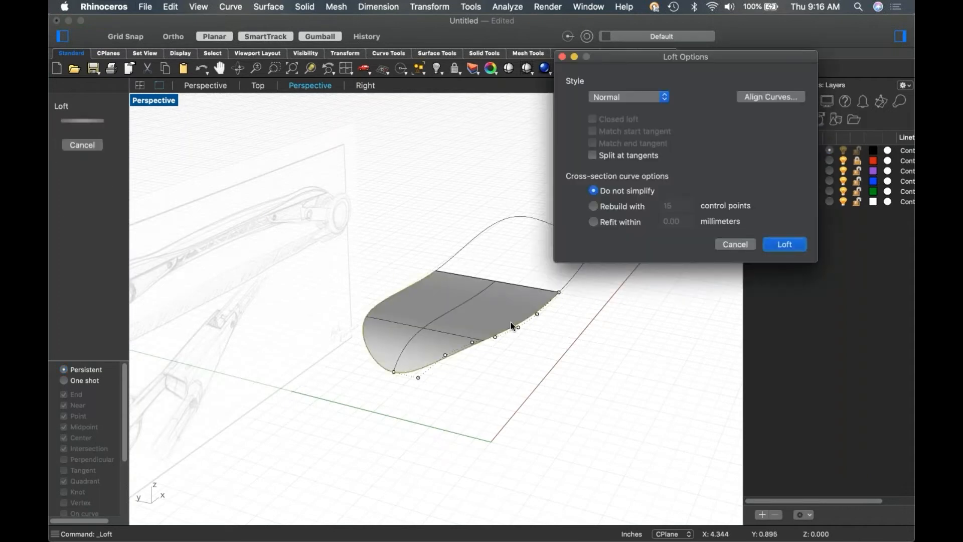
left_click(785, 245)
Try a Sweep 2 rails on the deck's positive X half, with its two side curves as rails and the cross line as section.
right_click_drag(671, 320, 619, 344)
right_click(618, 344)
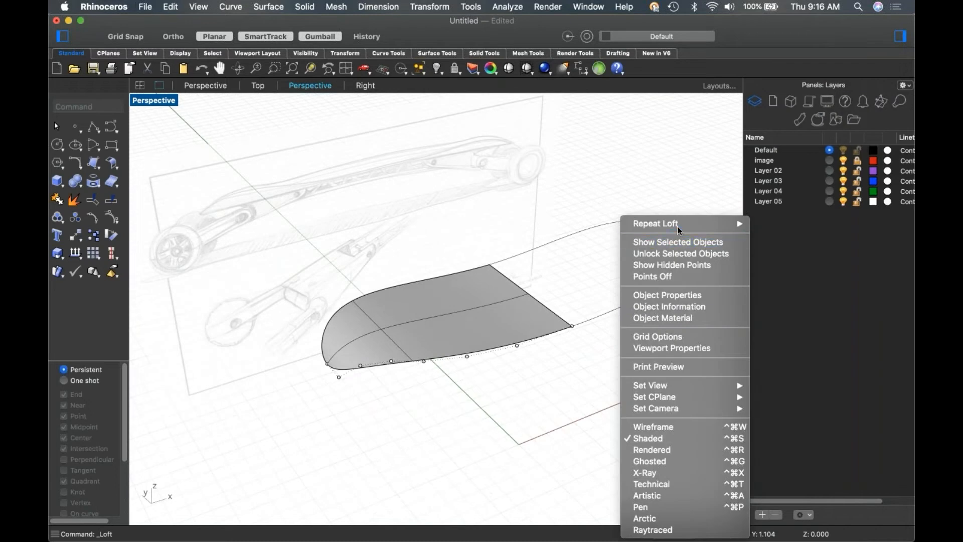
mouse_move(734, 224)
left_click(787, 257)
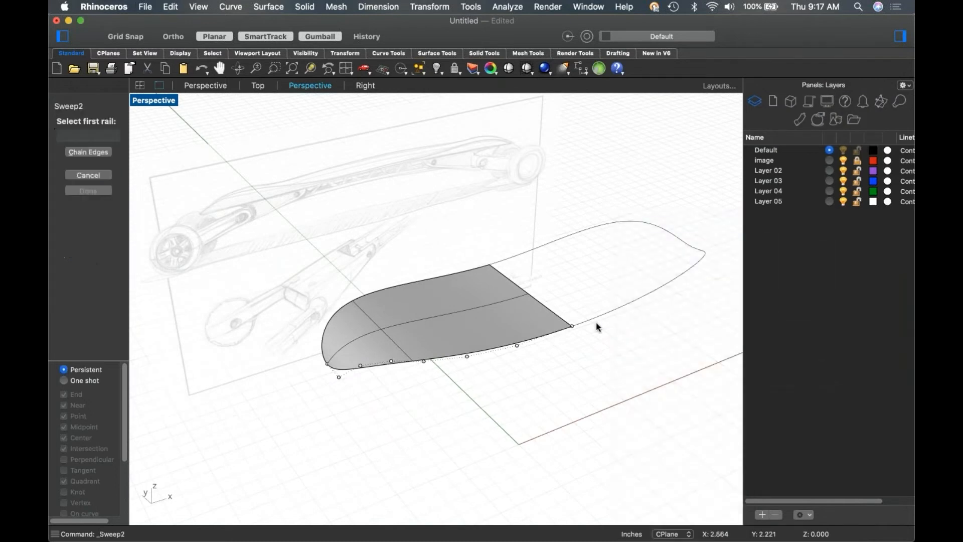
left_click(596, 320)
left_click(525, 254)
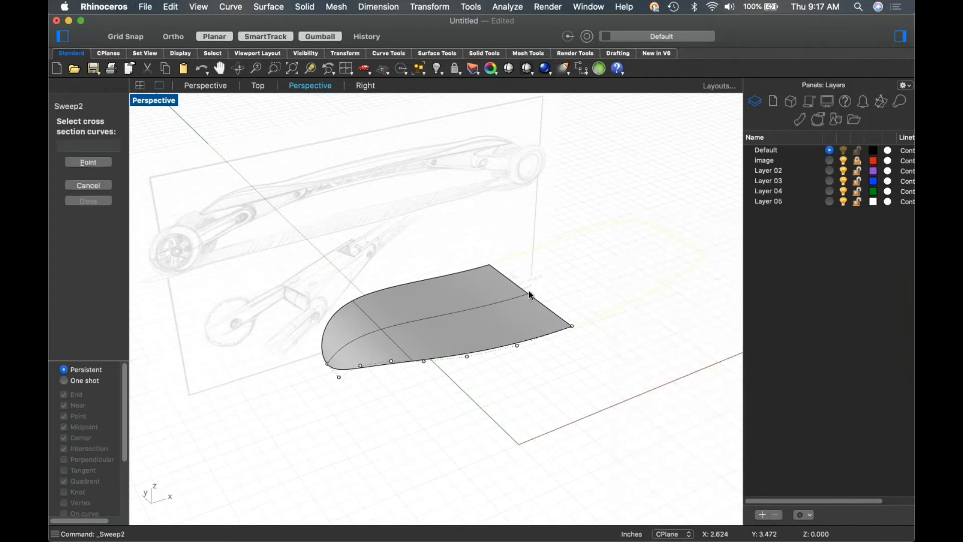
left_click(527, 295)
left_click(572, 310)
key("Return")
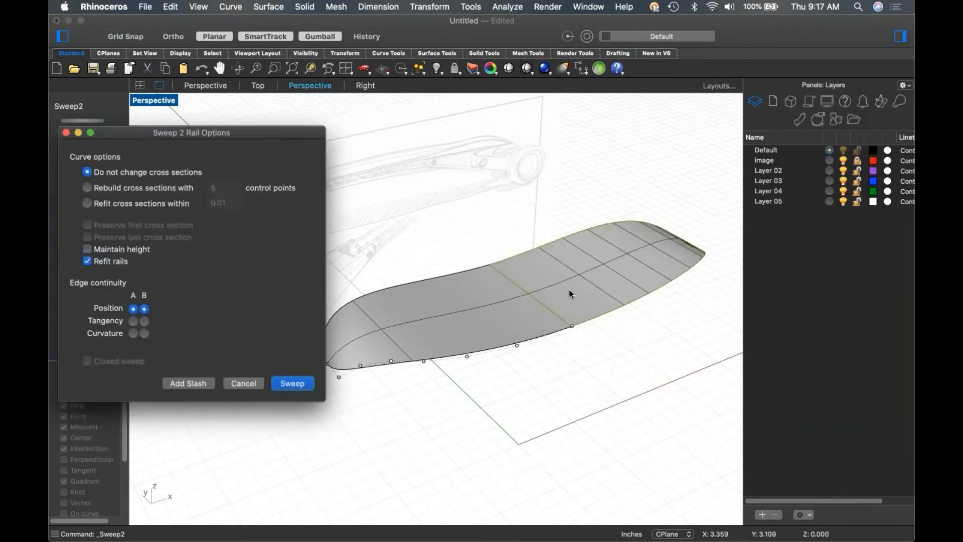
left_click(298, 385)
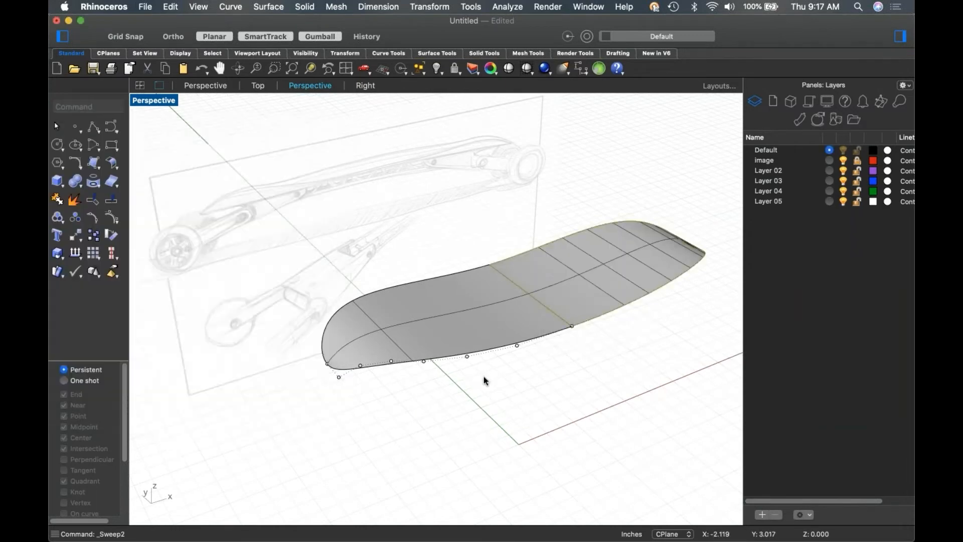
Compare the swept and lofted halves of the deck, and delete the swept surface from the positive X half.
right_click_drag(532, 361, 490, 363, "shift")
right_click_drag(609, 374, 502, 360)
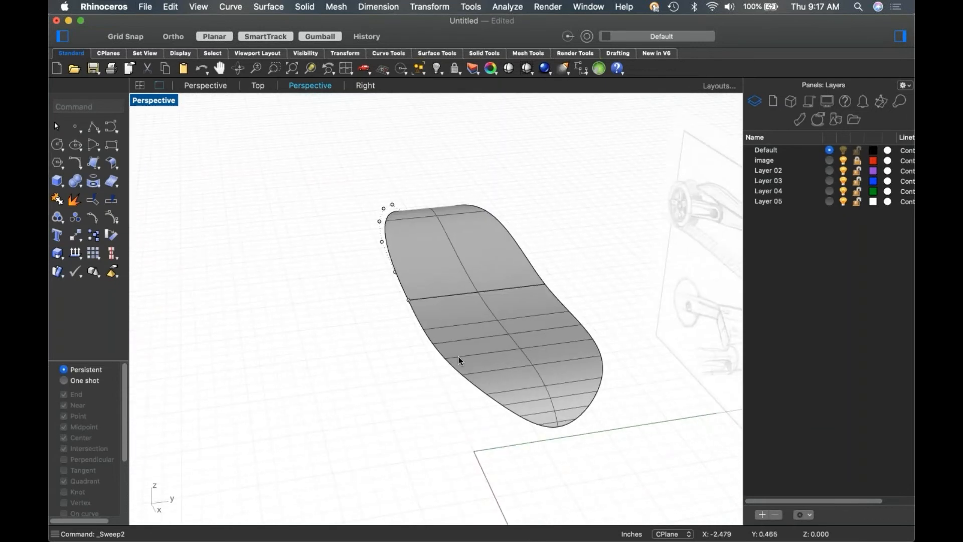
right_click_drag(359, 332, 422, 338)
right_click_drag(349, 343, 325, 399)
left_click(332, 407)
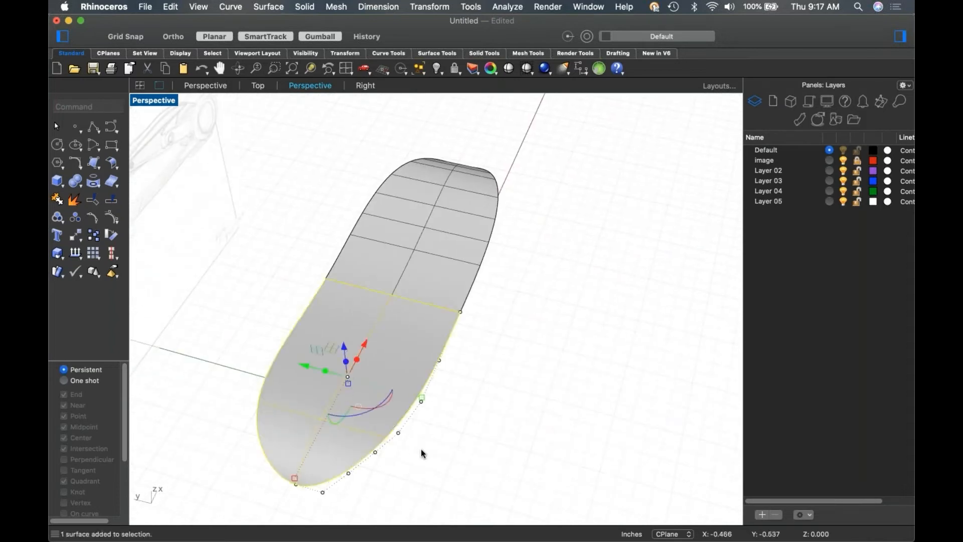
mouse_move(449, 428)
right_mouse_down()
mouse_move(385, 414)
mouse_move(396, 396)
mouse_move(411, 407)
mouse_move(434, 396)
right_mouse_up()
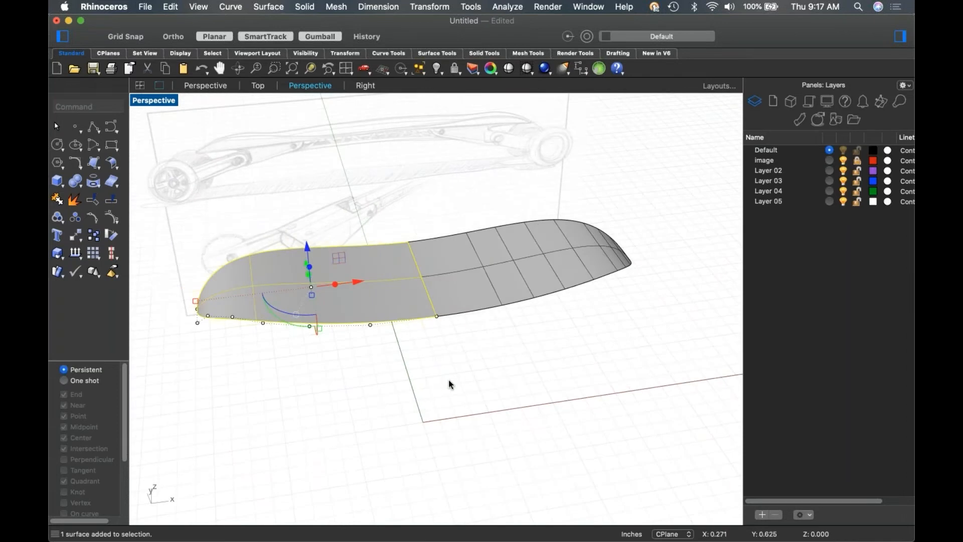
left_click(479, 294)
key("Delete")
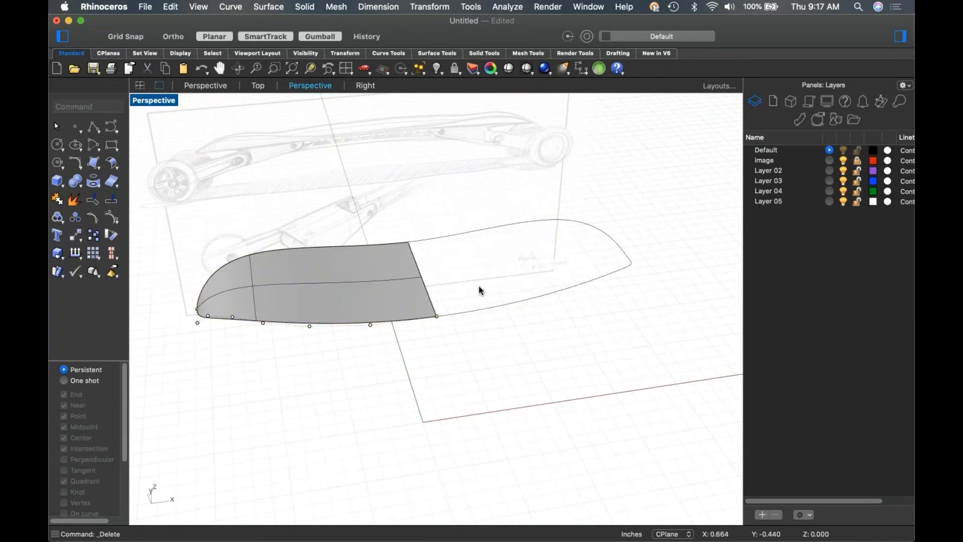
Turn on the control points of the lofted surface on the deck's negative X half.
right_click_drag(370, 344, 456, 358, "shift")
scroll(372, 324, "up", 4)
left_click(462, 354)
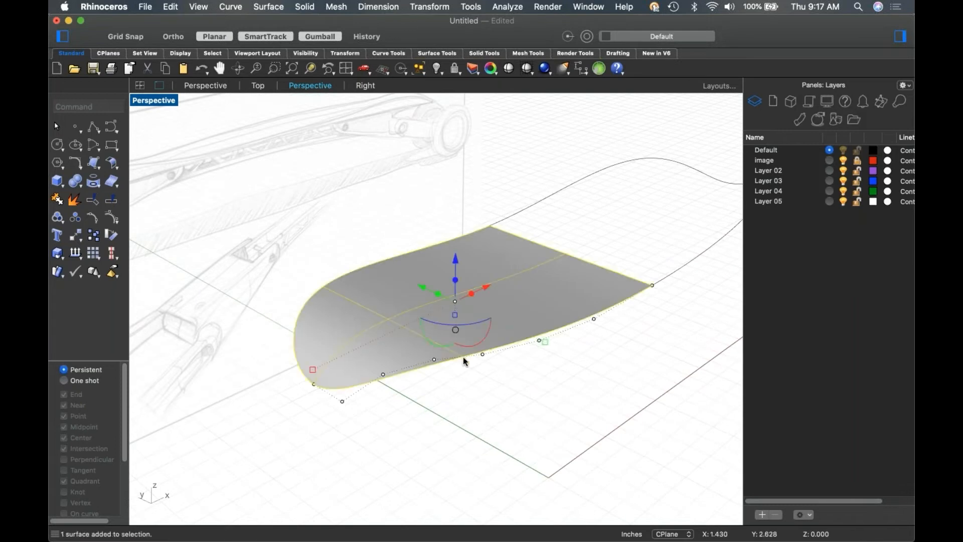
right_click(467, 370)
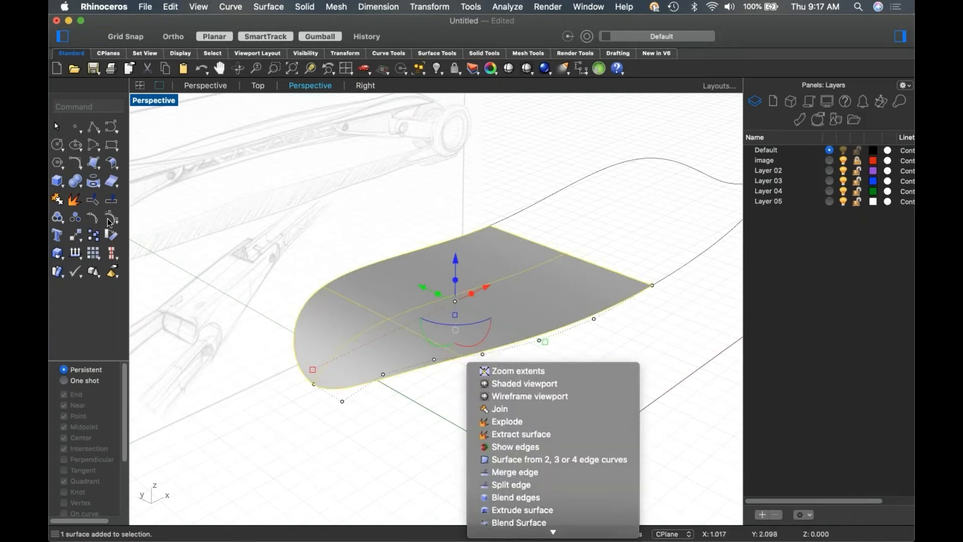
left_click(110, 223)
left_click(112, 220)
mouse_move(219, 337)
right_mouse_down()
mouse_move(259, 338)
mouse_move(284, 326)
mouse_move(206, 333)
right_mouse_up()
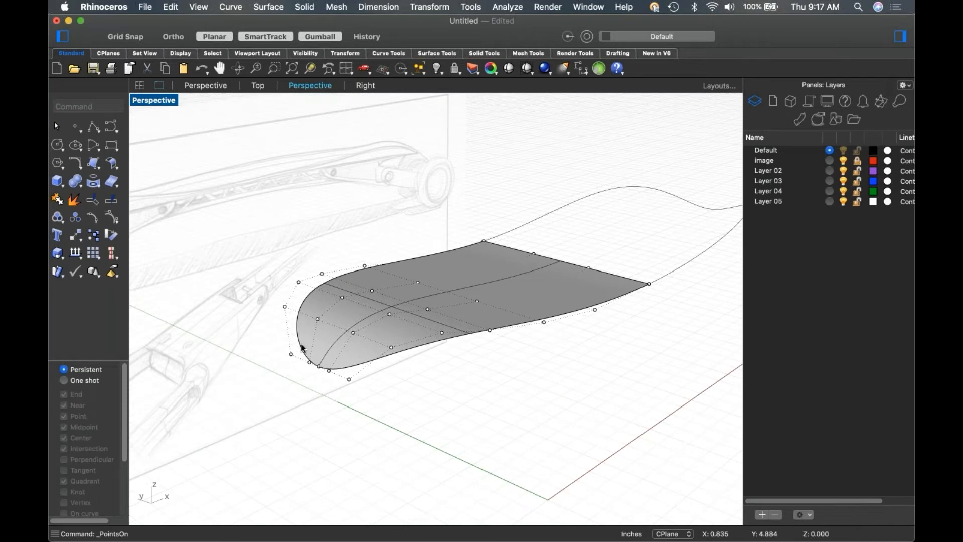
left_click(318, 320)
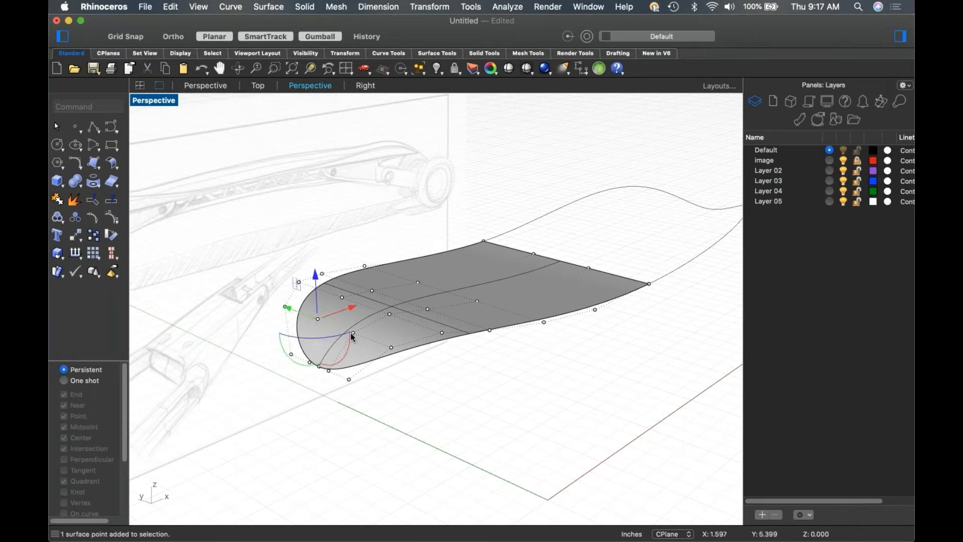
type("selu")
key("Return")
key("Escape")
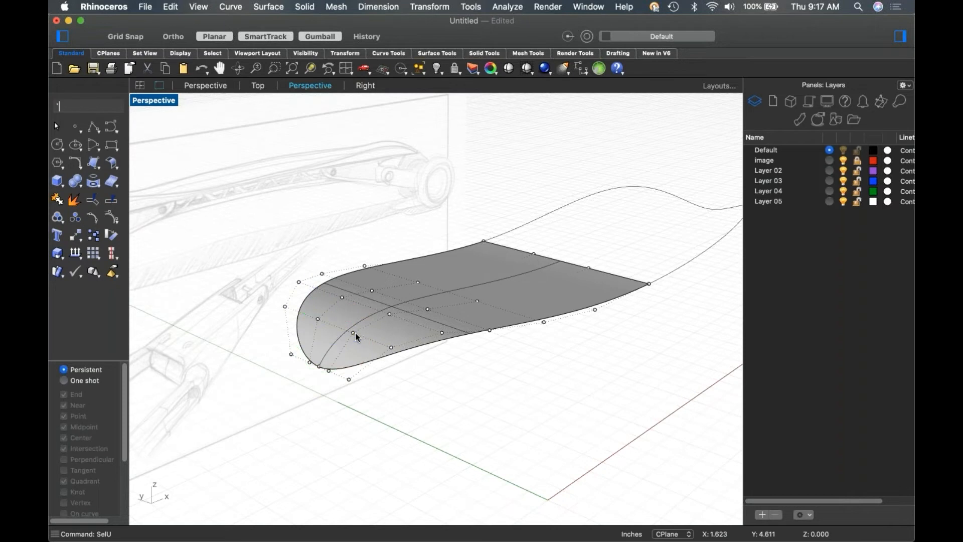
Select the two interior rows of surface control points with SelV, leaving out the points at the deck's tip.
left_click(319, 319)
left_click(354, 333, "shift")
type("`selu")
key("Return")
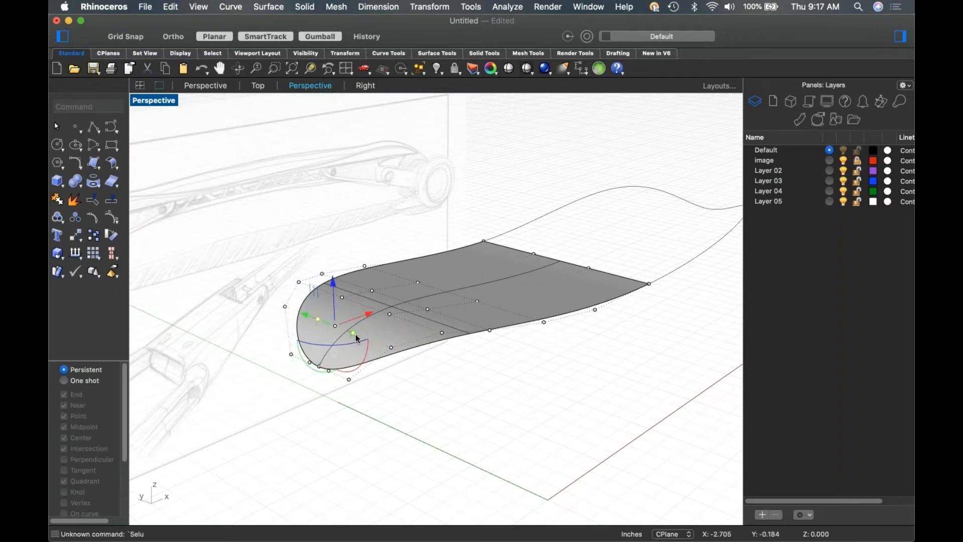
type("selv")
key("Return")
mouse_move(402, 341)
right_mouse_down()
mouse_move(389, 333)
mouse_move(404, 371)
right_mouse_up()
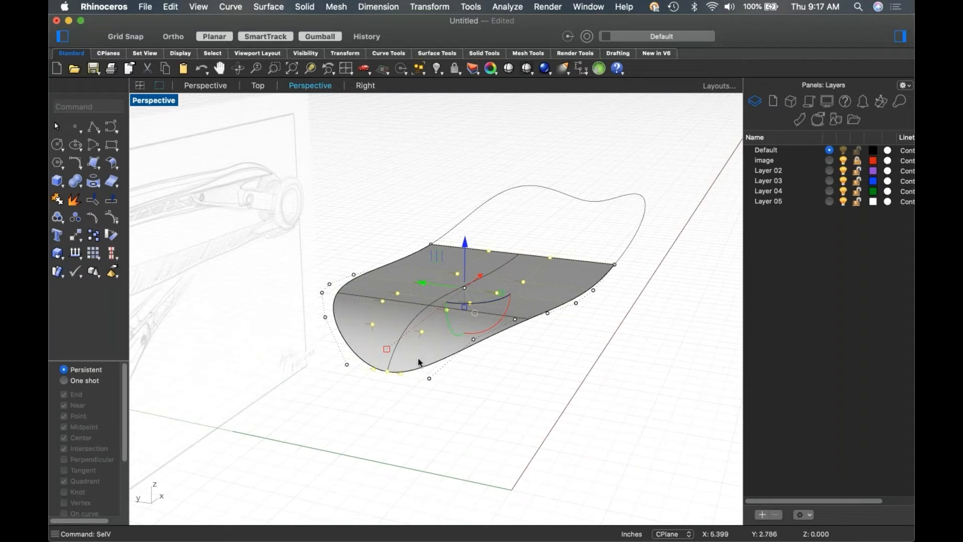
scroll(395, 381, "up", 3)
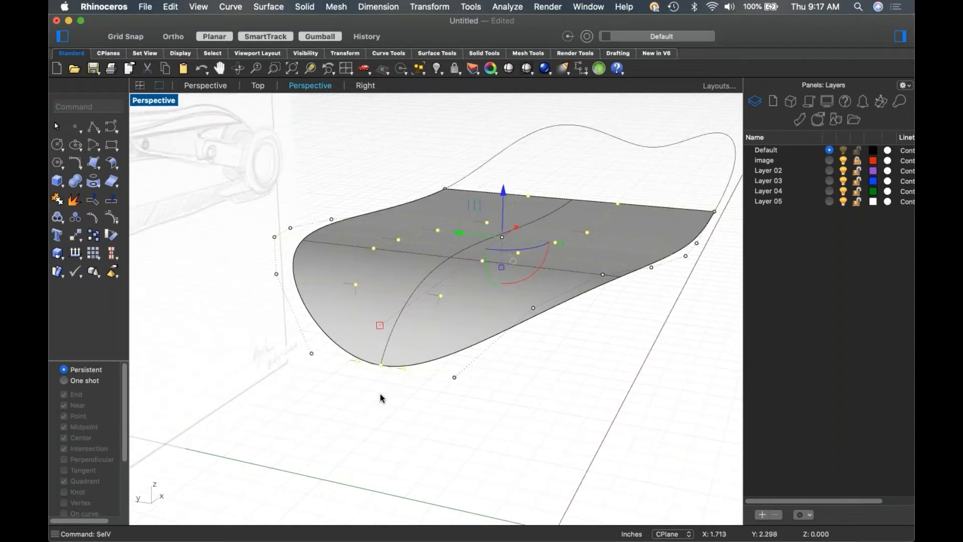
left_click_drag(342, 385, 420, 353, "super")
right_click_drag(421, 400, 419, 407)
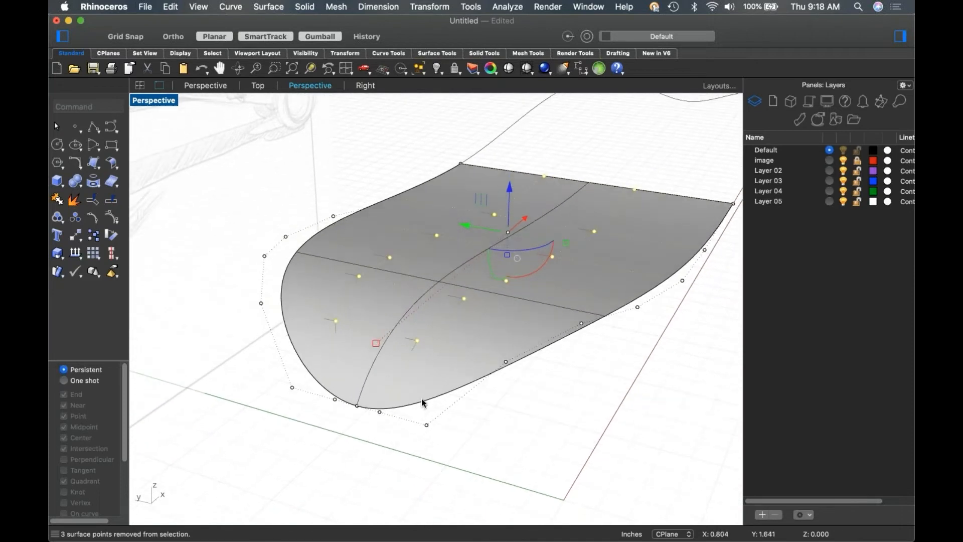
Relocate the gumball of the selected control points to the end point at the deck's tip.
type("gr")
key("Return")
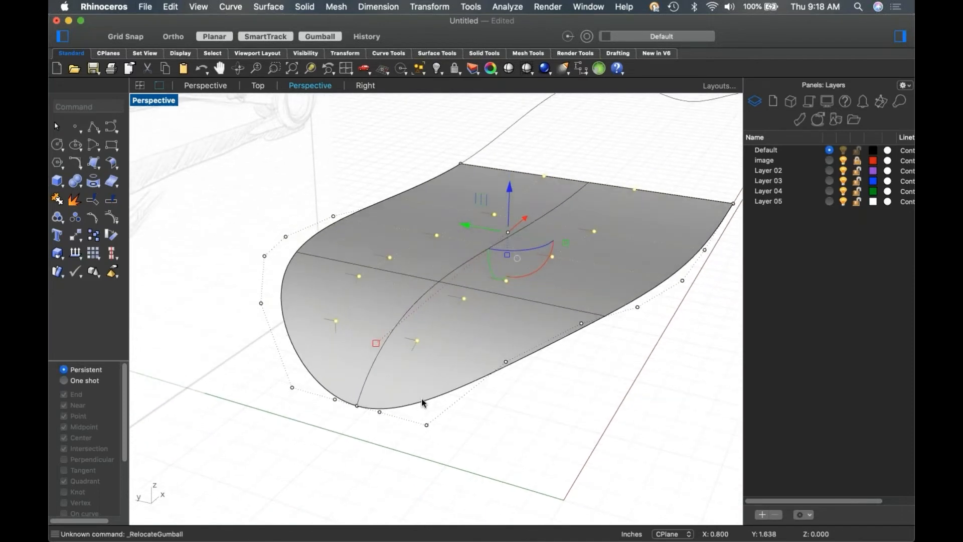
type("relo")
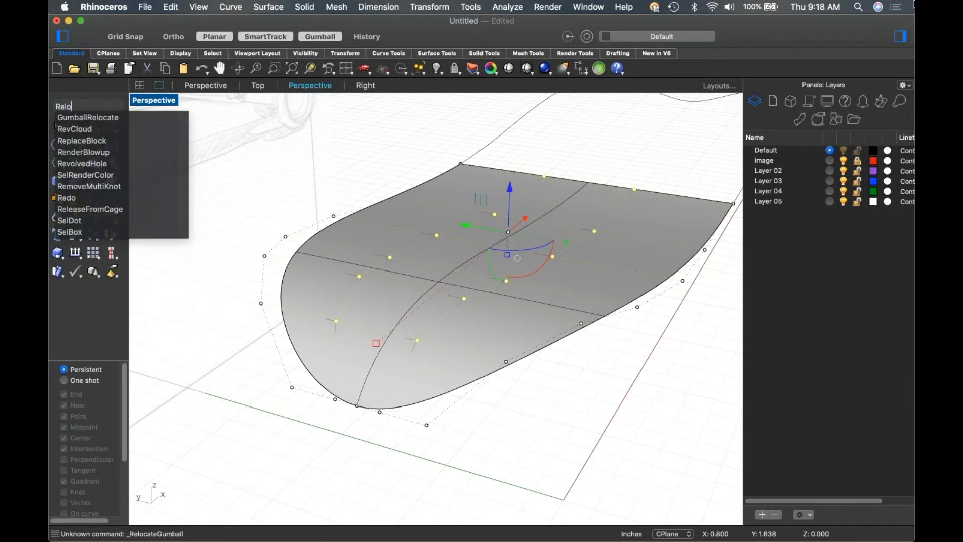
left_click(110, 123)
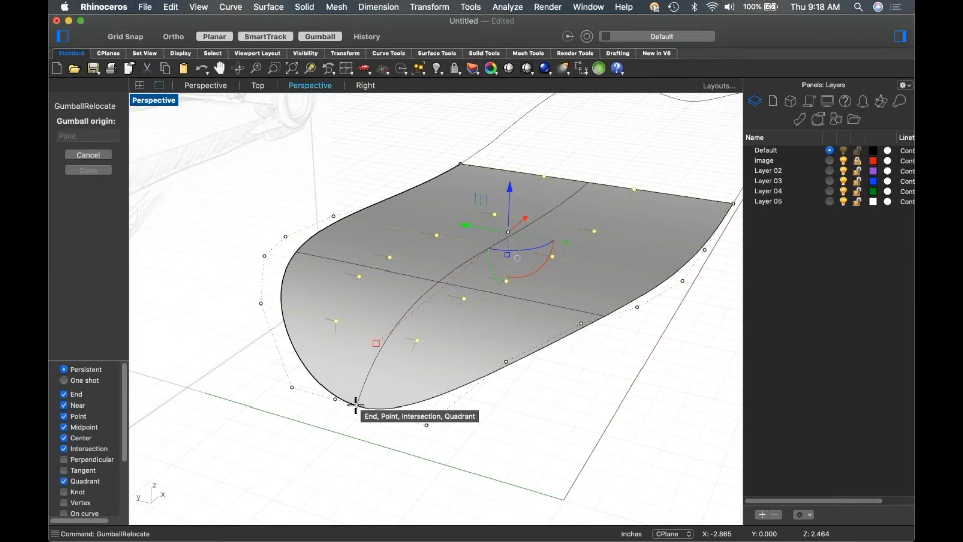
left_click(357, 406)
key("Return")
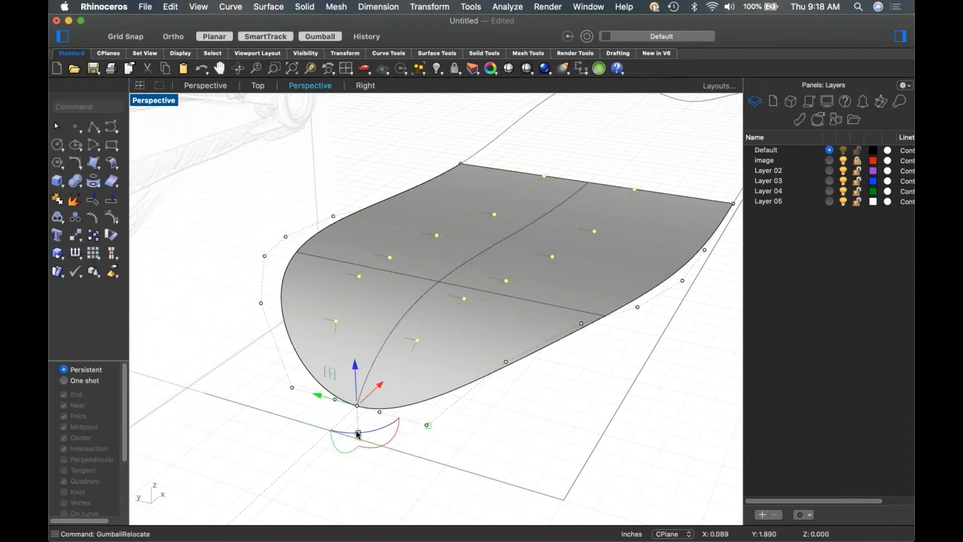
Shift the selected interior control points vertically with the gumball to make the lofted deck surface concave.
mouse_move(357, 407)
left_mouse_down()
mouse_move(357, 426)
mouse_move(357, 403)
left_mouse_up()
left_click(470, 429)
mouse_move(473, 431)
right_mouse_down()
mouse_move(501, 421)
mouse_move(502, 407)
mouse_move(364, 423)
mouse_move(316, 417)
mouse_move(301, 436)
mouse_move(363, 436)
mouse_move(436, 404)
mouse_move(494, 415)
mouse_move(409, 420)
mouse_move(448, 416)
mouse_move(419, 413)
mouse_move(454, 432)
mouse_move(337, 421)
mouse_move(405, 411)
mouse_move(477, 314)
right_mouse_up()
left_click(482, 346)
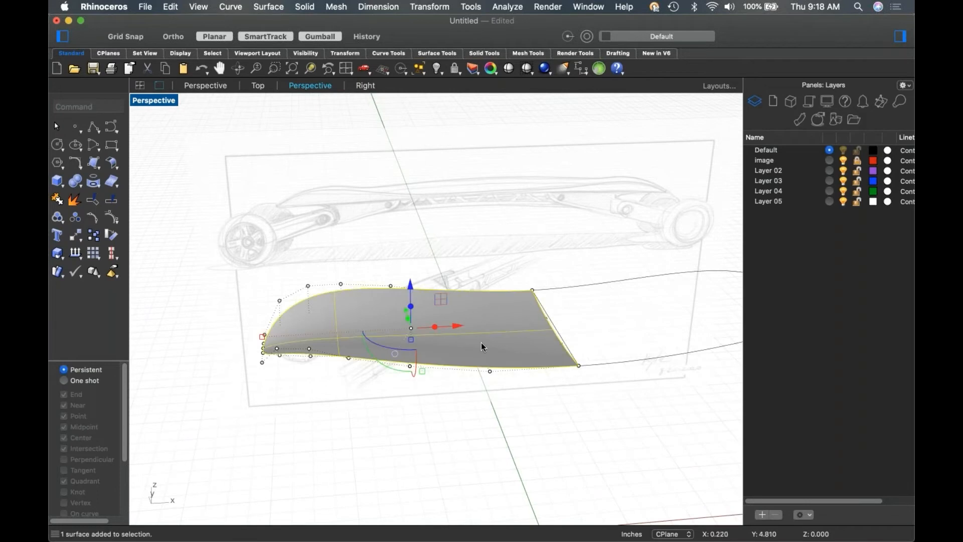
mouse_move(550, 390)
right_mouse_down()
mouse_move(518, 382)
mouse_move(494, 363)
mouse_move(597, 396)
right_mouse_up()
left_click(506, 355)
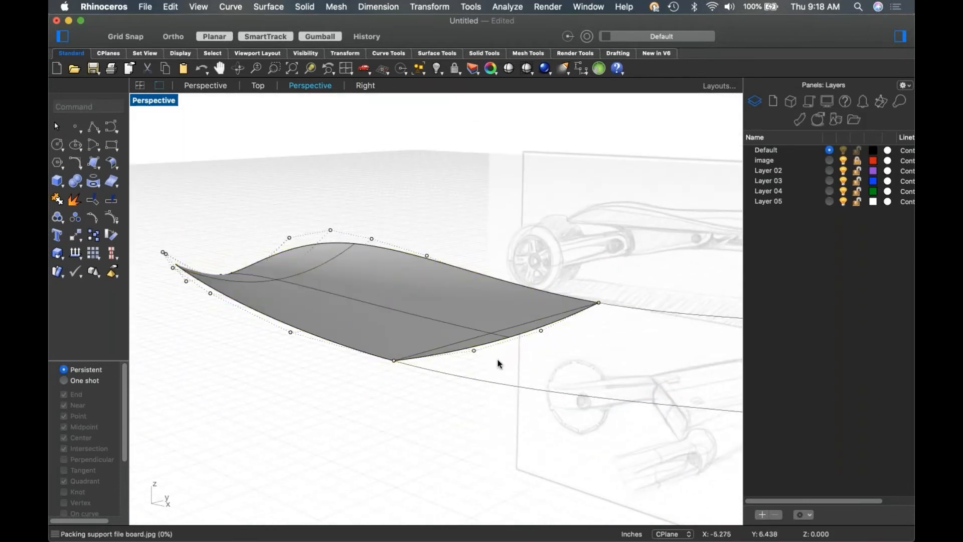
Bring the two middle control points of the lofted surface's centre edge vertically into line with the straight cross line.
right_click_drag(499, 359, 477, 360)
left_click(477, 358)
left_click(471, 365)
left_click(477, 358)
left_click(544, 337, "shift")
left_click_drag(513, 307, 511, 336)
left_click(389, 423)
Mirror a copy of the lofted half to the positive X side, across a plane along its centre edge at X 0.
mouse_move(353, 430)
right_mouse_down()
mouse_move(454, 416)
mouse_move(387, 429)
mouse_move(420, 409)
mouse_move(437, 363)
right_mouse_up()
left_click(436, 364)
type("mirror")
key("Return")
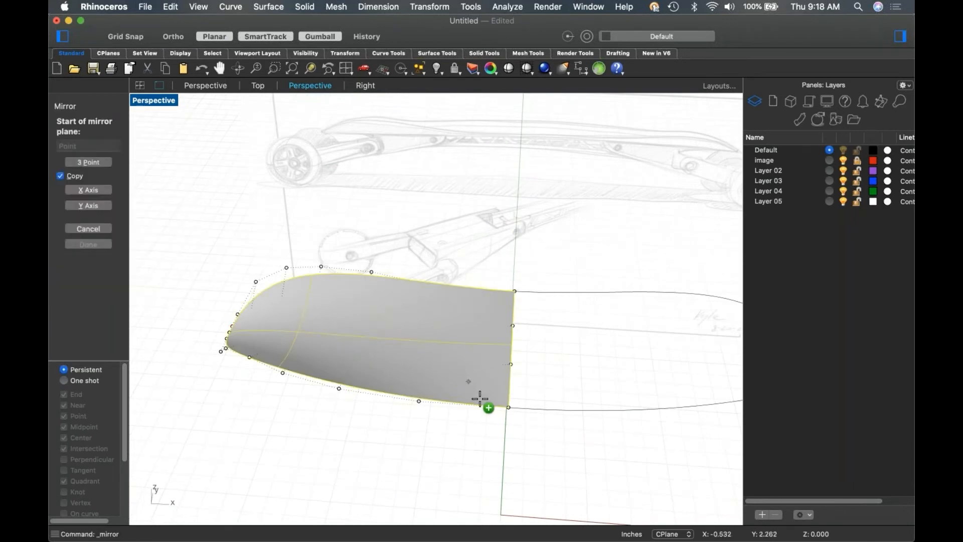
left_click(509, 407)
key("shift")
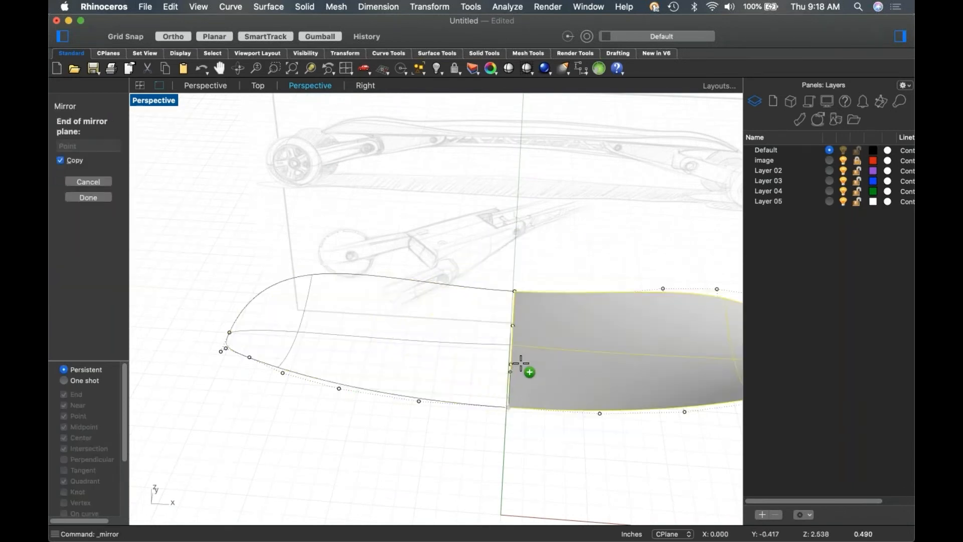
left_click(519, 368)
mouse_move(514, 438)
right_mouse_down()
mouse_move(529, 405)
mouse_move(494, 413)
mouse_move(548, 413)
mouse_move(502, 424)
right_mouse_up()
left_click(529, 405)
Match the two halves' shared centre edges with MatchSrf, using Tangency continuity, Position preserved at the other end and Average surfaces.
scroll(496, 408, "up", 3)
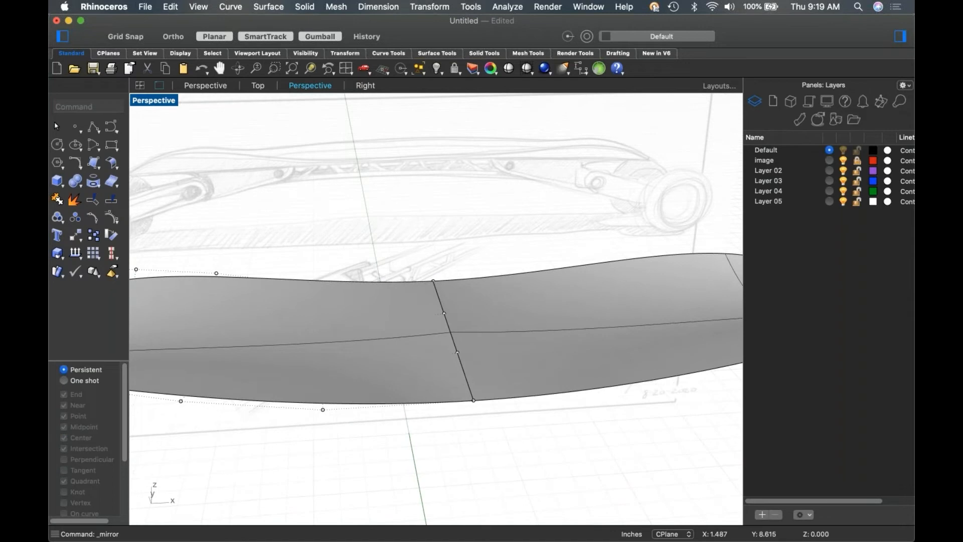
type("Match")
key("Return")
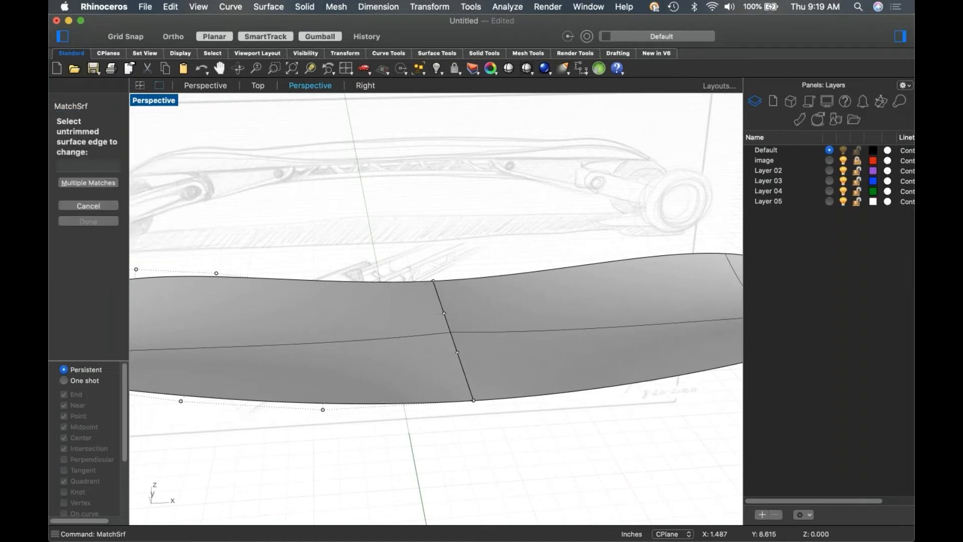
left_click(467, 381)
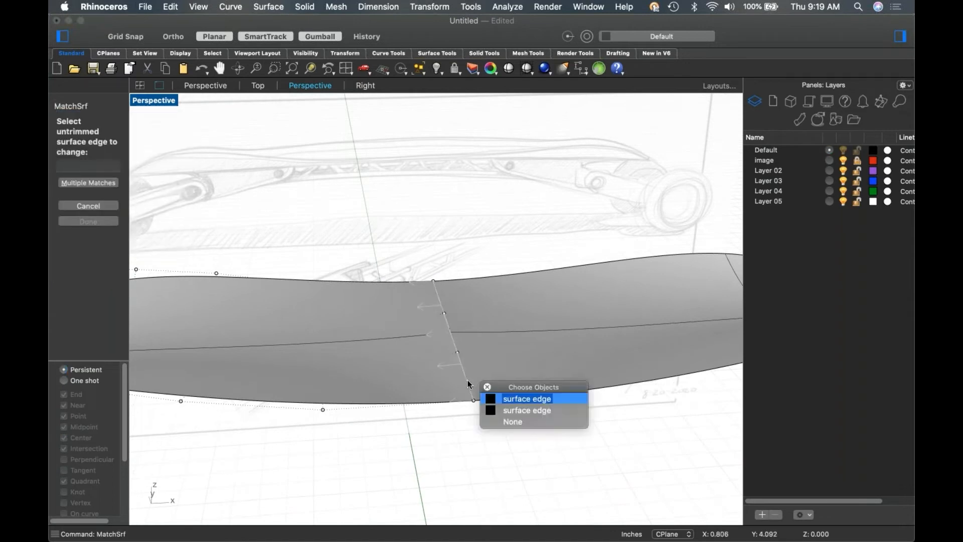
left_click(502, 398)
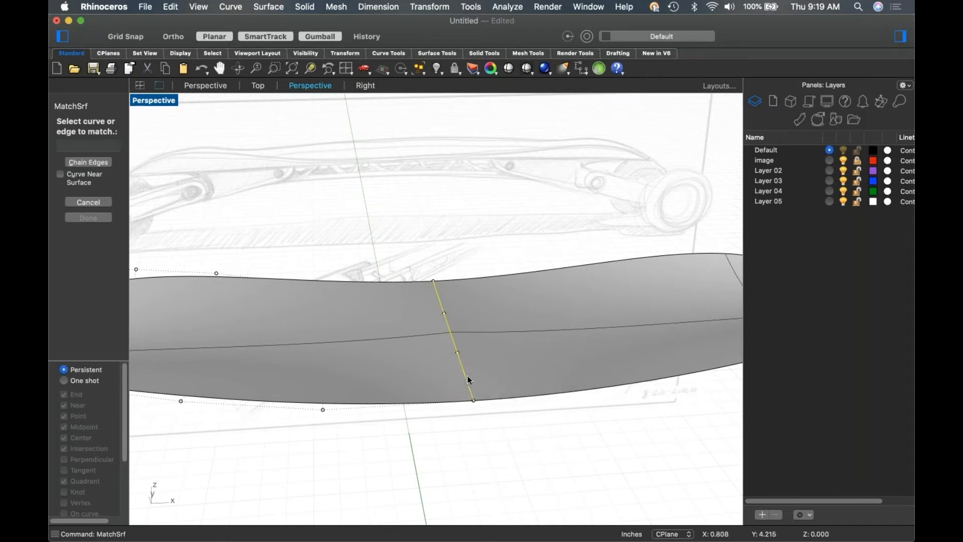
left_click(468, 377)
left_click(502, 404)
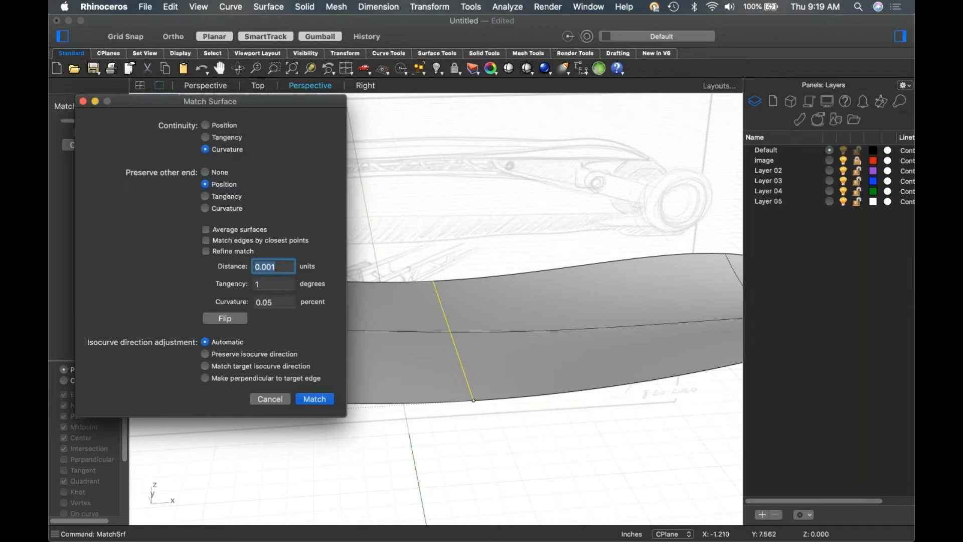
right_click_drag(503, 417, 532, 392)
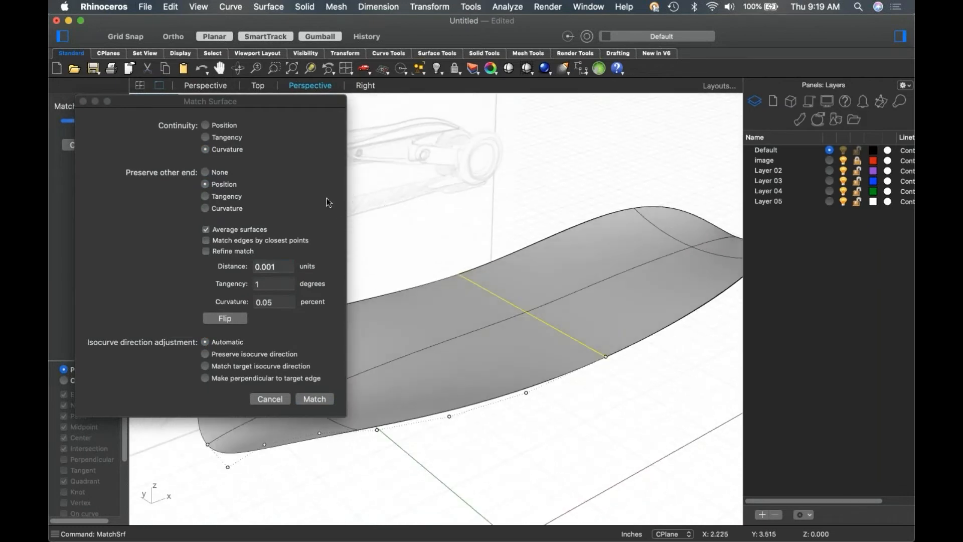
left_click(226, 142)
mouse_move(617, 410)
right_mouse_down()
mouse_move(563, 398)
mouse_move(720, 406)
mouse_move(439, 410)
right_mouse_up()
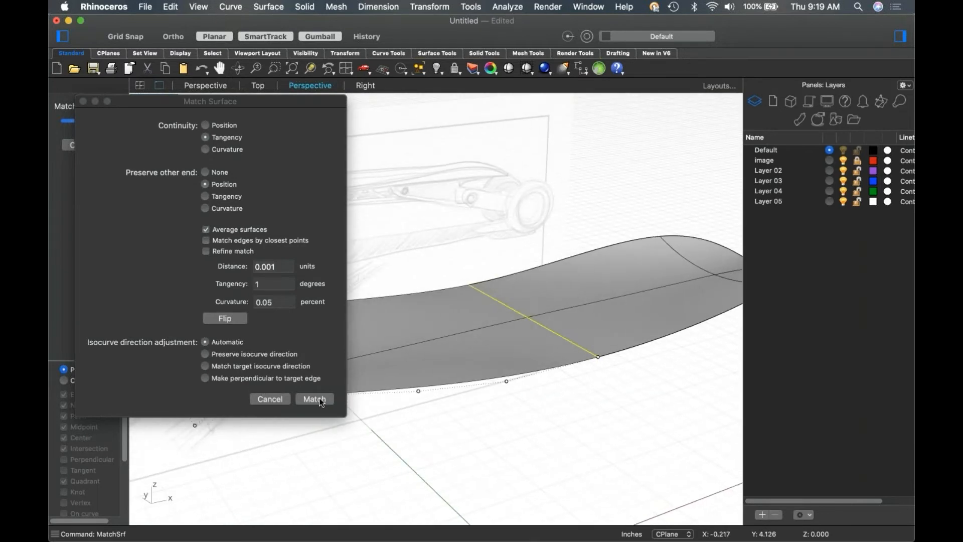
left_click(313, 398)
Join the two matched deck halves into one polysurface.
mouse_move(501, 400)
right_mouse_down()
mouse_move(486, 411)
mouse_move(507, 415)
mouse_move(499, 459)
mouse_move(599, 361)
mouse_move(703, 371)
mouse_move(529, 387)
mouse_move(504, 365)
right_mouse_up()
left_click(439, 369)
type("join")
key("Return")
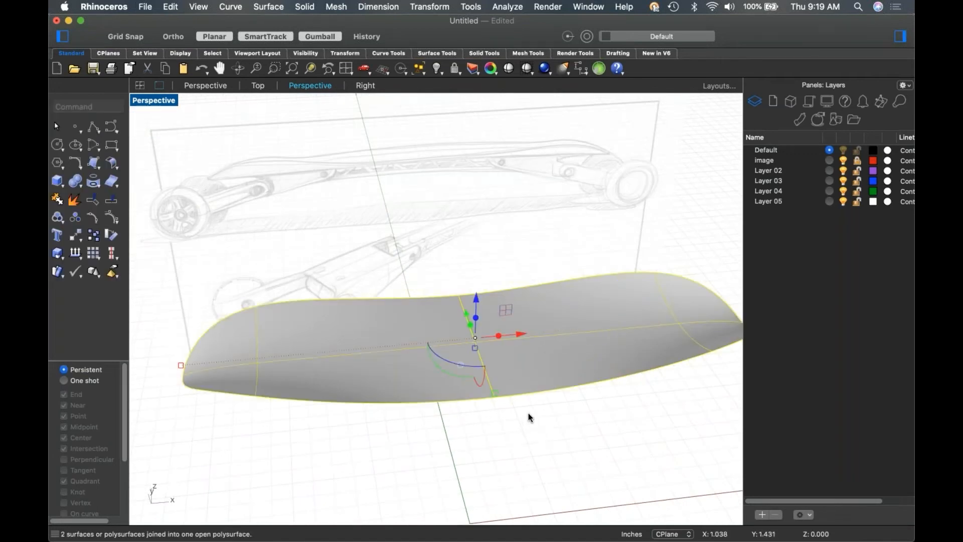
right_click_drag(569, 448, 454, 401)
scroll(468, 409, "up", 4)
scroll(456, 416, "down", 4)
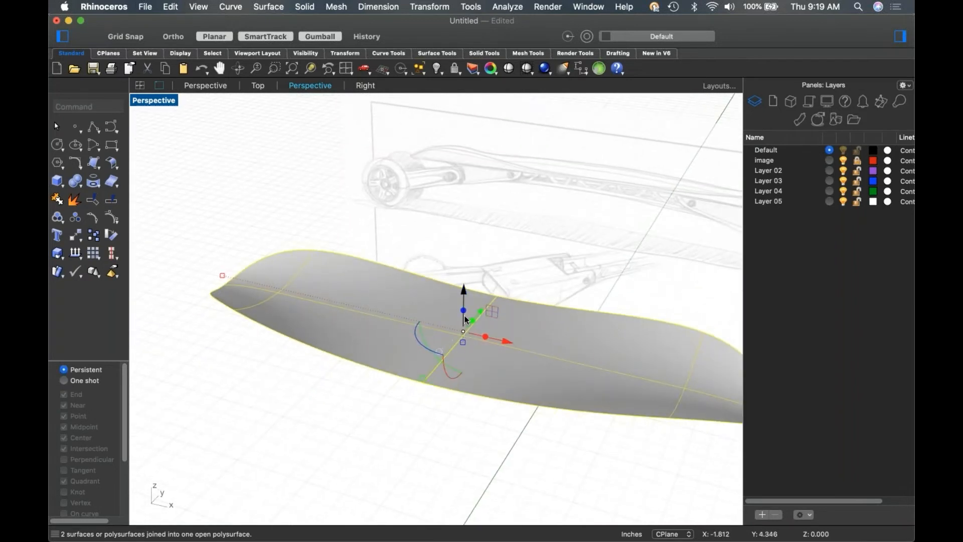
Try extruding the joined deck straight down to give it thickness, and undo the extrusion.
left_click_drag(464, 311, 470, 340)
left_click(438, 430)
mouse_move(439, 426)
right_mouse_down()
mouse_move(567, 371)
mouse_move(370, 387)
right_mouse_up()
right_click_drag(377, 386, 412, 394)
key("super+z")
Extrude the joined deck straight down by about 0.03 inches to give it a thin thickness.
left_click(429, 332)
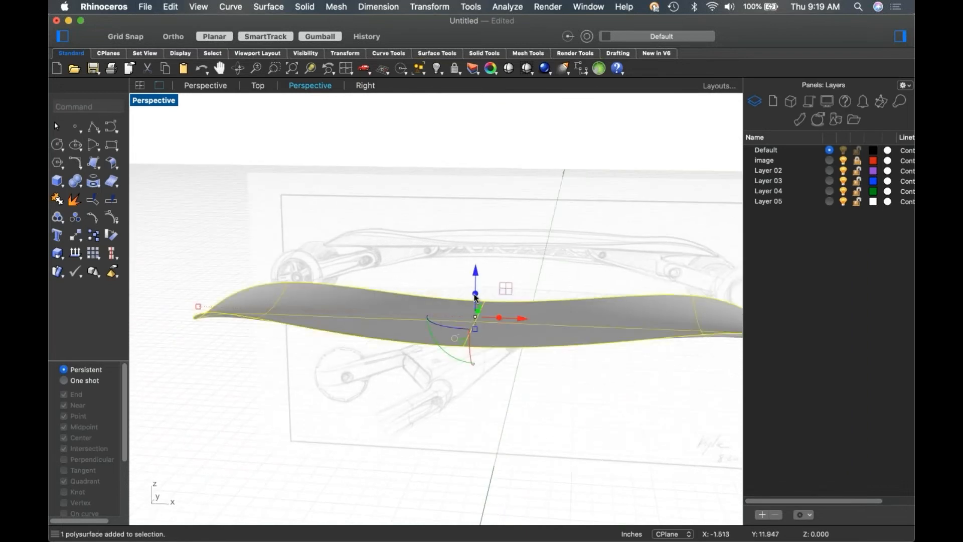
left_click_drag(474, 293, 477, 319)
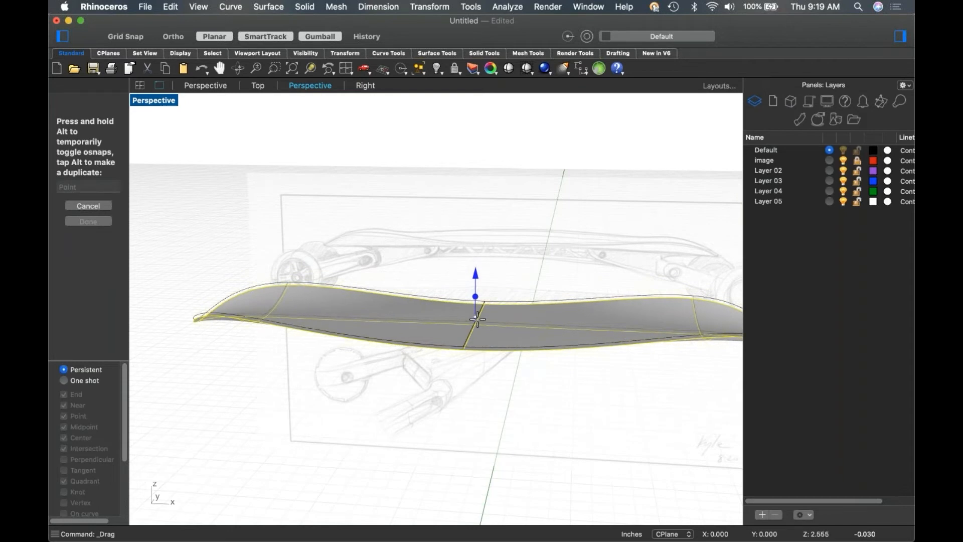
left_click_drag(477, 319, 477, 318)
left_click(511, 395)
mouse_move(511, 396)
right_mouse_down()
mouse_move(329, 396)
mouse_move(352, 410)
mouse_move(372, 363)
mouse_move(395, 366)
mouse_move(389, 350)
mouse_move(415, 318)
mouse_move(490, 326)
mouse_move(380, 376)
right_mouse_up()
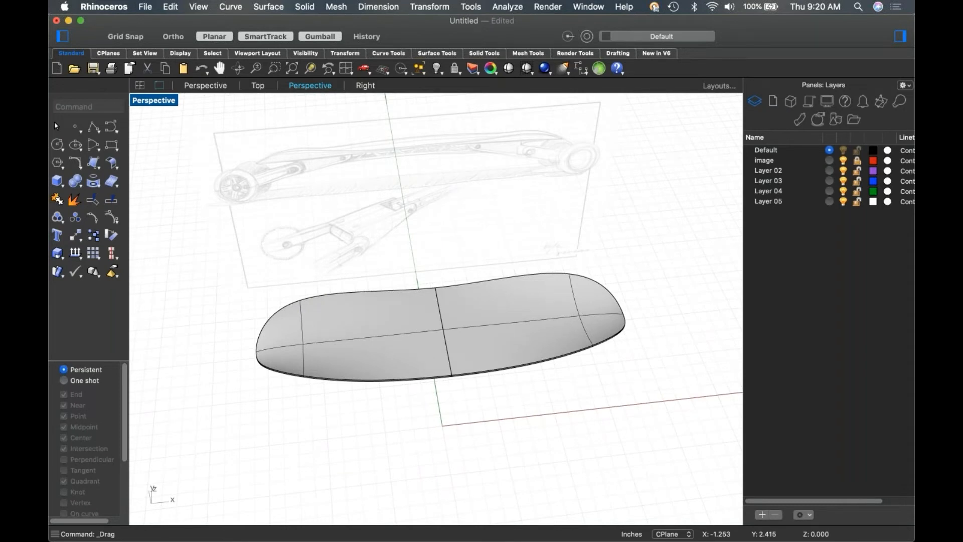
right_click_drag(379, 395, 391, 387)
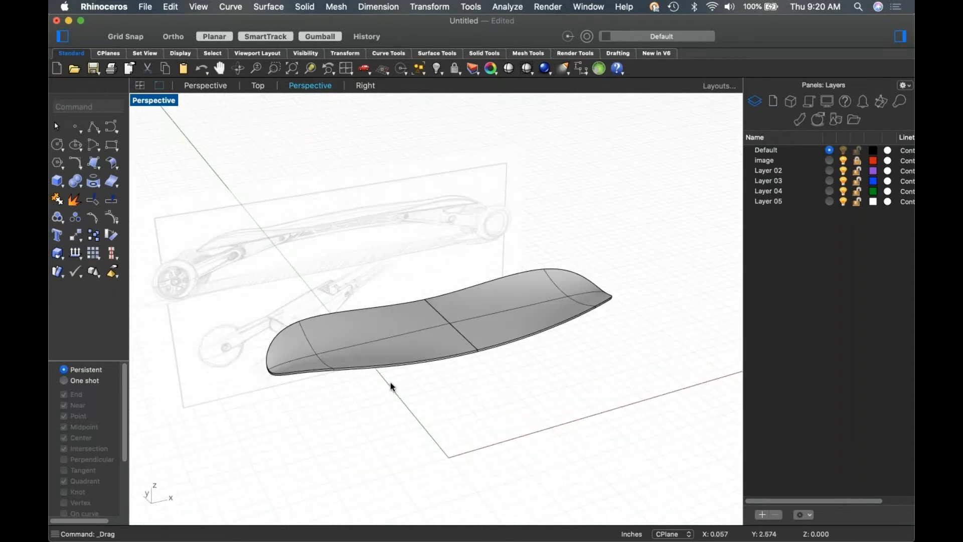
Switch to the Front view and save the model on the Desktop as board.3dm.
type("f")
key("Return")
scroll(381, 369, "up", 2)
right_click_drag(381, 371, 439, 350)
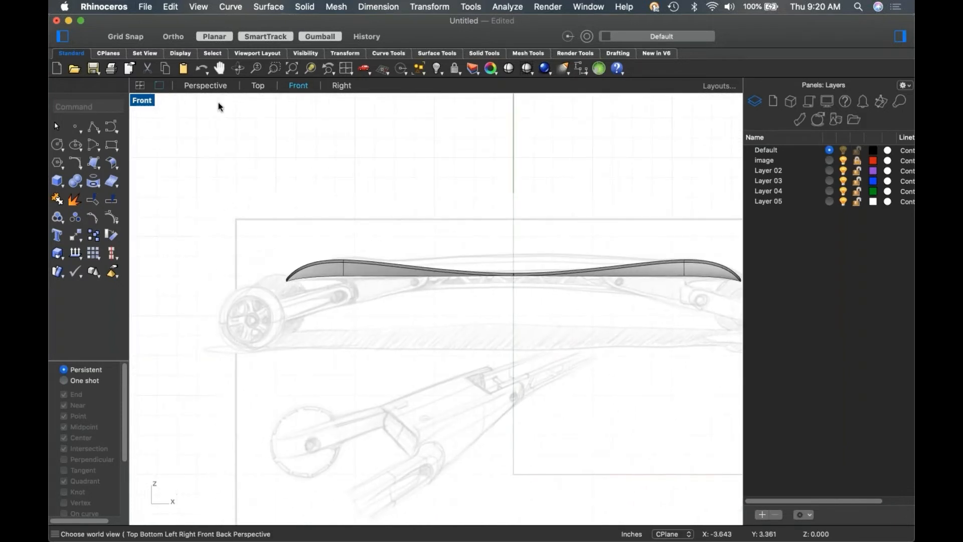
left_click(145, 7)
left_click(165, 86)
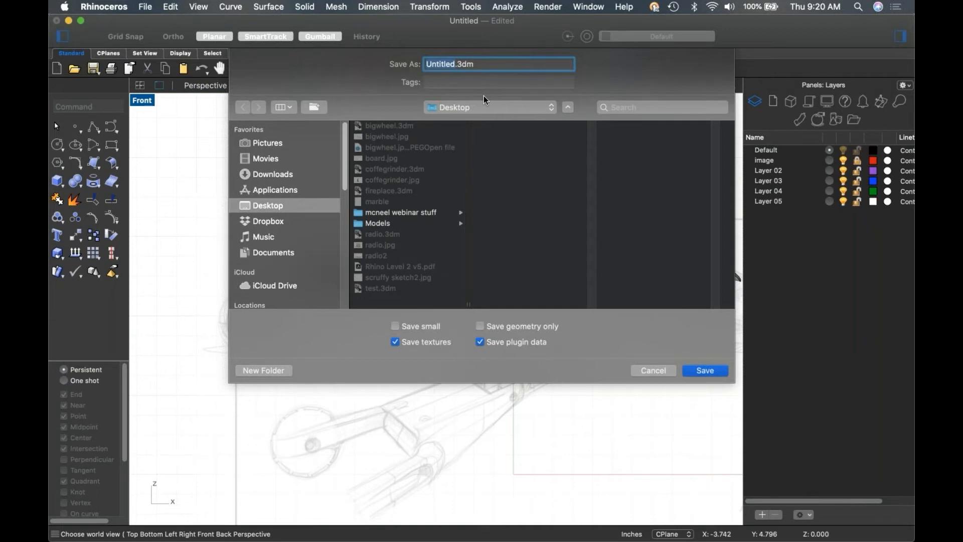
type("board")
key("Return")
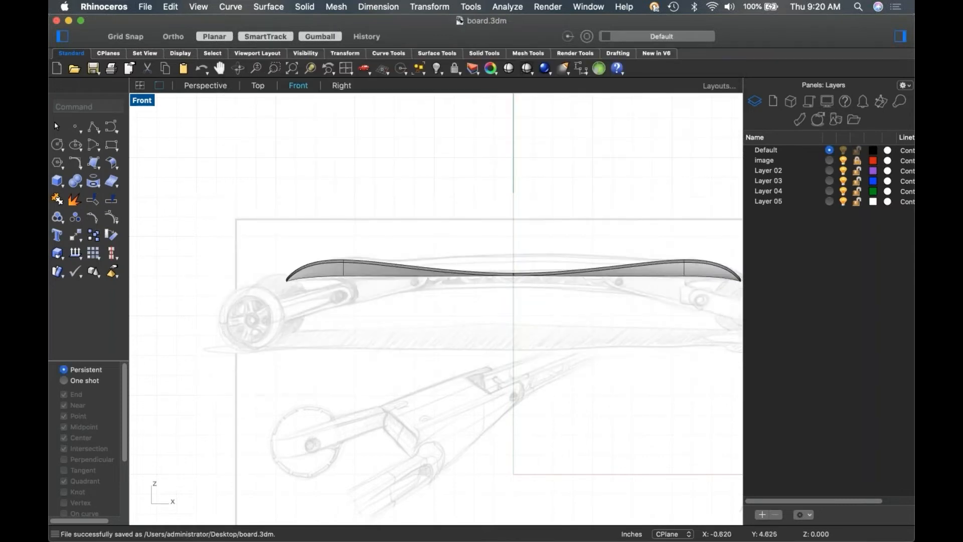
Create a sphere with a radius of about 0.43 inches, centred on the hub of the sketched wheel at the deck's negative X end.
mouse_move(526, 283)
right_mouse_down()
mouse_move(378, 271)
mouse_move(521, 220)
right_mouse_up()
scroll(310, 237, "up", 4)
right_click_drag(347, 249, 443, 242)
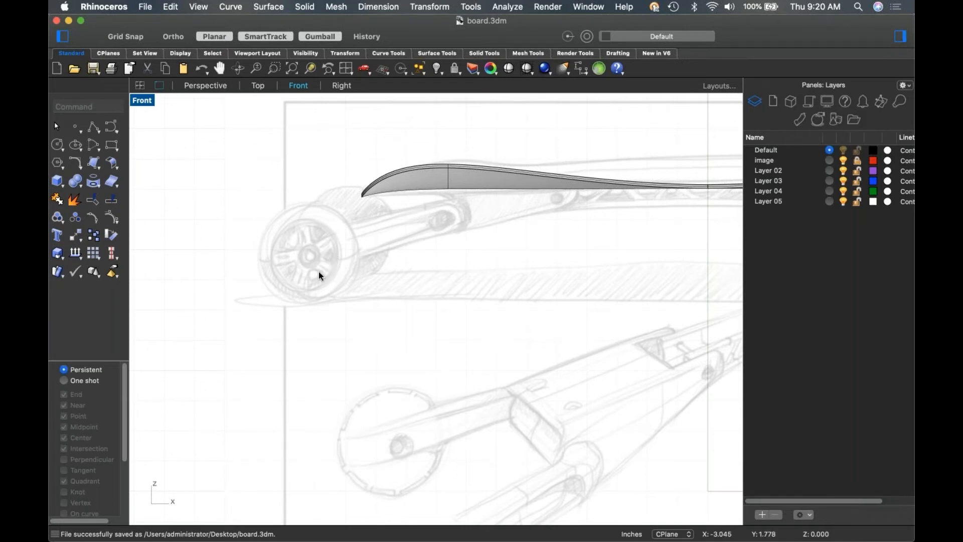
scroll(297, 266, "up", 10)
mouse_move(301, 265)
right_mouse_down()
mouse_move(399, 305)
mouse_move(355, 310)
right_mouse_up()
scroll(377, 309, "down", 2)
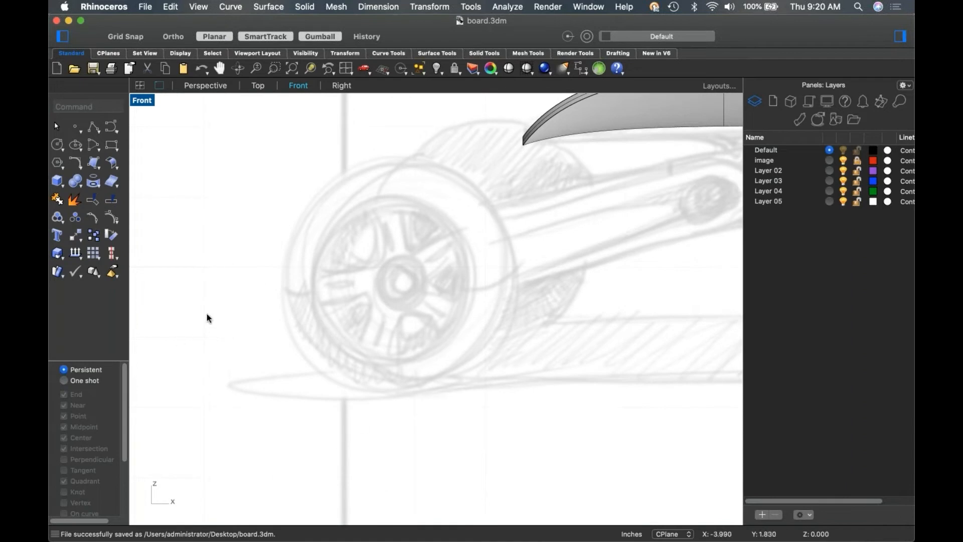
left_click(62, 189)
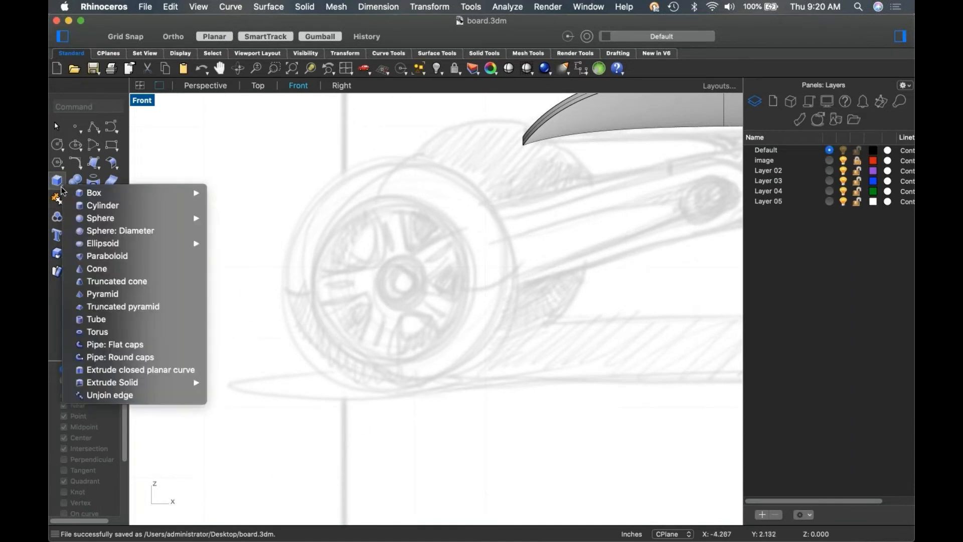
mouse_move(97, 220)
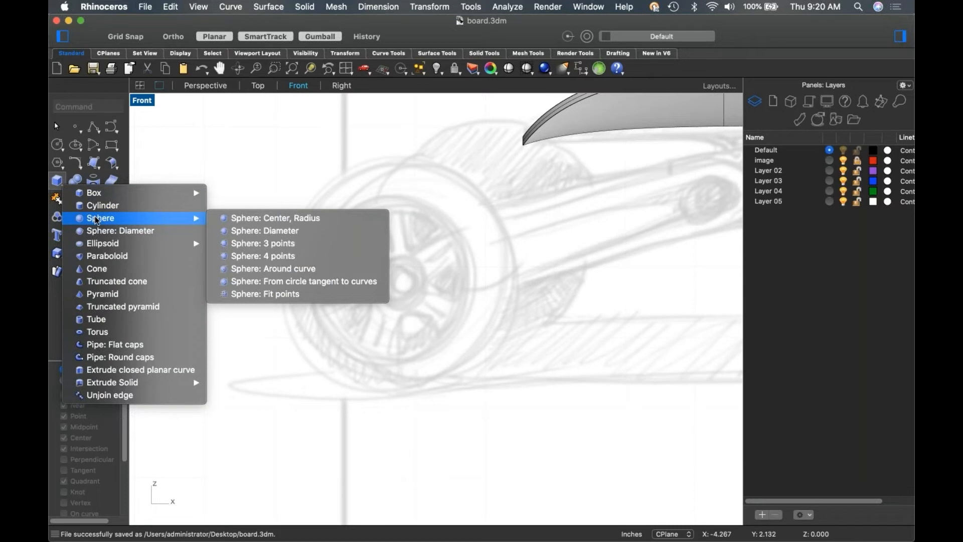
left_click(261, 219)
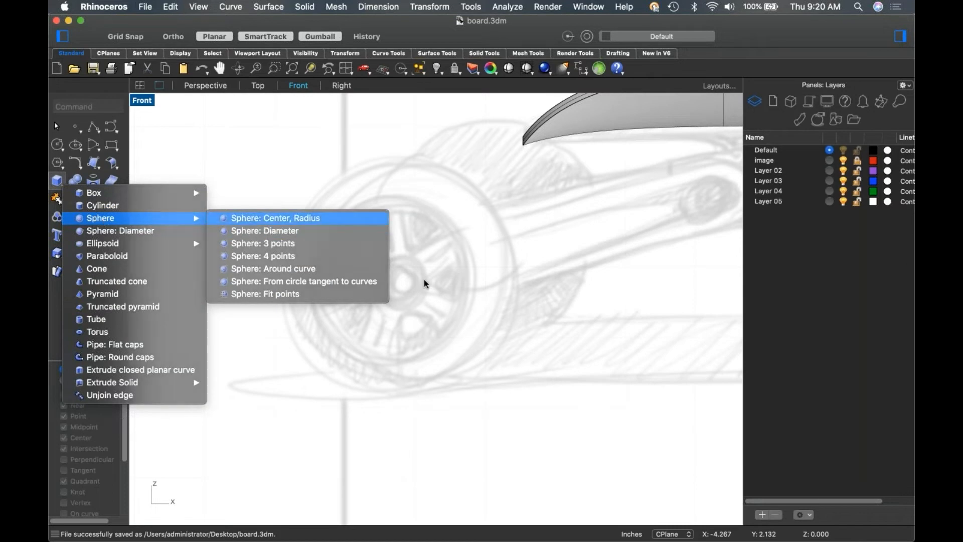
left_click(401, 280)
key("shift")
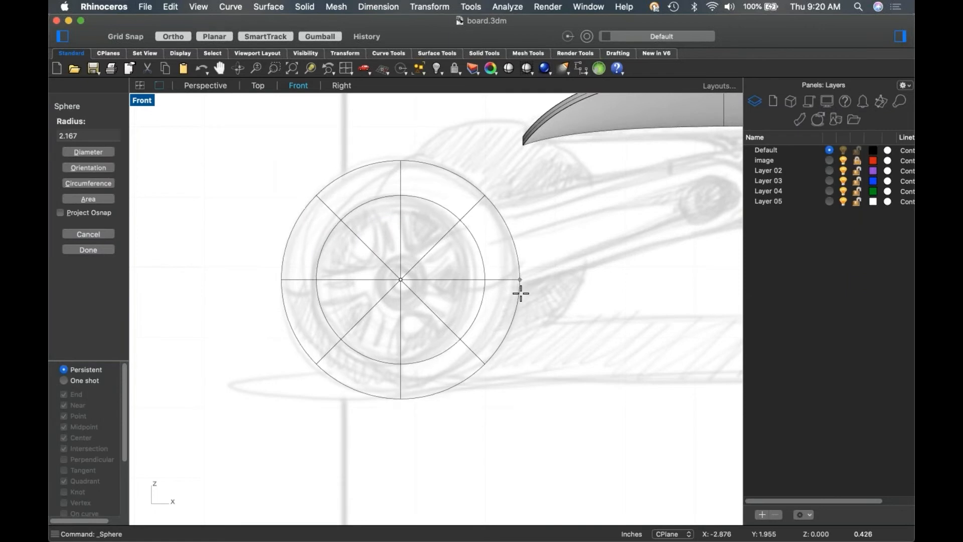
left_click(522, 293)
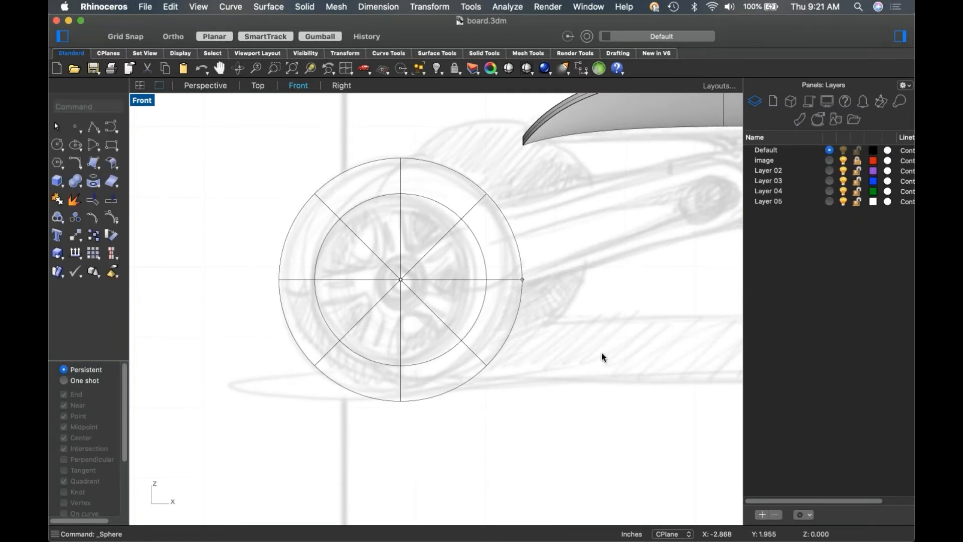
In the Top view, move the sphere straight in negative Y, off the deck's centreline and beside its rounded end.
key("ctrl+F1")
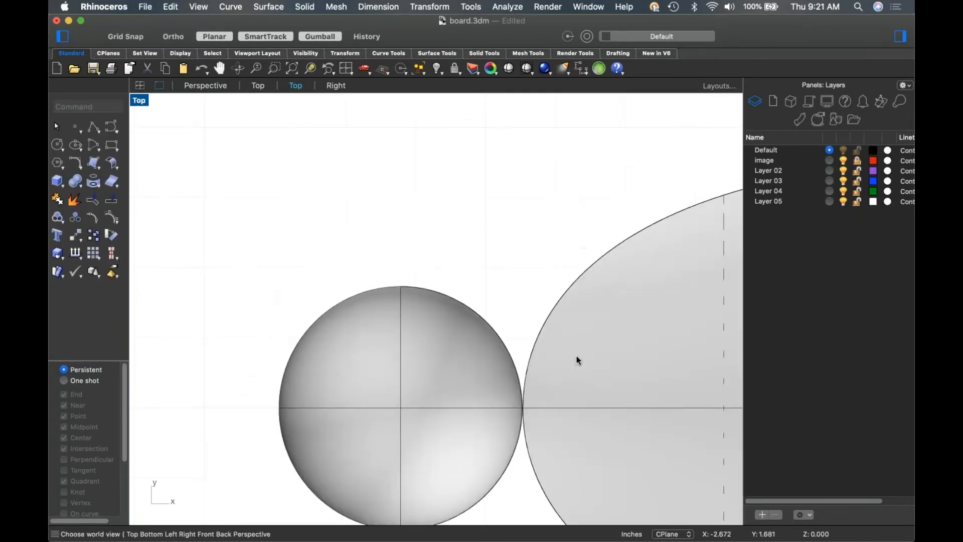
scroll(538, 260, "down", 6)
right_click_drag(492, 329, 418, 143)
right_click_drag(550, 316, 502, 366)
scroll(396, 301, "down", 4)
right_click_drag(390, 298, 349, 301)
left_click(321, 268)
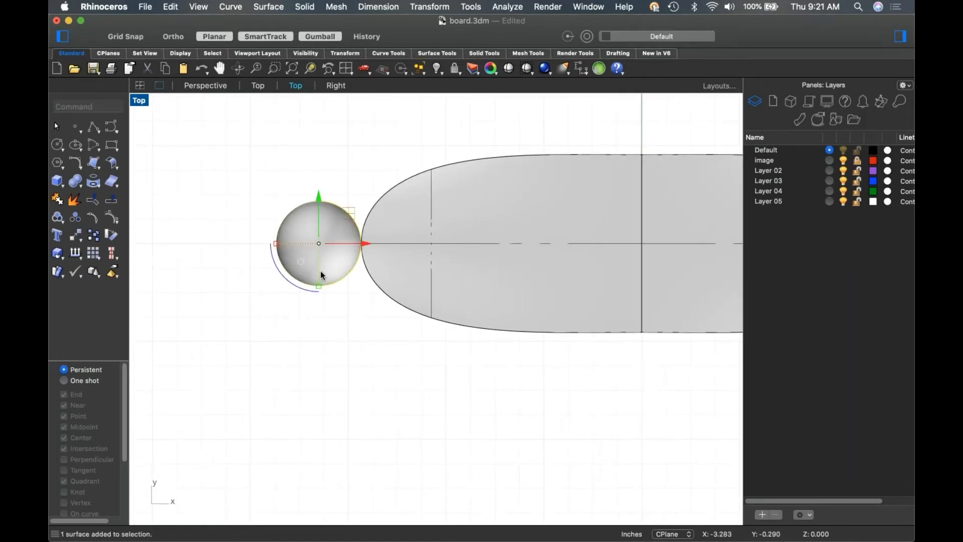
left_click_drag(331, 257, 336, 336)
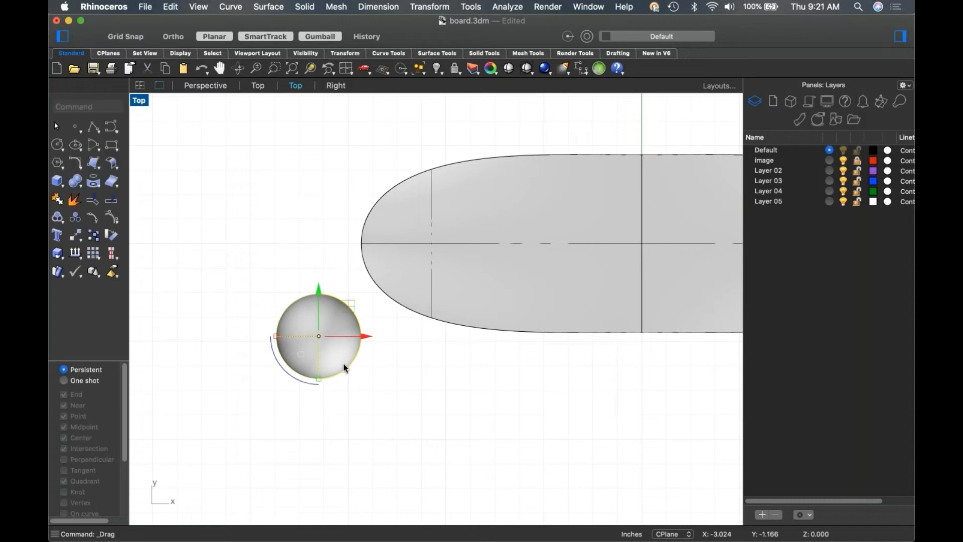
Change the sphere's degree to 3 in both U and V with the Deformable option enabled.
scroll(336, 368, "up", 6)
right_click_drag(384, 383, 412, 386)
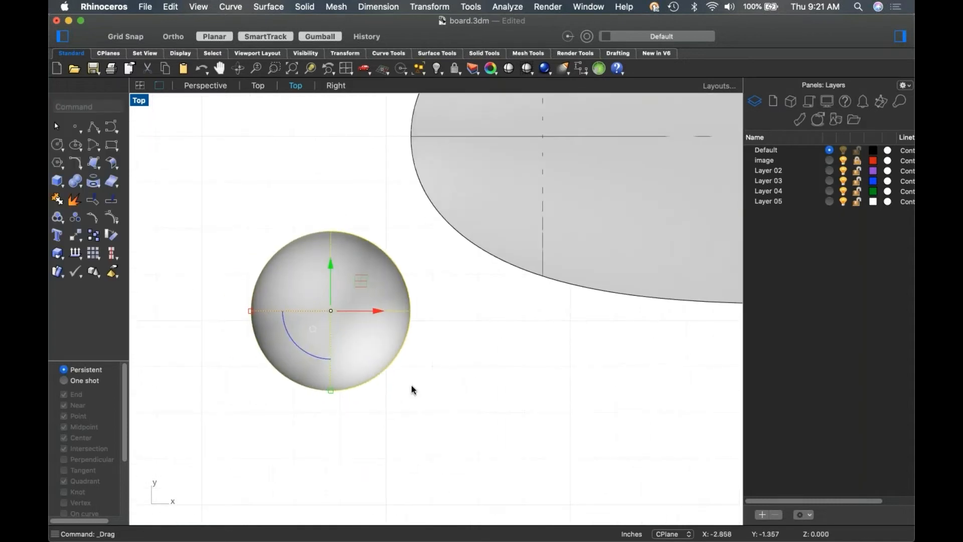
key("ctrl+F4")
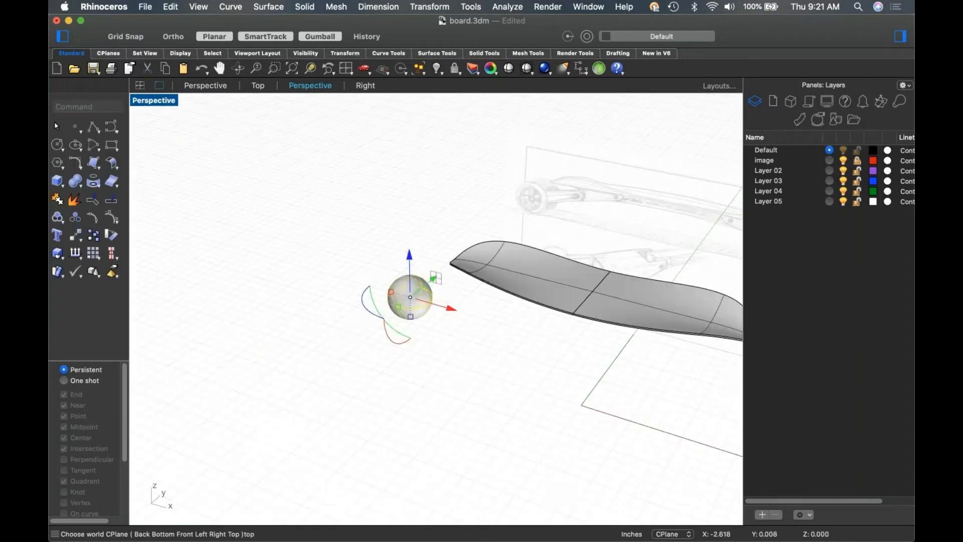
mouse_move(432, 337)
right_mouse_down()
mouse_move(462, 344)
mouse_move(475, 333)
mouse_move(417, 346)
mouse_move(368, 340)
mouse_move(430, 347)
right_mouse_up()
type("chan")
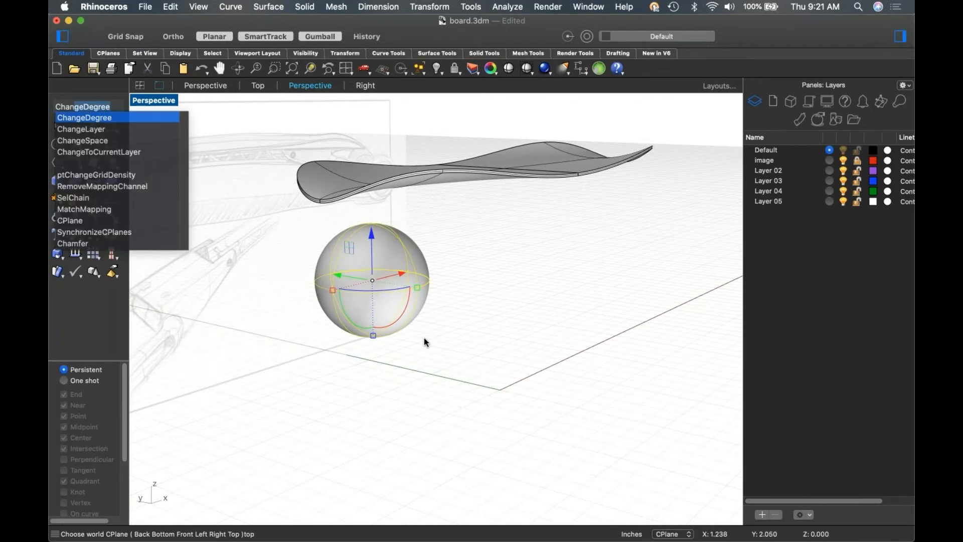
key("Return")
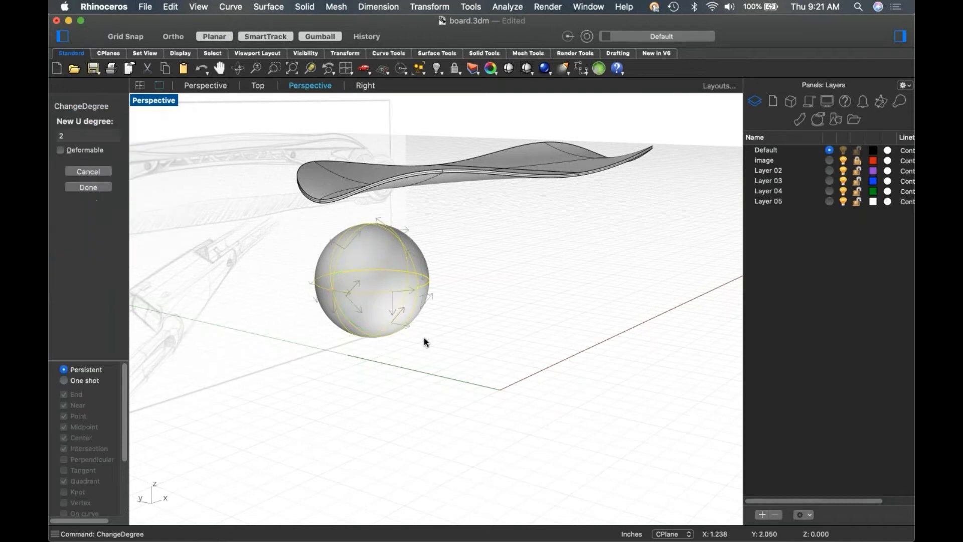
type("3")
key("Return")
type("3")
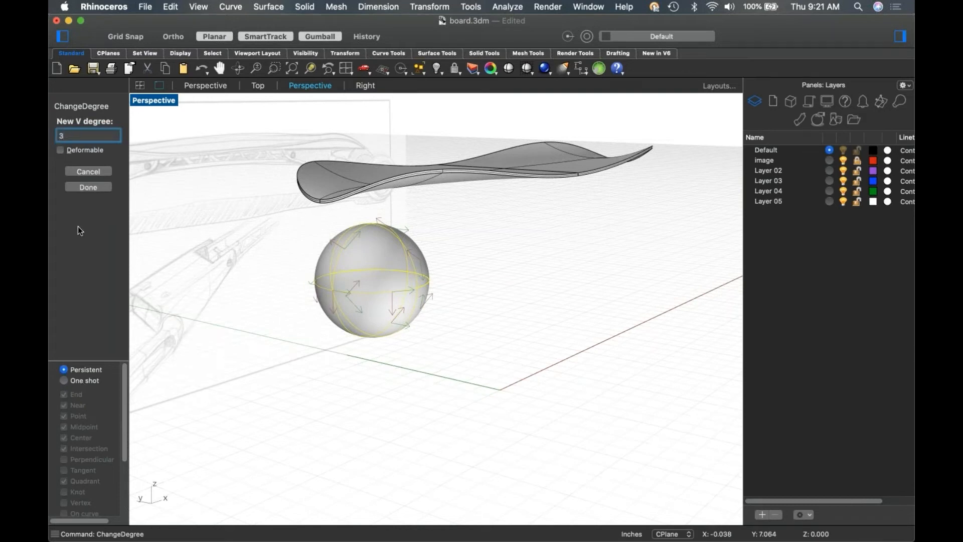
left_click(66, 151)
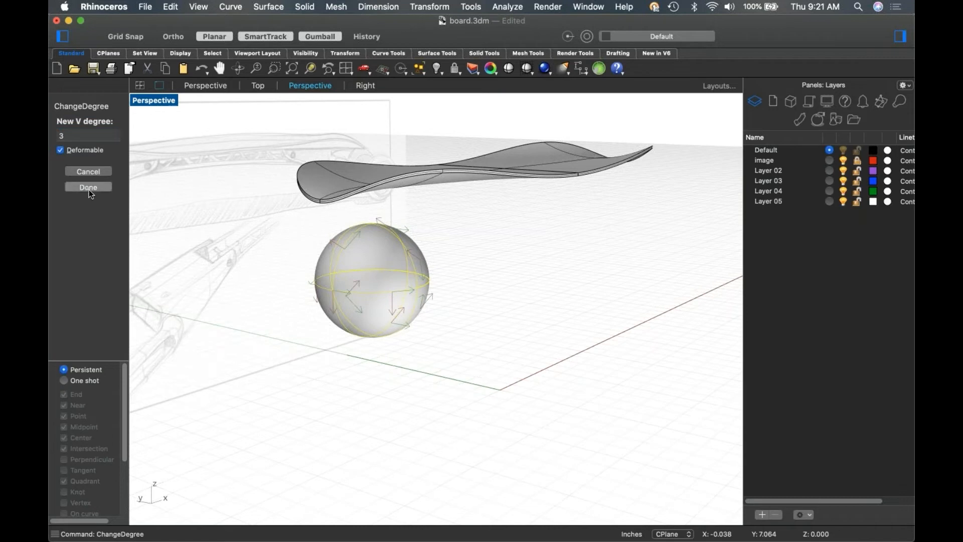
left_click(88, 188)
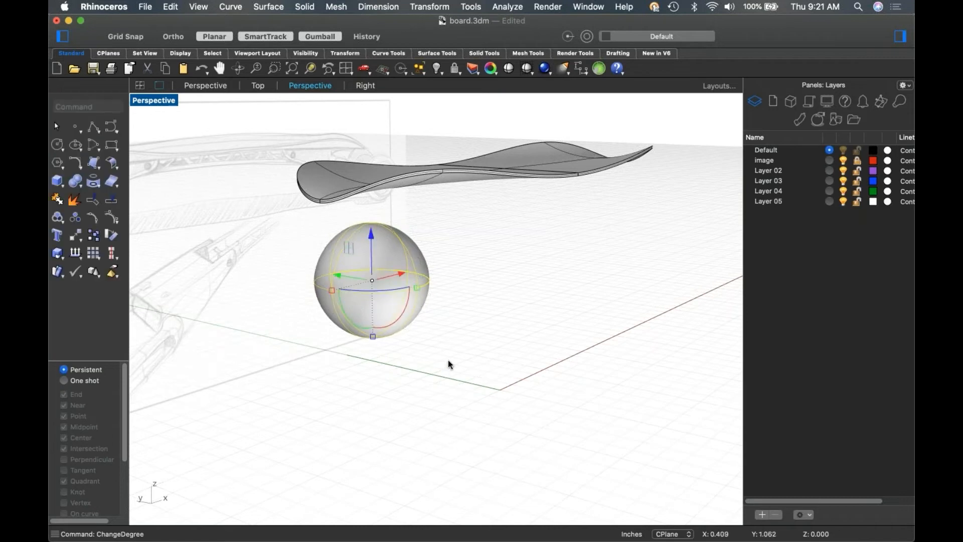
Show the sphere's control points and, in the Top view, flatten its negative Y half of points by scaling them to 0 in Y.
left_click(112, 220)
right_click_drag(401, 370, 403, 399)
type("top")
key("Return")
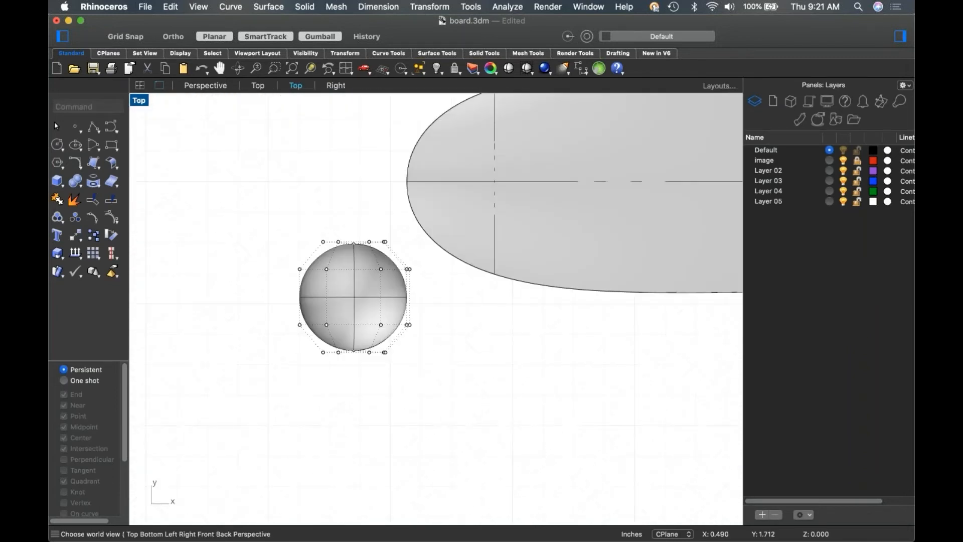
scroll(375, 353, "up", 3)
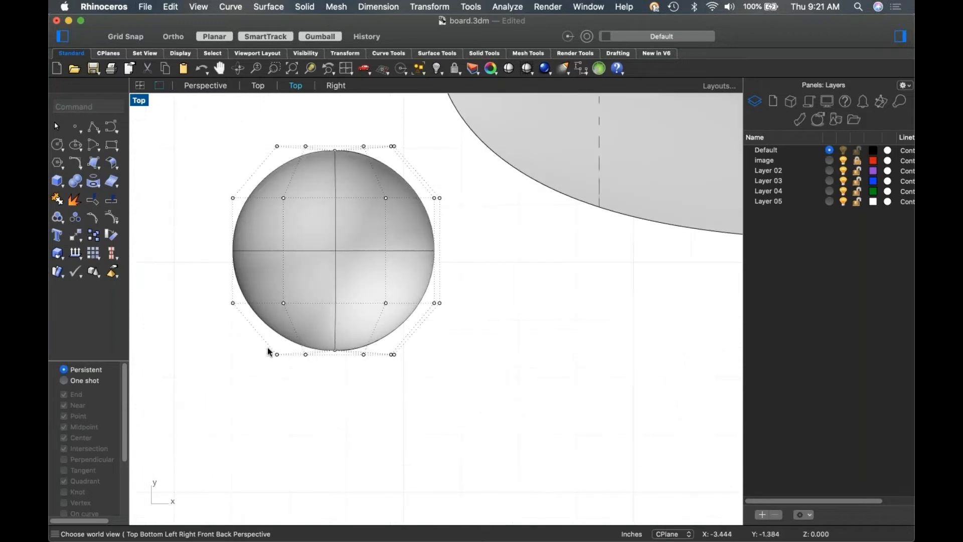
mouse_move(230, 336)
left_mouse_down()
mouse_move(483, 383)
mouse_move(226, 337)
left_mouse_up()
left_click_drag(205, 292, 581, 393)
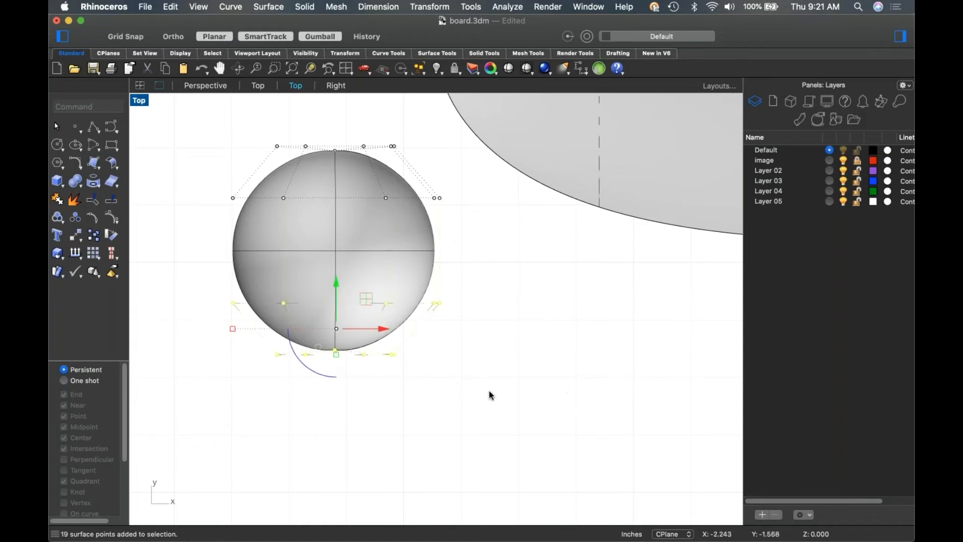
left_click(336, 357)
type("0")
key("Return")
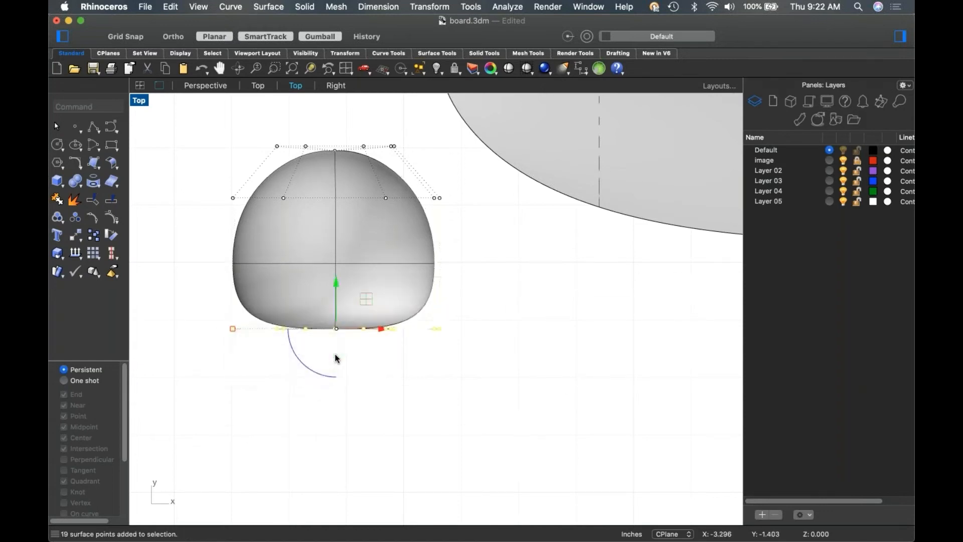
Flatten the control points on the sphere's positive Y half by scaling them to 0 in Y.
key("Escape")
left_click_drag(214, 129, 464, 207)
left_click(334, 198)
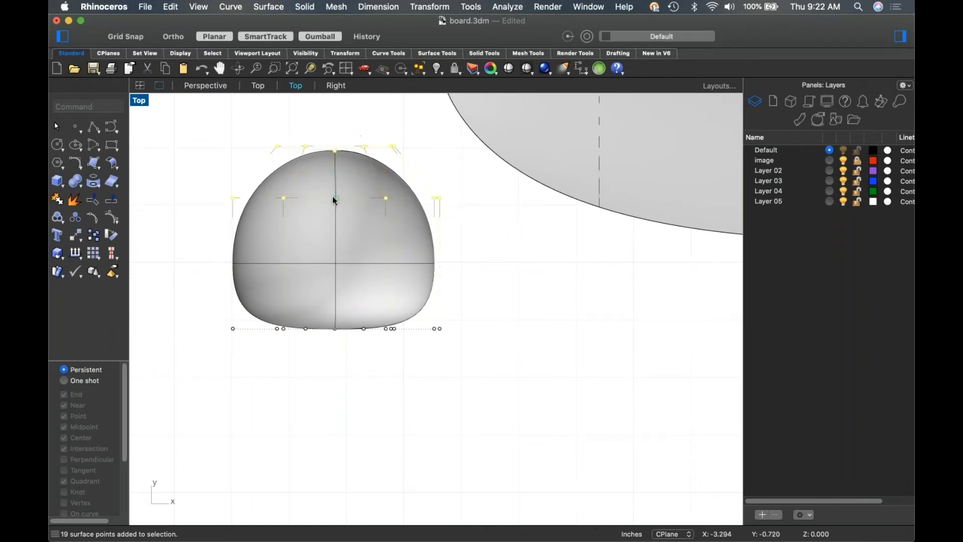
key("Return")
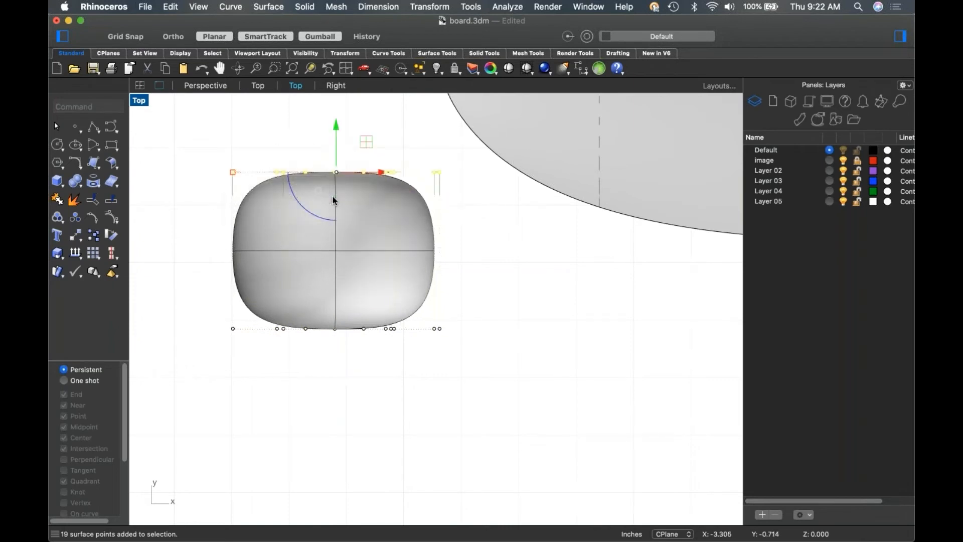
Return to the Perspective view and turn off the flattened sphere's control points.
left_click(419, 404)
right_click_drag(419, 397, 439, 400)
type("4")
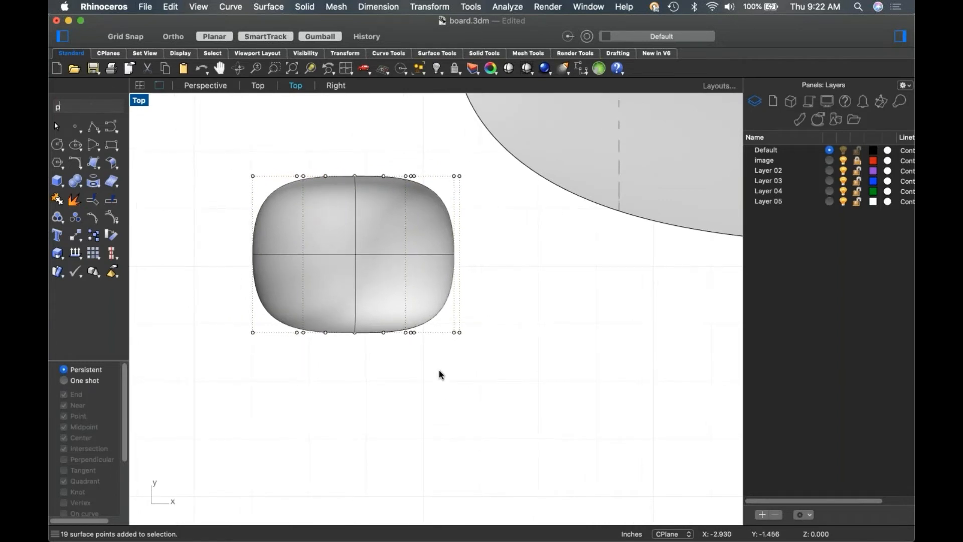
key("Return")
mouse_move(505, 342)
right_mouse_down()
mouse_move(416, 290)
mouse_move(412, 306)
mouse_move(497, 336)
mouse_move(585, 338)
mouse_move(451, 337)
mouse_move(474, 355)
mouse_move(325, 140)
right_mouse_up()
key("Escape")
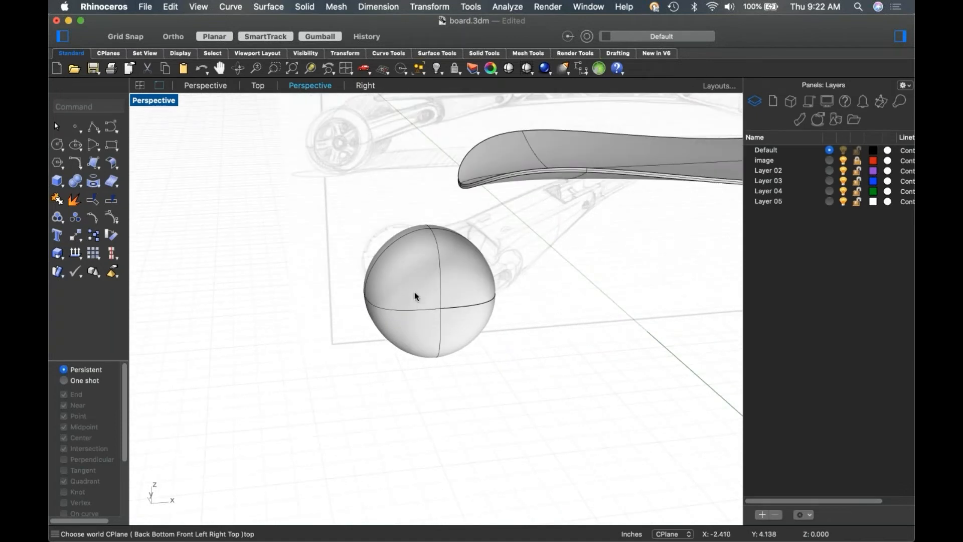
Try to split the flattened sphere along a U-direction isocurve close to its outer edge, placing it in the Front view.
right_click_drag(441, 305, 422, 293)
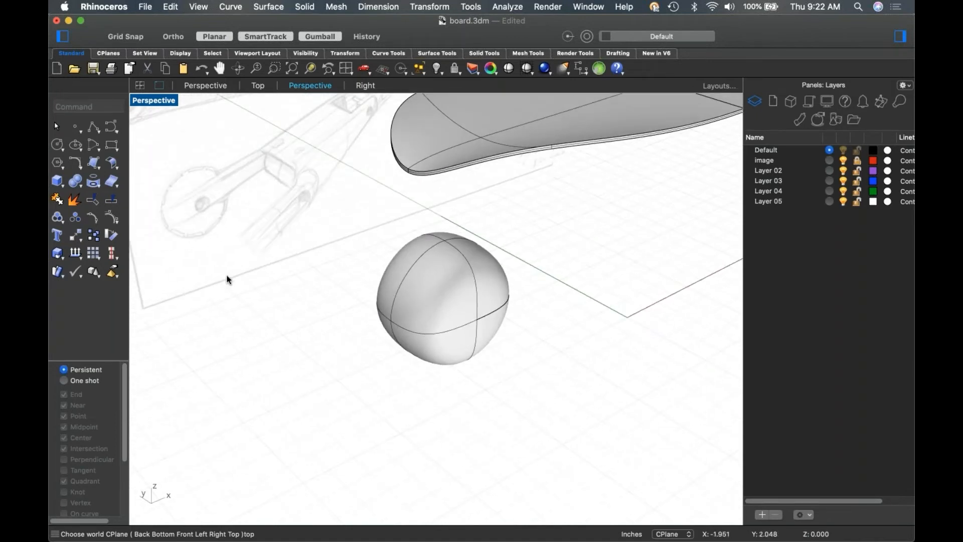
left_click(113, 201)
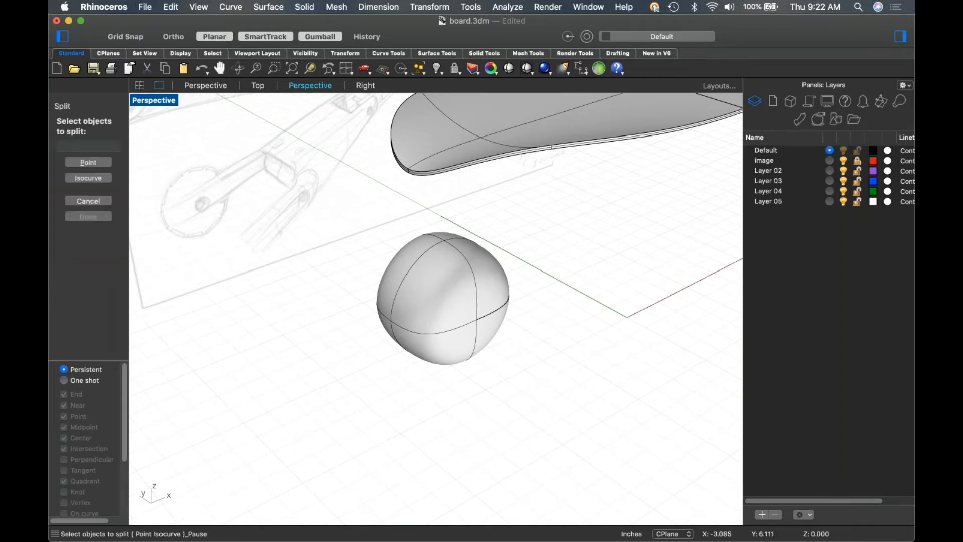
left_click(438, 318)
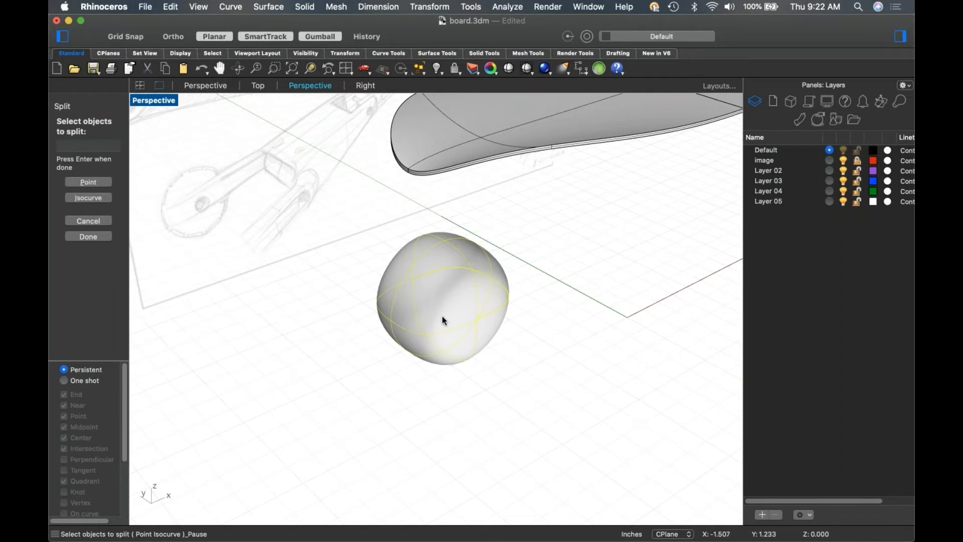
left_click(77, 197)
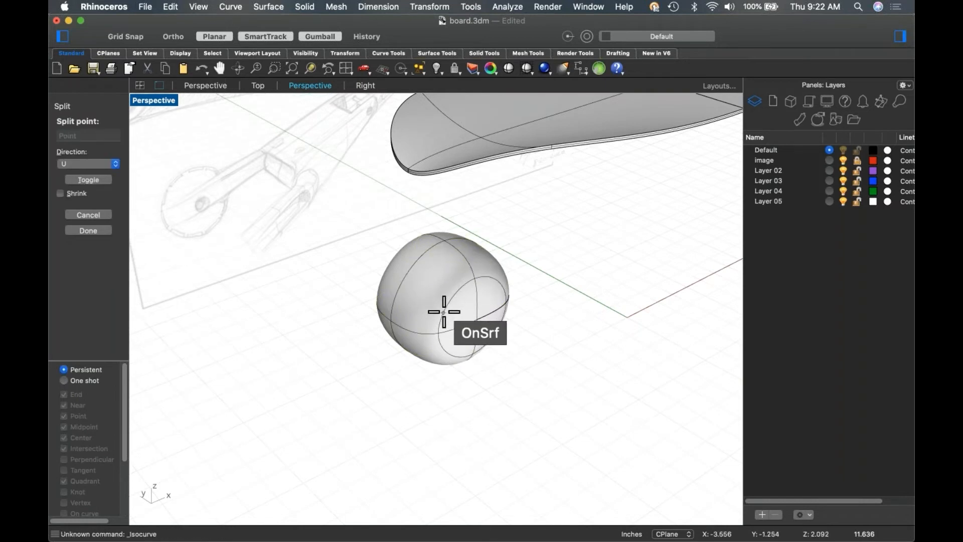
key("ctrl+F2")
scroll(444, 312, "up", 5)
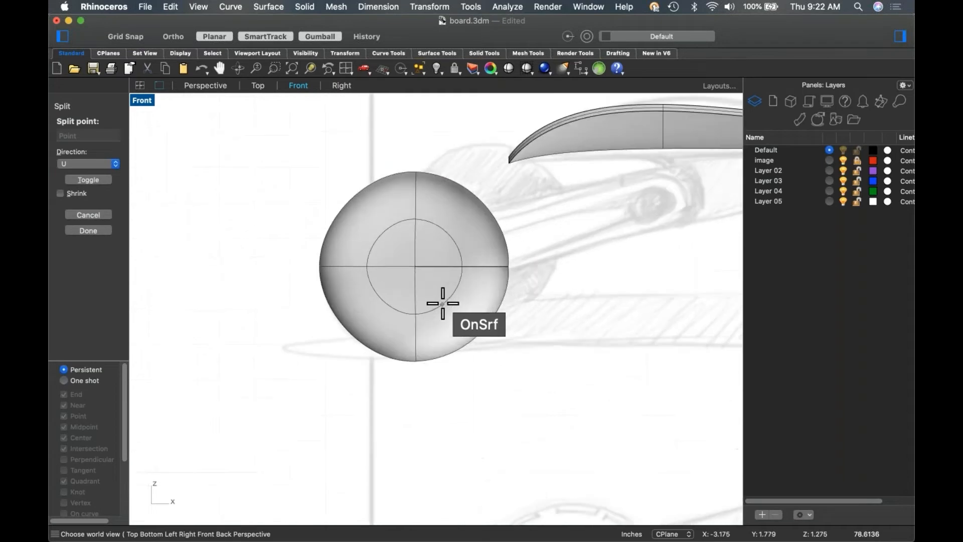
middle_click(451, 308)
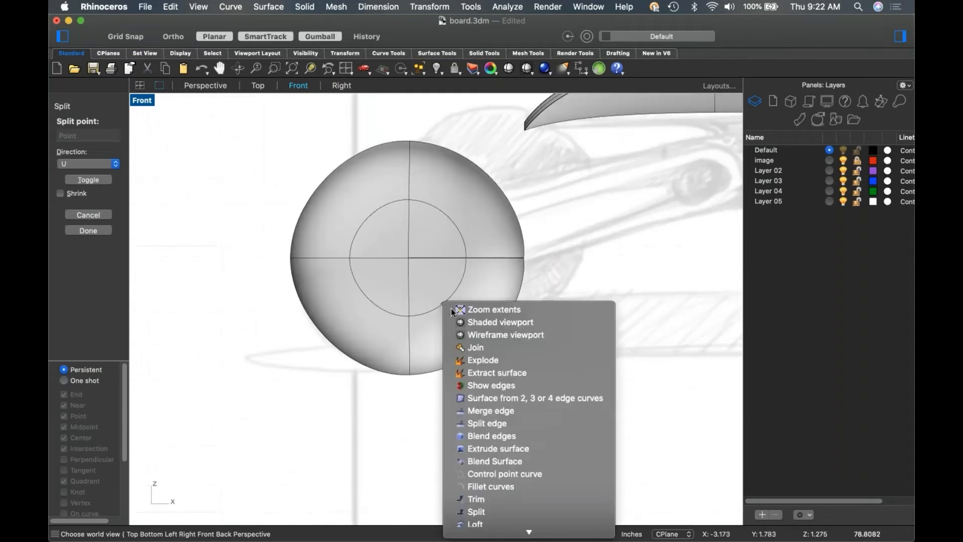
left_click(577, 240)
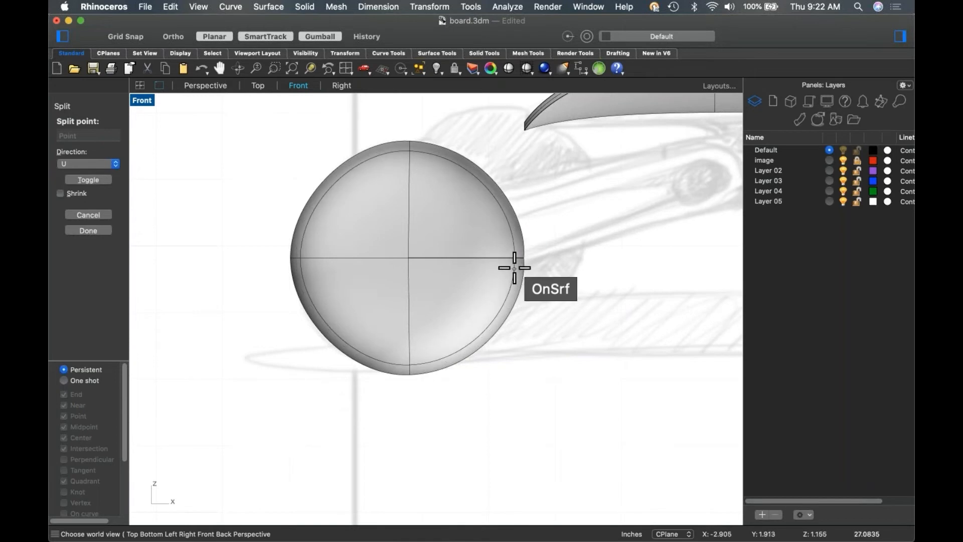
left_click(514, 267)
scroll(503, 271, "up", 10)
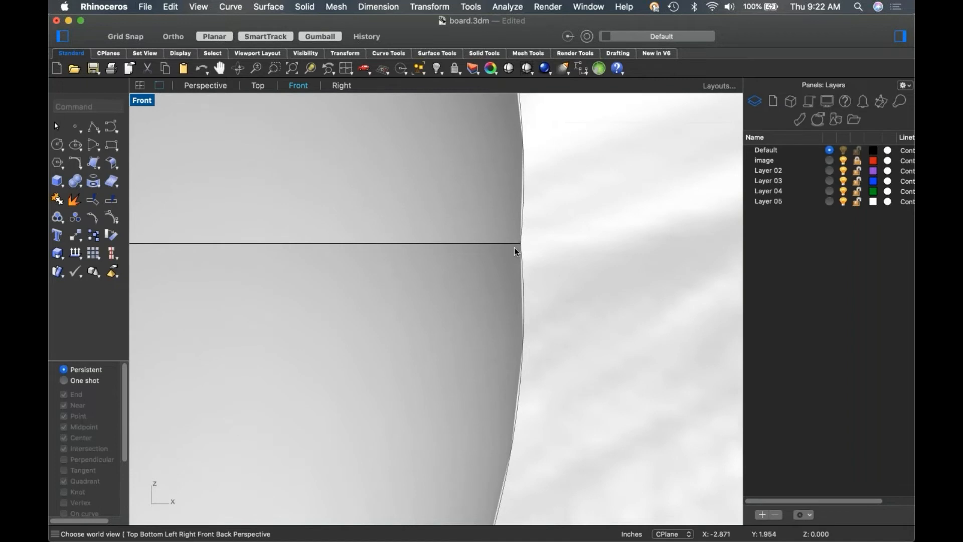
scroll(520, 243, "down", 10)
scroll(509, 295, "up", 6)
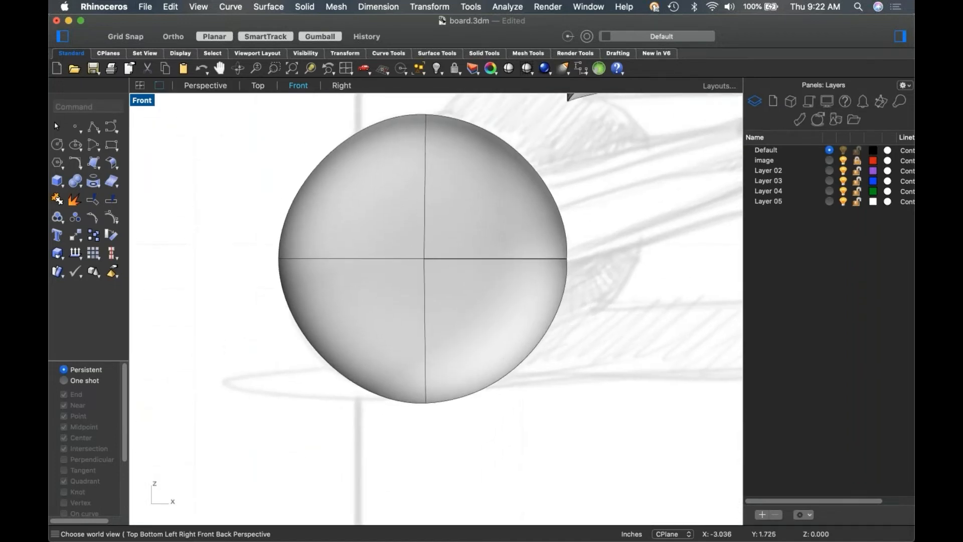
Show the sphere's control points and try selecting the column of points on its positive X edge.
left_click(516, 322)
middle_click(535, 317)
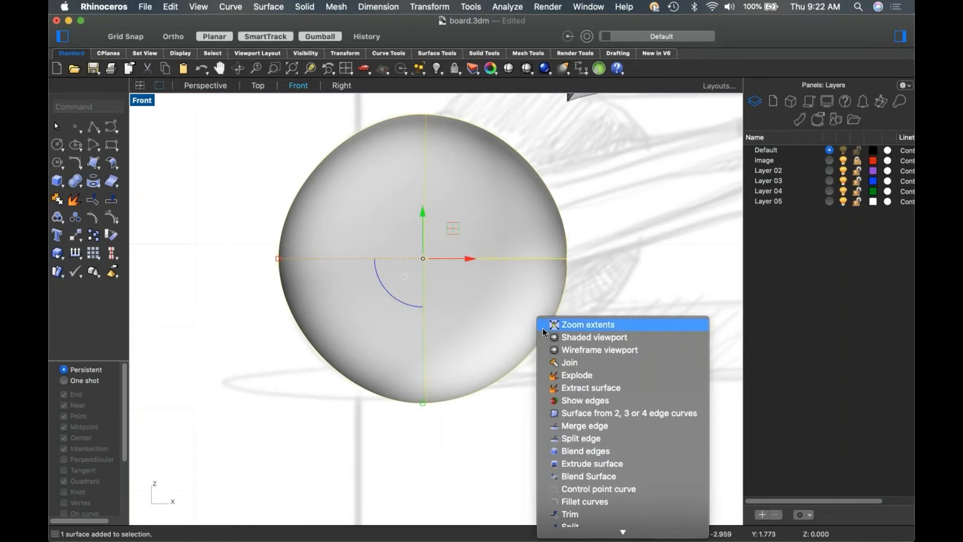
left_click(110, 216)
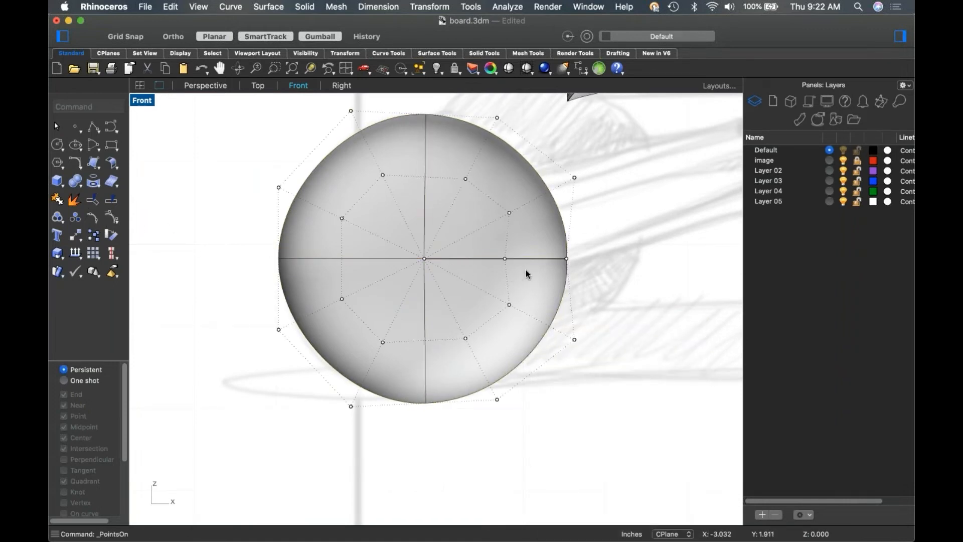
left_click_drag(562, 140, 638, 365)
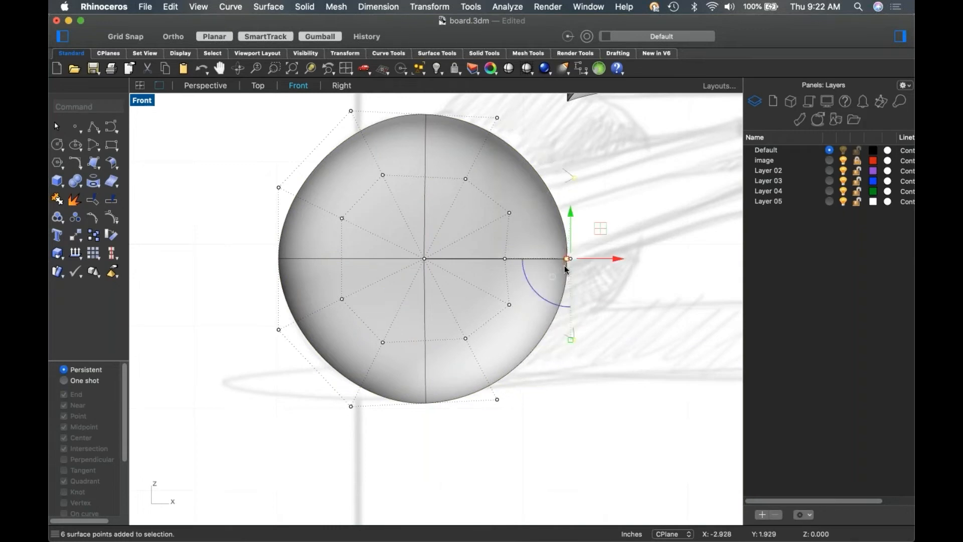
left_click(621, 419)
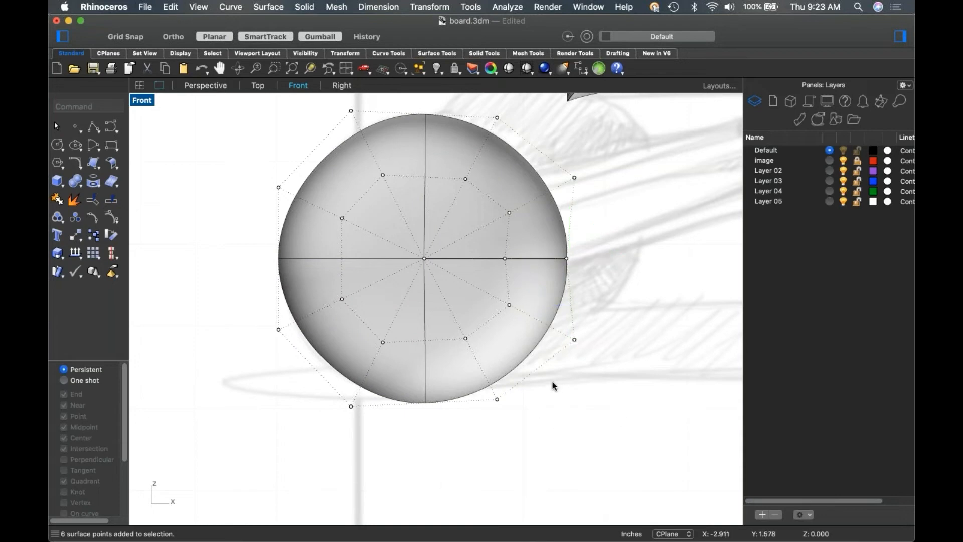
Delete the flattened sphere from over the sketched front wheel.
left_click(518, 351)
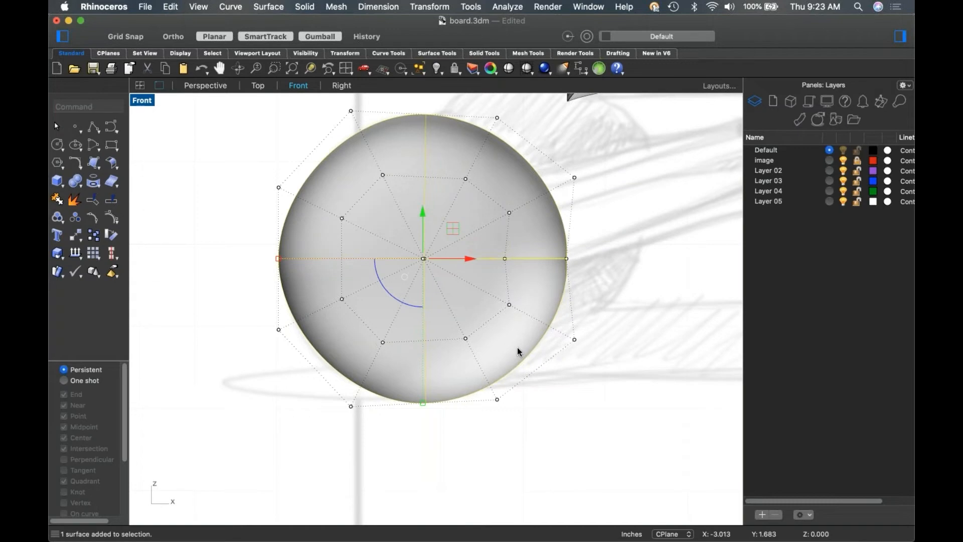
key("Delete")
right_click_drag(450, 279, 458, 307)
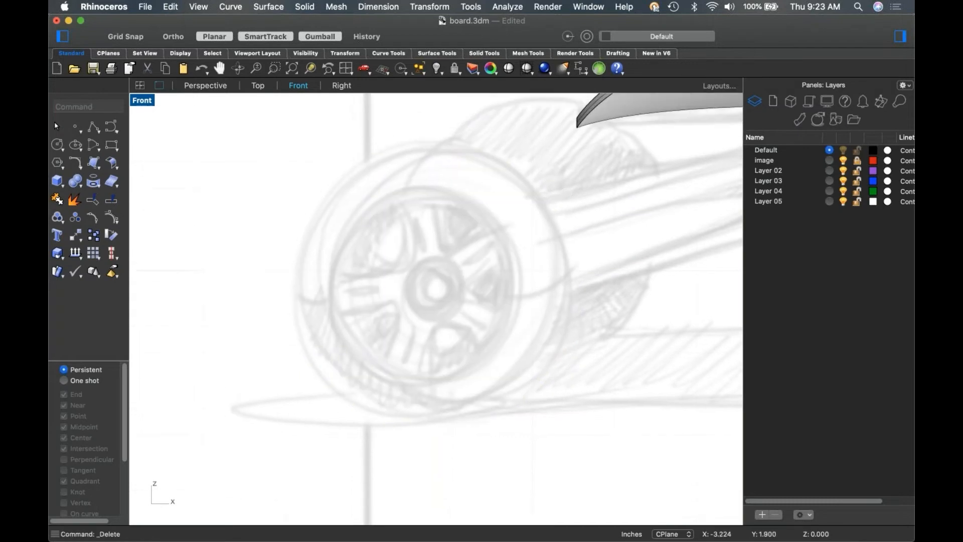
scroll(448, 308, "down", 5)
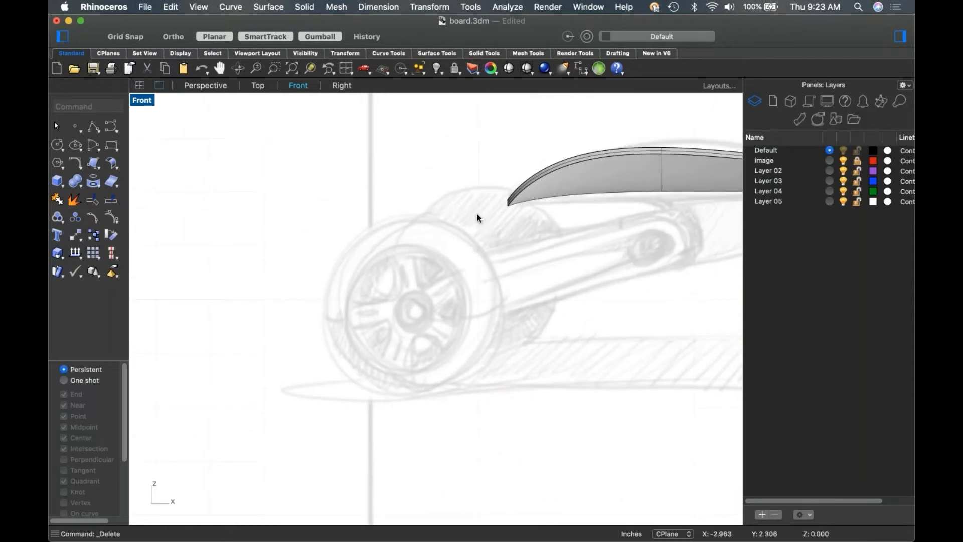
Start a degree 3 control-point curve at the sketched hub's centre, straight up to about Y 1.98 and across to about X -3.333.
left_click(112, 129)
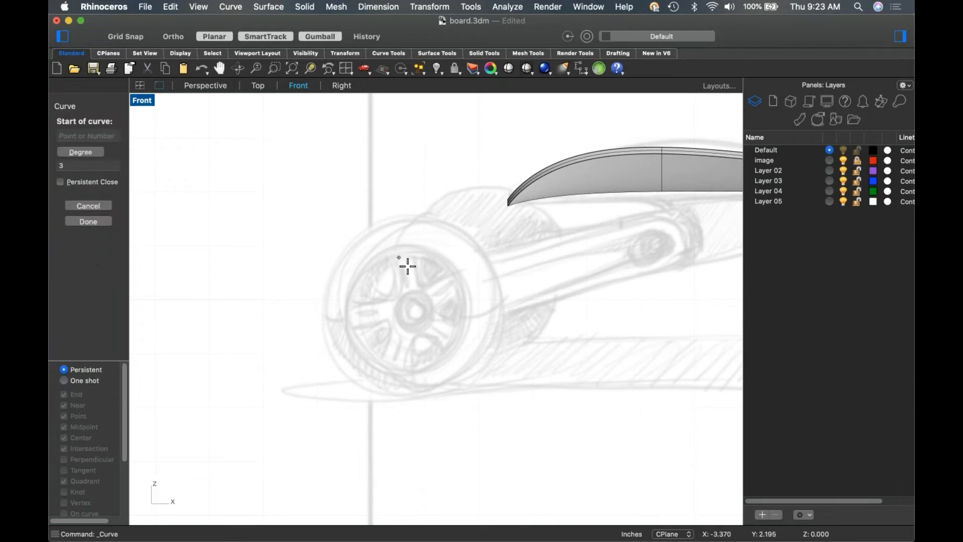
scroll(414, 312, "up", 2)
scroll(415, 312, "up", 2)
left_click(418, 312)
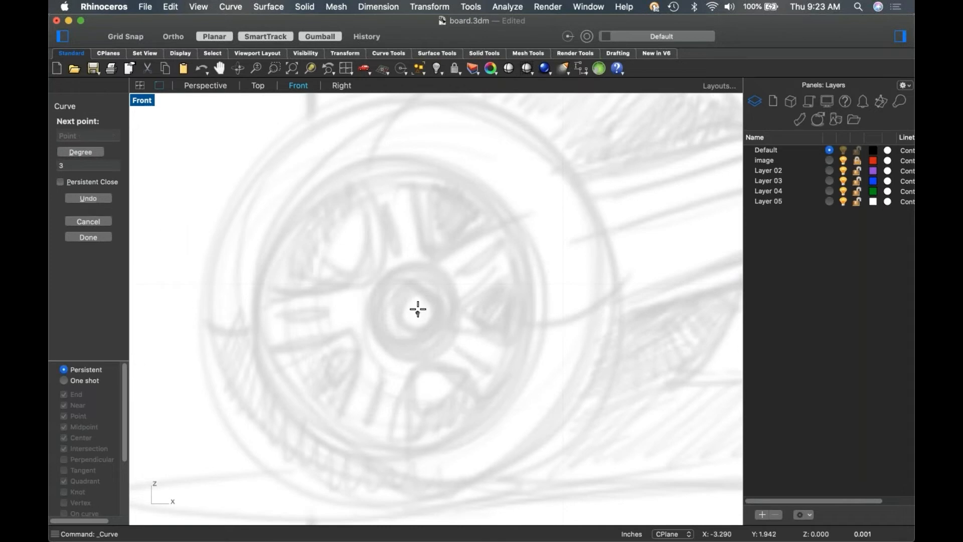
key("shift")
left_click(417, 296, "shift")
scroll(418, 297, "up", 2)
left_click(416, 290, "shift")
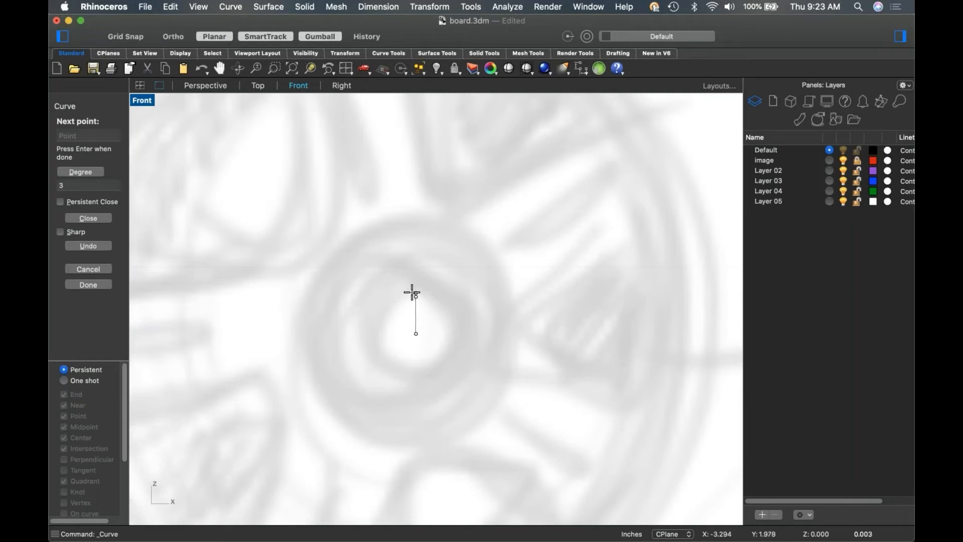
left_click(370, 297, "shift")
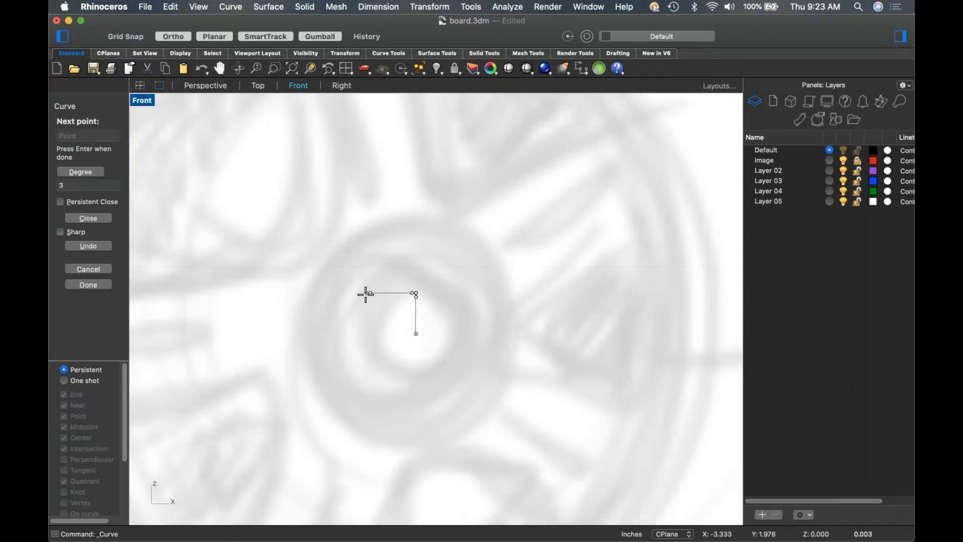
left_click(365, 290, "shift")
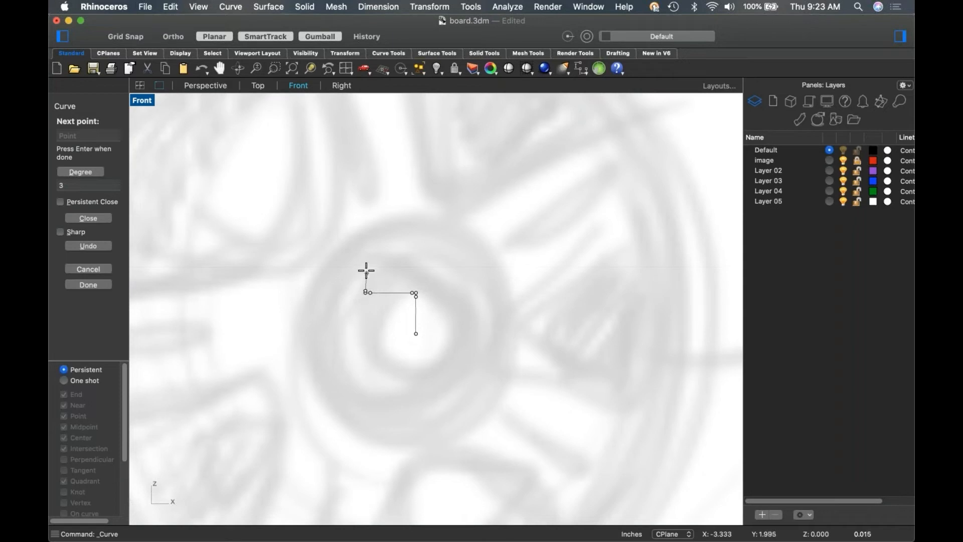
Continue the wheel profile straight up to about Y 2.036 at the hub ring's edge and begin a tiny notch toward positive X.
scroll(366, 271, "down", 2)
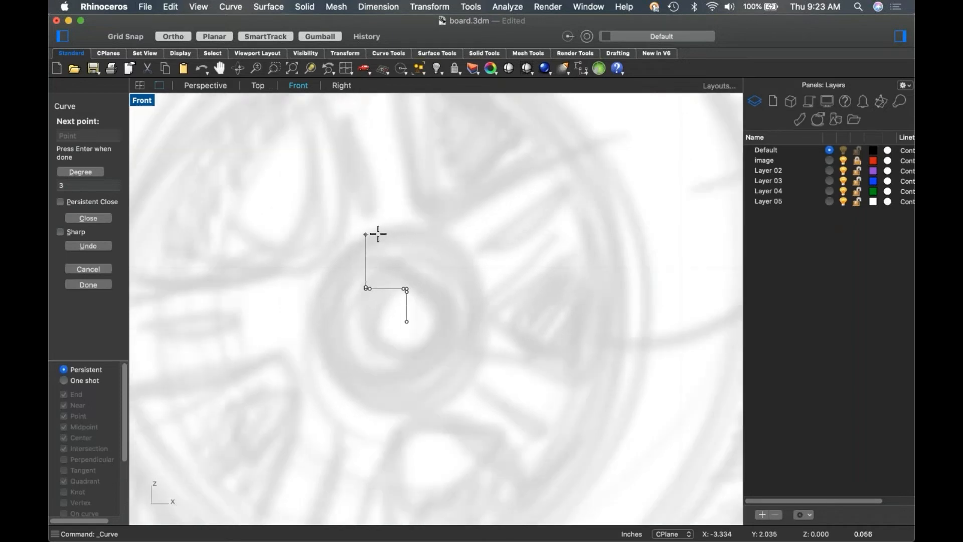
scroll(369, 232, "up", 2)
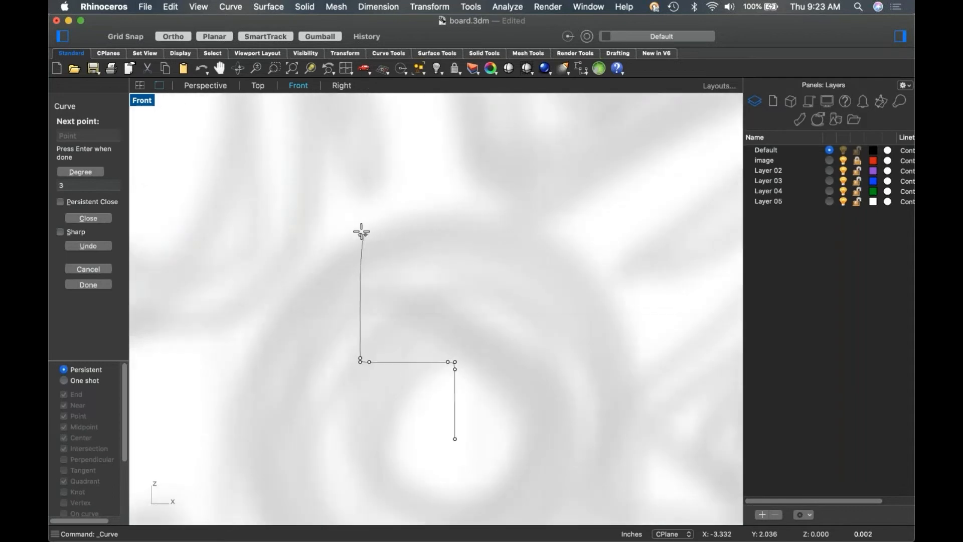
left_click(365, 232)
left_click(376, 230)
left_click(376, 227, "shift")
scroll(376, 226, "up", 10)
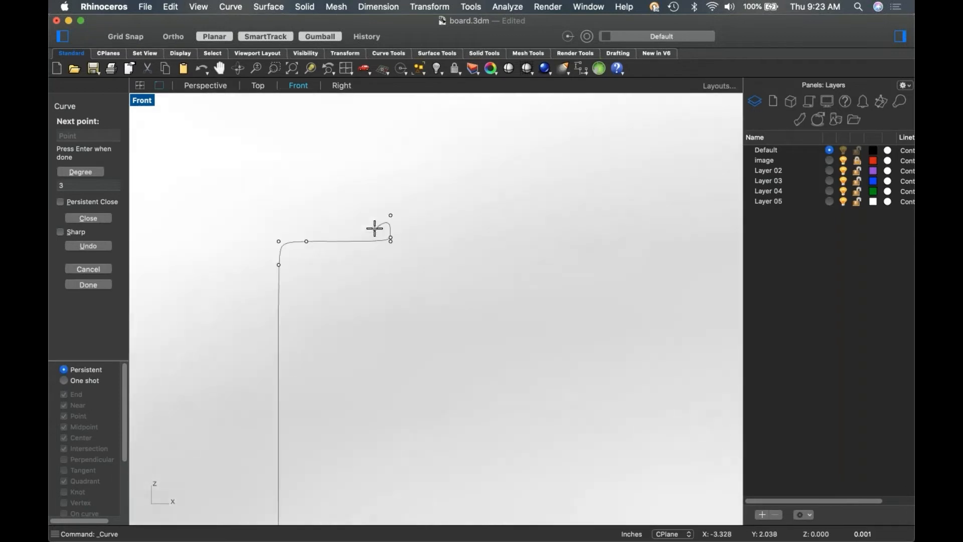
Undo the notch's last point, then complete the narrow notch upward and back in negative X, in line with the vertical segment.
key("shift")
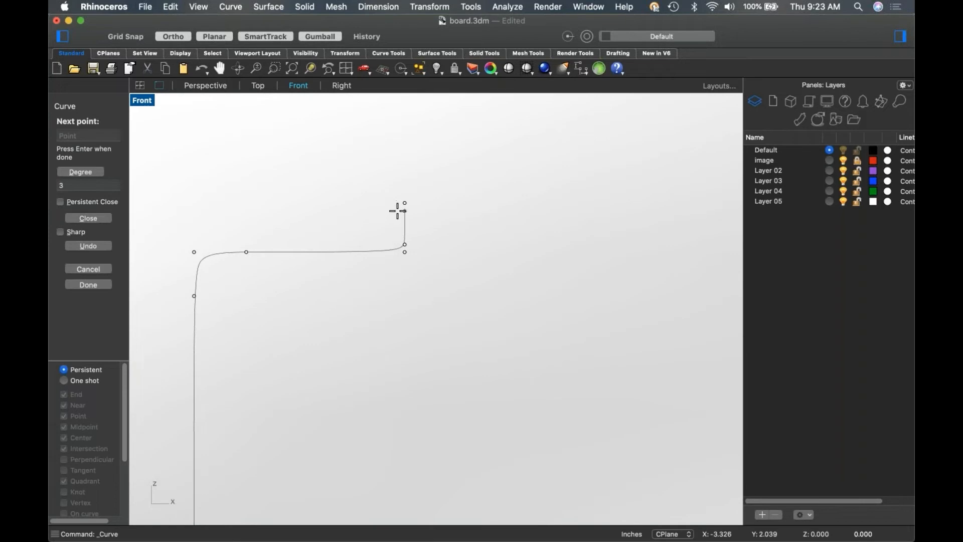
scroll(409, 228, "up", 2)
key("super+z")
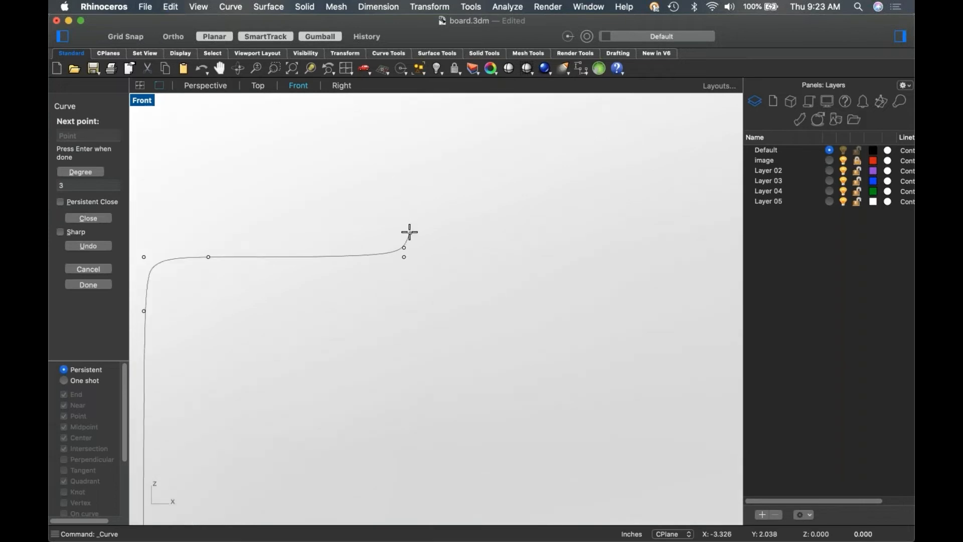
key("shift")
left_click(404, 208, "shift")
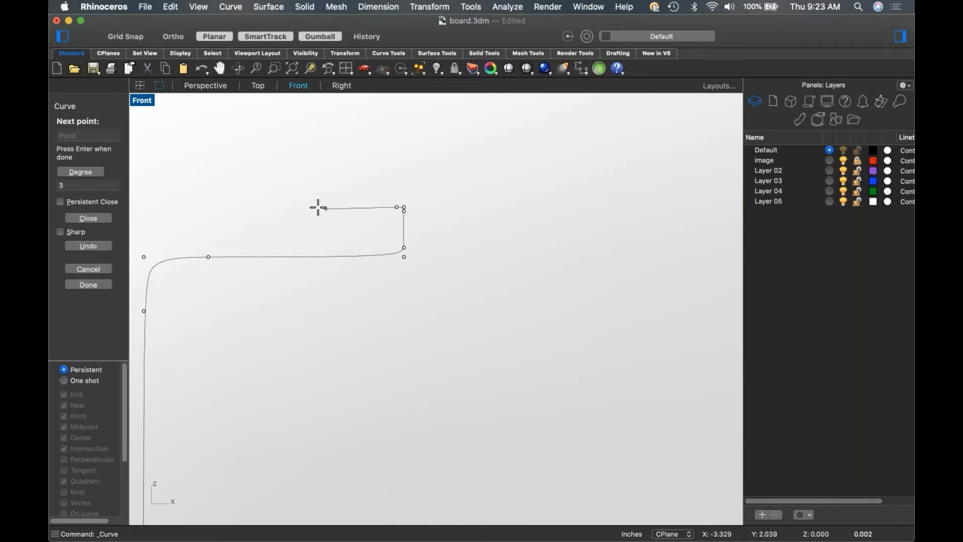
key("shift")
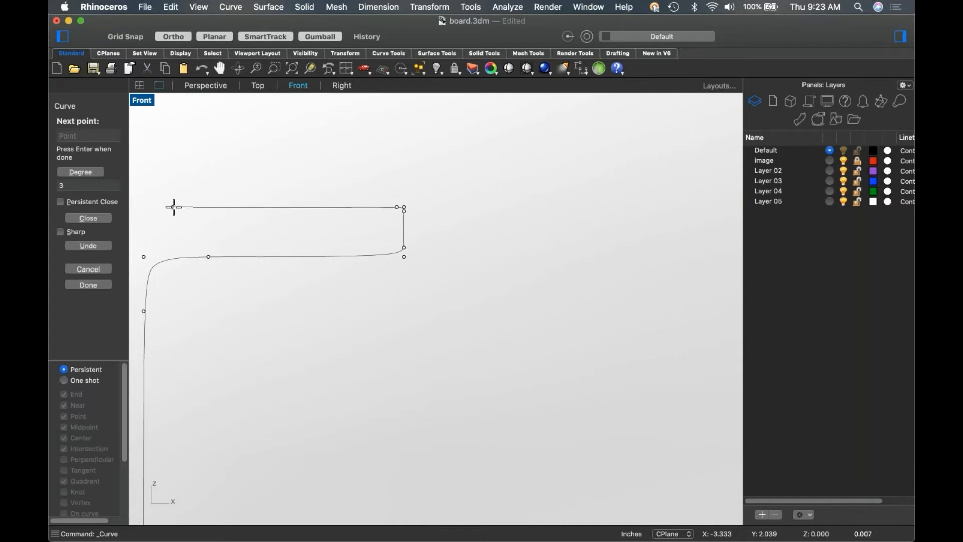
left_click(208, 208)
left_click(143, 207)
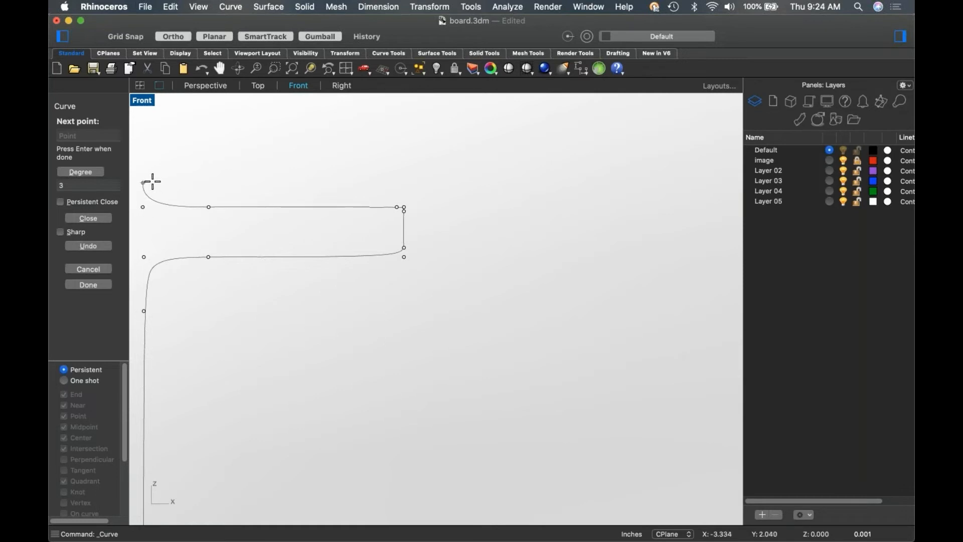
Continue the profile curve above the notch, rising straight and then bending along the spoke toward negative X to the sketched inner rim.
left_click(149, 171)
scroll(158, 181, "down", 8)
right_click_drag(165, 182, 379, 256)
scroll(379, 257, "down", 16)
scroll(379, 257, "down", 8)
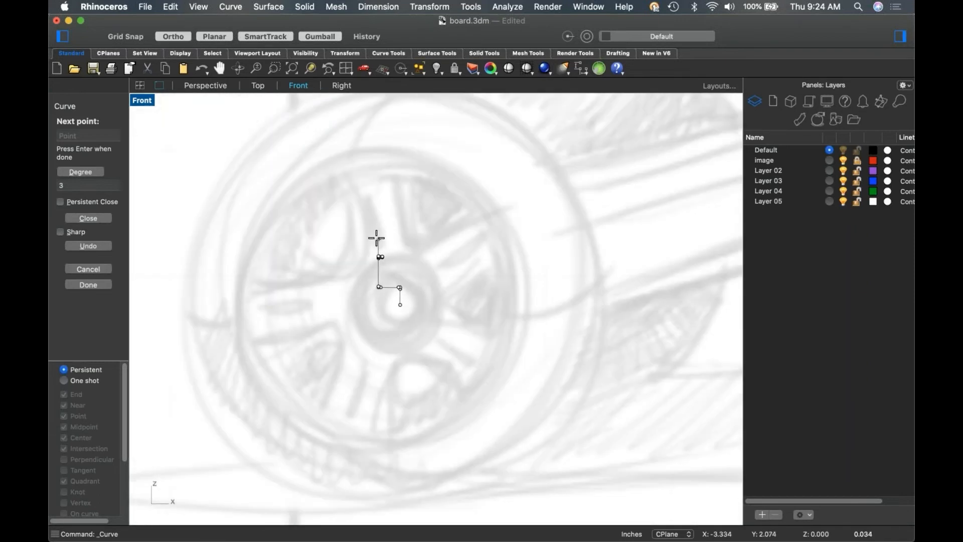
key("shift")
left_click(379, 212, "shift")
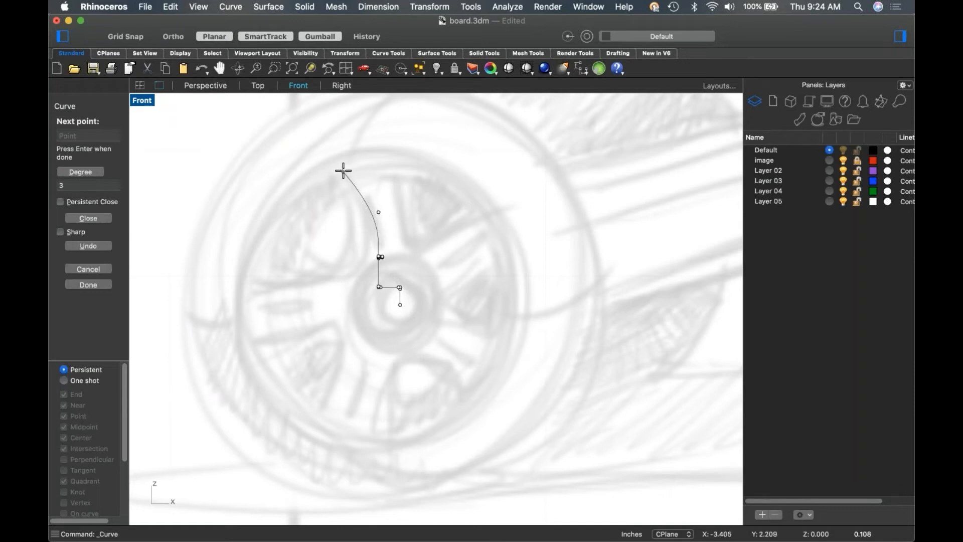
scroll(343, 171, "up", 8)
left_click(327, 161)
Extend the wheel profile straight up from the spoke's end to about Y 2.239 at the sketched inner rim.
scroll(327, 143, "down", 3)
key("shift")
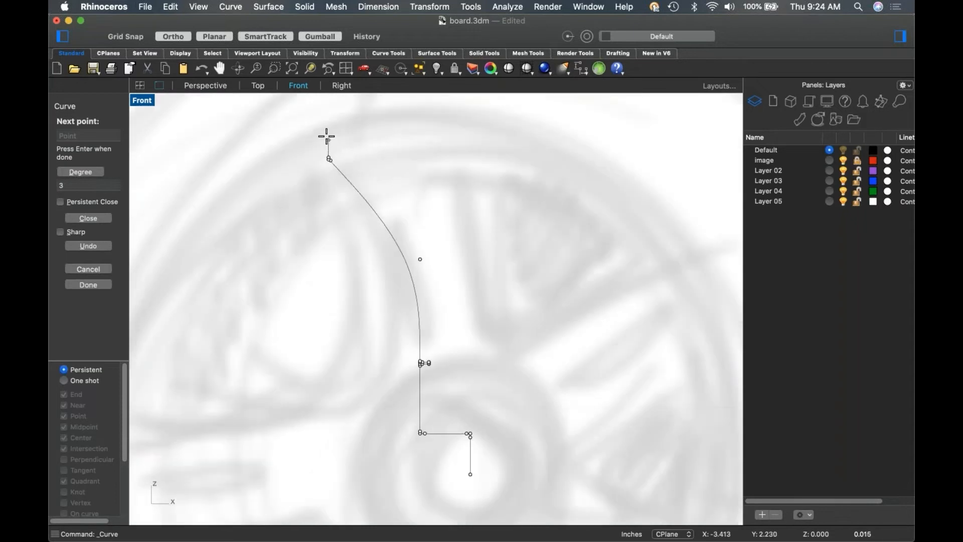
left_click(326, 133)
left_click(327, 129)
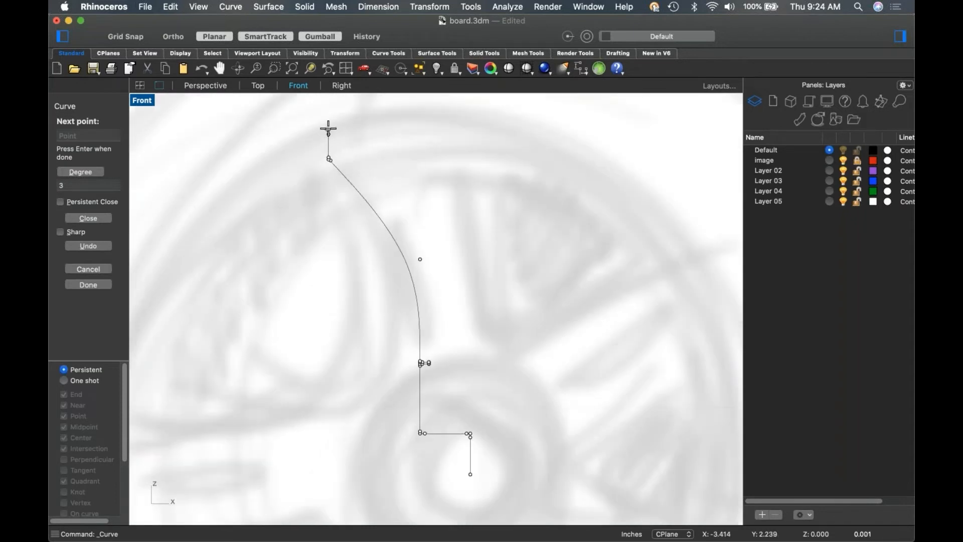
scroll(326, 128, "up", 3)
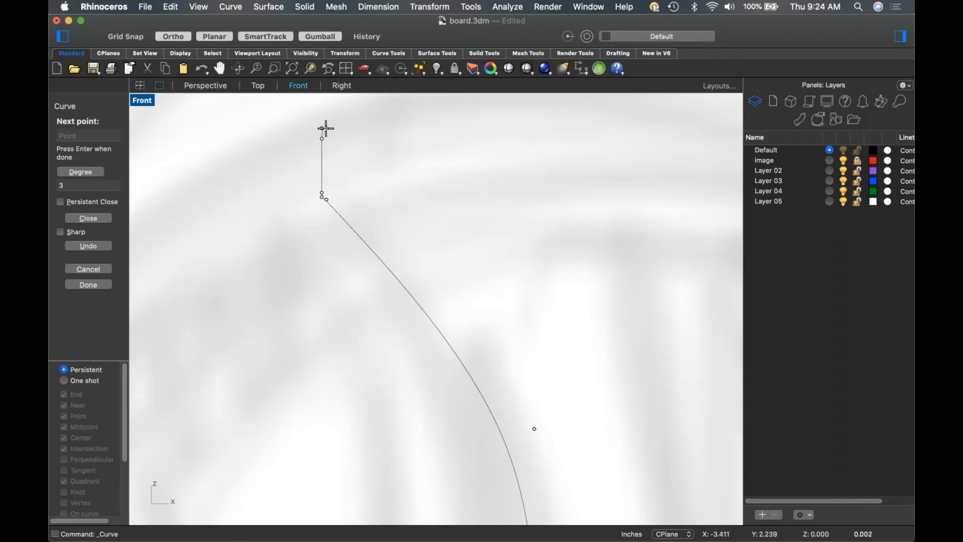
scroll(335, 128, "down", 3)
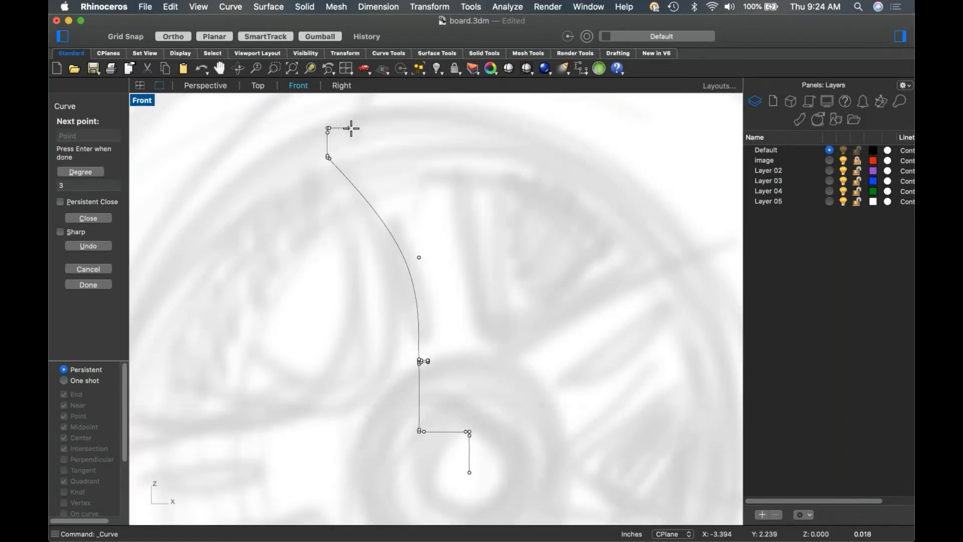
Add a narrow notch at the rim toward positive X, returning to about X -3.416, Y 2.248.
left_click(358, 120)
left_click(356, 118)
scroll(323, 119, "down", 3)
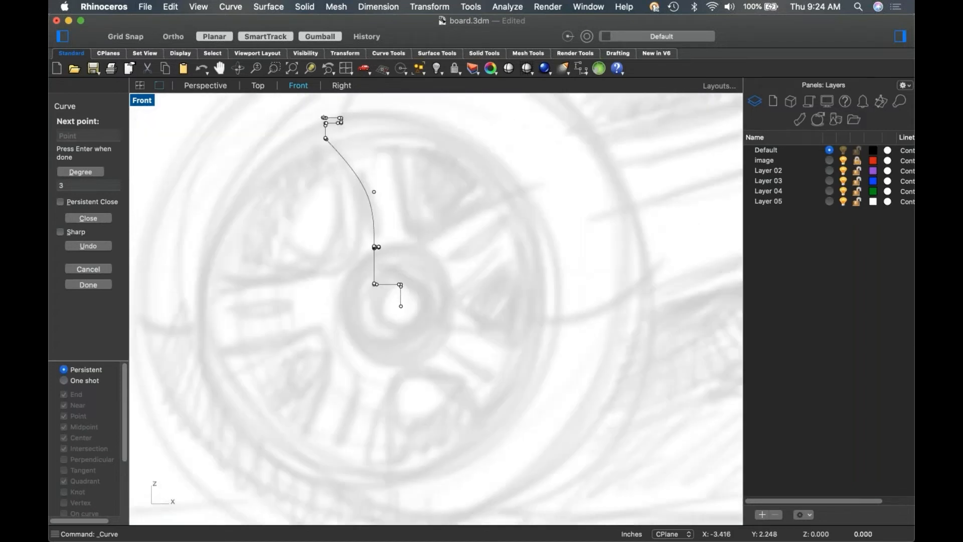
scroll(336, 158, "up", 5)
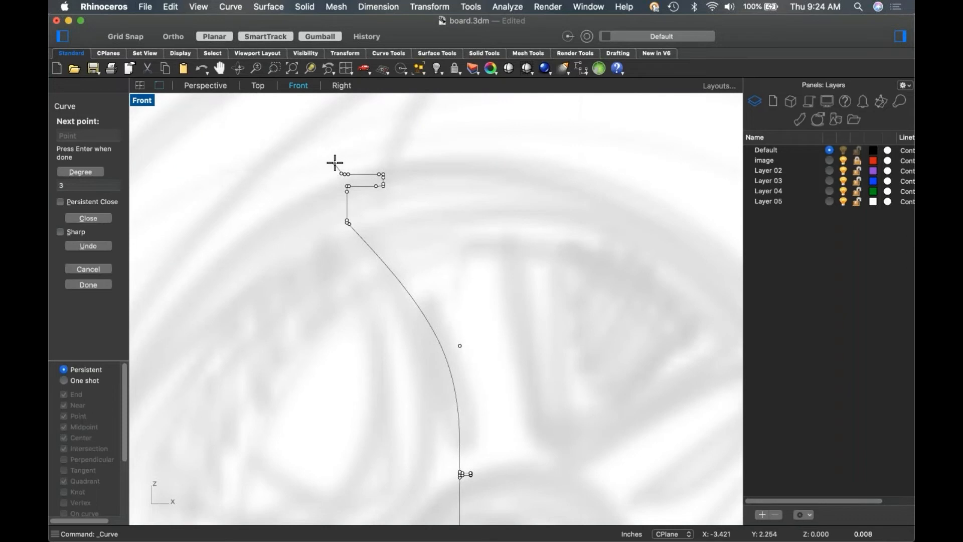
Draw the bulging tyre sidewall curving over to a flat top at about Y 2.419, finish the curve and save the file.
scroll(335, 164, "down", 4)
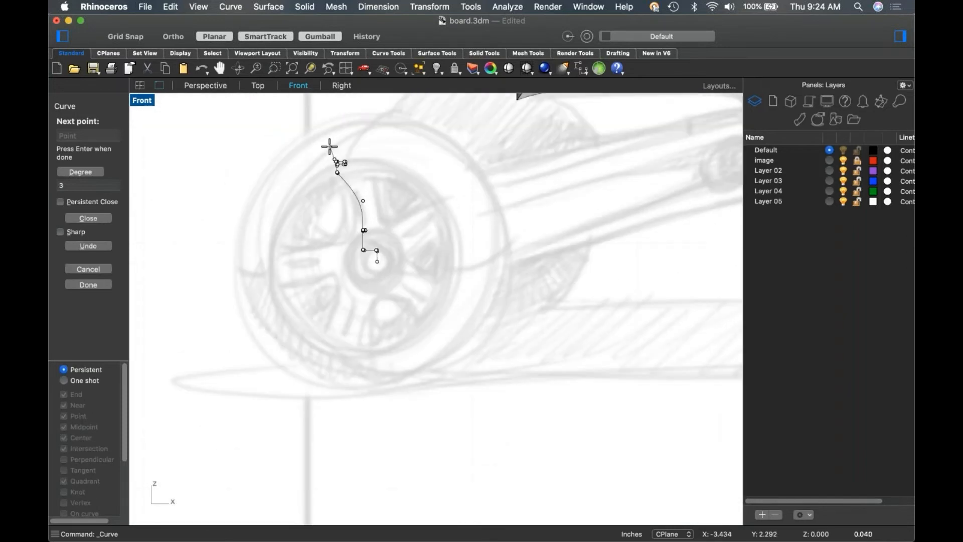
left_click(330, 134)
left_click(344, 118)
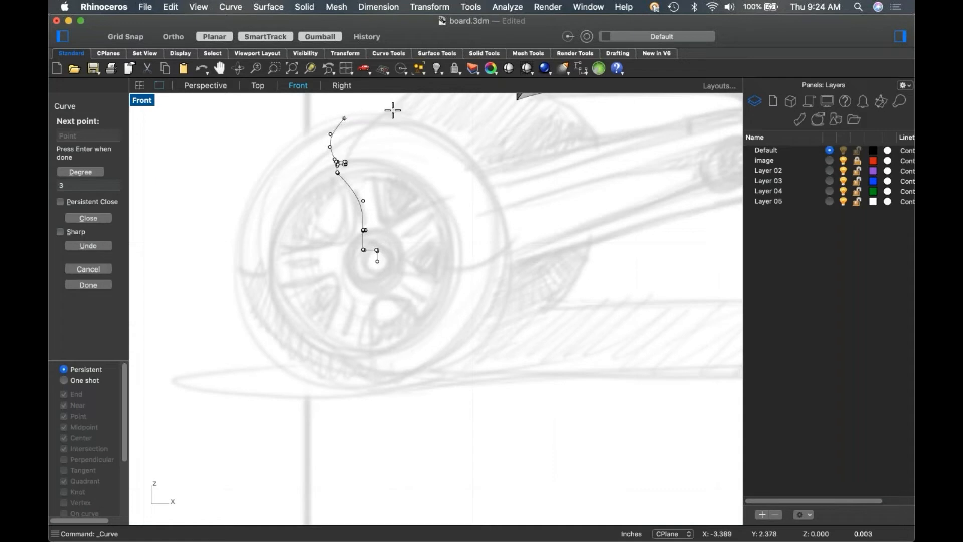
left_click(423, 104)
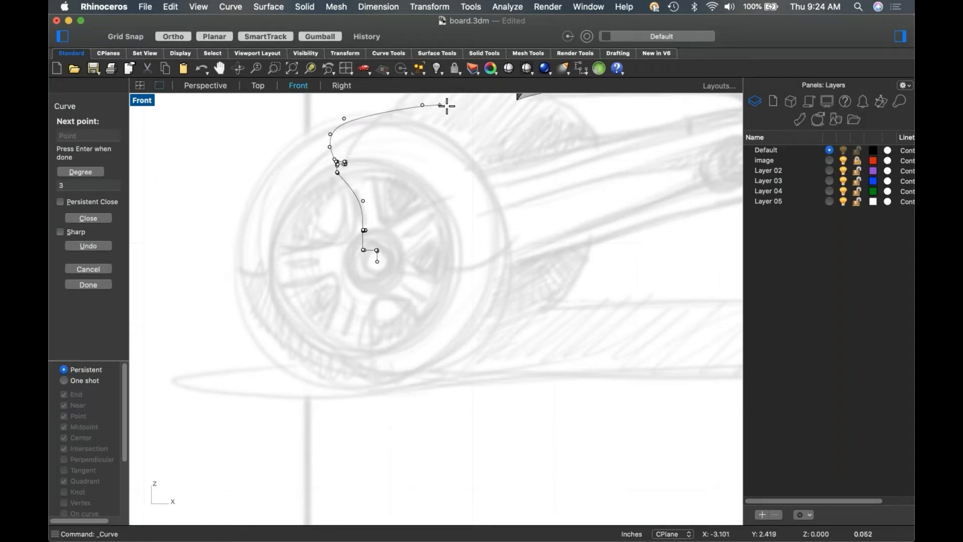
left_click(471, 108)
key("Return")
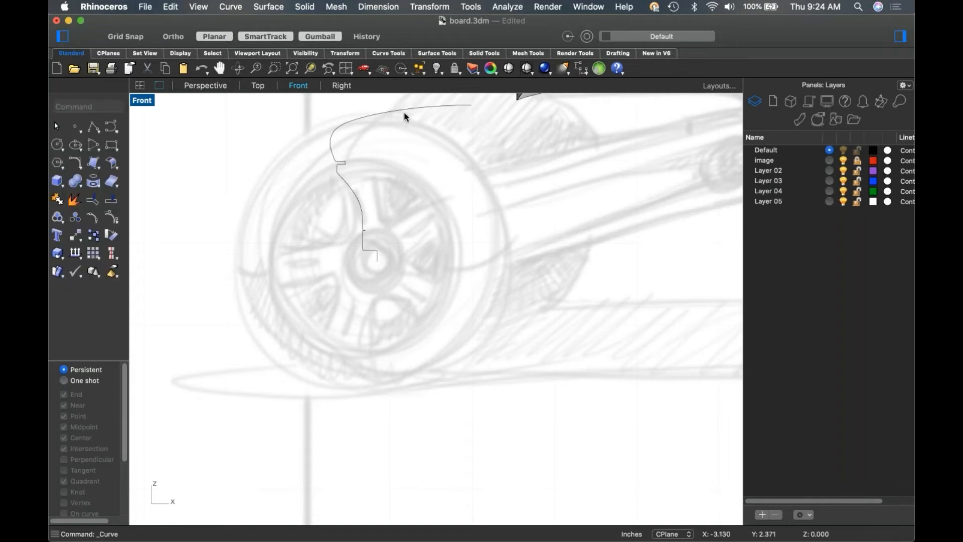
key("super+s")
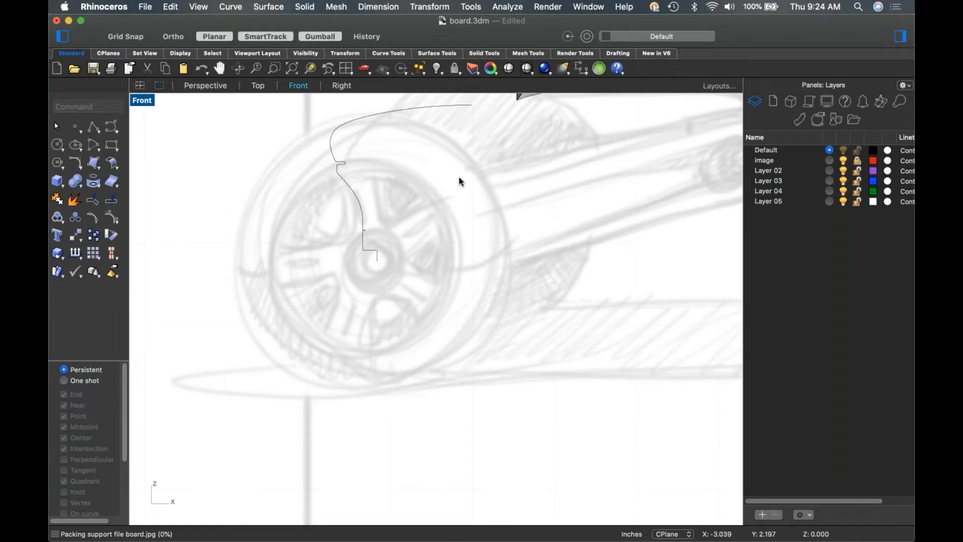
Rotate the wheel profile curve 90 degrees around the Z axis in the Perspective view.
key("ctrl+F4")
right_click_drag(494, 229, 378, 248)
scroll(379, 248, "up", 5)
left_click(353, 278)
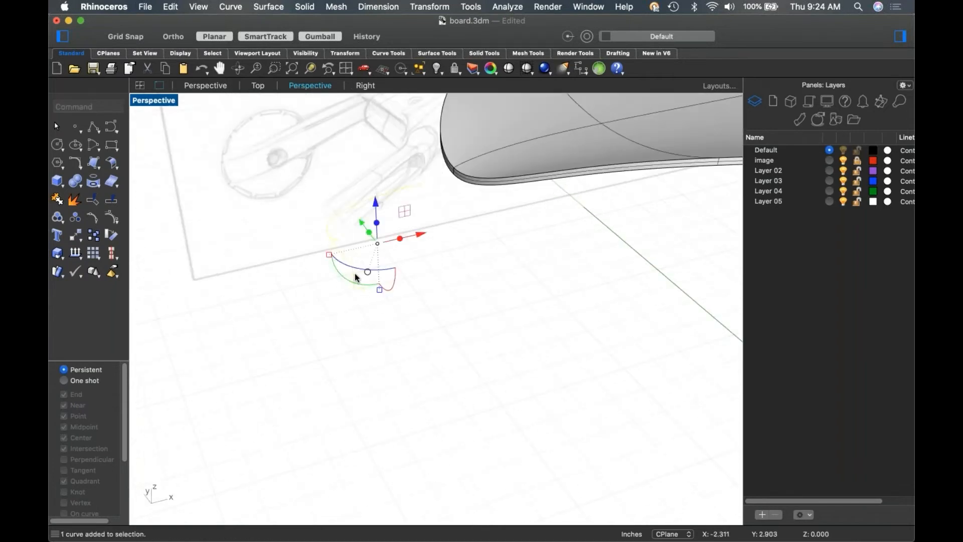
key("Escape")
left_click(345, 262)
key("Escape")
left_click(345, 260)
right_click(363, 269)
left_click(356, 271)
left_click(392, 280)
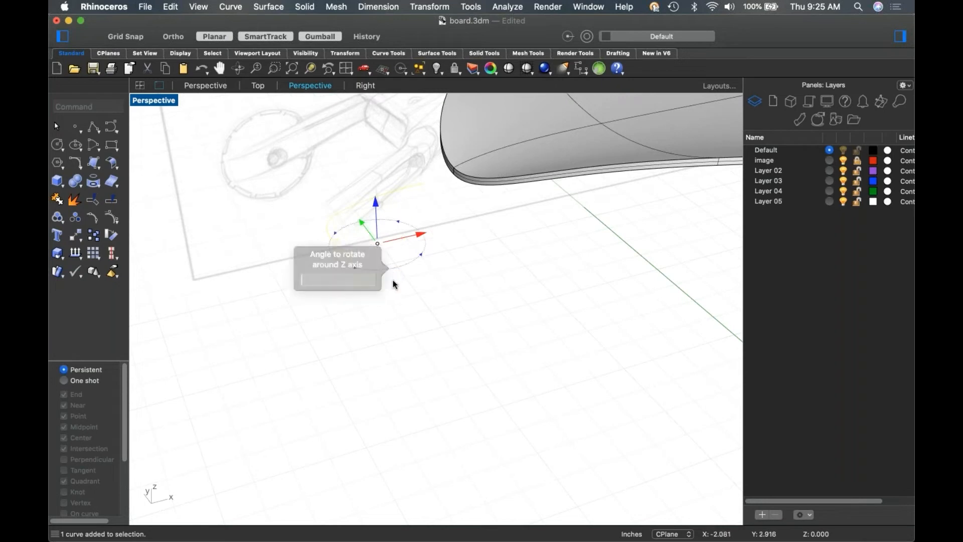
type("90")
key("Return")
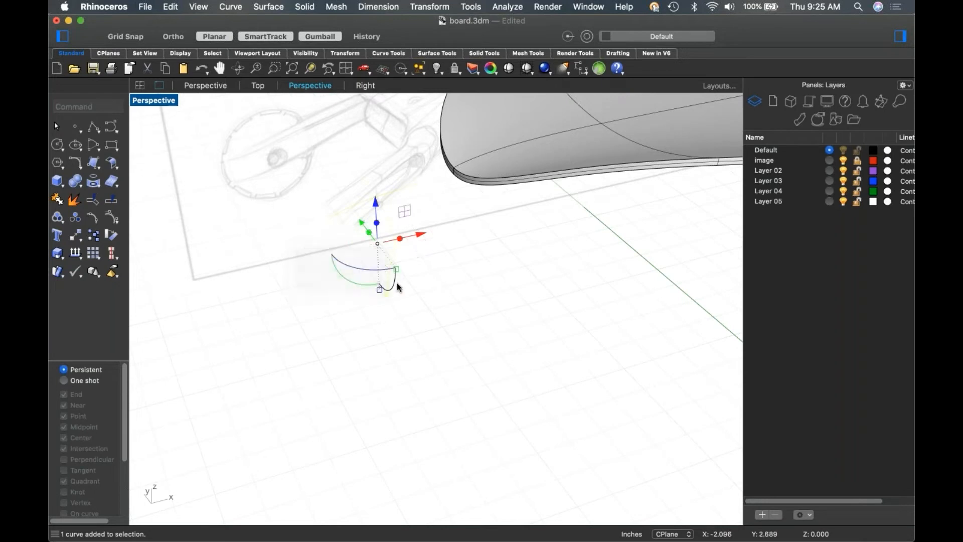
key("Escape")
Revolve the profile curve a full circle about an axis starting at its hub-centre end to form half the wheel.
right_click_drag(438, 323, 403, 318)
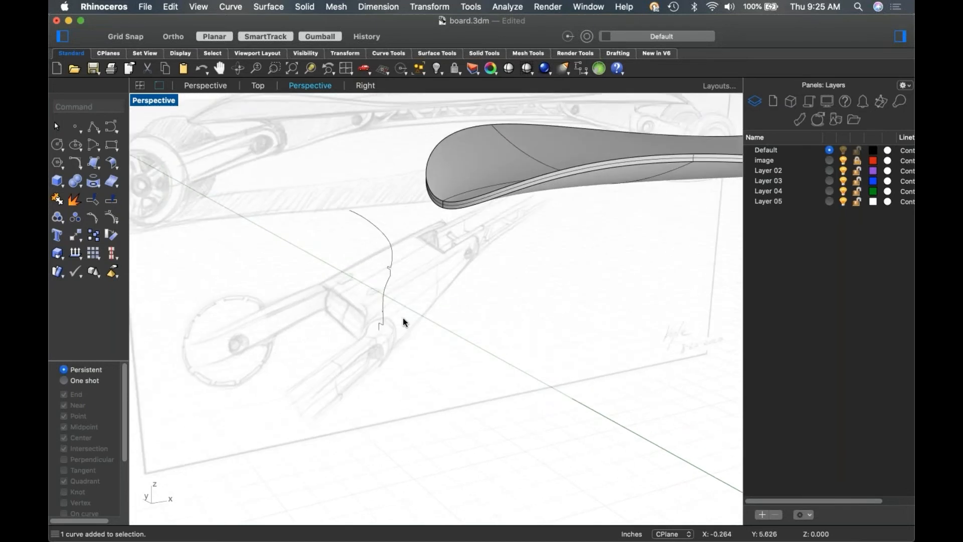
left_click(101, 169)
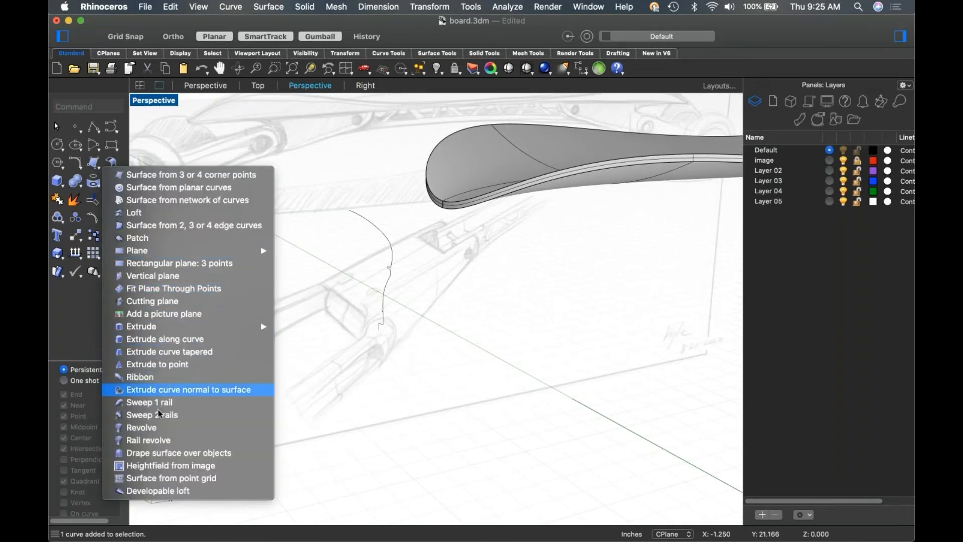
left_click(158, 426)
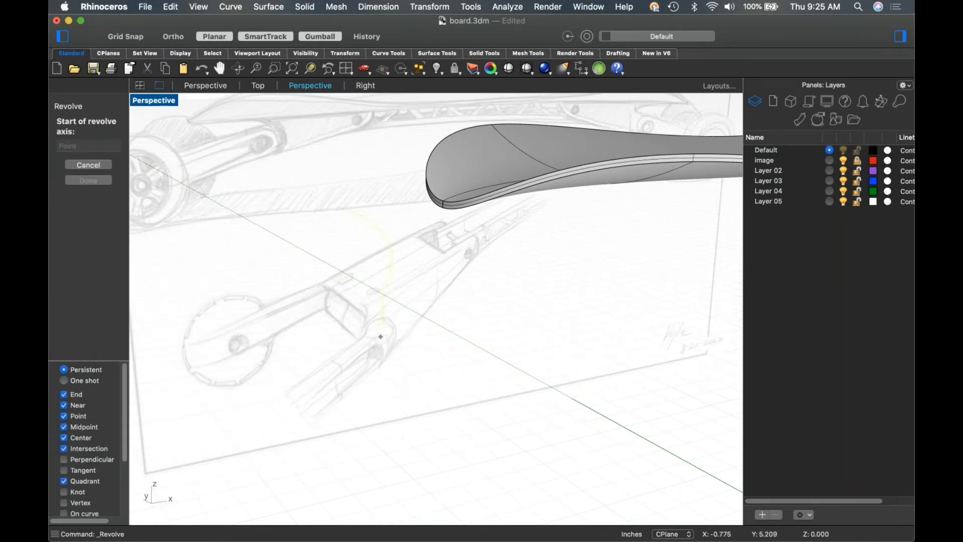
left_click(379, 329)
left_click(338, 304)
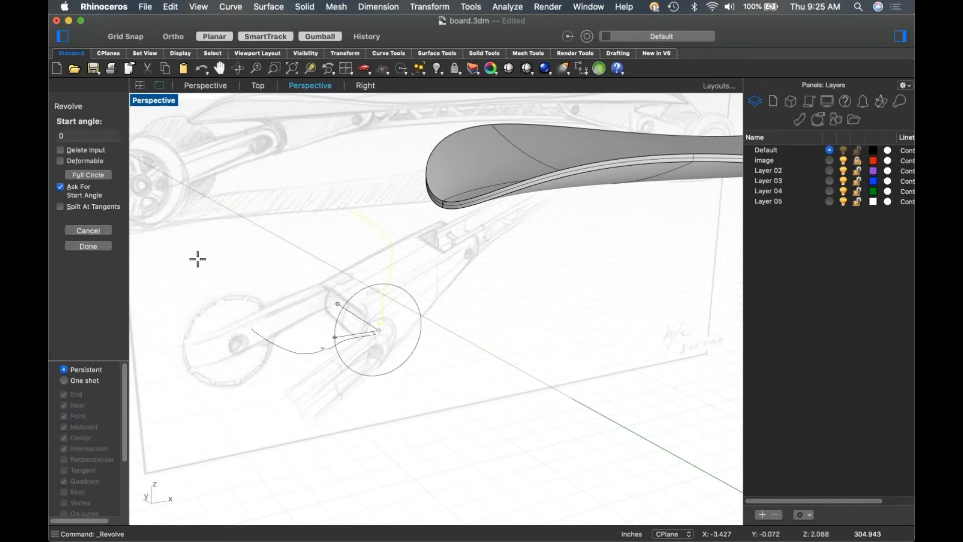
left_click(88, 175)
Mirror a copy of the revolved half wheel across its open edge to form the opposite half.
right_click_drag(528, 408, 435, 374)
left_click(435, 374)
type("mirror")
key("Return")
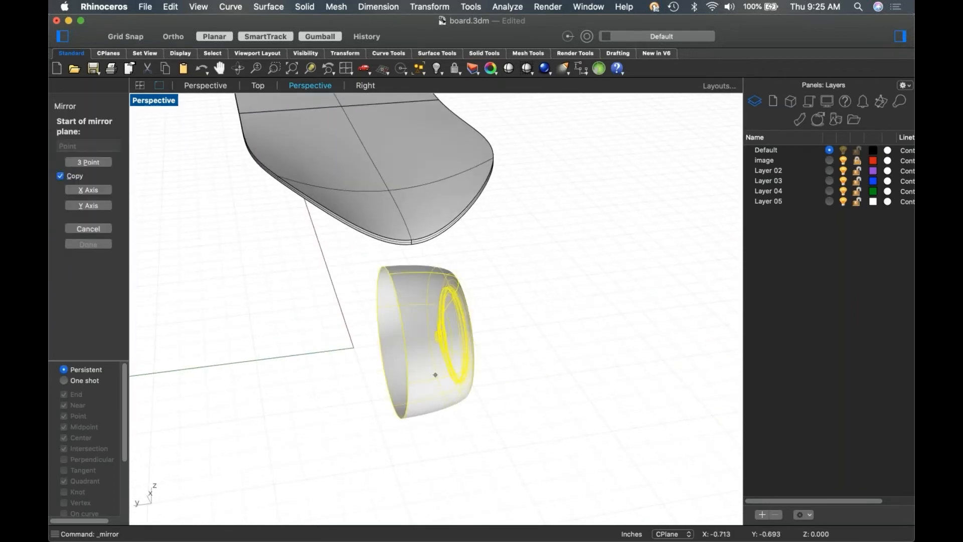
left_click(402, 419)
left_click(432, 444, "shift")
left_click(435, 444)
right_click_drag(435, 444, 408, 444)
Match the two wheel halves along their shared edge with Tangency continuity, Average surfaces on and Position preserved at the other end.
type("Match")
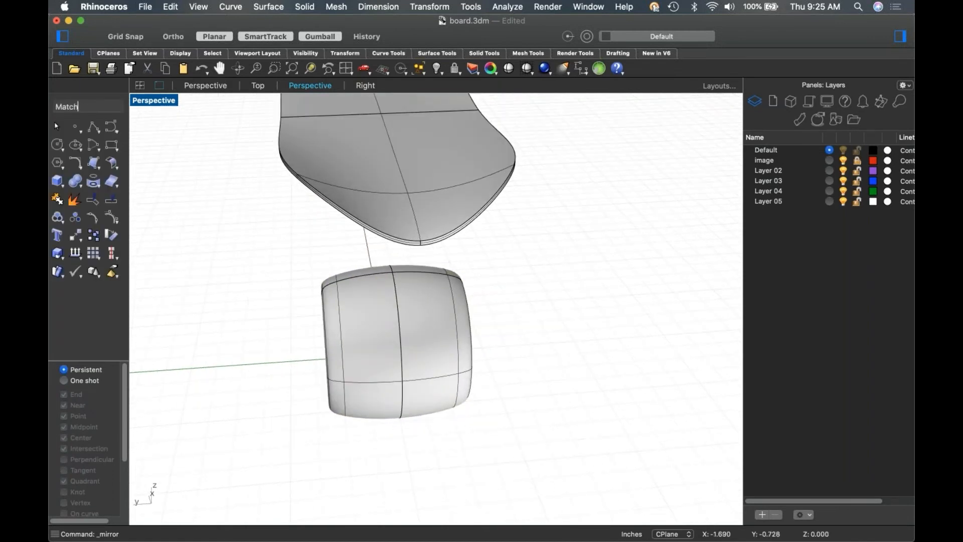
type("srf")
key("Return")
left_click(400, 339)
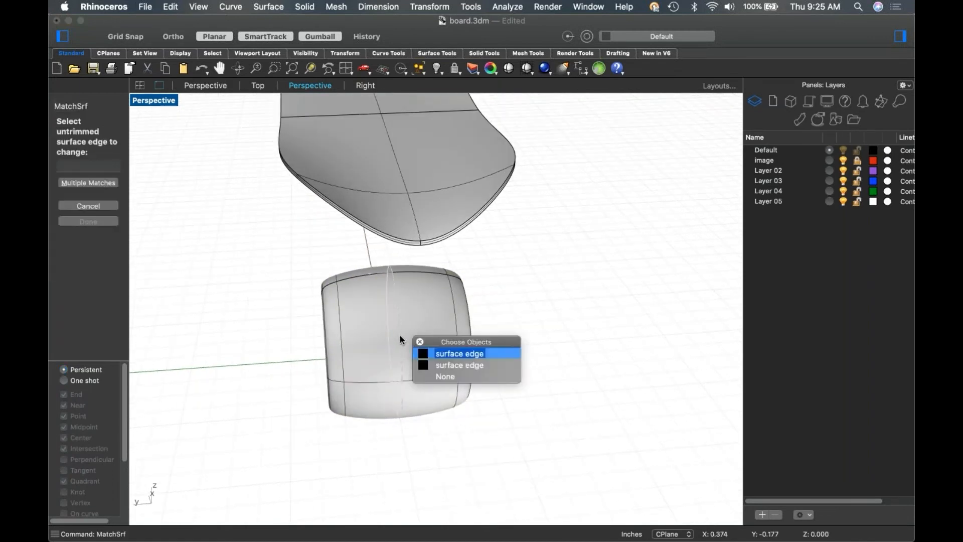
left_click(434, 353)
left_click(399, 339)
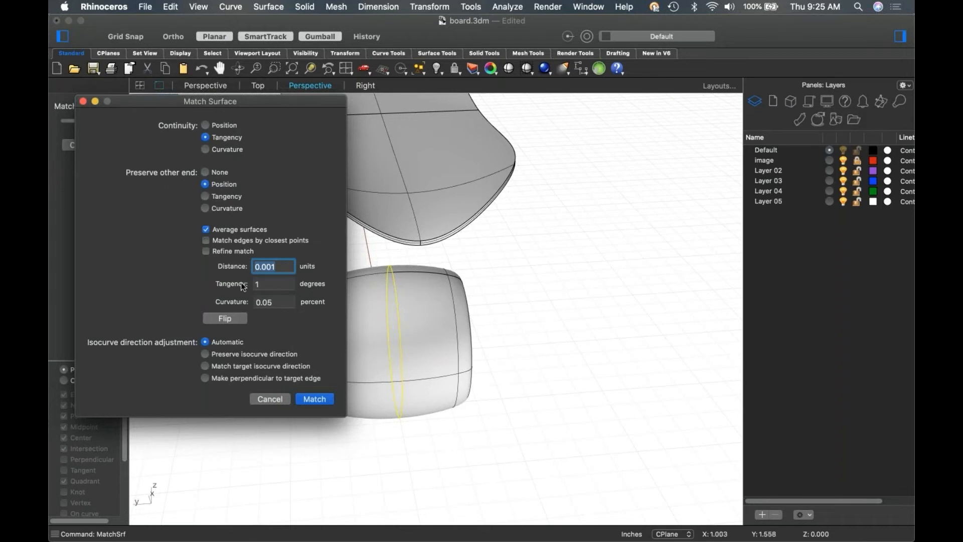
left_click(314, 395)
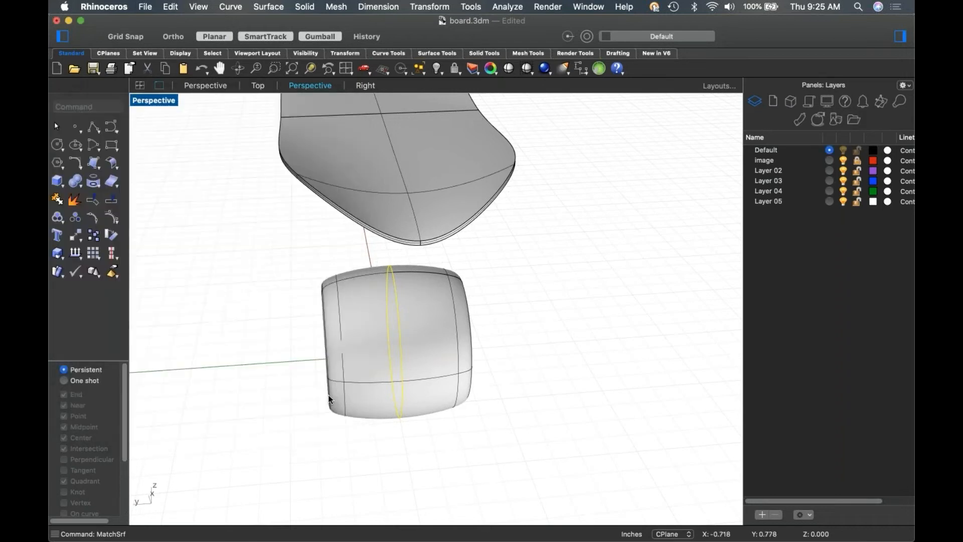
Join the two wheel halves and scale the joined wheel narrower along its axle direction.
mouse_move(463, 392)
right_mouse_down()
mouse_move(339, 366)
mouse_move(372, 386)
mouse_move(490, 387)
mouse_move(429, 384)
right_mouse_up()
left_click(430, 384)
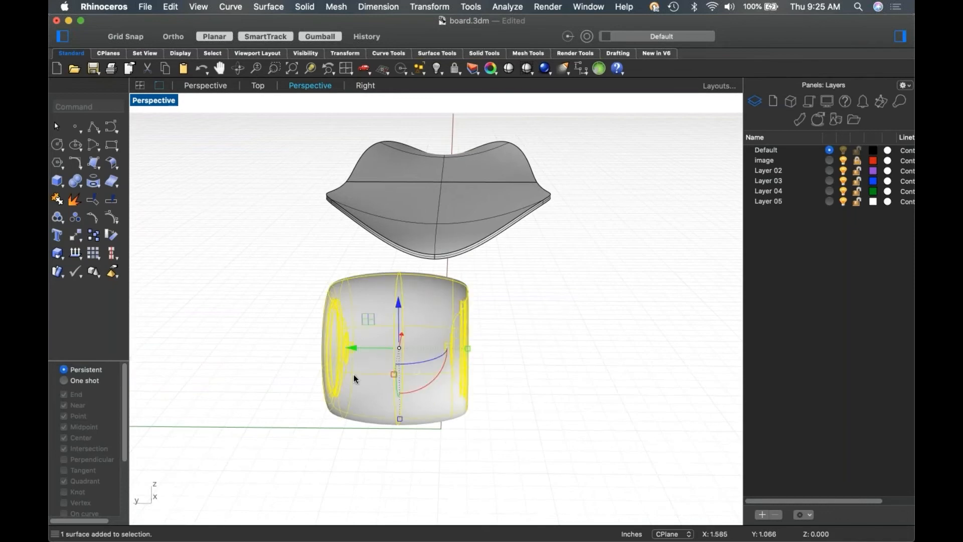
type("jo")
key("Return")
mouse_move(466, 348)
left_mouse_down()
mouse_move(441, 348)
mouse_move(451, 350)
left_mouse_up()
Move the wheel in negative Y, away from the profile curve to one side of the board's nose, adjusting it in the Top view.
mouse_move(469, 391)
right_mouse_down()
mouse_move(474, 382)
mouse_move(426, 379)
mouse_move(476, 376)
right_mouse_up()
scroll(474, 382, "down", 3)
left_click(427, 378)
left_click(374, 359)
left_click_drag(354, 340, 517, 366)
type("top")
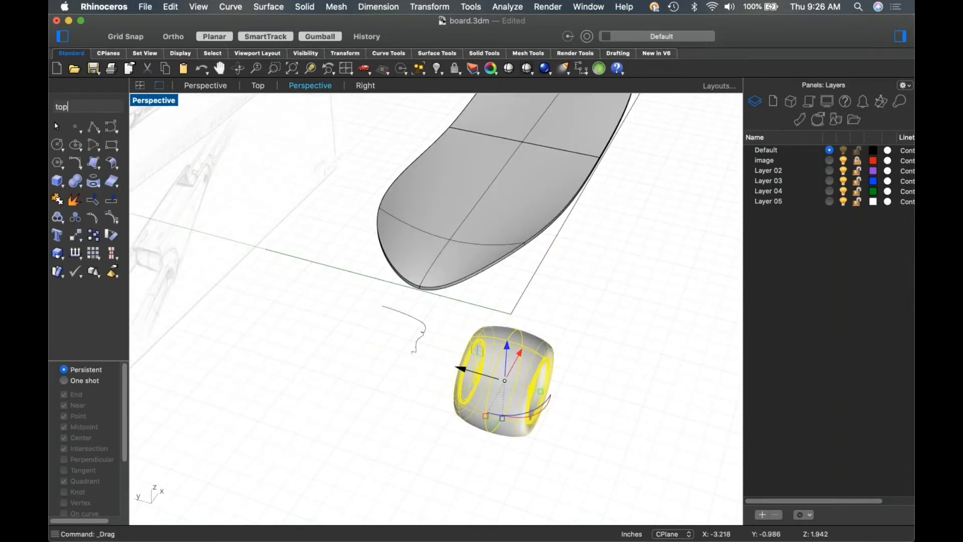
key("Return")
right_click_drag(471, 354, 327, 295)
scroll(332, 307, "down", 2)
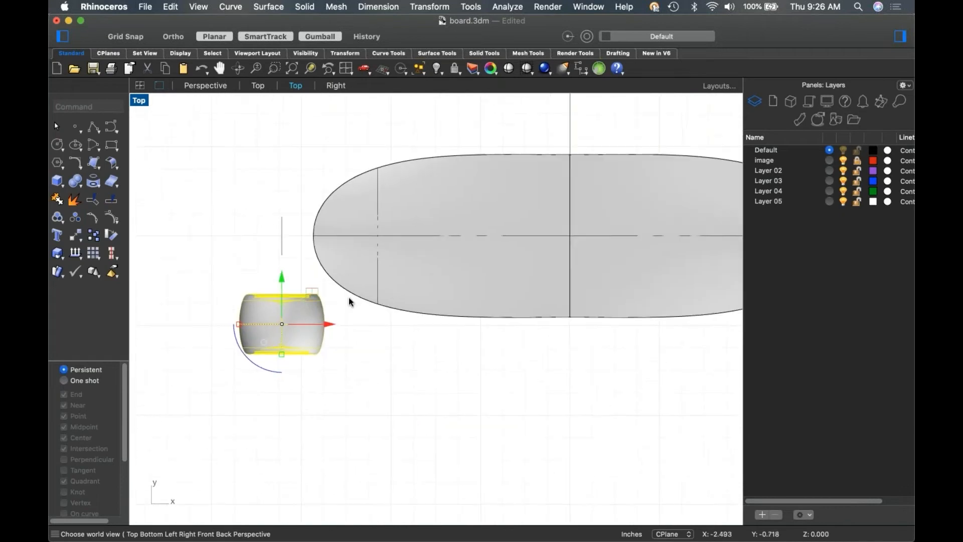
left_click_drag(291, 294, 286, 334)
Display the wheel as a wireframe in the Front view so the sketch can be seen through it.
right_click_drag(453, 366, 533, 372)
key("ctrl+F2")
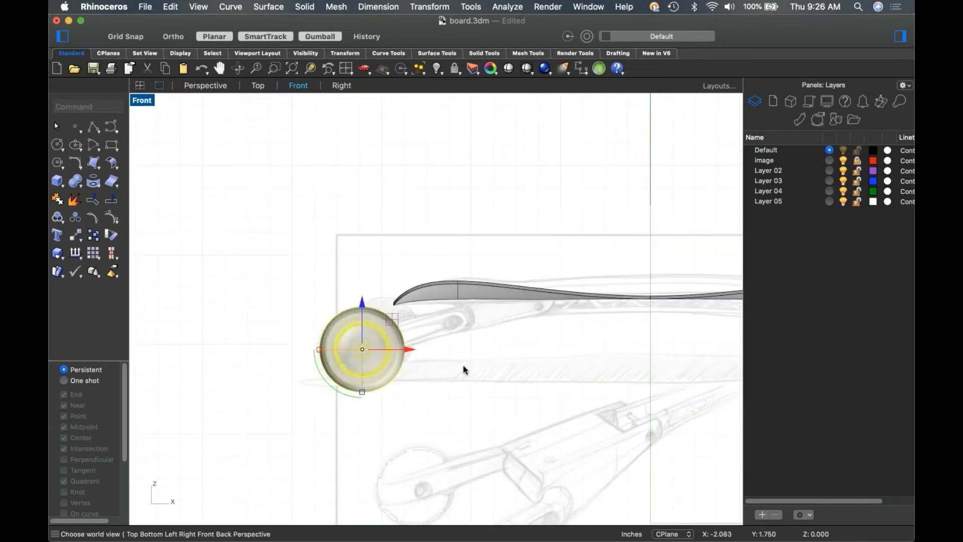
scroll(441, 377, "up", 5)
middle_click(493, 303)
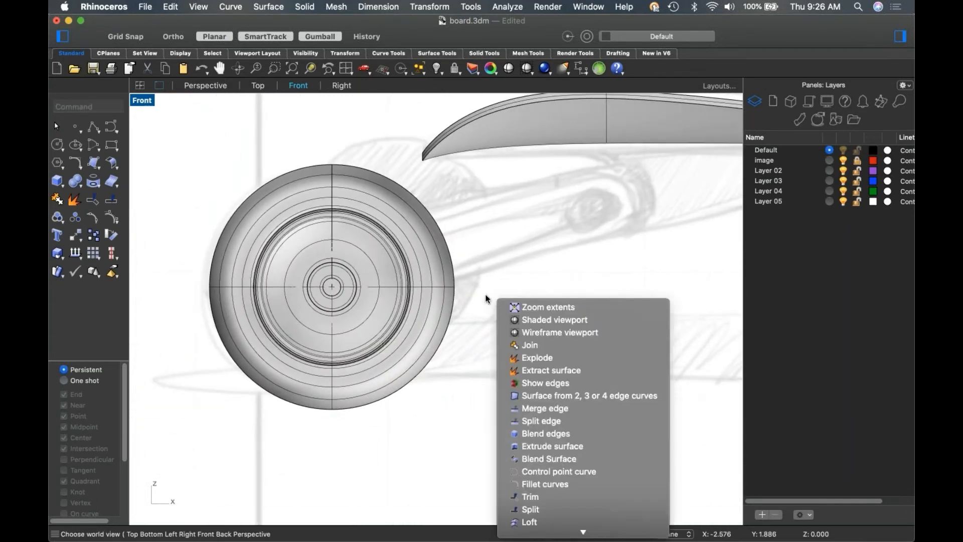
left_click(537, 333)
scroll(329, 302, "up", 4)
right_click_drag(371, 308, 454, 313)
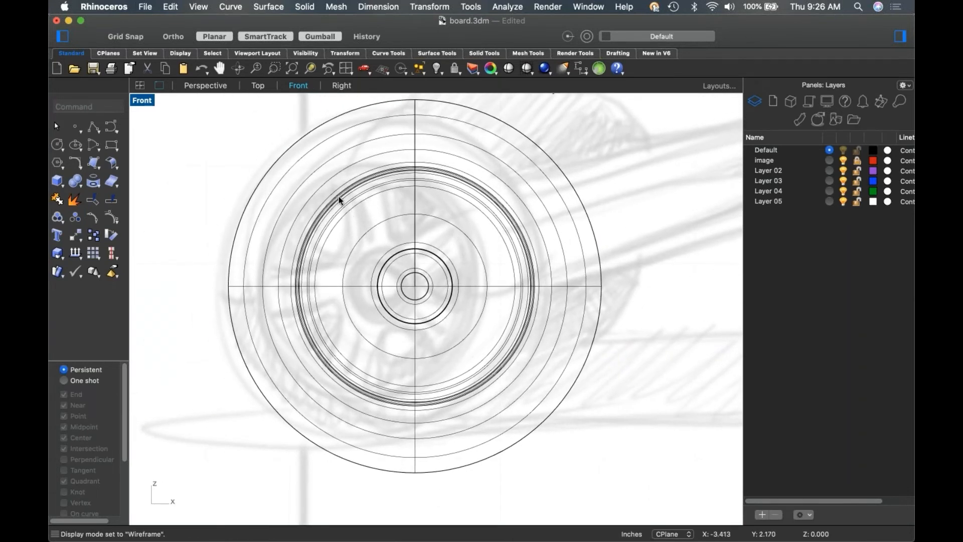
Scale the wheel down slightly and uniformly toward the size of the sketched wheel.
scroll(359, 255, "down", 2)
left_click(383, 341)
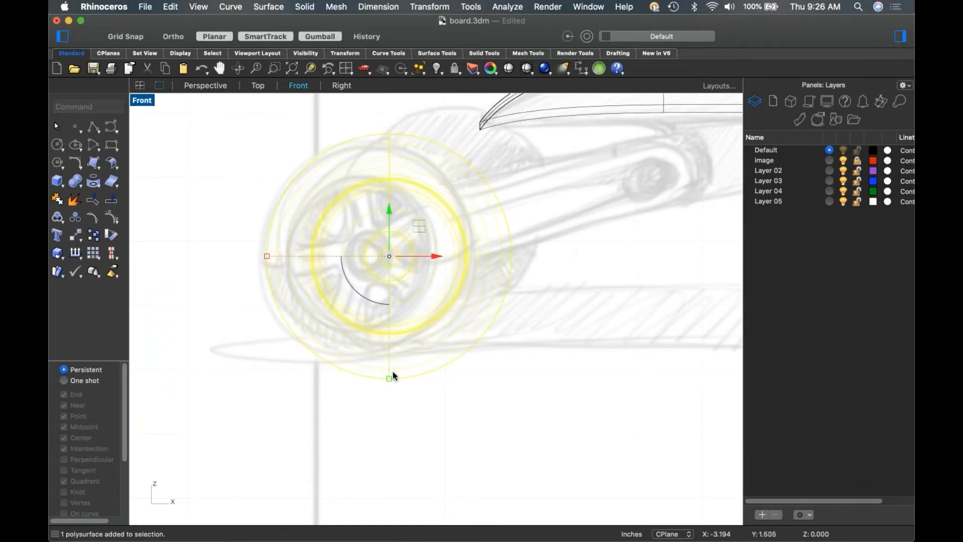
left_click_drag(390, 378, 395, 372, "shift")
left_click(520, 357)
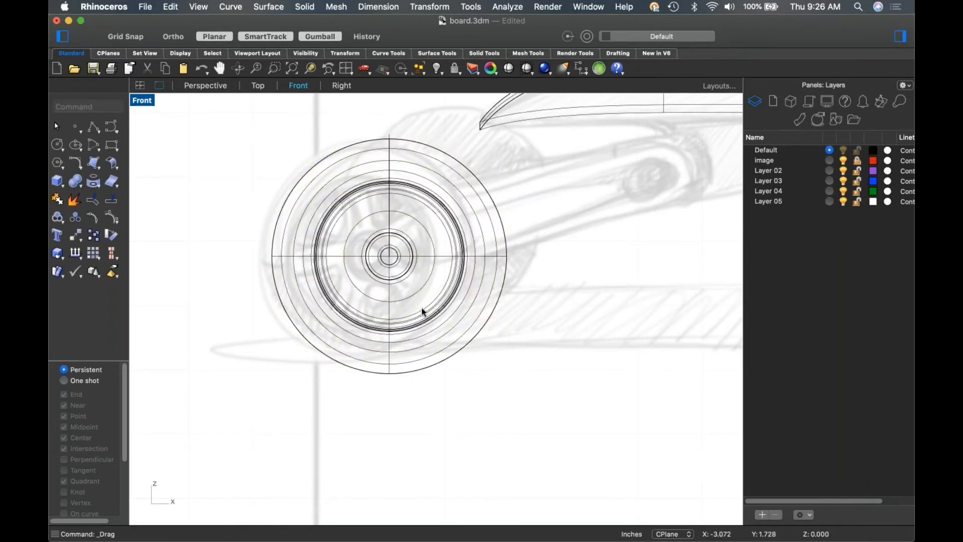
Move the wheel in negative X to centre it over the sketched wheel.
scroll(361, 279, "up", 3)
right_click_drag(406, 310, 444, 327)
left_click(449, 299)
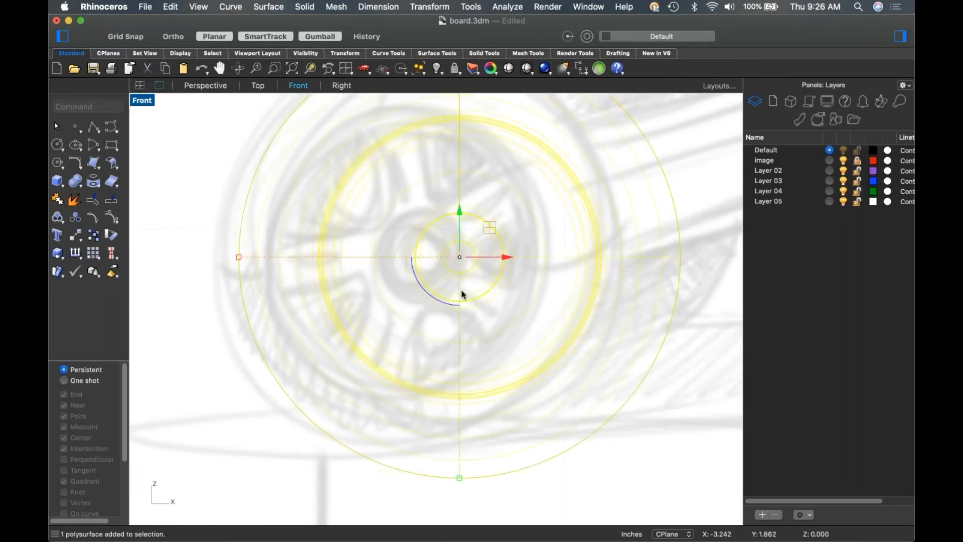
left_click_drag(503, 257, 426, 267)
Draw a degree 3 control point curve tracing one half of the sketched opening between two spokes, from beside the hub out along the rim.
right_click_drag(573, 379, 554, 374)
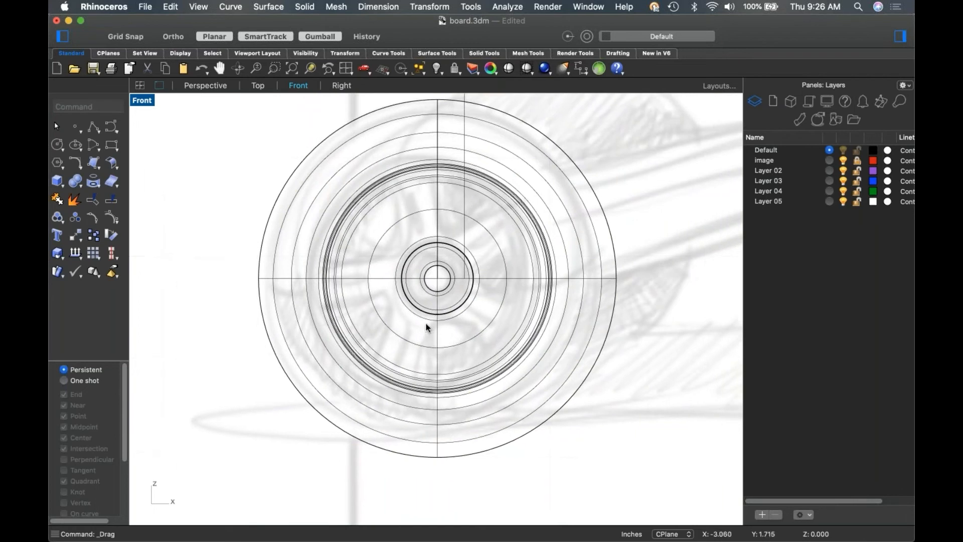
scroll(357, 249, "up", 3)
scroll(395, 235, "up", 3)
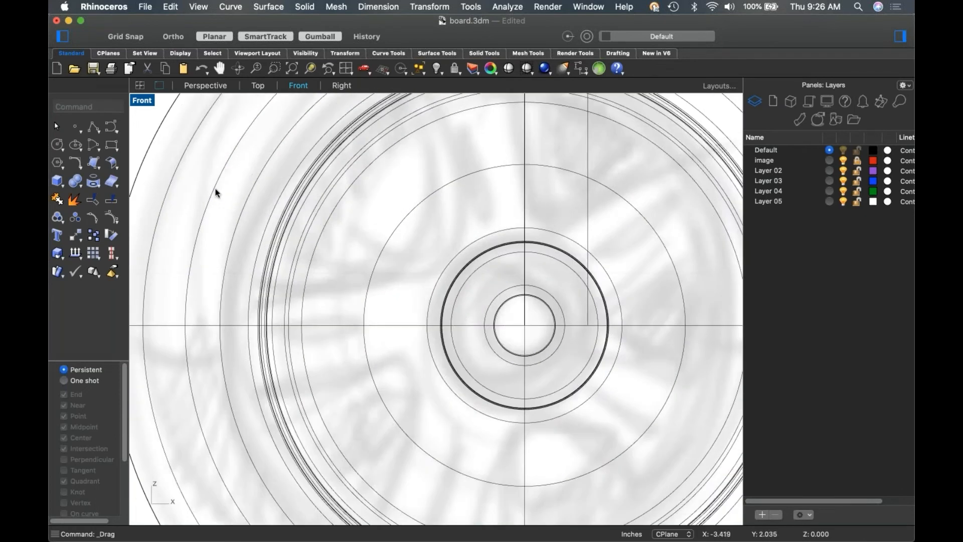
left_click(109, 130)
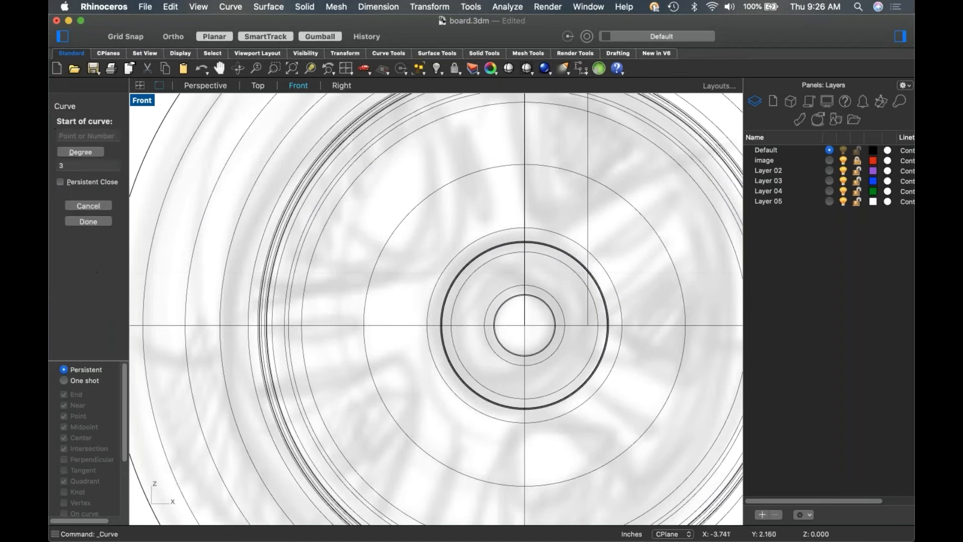
left_click(441, 260)
left_click(452, 247)
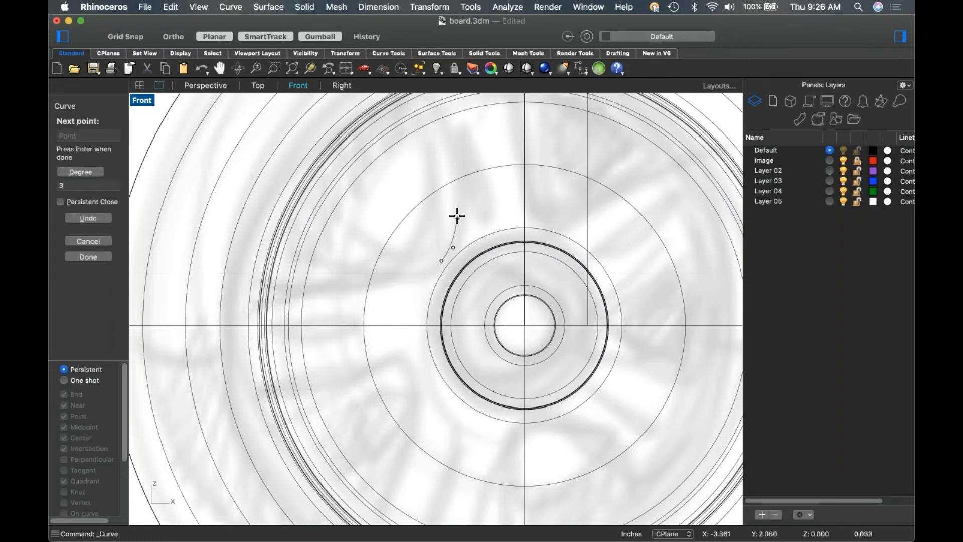
left_click(457, 218)
right_click_drag(438, 137, 453, 167)
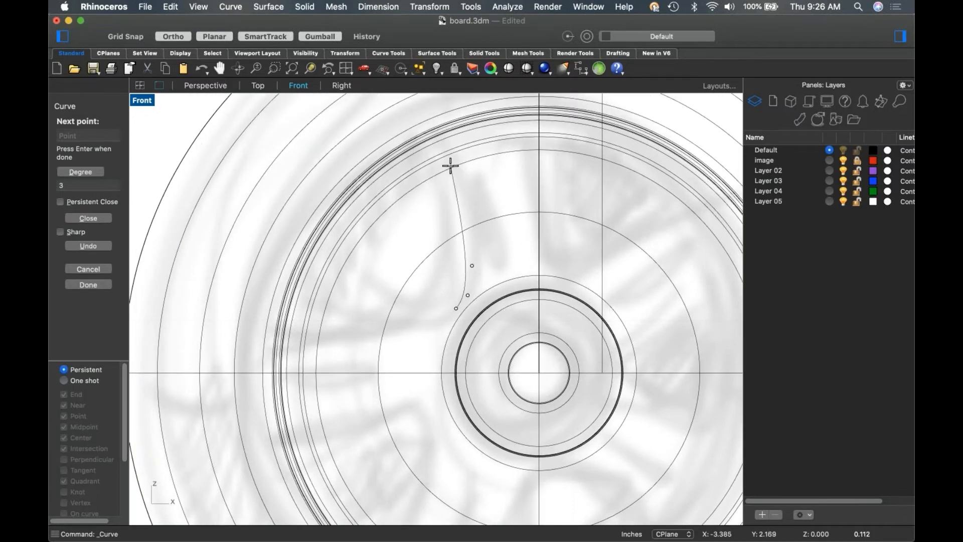
left_click(450, 165)
left_click(445, 159)
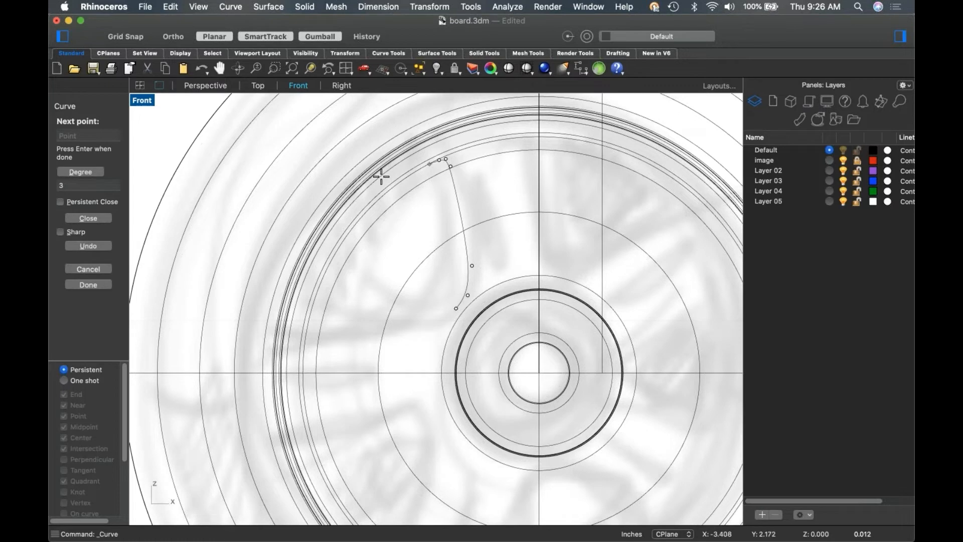
left_click(369, 199)
key("Return")
Mirror a copy of the half-opening curve about the line through its two endpoints to complete the outline.
left_click(460, 230)
type("Mirror")
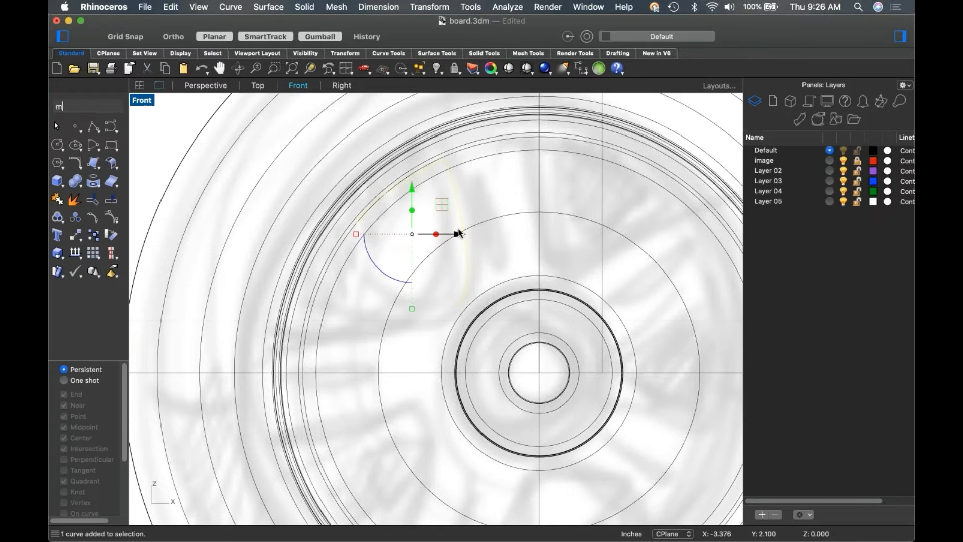
key("Return")
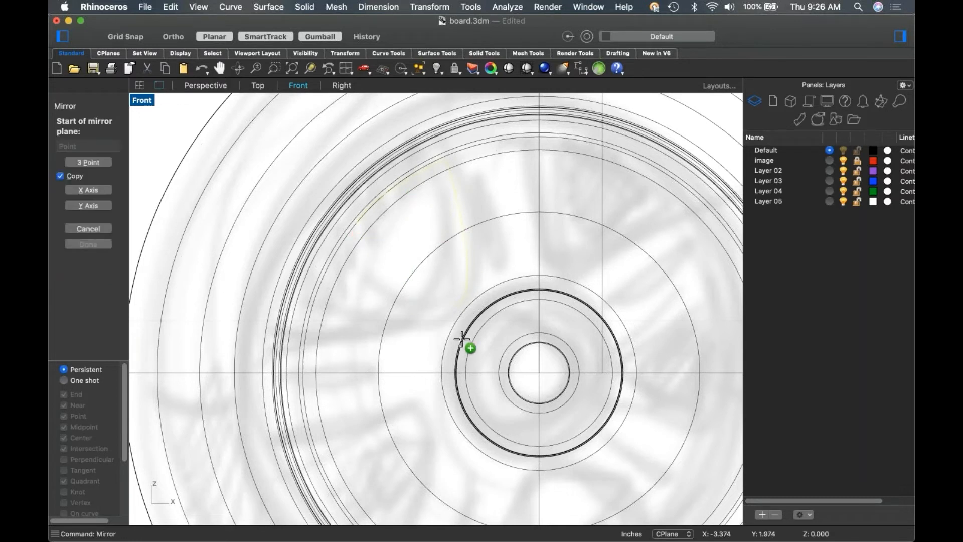
left_click(455, 308)
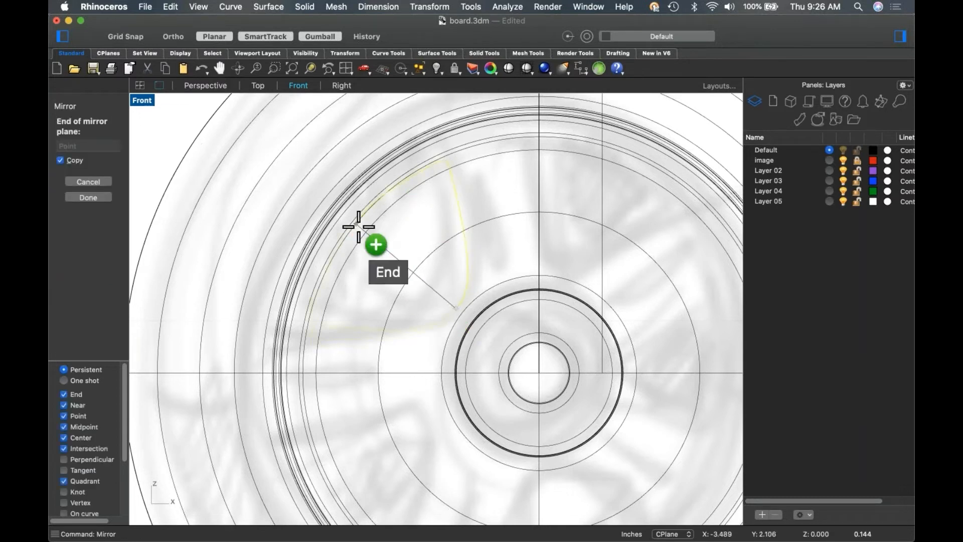
left_click(362, 223)
key("Escape")
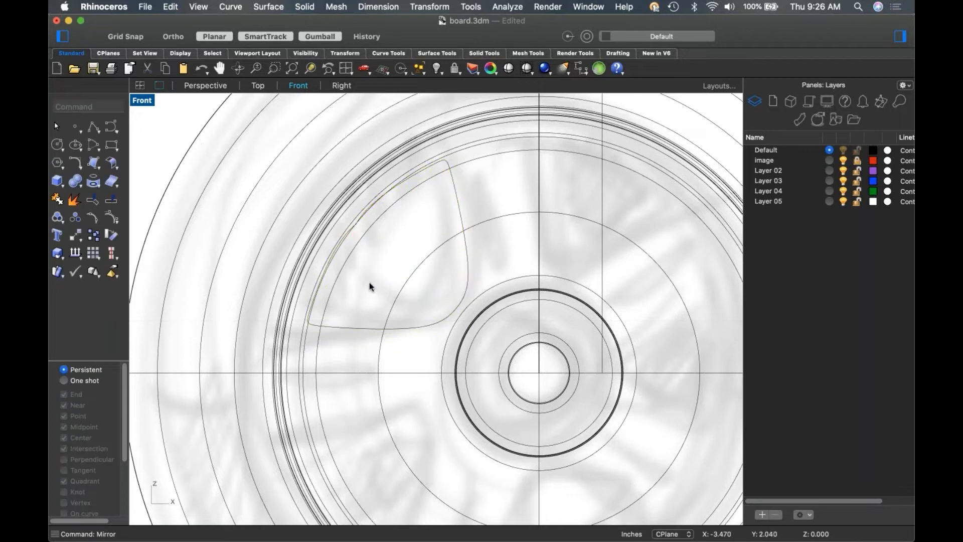
Match the two outline curves where they meet near the hub, using Tangency continuity, preserved Position at the other end, and averaged curves.
type("Match")
key("Return")
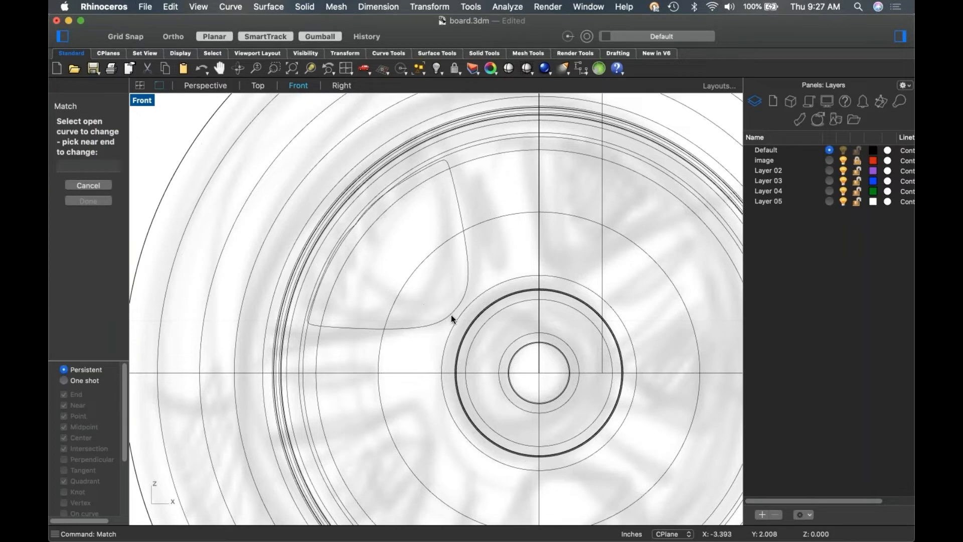
left_click(452, 315)
left_click(459, 303)
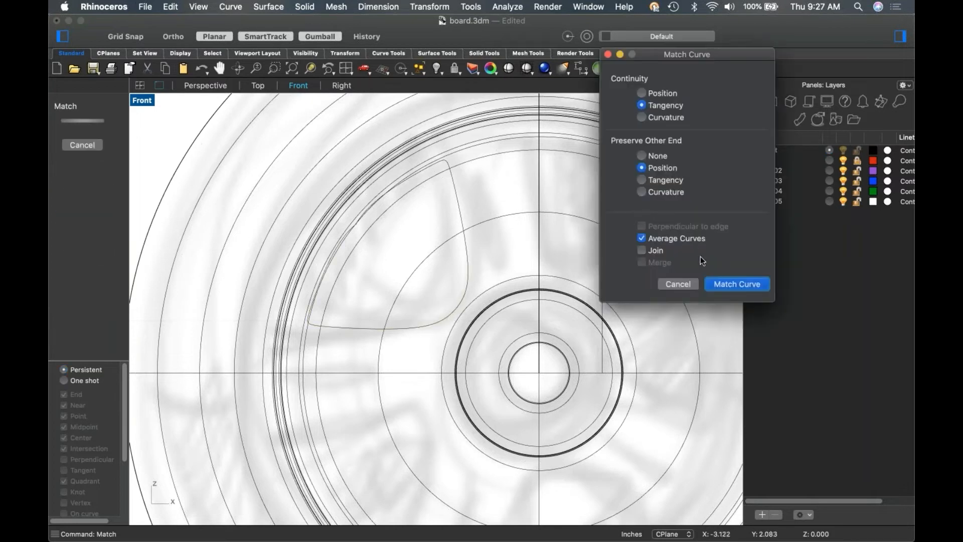
left_click(739, 287)
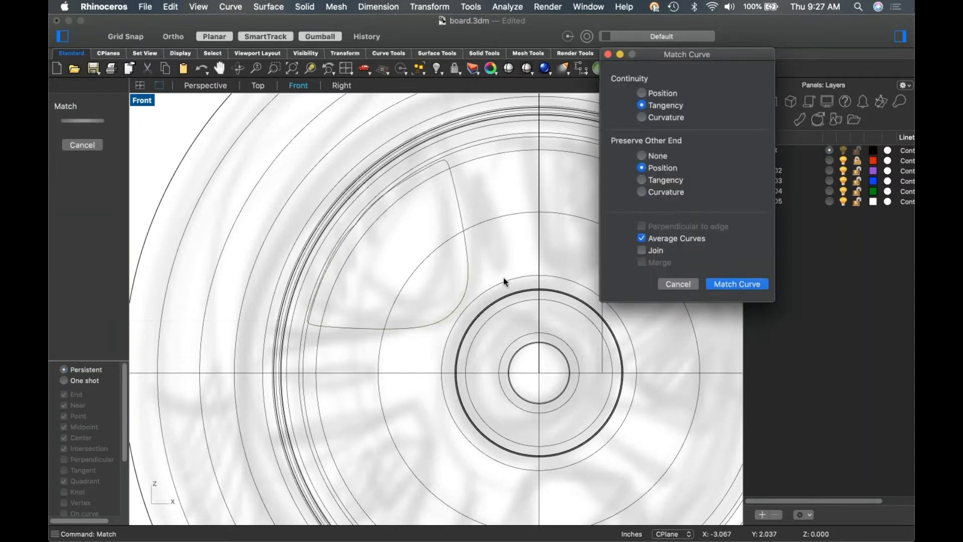
Match the two outline curves where they meet near the rim with Tangency continuity and averaged curves.
right_click(362, 217)
left_click(372, 223)
scroll(362, 226, "up", 5)
left_click(329, 233)
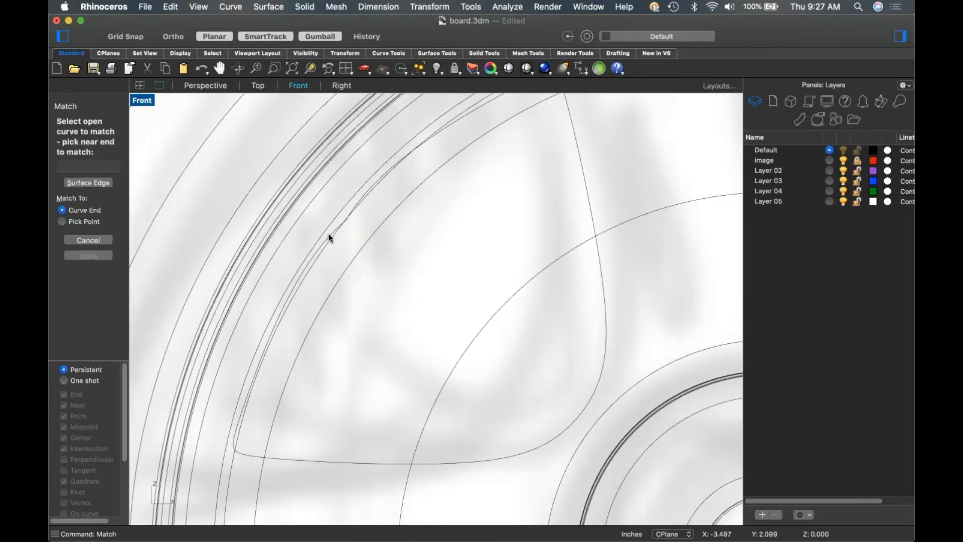
left_click(368, 193)
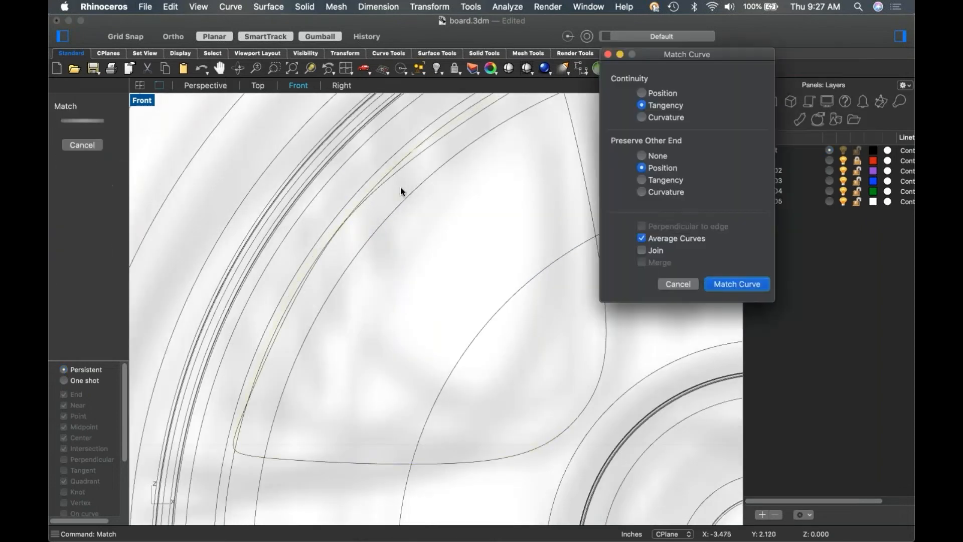
left_click(730, 284)
scroll(438, 230, "down", 4)
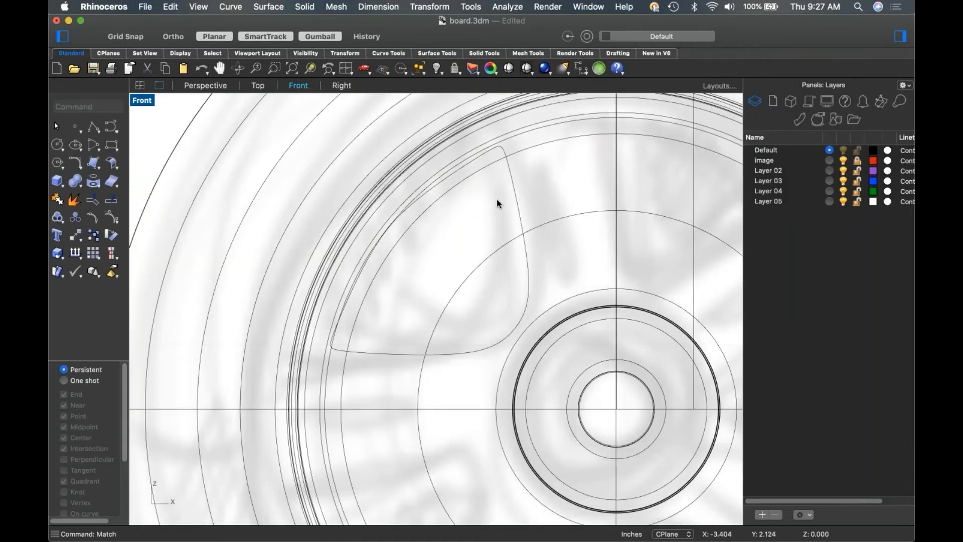
Join the two mirrored curves into a single closed spoke-opening outline.
left_click(512, 191)
type("join")
key("Return")
scroll(399, 355, "down", 3)
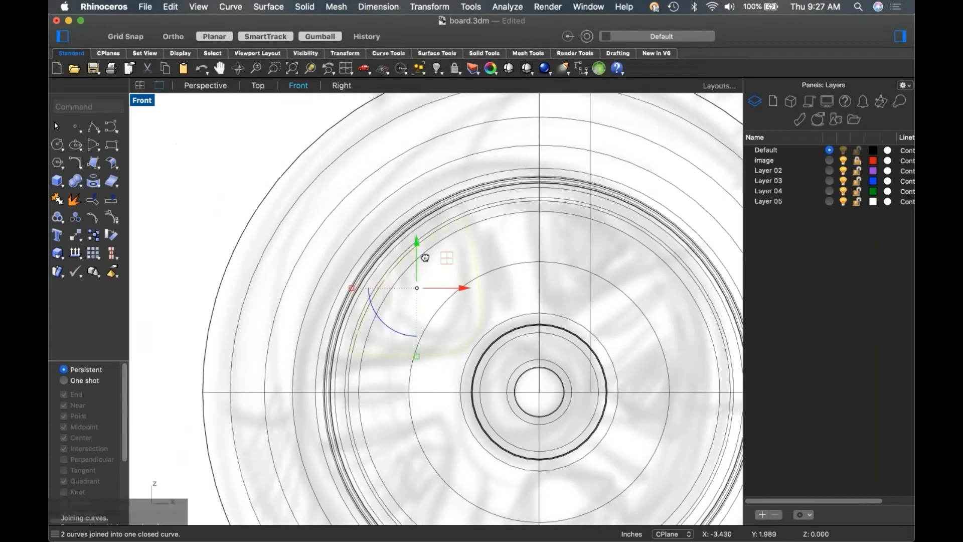
In the Top view, move the closed outline in negative Y to the front of the wheel, and return to the Front view.
type("top")
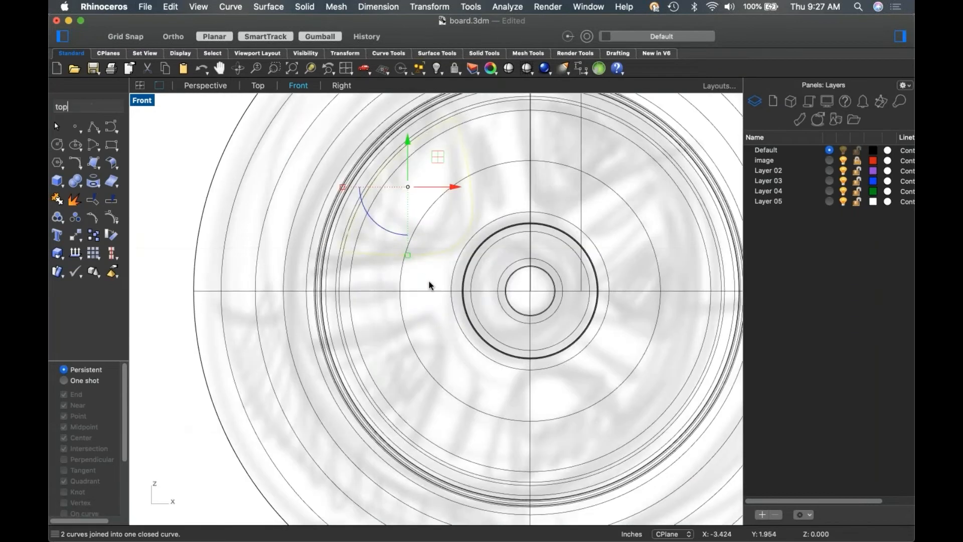
key("Return")
scroll(401, 298, "down", 6)
right_click_drag(415, 360, 427, 272)
scroll(429, 325, "down", 5)
left_click_drag(425, 237, 435, 360)
type("front")
key("Return")
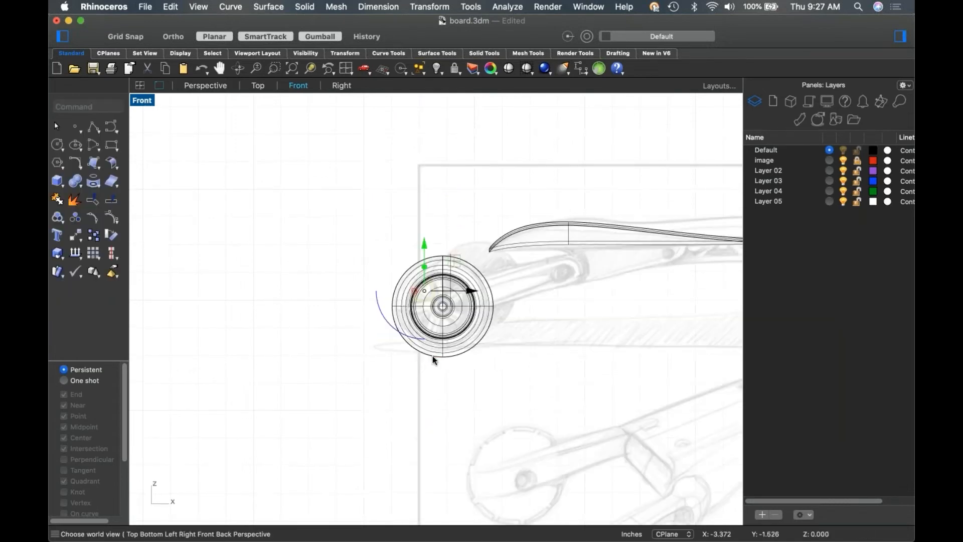
Display the Front view as shaded so the outline can be judged against the solid wheel, and clear the selection.
scroll(437, 350, "up", 4)
middle_click(440, 348)
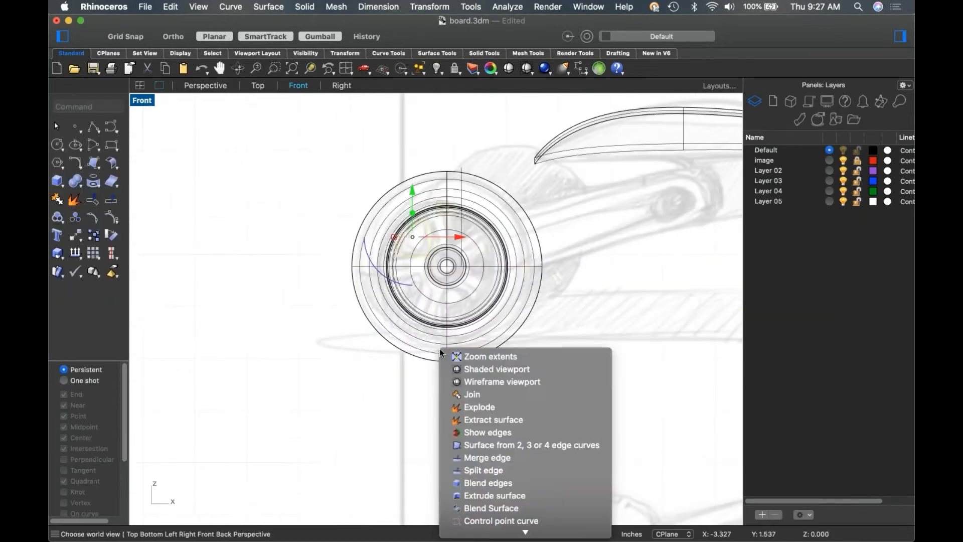
left_click(469, 369)
scroll(423, 249, "up", 4)
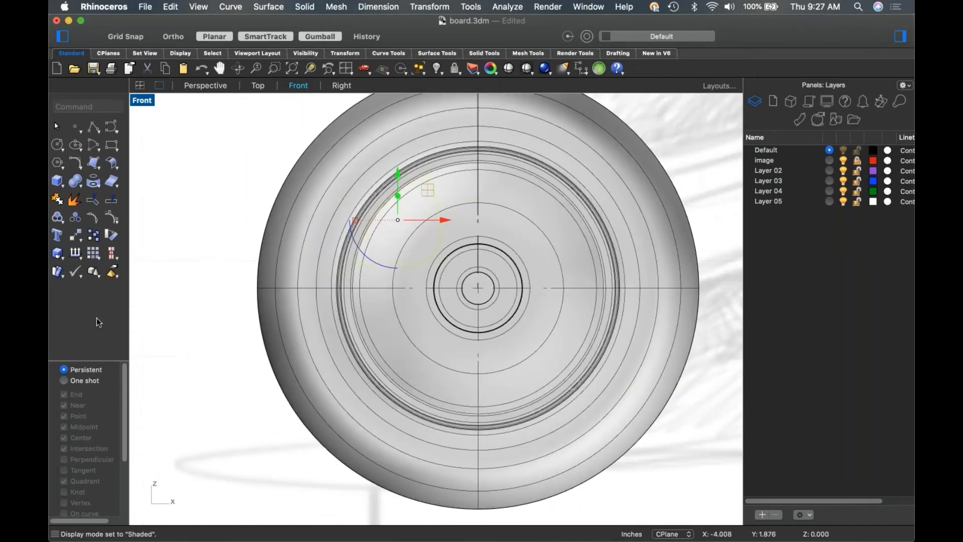
key("Escape")
Scale the spoke-opening outline down slightly and uniformly, and shift it to sit within the wheel's inner face.
scroll(415, 242, "up", 3)
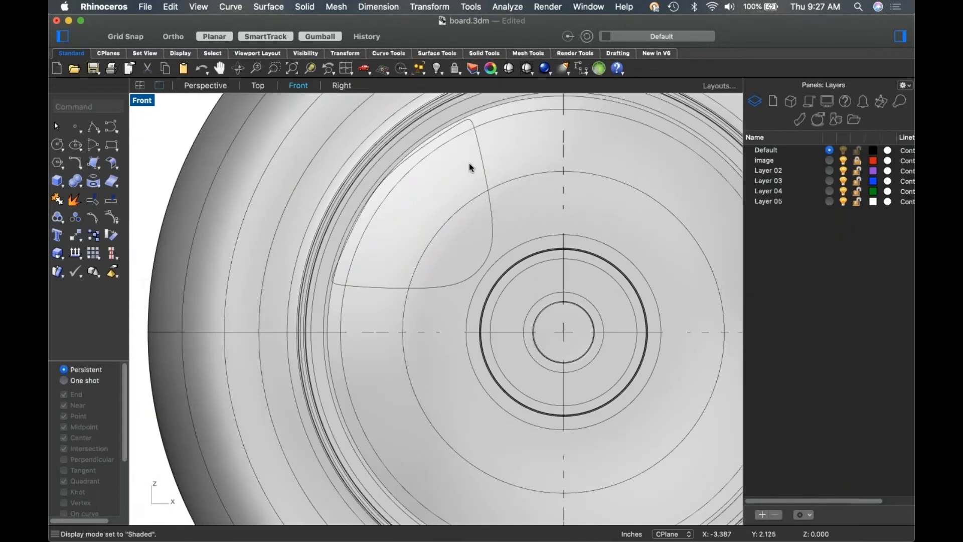
left_click(462, 281)
left_click_drag(334, 206, 344, 206)
left_click_drag(437, 175, 433, 219)
left_click(172, 168)
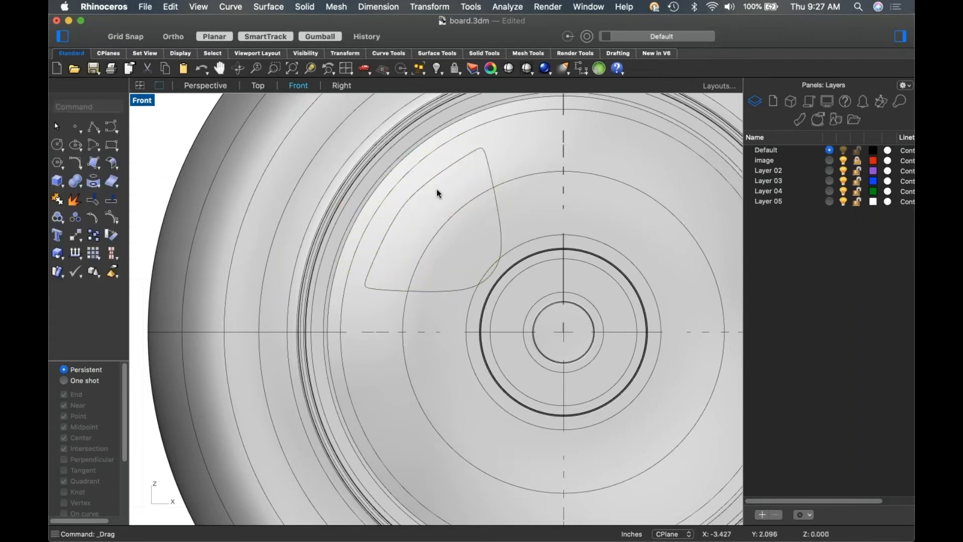
Show the outline's control points and spread the two points beside the rim-side midpoint farther apart along the edge to reshape it.
left_click(439, 176)
right_click(437, 206)
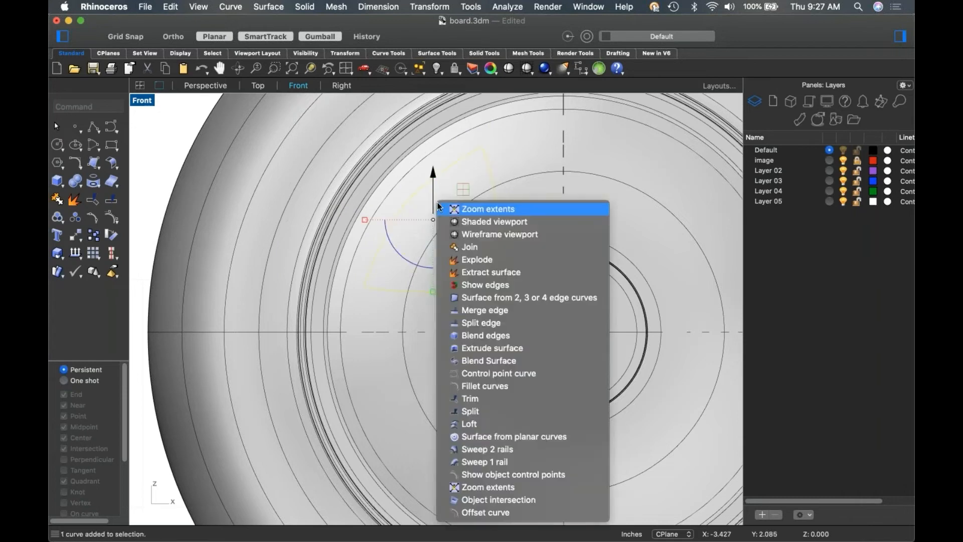
left_click(113, 214)
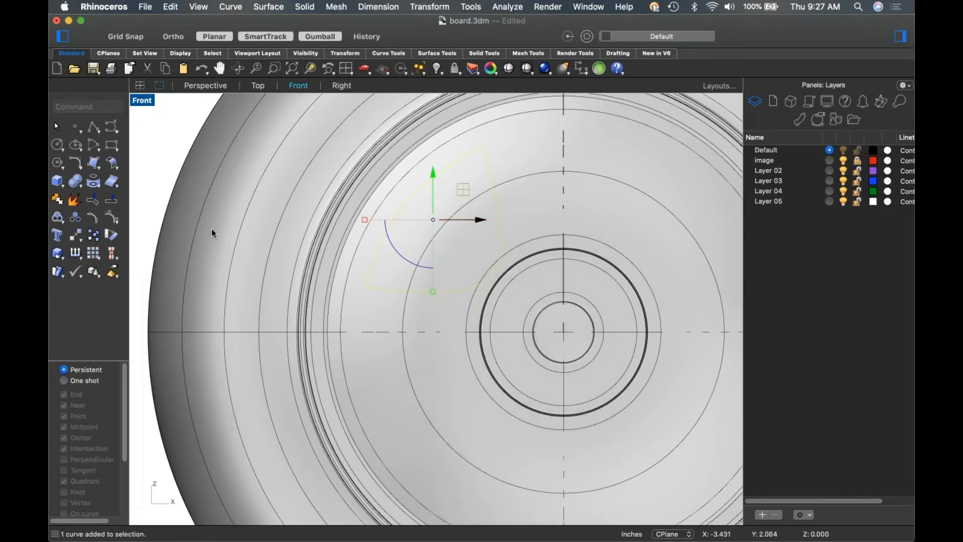
left_click(108, 219)
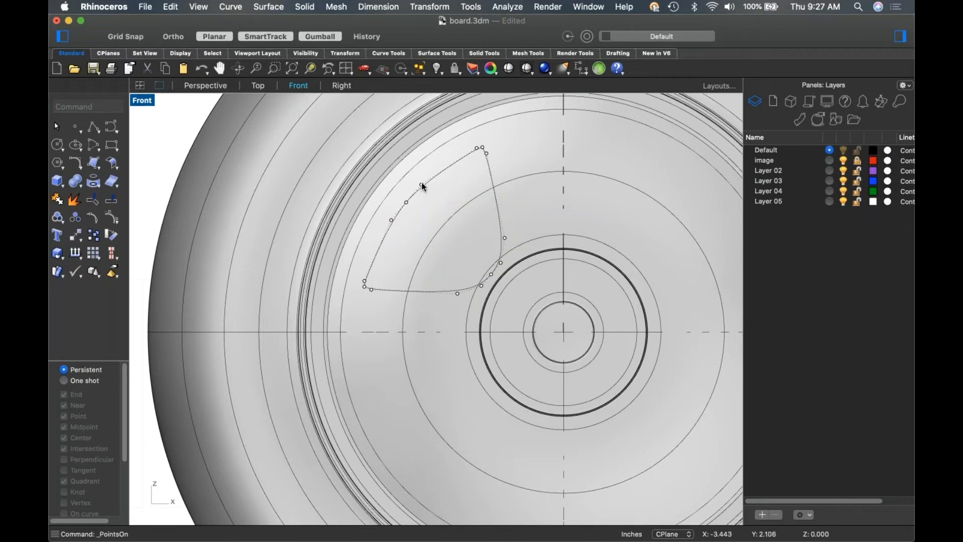
left_click_drag(422, 184, 446, 161)
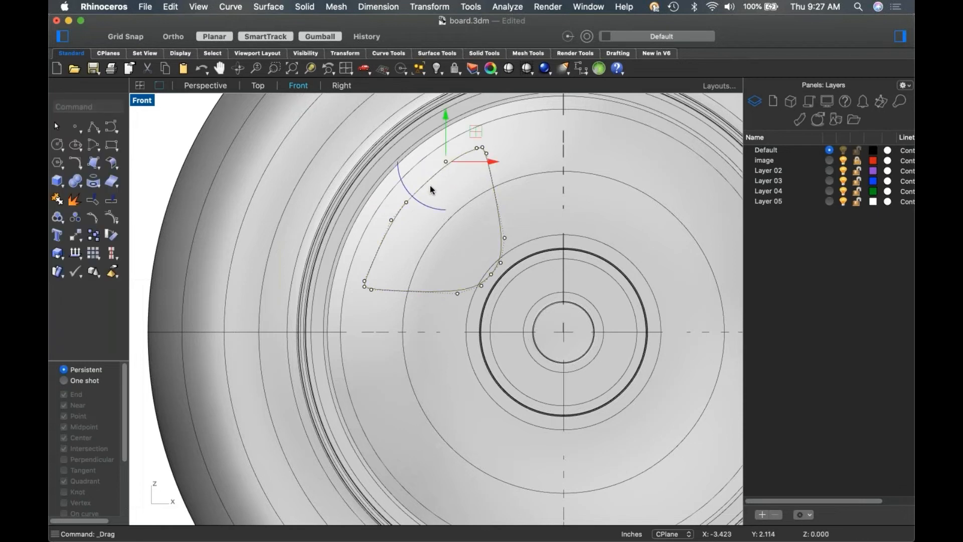
left_click_drag(390, 219, 376, 251)
left_click(171, 158)
scroll(407, 213, "up", 3)
left_click(411, 194)
key("Escape")
scroll(420, 213, "down", 3)
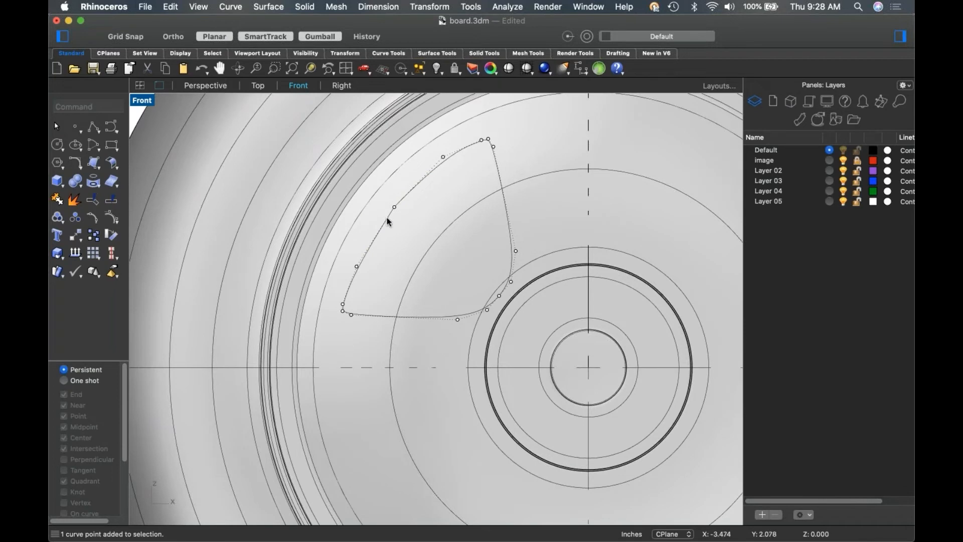
Explode the reshaped outline and match its two curves again at the rim-side midpoint with Tangency continuity and averaged curves.
left_click(394, 208)
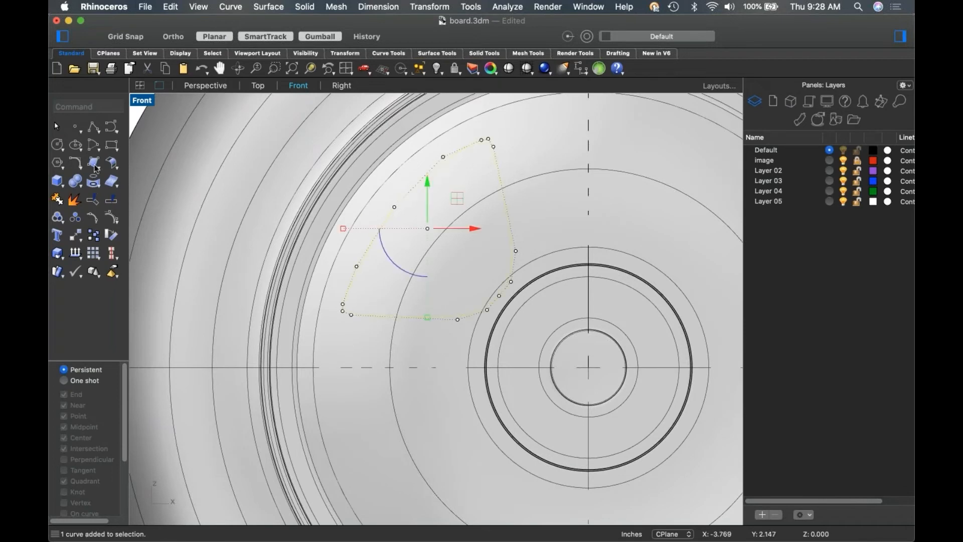
left_click(74, 199)
type("match")
key("Return")
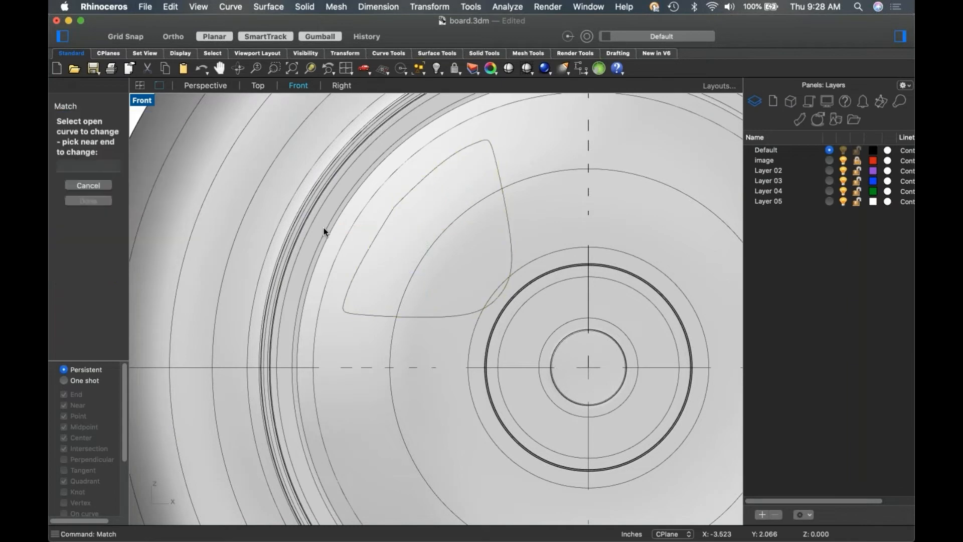
left_click(389, 215)
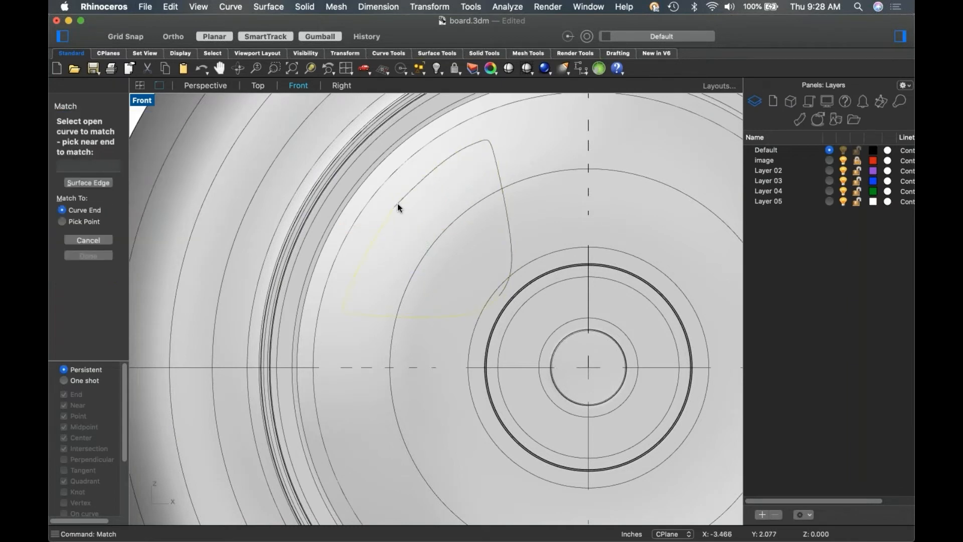
left_click(405, 197)
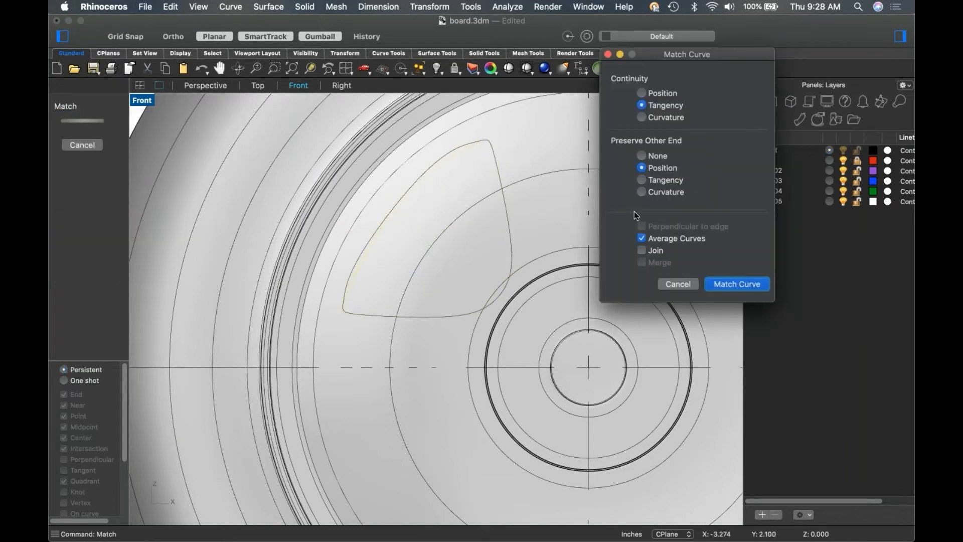
left_click(736, 284)
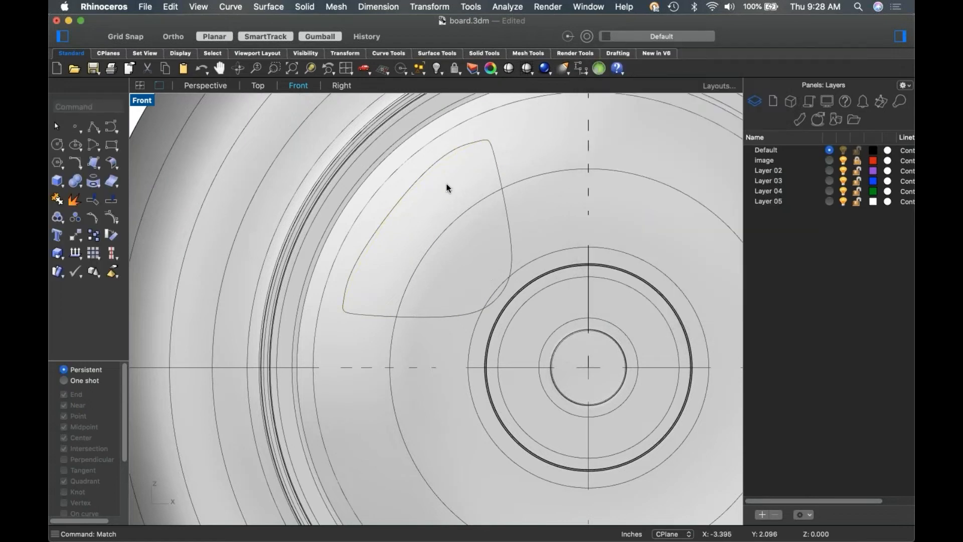
Show the control points of both curves that form the spoke-opening outline.
left_click(112, 217)
left_click(385, 223)
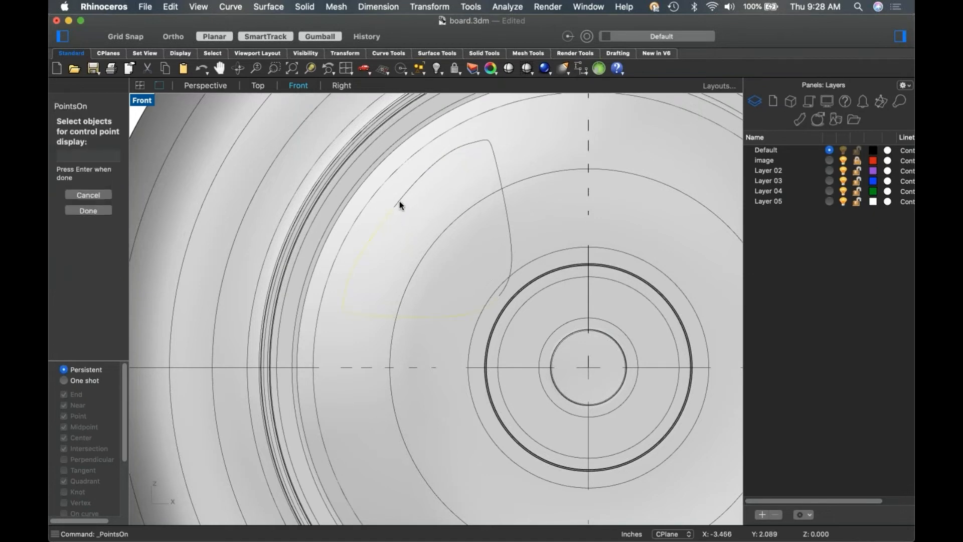
middle_click(414, 212)
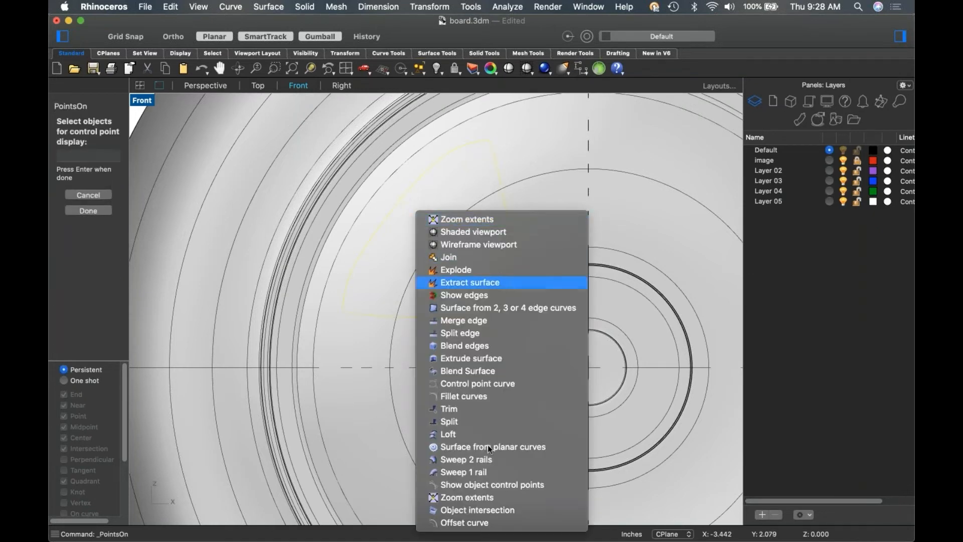
left_click(312, 332)
right_click(367, 313)
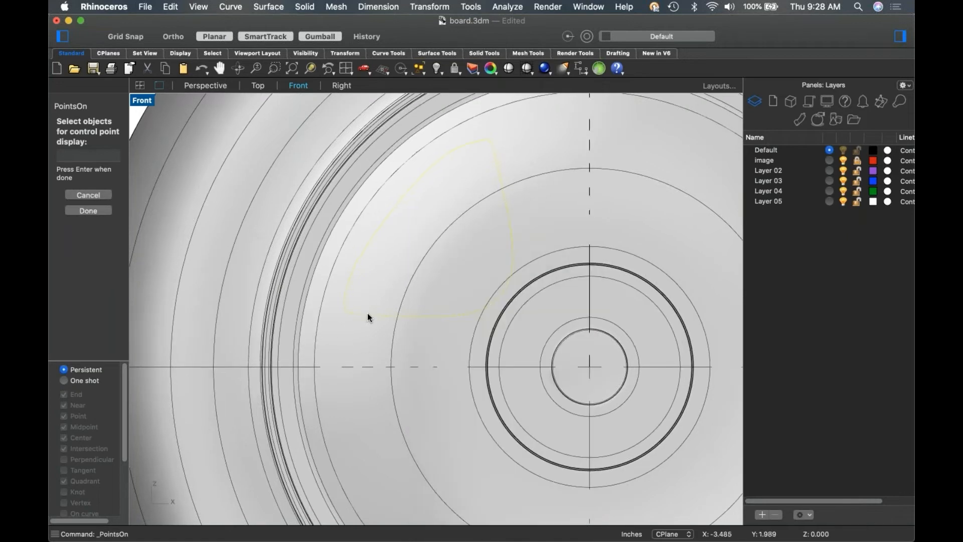
Display the Front view as wireframe and move the outline's rim-side midpoint control point slightly outward toward the rim.
left_click(396, 209)
left_click(450, 224)
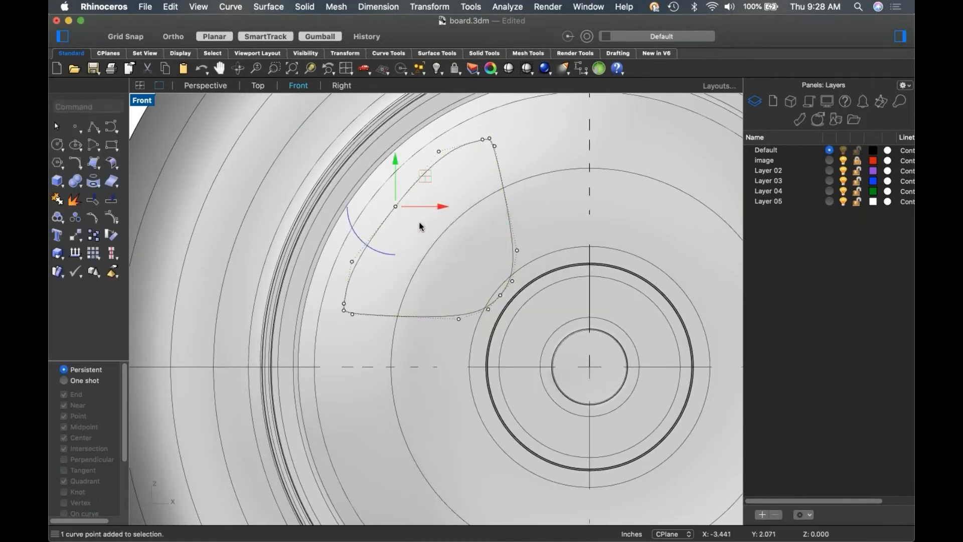
middle_click(417, 222)
left_click(458, 254)
scroll(408, 218, "up", 5)
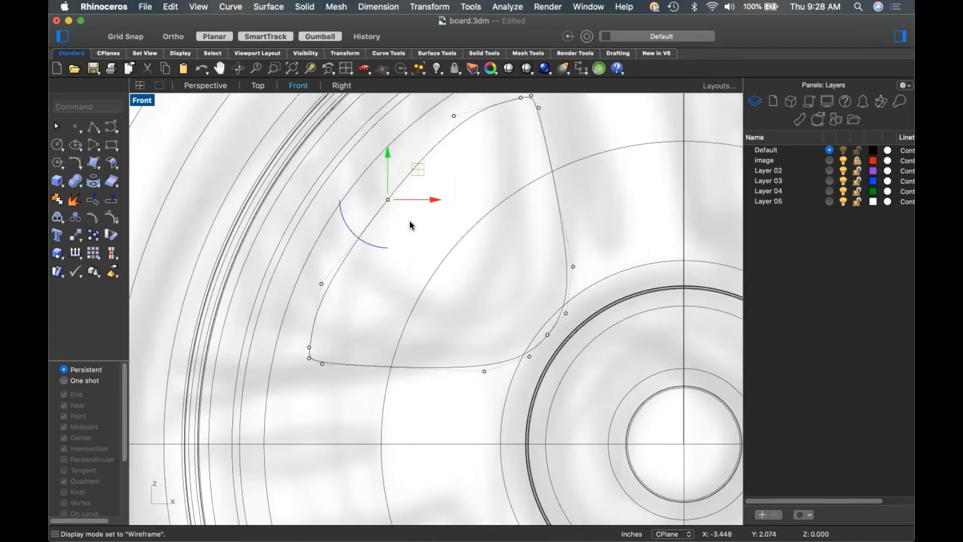
scroll(407, 204, "down", 5)
left_click_drag(390, 206, 384, 201)
left_click(444, 192)
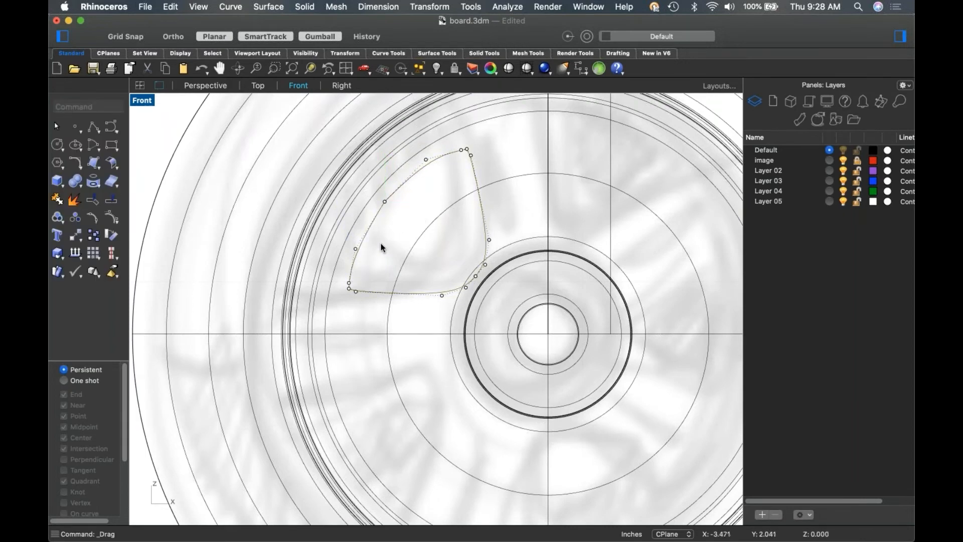
Match the outline's two curves at the moved rim-side midpoint with Tangency continuity, Position preserved at the other end, and averaged curves.
type("Match")
key("Return")
left_click(369, 221)
left_click(390, 195)
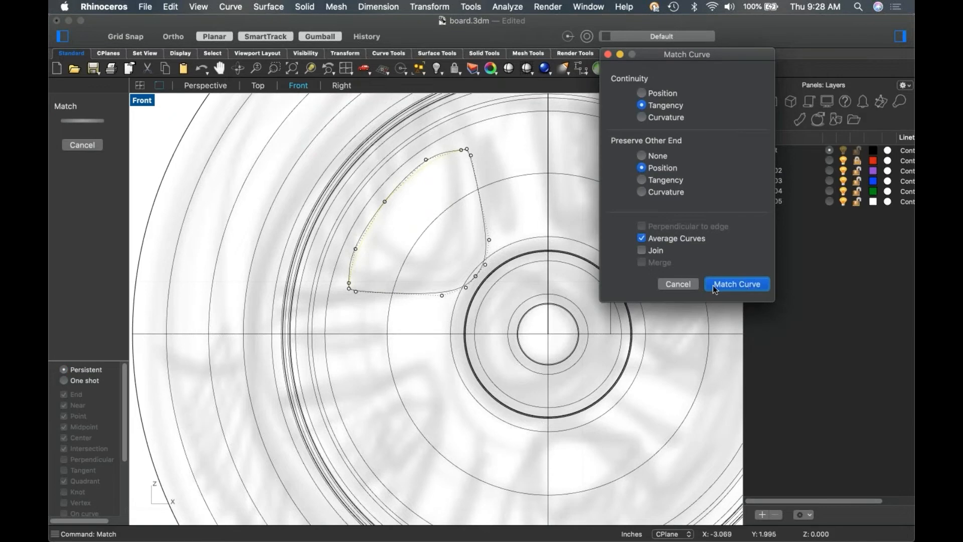
left_click(735, 284)
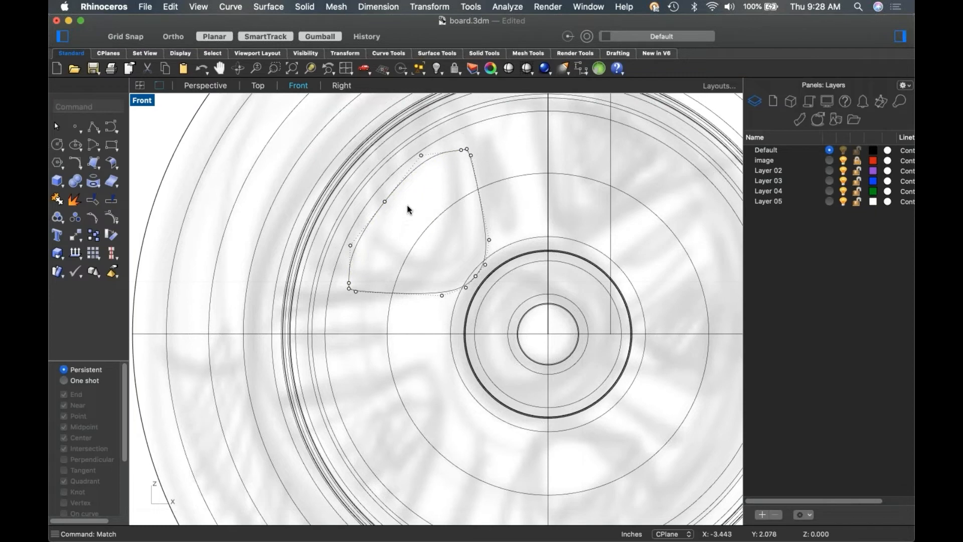
Move the two control points flanking the rim-side midpoint inward to flatten the outline's bulging rim-side edge.
left_click_drag(350, 248, 364, 229)
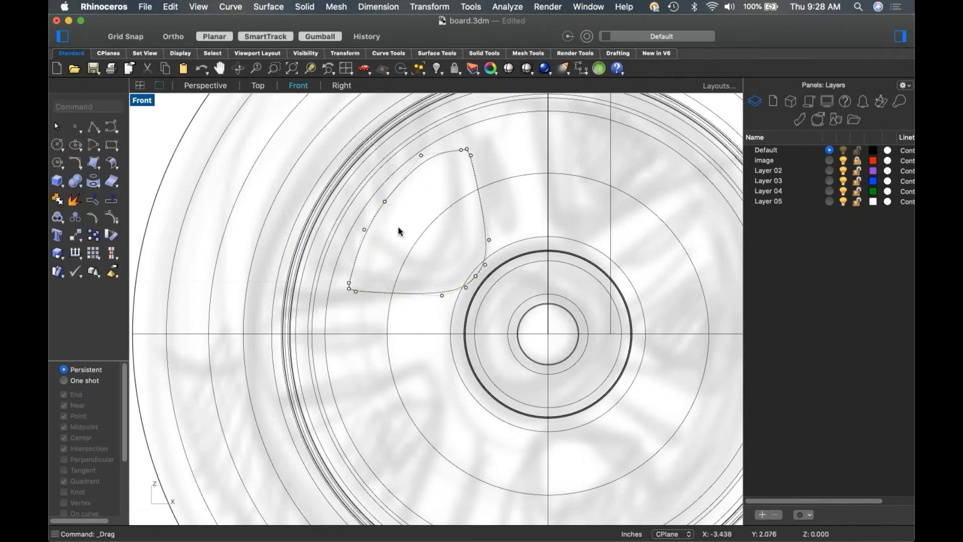
left_click_drag(421, 155, 424, 165)
left_click(431, 208)
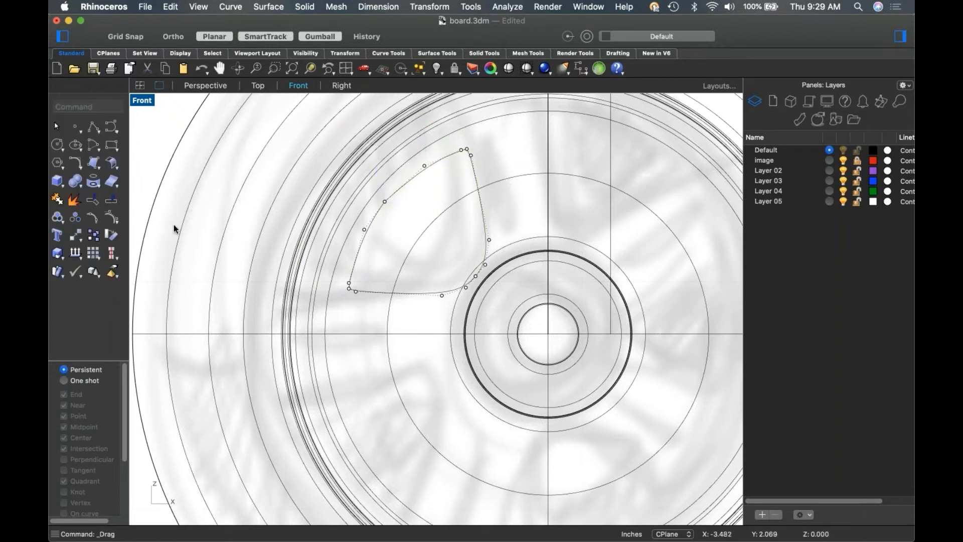
Draw a circle centred on the wheel hub, running just inside the outline's rim-side midpoint and close to its two outer corners.
left_click(57, 145)
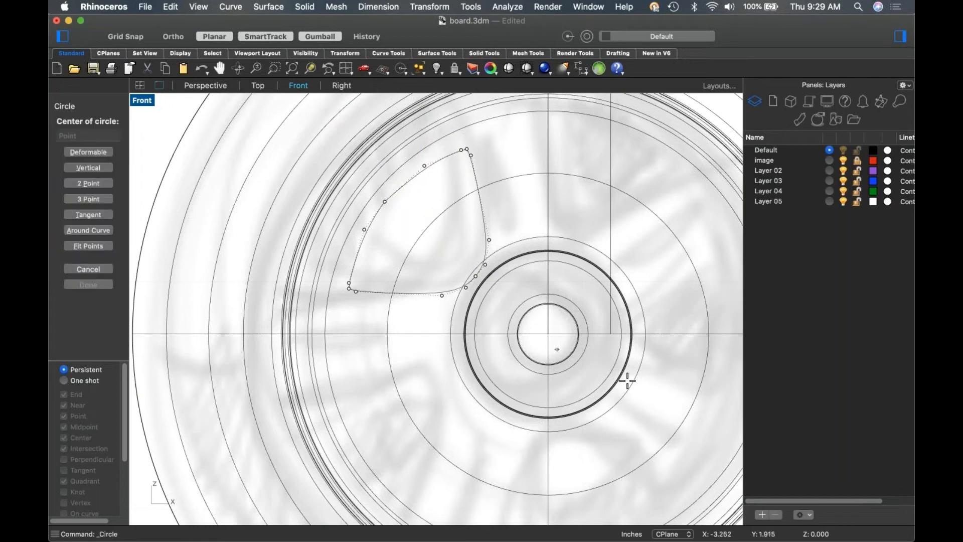
left_click(548, 334)
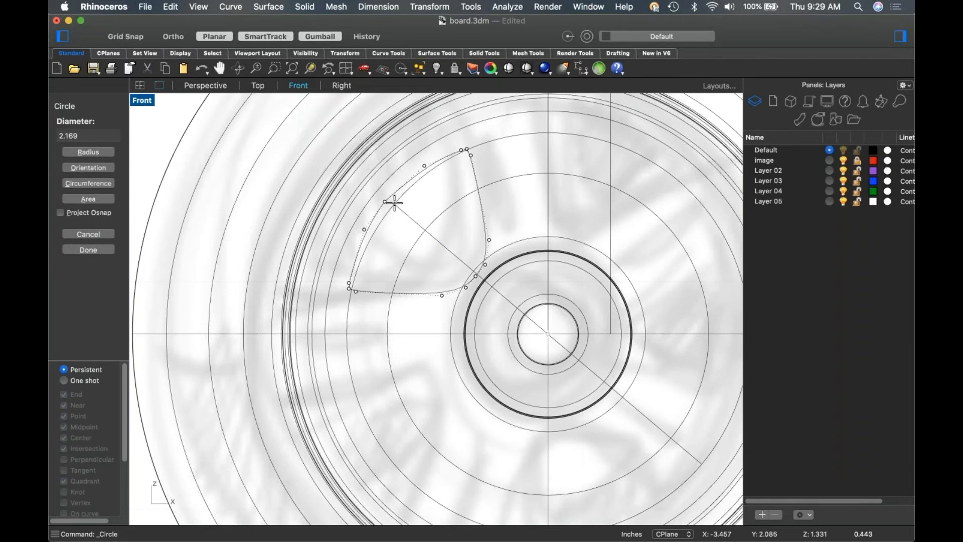
left_click(395, 203)
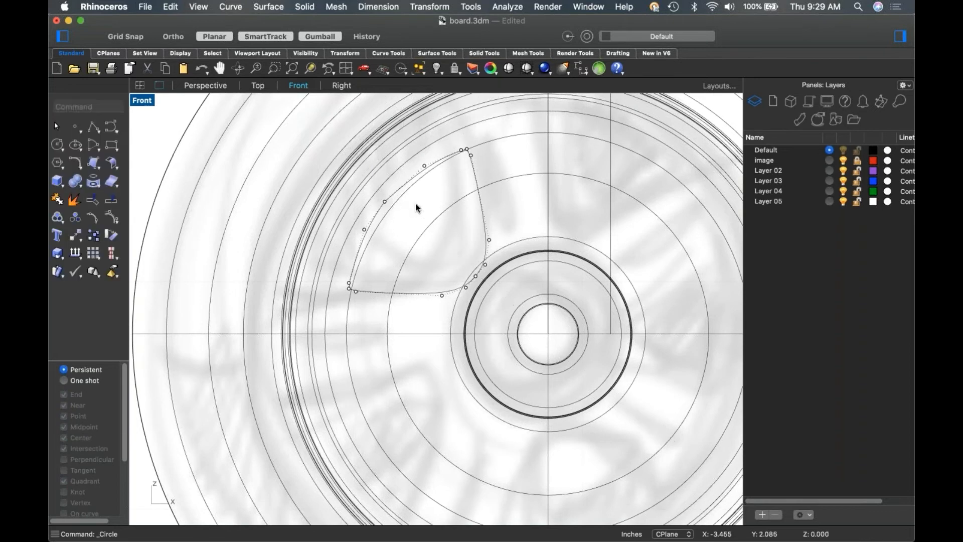
Trim away both halves of the outline's rim-side edge using the new circle as the cutting object.
left_click(394, 210)
type("trim")
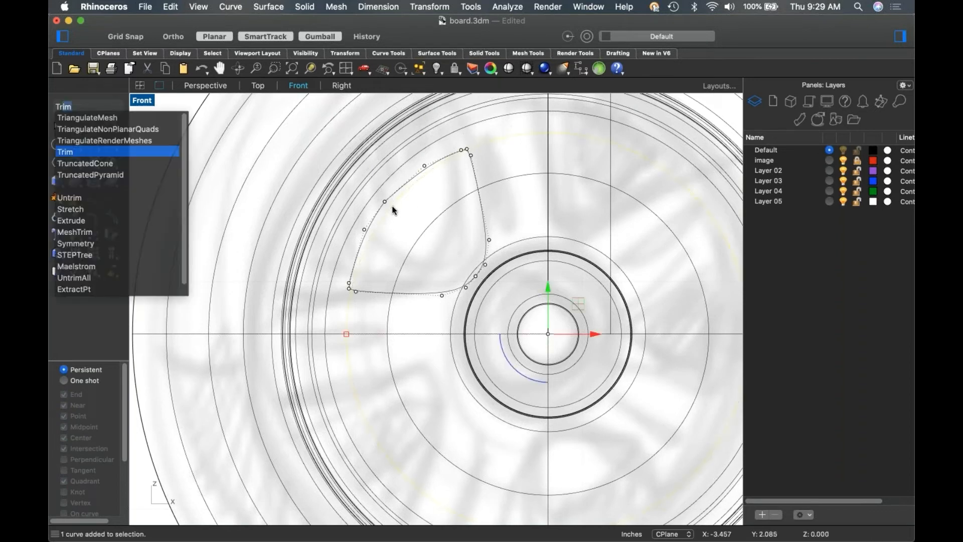
key("Return")
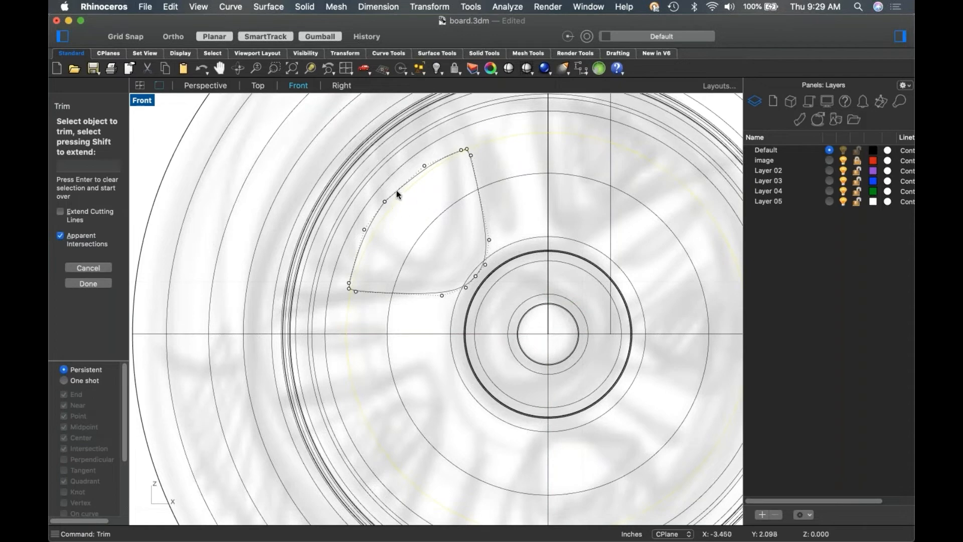
left_click(401, 194)
left_click(380, 214)
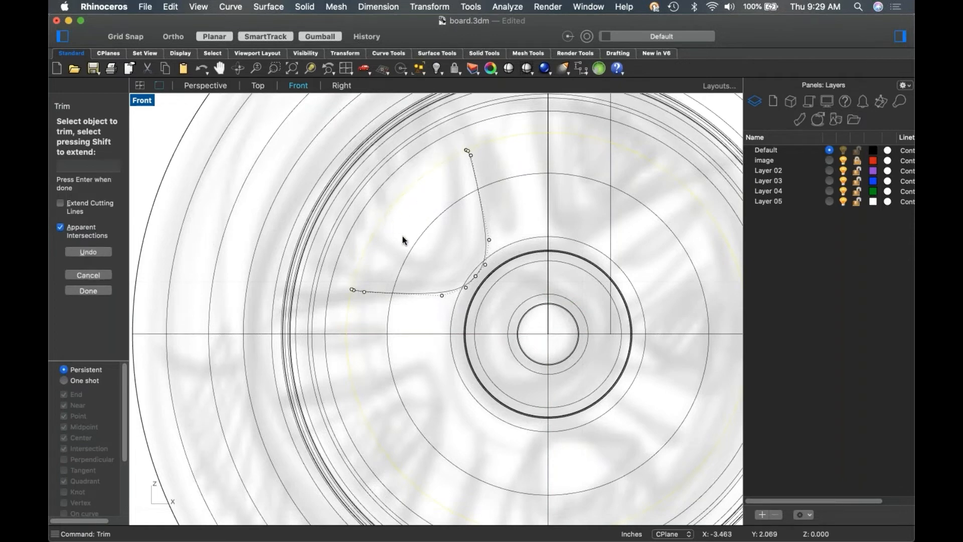
key("Return")
Trim the circle with the outline's two side curves, keeping only the arc that closes the spoke opening at the rim.
left_click(373, 290)
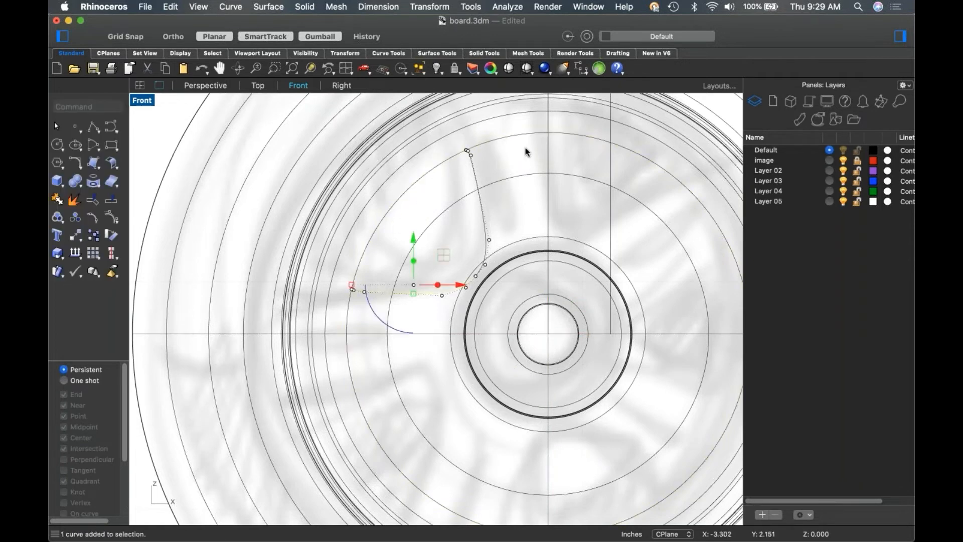
left_click(482, 206, "shift")
type("trim")
key("Return")
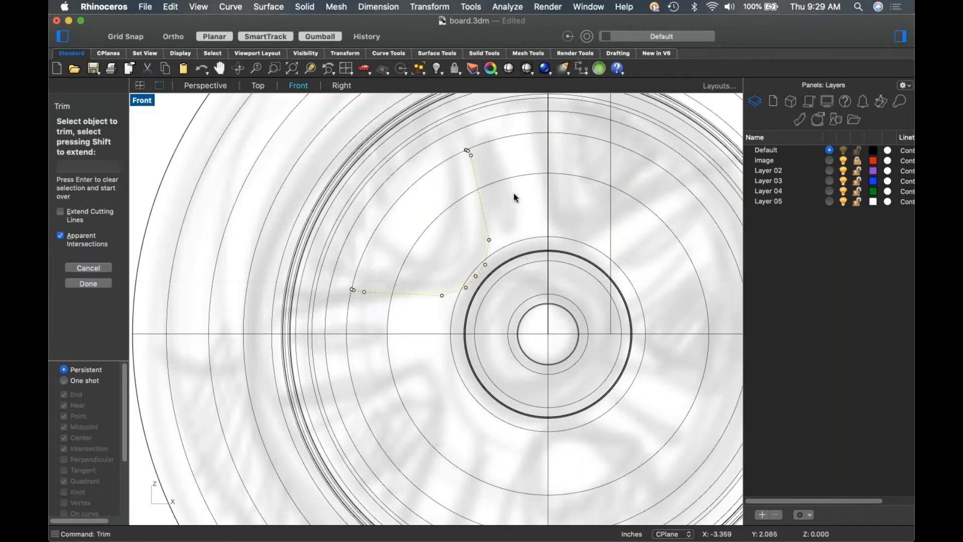
left_click(499, 141)
key("Return")
key("Escape")
scroll(477, 170, "up", 3)
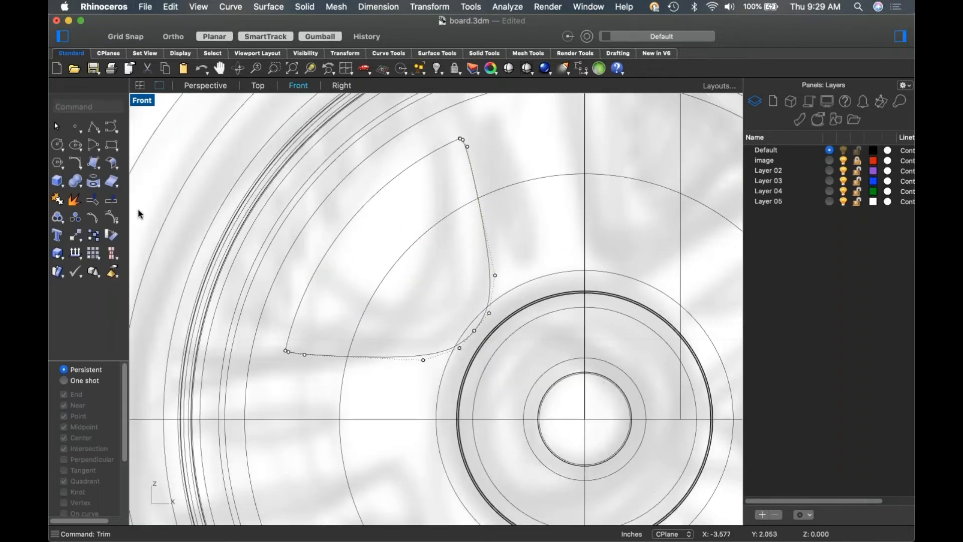
left_click(73, 165)
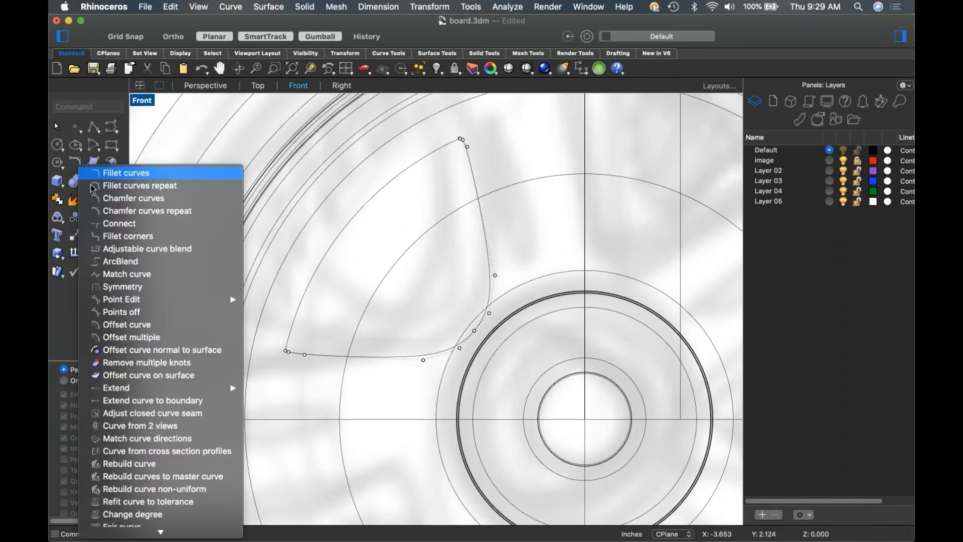
left_click(120, 248)
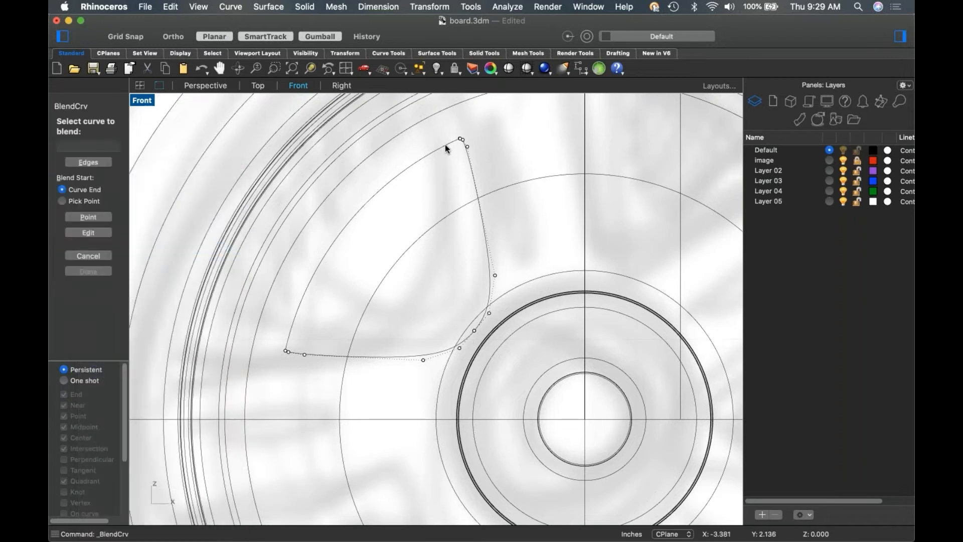
left_click(468, 155)
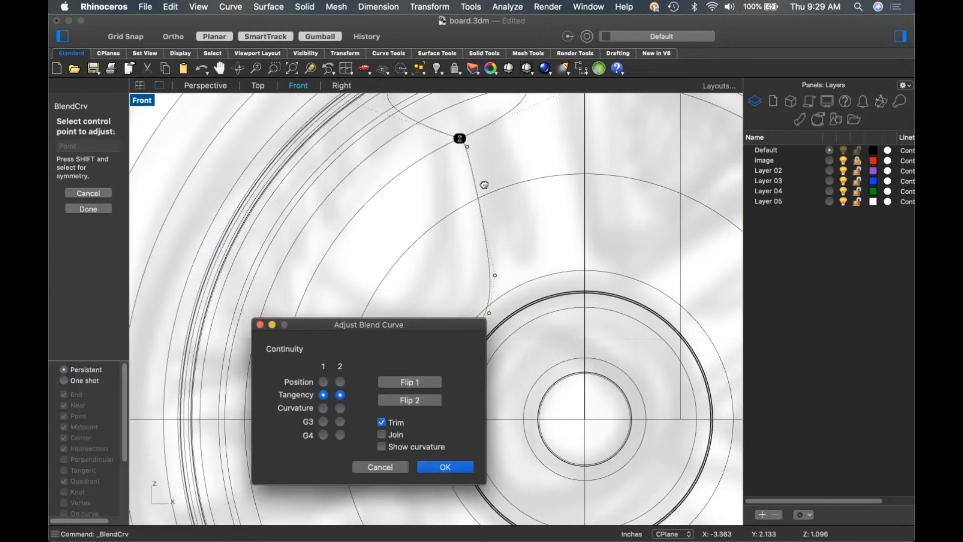
scroll(461, 165, "up", 5)
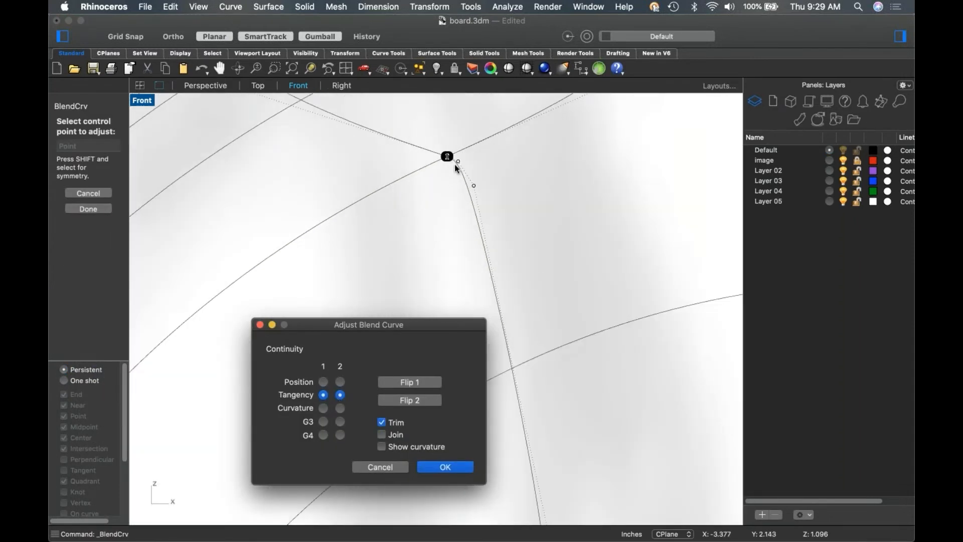
scroll(450, 165, "up", 3)
left_click(448, 157)
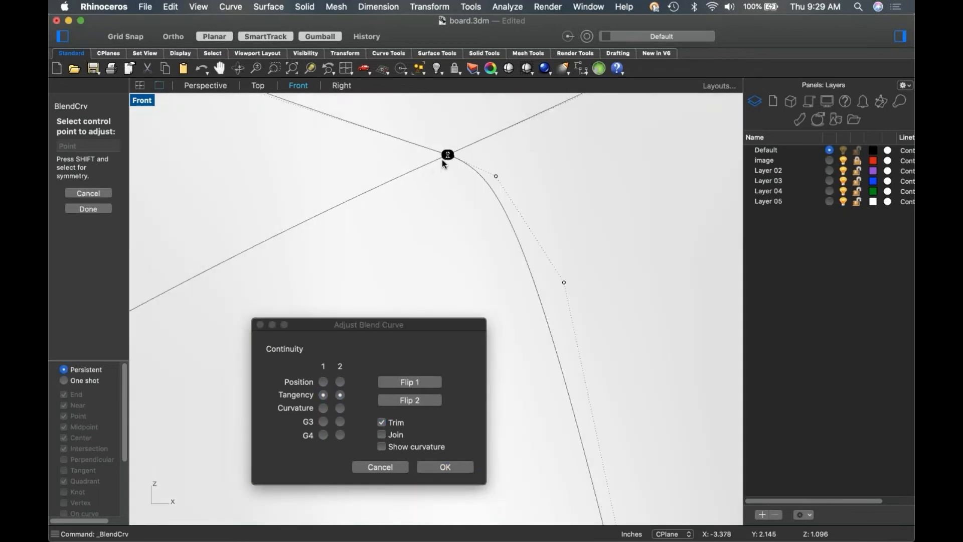
left_click(448, 155)
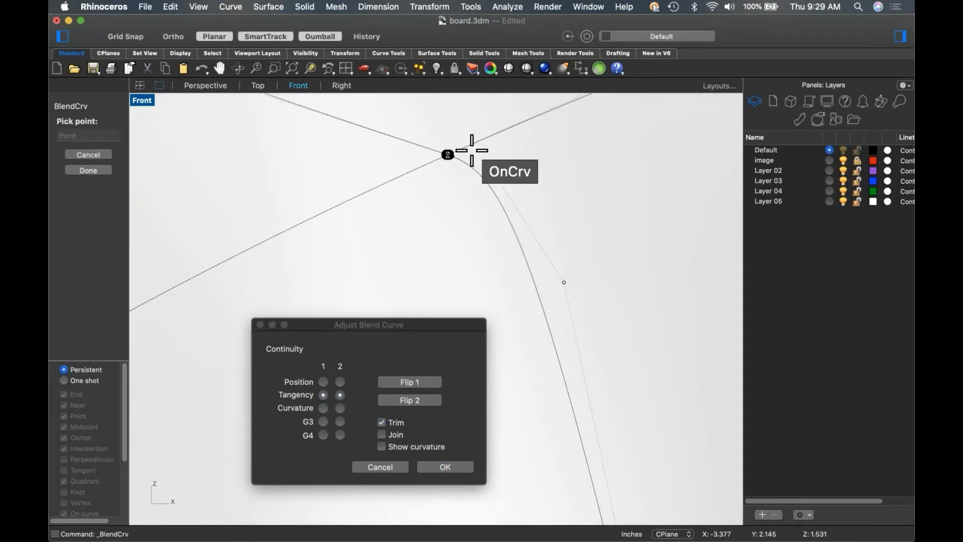
left_click(512, 227)
left_click(447, 155)
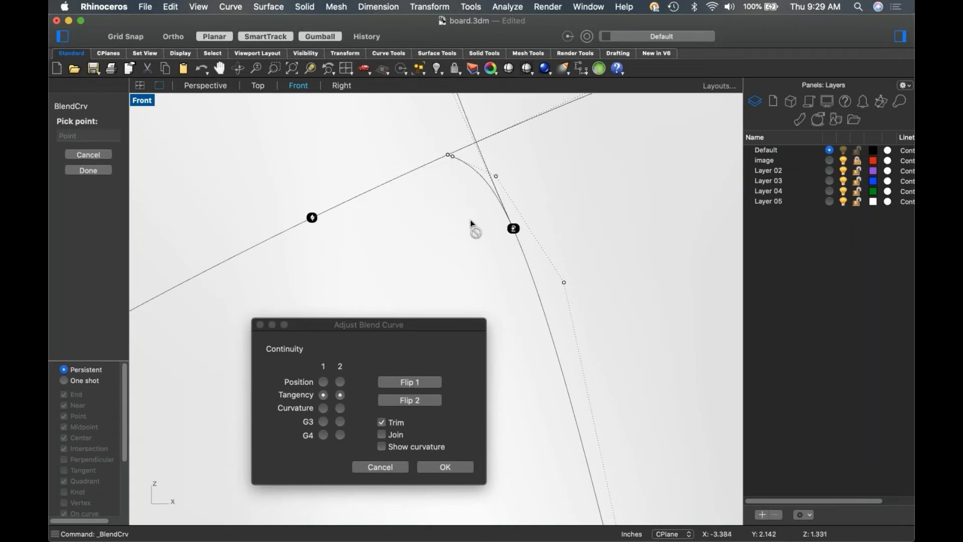
scroll(474, 219, "down", 15)
left_click(461, 229)
scroll(473, 239, "down", 6)
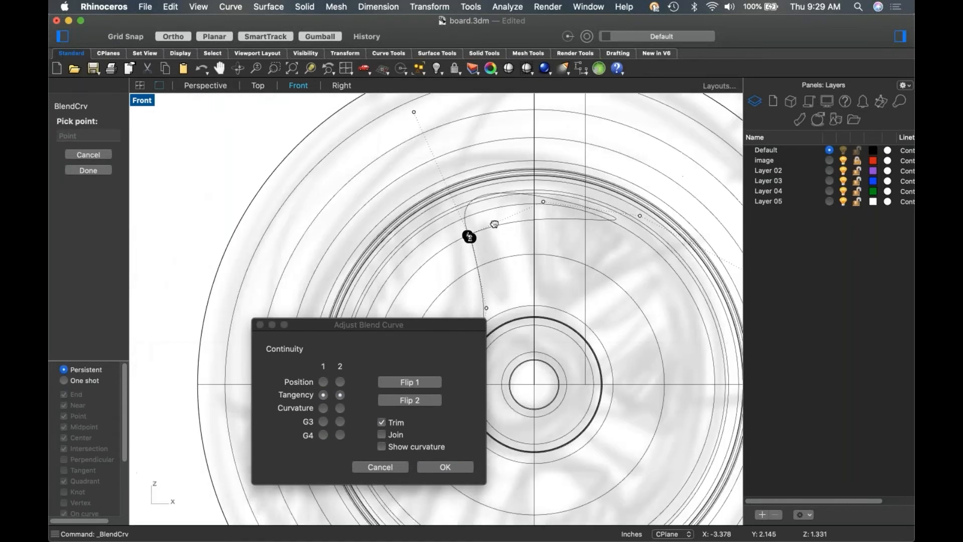
right_click_drag(498, 243, 481, 209)
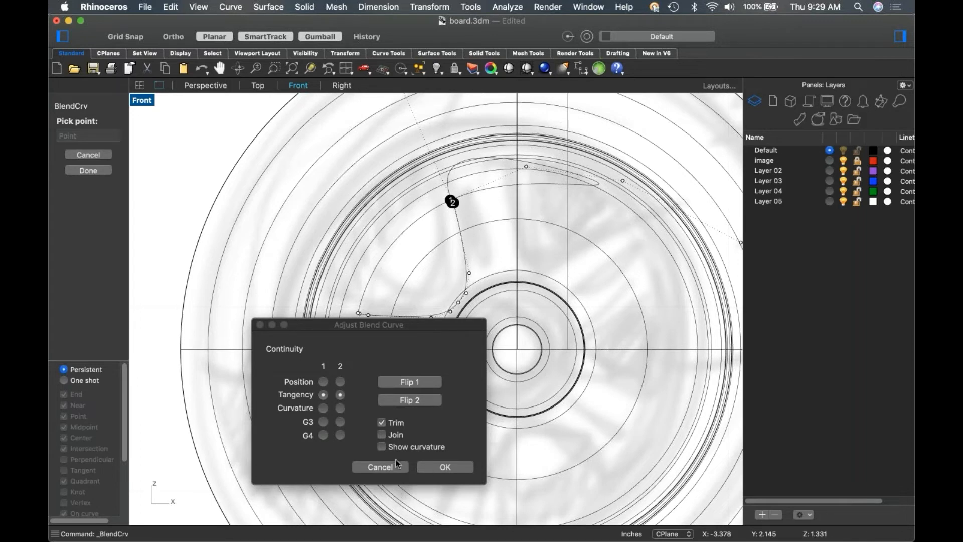
key("Return")
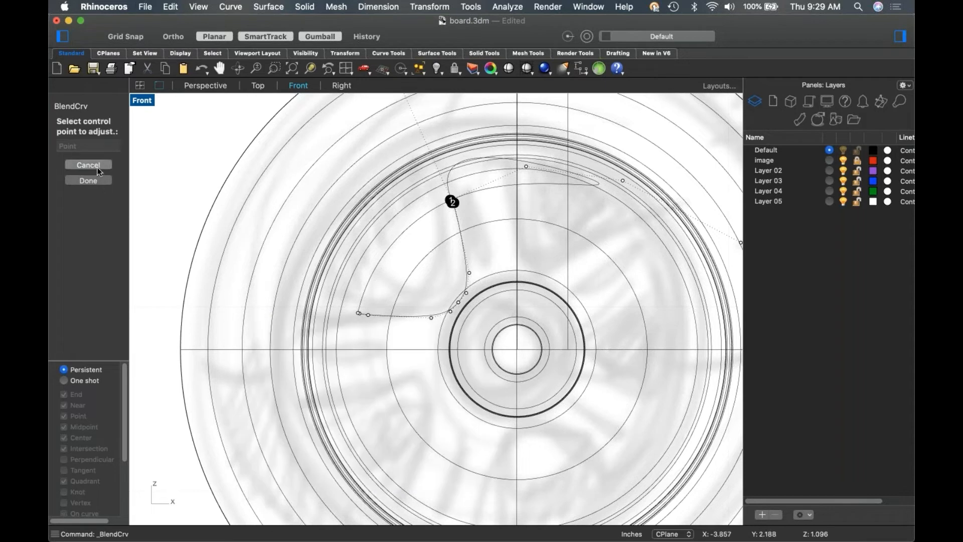
left_click(98, 169)
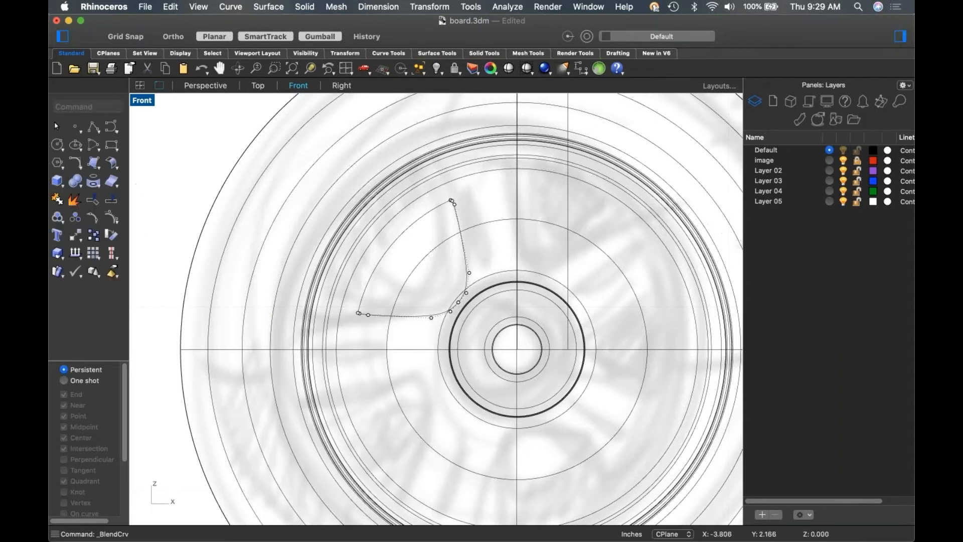
left_click(80, 169)
left_click(135, 253)
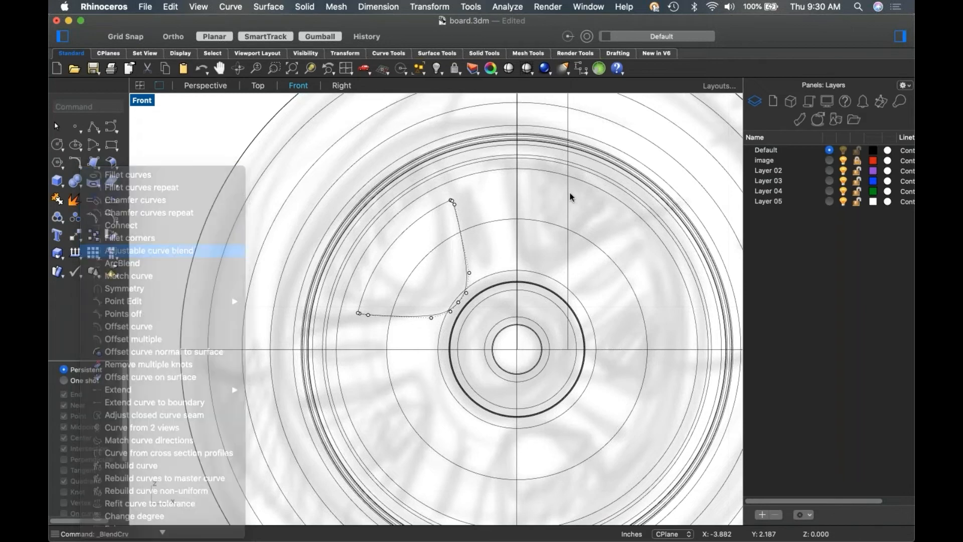
left_click(421, 217)
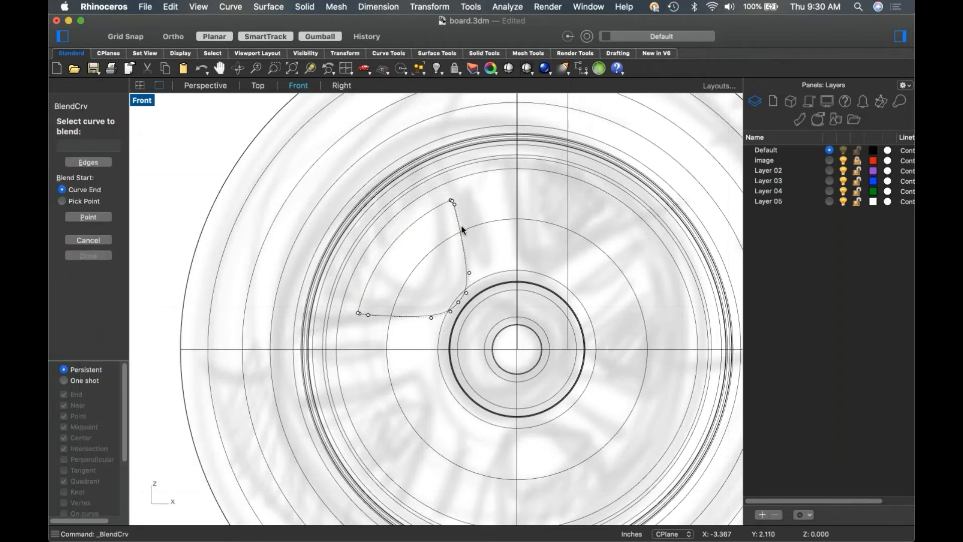
left_click(459, 225)
scroll(480, 206, "up", 5)
left_click_drag(671, 157, 718, 127)
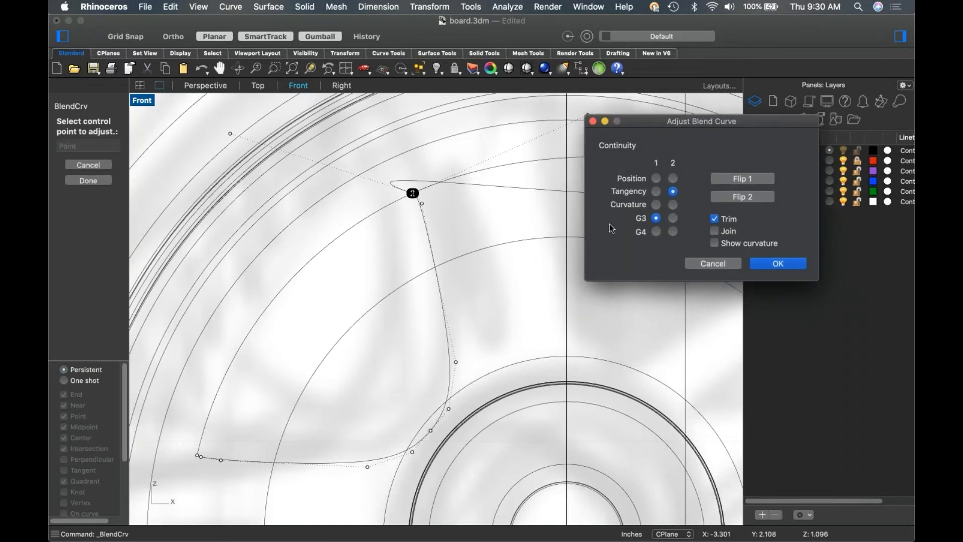
left_click(655, 191)
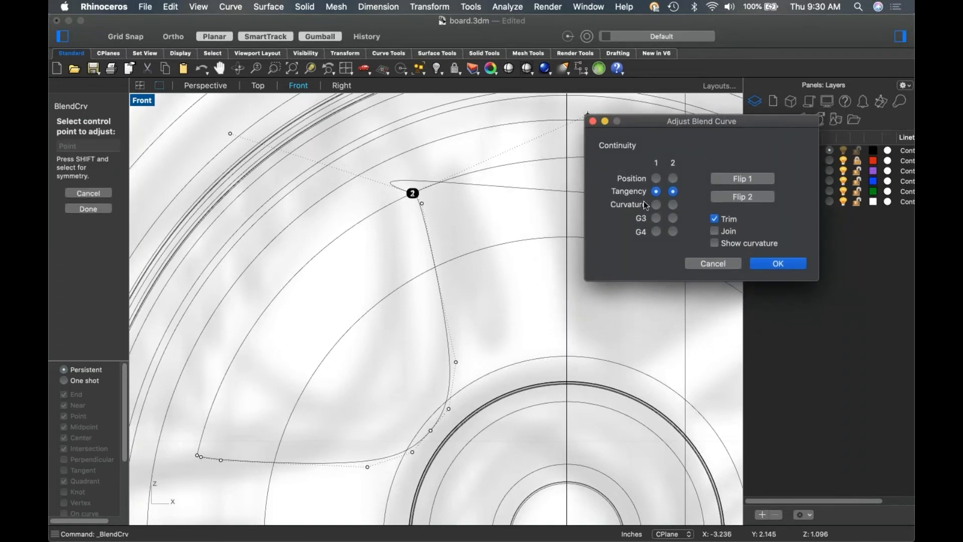
left_click(411, 194)
left_click(412, 194)
left_click(364, 219)
left_click(412, 194)
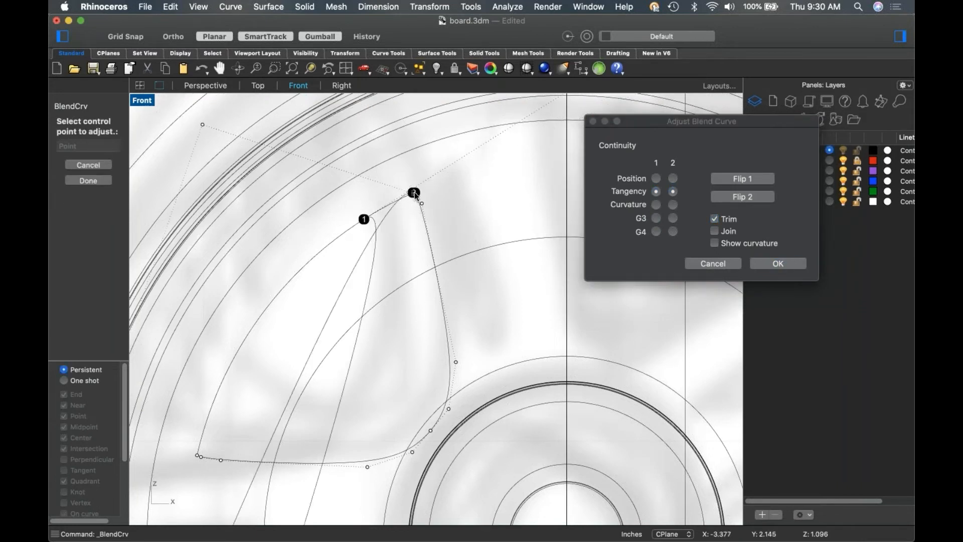
left_click(417, 196)
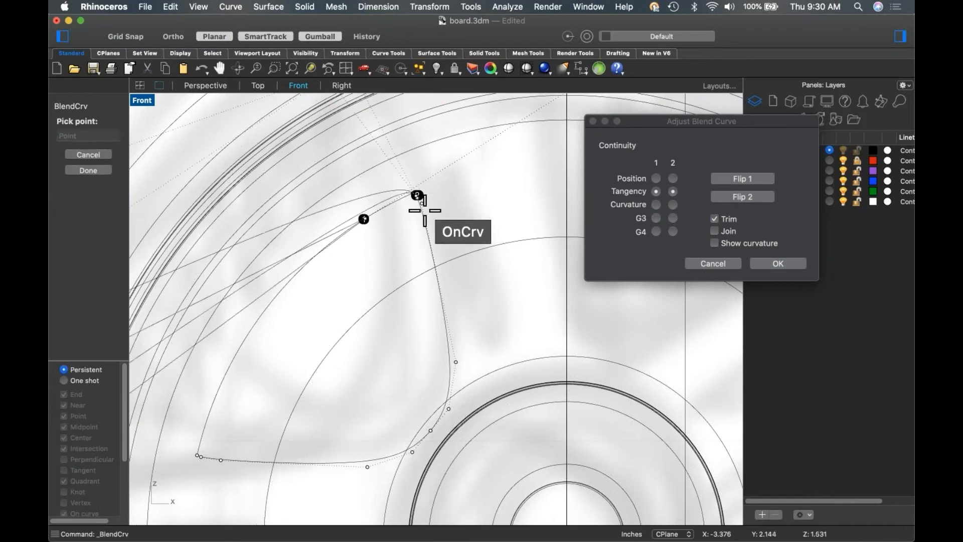
left_click(430, 246)
key("Return")
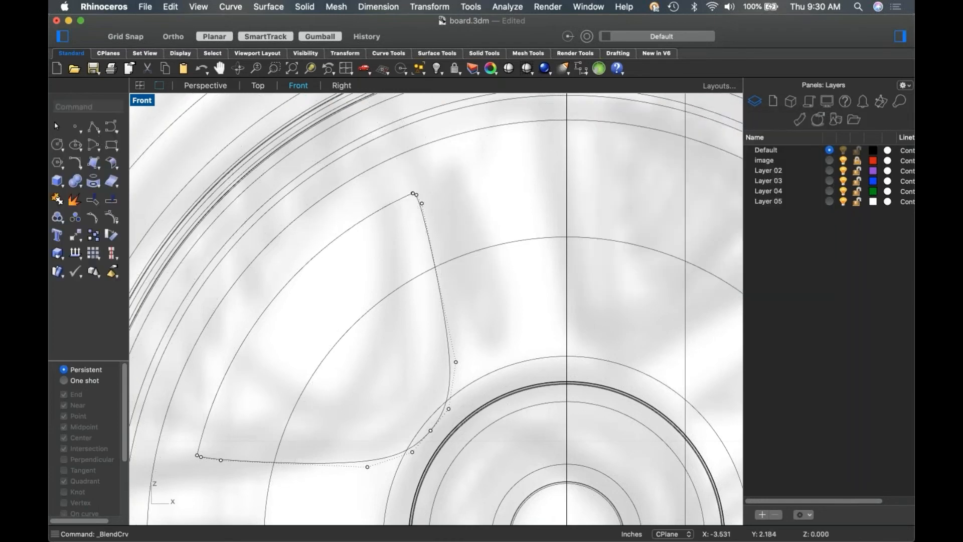
Draw a straight cutting line across the upper tip of the wedge-shaped outline, crossing both the outer arc and the side curve.
left_click(94, 128)
left_click(372, 199)
left_click(467, 231)
key("Return")
Trim the outline's upper tip off with the cutting line and delete that line, leaving a gap between arc and side curve.
left_click(448, 225)
type("trim")
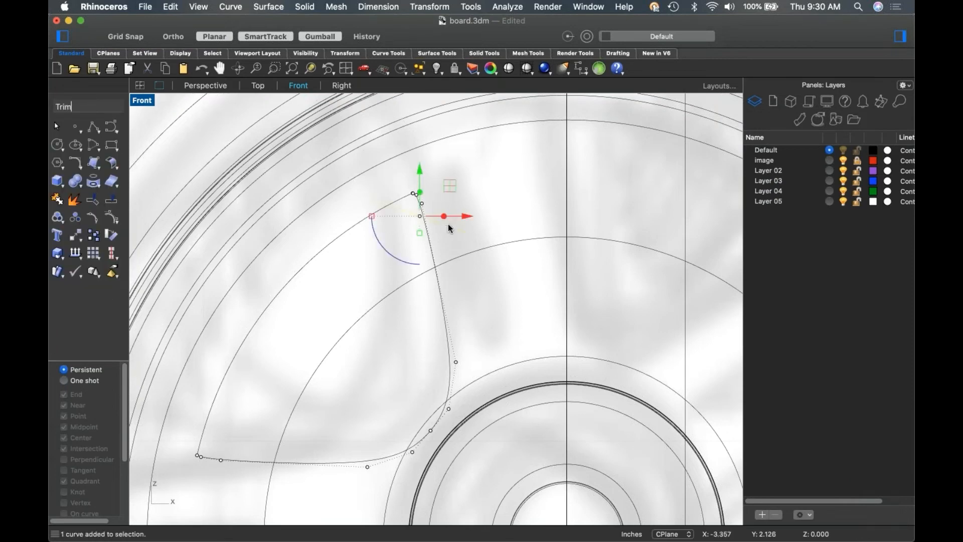
key("Return")
left_click(417, 201)
key("Return")
key("Escape")
left_click(412, 214)
key("Delete")
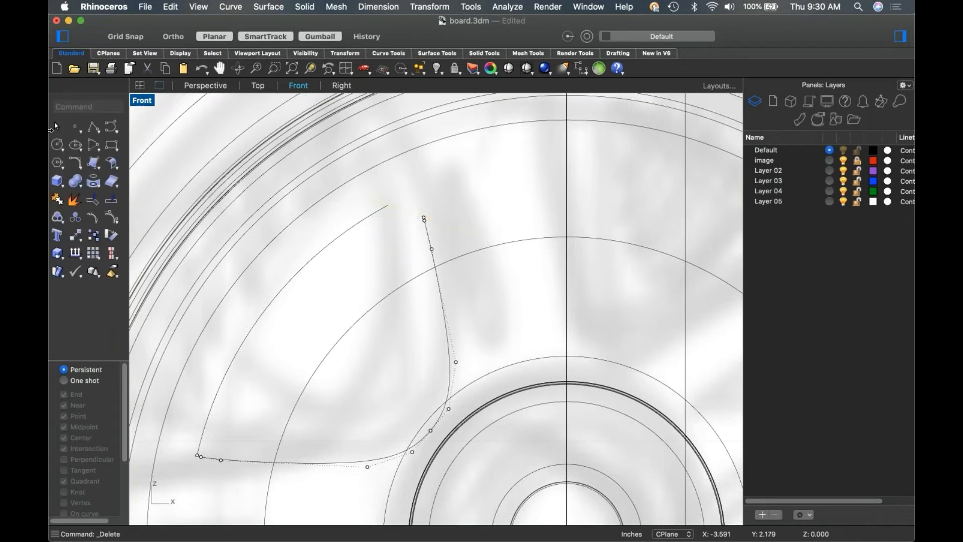
Start an adjustable curve blend between the trimmed arc and side curve, and slide its arc end farther back along the arc.
left_click(75, 163)
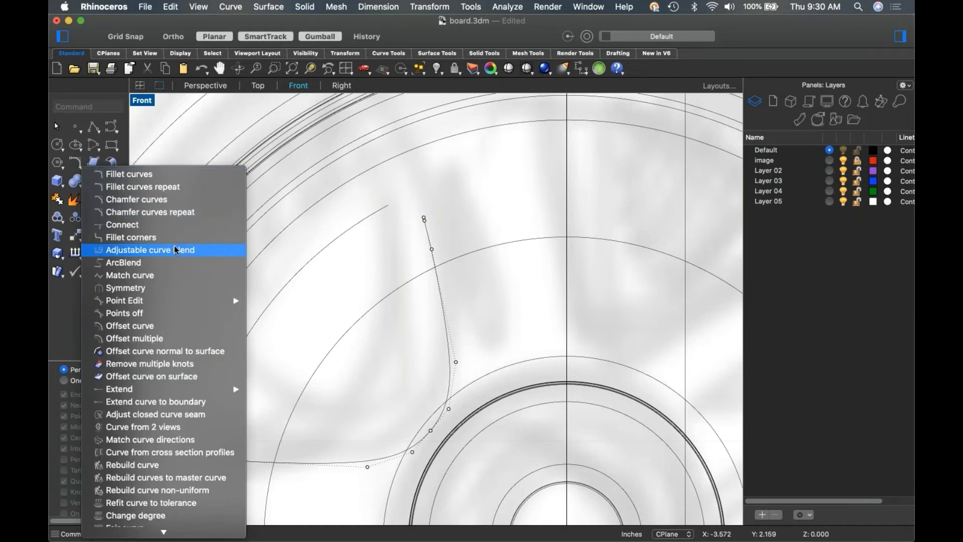
left_click(173, 251)
left_click(362, 224)
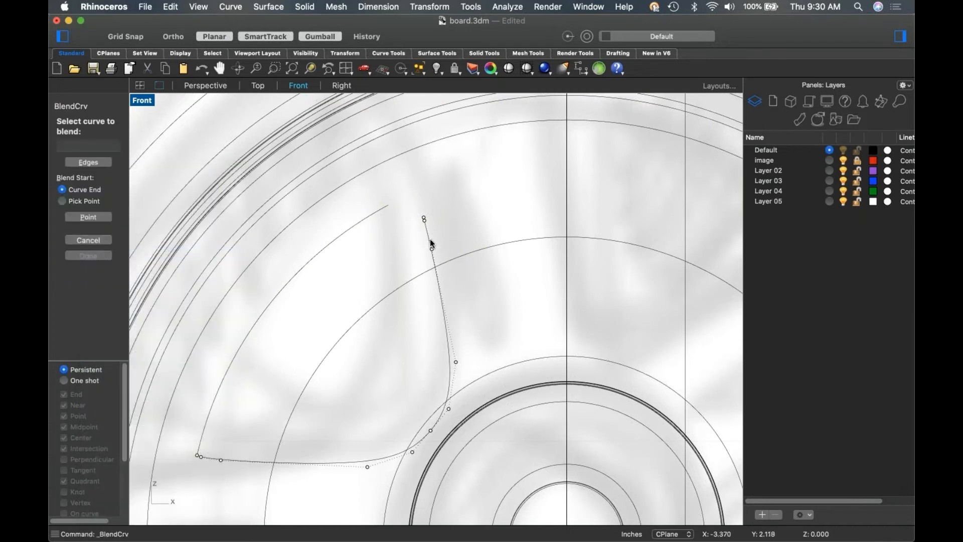
left_click(430, 243)
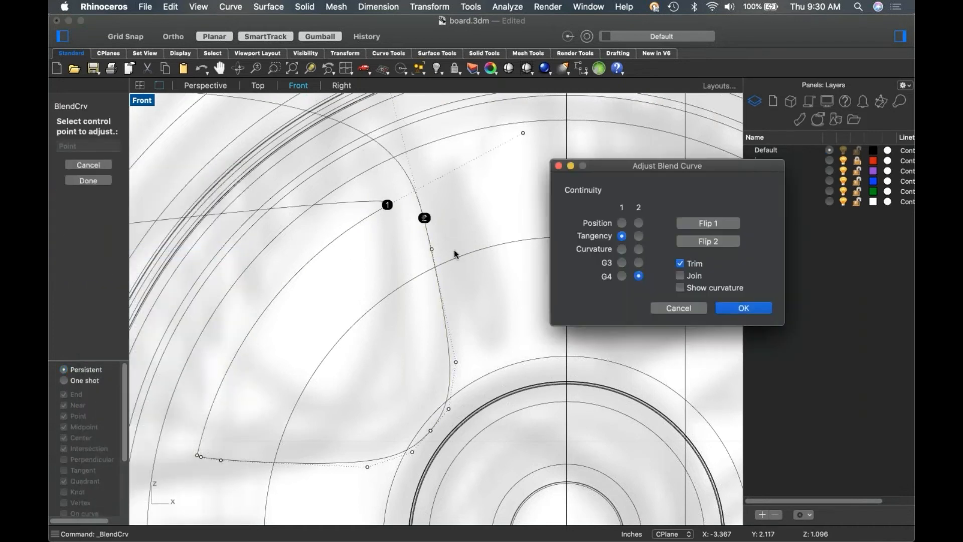
left_click(387, 206)
left_click_drag(387, 205, 380, 214)
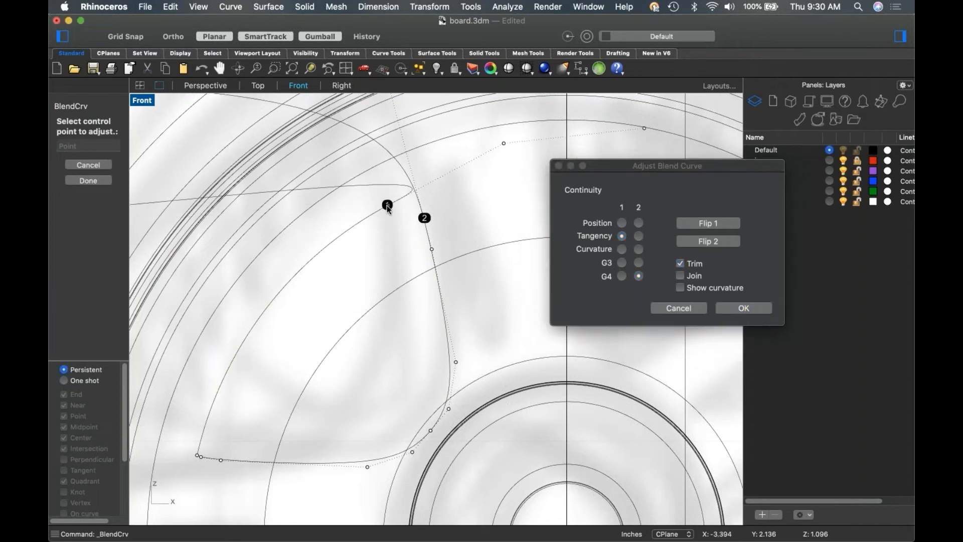
left_click(387, 205)
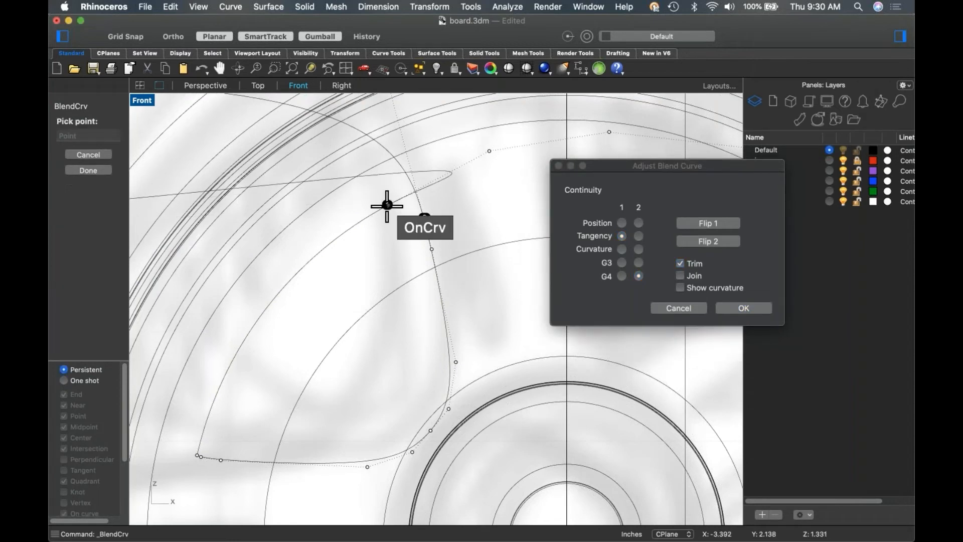
left_click(332, 243)
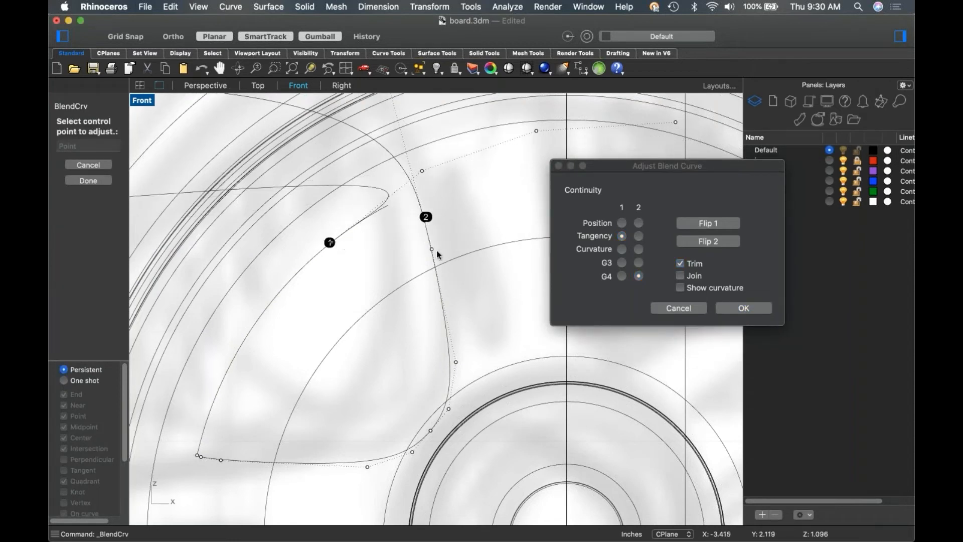
Set the blend's second end to Tangency and pull the handles of both ends in close to the trimmed tip.
left_click(639, 236)
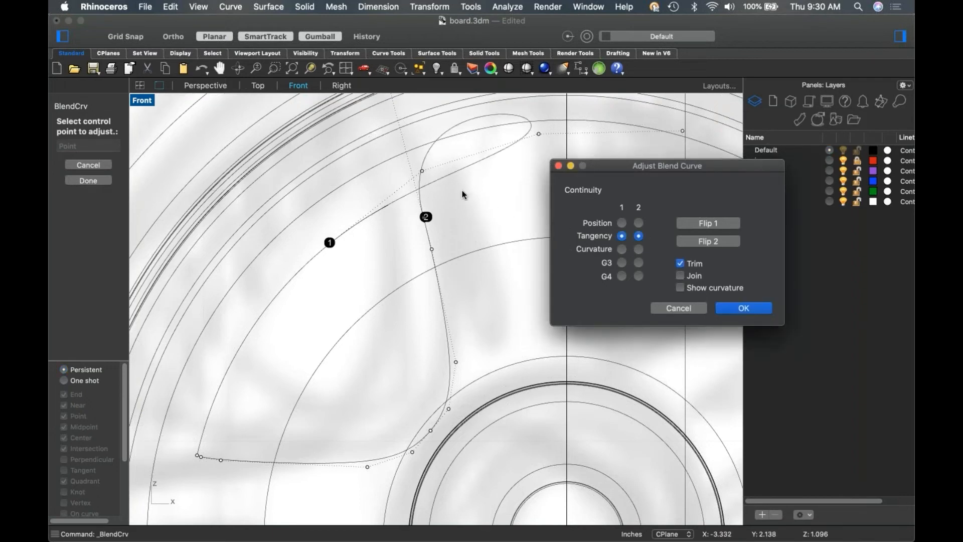
left_click(422, 171)
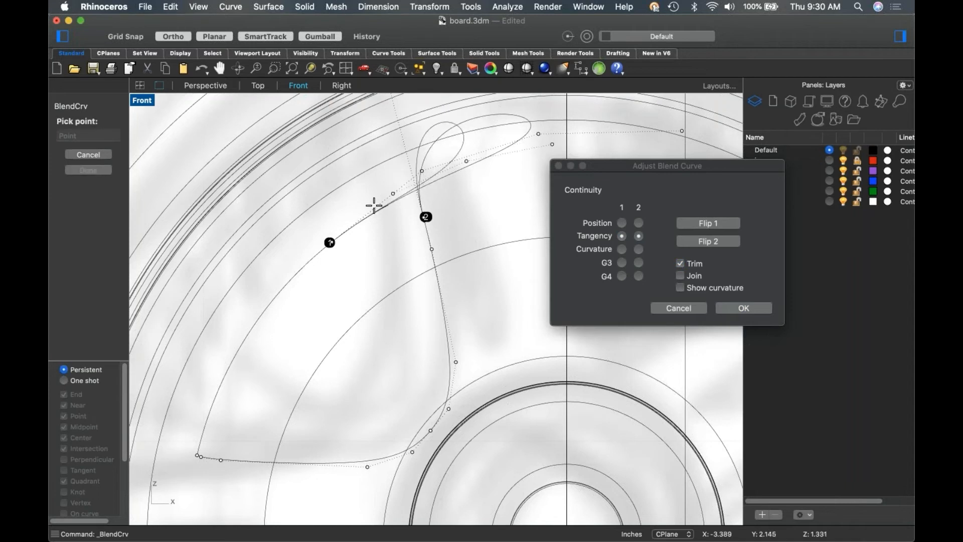
left_click(343, 233)
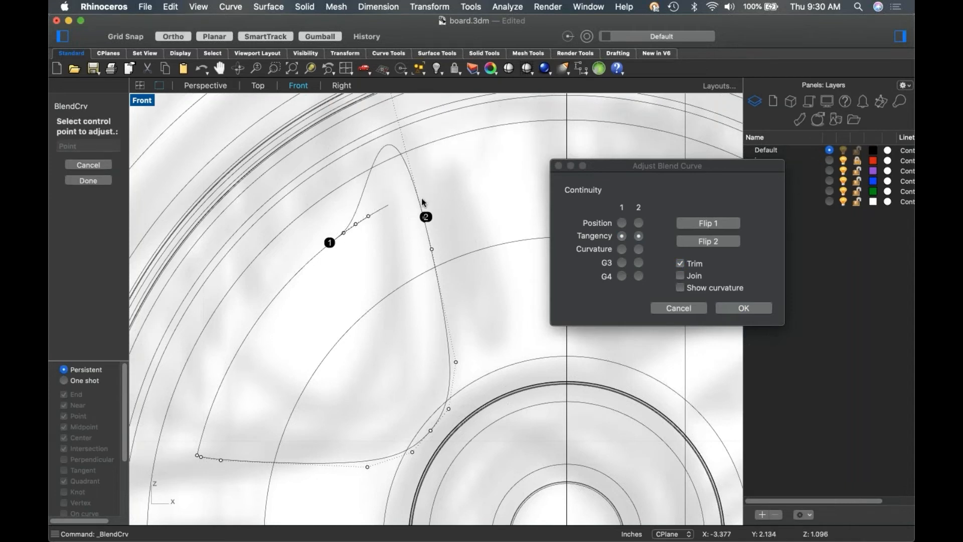
scroll(418, 179, "down", 4)
left_click(404, 132)
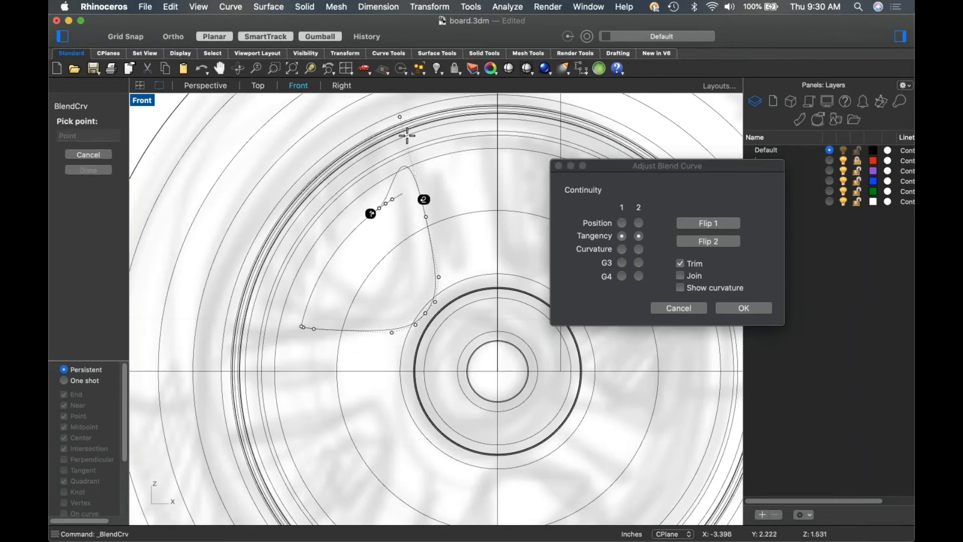
left_click(420, 181, "shift")
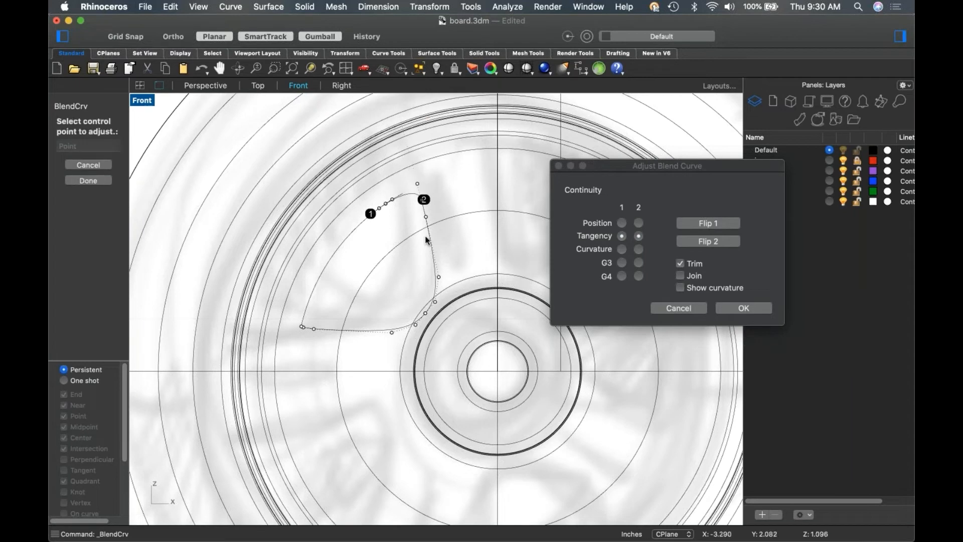
Switch the blend's continuity to Position and back to Tangency at both ends.
scroll(406, 219, "up", 3)
scroll(407, 218, "up", 2)
left_click(638, 236)
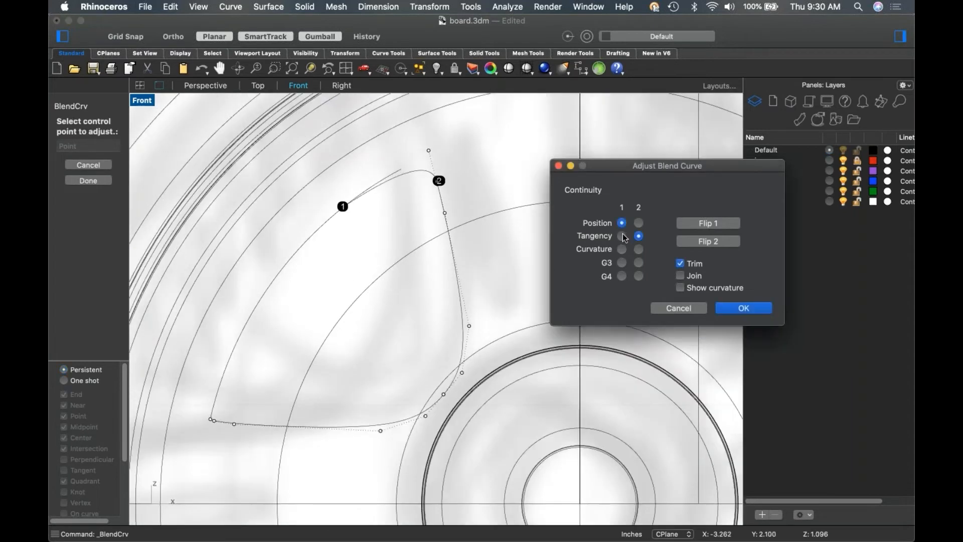
left_click(640, 223)
left_click(639, 236)
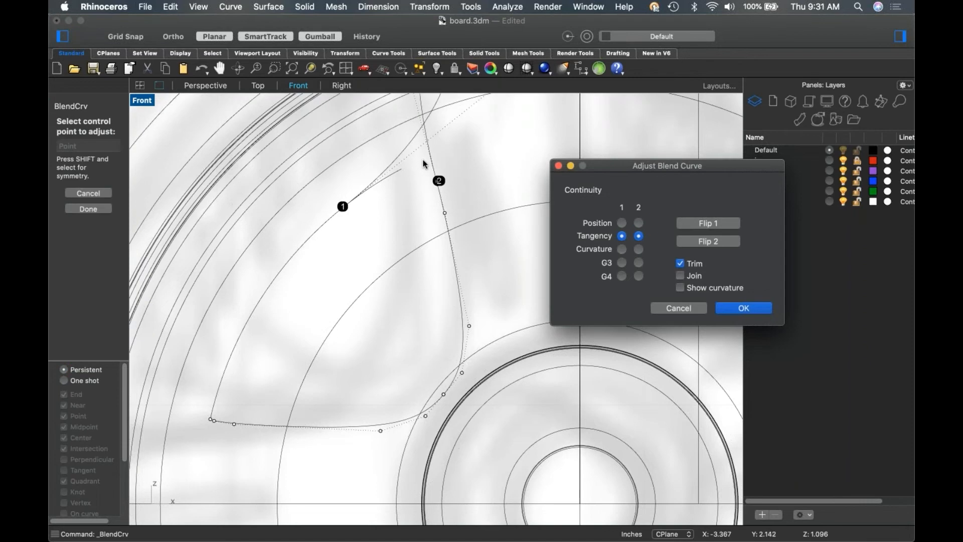
Pull the blend's arc-side handle back in toward its end point so the looped tip becomes a smooth rounded corner.
scroll(426, 176, "down", 6)
right_click_drag(438, 179, 440, 219)
left_click(477, 170)
left_click(505, 137, "shift")
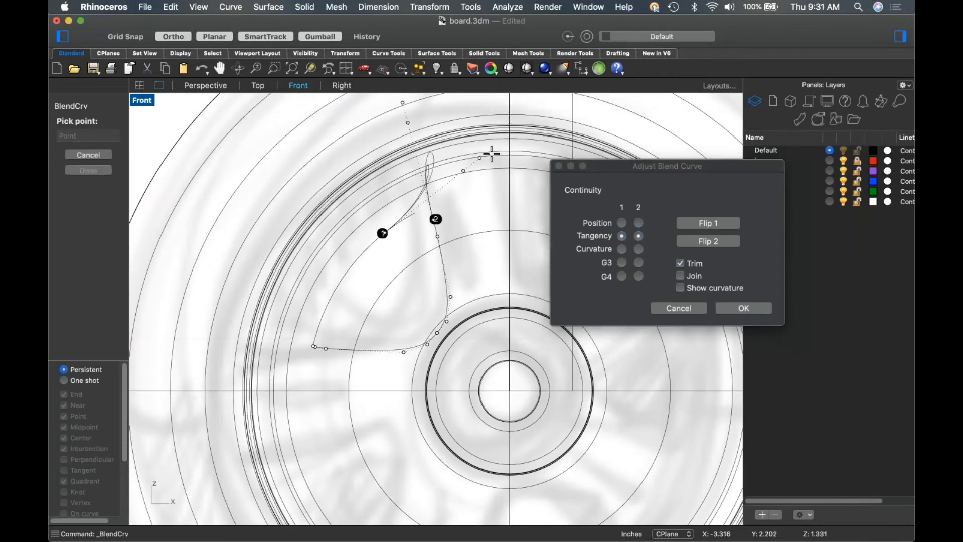
left_click(403, 222)
scroll(421, 221, "up", 5)
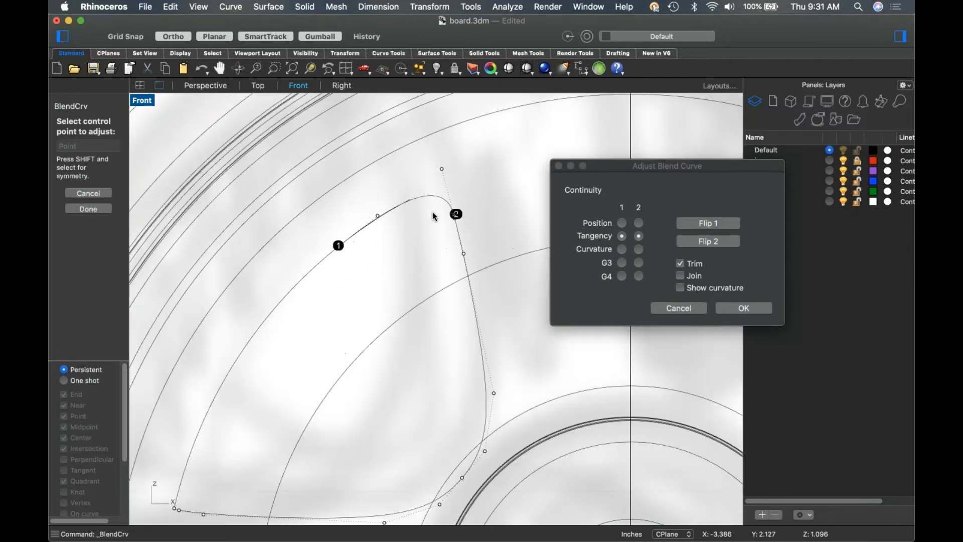
Enable Join for the adjustable blend and accept it with Tangency at both ends.
left_click(680, 276)
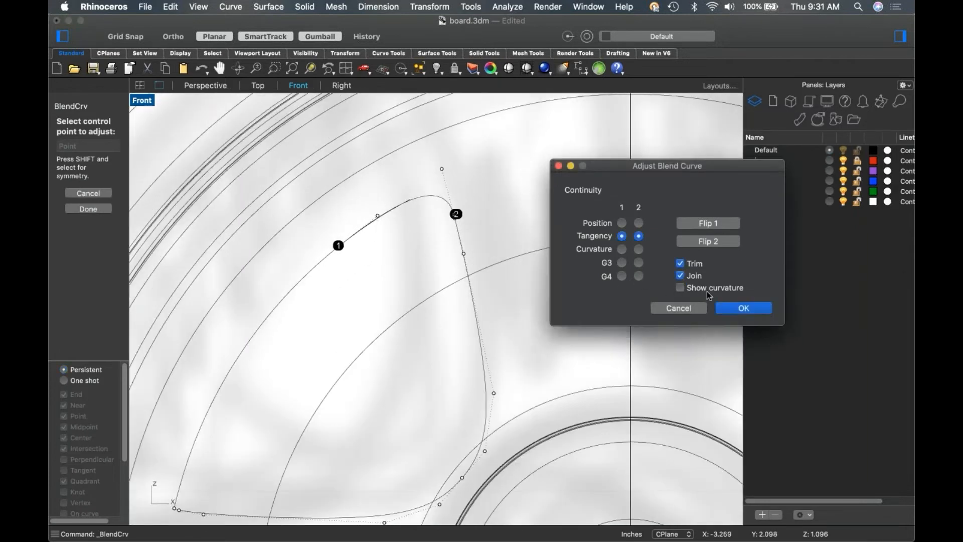
left_click(743, 308)
scroll(483, 250, "down", 6)
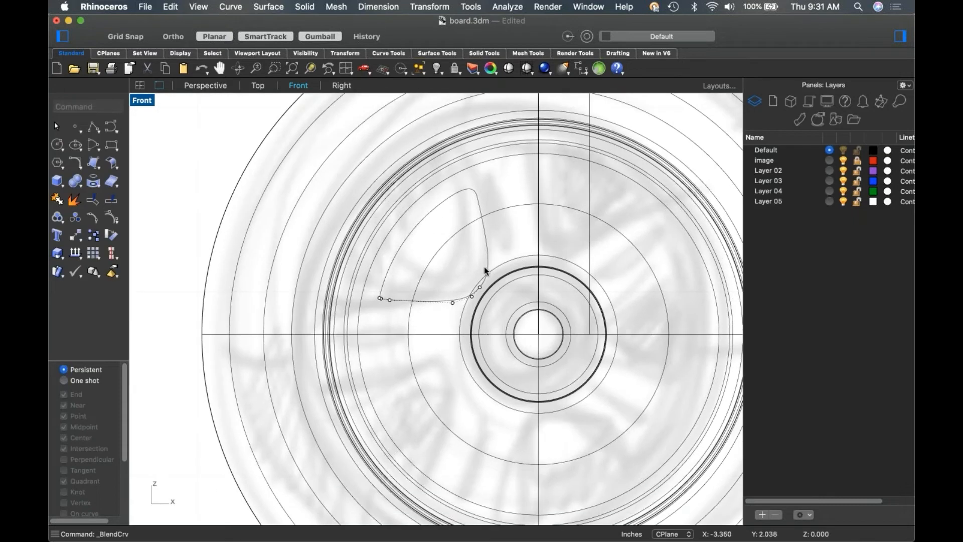
Draw a straight line from the wheel's centre outward through the wedge outline, ending just beyond its outer arc.
scroll(485, 268, "up", 3)
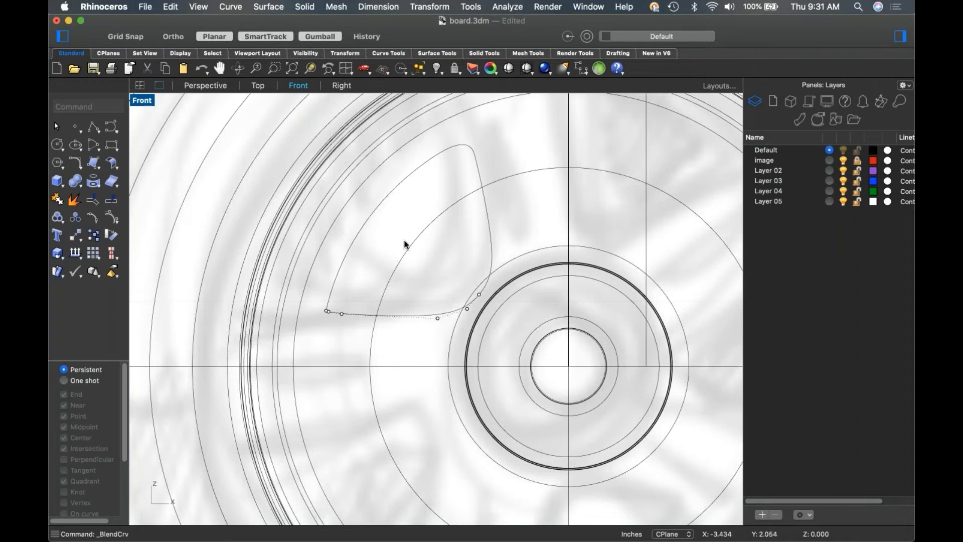
scroll(415, 239, "down", 2)
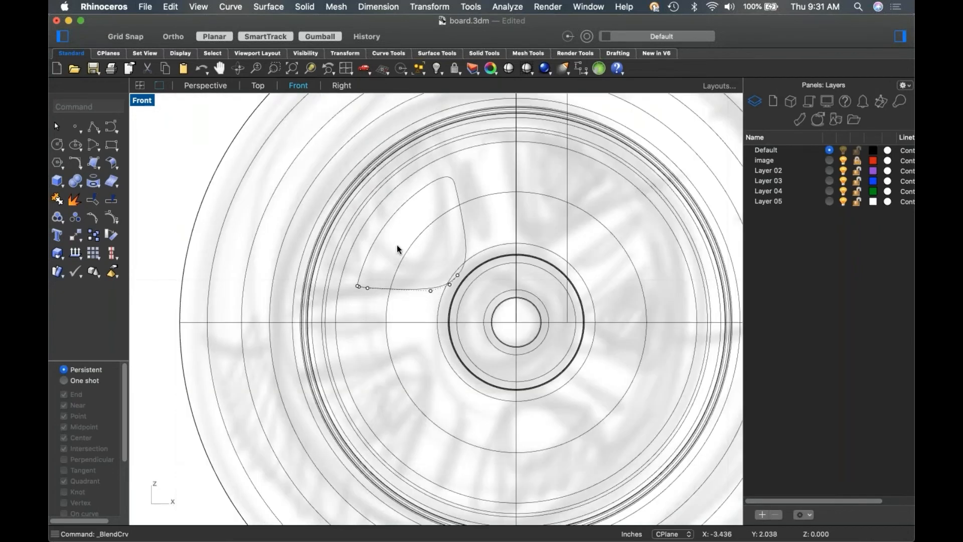
scroll(401, 251, "up", 1)
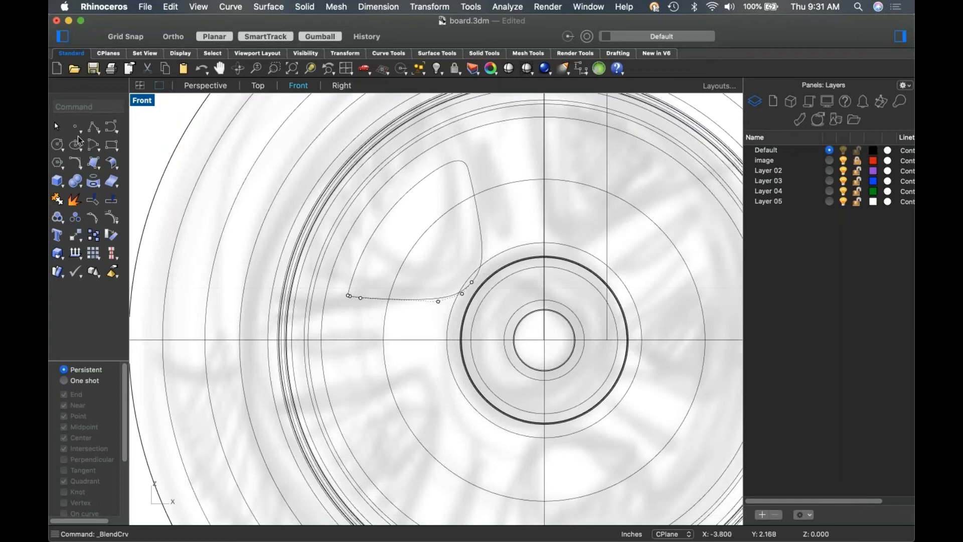
left_click(93, 128)
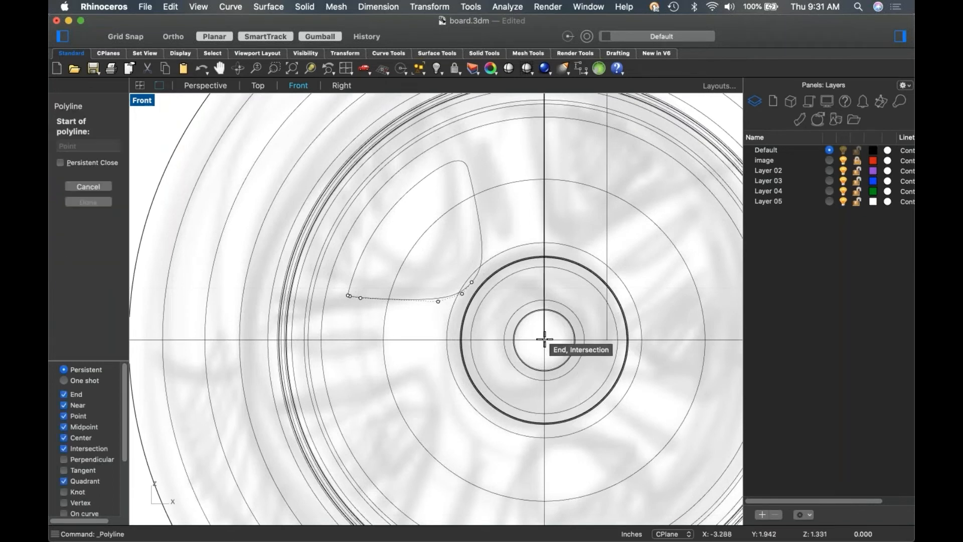
left_click(544, 340)
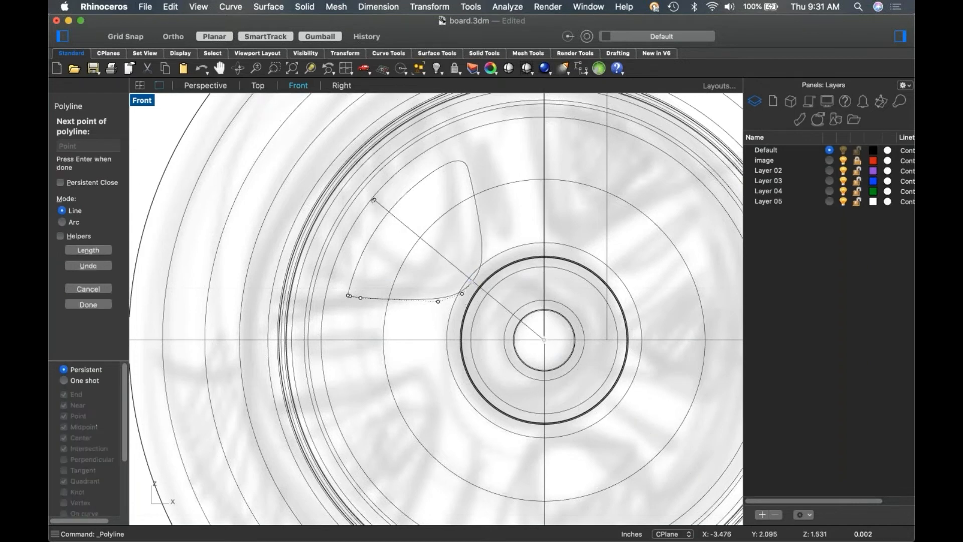
key("Escape")
Trim the arc's lower part against the diagonal line and delete the leftover bottom curve, keeping only the upper half-outline.
left_click(402, 226)
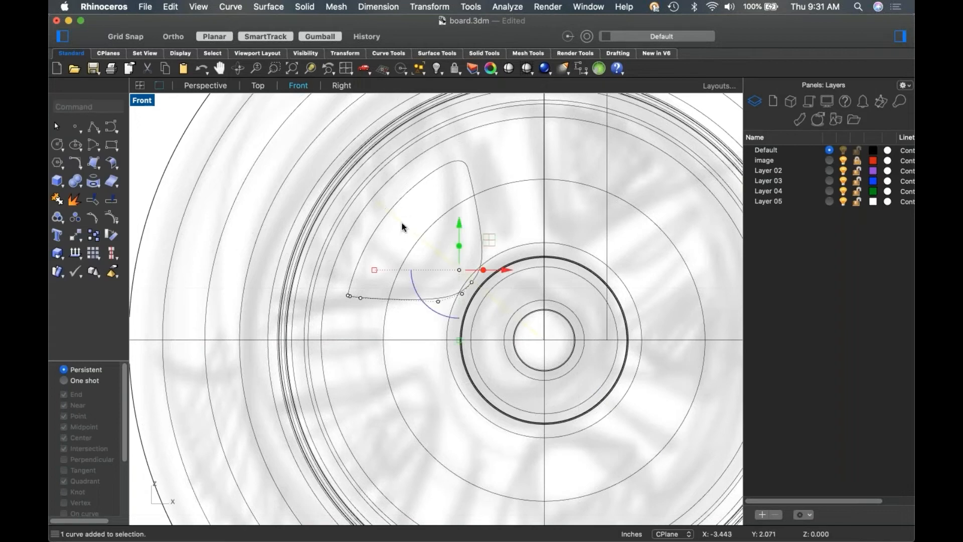
type("trim")
key("Return")
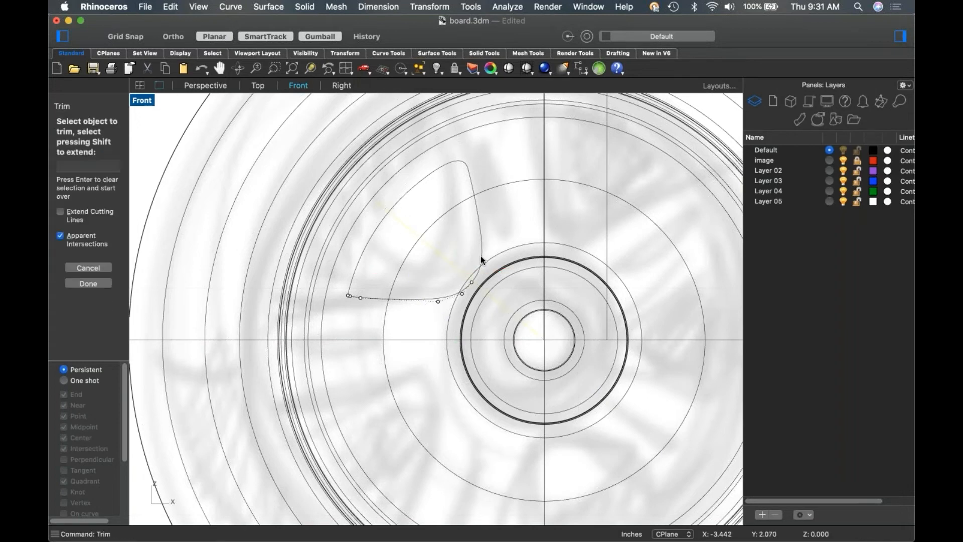
left_click(372, 230)
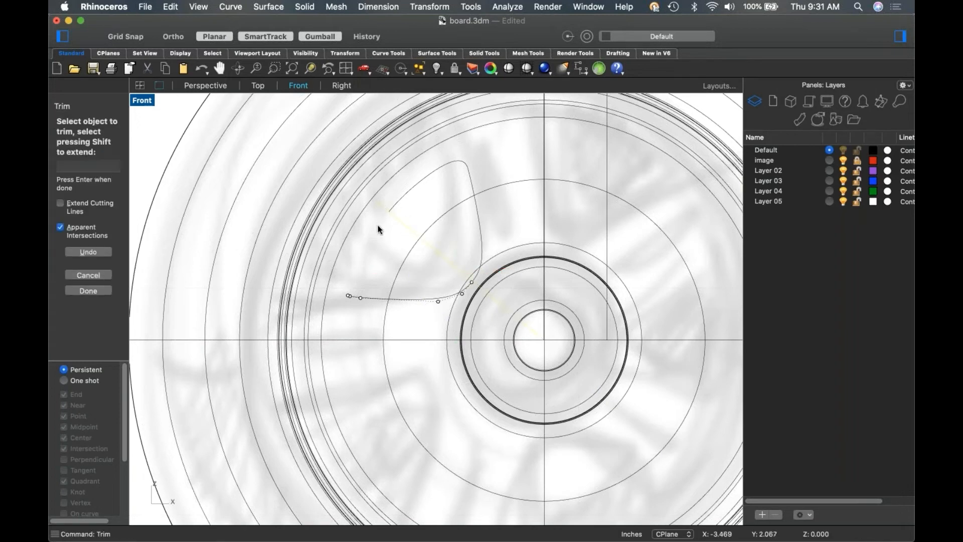
key("Return")
left_click(382, 300)
key("Delete")
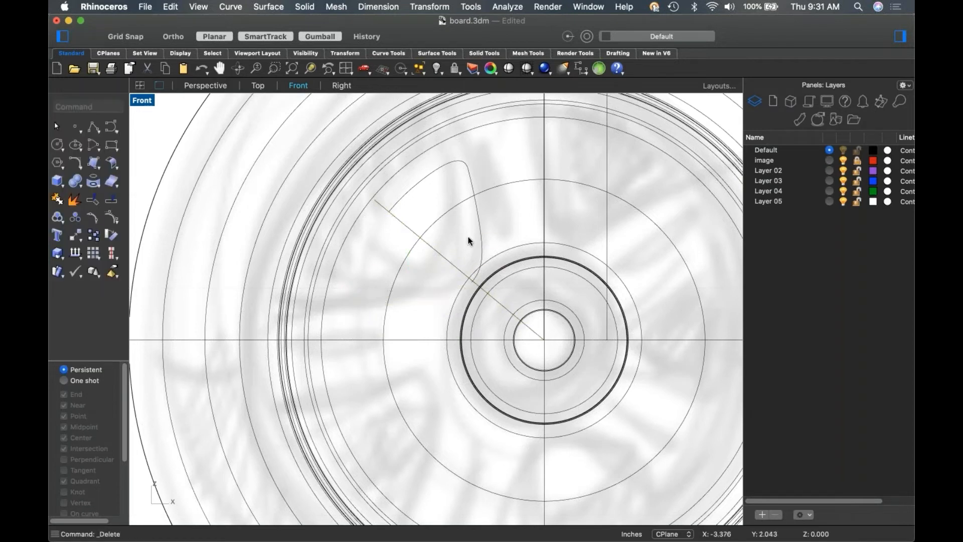
Mirror a copy of the upper half-outline across the diagonal line, picking its two cut ends as the mirror plane.
left_click(480, 228)
type("mirror")
key("Return")
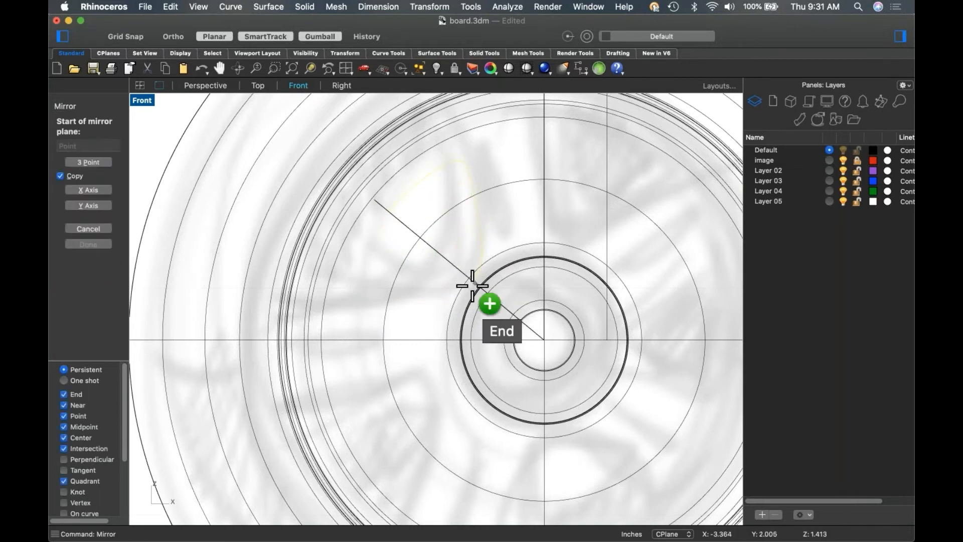
left_click(470, 277)
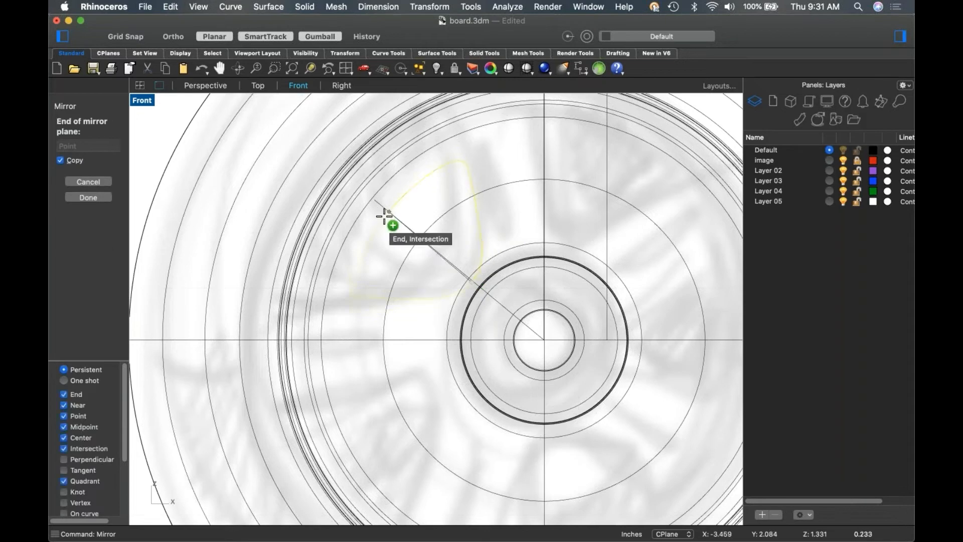
left_click(384, 217)
right_click(420, 239)
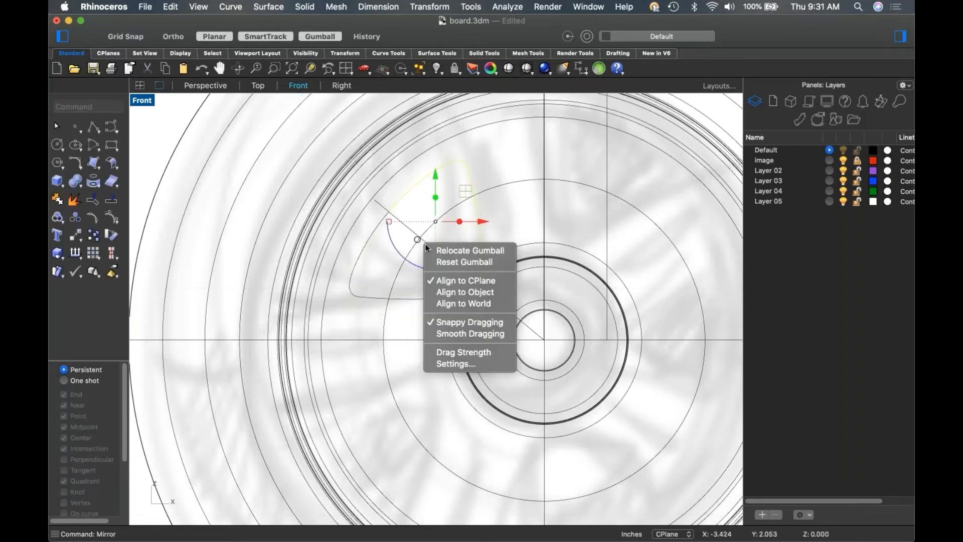
left_click(409, 228)
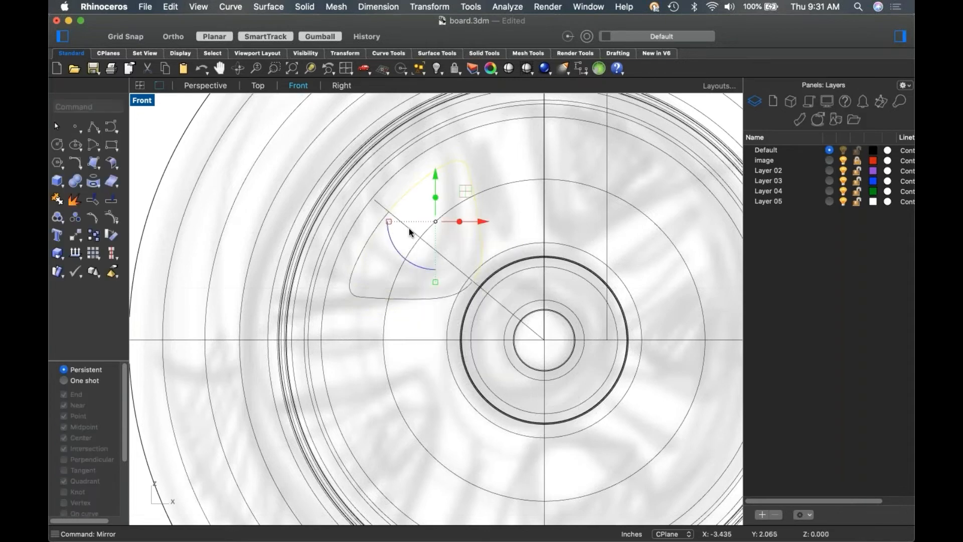
Delete the diagonal line and join the two mirrored halves into one closed outline.
left_click(382, 206)
key("Delete")
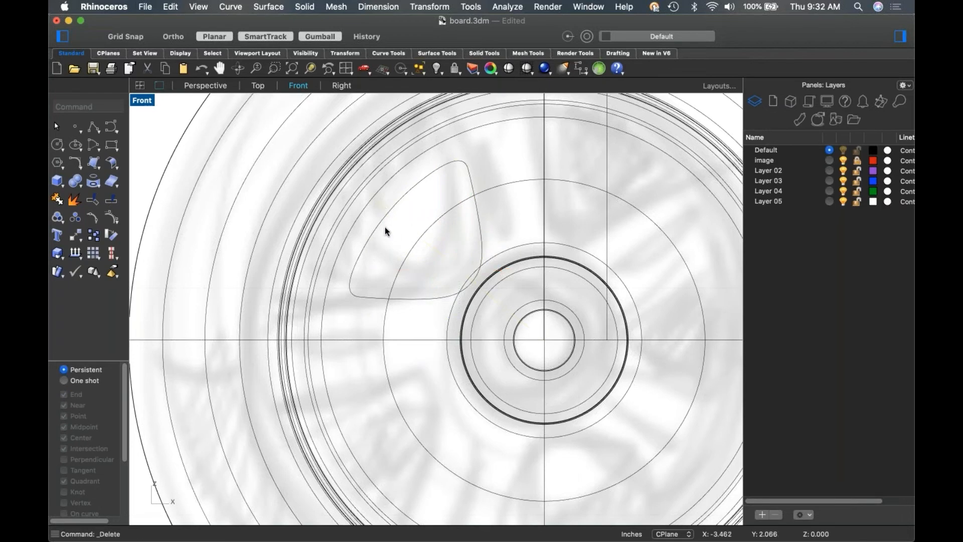
left_click(399, 229)
key("super+j")
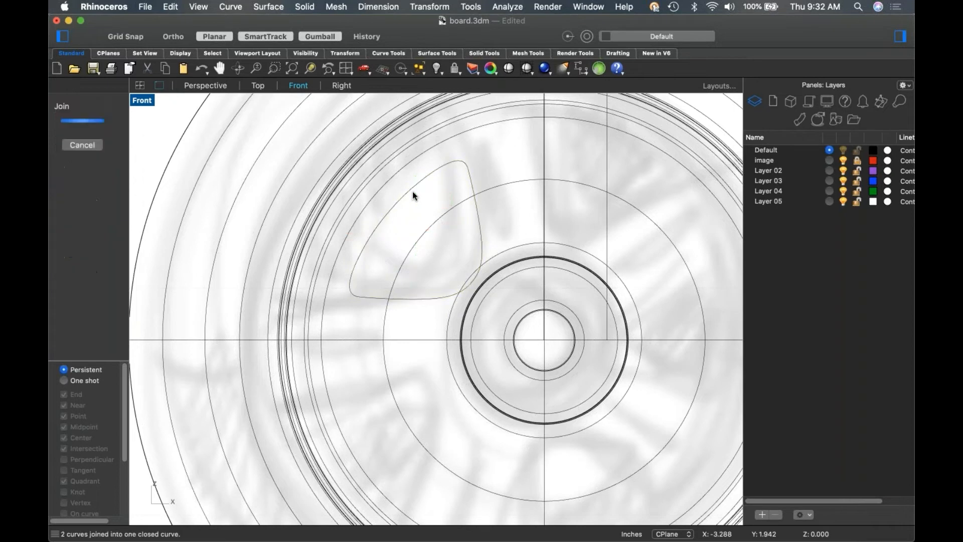
Move the joined wedge outline slightly outward, away from the wheel hub.
mouse_move(415, 230)
left_mouse_down()
mouse_move(414, 206)
mouse_move(415, 228)
mouse_move(406, 222)
left_mouse_up()
left_click(487, 171)
scroll(474, 238, "down", 4)
scroll(474, 236, "up", 4)
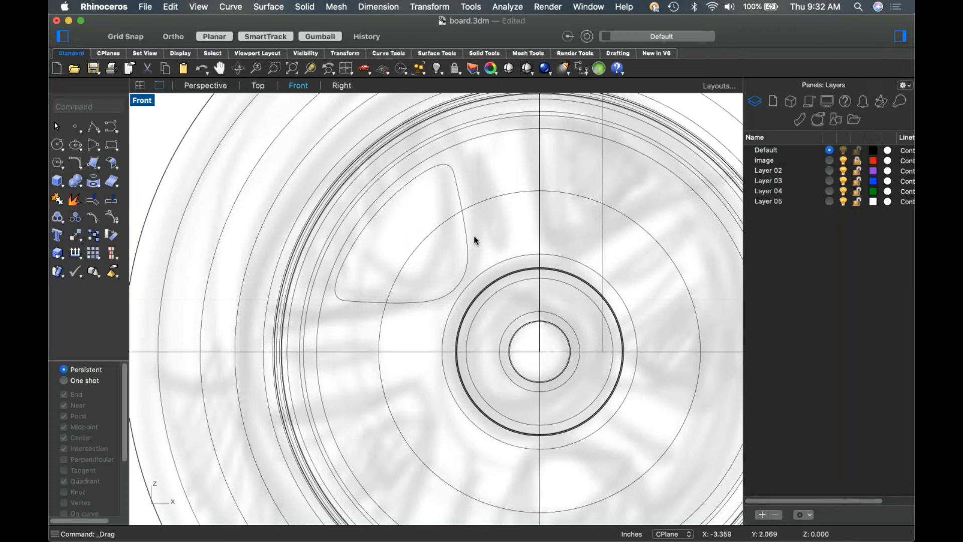
Duplicate the wedge outline in place and scale the copy up slightly and uniformly to form a larger concentric outline.
left_click(467, 260)
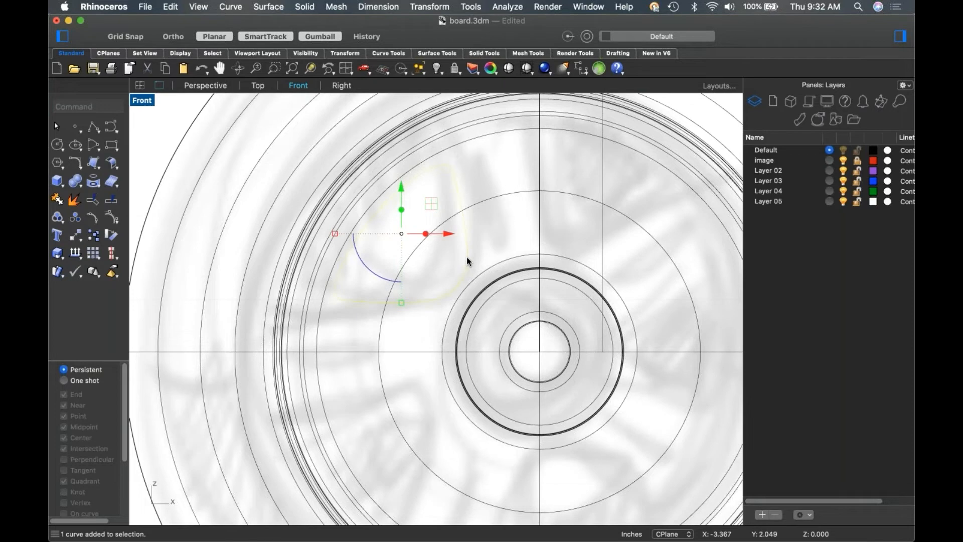
key("super+v")
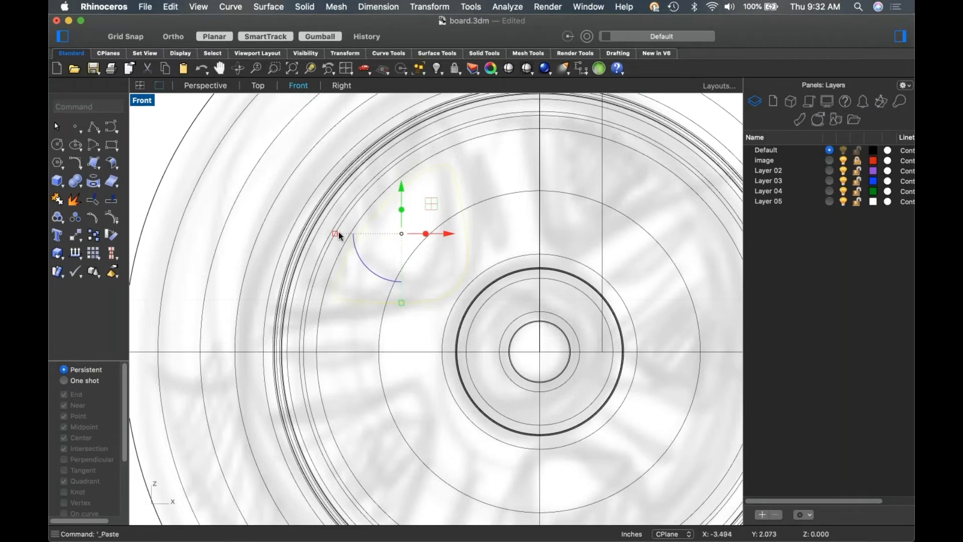
left_click_drag(336, 236, 330, 236, "shift")
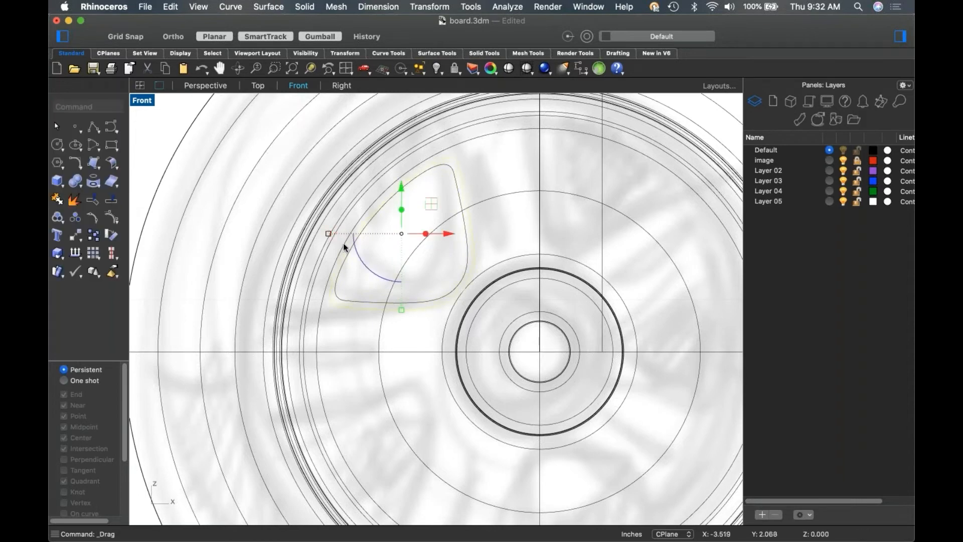
left_click(520, 237)
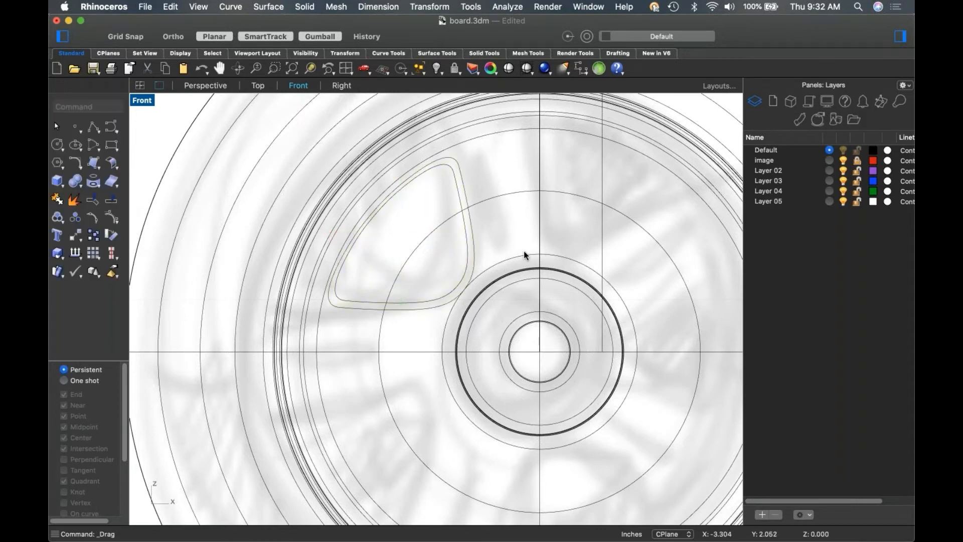
scroll(468, 285, "up", 2)
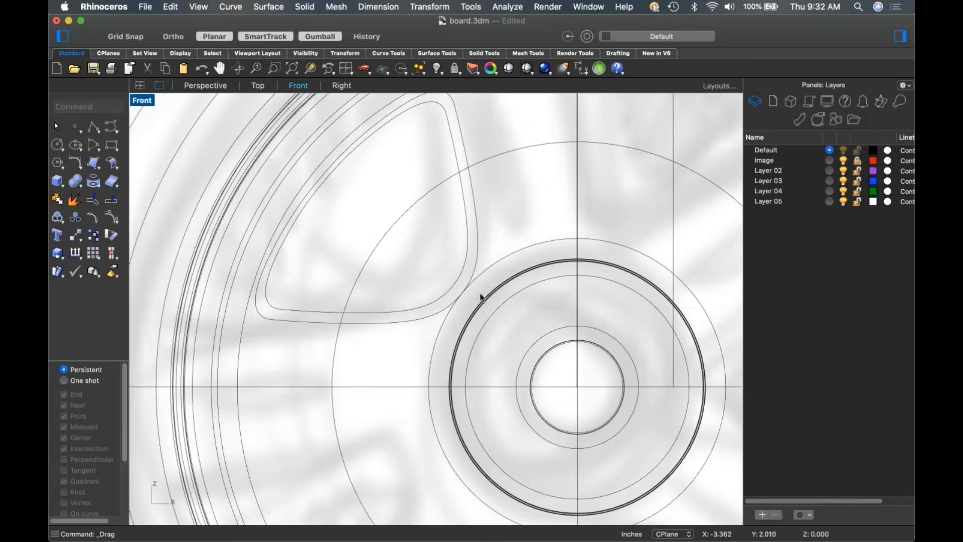
scroll(502, 285, "down", 1)
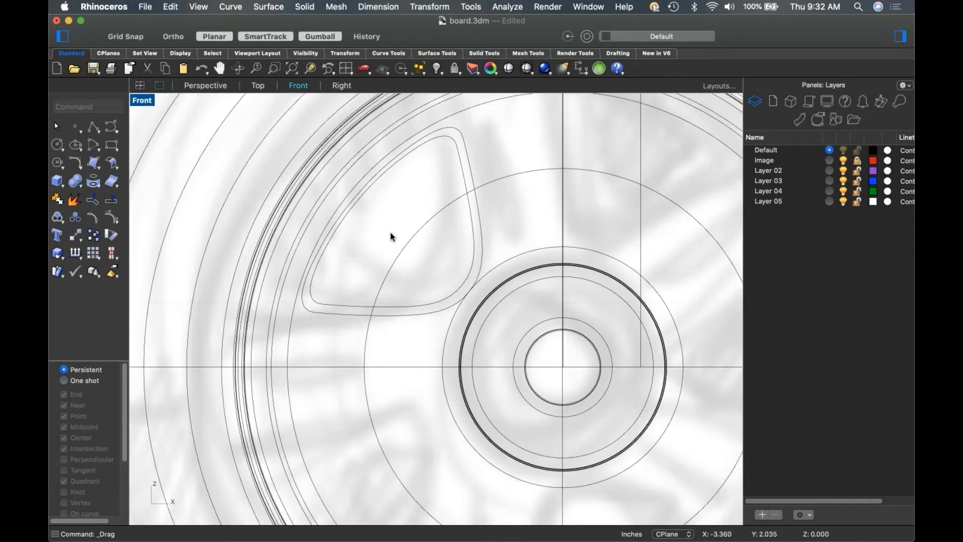
Switch the Front view to Shaded display and select the inner and then the outer wedge outline.
left_click(145, 101)
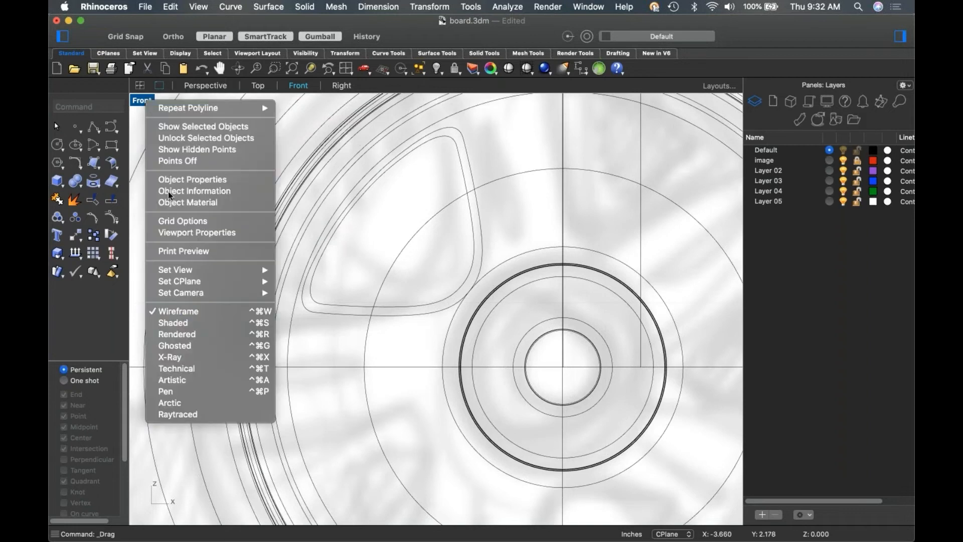
left_click(190, 322)
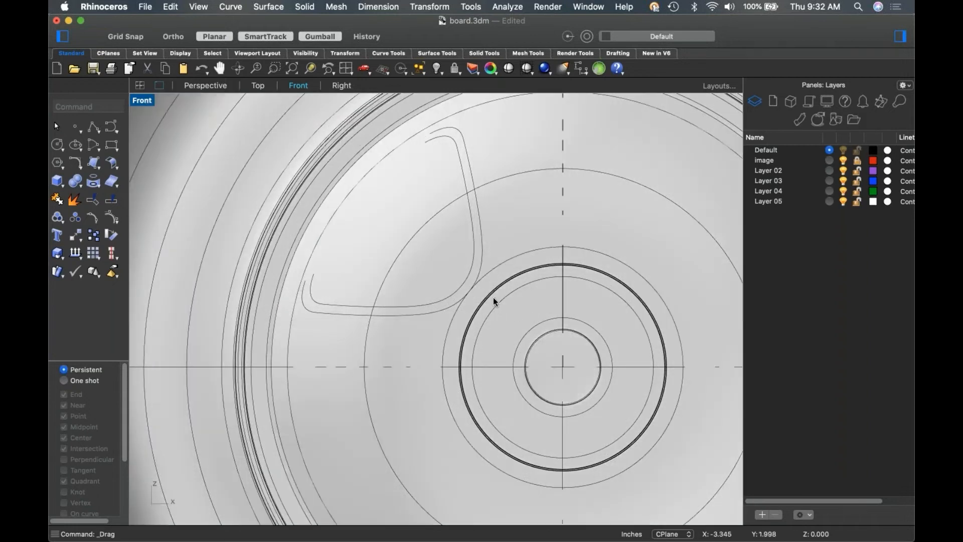
left_click(463, 281)
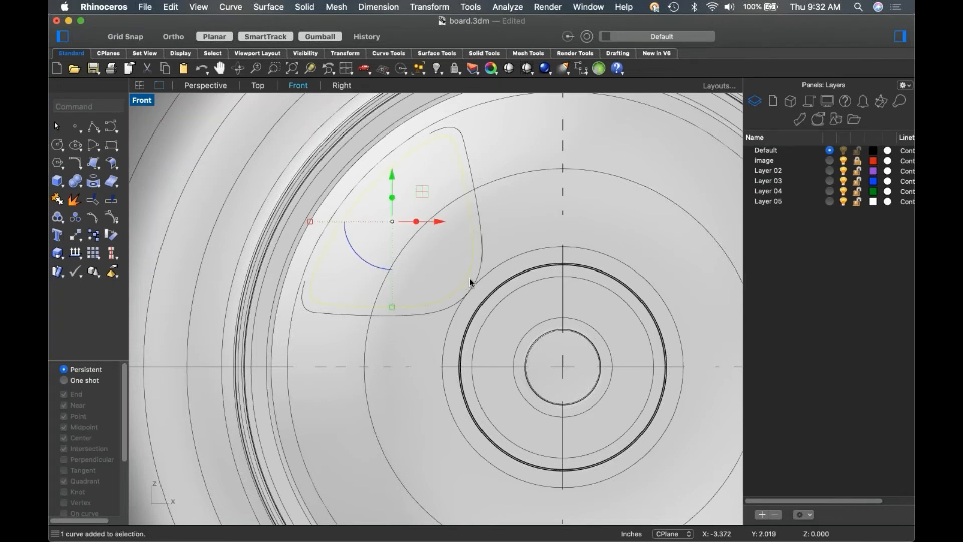
left_click(480, 272)
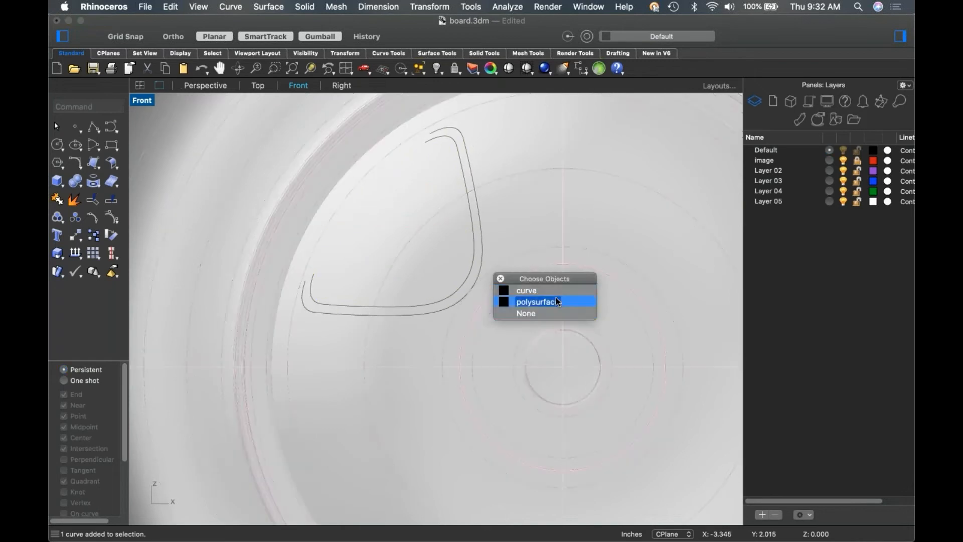
left_click(547, 291)
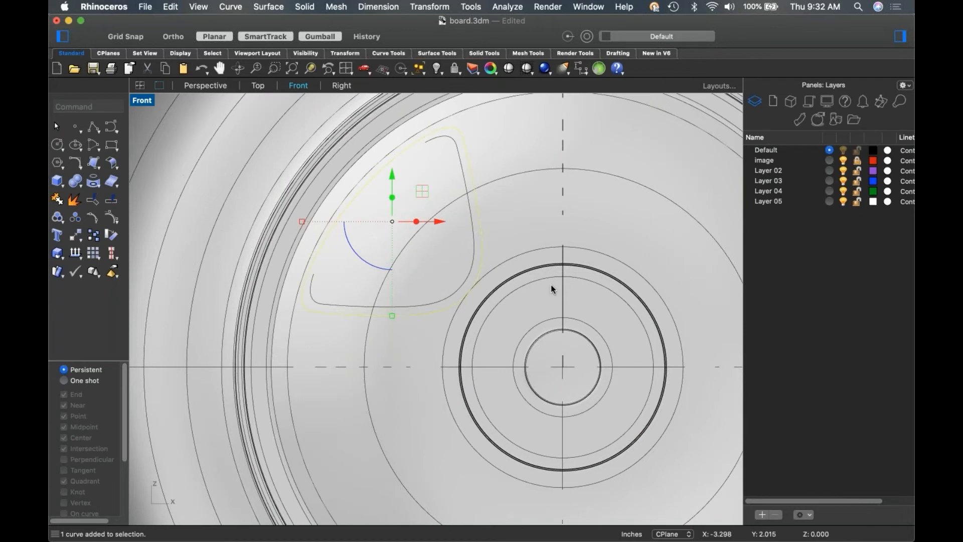
Clear the larger outer wedge outline from the view, leaving only the inner one.
left_click(469, 275)
scroll(477, 274, "down", 6)
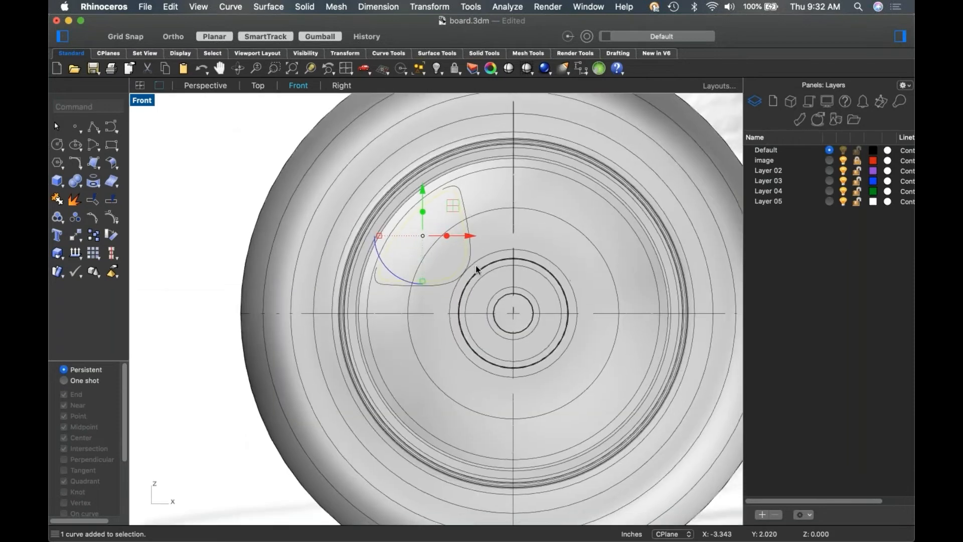
left_click(468, 262)
key("Escape")
Create a full-circle polar array of 5 items from the inner wedge outline around the wheel's centre.
left_click(466, 264)
left_click(501, 281)
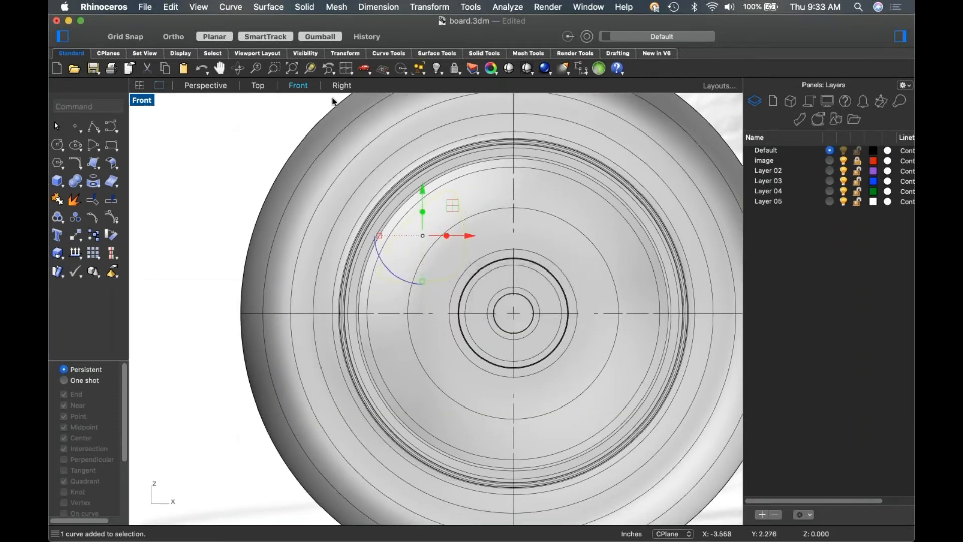
left_click(427, 7)
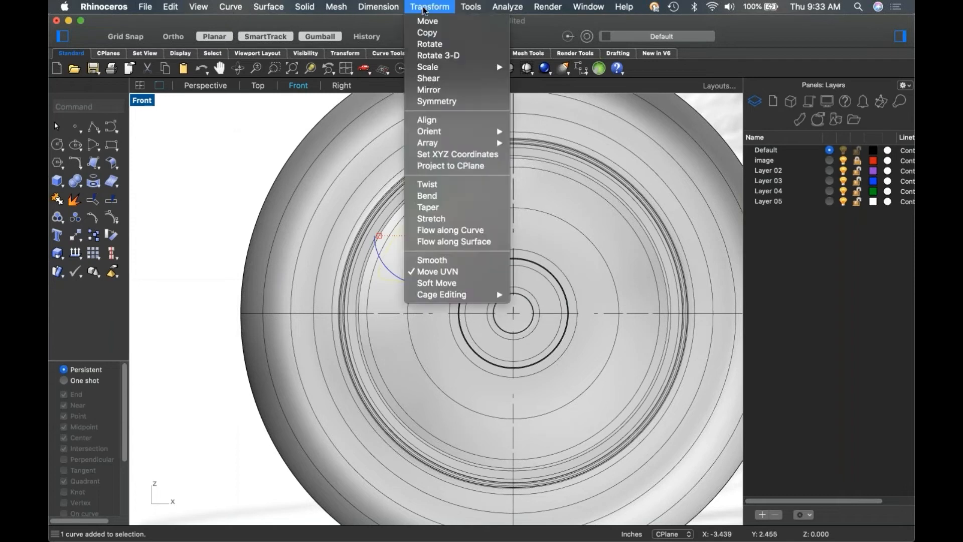
mouse_move(502, 144)
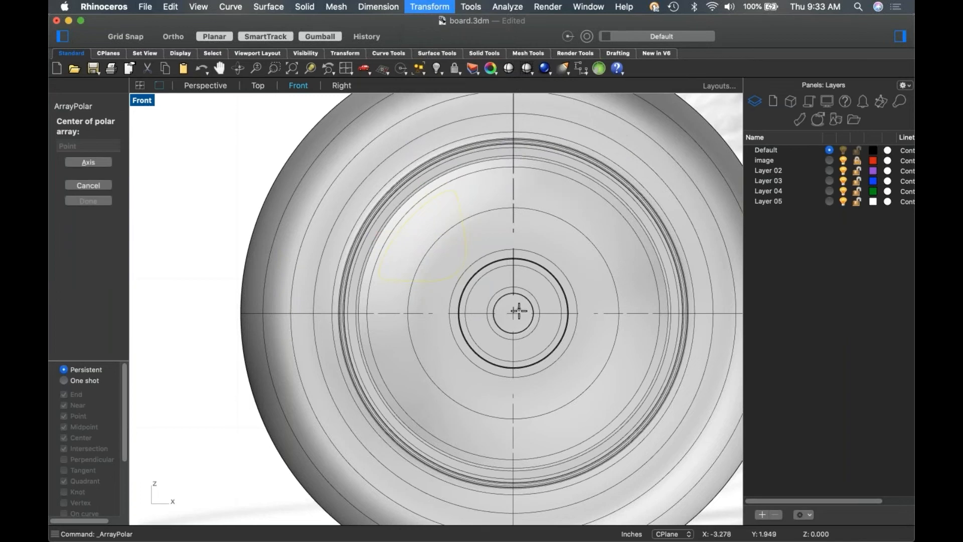
left_click(513, 313)
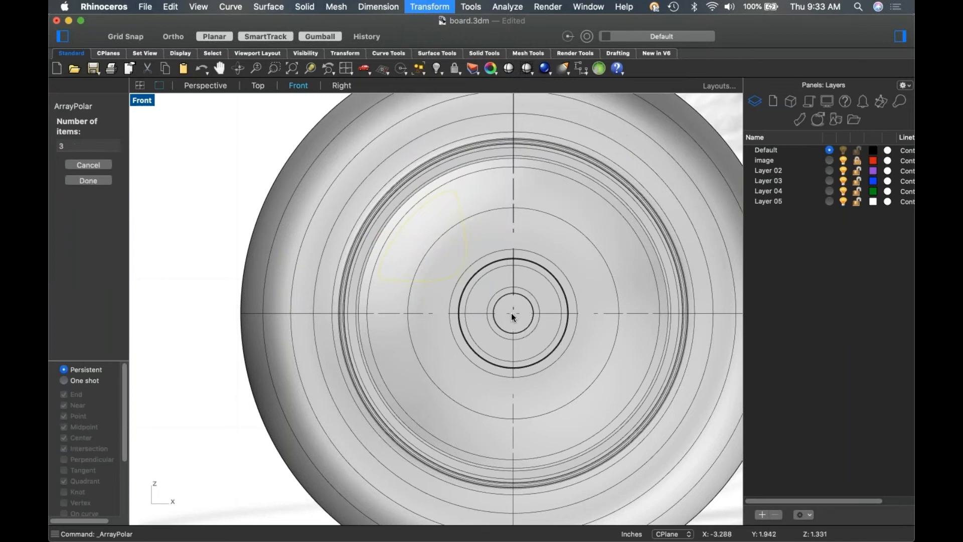
type("6")
key("Return")
key("Return")
key("Return")
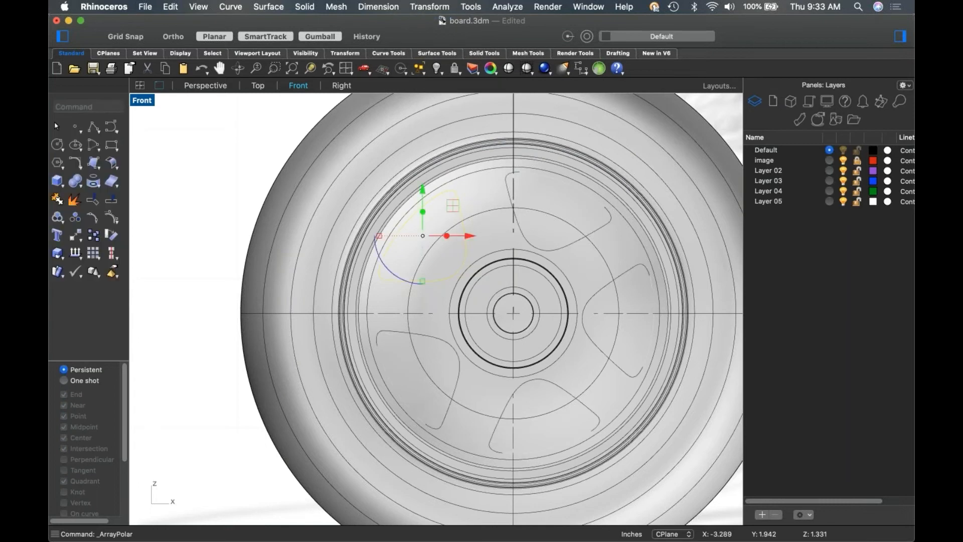
key("Escape")
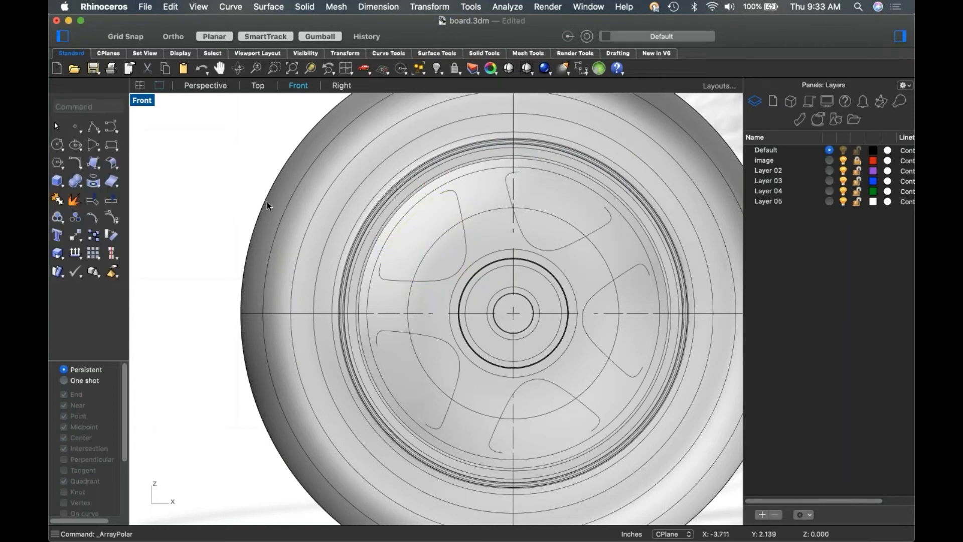
Select the five wedge outlines and, in the Perspective view, move them along the wheel's axis to sit clear of its face.
scroll(266, 202, "down", 3)
left_click_drag(240, 172, 592, 425)
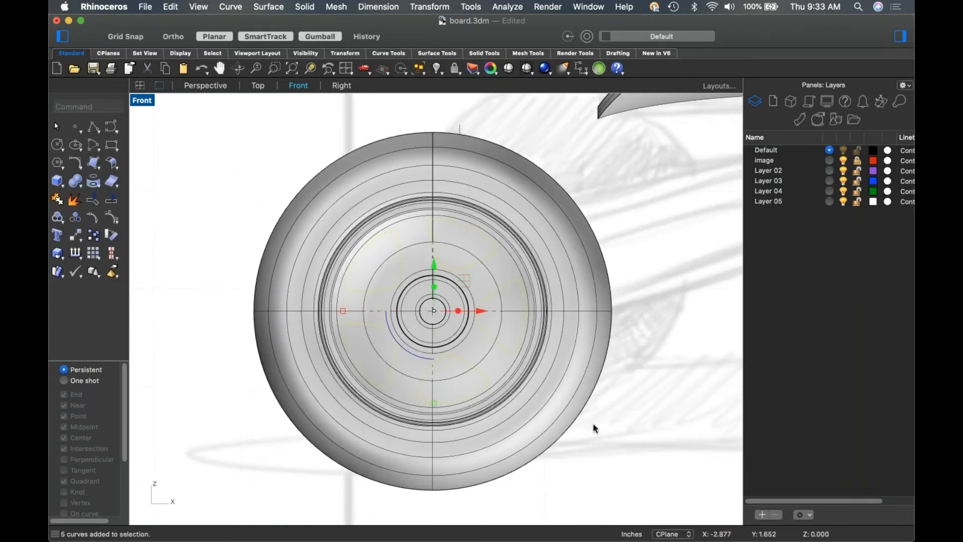
key("ctrl+F4")
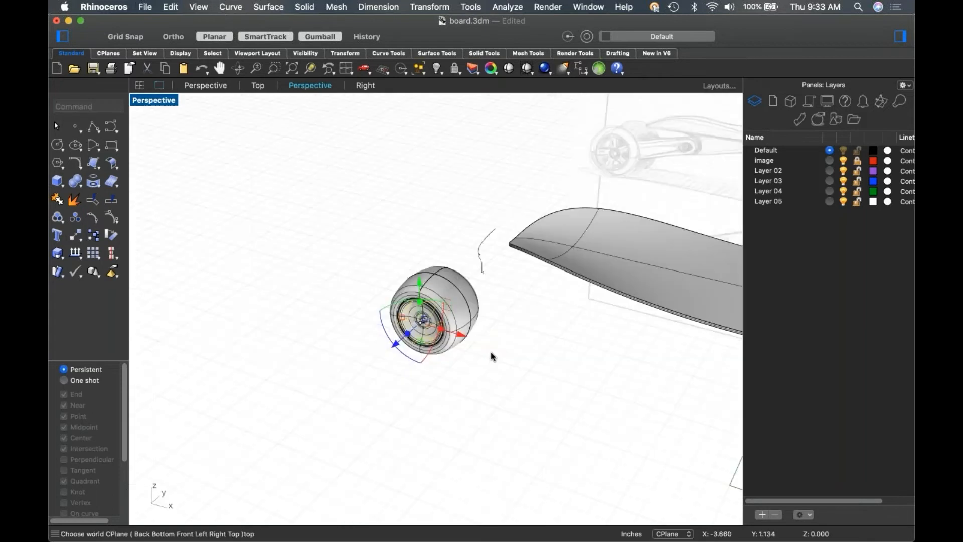
scroll(492, 356, "up", 8)
right_click_drag(492, 357, 481, 362)
scroll(351, 325, "up", 5)
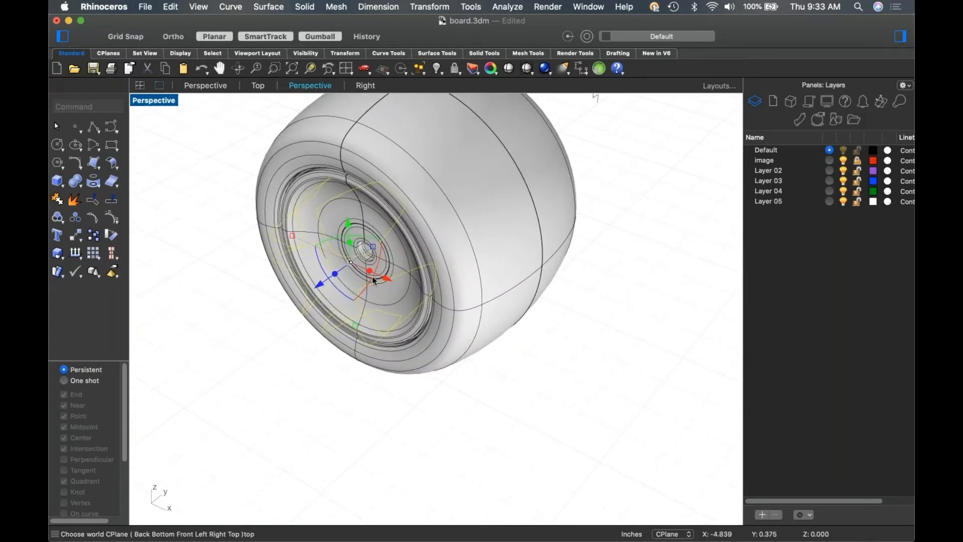
left_click_drag(321, 283, 221, 370)
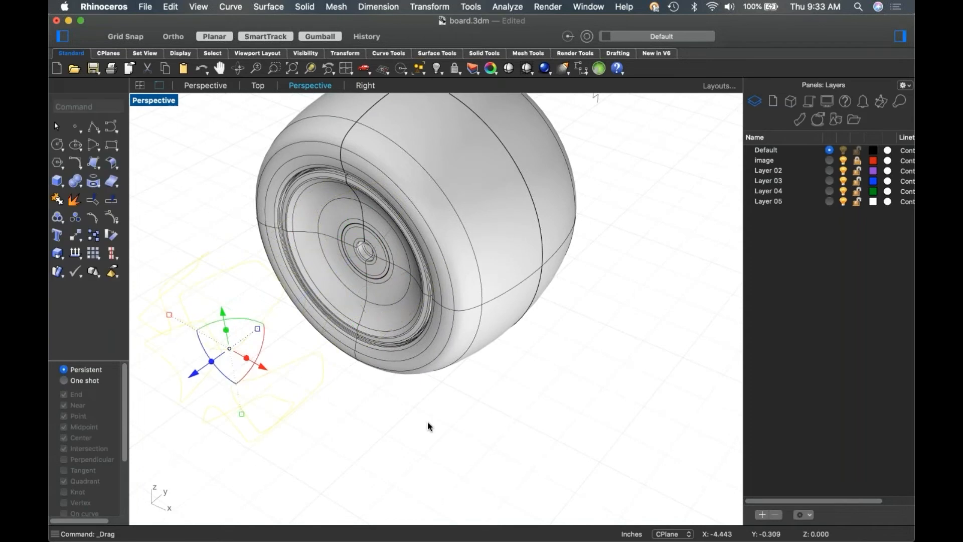
Flatten the five wedge outlines onto one plane by scaling them by 0 in the Z direction.
right_click_drag(330, 367, 423, 342, "shift")
left_click(368, 299)
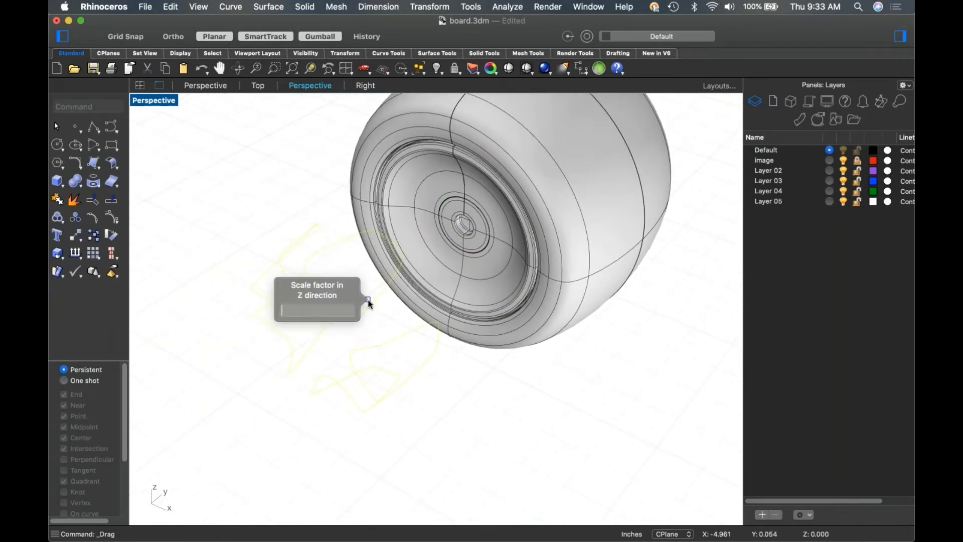
type("0")
key("Return")
left_click(408, 379)
right_click_drag(492, 405, 473, 399)
left_click(508, 413)
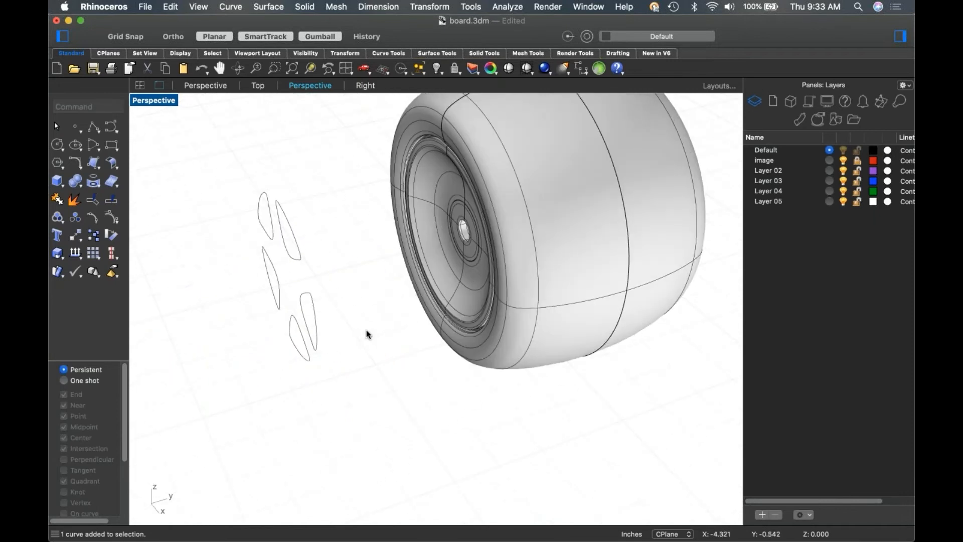
Extrude the five flattened wedge outlines straight through the wheel and cap the open ends.
left_click_drag(228, 180, 367, 455)
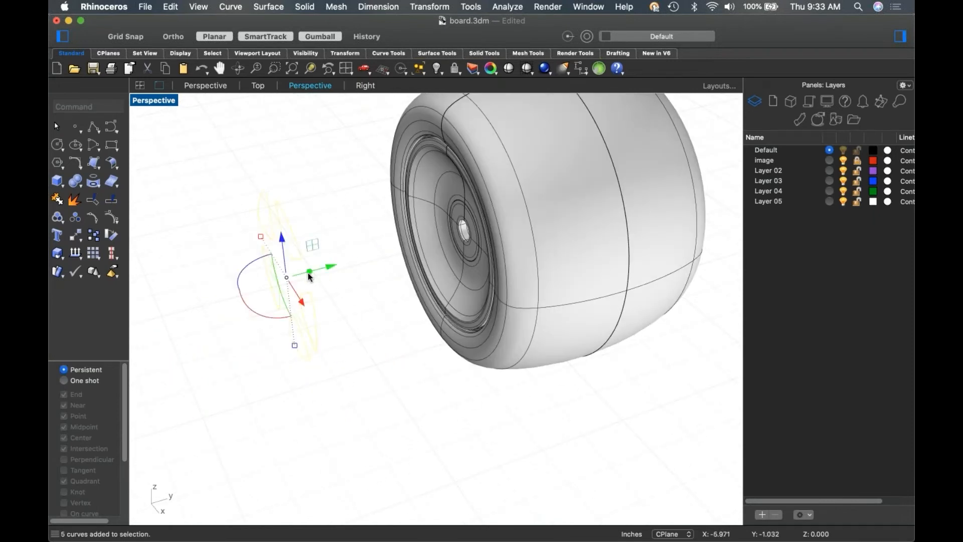
left_click_drag(311, 276, 720, 230)
right_click_drag(437, 359, 386, 363)
left_click_drag(303, 115, 289, 422)
type("Cap")
key("Return")
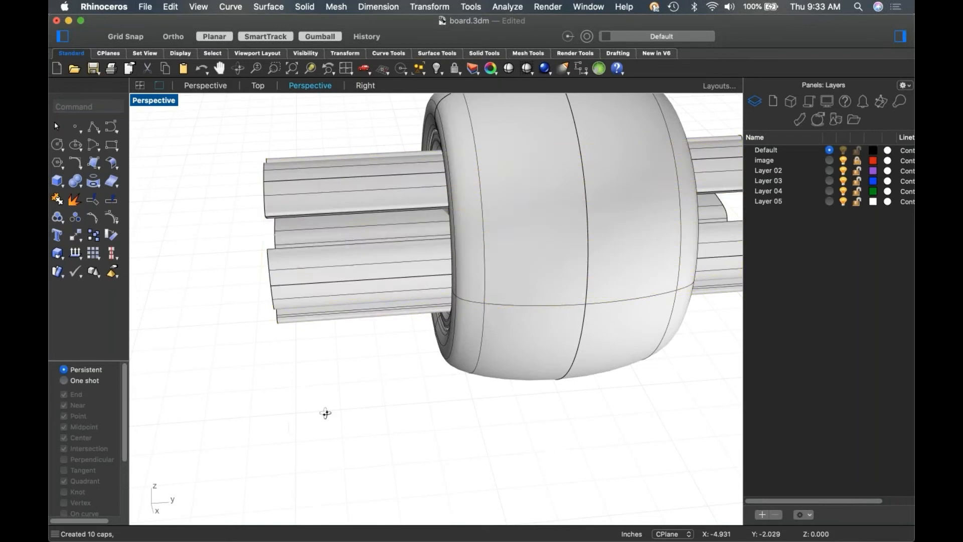
Subtract the five capped wedge extrusions from the wheel with Boolean Difference.
right_click_drag(289, 422, 147, 271)
left_click(77, 184)
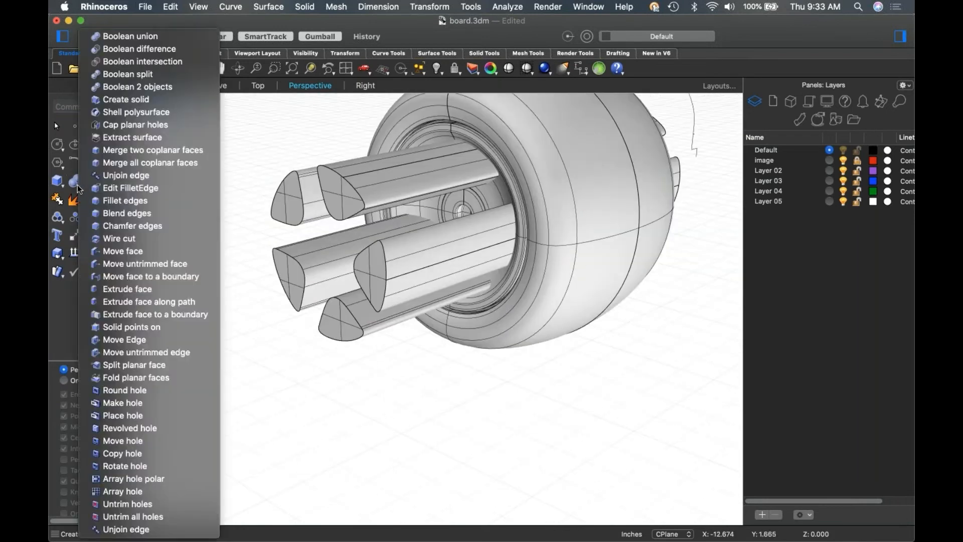
left_click(152, 49)
left_click(557, 318)
key("Return")
right_click_drag(513, 362, 377, 363)
left_click_drag(354, 132, 330, 341)
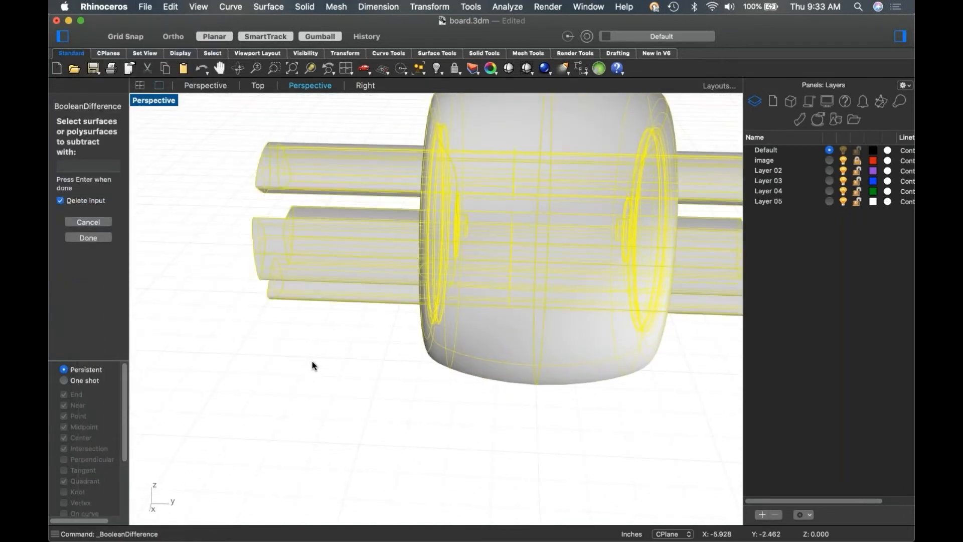
key("Return")
Delete the leftover wedge outline curves in front of the wheel.
right_click_drag(330, 340, 327, 153)
left_click_drag(327, 153, 260, 397)
key("Delete")
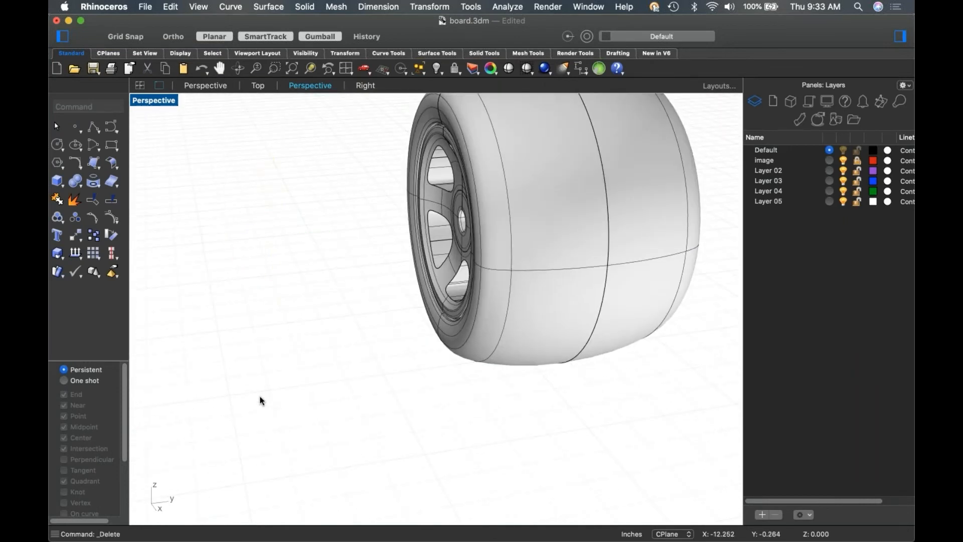
Start Blend Edges and select the front edges of all five wedge openings in the wheel.
right_click_drag(544, 286, 459, 138)
scroll(451, 190, "up", 5)
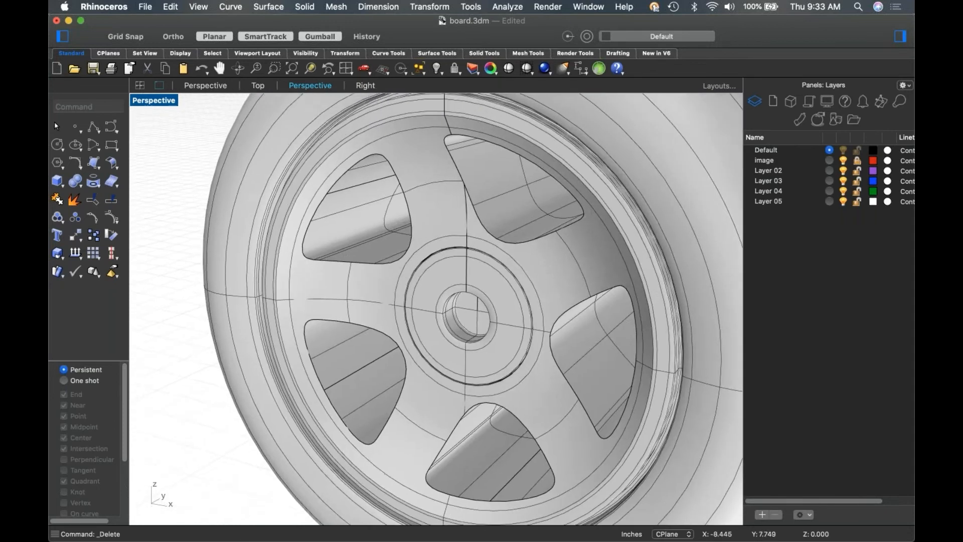
right_click_drag(465, 235, 129, 209)
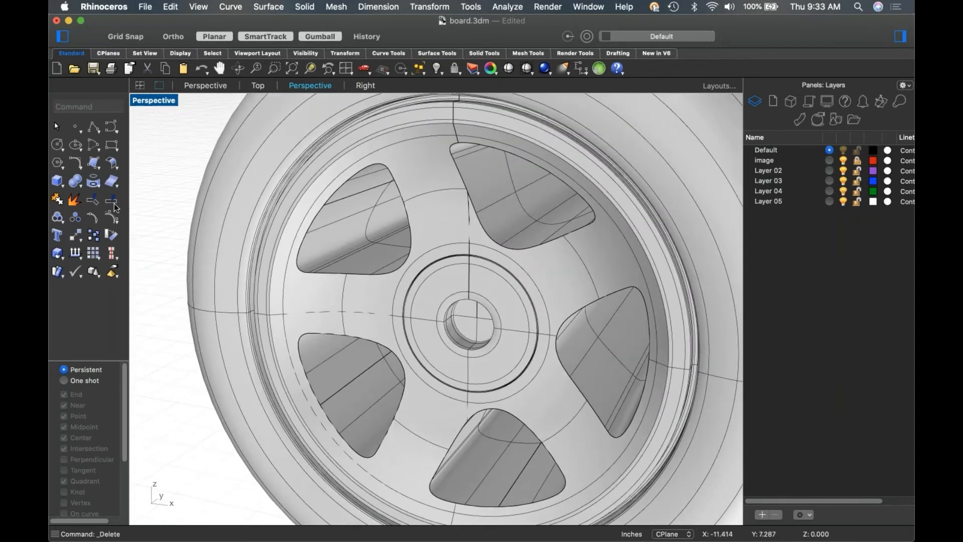
left_click(80, 187)
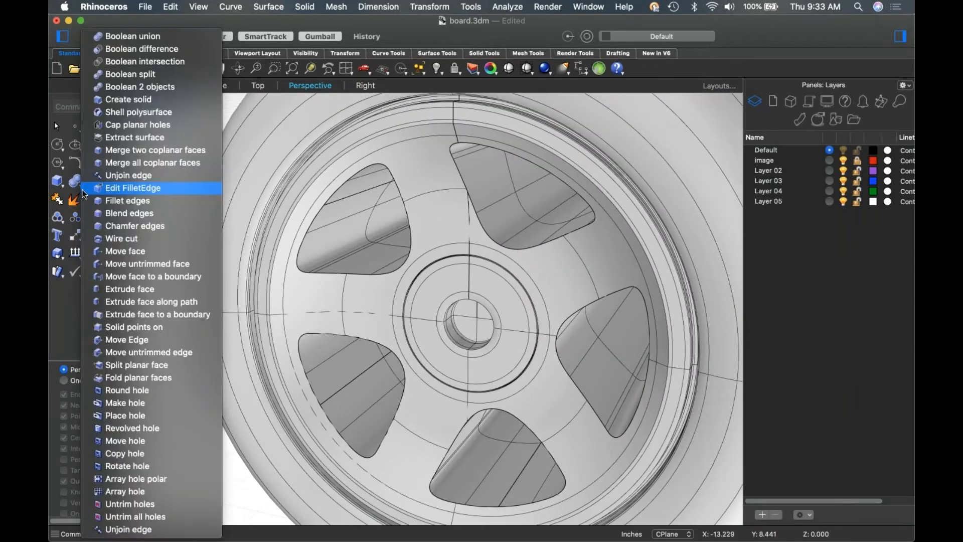
left_click(117, 212)
left_click(333, 273)
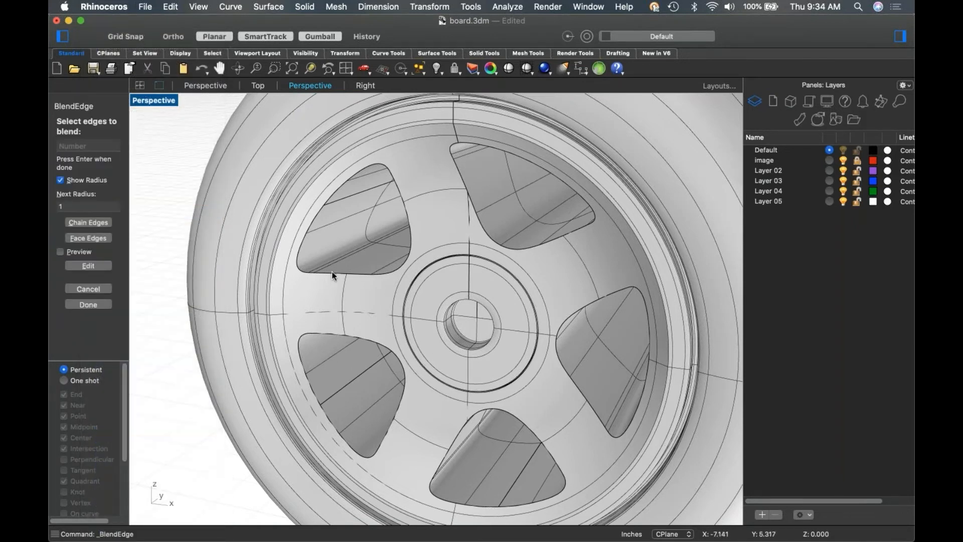
left_click(330, 334)
left_click(536, 437)
left_click(571, 380)
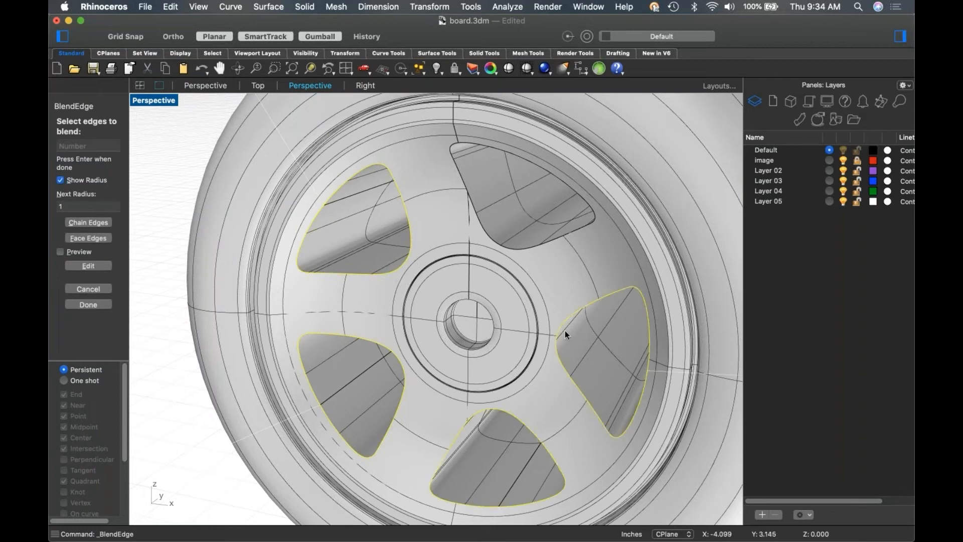
left_click(541, 243)
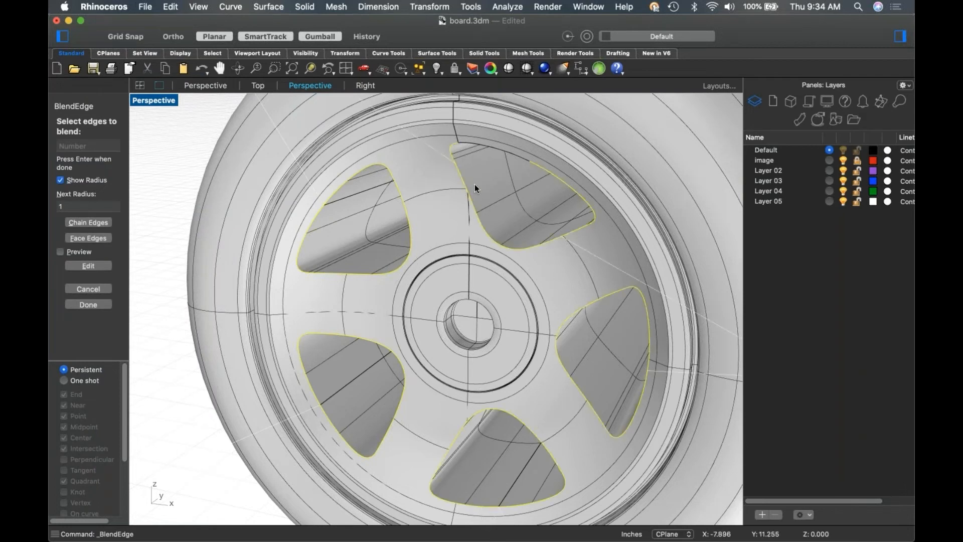
left_click(483, 146)
key("Return")
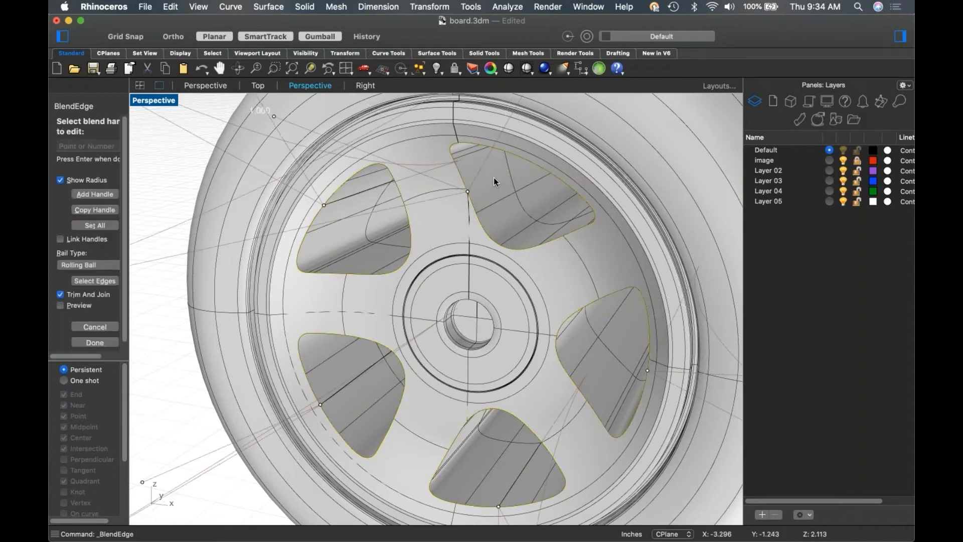
Try blend radii of 0.25 and 0.08 for all handles, and a smaller radius on the handle of one opening.
left_click(101, 226)
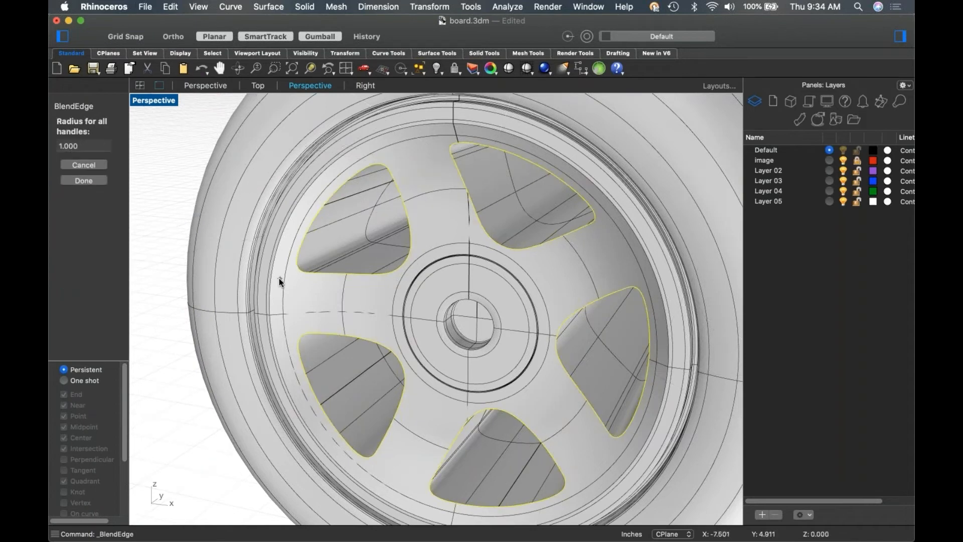
type(".25")
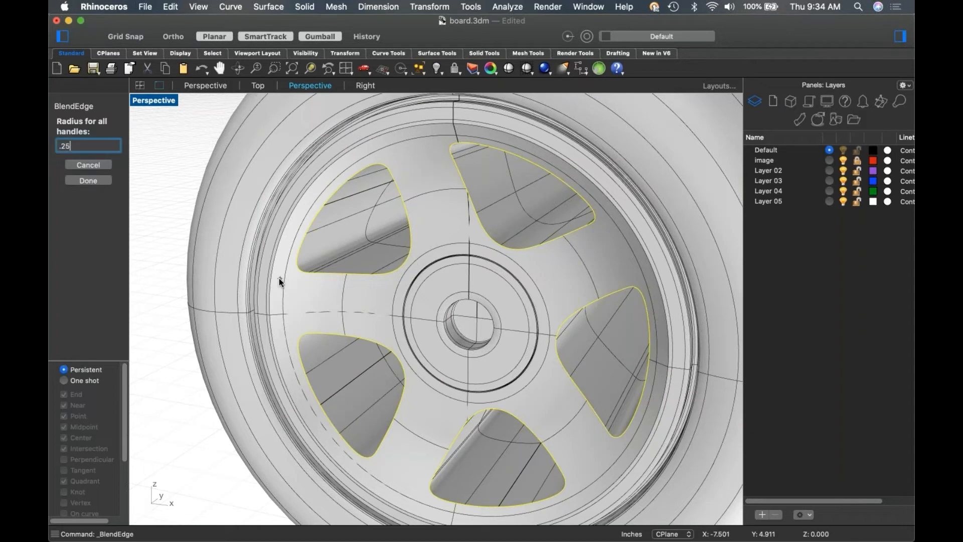
key("Return")
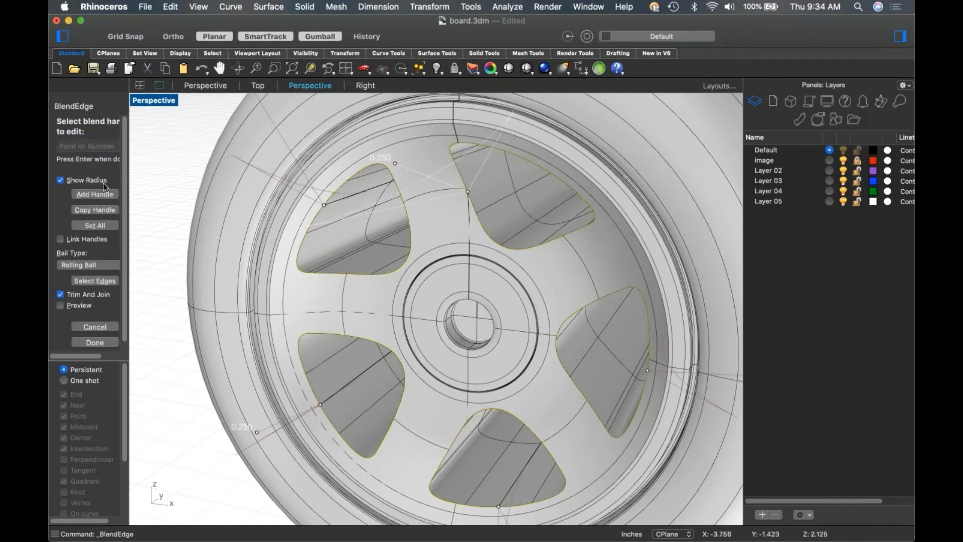
left_click(91, 224)
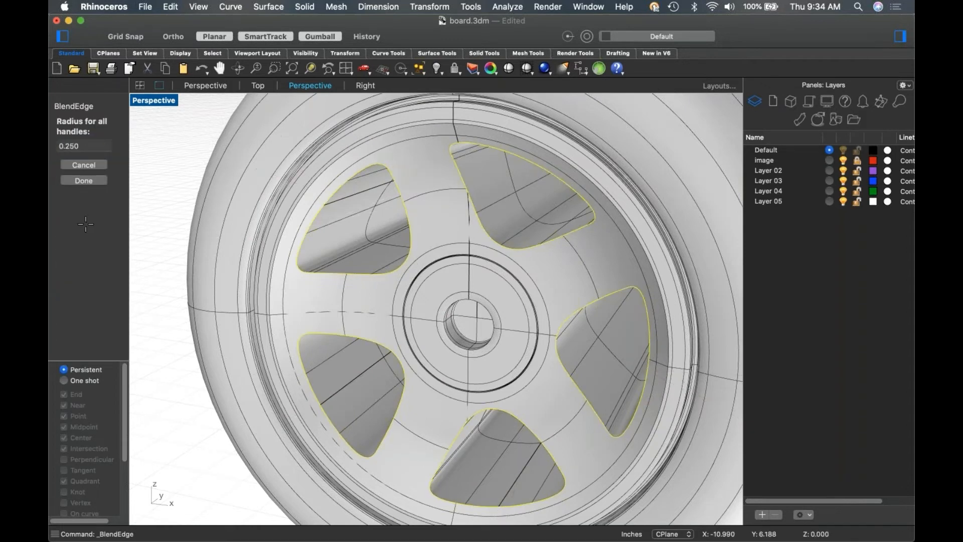
type(".08")
key("Return")
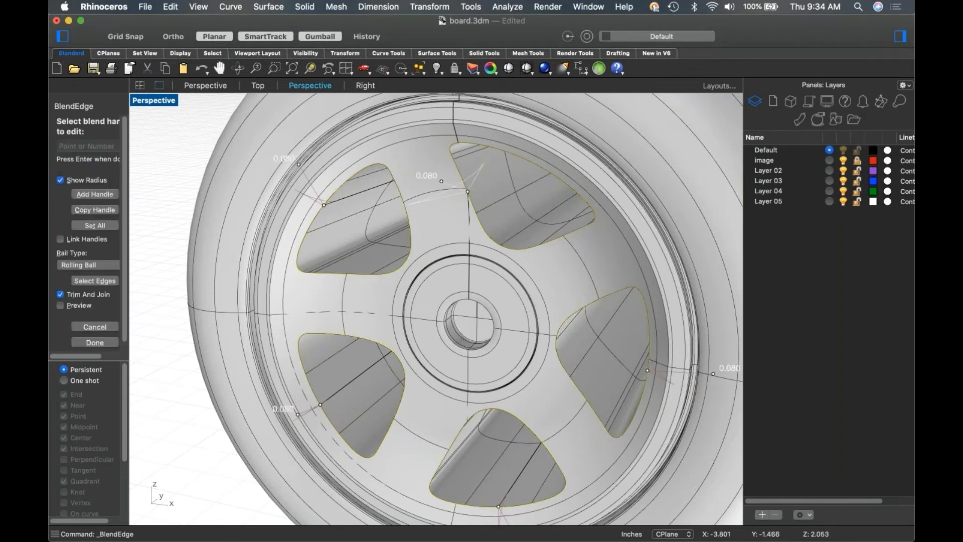
left_click(300, 164)
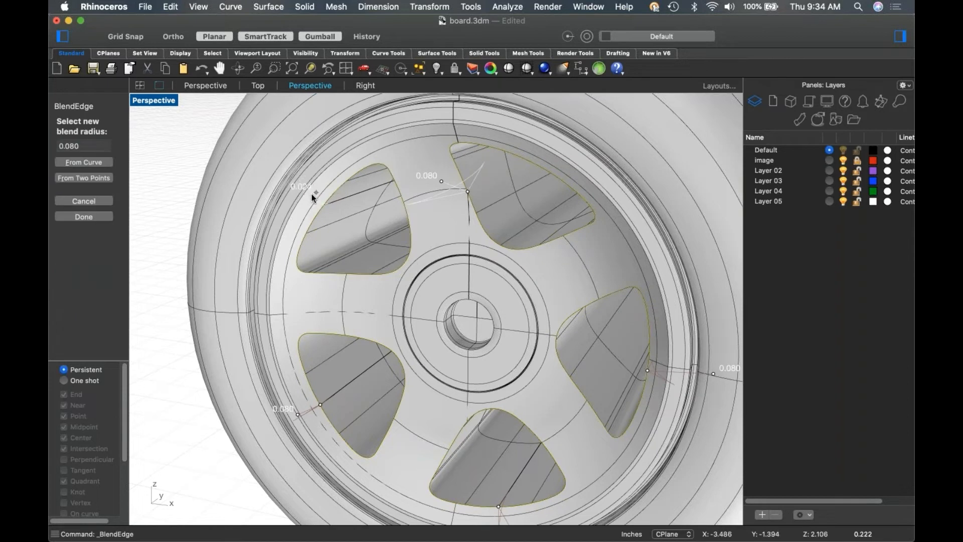
left_click(312, 193)
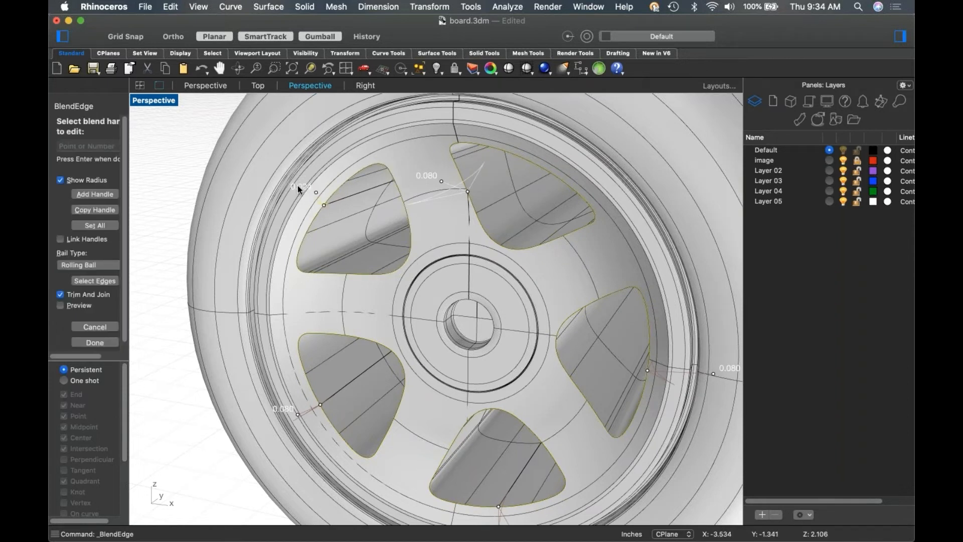
Set the blend radius of all handles to 0.025 and preview the blend.
left_click(101, 225)
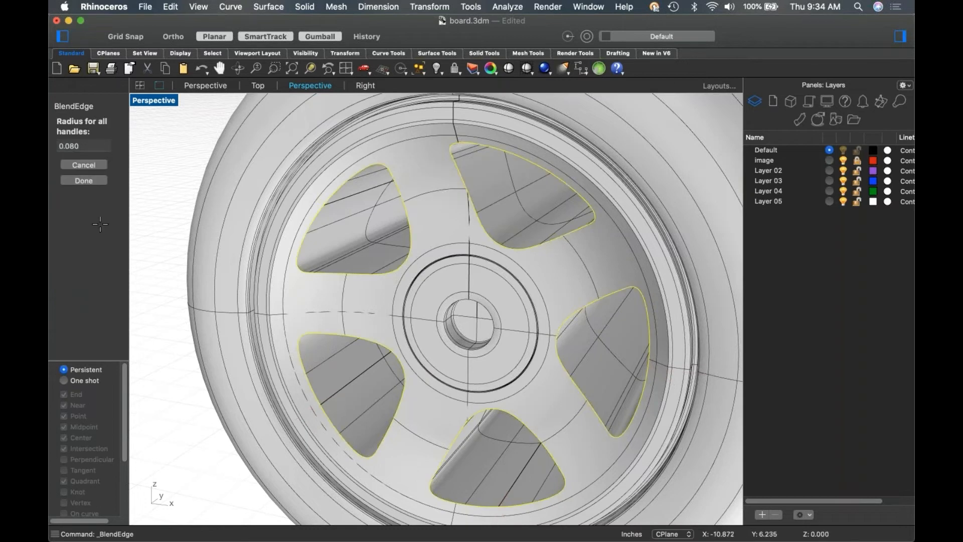
type(".025")
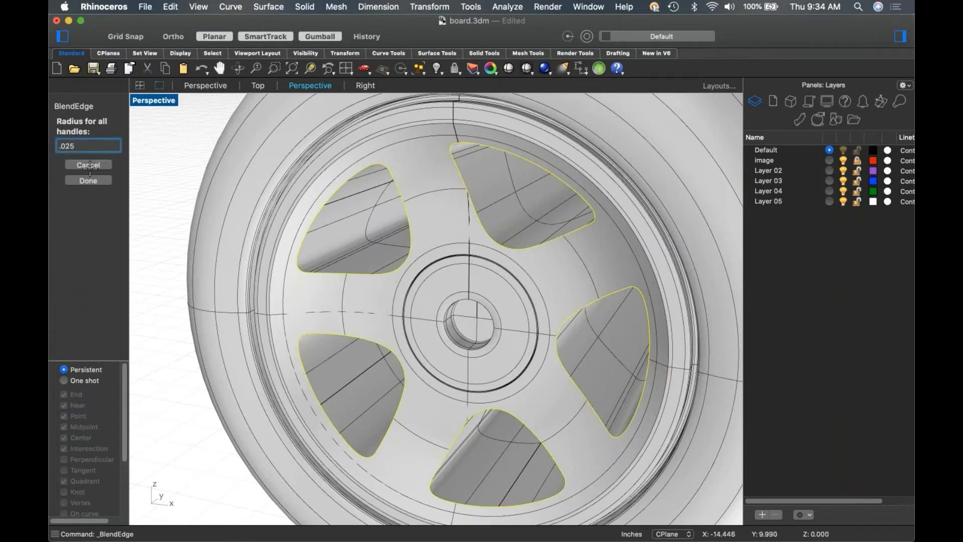
key("Return")
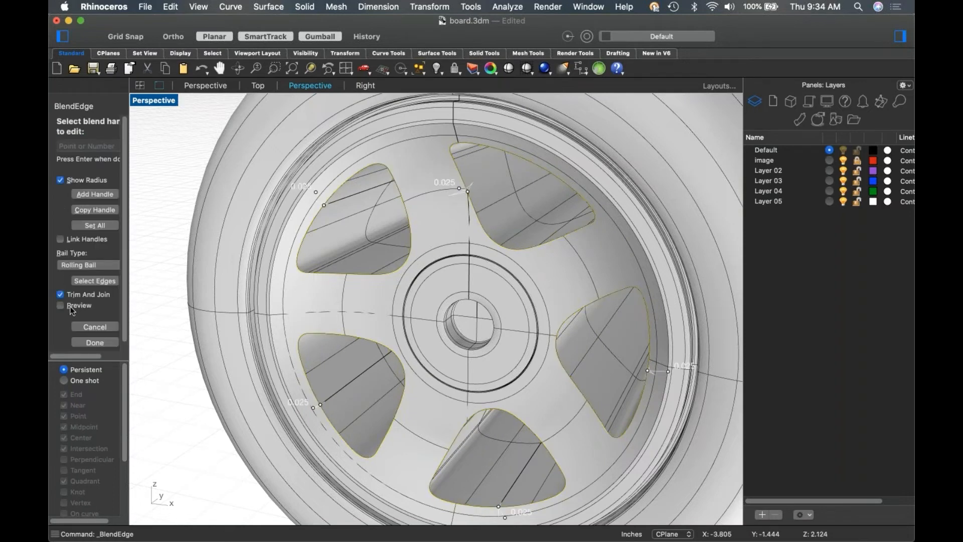
key("Return")
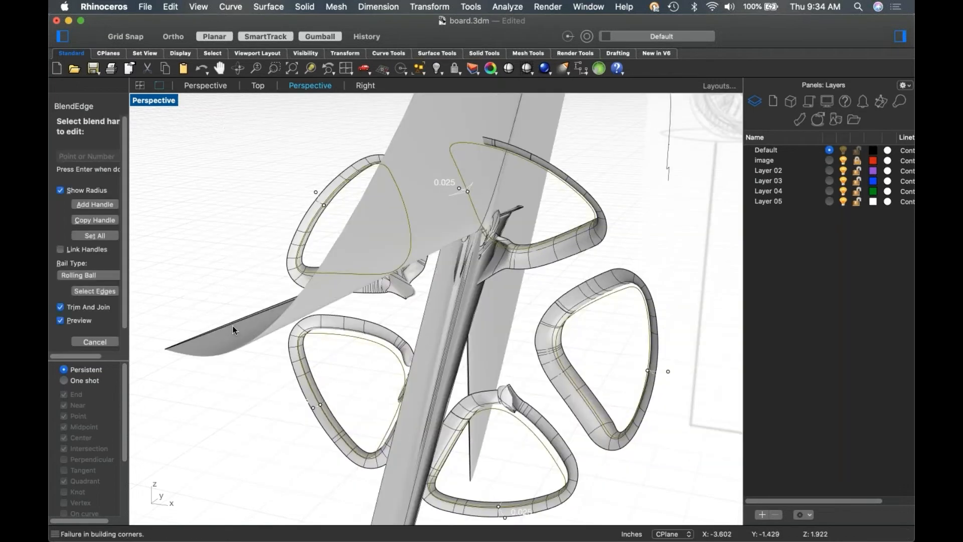
Set the blend radius of all handles on the wedge opening edges to 0.01.
left_click(95, 235)
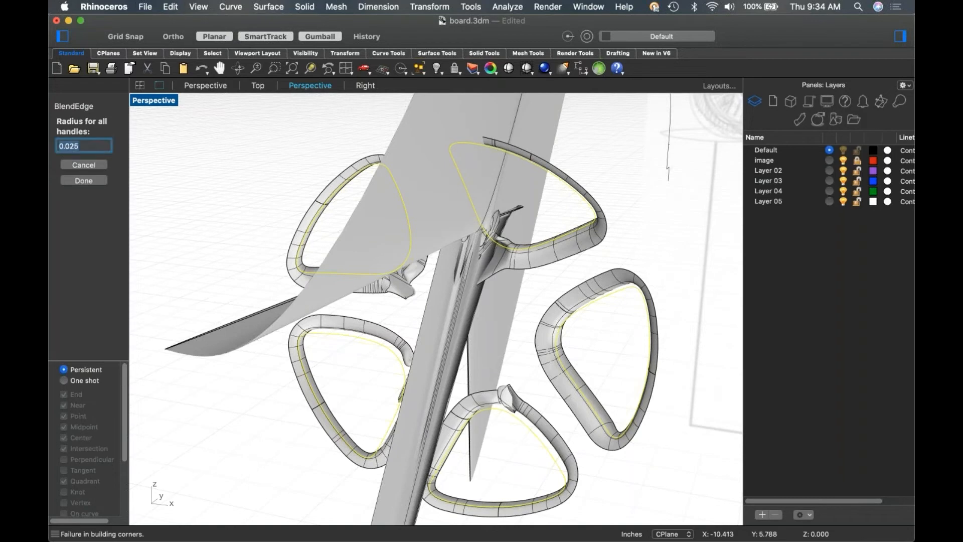
key("BackSpace")
key("BackSpace")
key("BackSpace")
key("BackSpace")
key("BackSpace")
type(".0")
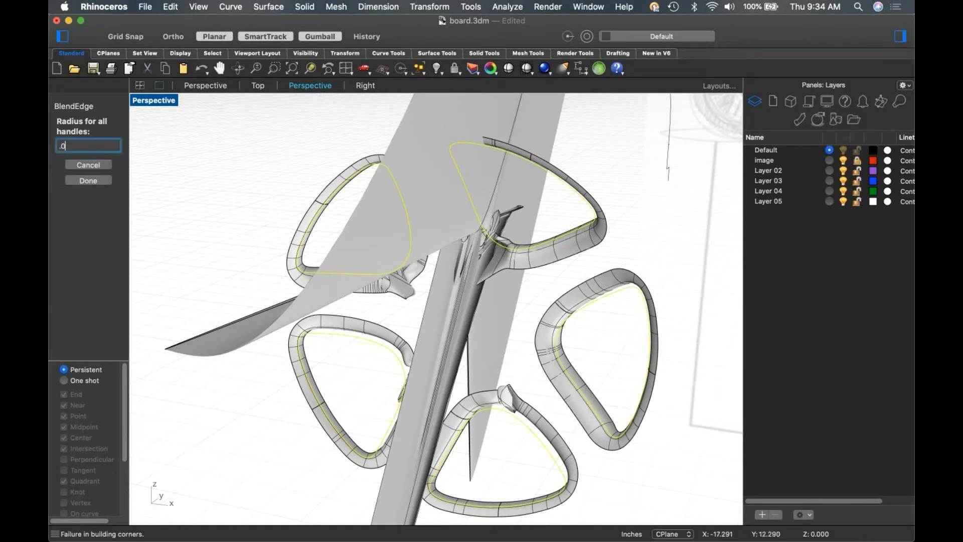
type("1")
key("Return")
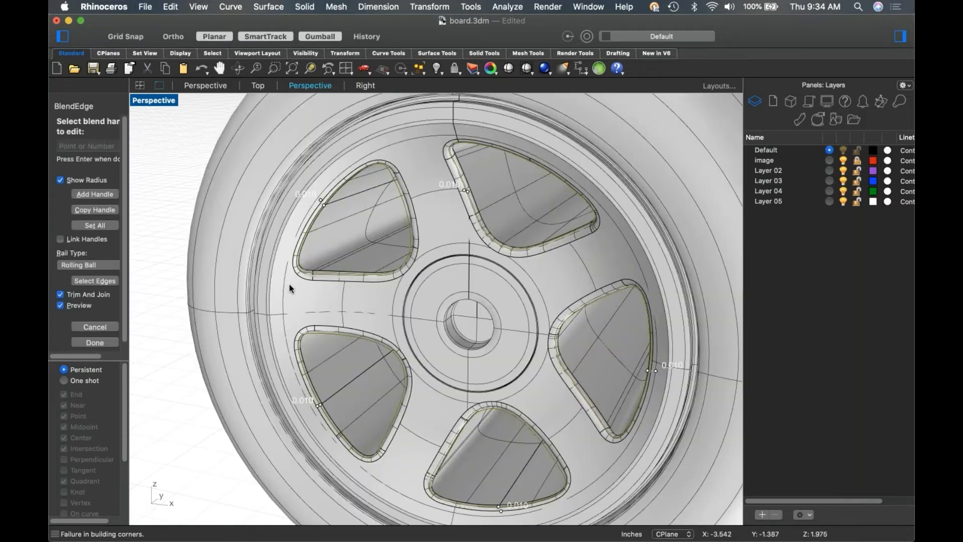
Check the blend preview around the five wedge openings up close and apply the edge blend.
right_click_drag(421, 279, 377, 245)
scroll(363, 237, "up", 8)
scroll(366, 269, "down", 6)
scroll(377, 245, "down", 5)
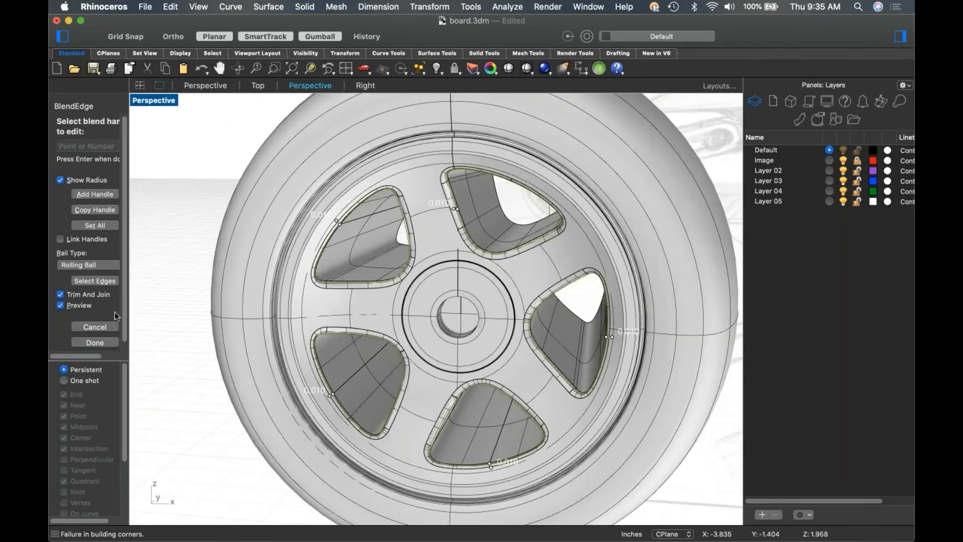
left_click(99, 340)
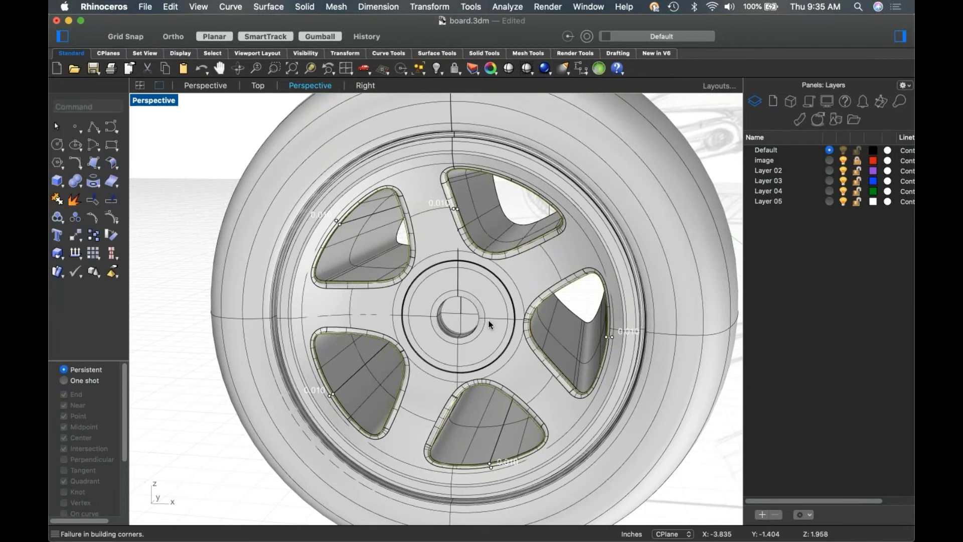
In the front view, draw a polyline from midway between the outer corners of the two upper openings to the wheel's centre.
mouse_move(491, 323)
right_mouse_down()
mouse_move(472, 334)
mouse_move(501, 303)
mouse_move(431, 321)
mouse_move(493, 323)
mouse_move(442, 306)
right_mouse_up()
scroll(470, 329, "down", 5)
scroll(485, 323, "up", 6)
scroll(447, 322, "down", 8)
scroll(435, 291, "up", 6)
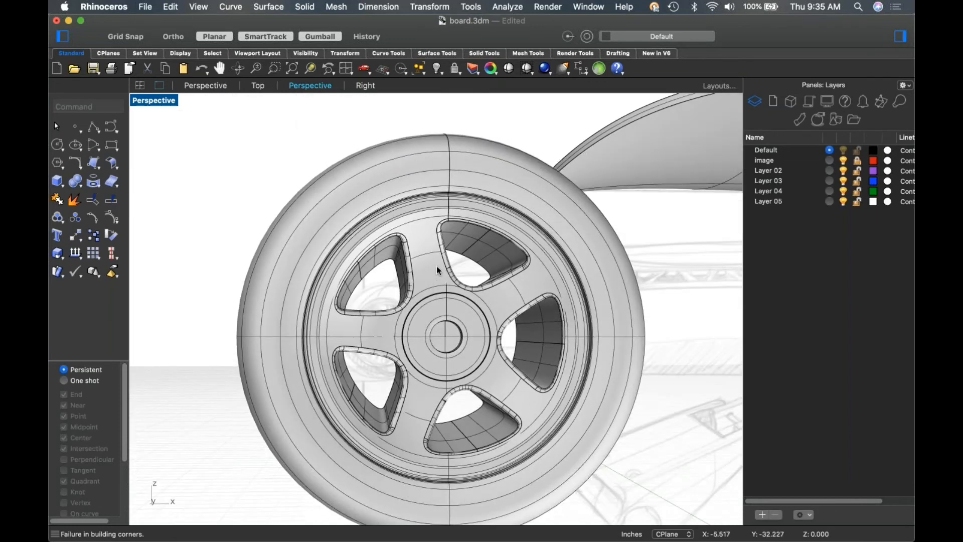
key("ctrl+F2")
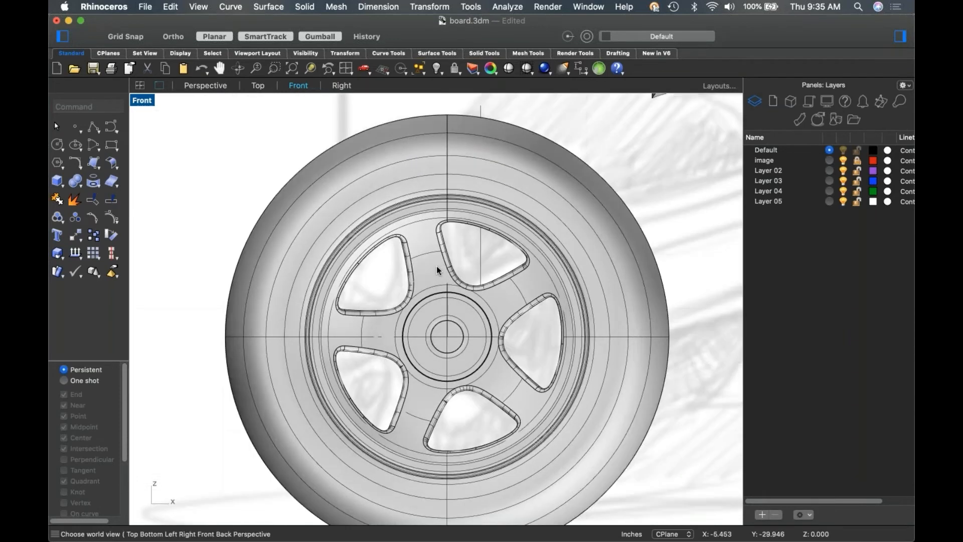
scroll(460, 298, "up", 6)
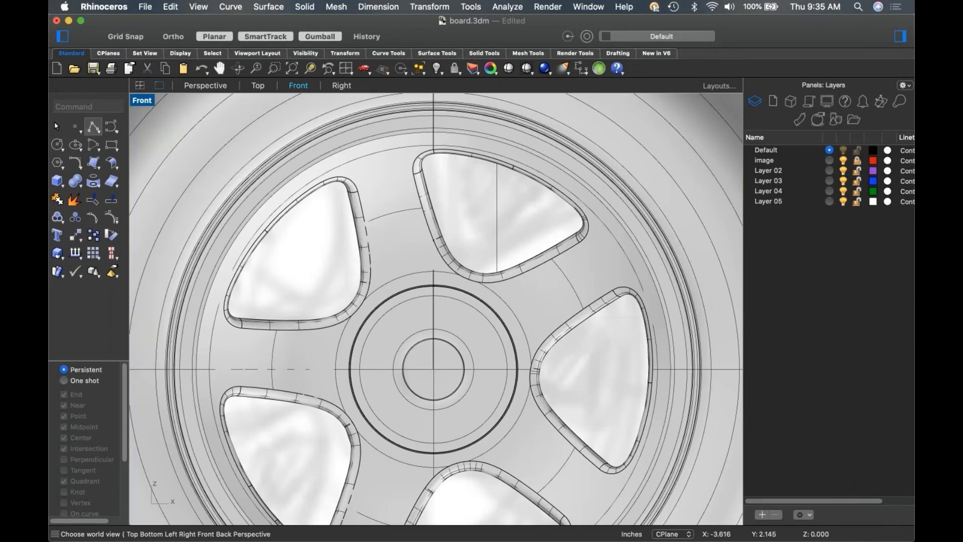
left_click(91, 128)
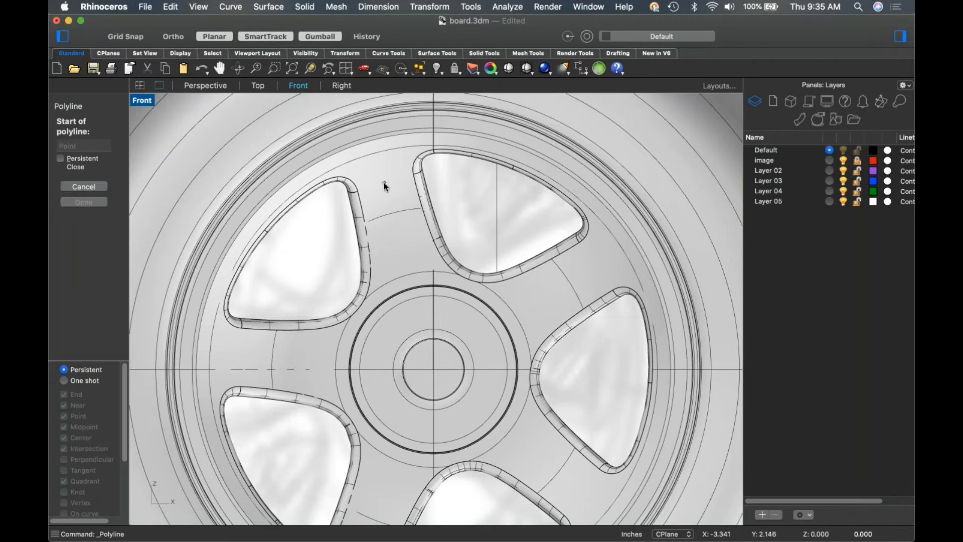
type("between")
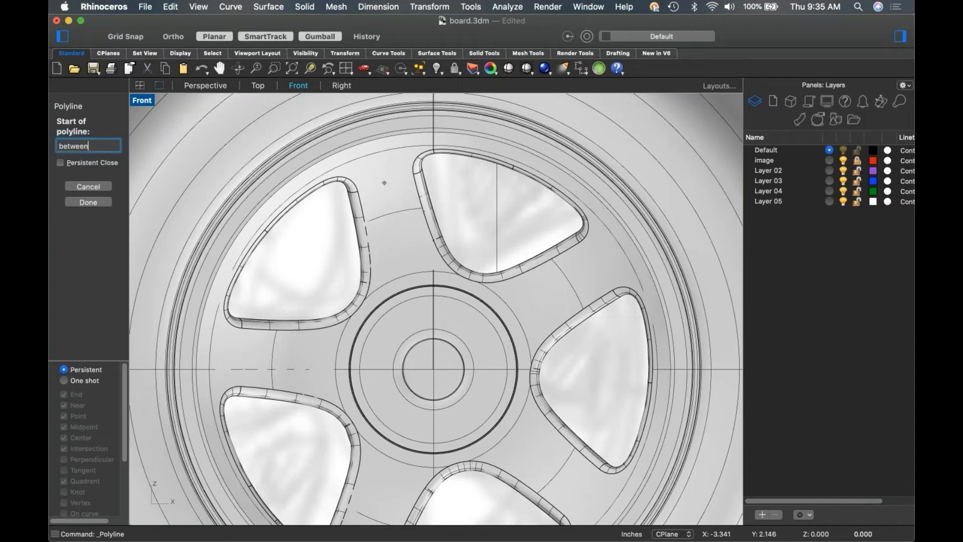
key("Return")
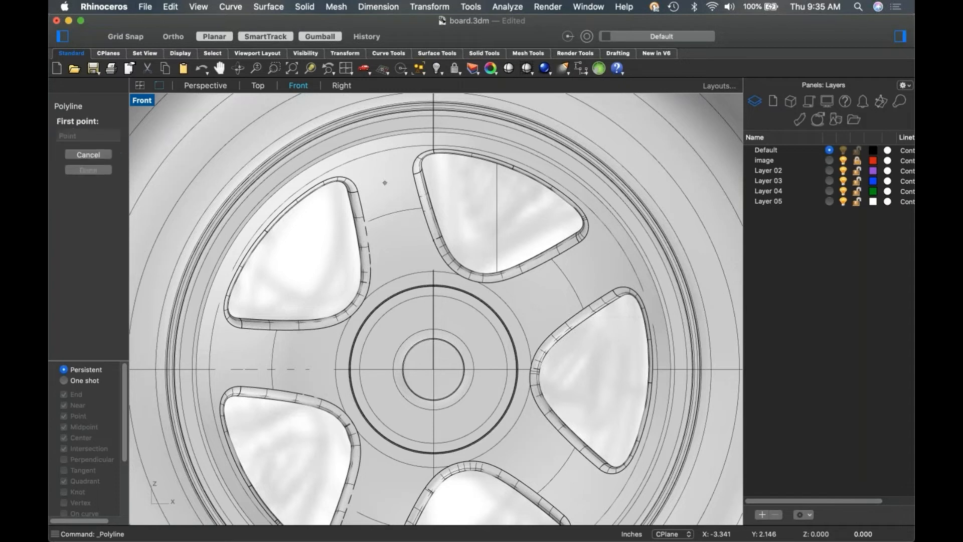
left_click(361, 189)
left_click(410, 175)
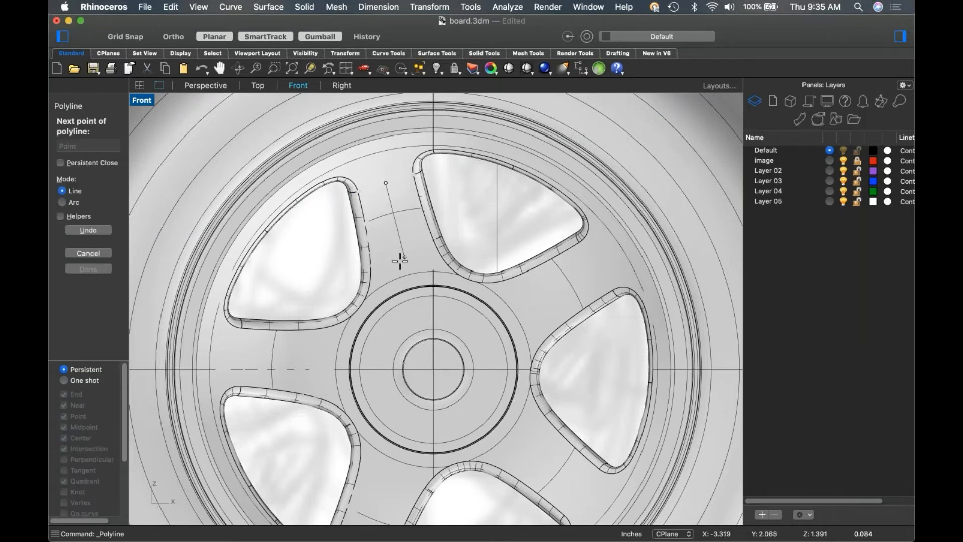
left_click(433, 369)
key("Return")
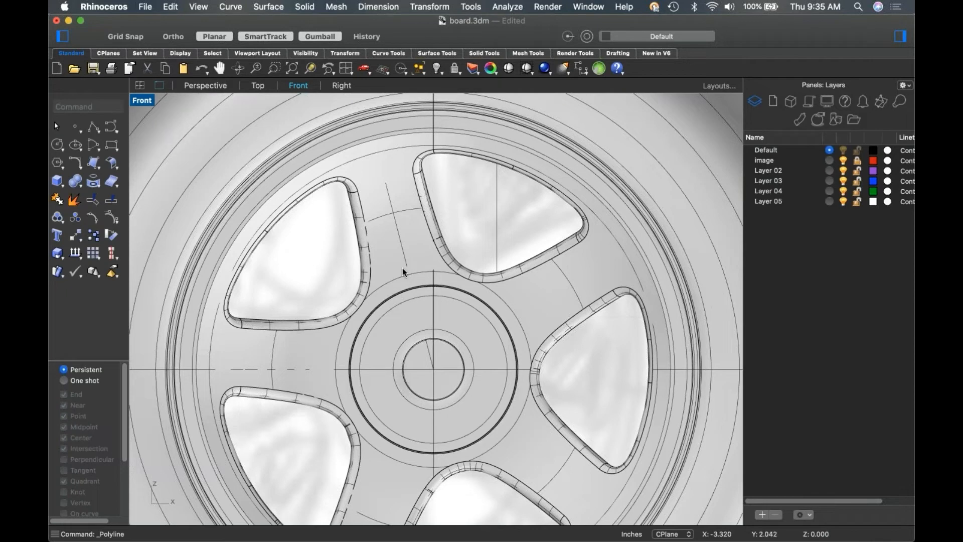
Split the spoke line at a point just outside the hub and delete its inner piece.
left_click(111, 200)
left_click(94, 171)
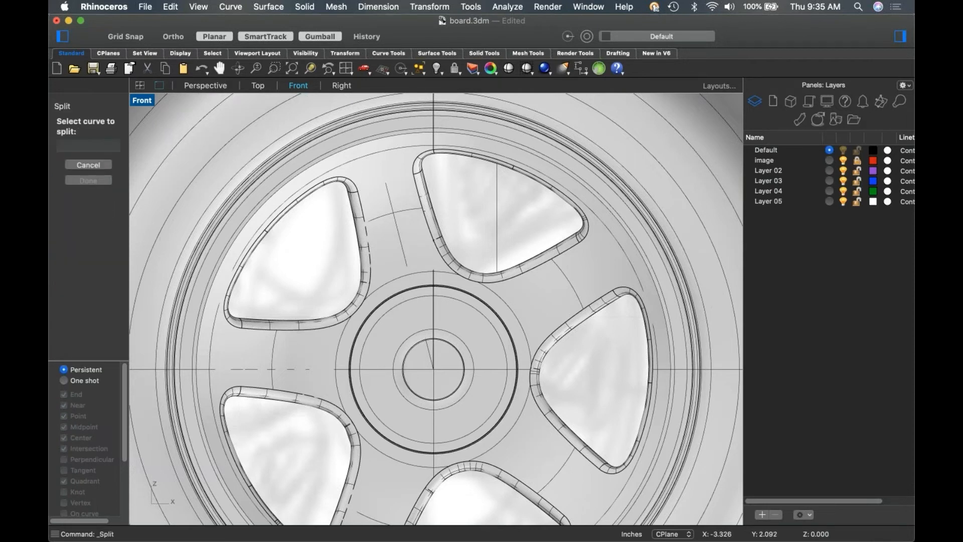
left_click(399, 237)
left_click(407, 266)
key("Return")
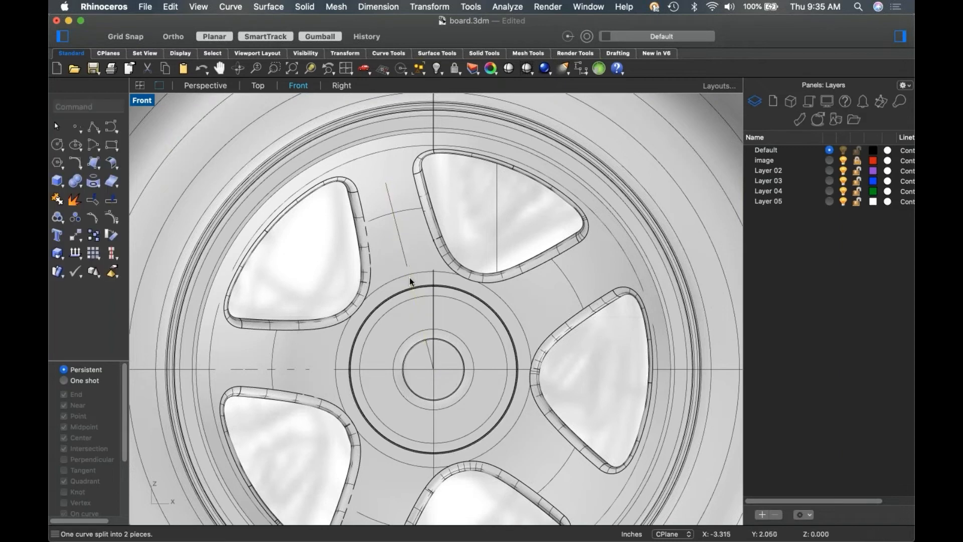
left_click(429, 354)
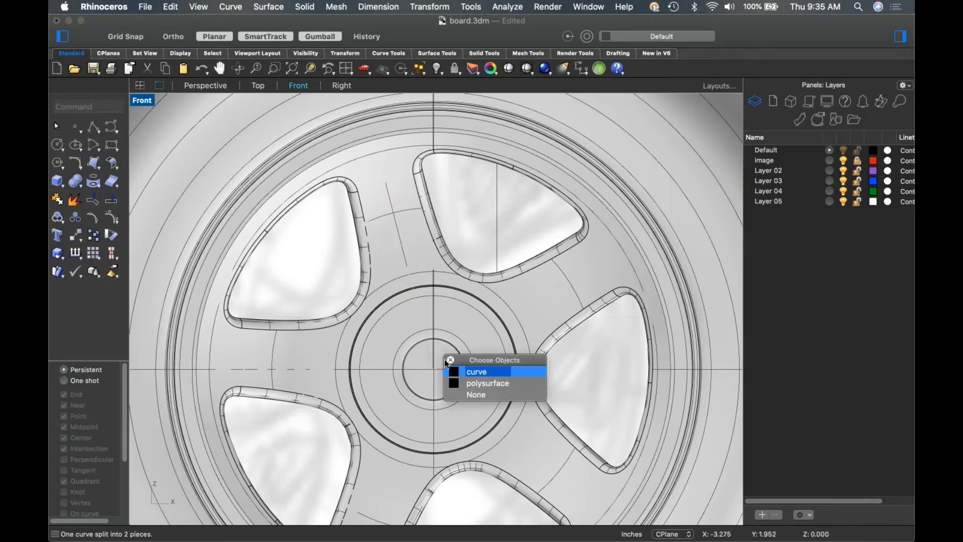
key("Return")
Project the remaining spoke line onto the wheel along the C Plane Z direction.
left_click(402, 254)
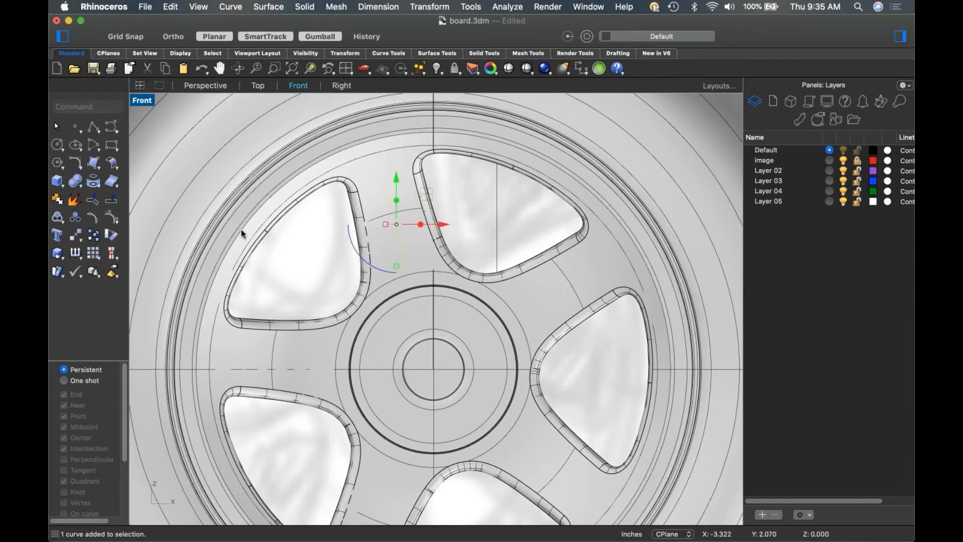
left_click(95, 187)
left_click(420, 258)
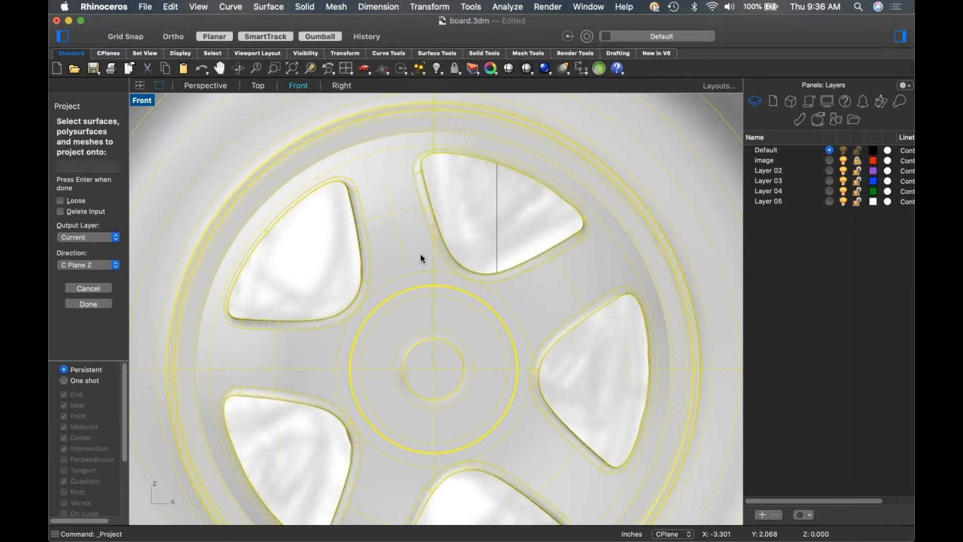
key("Return")
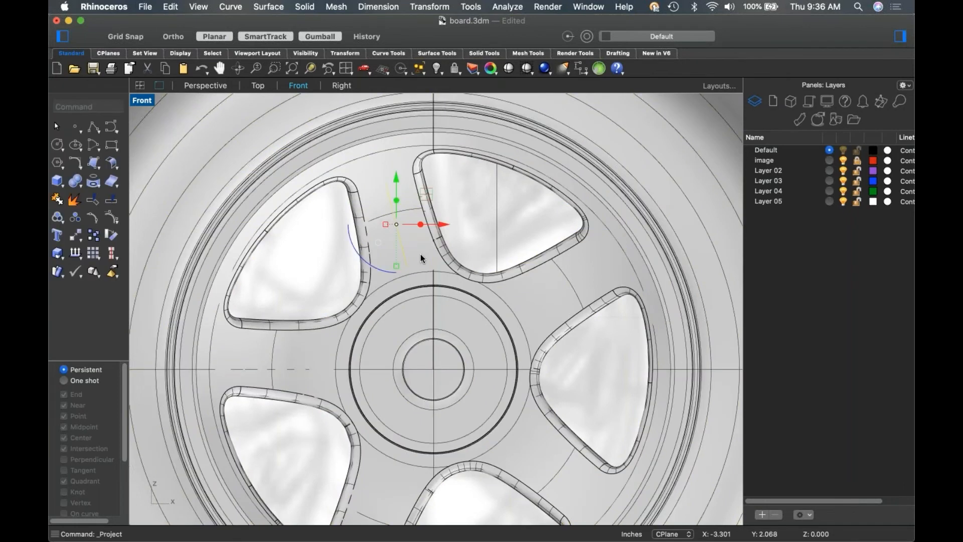
In the perspective view, delete the original straight line lying off the spoke surface.
type("p")
key("Return")
scroll(425, 258, "up", 5)
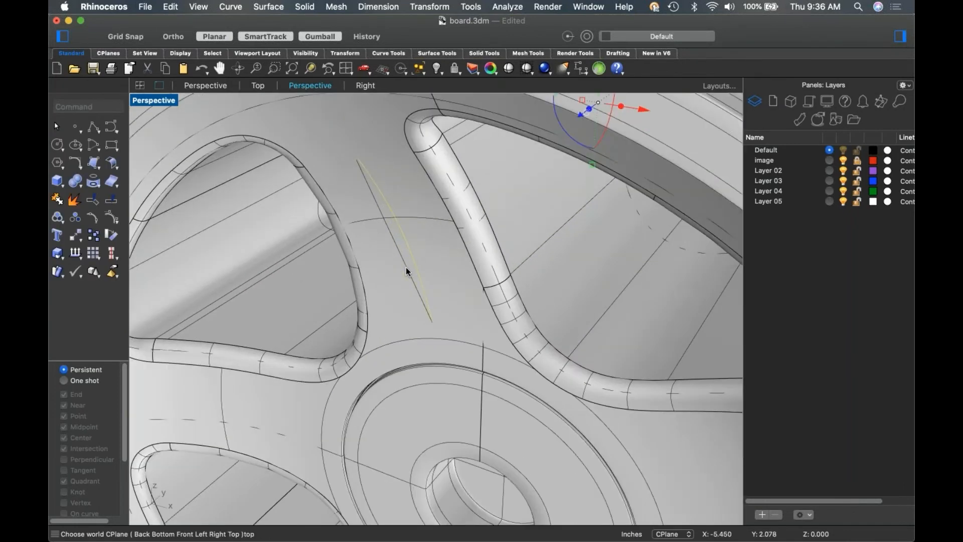
left_click(404, 269)
key("Return")
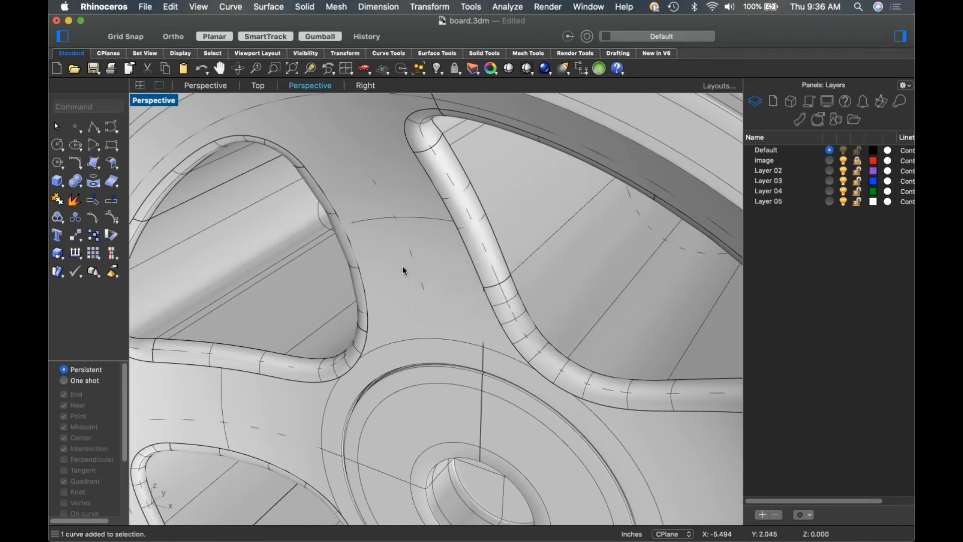
Create a thin pipe with round caps along the projected curve on the spoke's front surface.
left_click(411, 255)
left_click(451, 273)
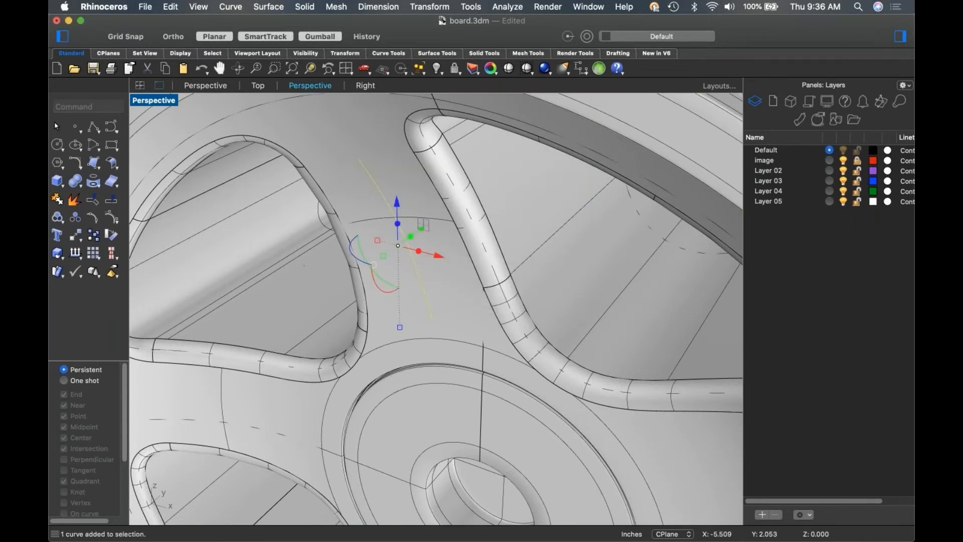
left_click(64, 188)
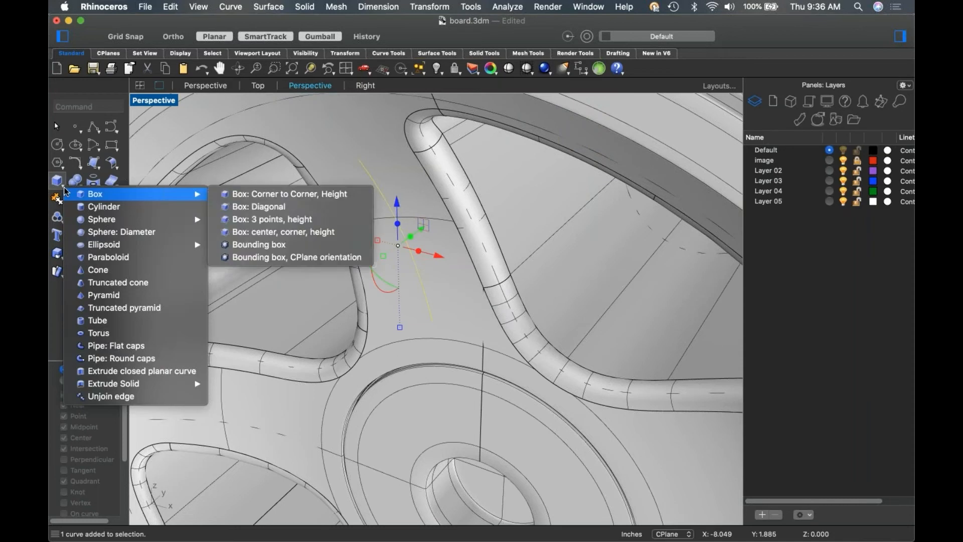
left_click(151, 358)
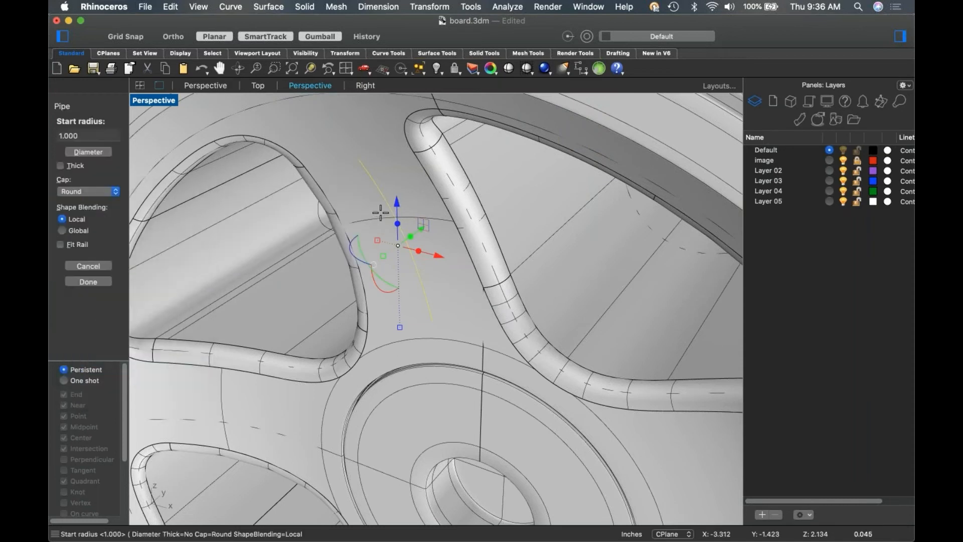
left_click(359, 166)
key("Return")
key("Return")
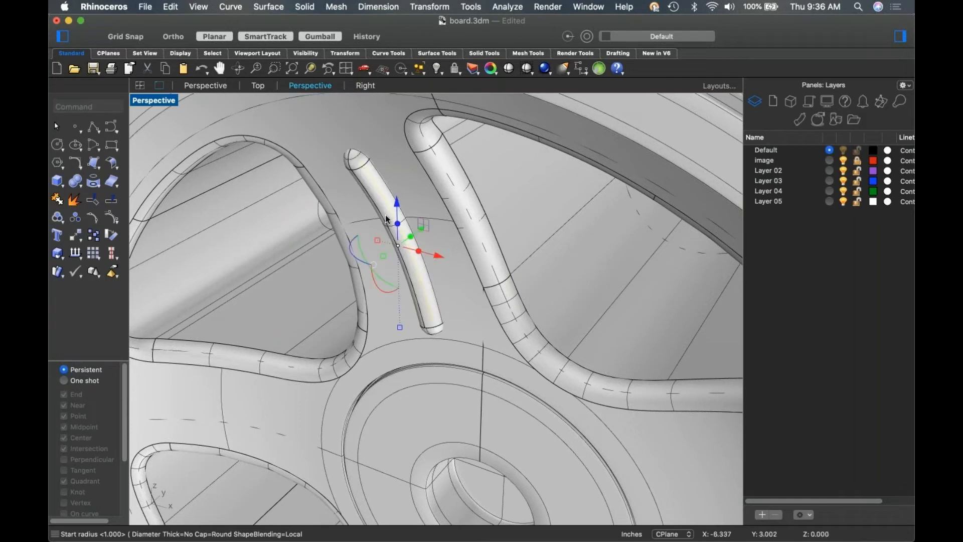
Polar array the spoke pipe around the wheel's centre with 5 items in the front view.
scroll(406, 231, "down", 5)
key("Escape")
left_click(420, 253)
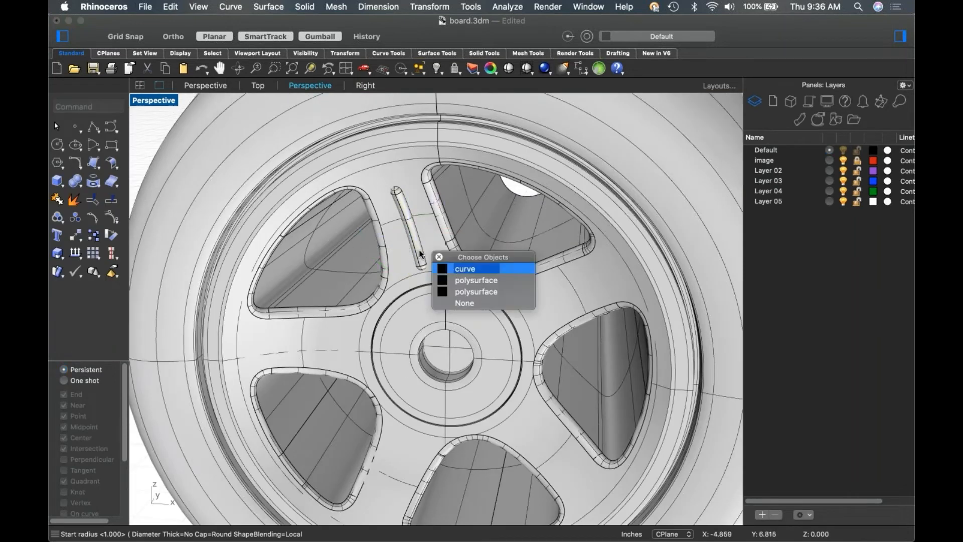
left_click(464, 279)
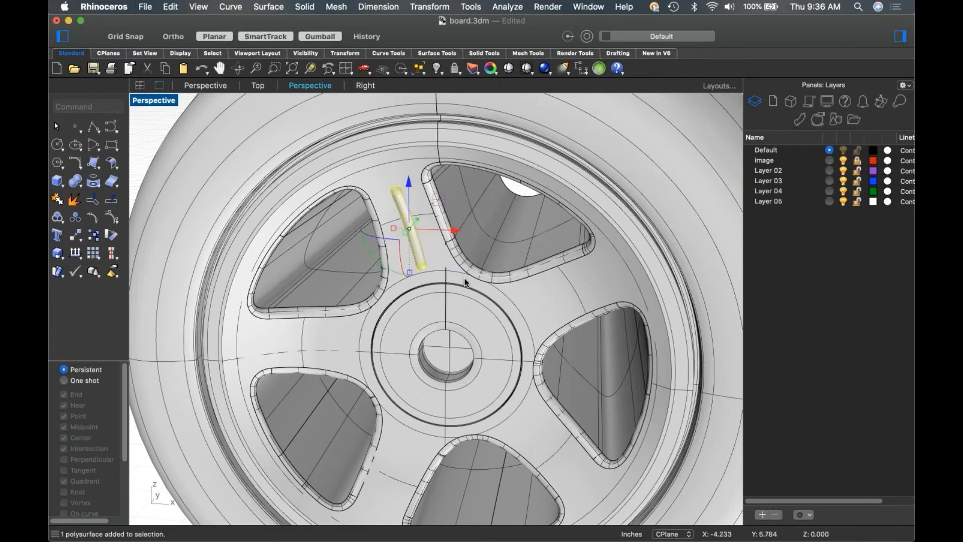
key("super+2")
scroll(442, 171, "down", 3)
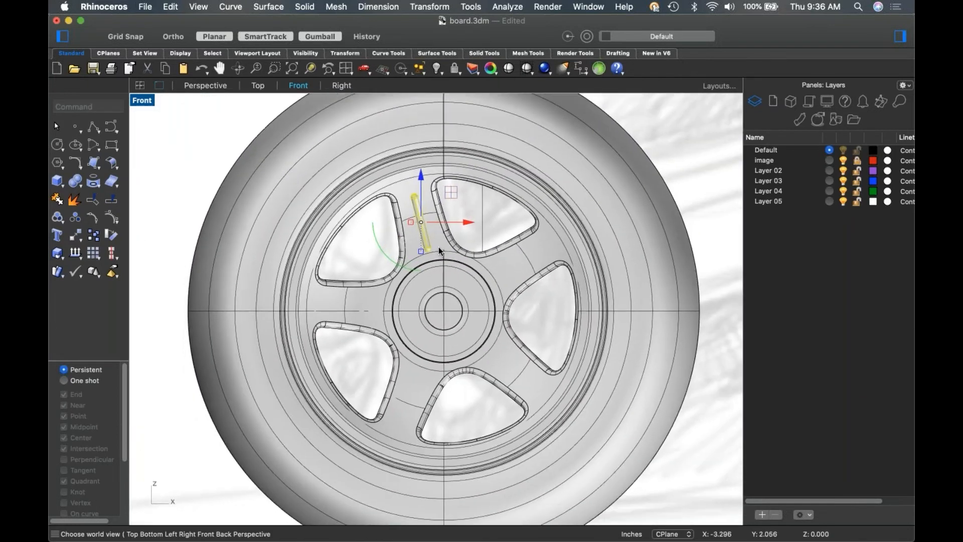
left_click(430, 6)
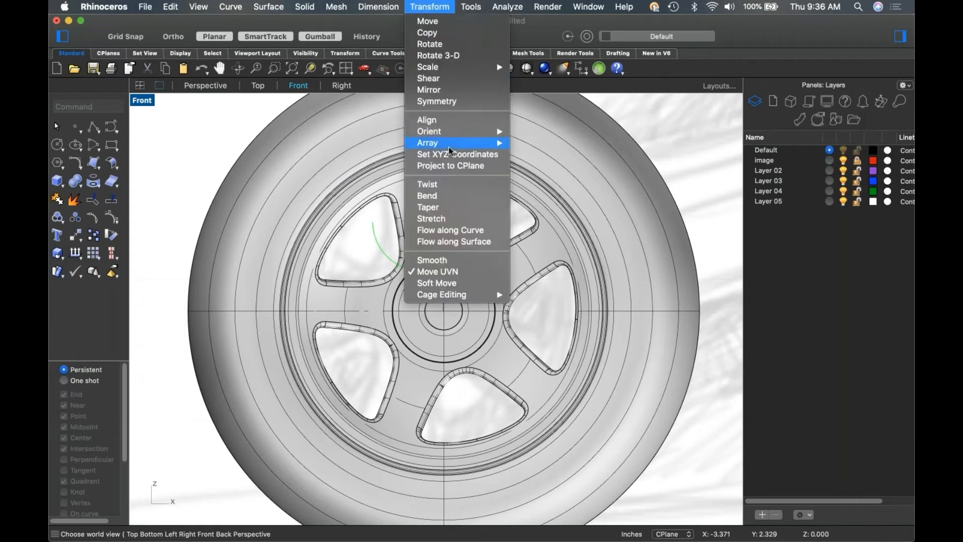
mouse_move(427, 142)
left_click(532, 154)
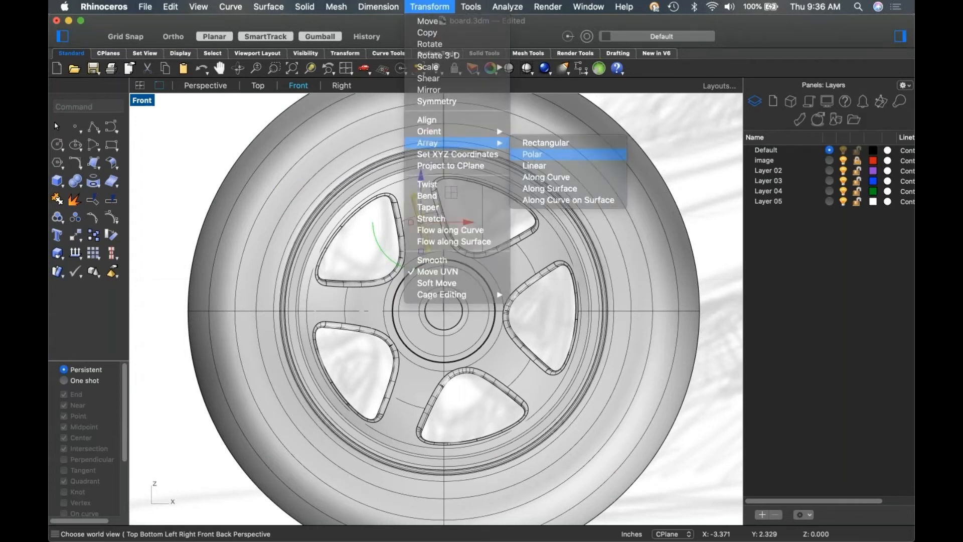
left_click(442, 312)
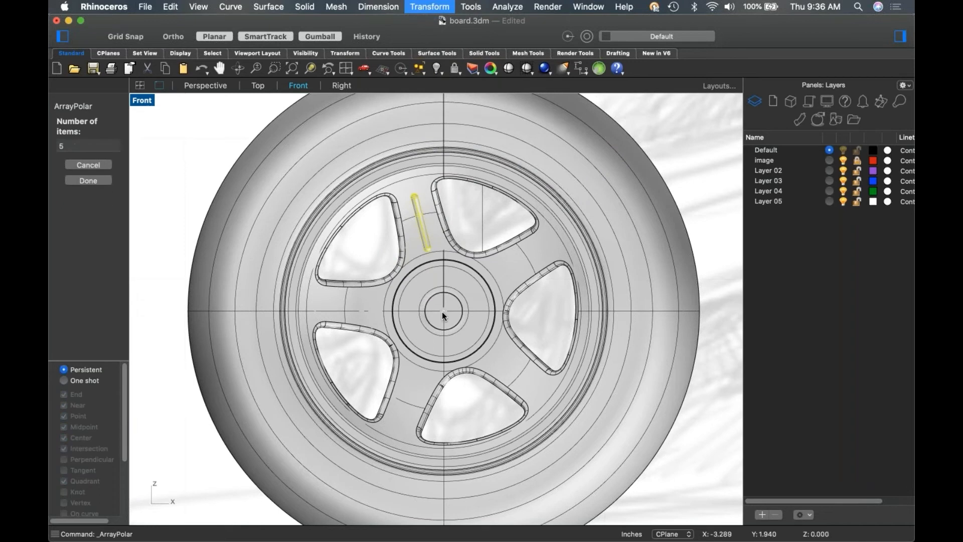
key("Return")
key("Return")
key("Return")
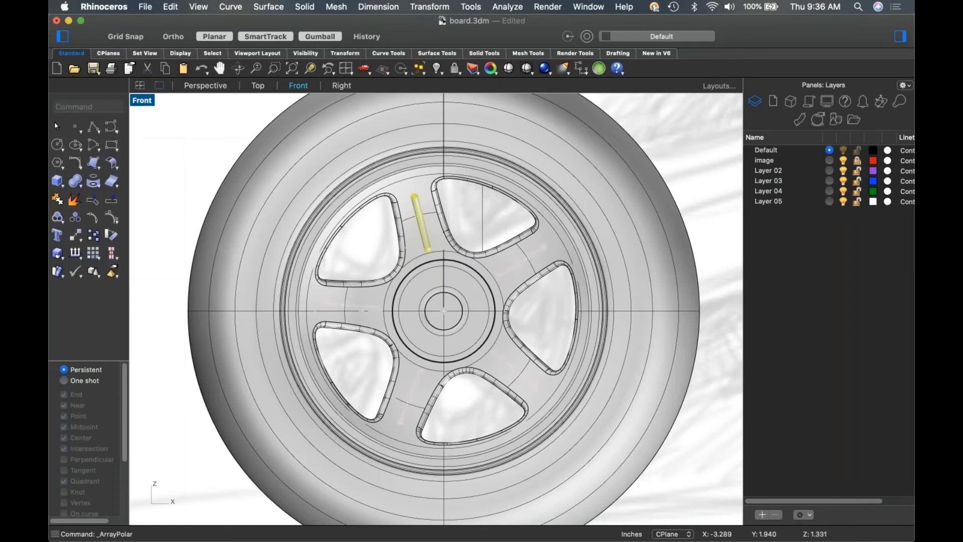
Subtract the five spoke pipes from the wheel body with Boolean Difference to cut a rounded groove into each spoke.
left_click(167, 147)
type("4")
key("Return")
right_click_drag(213, 234, 191, 224)
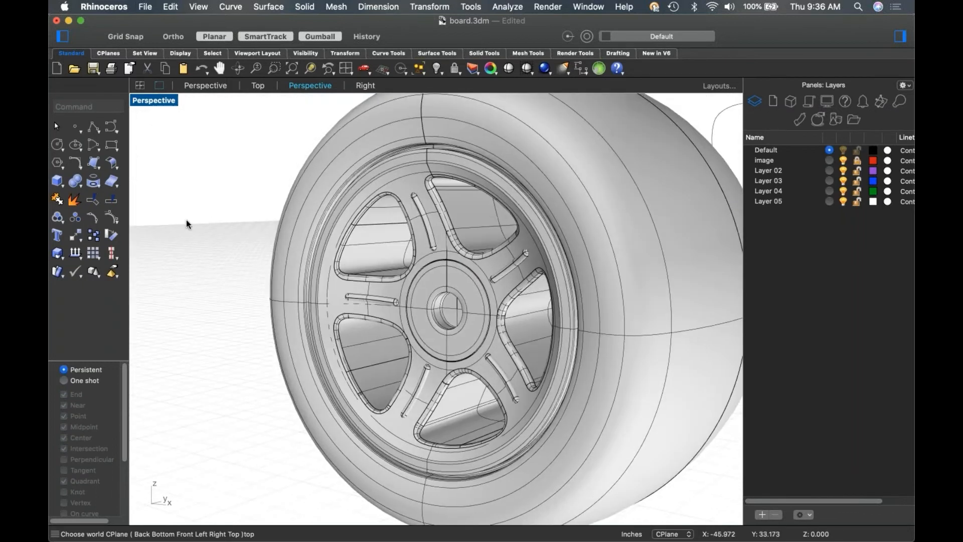
left_click(80, 186)
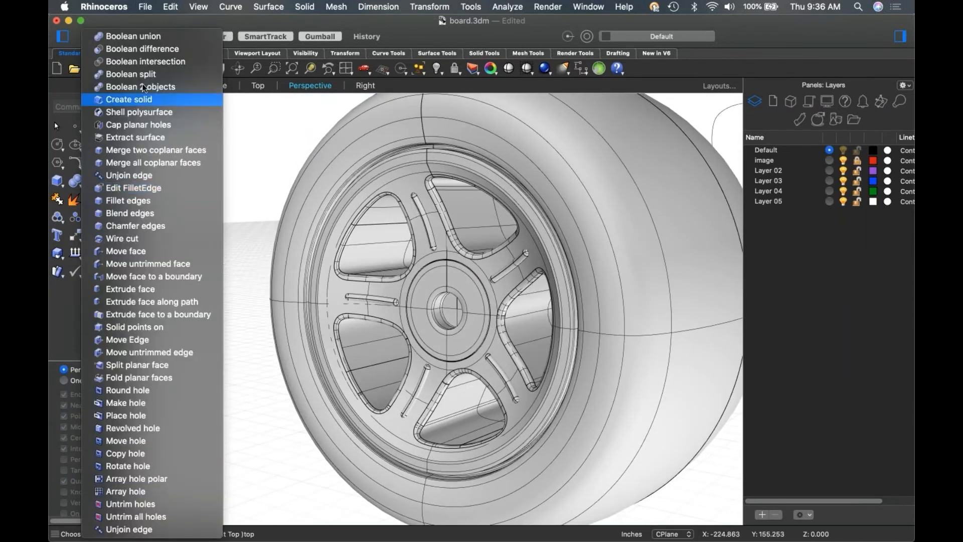
left_click(156, 46)
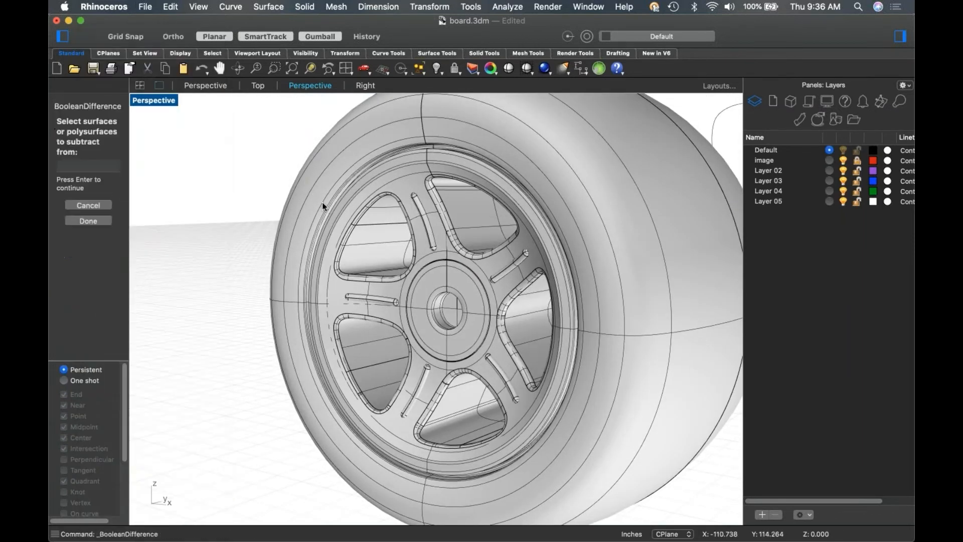
left_click(322, 203)
key("Return")
left_click_drag(650, 448, 207, 166)
key("Return")
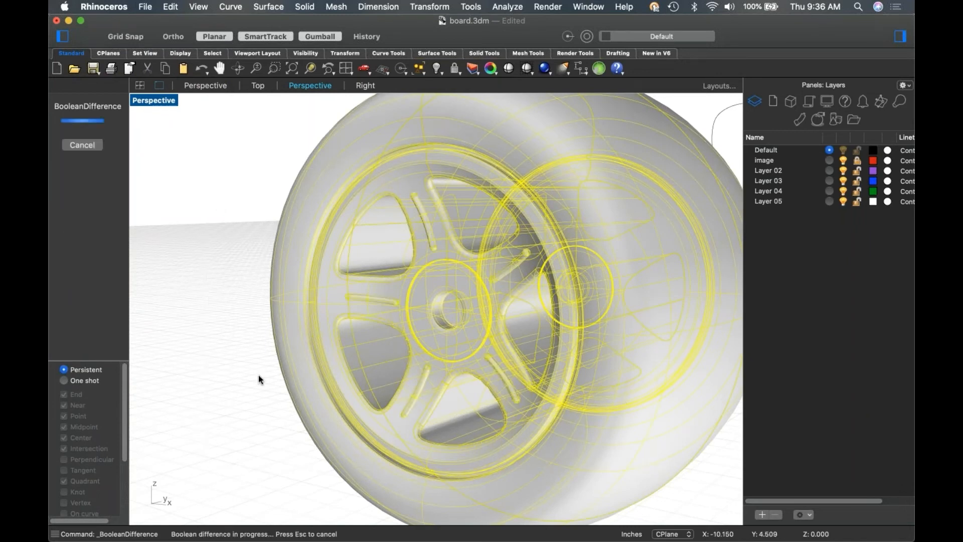
Mirror a copy of the finished wheel across the board's lengthwise centreline in the top view.
mouse_move(257, 375)
right_mouse_down()
mouse_move(292, 340)
mouse_move(323, 366)
mouse_move(260, 365)
right_mouse_up()
scroll(386, 371, "down", 5)
mouse_move(382, 378)
right_mouse_down()
mouse_move(381, 367)
mouse_move(399, 365)
mouse_move(383, 367)
mouse_move(398, 378)
mouse_move(546, 372)
mouse_move(417, 382)
mouse_move(472, 363)
mouse_move(458, 363)
mouse_move(424, 391)
mouse_move(431, 399)
right_mouse_up()
scroll(422, 372, "down", 4)
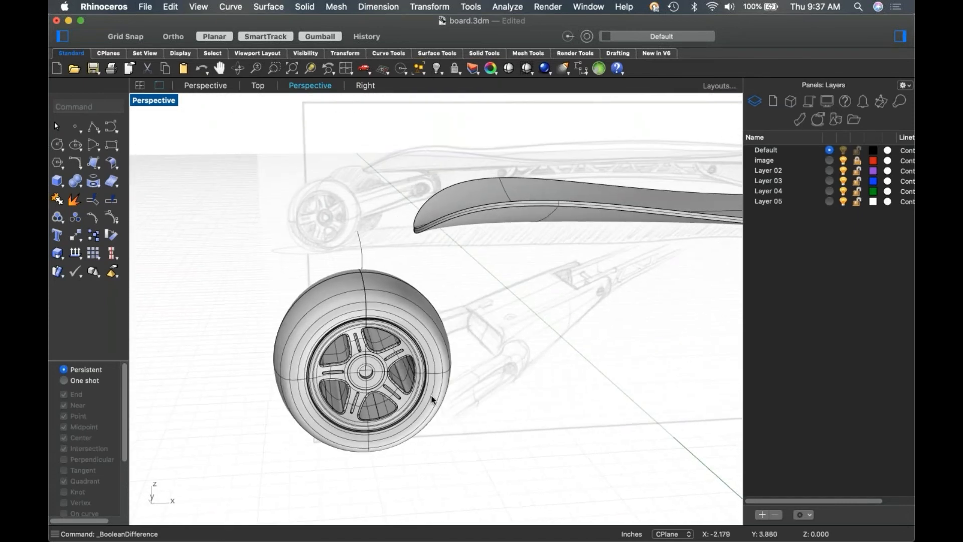
left_click(431, 399)
key("Return")
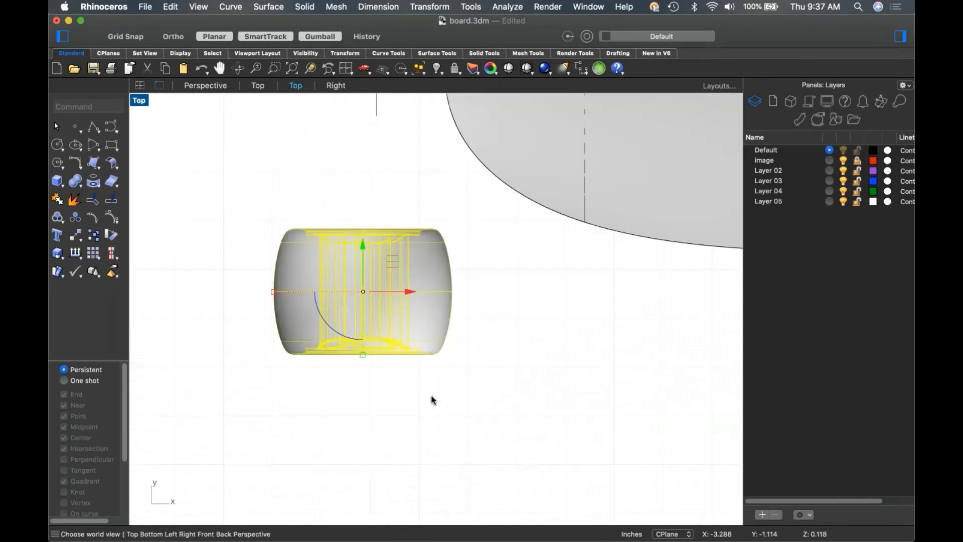
type("mirror")
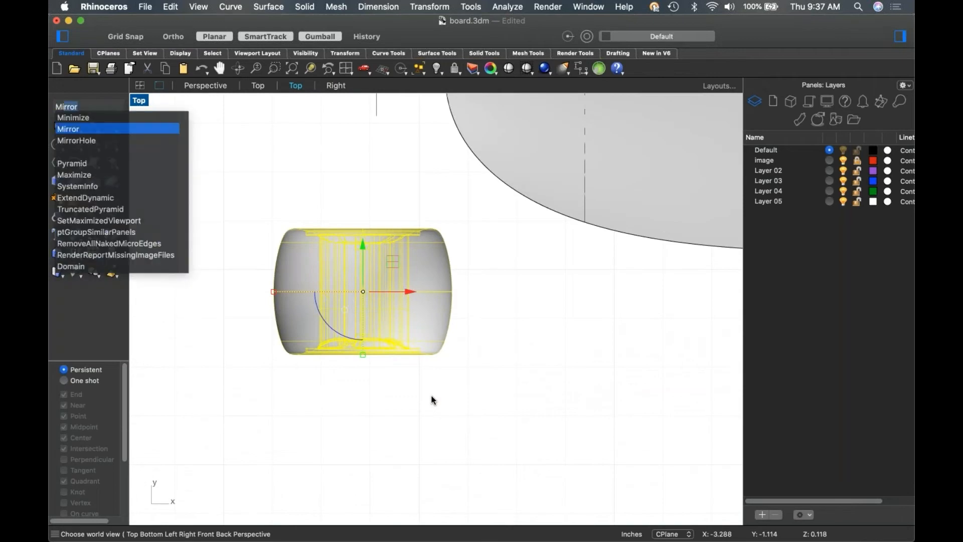
key("Return")
left_click(432, 396)
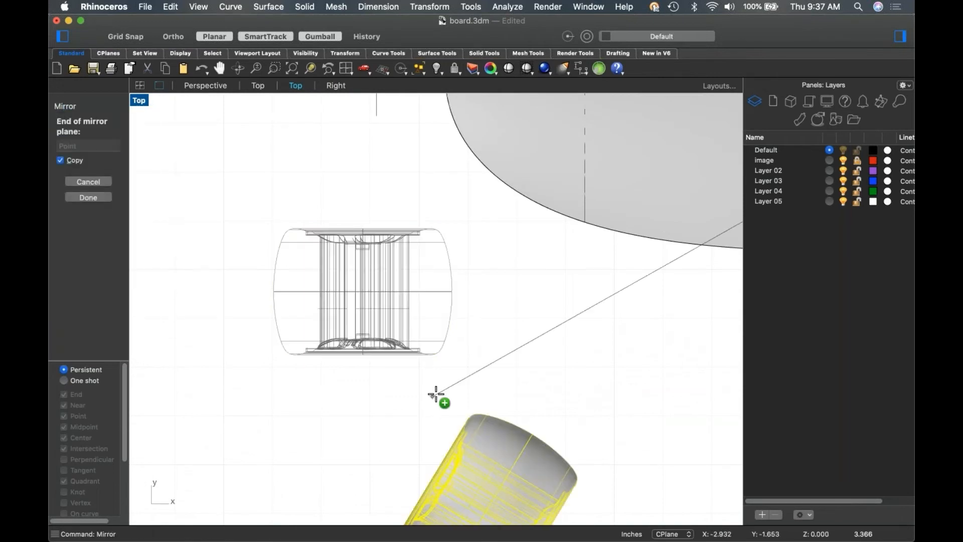
scroll(432, 397, "down", 3)
left_click(382, 287)
scroll(490, 378, "down", 3)
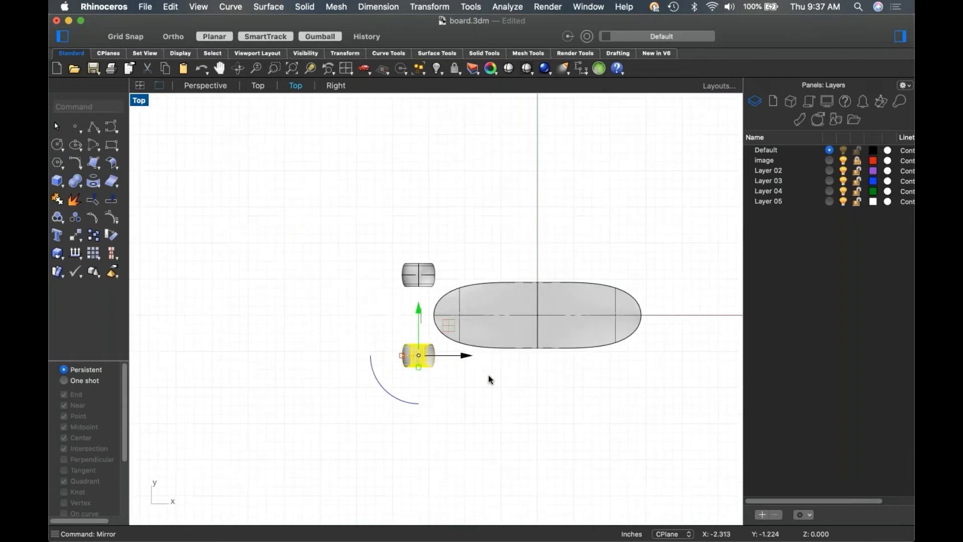
right_click(402, 340)
left_click(450, 235)
left_click(449, 278)
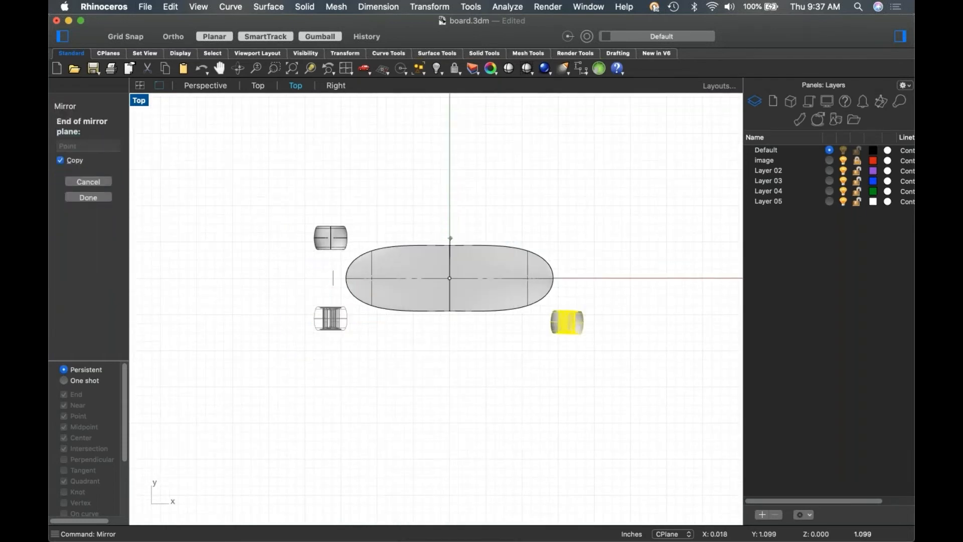
key("shift")
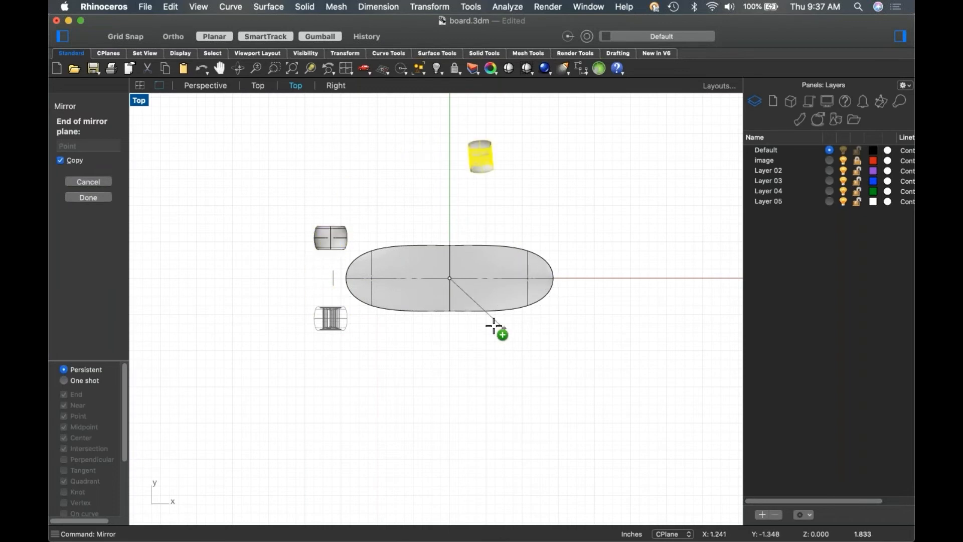
left_click(495, 315)
Mirror copies of both wheels about the origin across the vertical axis to the board's other end, with 0 as the mirror plane start.
left_click(340, 239, "shift")
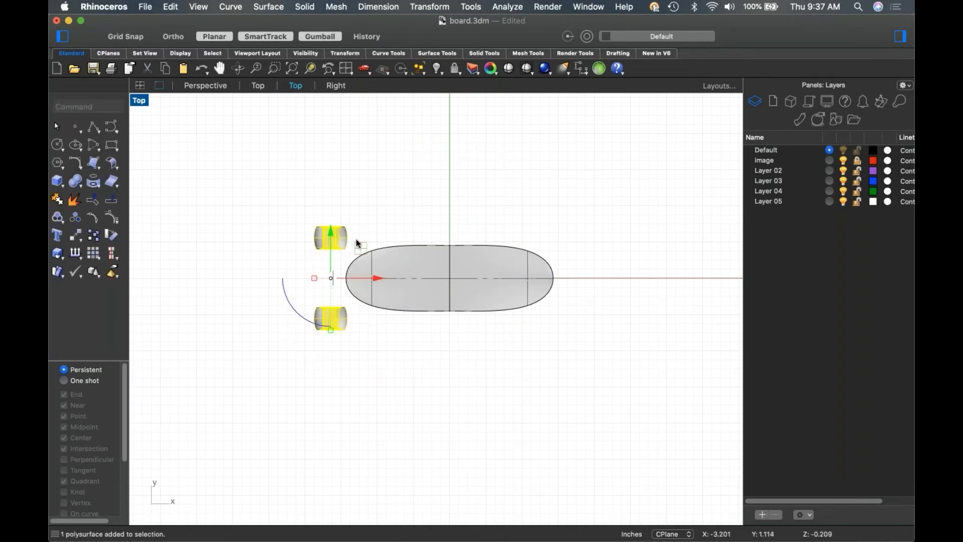
right_click(389, 226)
left_click(390, 228)
type("0")
key("Return")
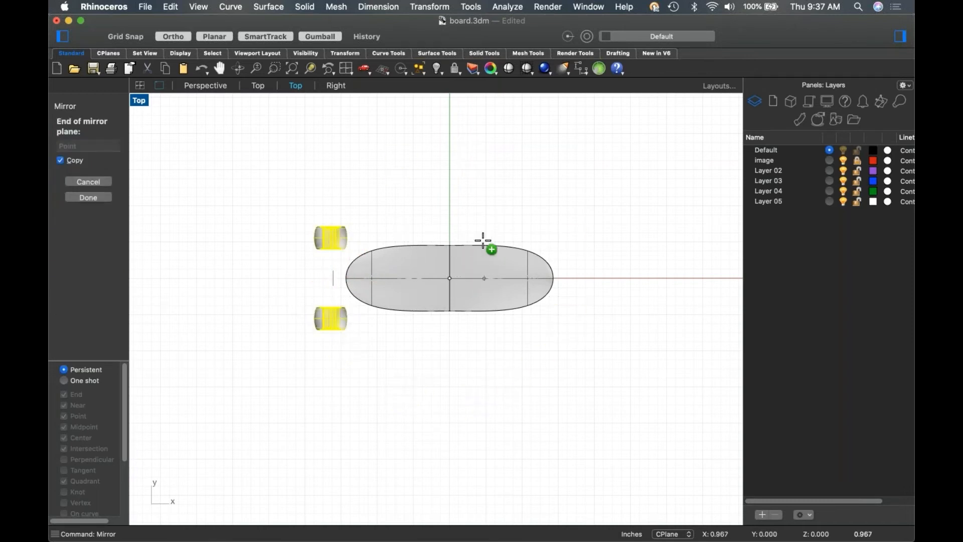
left_click(482, 213, "shift")
key("Escape")
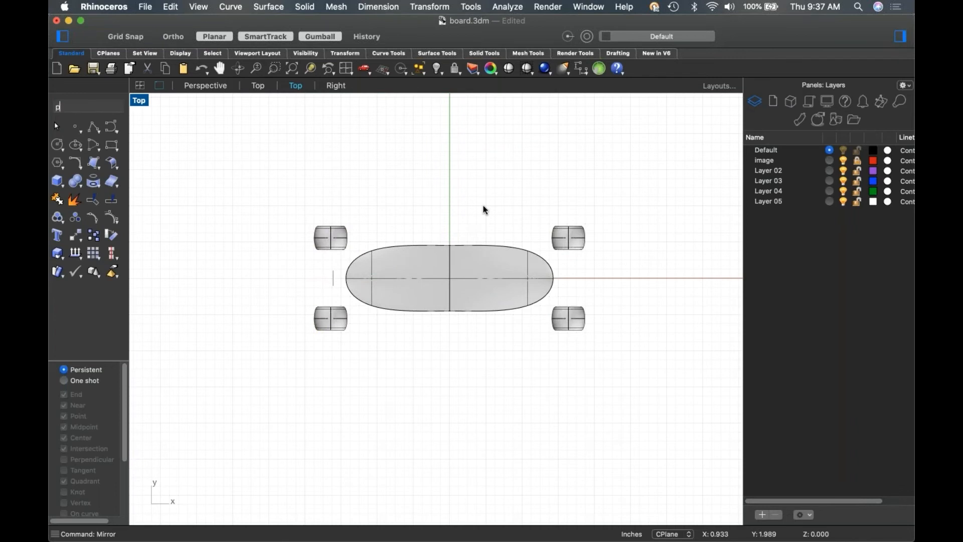
Examine the four-wheel layout in perspective and the reference sketch's truck arm and mounting bracket in the front view.
key("ctrl+F4")
right_click_drag(480, 331, 448, 321)
scroll(471, 318, "up", 6)
key("ctrl+F2")
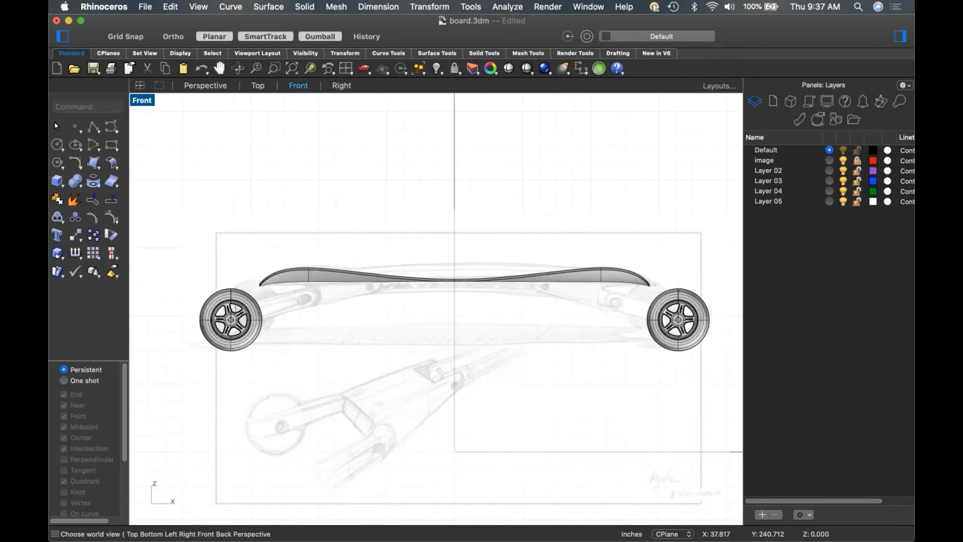
scroll(451, 329, "up", 3)
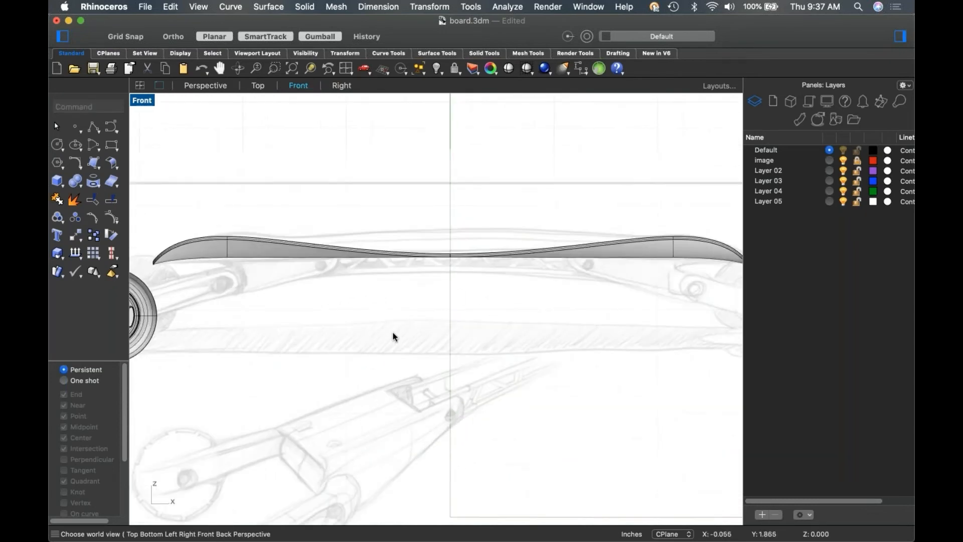
scroll(443, 280, "up", 3)
scroll(444, 279, "up", 2)
scroll(393, 246, "up", 2)
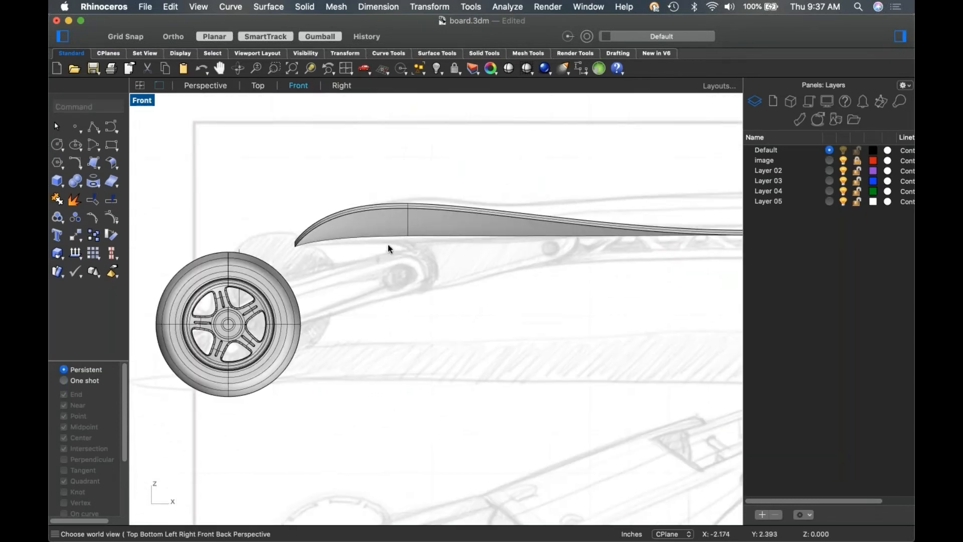
scroll(472, 354, "down", 2)
mouse_move(476, 416)
right_mouse_down()
mouse_move(479, 237)
mouse_move(381, 269)
right_mouse_up()
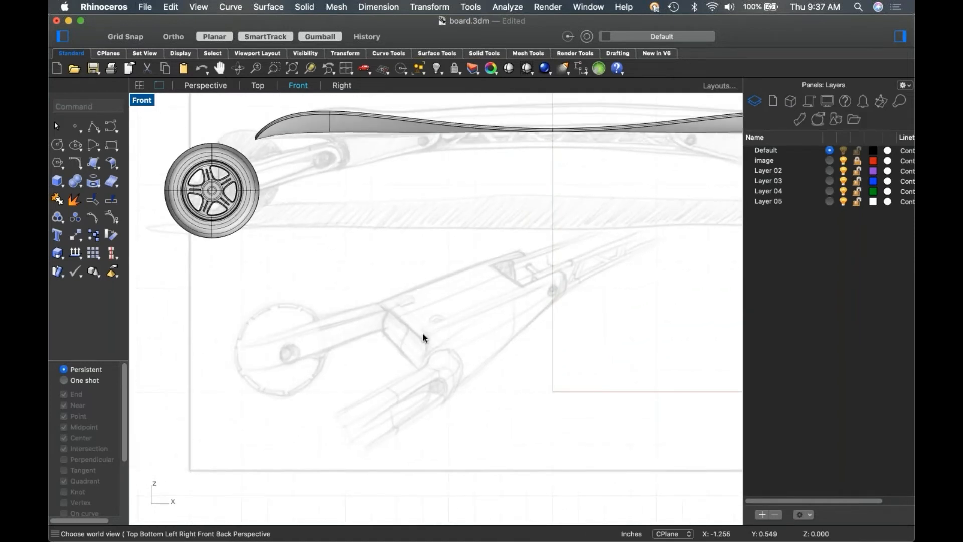
scroll(487, 353, "up", 3)
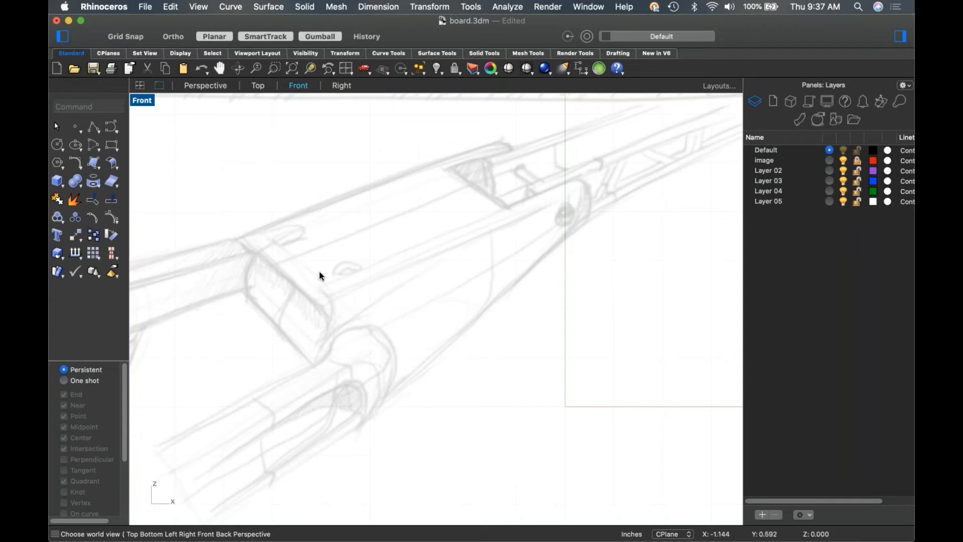
scroll(502, 301, "down", 3)
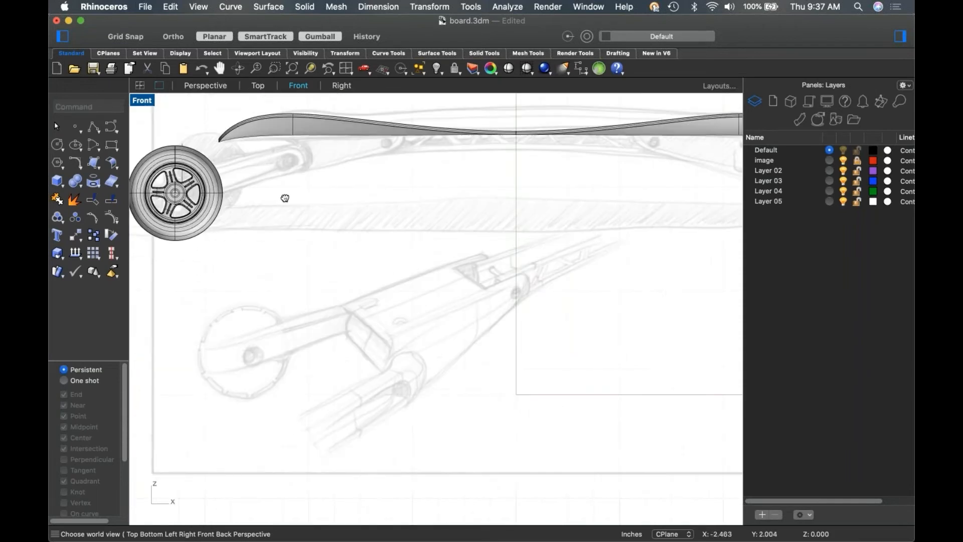
scroll(274, 195, "up", 5)
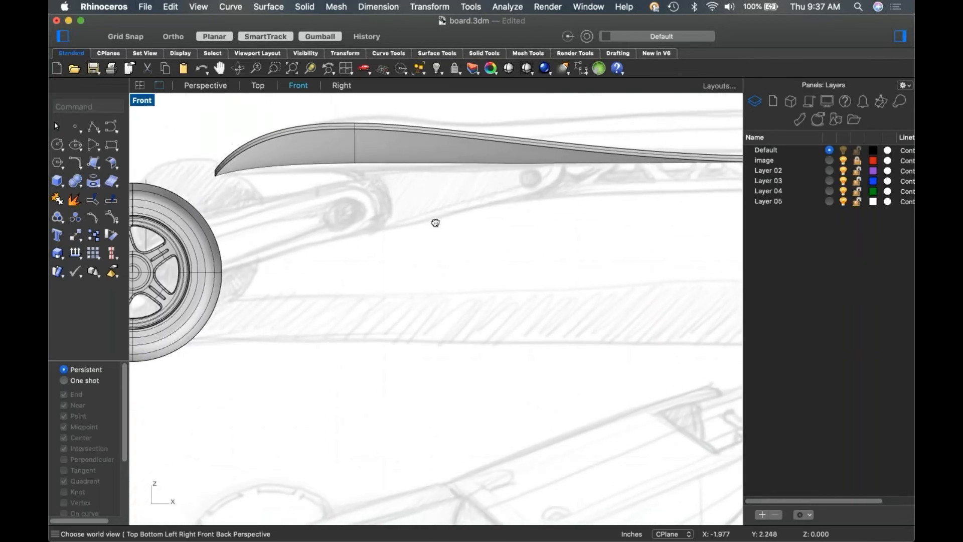
scroll(405, 217, "up", 5)
scroll(157, 165, "down", 2)
left_click(92, 131)
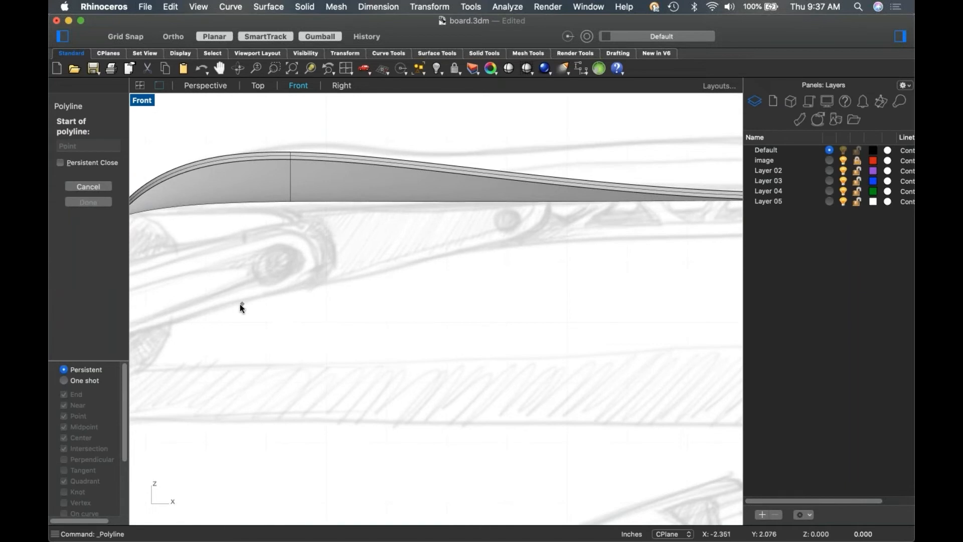
left_click(270, 297)
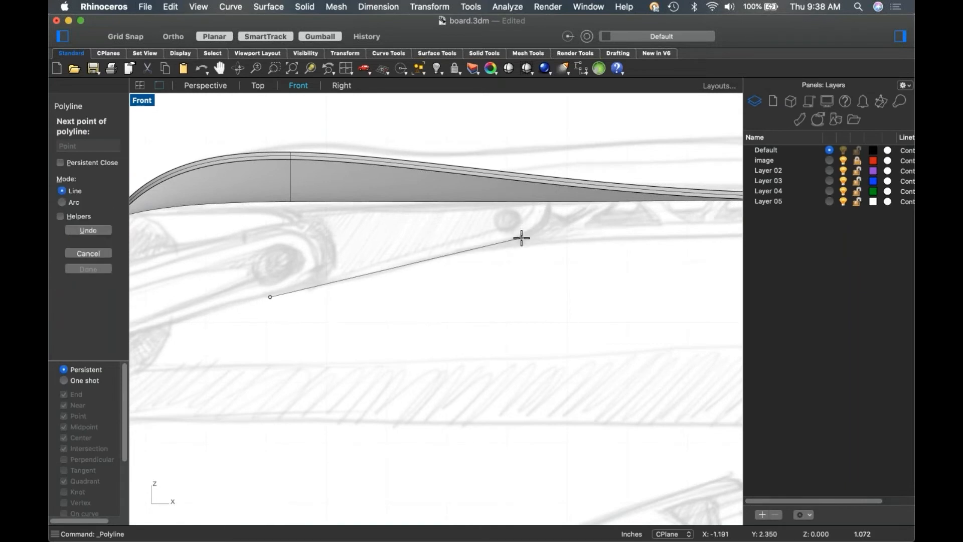
key("Escape")
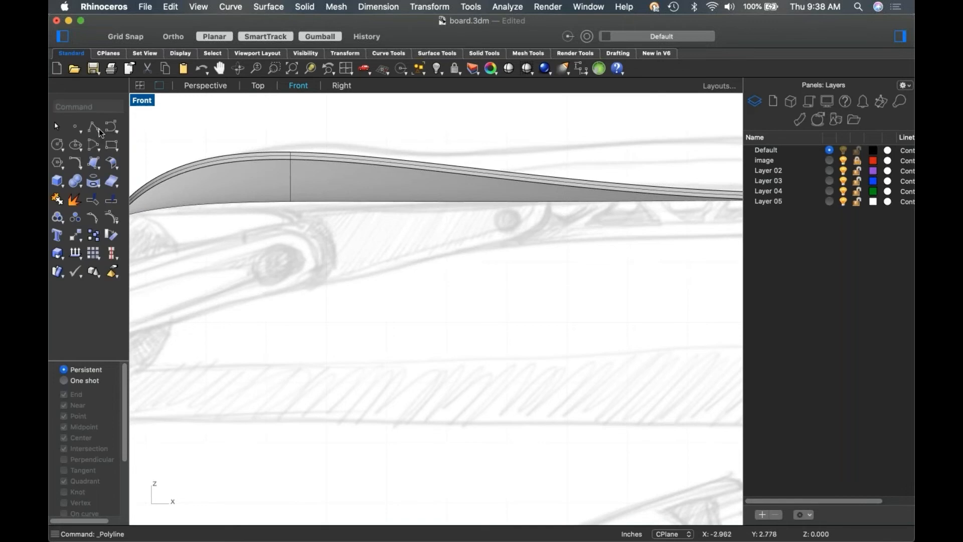
Draw a degree 3 control point curve tracing the sketched bracket's sloped underside and rounded end, extending up through the deck.
left_click(98, 128)
left_click(259, 300)
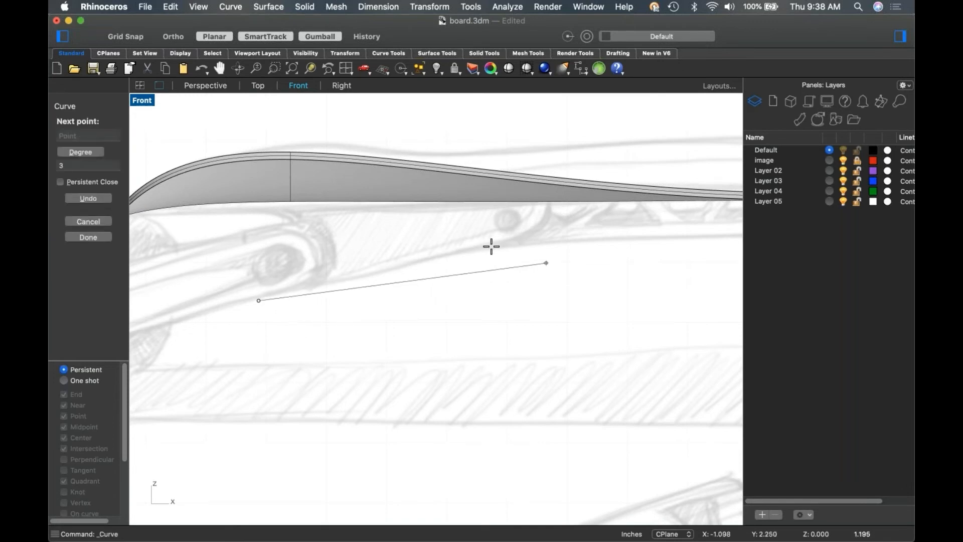
left_click(490, 246)
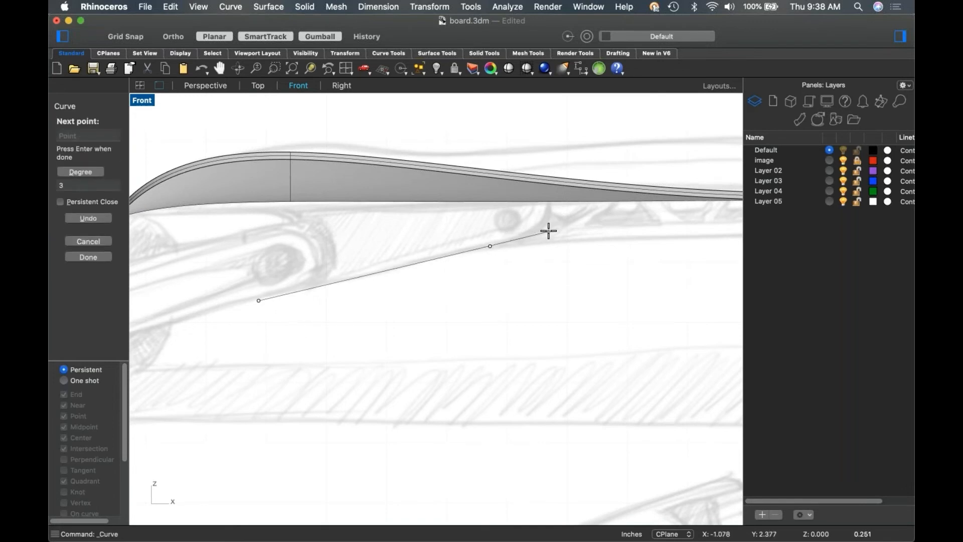
left_click(548, 231)
left_click(552, 214)
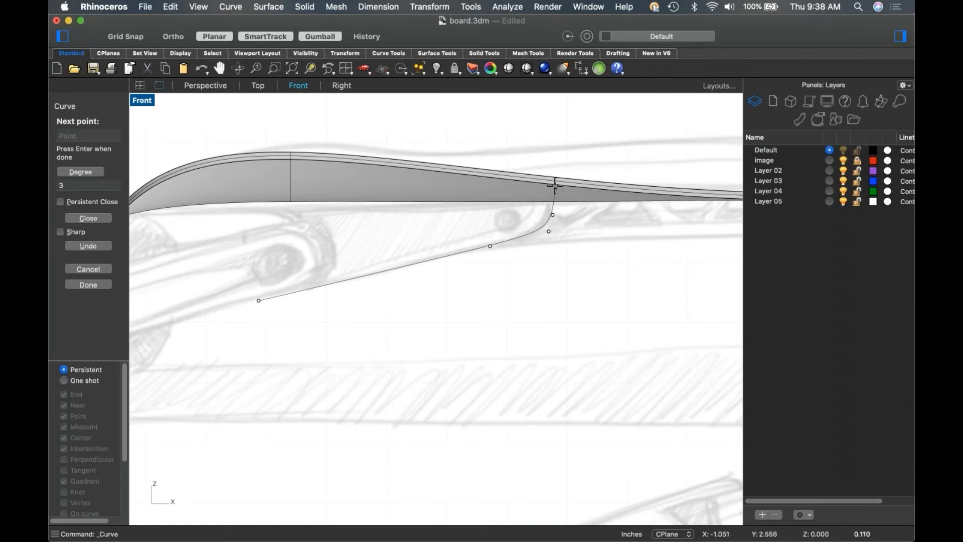
left_click(555, 170)
key("Return")
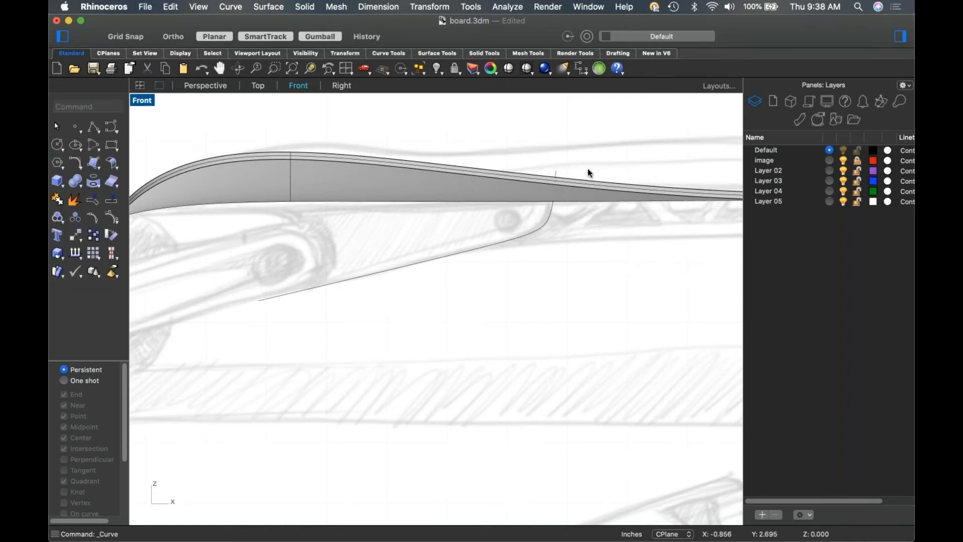
Draw a nearly horizontal degree 3 control point curve just above the deck's lower edge, starting past the bracket curve's upright end.
right_click(601, 155)
left_click(700, 160)
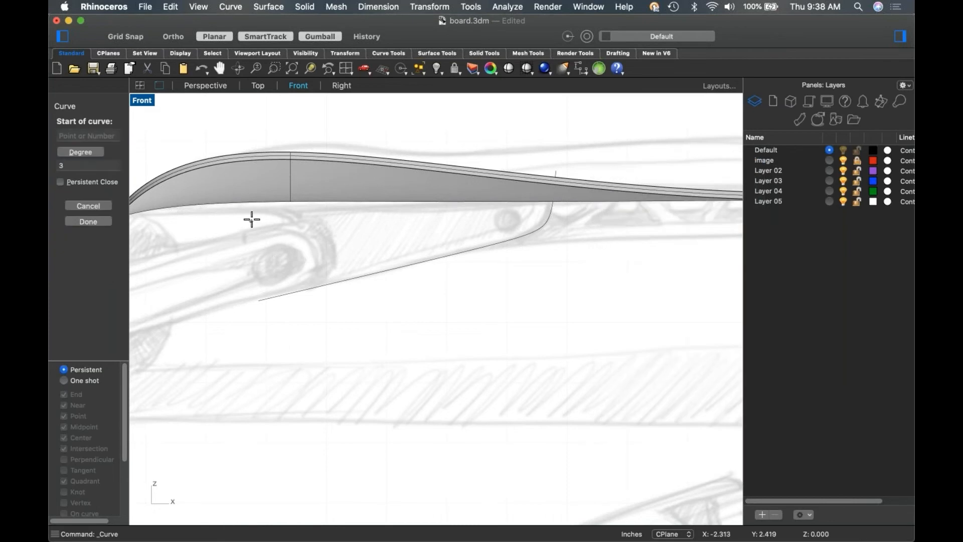
left_click(549, 211)
left_click(563, 194)
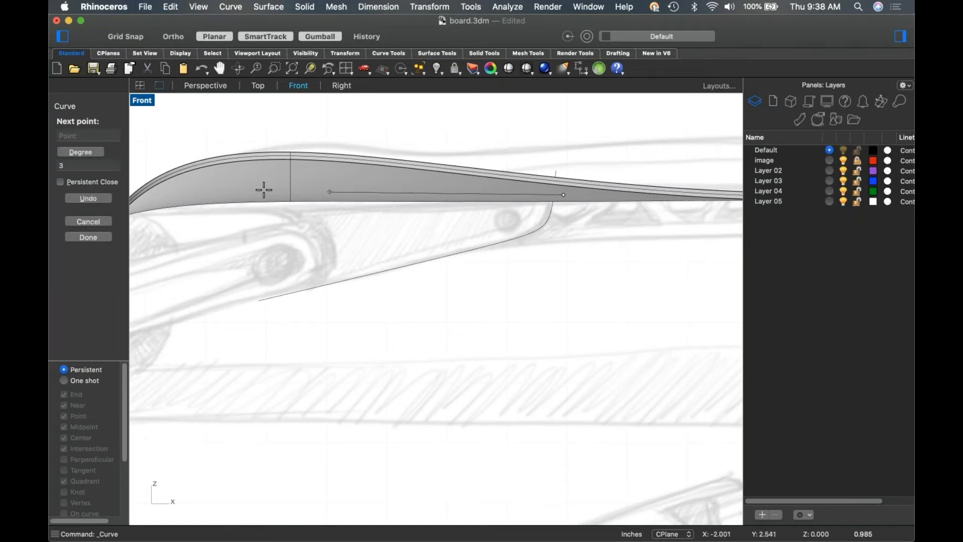
left_click(240, 194)
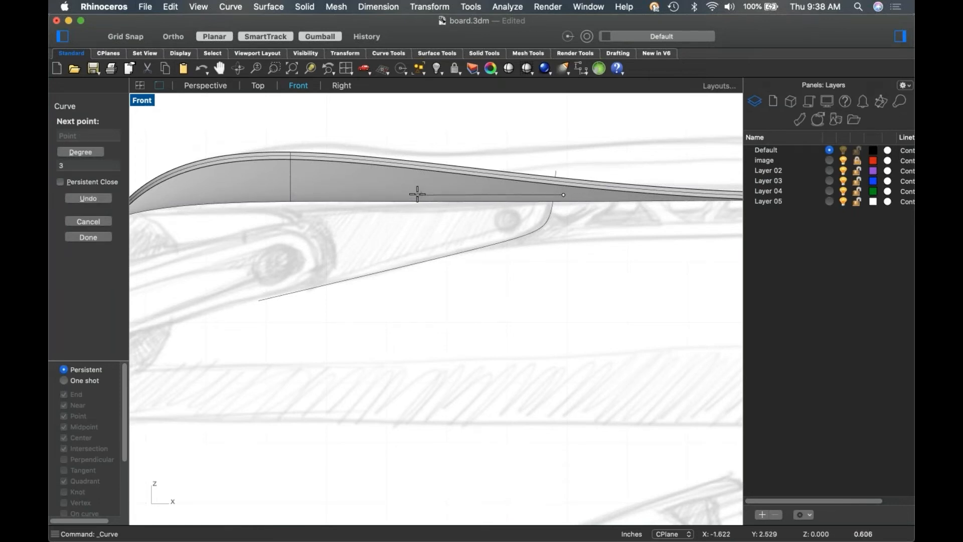
left_click(417, 195)
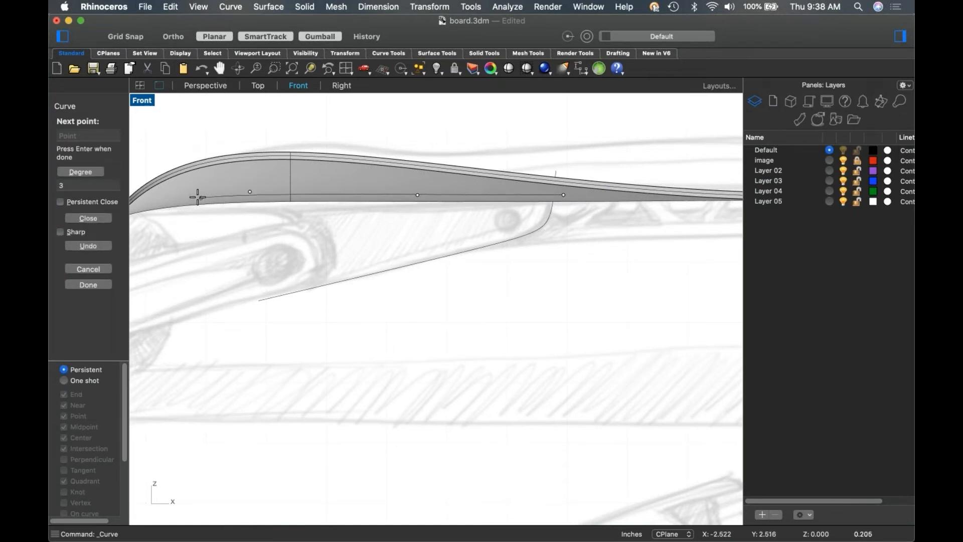
key("Escape")
Display the front view in wireframe and hide the deck so only the bracket curves overlay the sketch.
right_click(269, 224)
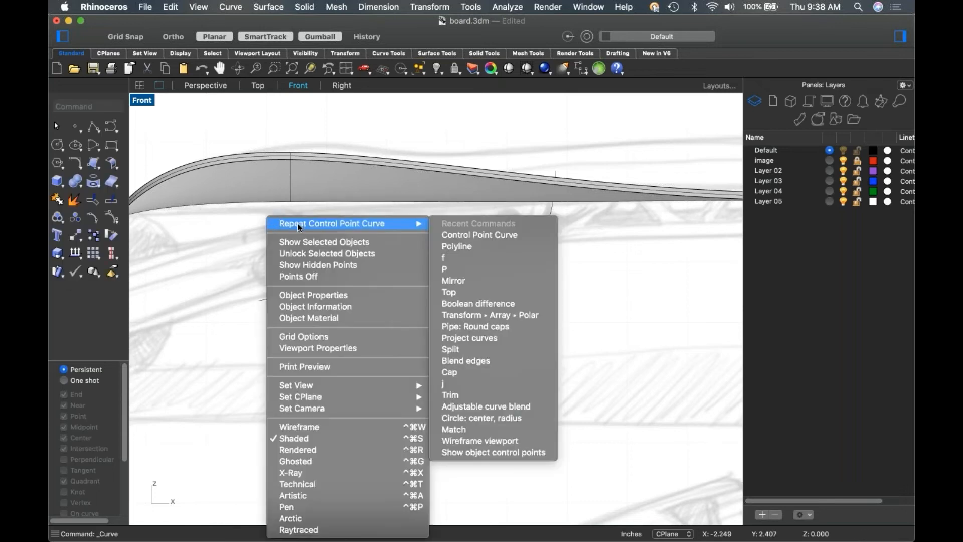
left_click(293, 425)
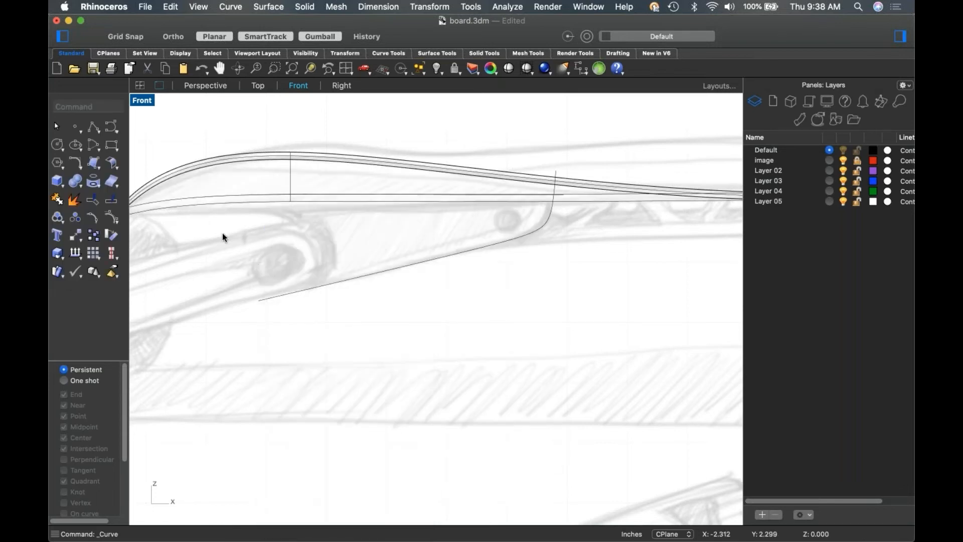
left_click(401, 170)
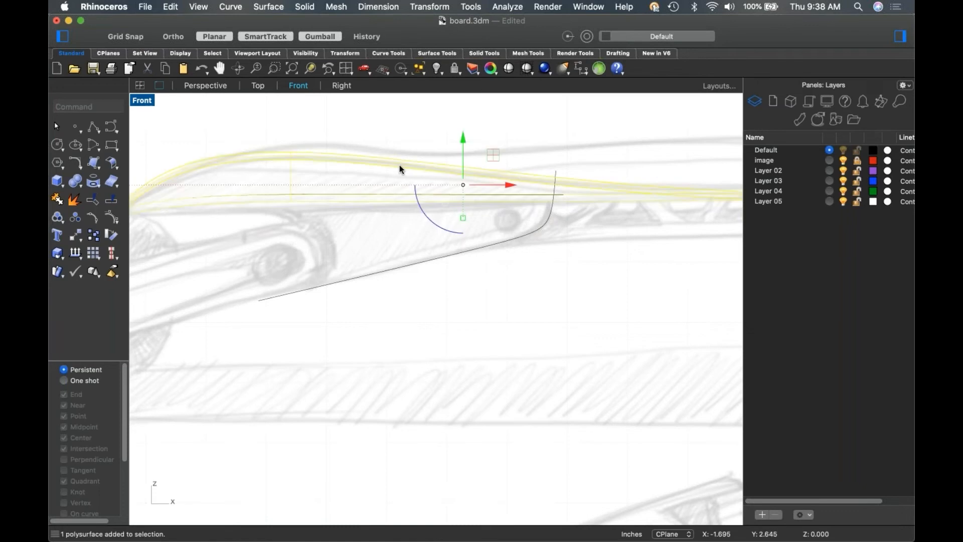
key("super+h")
left_click_drag(447, 118, 395, 165)
key("super+h")
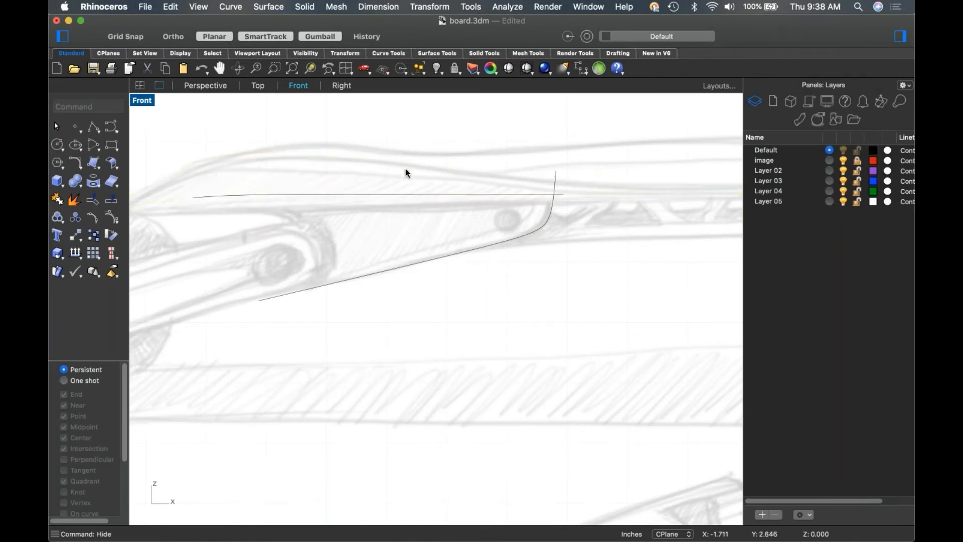
Draw a degree 3 control point curve from the near-horizontal curve's wheel-side end, bending down past the bracket's sloped underside.
left_click(109, 129)
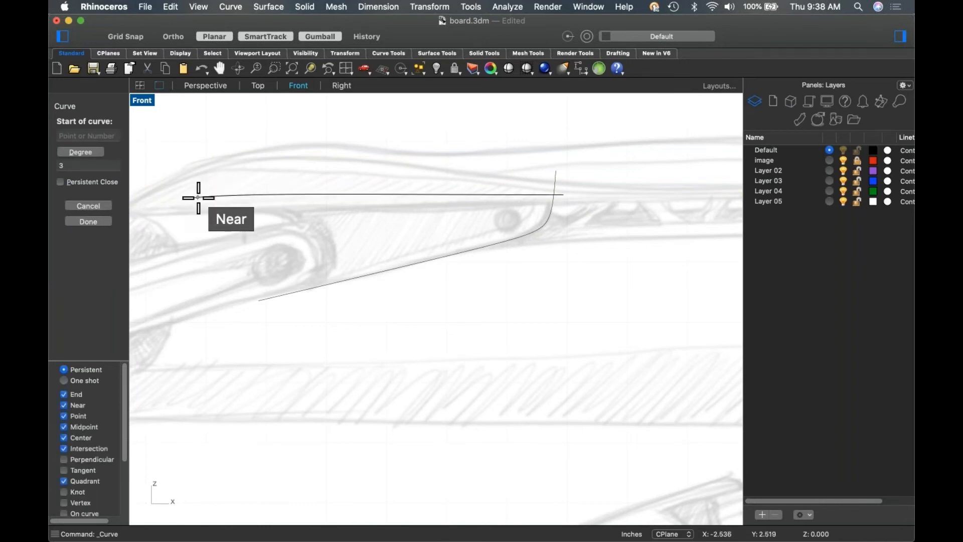
left_click(197, 197)
left_click(294, 199)
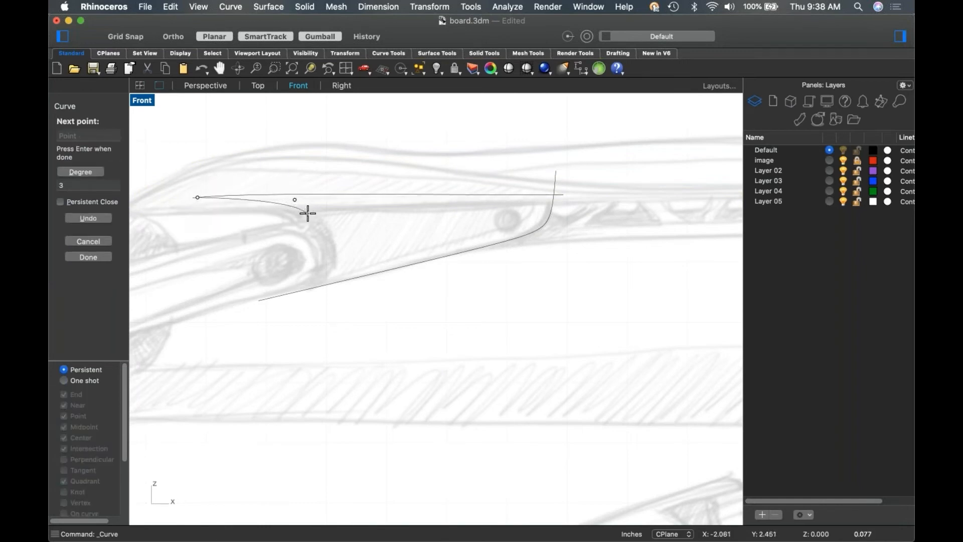
left_click(315, 226)
left_click(315, 261)
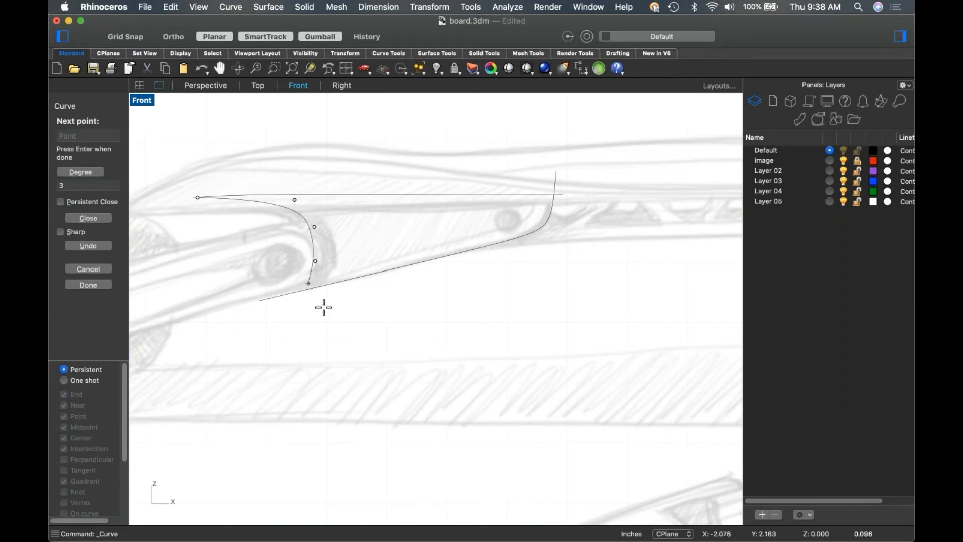
left_click(302, 322)
key("Return")
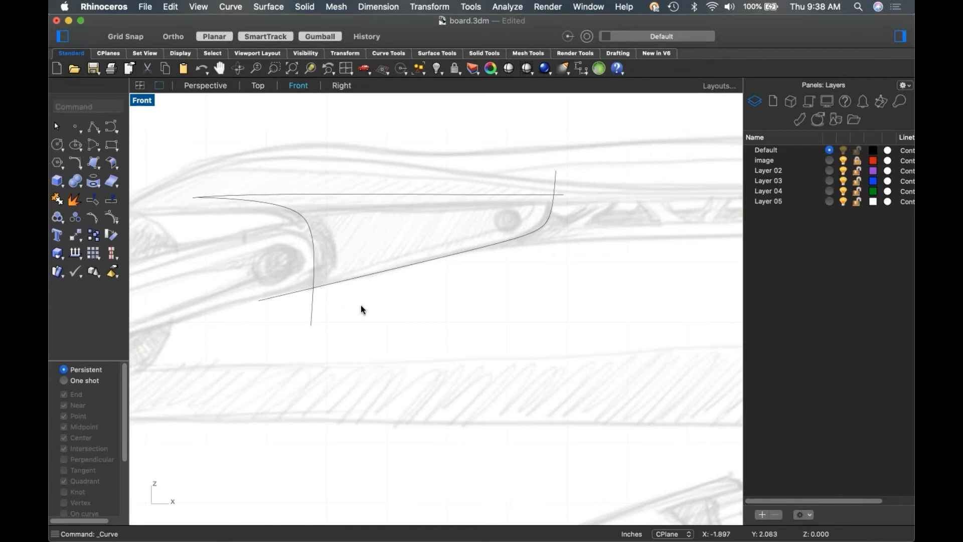
Draw a degree 3 control point curve from the sloped underside's wheel-side end around the sketched pivot and up past the top curve.
scroll(411, 223, "down", 5)
right_click_drag(453, 411, 464, 365)
scroll(464, 365, "up", 8)
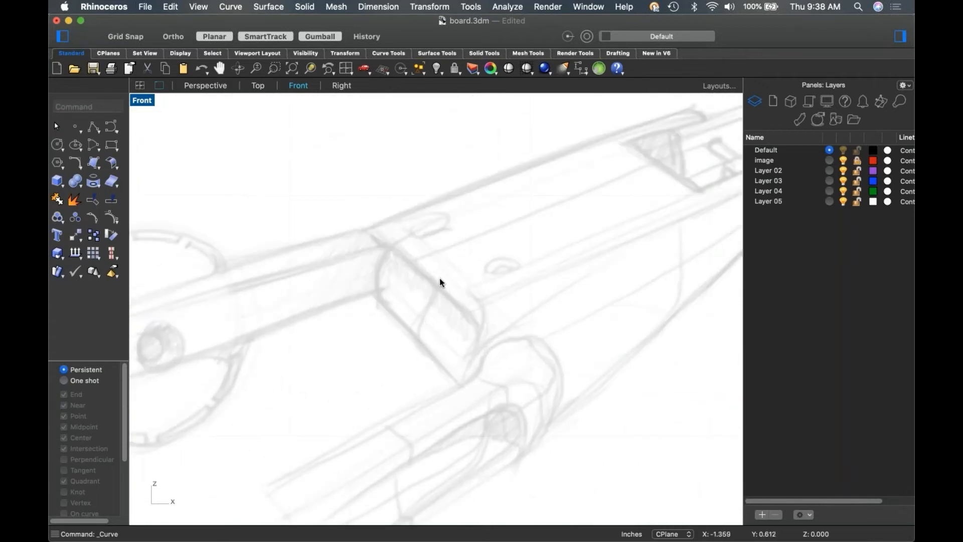
scroll(389, 247, "down", 6)
scroll(404, 370, "up", 6)
right_click(415, 213)
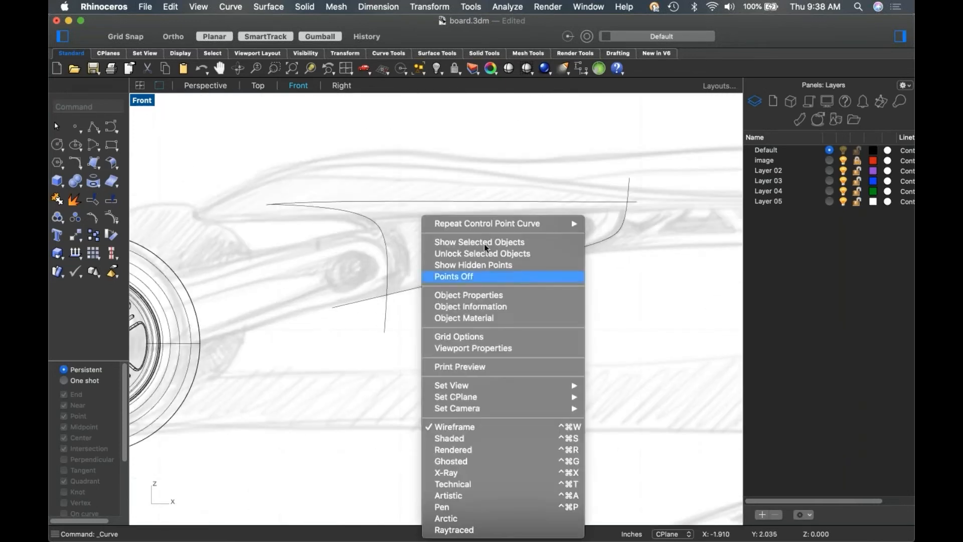
left_click(501, 221)
left_click(333, 308)
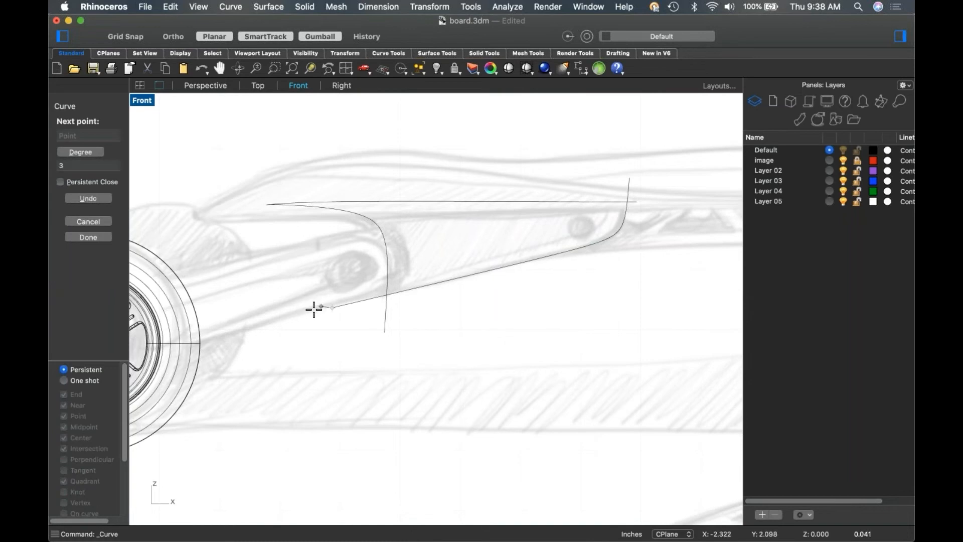
left_click(308, 307)
left_click(293, 275)
left_click(320, 236)
left_click(348, 222)
left_click(353, 175)
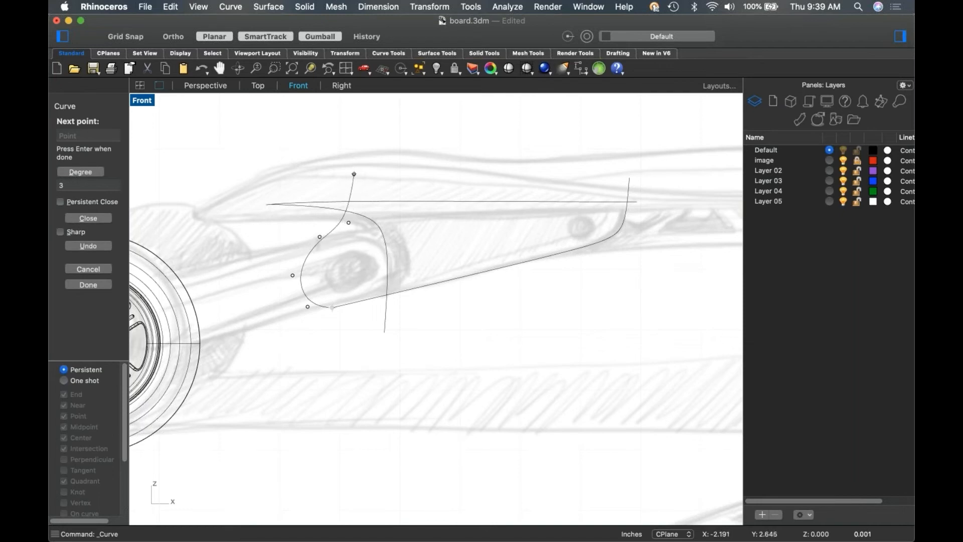
key("Return")
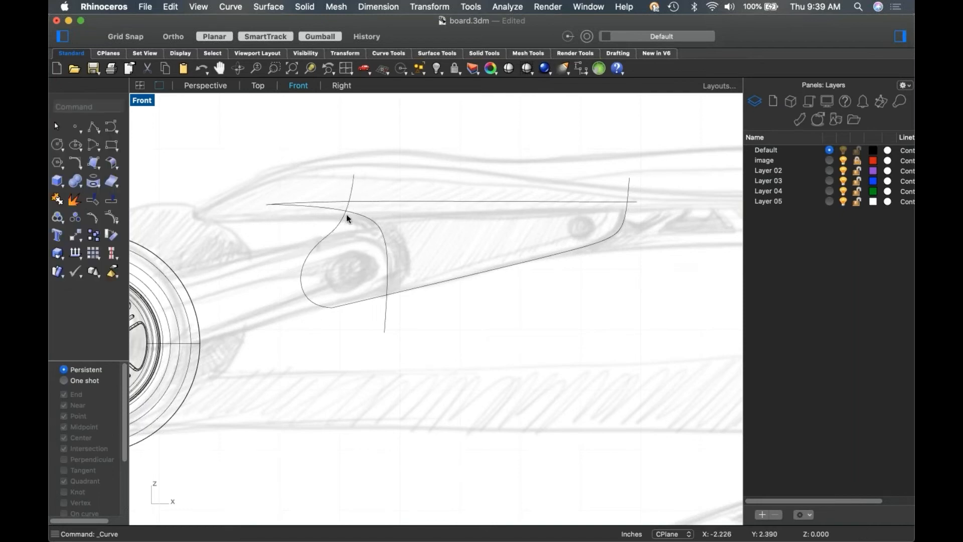
Match the rounded pivot curve to the sloped underside with Tangency, preserving the other end's Position and with Average Curves off.
type("Match")
key("Return")
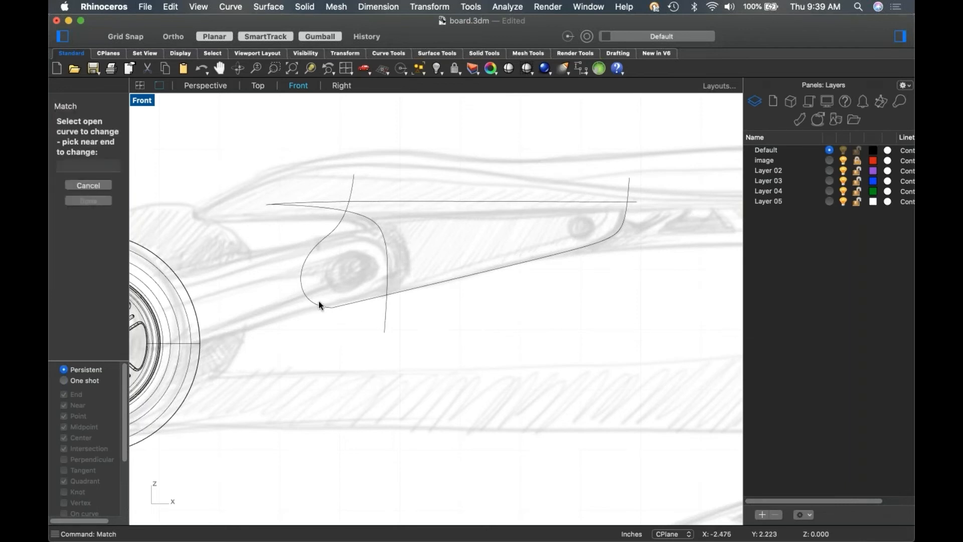
left_click(334, 305)
left_click(341, 305)
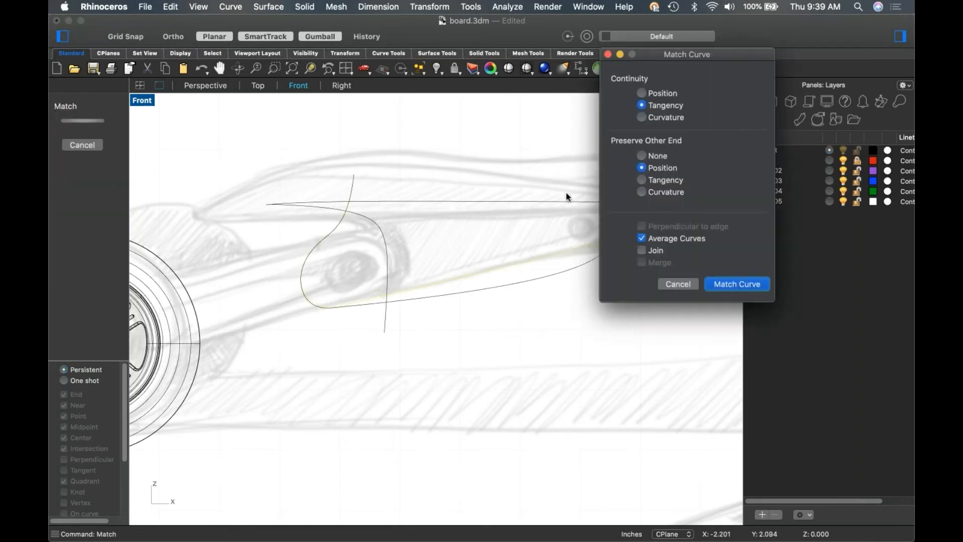
left_click(668, 241)
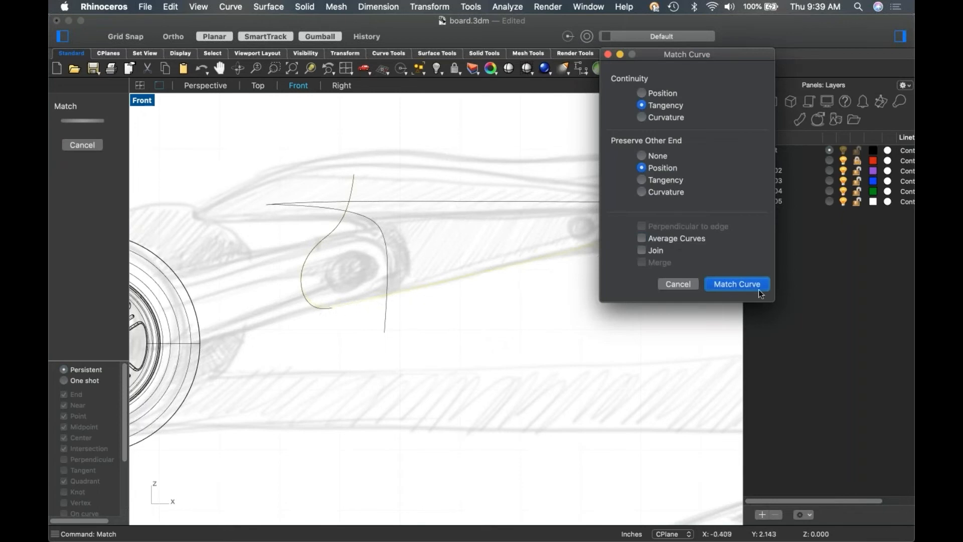
left_click(755, 286)
Show the rounded pivot curve's control points and move its outermost wheel-side point slightly upward.
left_click(312, 302)
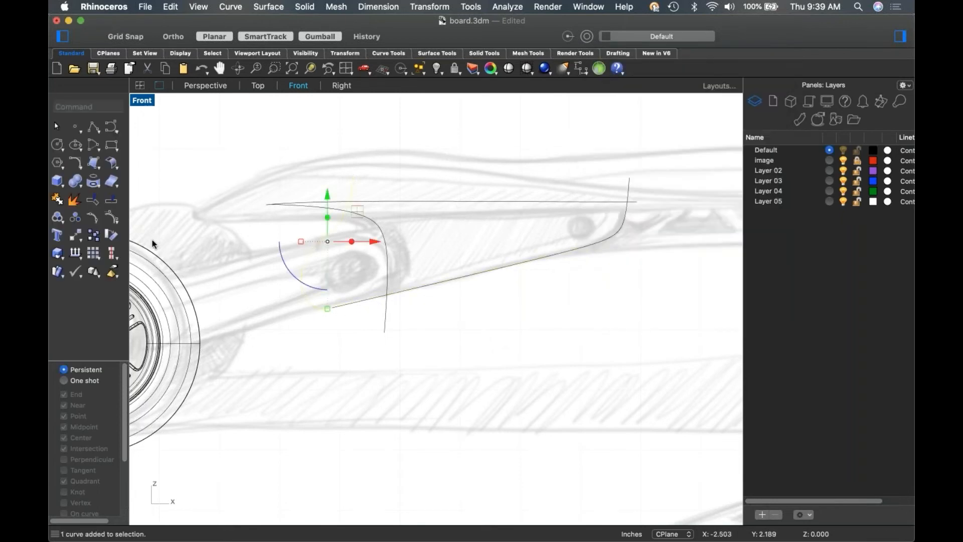
key("F10")
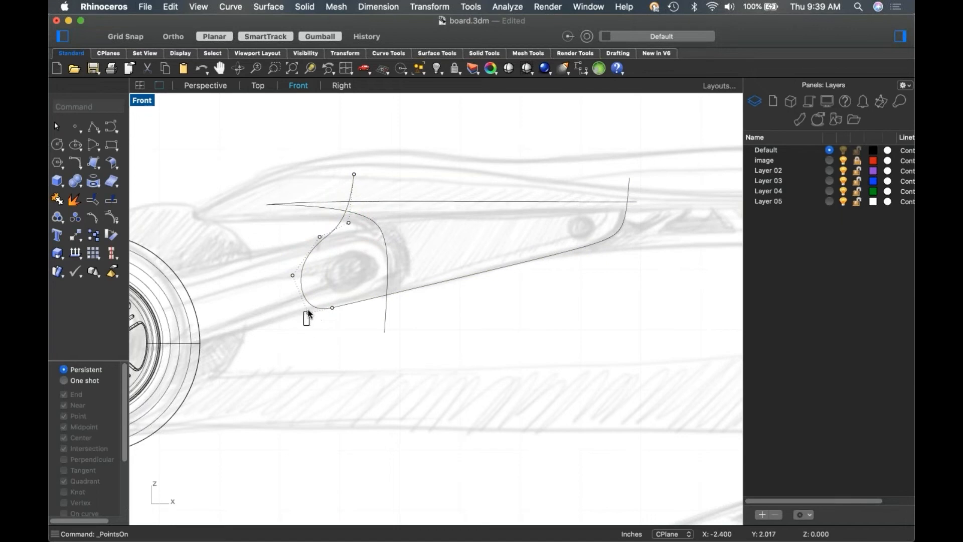
left_click_drag(290, 337, 313, 309)
left_click(343, 341)
mouse_move(291, 275)
left_mouse_down()
mouse_move(317, 259)
mouse_move(304, 251)
mouse_move(290, 264)
left_mouse_up()
left_click(366, 274)
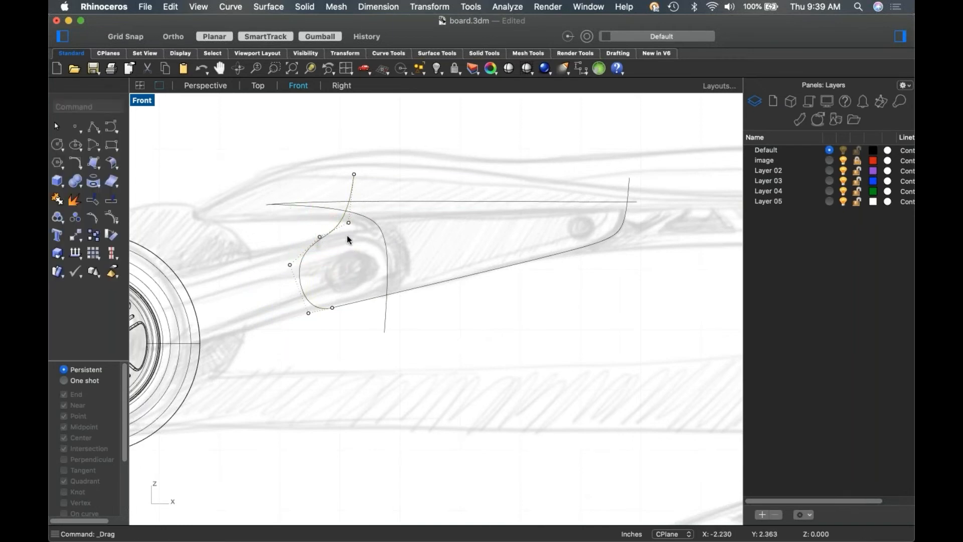
Refine the rounded pivot curve by lowering its outermost control point and nudging the point above it slightly up and outward.
scroll(336, 249, "up", 3)
left_click(267, 273)
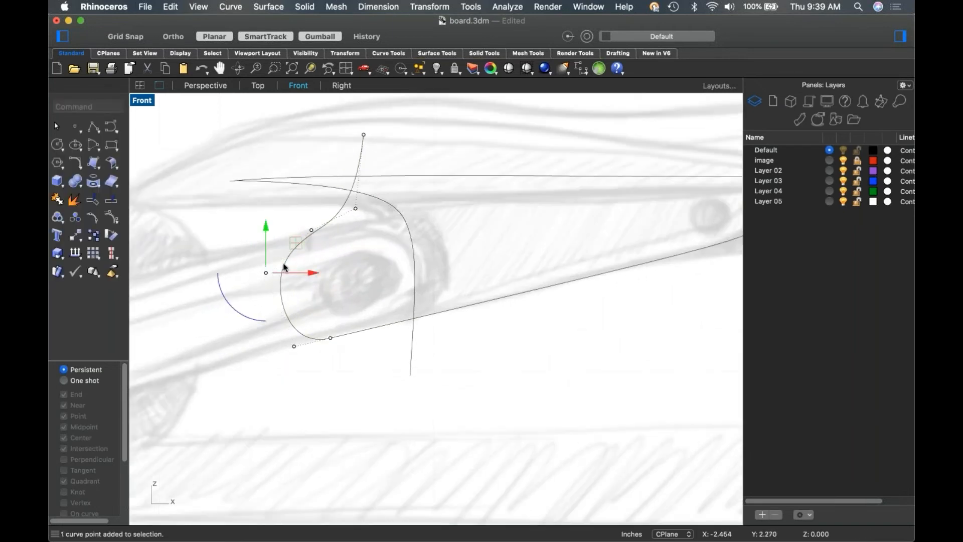
left_click_drag(281, 273, 269, 289)
left_click(354, 269)
left_click(312, 230)
mouse_move(312, 231)
left_mouse_down()
mouse_move(284, 242)
mouse_move(318, 231)
mouse_move(310, 228)
left_mouse_up()
left_click(366, 282)
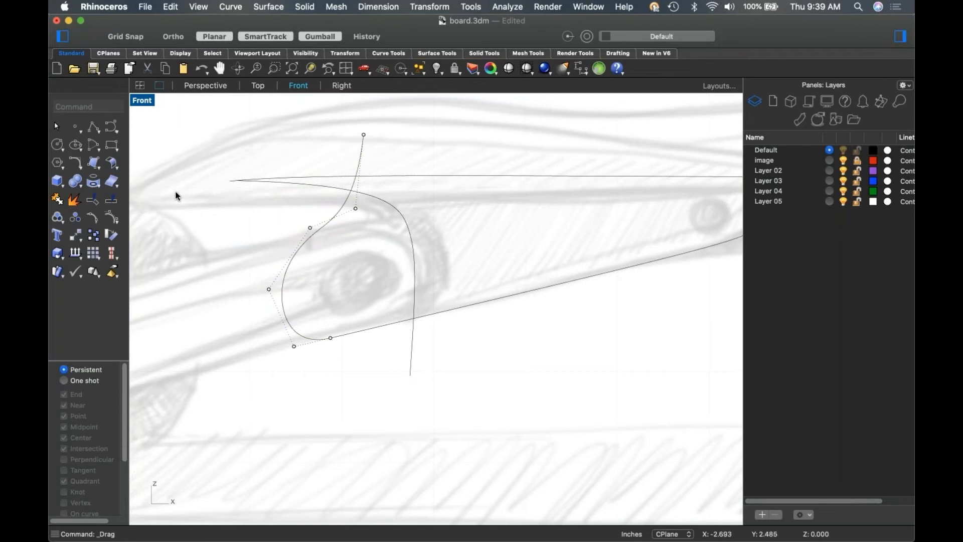
Trim the pivot curve and the downward-bending curve against each other, removing both portions beyond their crossing.
scroll(179, 196, "up", 3)
left_click(438, 204)
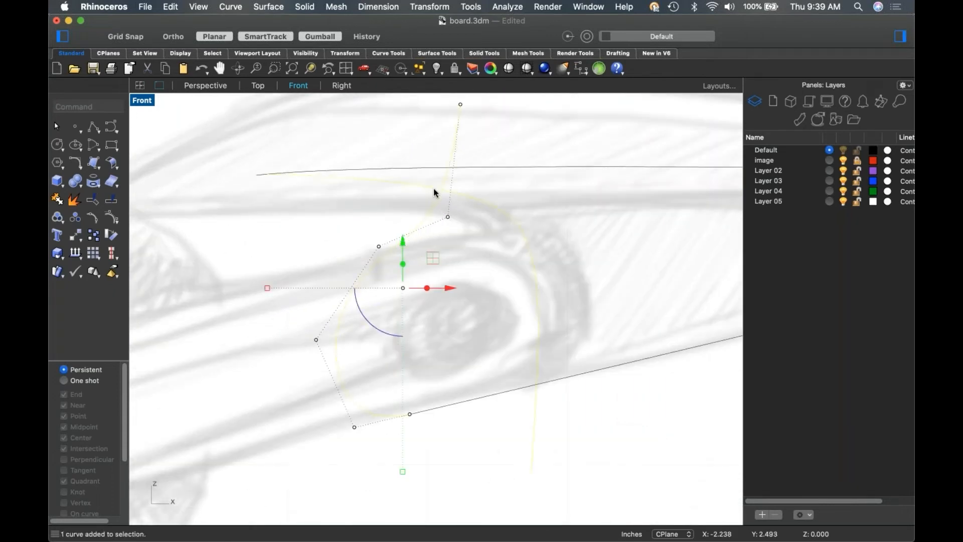
type("trim")
key("Return")
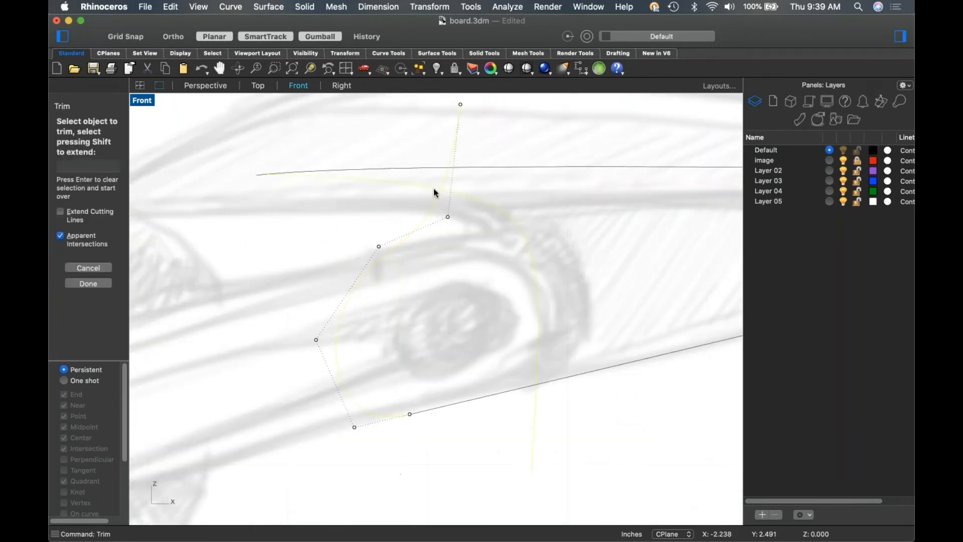
left_click(442, 180)
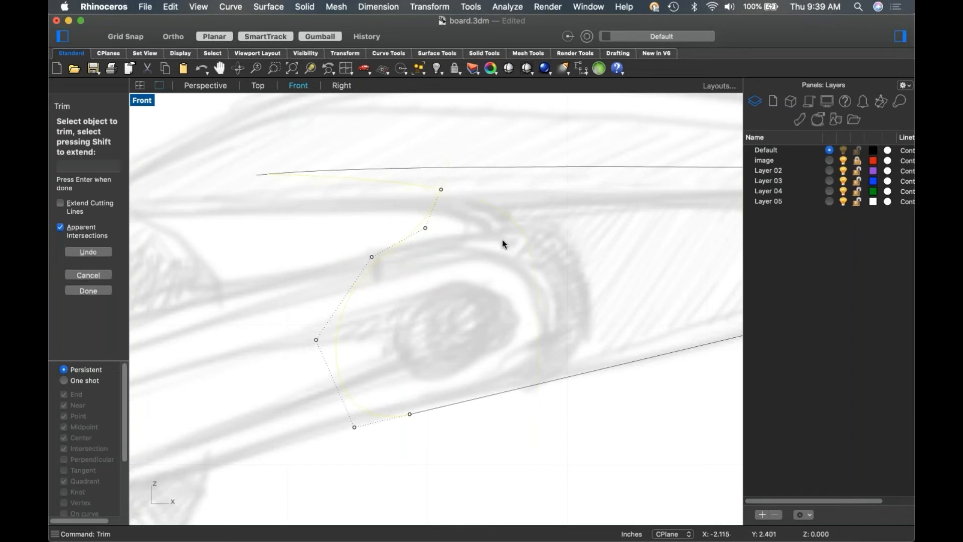
key("Return")
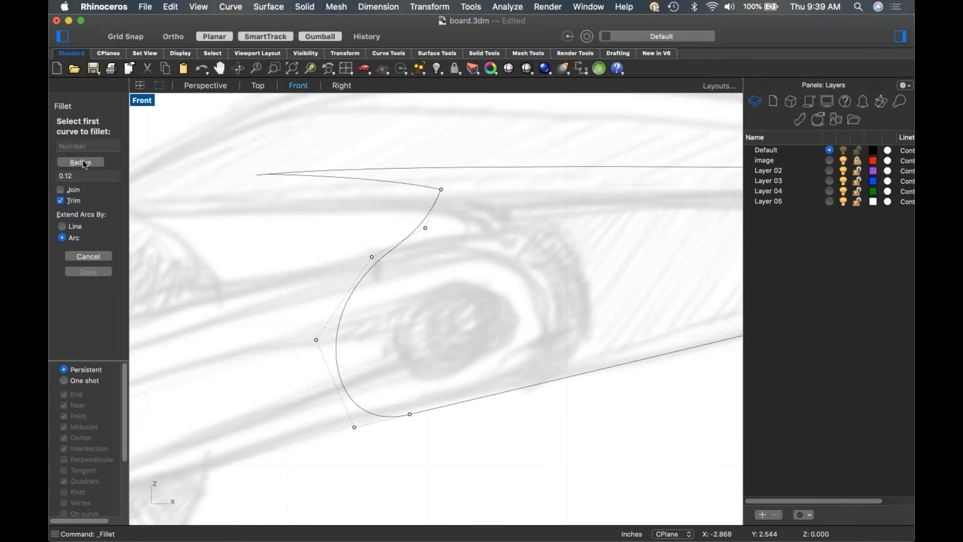
Blend the corner between the upper bend and the pivot curve with Tangency at both ends, with Trim and Join on.
key("Escape")
left_click(75, 163)
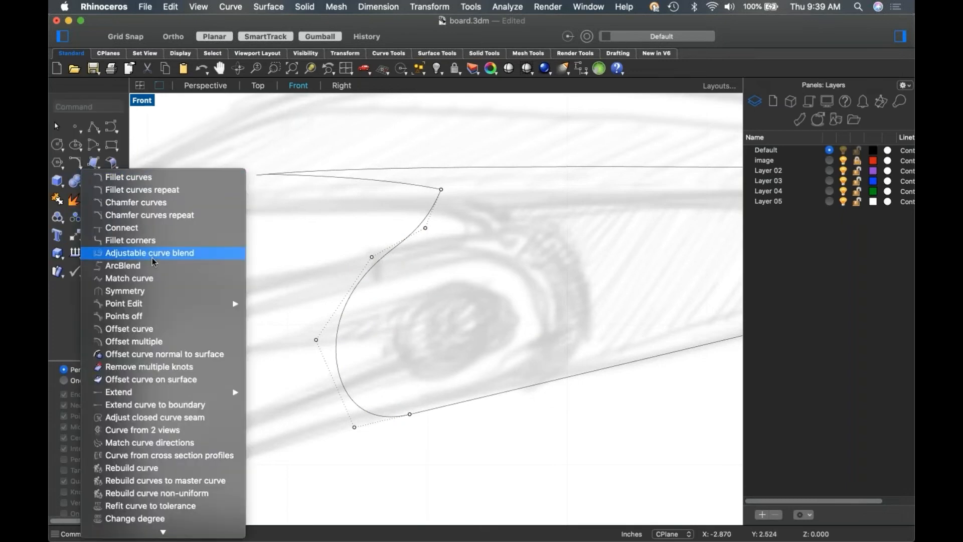
left_click(372, 179)
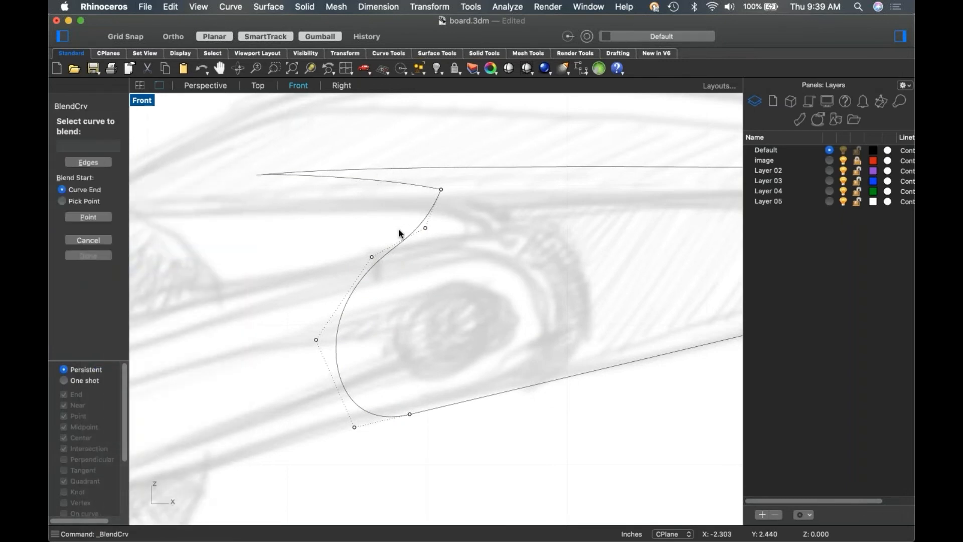
left_click(401, 246)
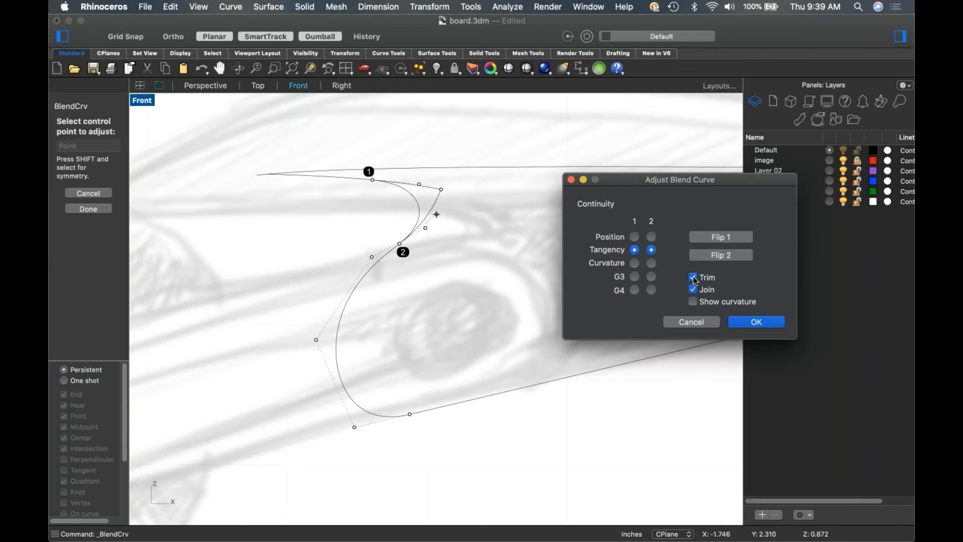
left_click(775, 326)
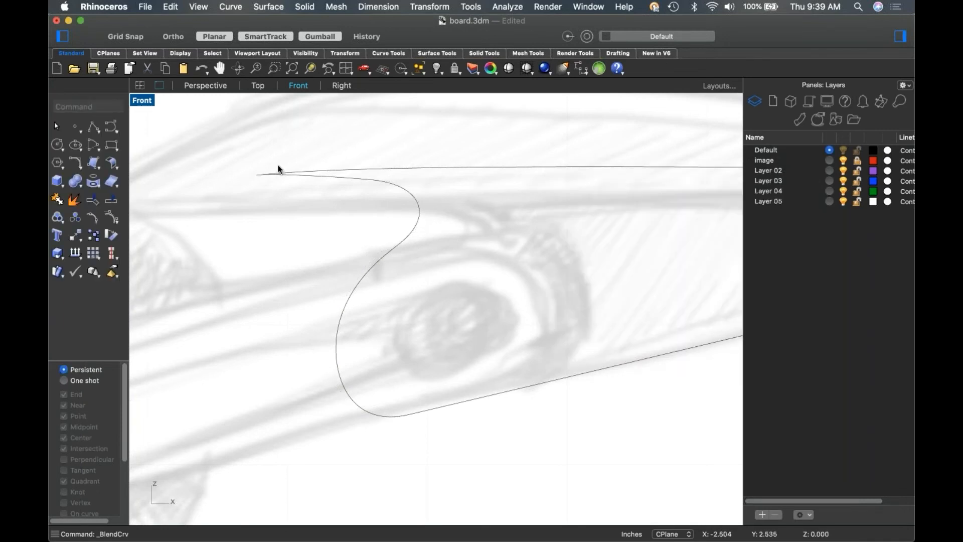
Trim the overshooting ends where the near-horizontal top curve crosses the bracket curve's upright end.
scroll(294, 284, "down", 5)
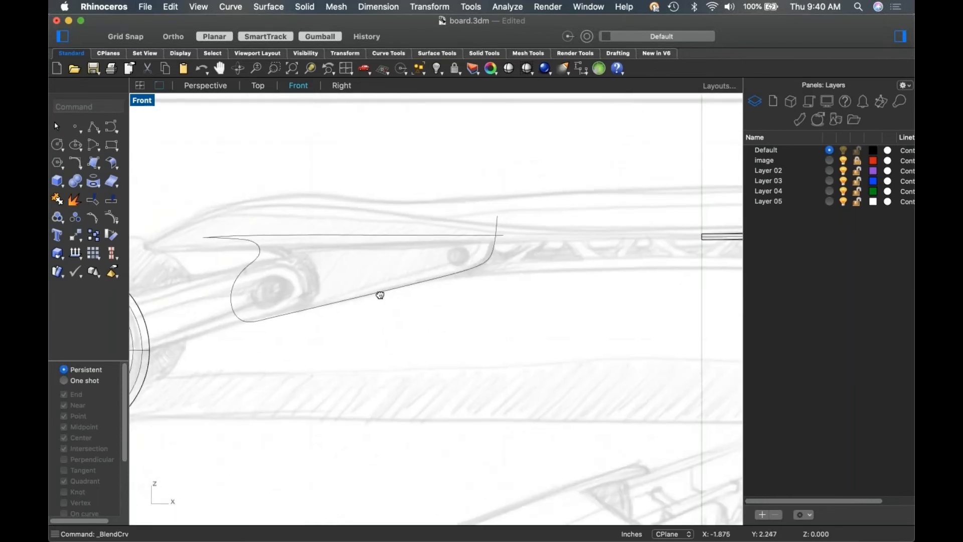
scroll(487, 263, "up", 5)
left_click_drag(596, 216, 537, 245)
type("trim")
key("Return")
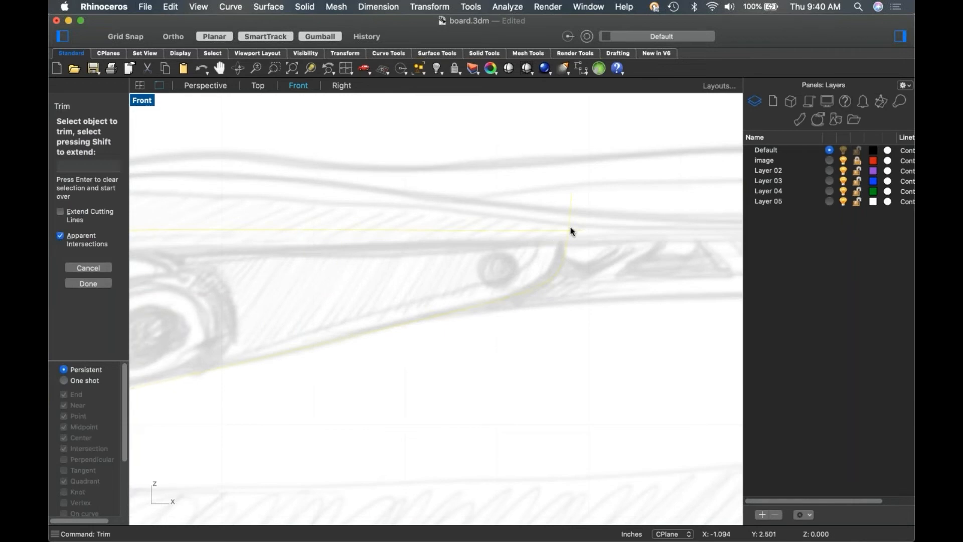
left_click(581, 231)
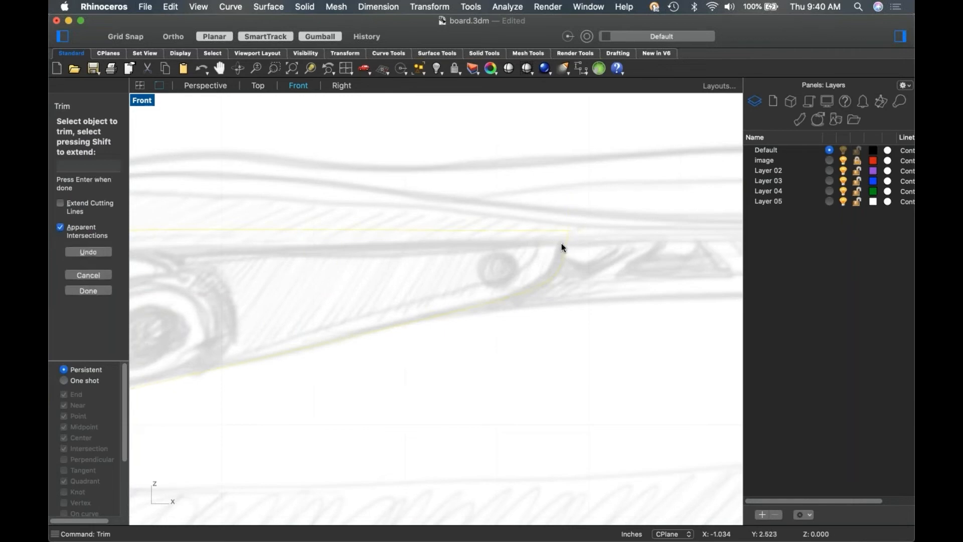
key("Return")
Create a planar surface from the three bracket outline curves, accepting curve boolean processing for the self-intersecting input.
scroll(486, 316, "down", 5)
scroll(474, 315, "up", 2)
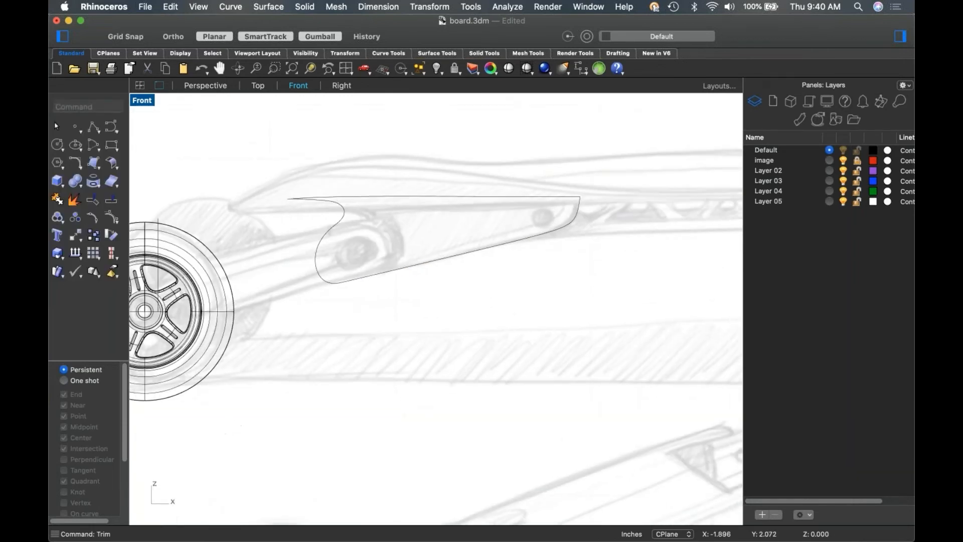
left_click_drag(237, 152, 733, 379)
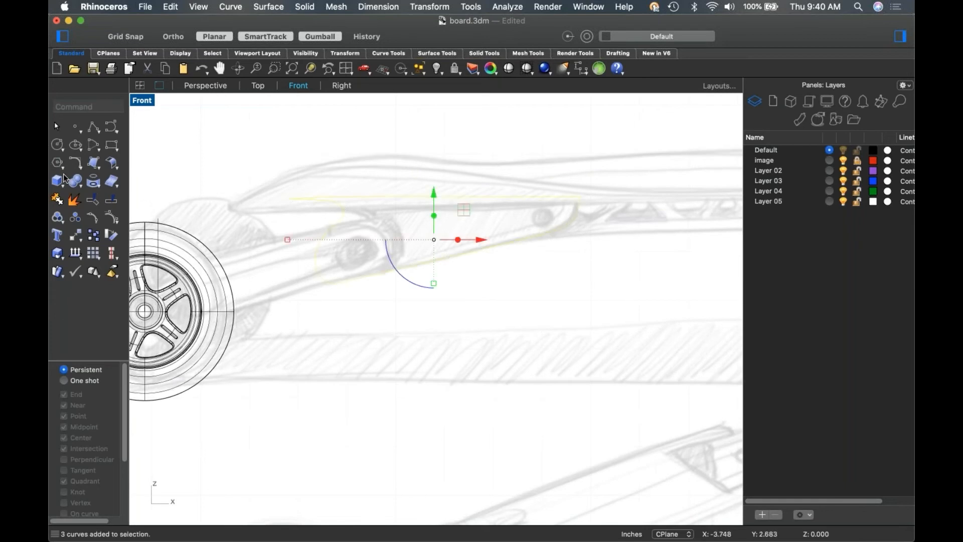
left_click(93, 167)
left_click(126, 188)
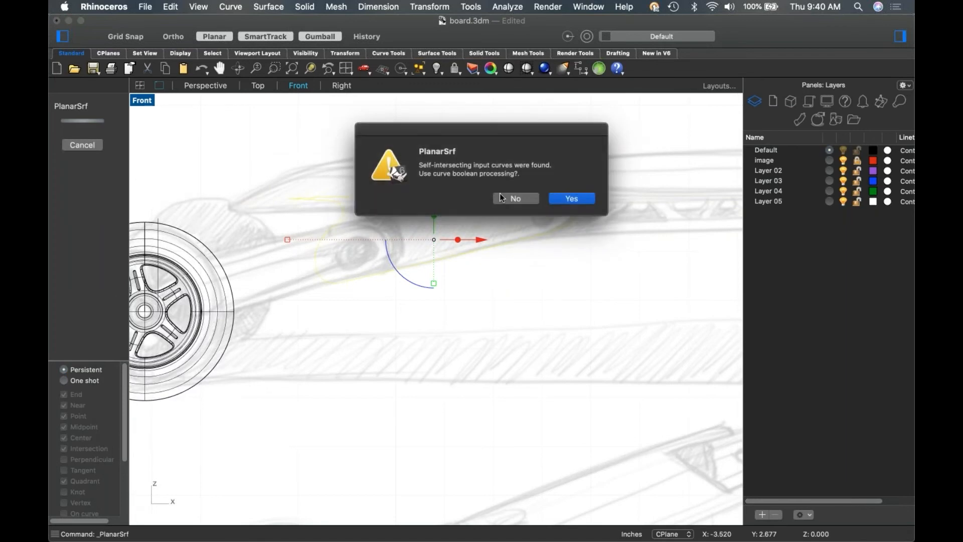
left_click(547, 199)
scroll(467, 316, "up", 3)
Move the bracket surface sideways off its outline curves in the perspective view and show the hidden objects.
key("ctrl+super+p")
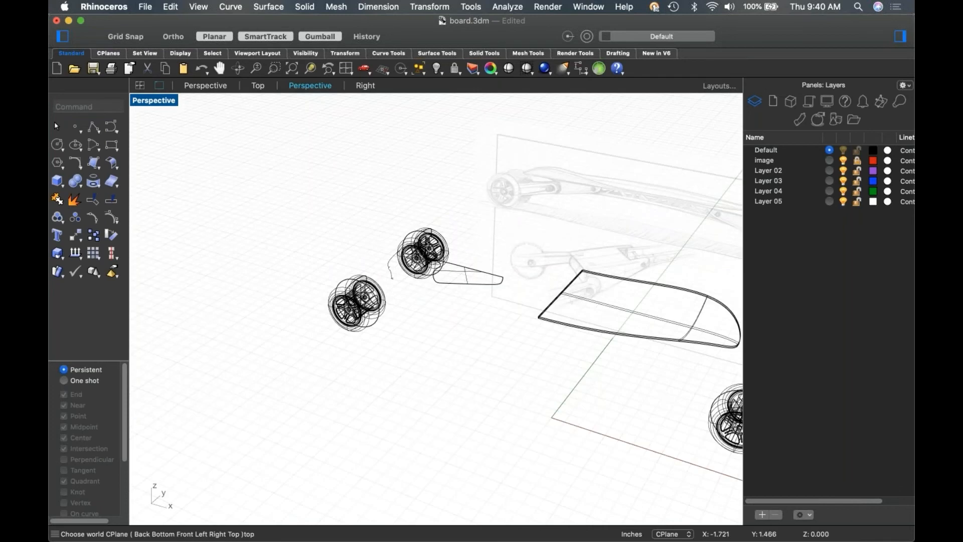
scroll(424, 243, "up", 4)
right_click_drag(451, 285, 405, 307)
scroll(404, 307, "up", 5)
left_click(334, 308)
right_click_drag(406, 352, 409, 321, "shift")
scroll(439, 320, "down", 6)
left_click_drag(389, 279, 459, 302)
key("alt+super+h")
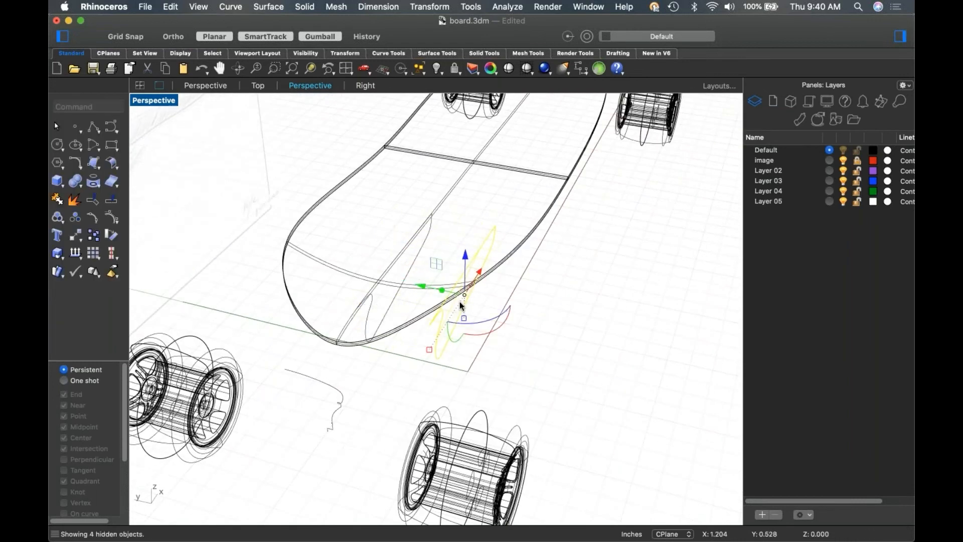
Set the perspective viewport to shaded display and check the bracket surface beneath the deck from several angles.
right_click_drag(454, 282, 465, 357)
middle_click(466, 357)
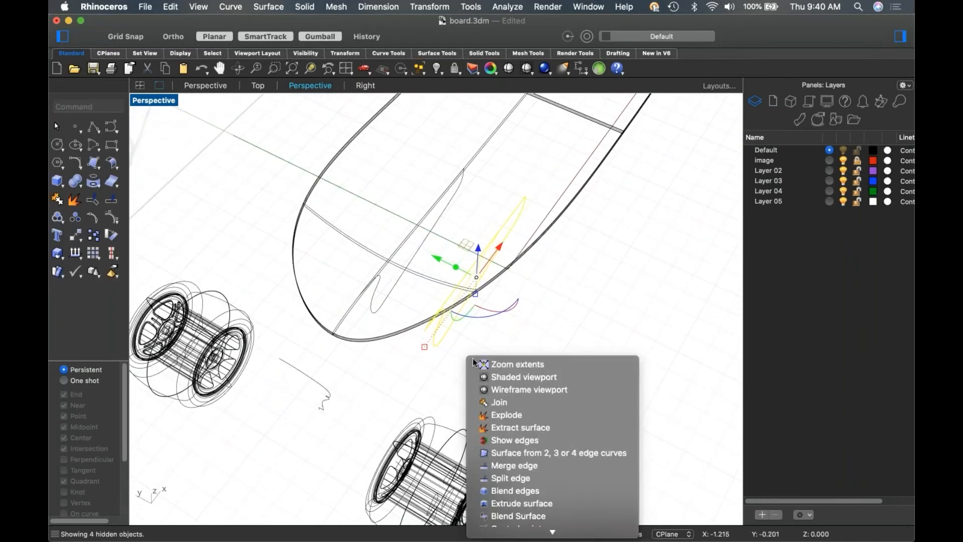
left_click(504, 376)
mouse_move(524, 379)
right_mouse_down()
mouse_move(451, 373)
mouse_move(539, 382)
right_mouse_up()
scroll(401, 325, "up", 10)
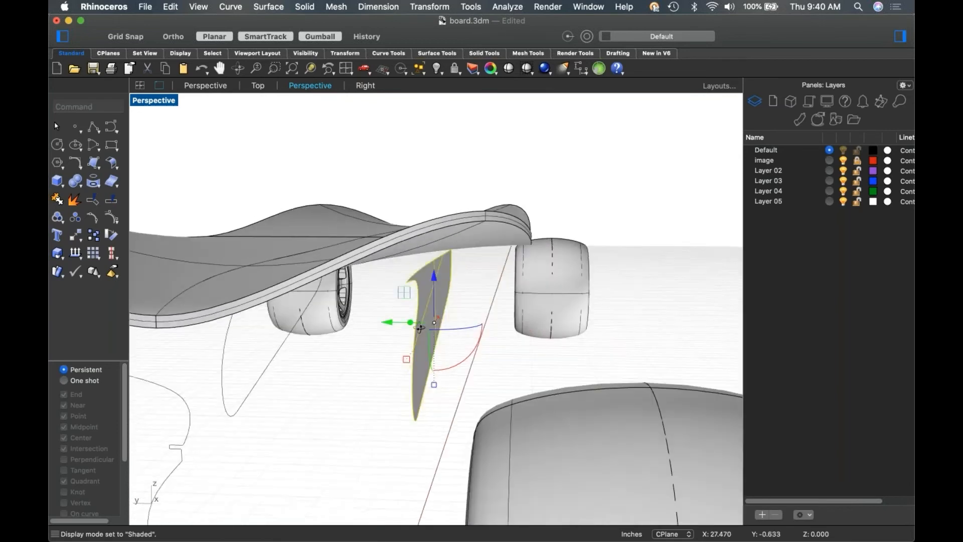
right_click_drag(410, 328, 421, 325)
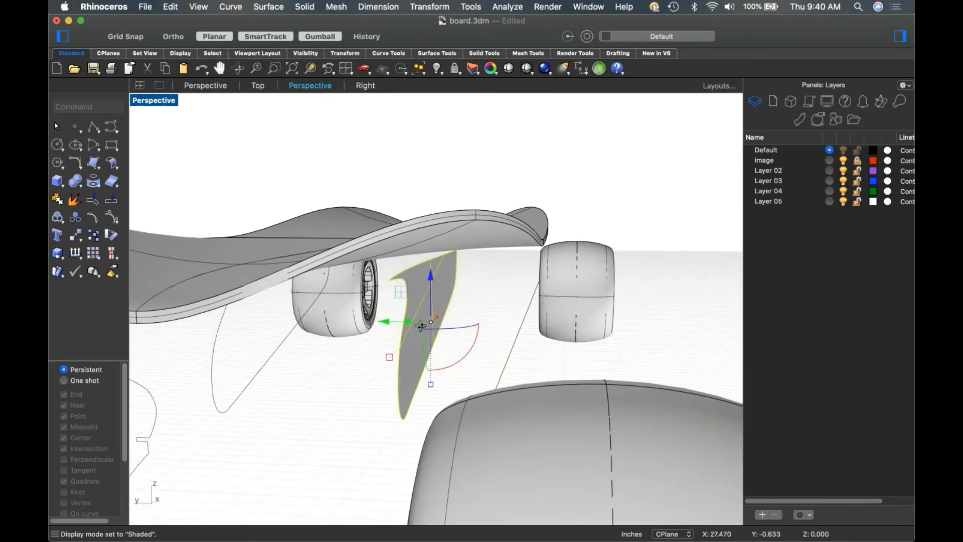
left_click(522, 304)
right_click_drag(488, 314, 475, 324)
middle_click(474, 322)
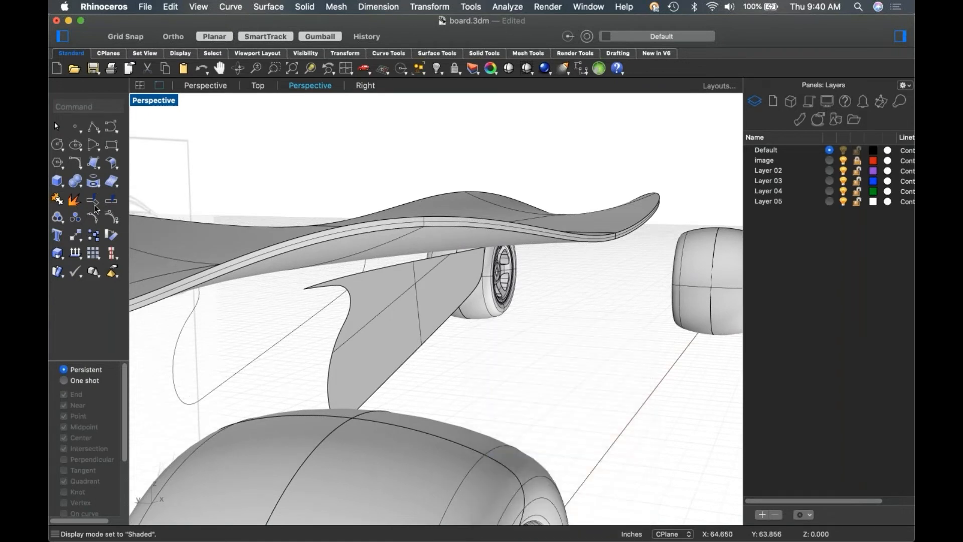
Untrim the bracket surface's outer edge back to its full rectangle with Keep Trim Objects on.
left_click(93, 203)
left_click(80, 162)
left_click(400, 366)
right_click_drag(480, 360, 489, 379)
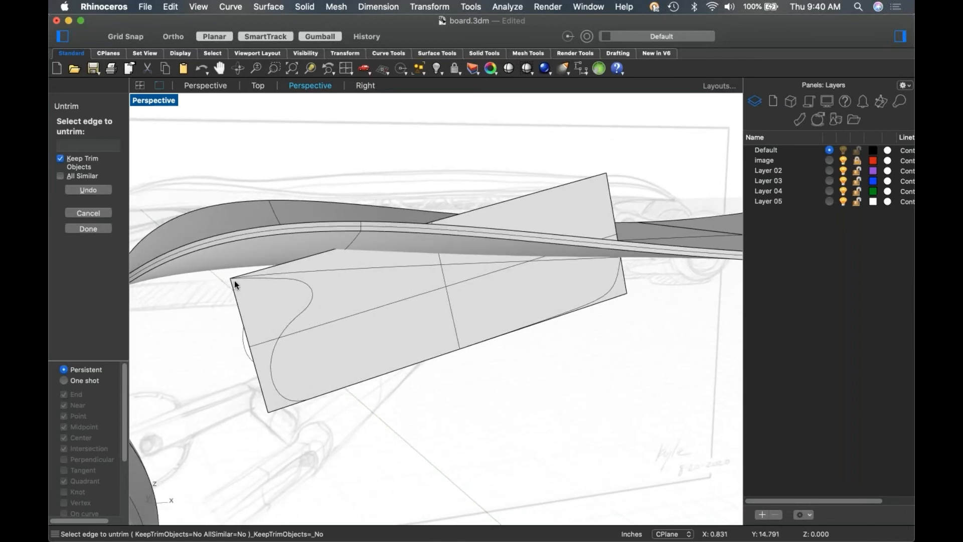
key("Return")
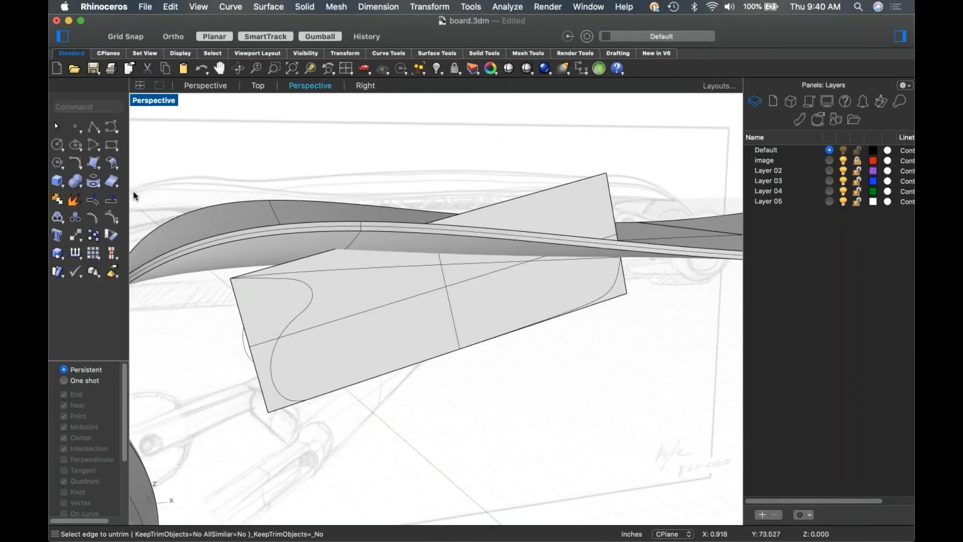
Extend the untrimmed surface's upper edge well above the deck with ExtendSrf, using the Smooth type with Merge on.
type("Extr")
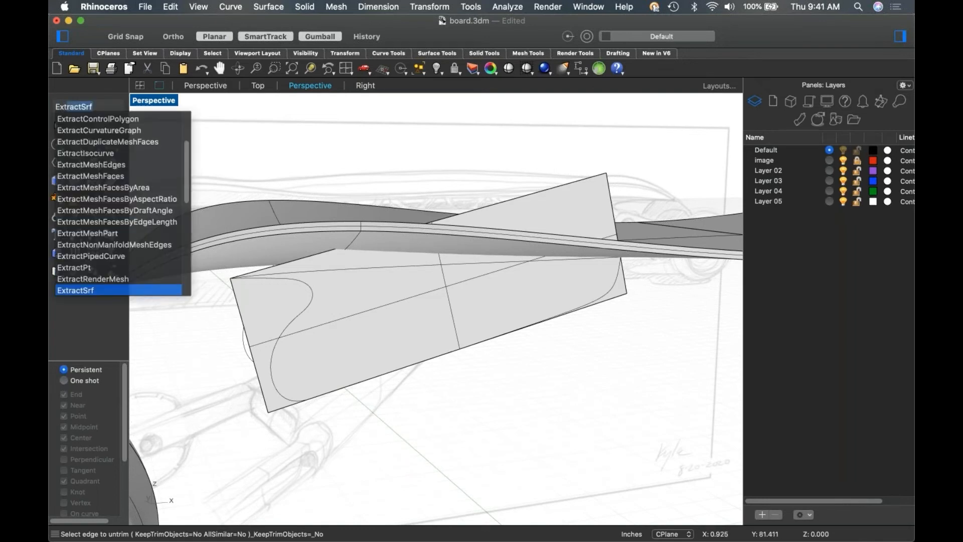
type("endCrvOn")
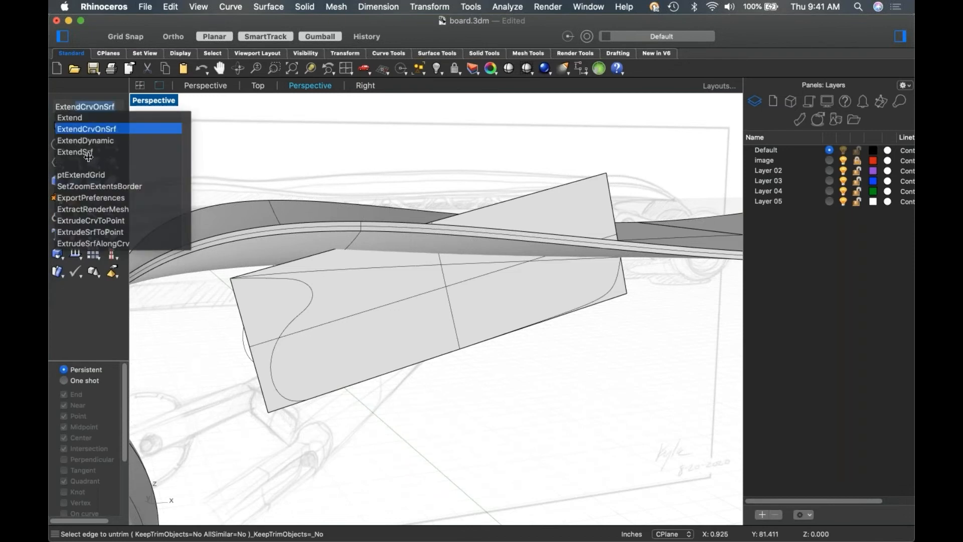
left_click(91, 157)
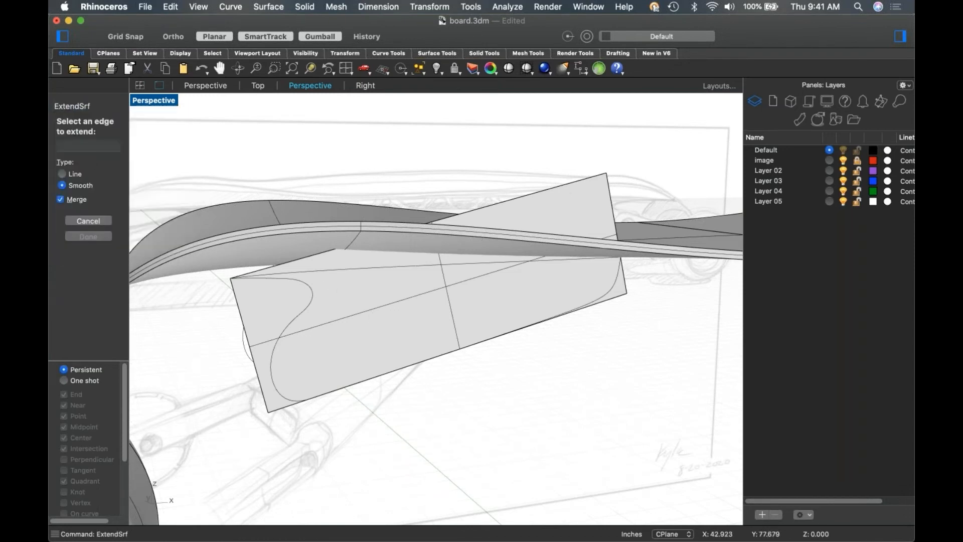
left_click(562, 185)
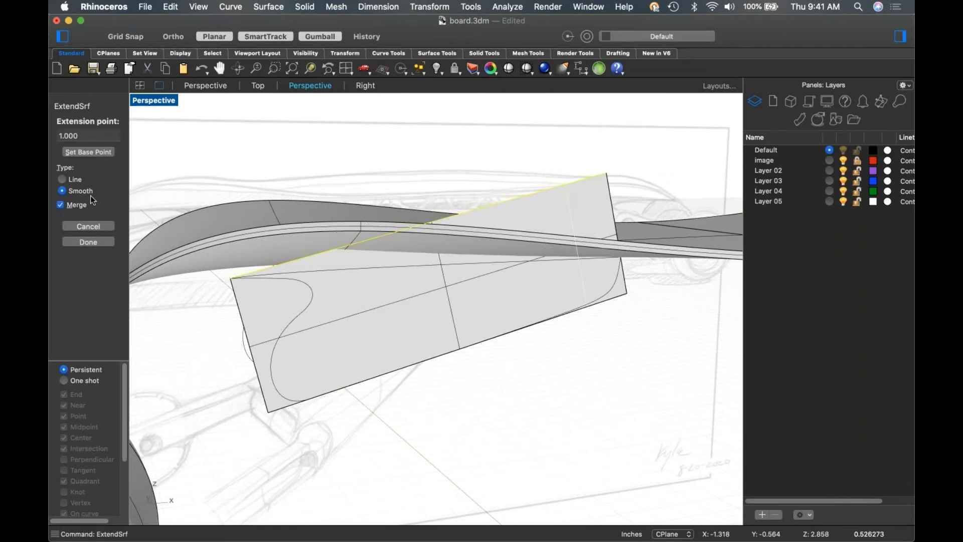
left_click(96, 154)
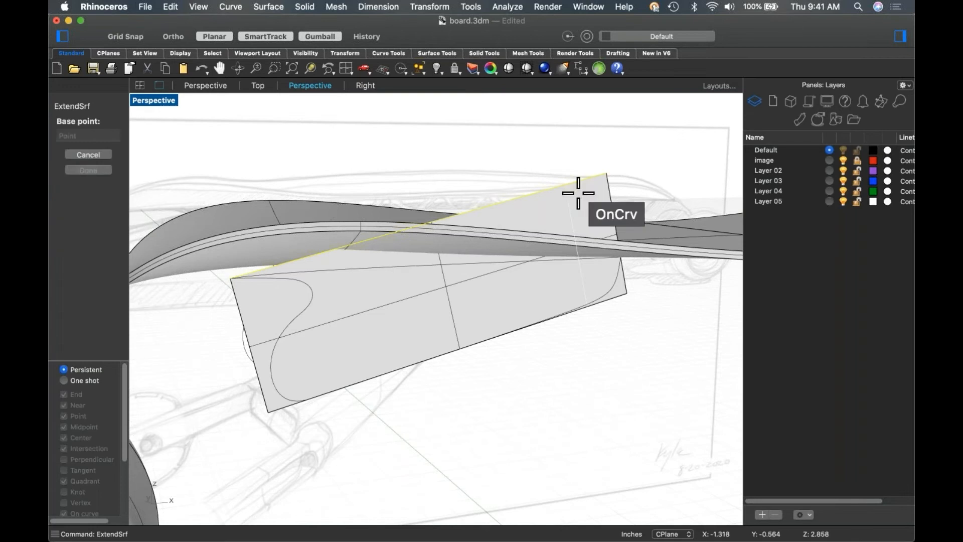
left_click(604, 173)
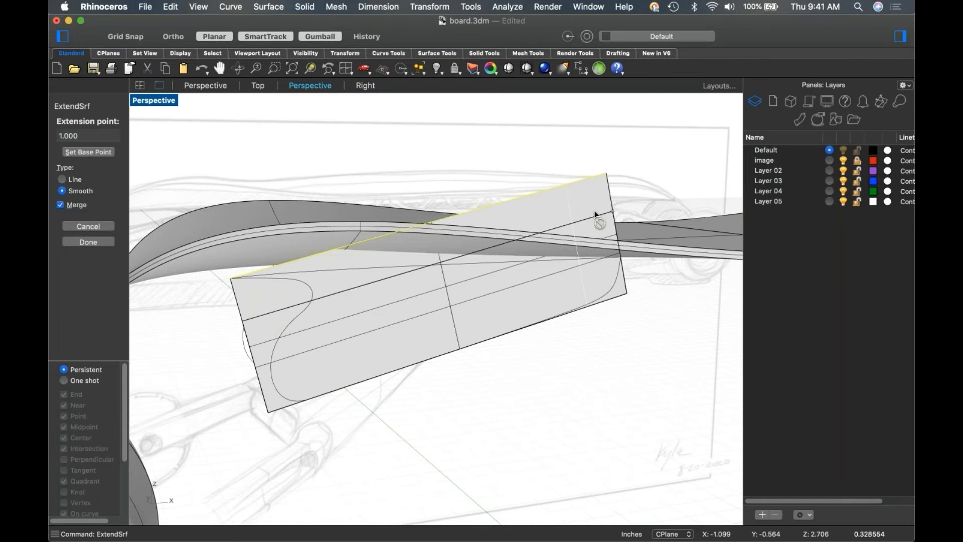
left_click(548, 193)
right_click(545, 173)
left_click(577, 179)
left_click(553, 189)
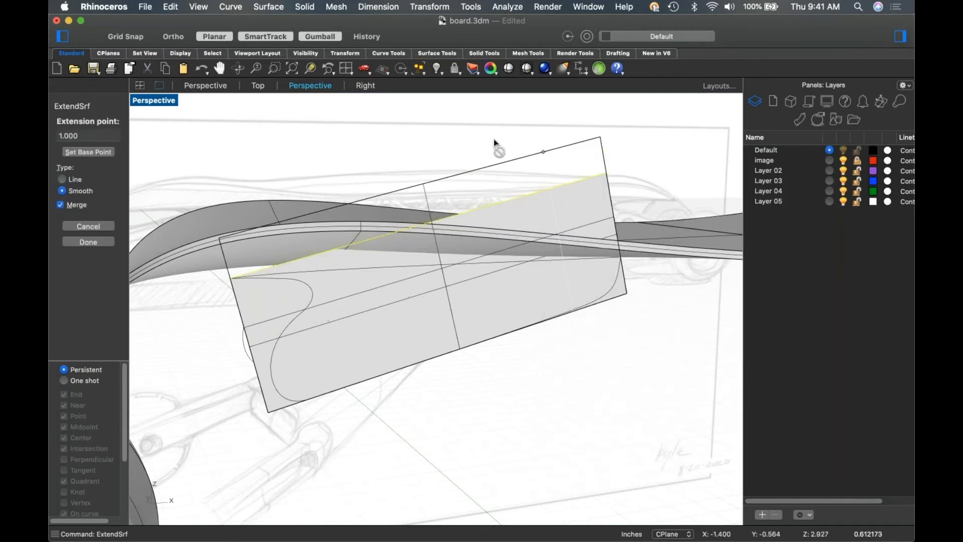
left_click(576, 160)
right_click_drag(546, 200, 427, 342)
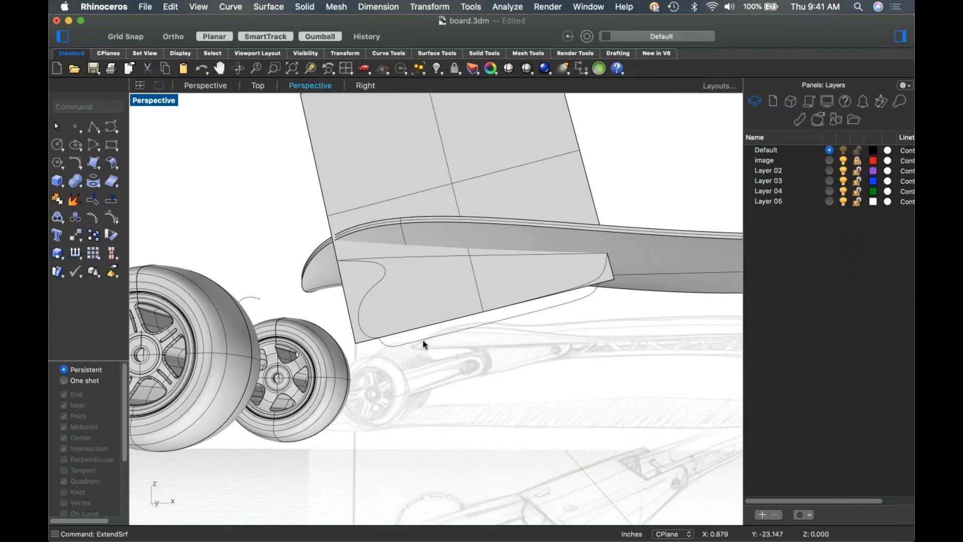
Move the extended surface and its outline curves slightly along X toward the deck's middle in the front view.
key("ctrl+F2")
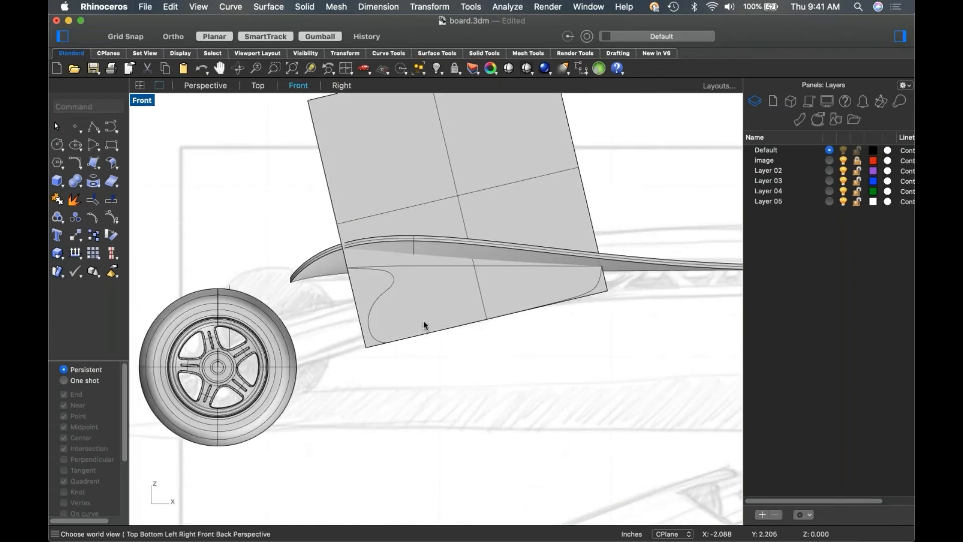
scroll(330, 238, "up", 5)
scroll(331, 238, "down", 6)
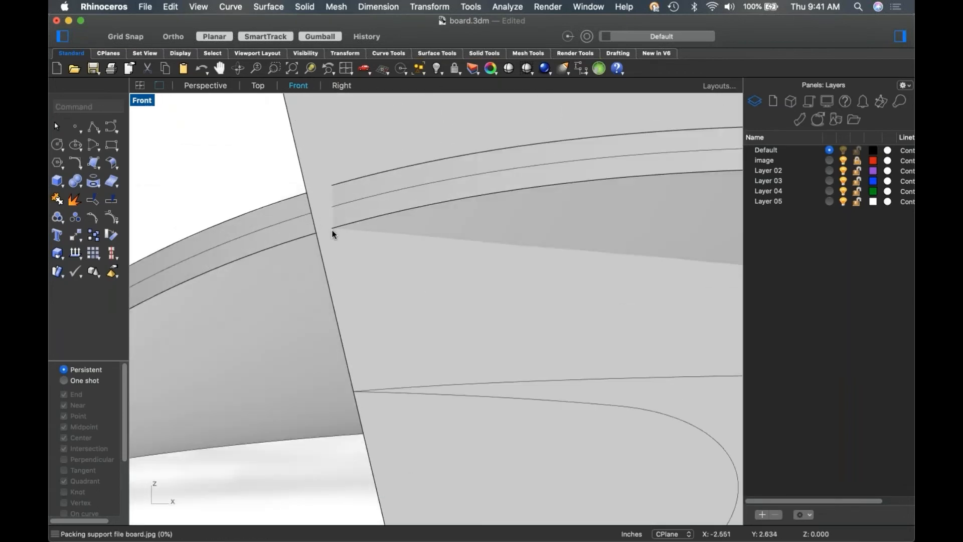
left_click(420, 203)
left_click_drag(275, 212, 549, 306)
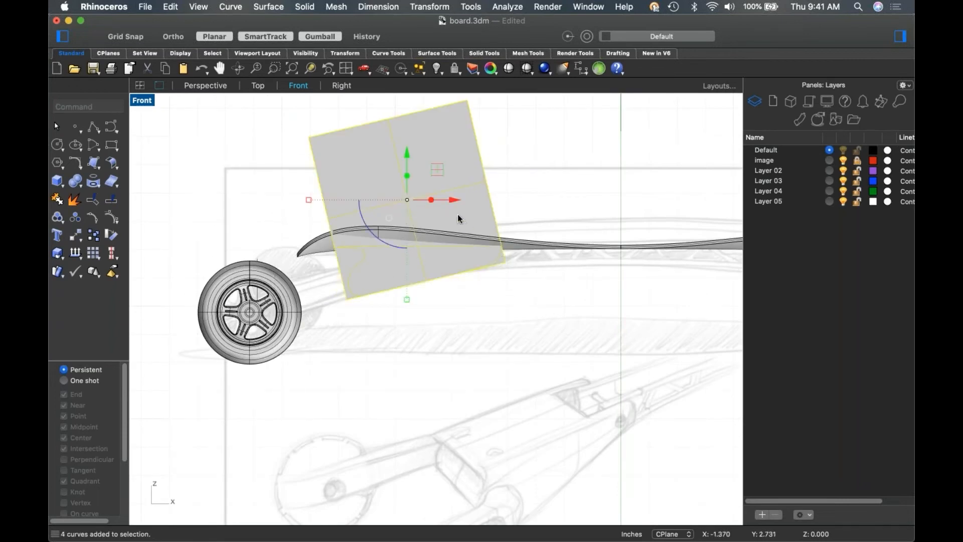
left_click_drag(453, 203, 416, 206)
left_click(440, 383)
scroll(391, 231, "up", 8)
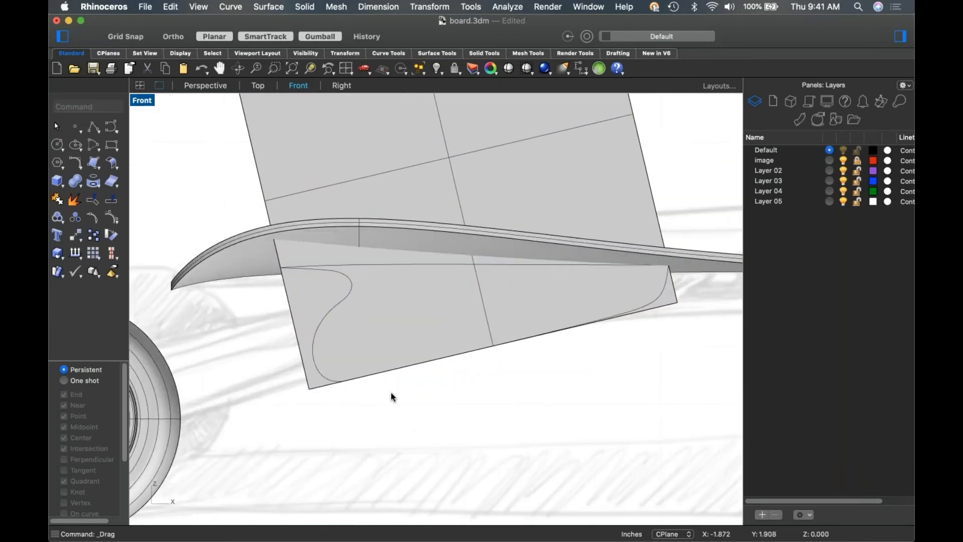
Explode the bracket outline curve lying on the extended surface into its separate segments.
left_click(354, 270)
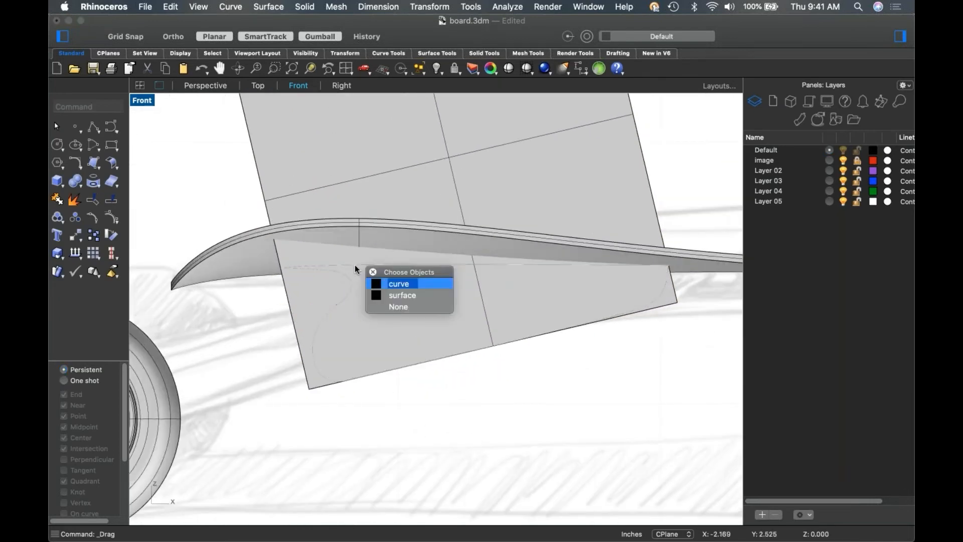
left_click(395, 284)
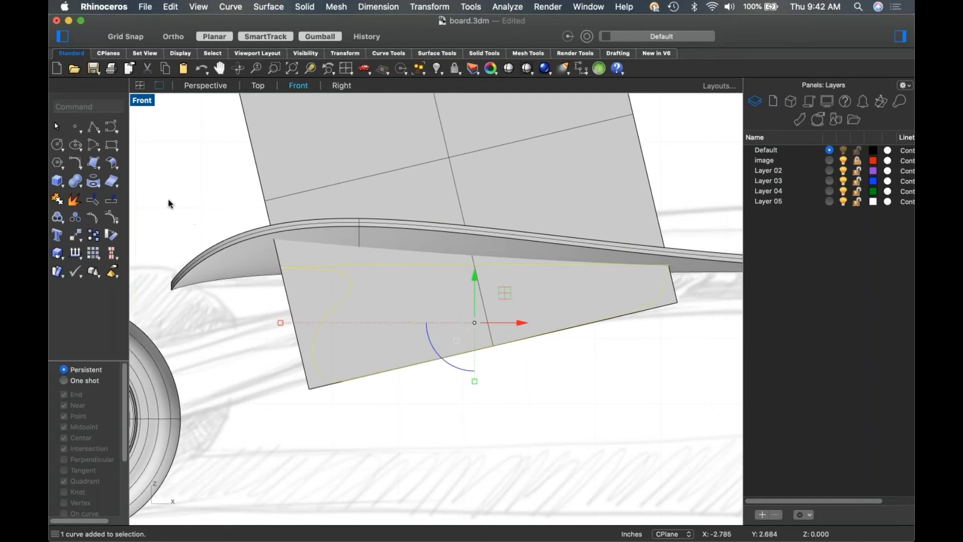
left_click(74, 200)
left_click(423, 431)
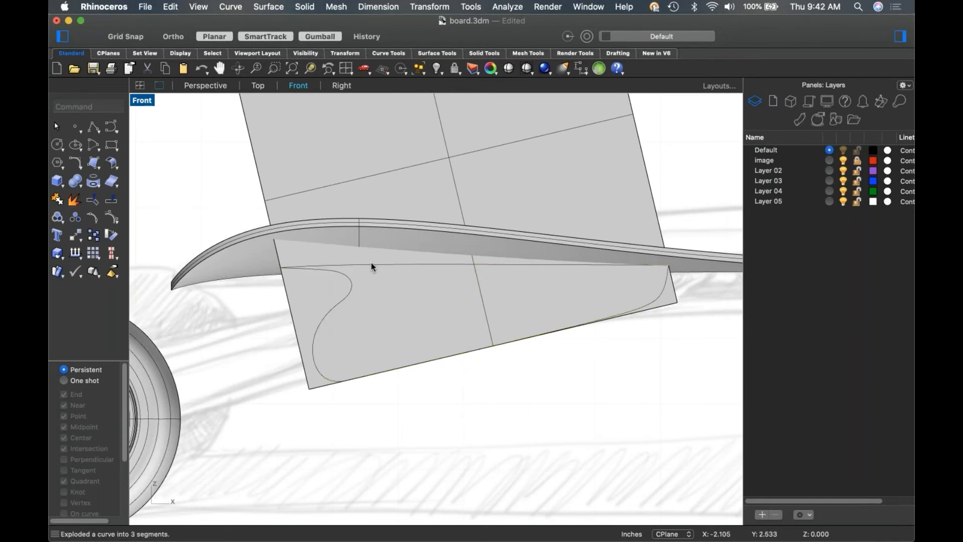
left_click(371, 263)
left_click(394, 293)
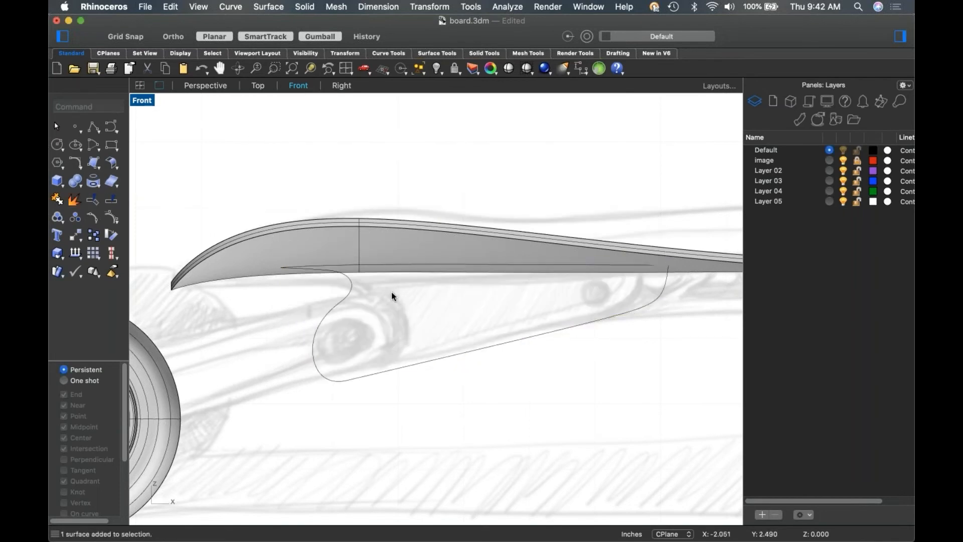
key("super+z")
left_click(456, 423)
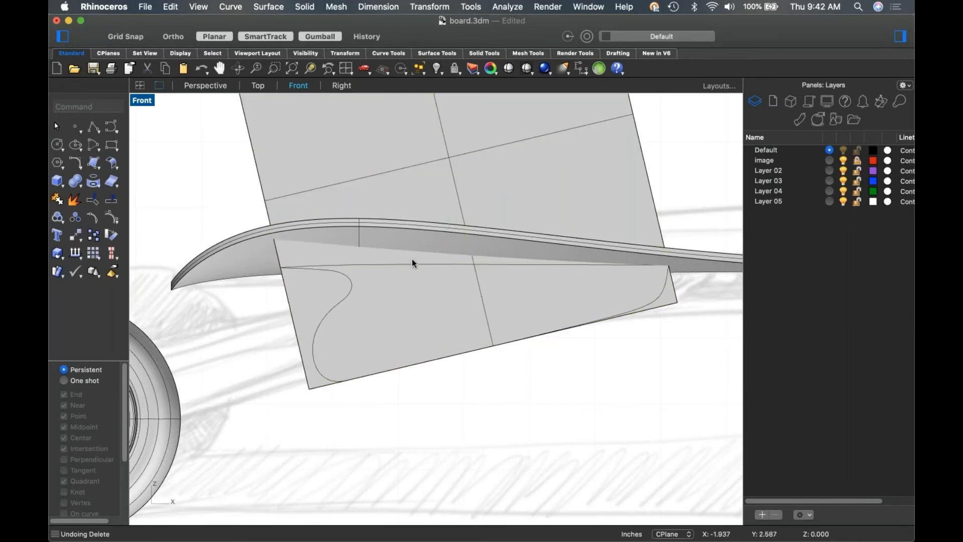
Delete the near-horizontal top curve of the bracket outline, picking the curve rather than the surface behind it.
left_click(408, 265)
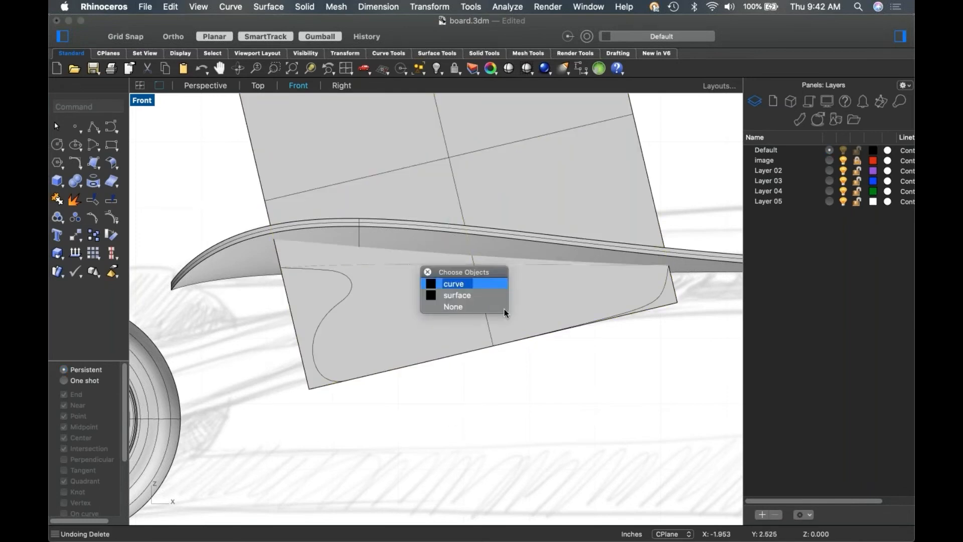
left_click(487, 282)
key("Delete")
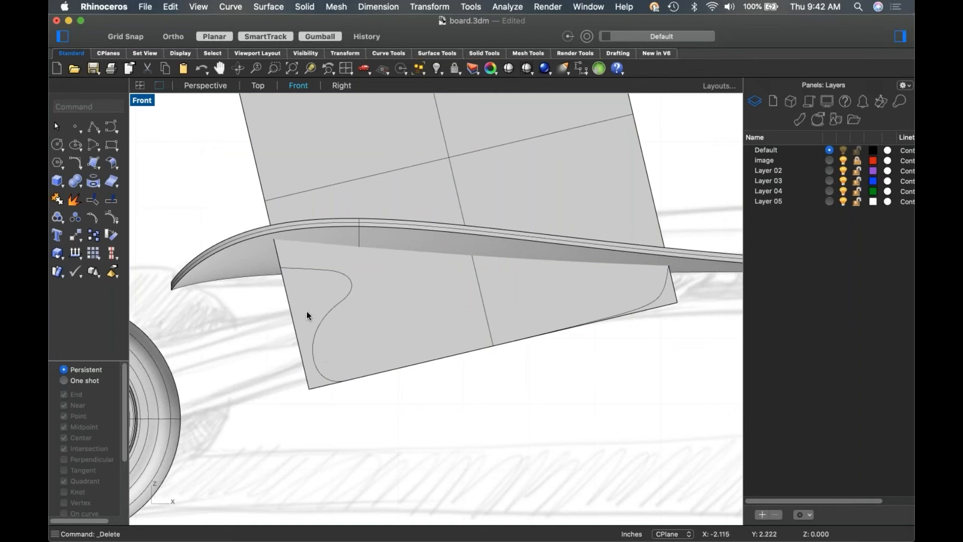
Trim away the part of the extended surface above the deck, using the deck as the cutting object.
left_click(410, 250)
type("trim")
key("Return")
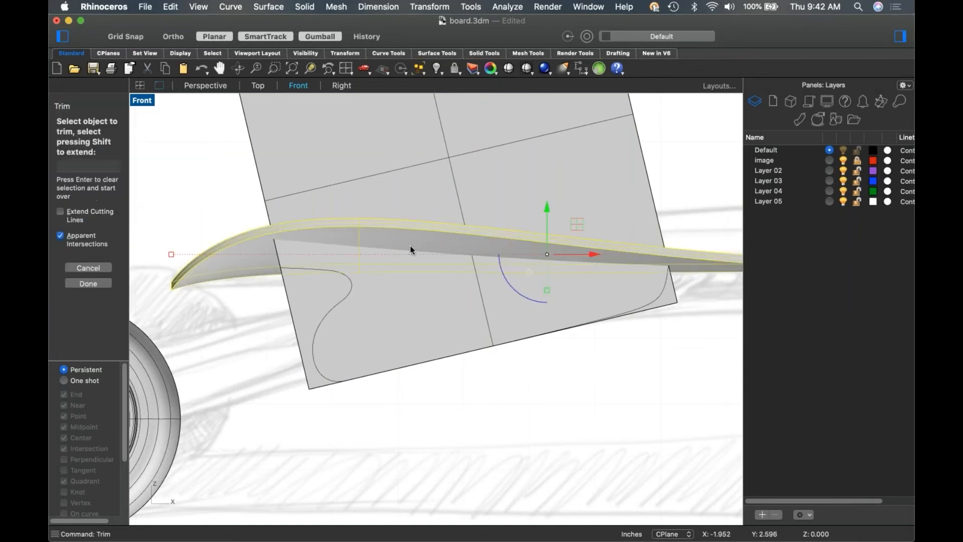
left_click(457, 183)
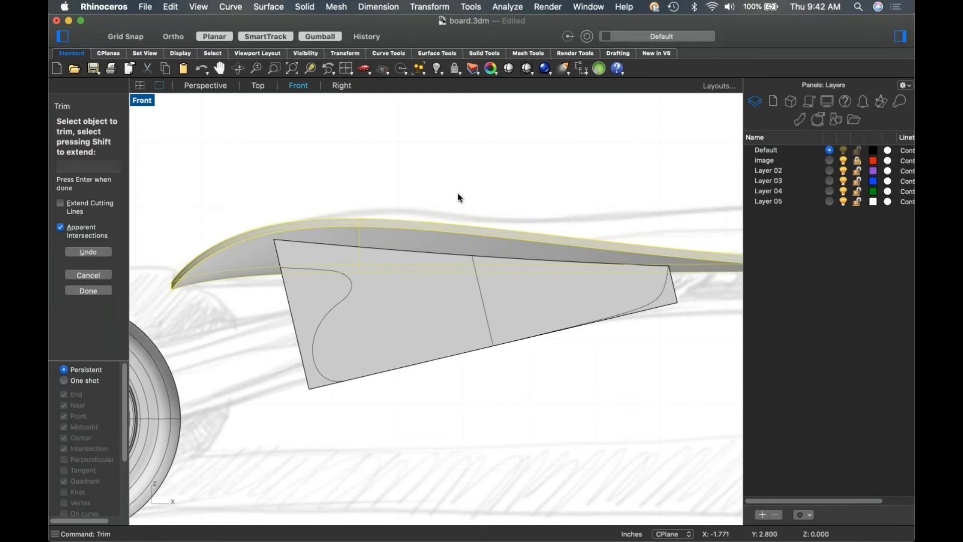
key("Return")
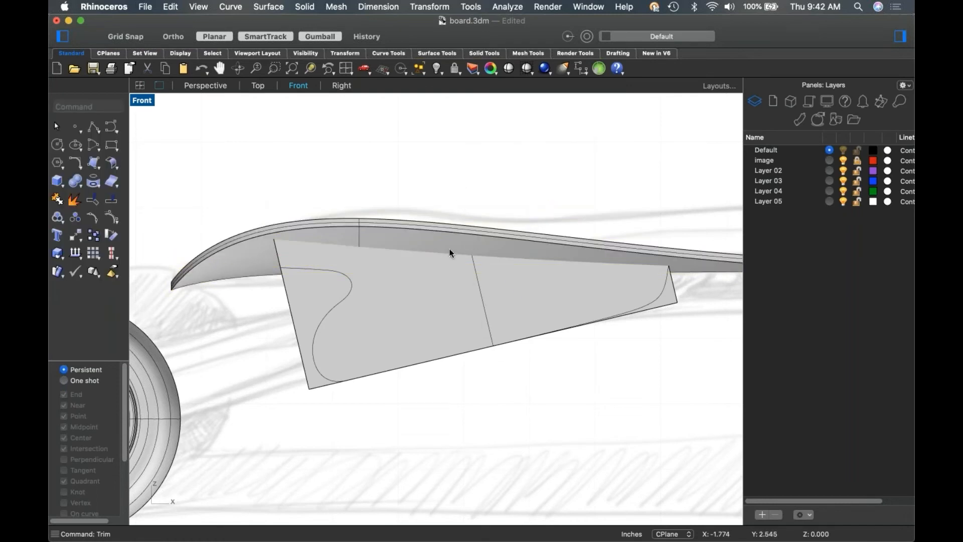
Select the deck and set the front viewport to wireframe display around the bracket surface.
left_click(451, 252)
middle_click(426, 329)
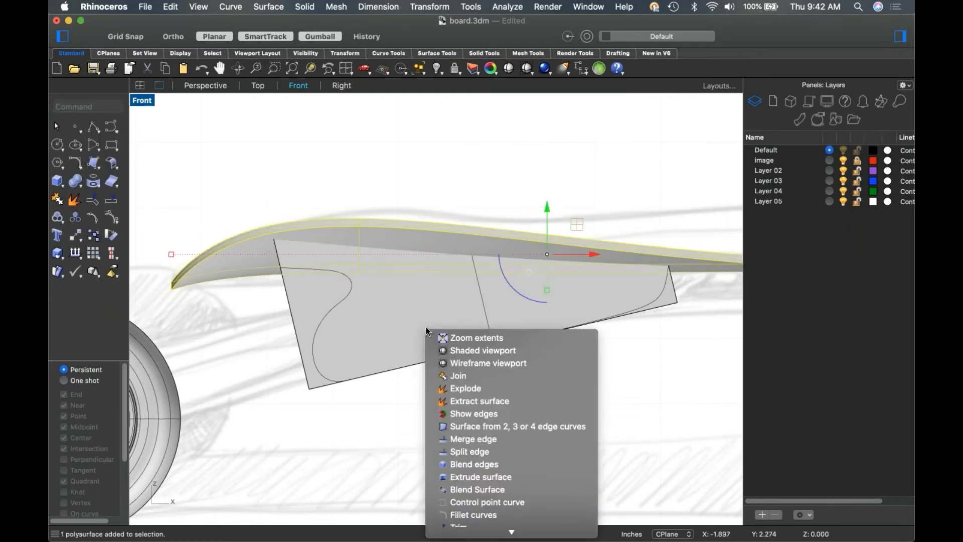
left_click(454, 362)
scroll(326, 244, "up", 3)
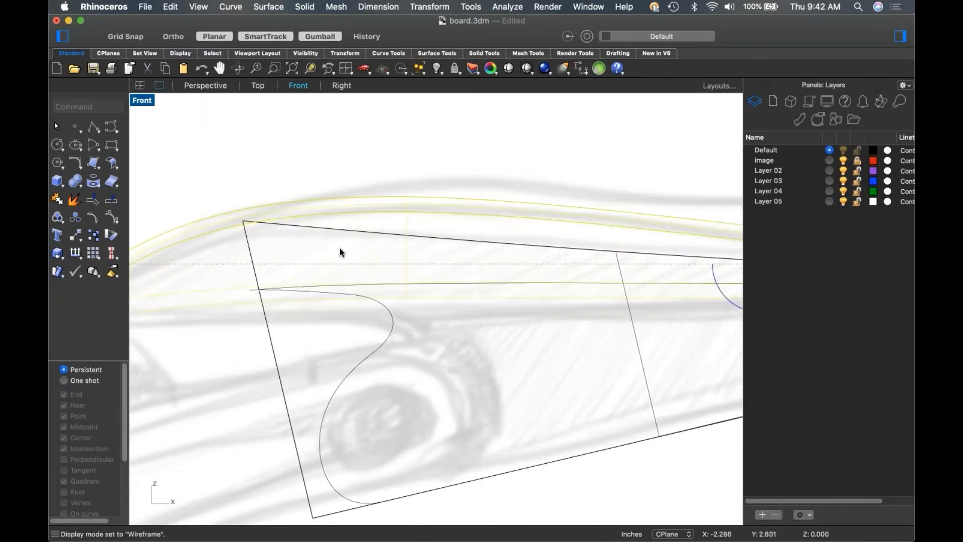
Trim away the remaining strip along the bracket surface's upper edge with the selected deck, and return the front viewport to shaded display.
key("super+t")
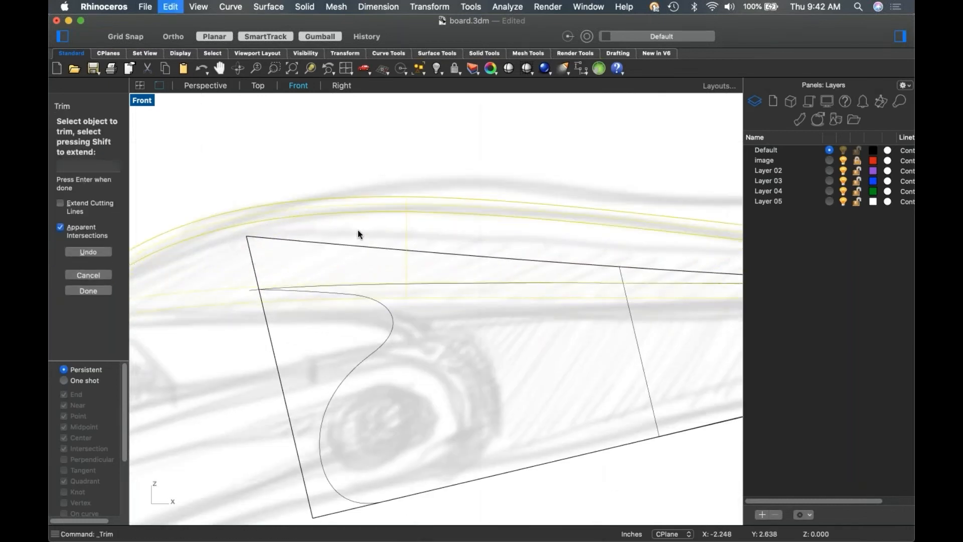
key("Return")
middle_click(307, 153)
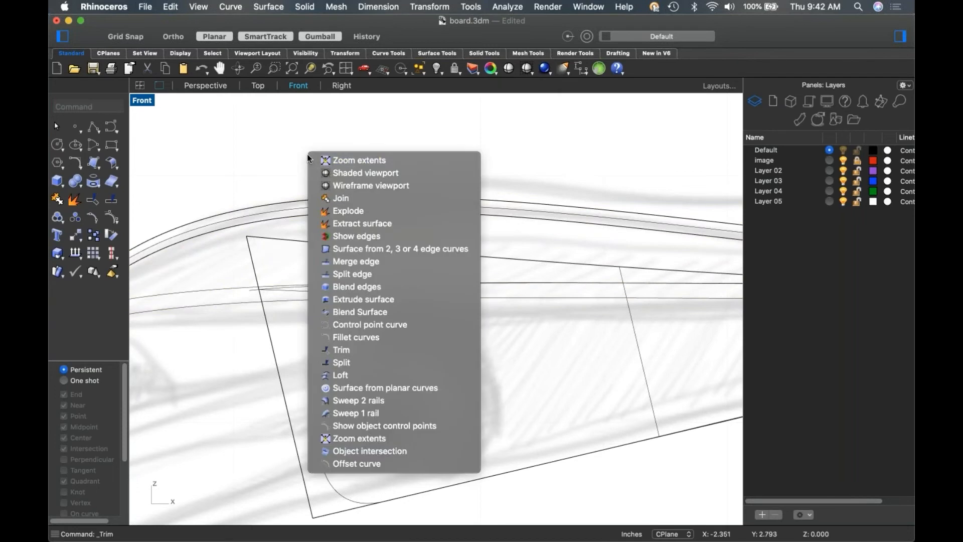
left_click(329, 173)
scroll(383, 260, "down", 4)
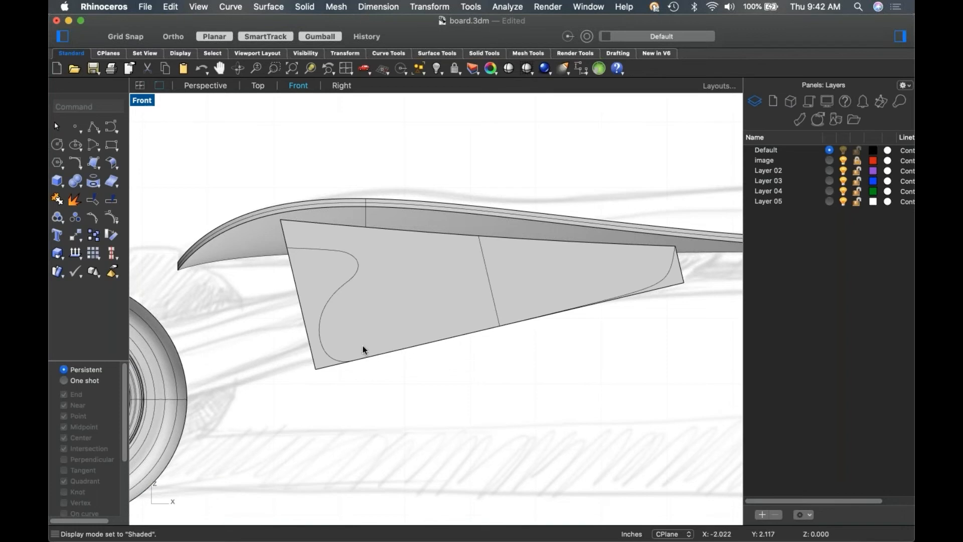
Try to explode the S-shaped outline curve at the wide end of the bracket surface, picking the curve rather than the surface.
left_click(334, 296)
left_click(369, 312)
middle_click(399, 353)
left_click(421, 410)
key("Escape")
left_click(360, 263)
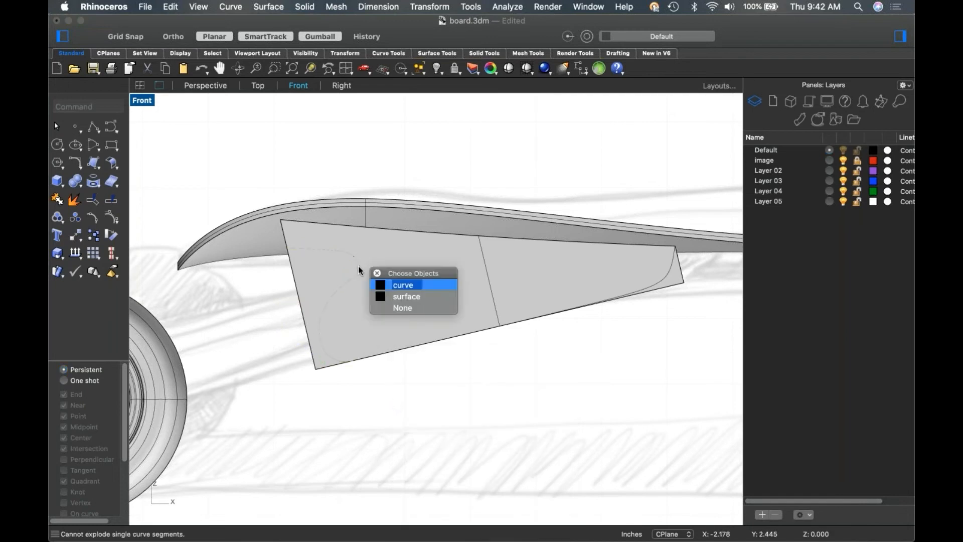
left_click(401, 285)
middle_click(390, 349)
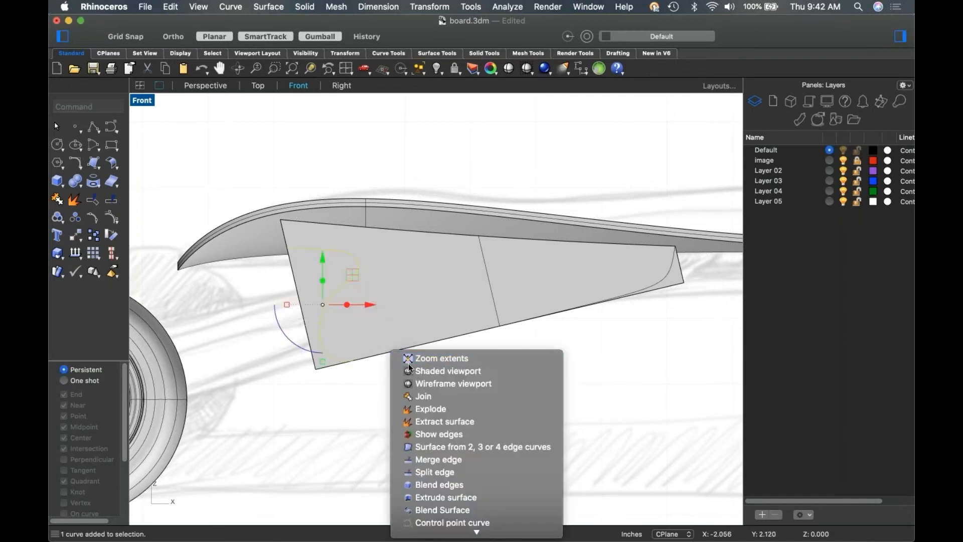
left_click(426, 408)
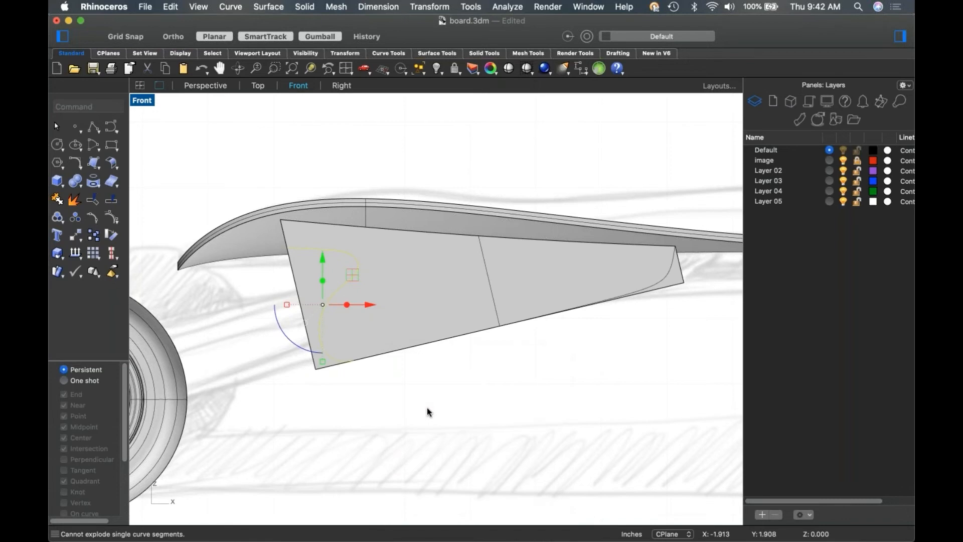
key("Escape")
Draw a degree 3 control point curve from the bracket surface's upper wide-end corner, bulging inward and ending on the S-shaped curve.
scroll(346, 292, "up", 3)
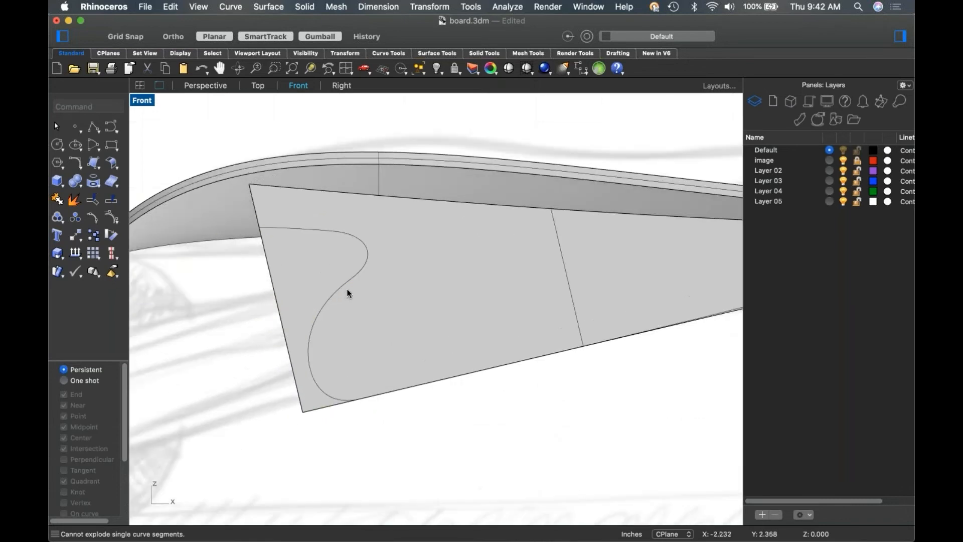
left_click(112, 127)
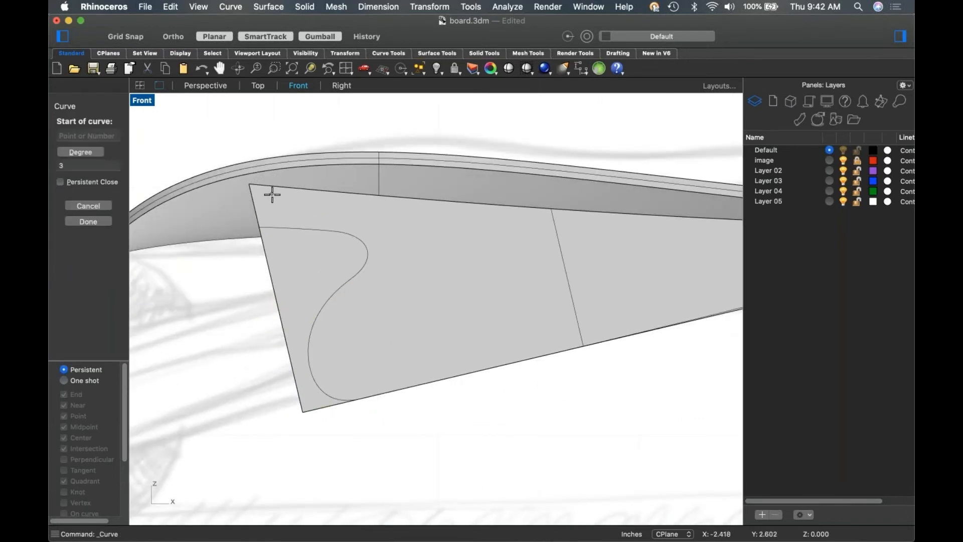
left_click(249, 185)
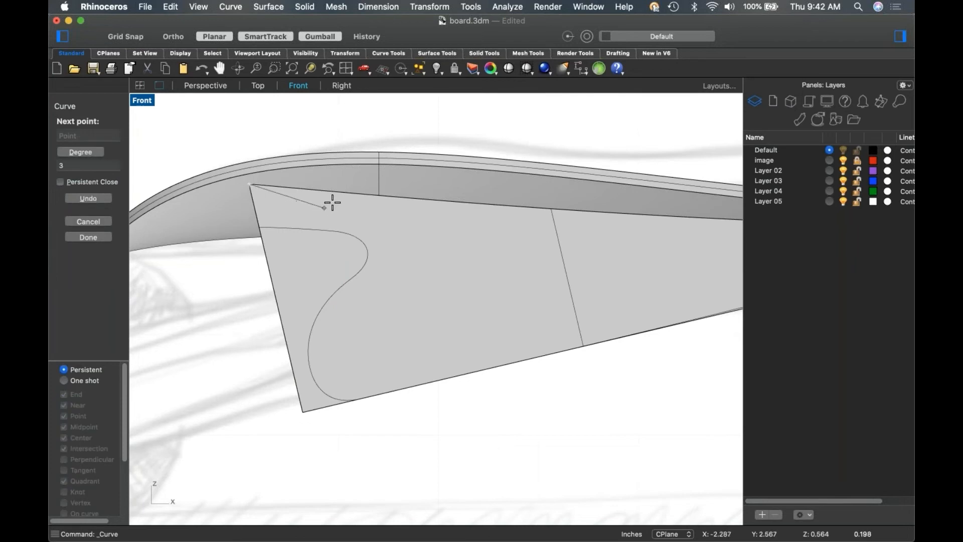
left_click(333, 203)
left_click(386, 231)
left_click(377, 255)
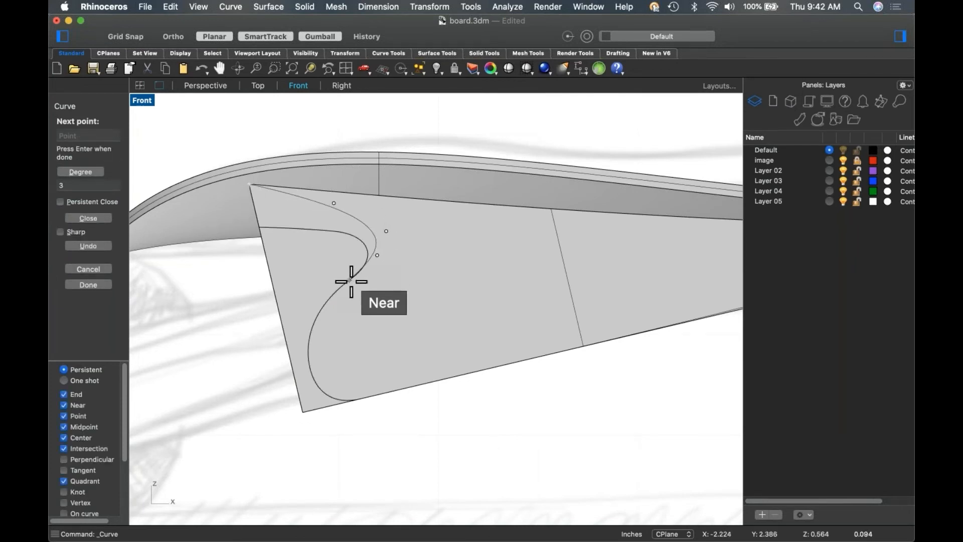
left_click(358, 282)
key("Return")
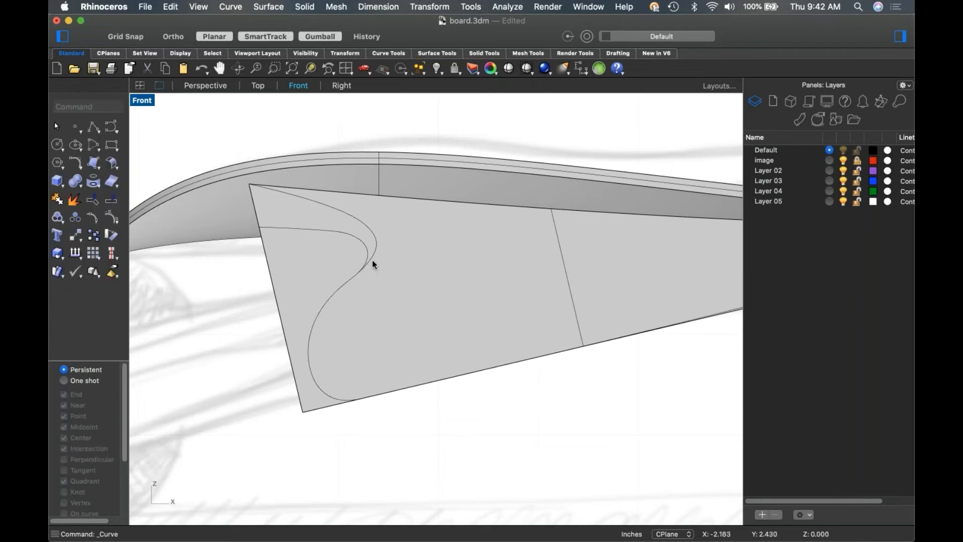
Trim away the old upper bend of the S-shaped curve using the new curve as cutter, and save the file.
left_click(373, 261)
left_click(405, 276)
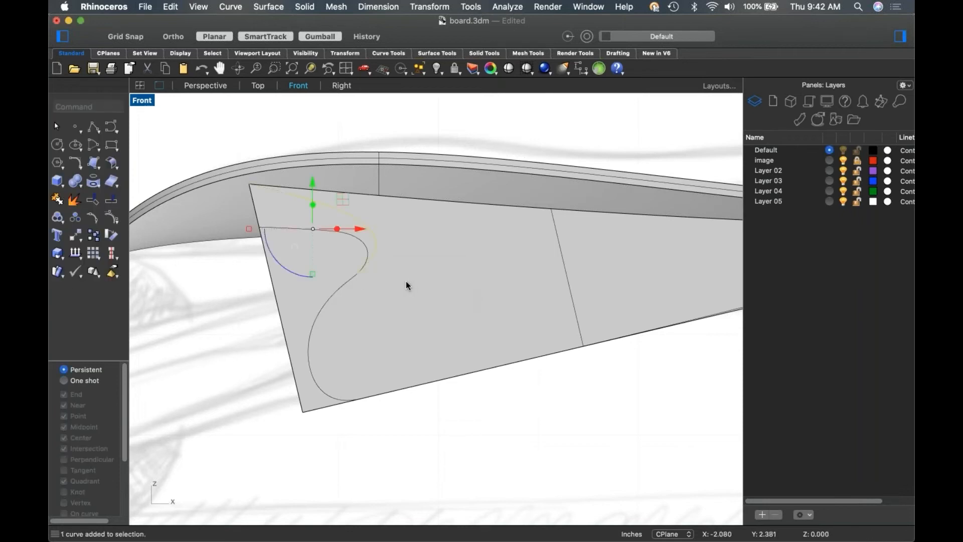
type("trim")
key("Return")
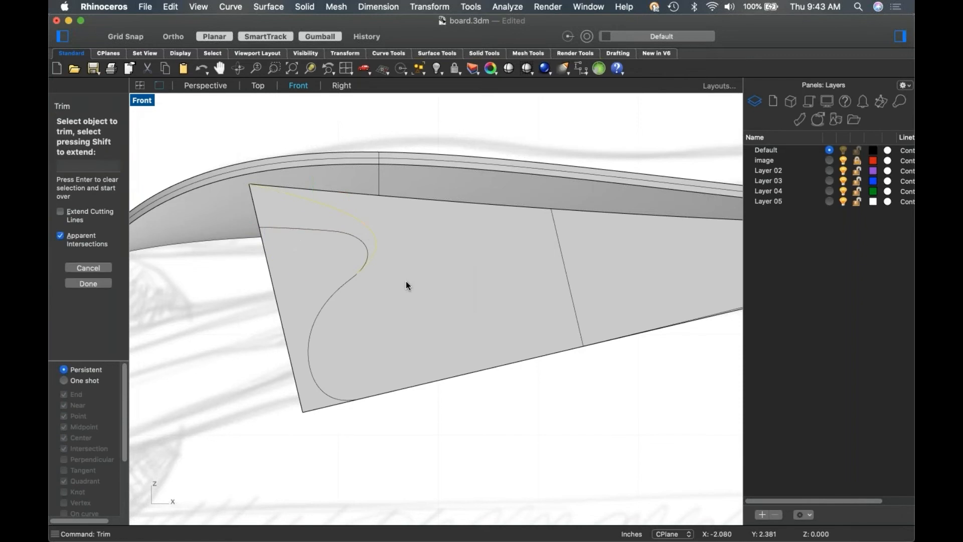
left_click(363, 248)
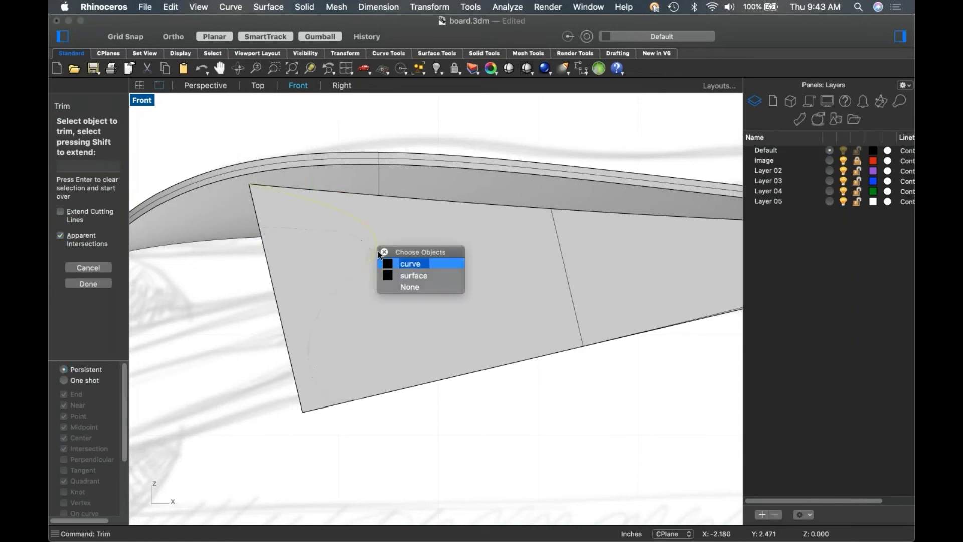
left_click(410, 286)
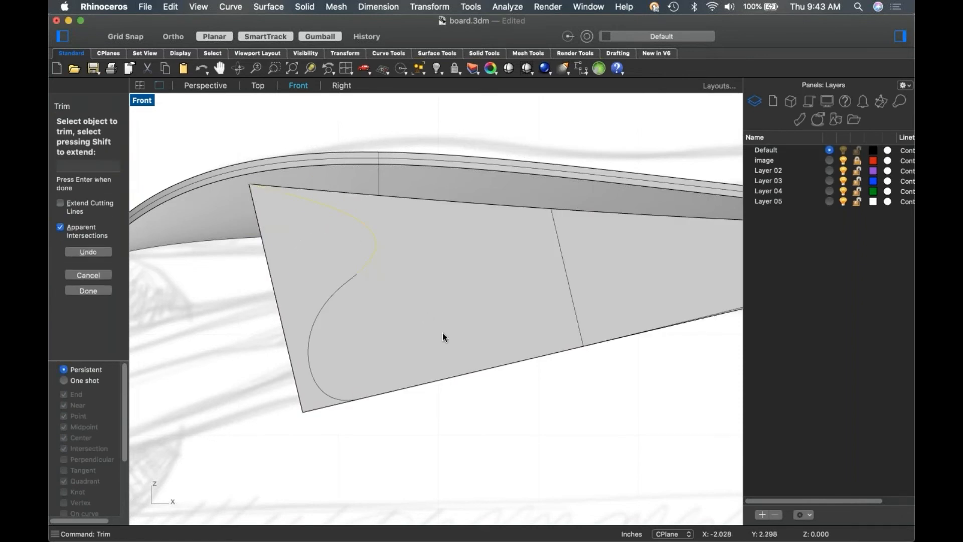
key("Return")
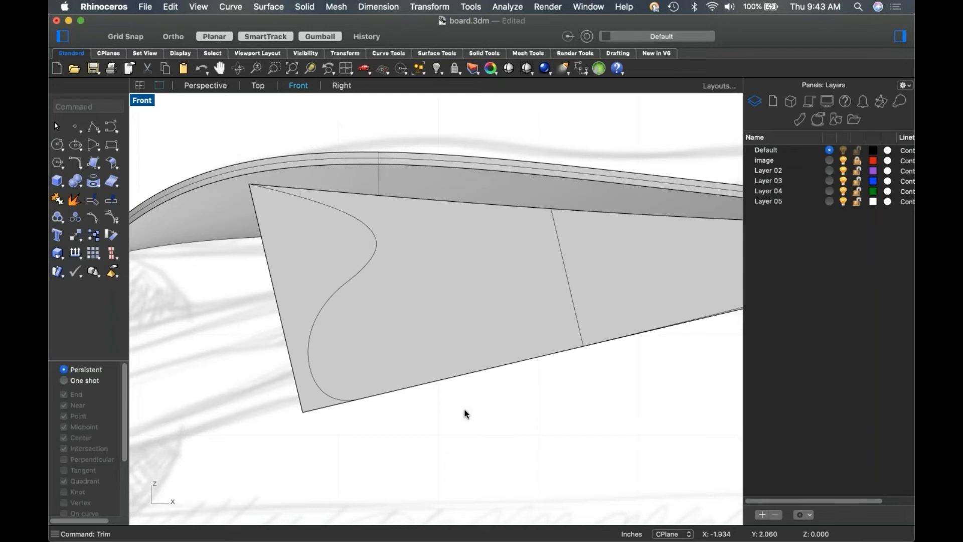
key("super+s")
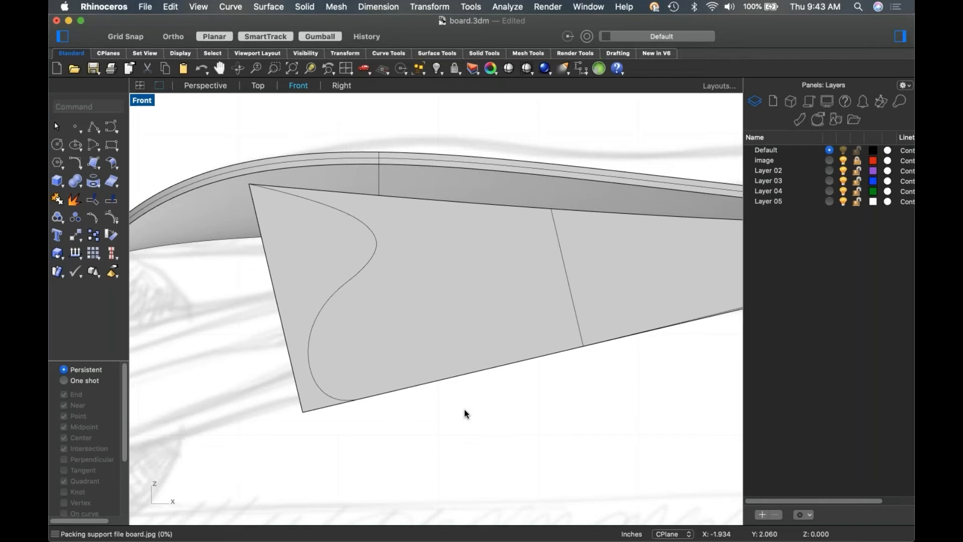
type("Match")
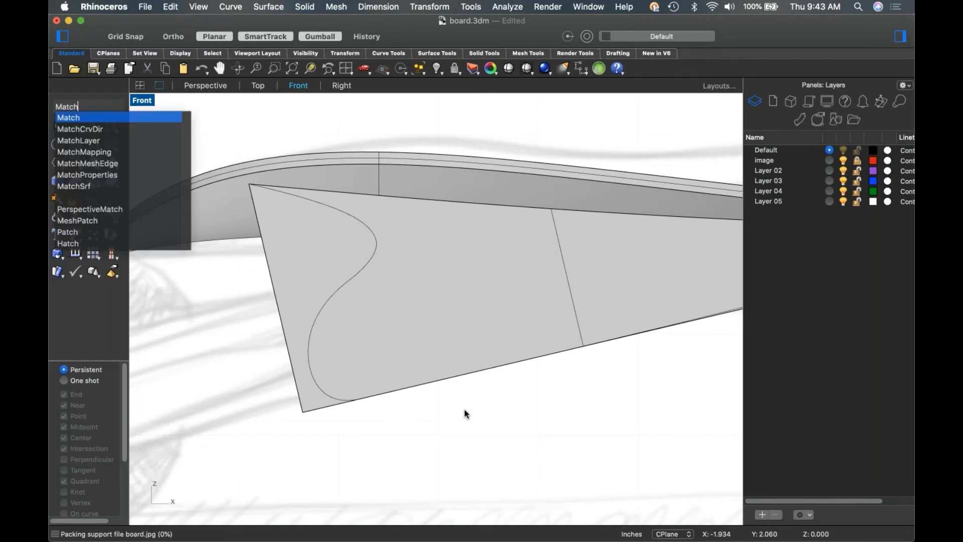
type("Srf")
key("Return")
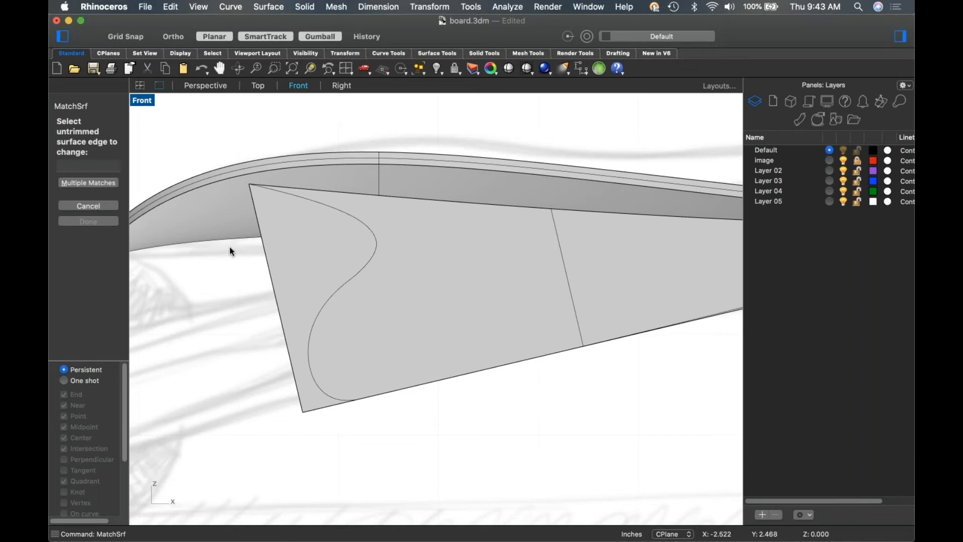
key("Escape")
Try to match the lower part of the S-shaped curve to the new upper curve where they meet.
type("Match")
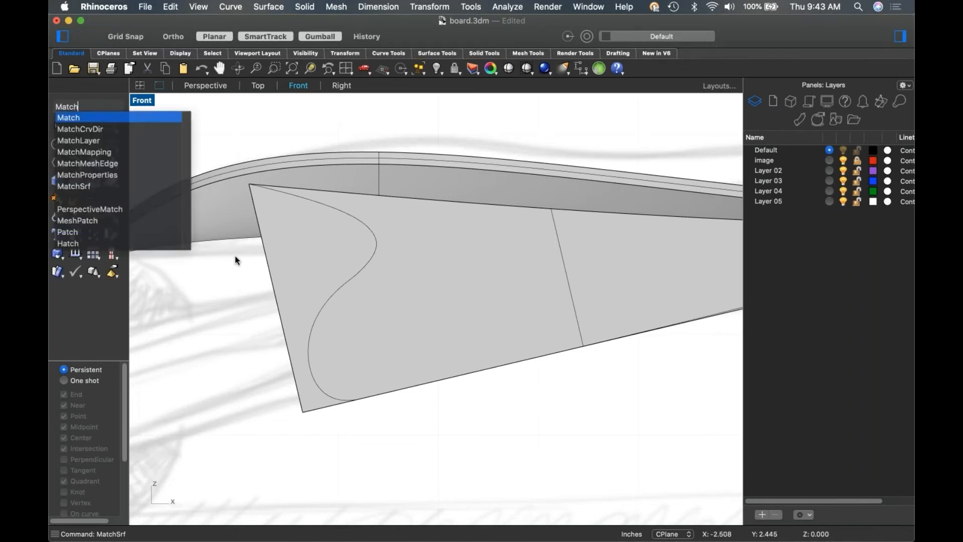
key("Return")
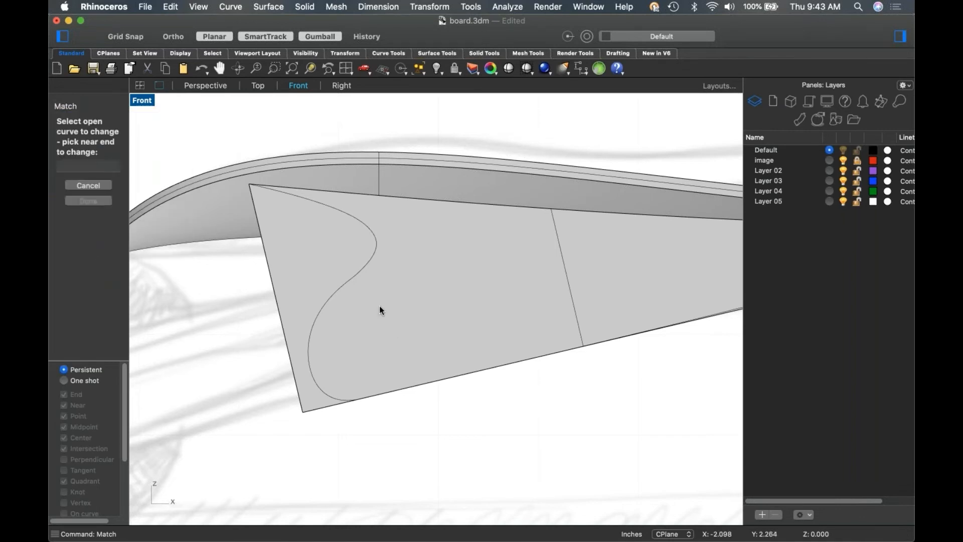
left_click(359, 279)
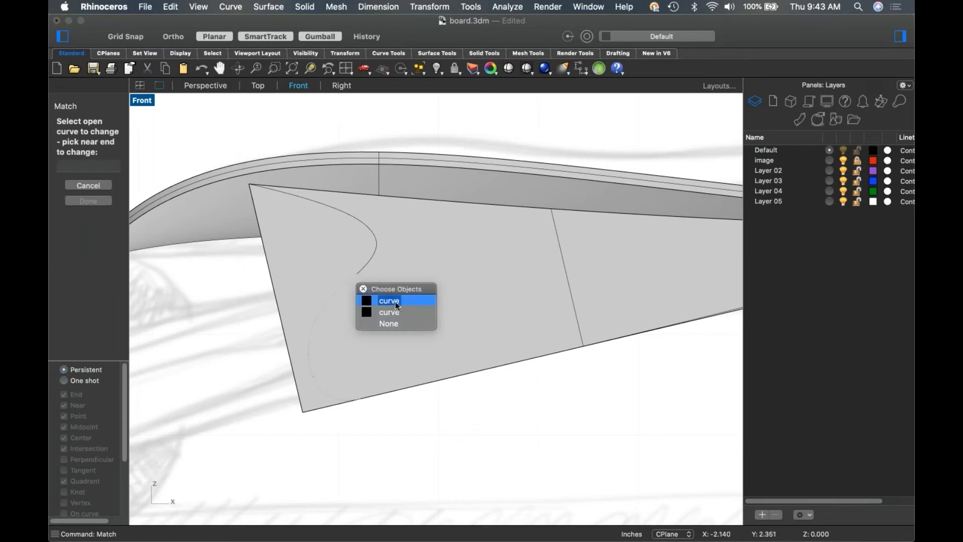
left_click(408, 299)
left_click(366, 266)
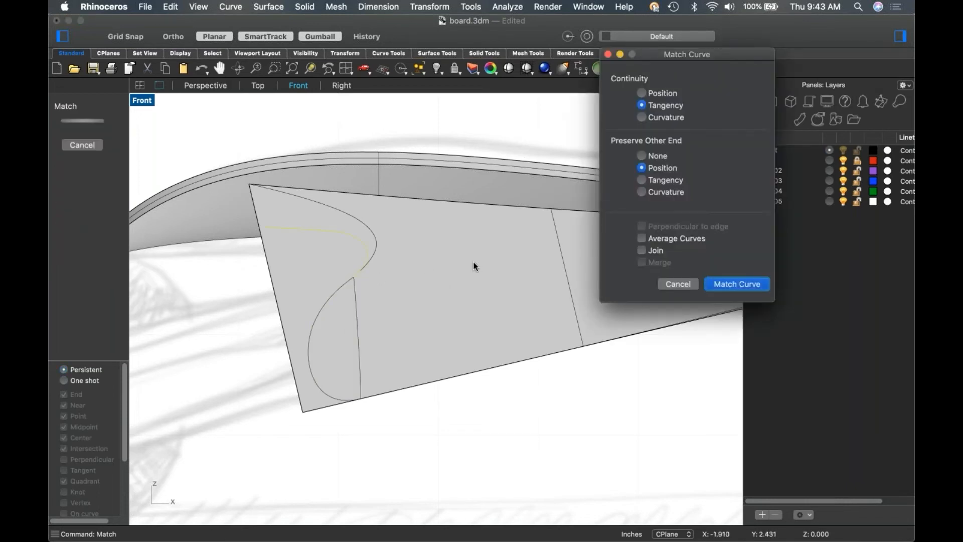
left_click(685, 285)
right_click(372, 269)
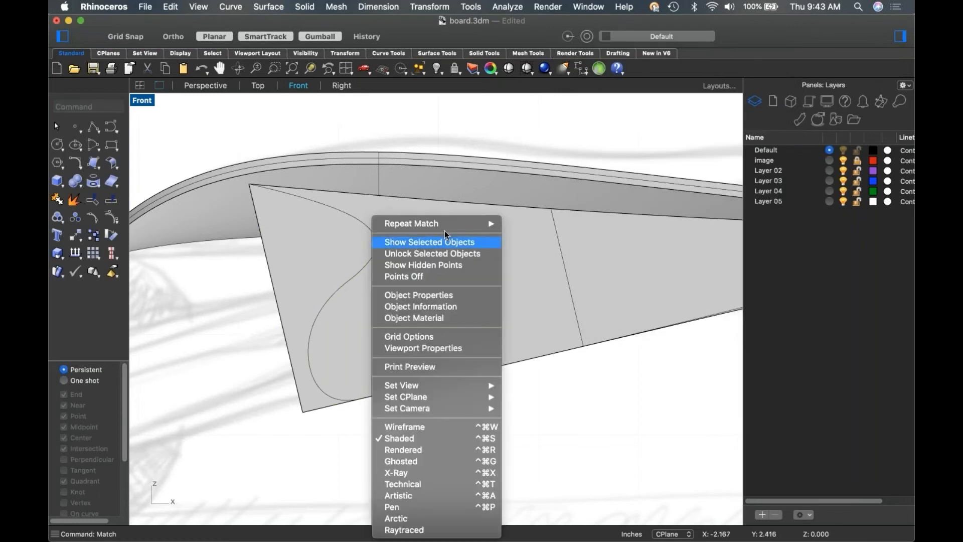
left_click(444, 225)
left_click(374, 272)
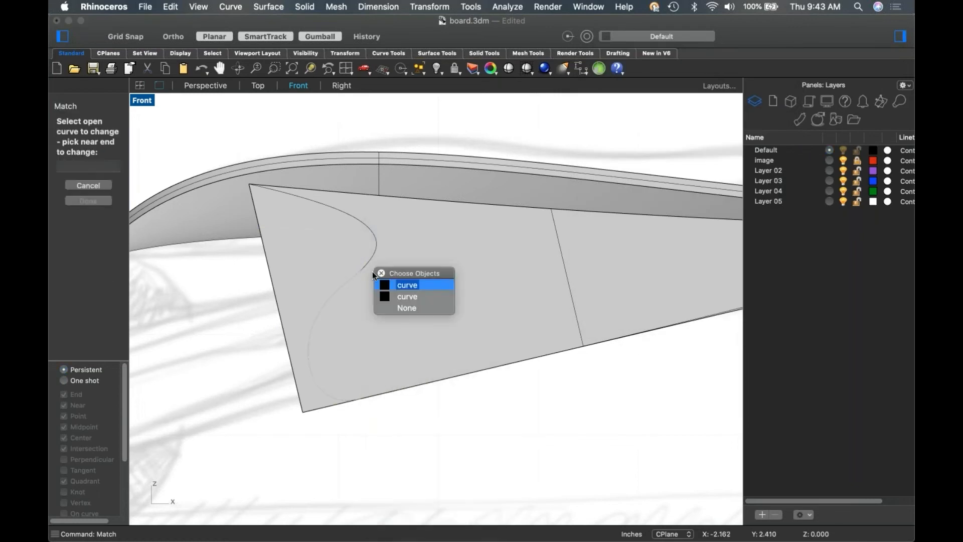
left_click(416, 286)
key("Escape")
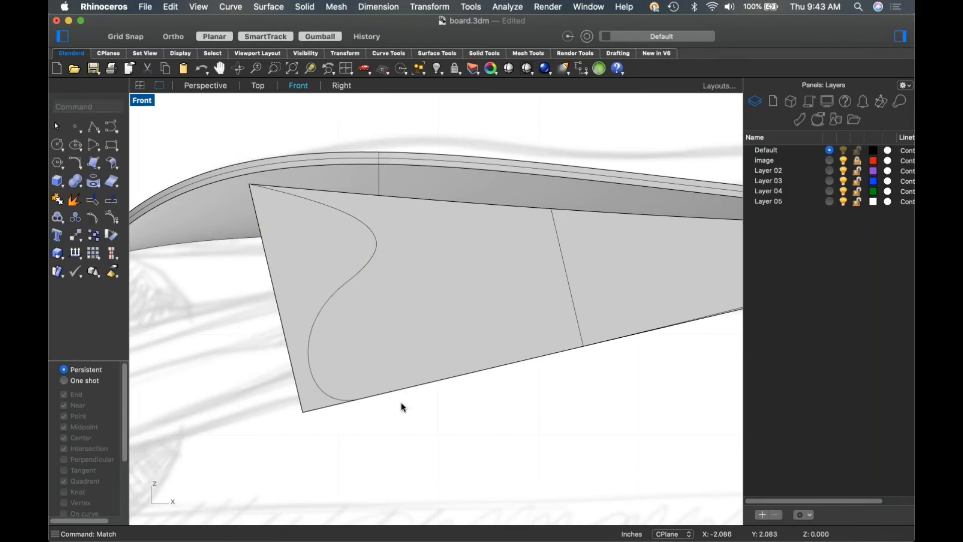
Delete the leftover S-shaped outline curve lying away from the bracket surface, picking it in the perspective view.
key("super+4")
right_click_drag(494, 381, 408, 333)
left_click(370, 330)
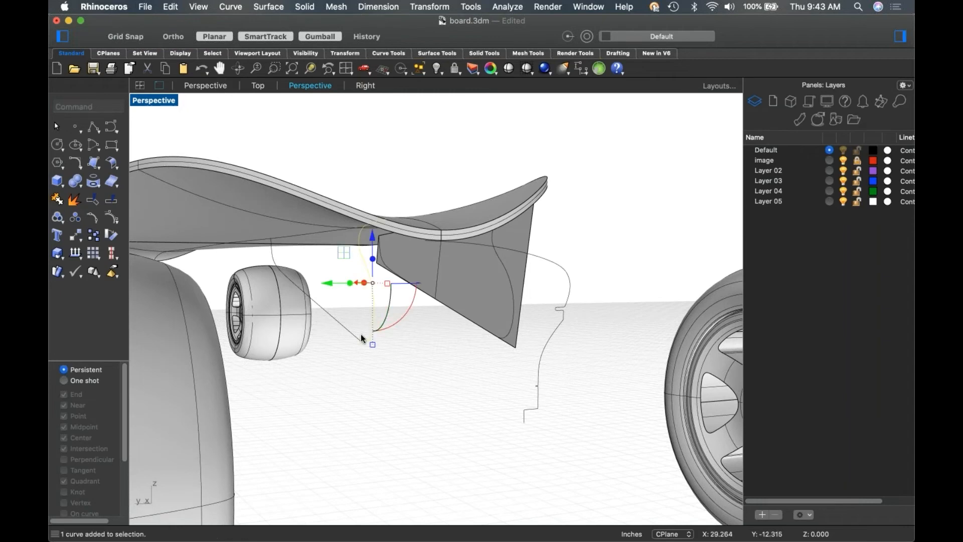
key("Delete")
Match the lower S-shaped curve to the new upper curve with Tangency continuity, preserving the other end's Position and averaging the curves.
key("super+2")
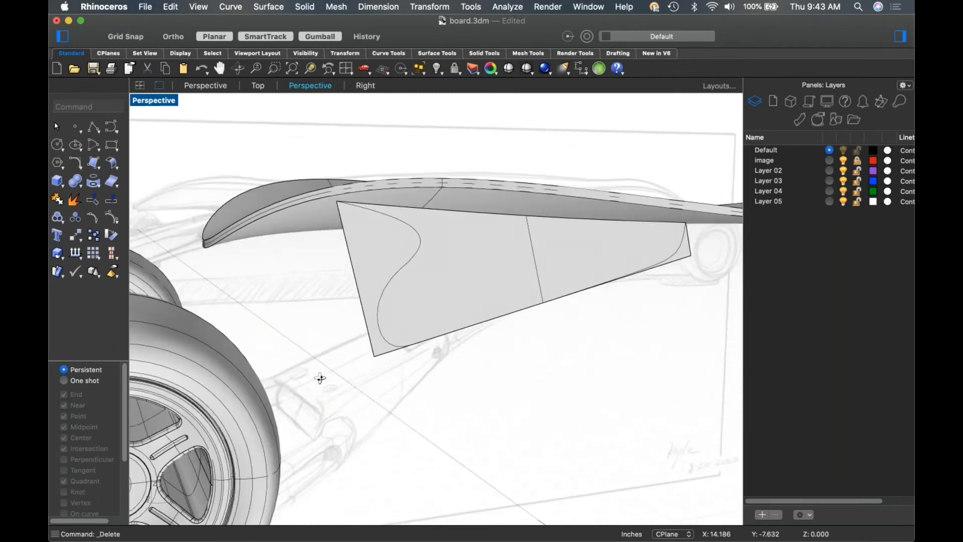
scroll(474, 267, "up", 5)
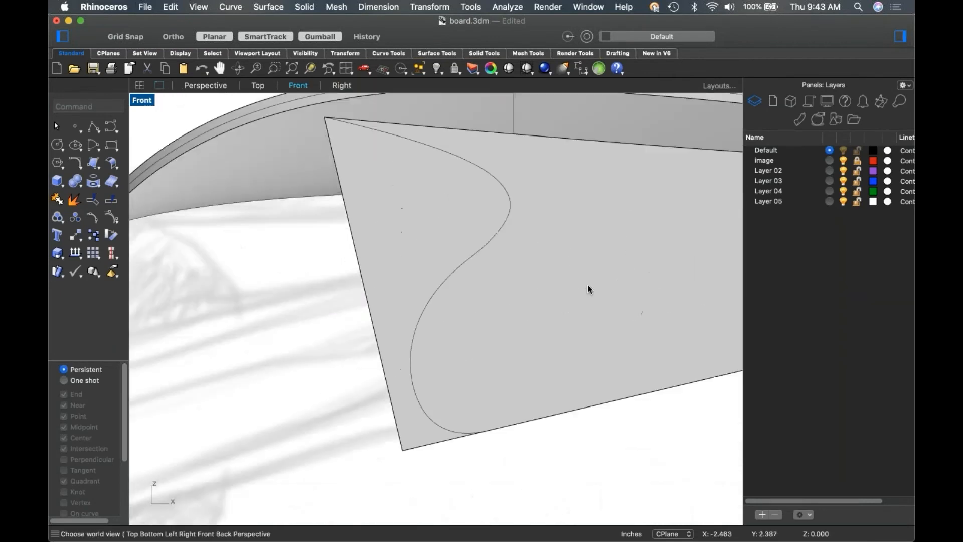
type("Match")
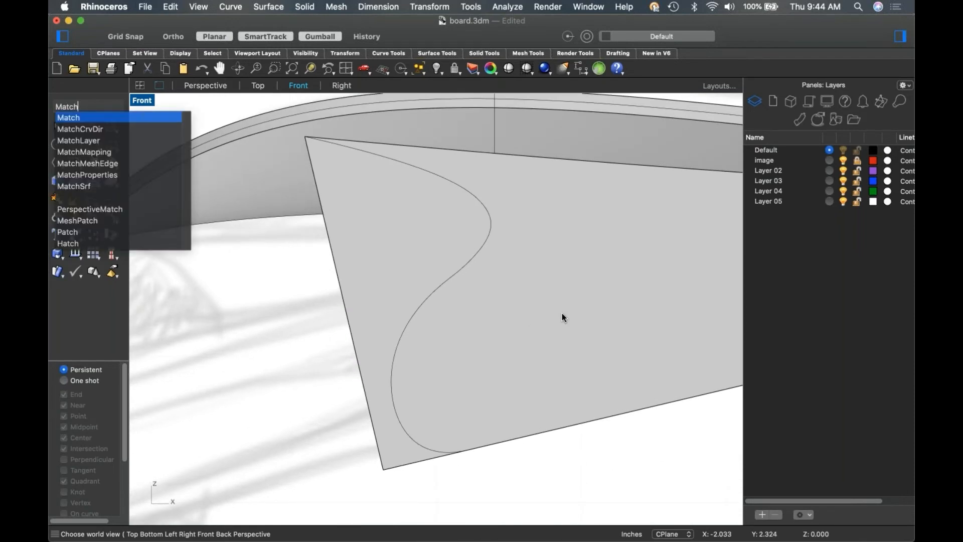
key("Return")
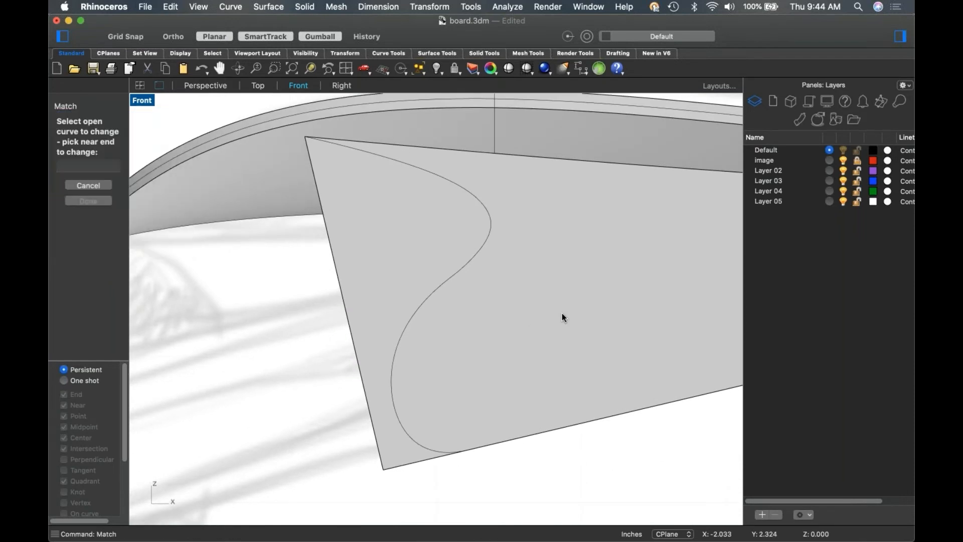
left_click(458, 271)
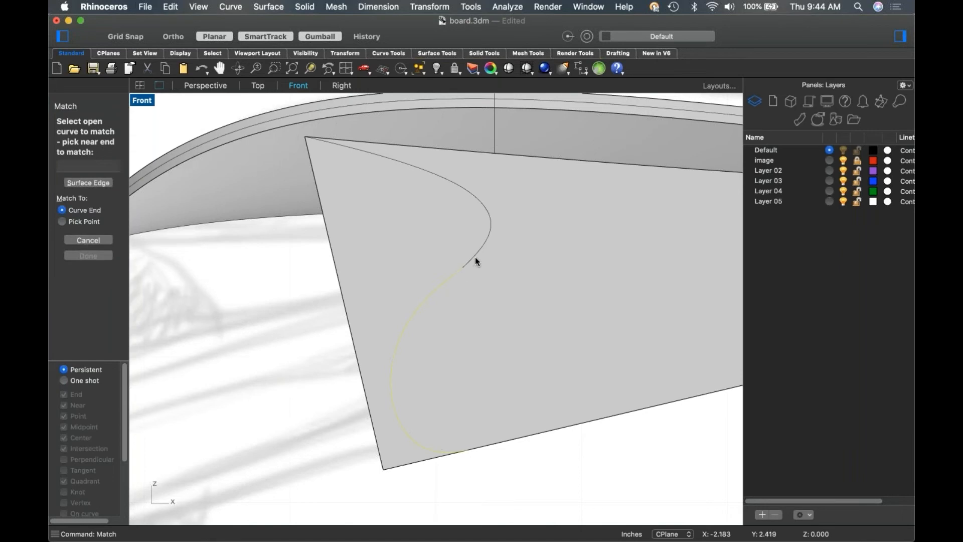
left_click(475, 257)
left_click(672, 242)
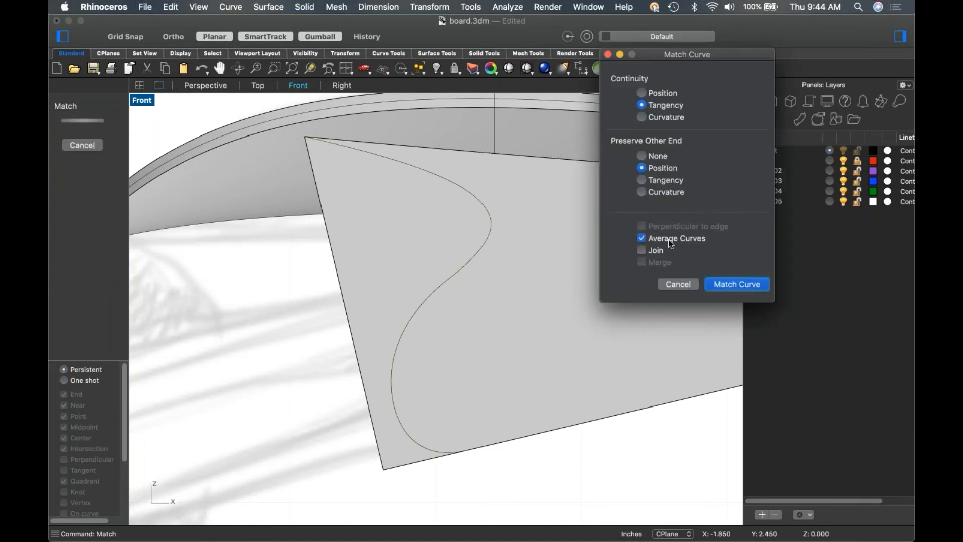
left_click(752, 287)
Trim the bracket surface to its outline curves, removing the areas outside the S-shaped curve and the rounded corner at the opposite end.
scroll(584, 352, "down", 6)
right_click_drag(577, 357, 405, 308)
scroll(418, 333, "down", 4)
left_click_drag(282, 169, 636, 372)
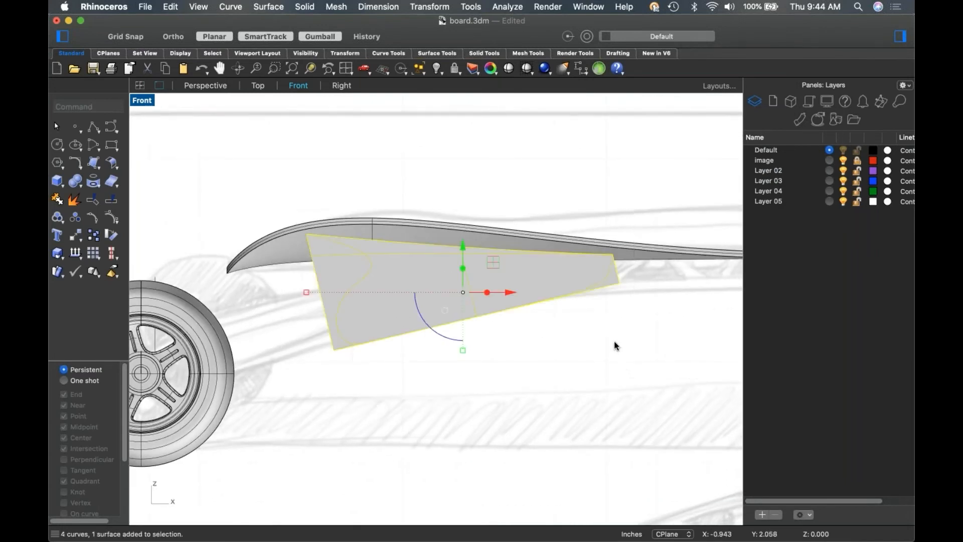
left_click(613, 279, "super")
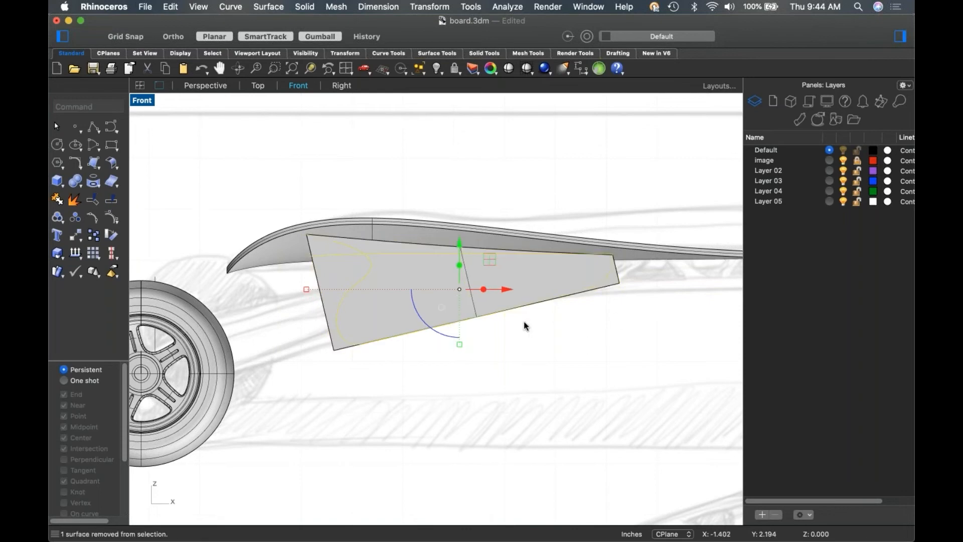
scroll(523, 321, "up", 2)
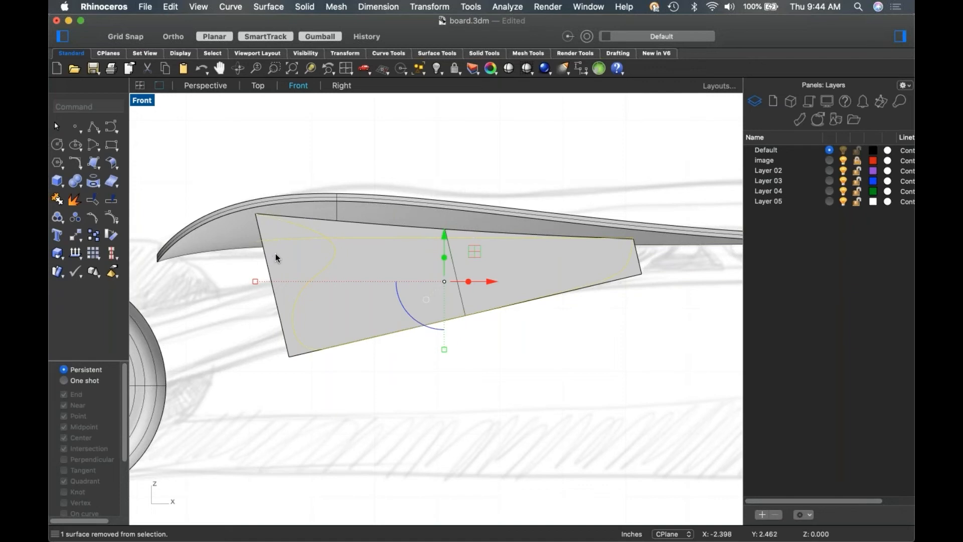
left_click(263, 240, "super")
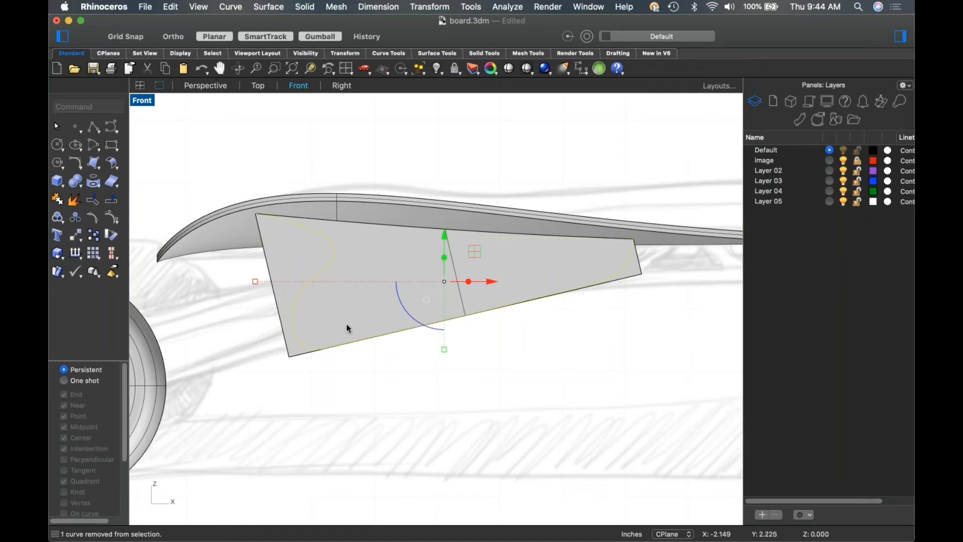
type("trim")
key("Return")
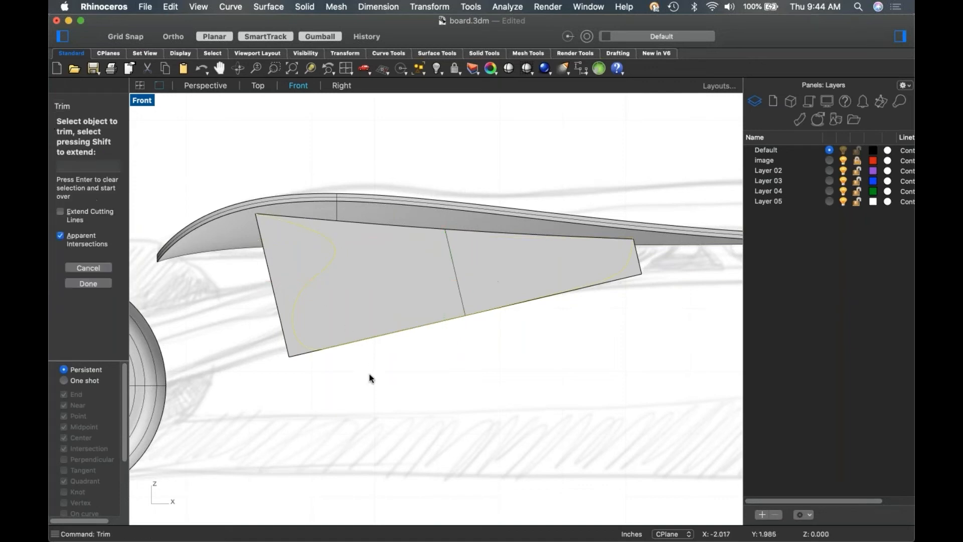
left_click(303, 266)
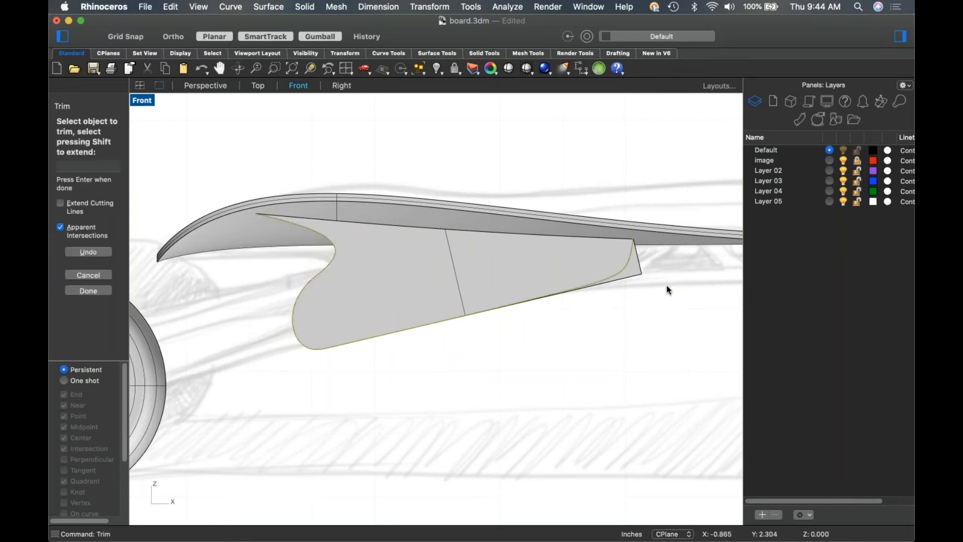
left_click(634, 275)
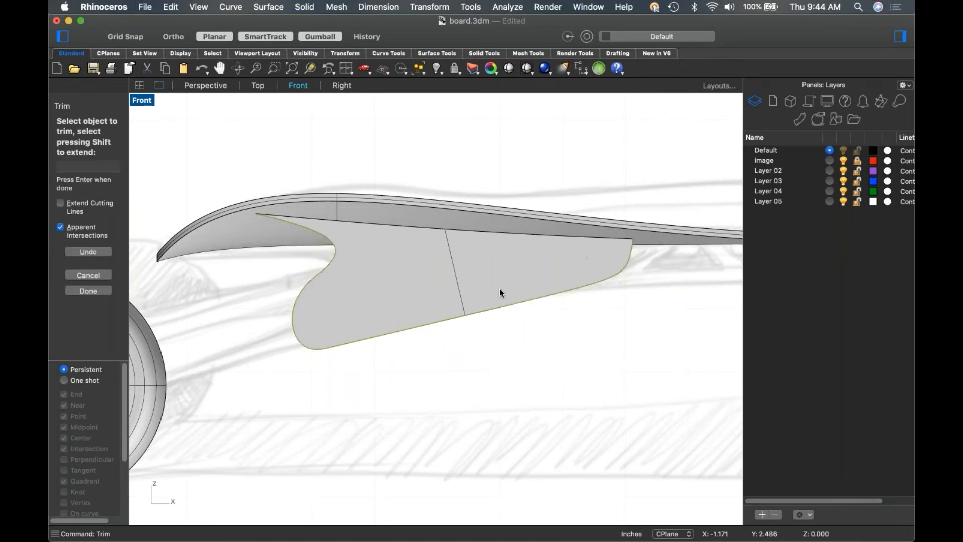
key("Return")
key("Escape")
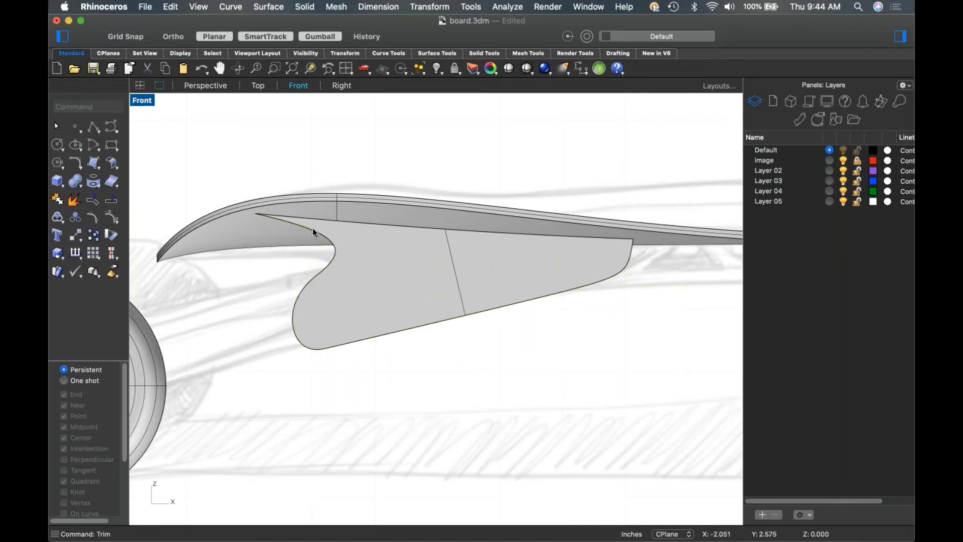
Move the trimmed bracket surface sideways off its outline curves in the perspective view.
scroll(526, 340, "down", 5)
type("p")
key("Return")
right_click_drag(445, 346, 526, 321)
left_click(458, 293)
mouse_move(435, 292)
left_mouse_down()
mouse_move(426, 279)
mouse_move(441, 275)
mouse_move(438, 287)
left_mouse_up()
mouse_move(438, 287)
right_mouse_down()
mouse_move(486, 326)
mouse_move(489, 316)
mouse_move(396, 335)
mouse_move(389, 353)
mouse_move(453, 318)
mouse_move(456, 326)
mouse_move(471, 307)
right_mouse_up()
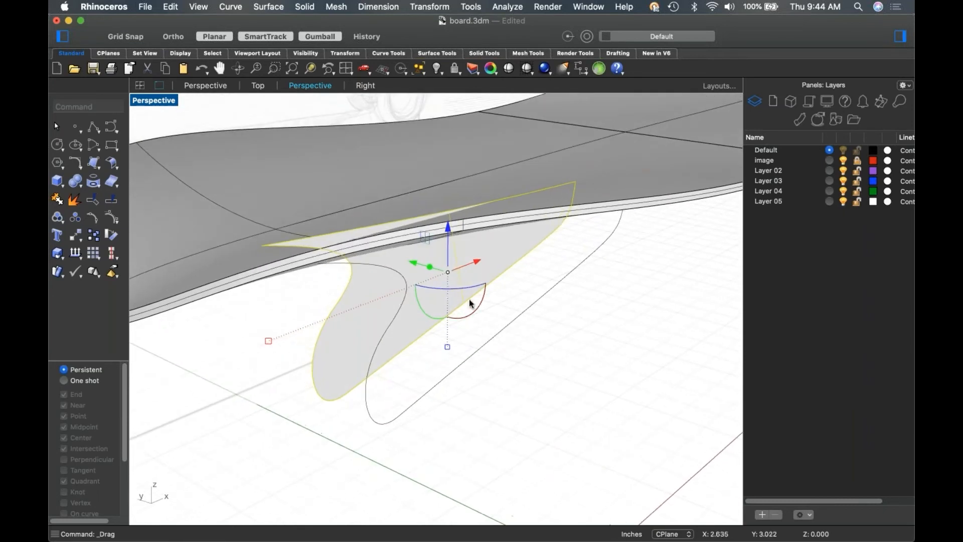
Mirror a copy of the trimmed bracket surface across the deck's lengthwise centreline, starting the mirror plane at 0.
right_click_drag(554, 351, 869, 401)
left_click(545, 353)
scroll(532, 368, "down", 4)
left_click(634, 336)
right_click_drag(666, 359, 712, 376)
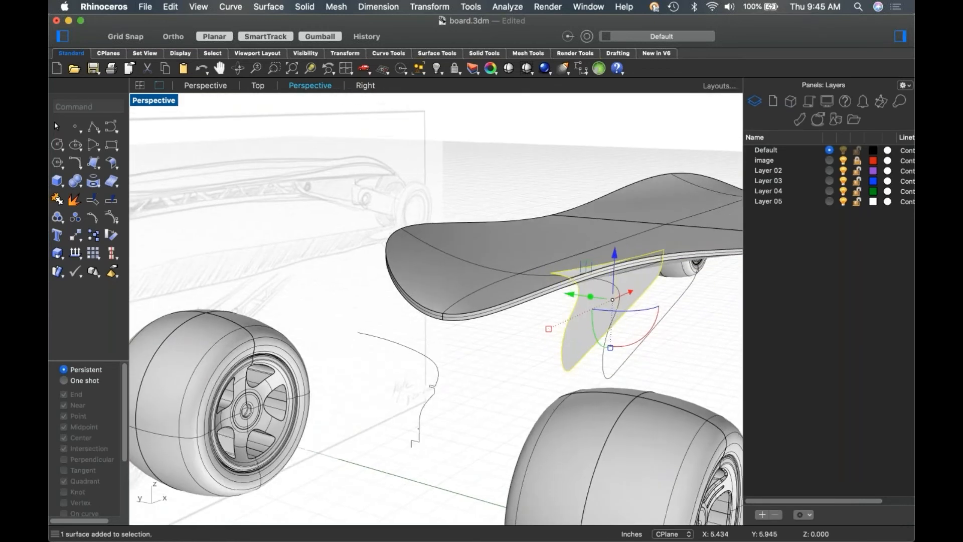
type("mirror")
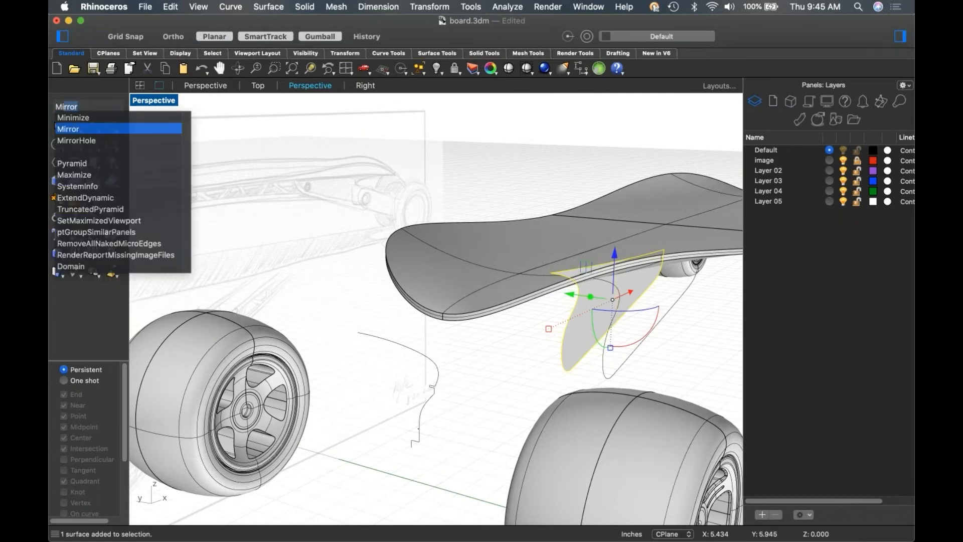
key("Return")
type("0")
key("Return")
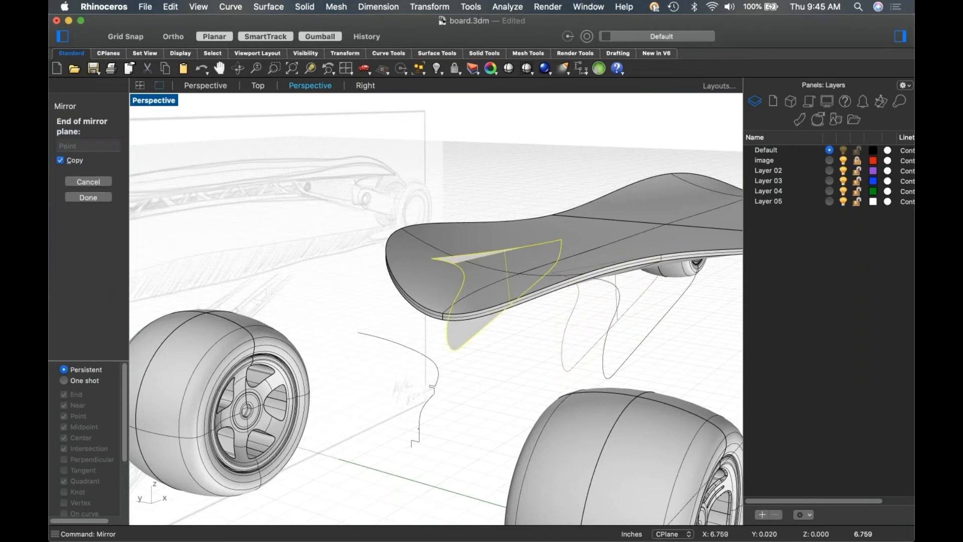
left_click(622, 296, "shift")
right_click_drag(546, 339, 509, 321, "shift")
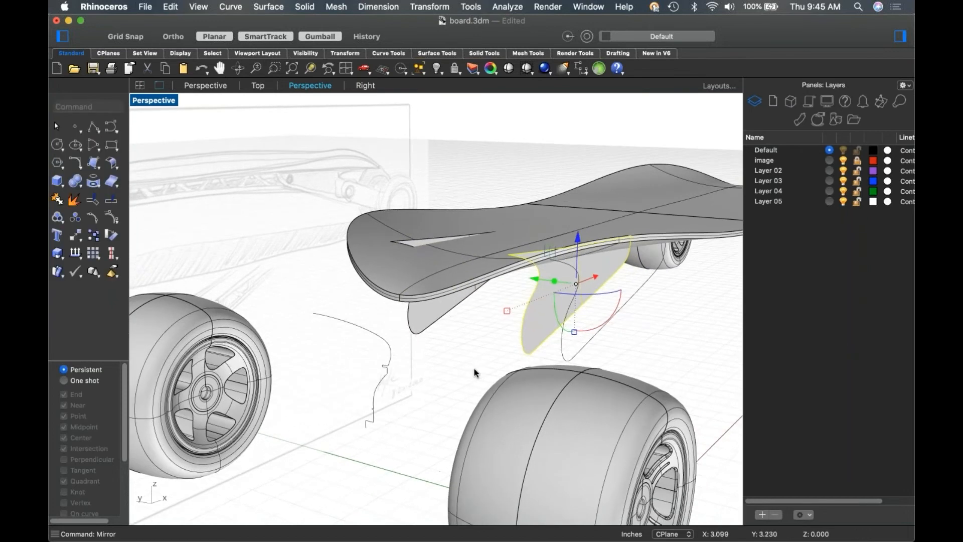
Bridge the edges of the two mirrored bracket sides with surfaces to form one joined bracket body.
left_click(476, 368)
scroll(469, 345, "up", 2)
scroll(468, 344, "up", 1)
left_click(605, 266)
left_click_drag(610, 242, 405, 316)
left_click(410, 368)
right_click_drag(480, 378, 497, 376)
left_click(248, 266)
left_click(293, 283)
mouse_move(296, 271)
right_mouse_down()
mouse_move(502, 346)
mouse_move(557, 331)
mouse_move(529, 352)
mouse_move(576, 361)
mouse_move(570, 370)
mouse_move(571, 328)
right_mouse_up()
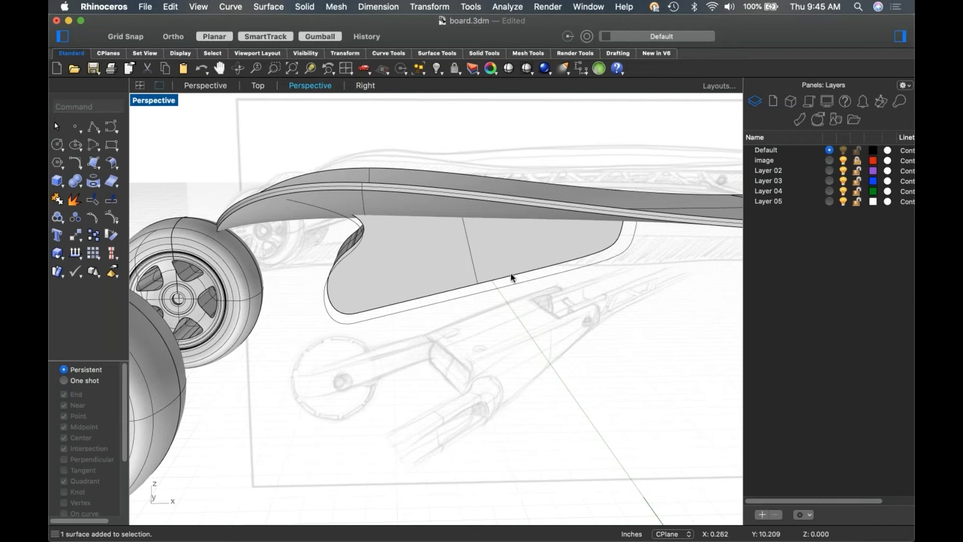
Isolate the bracket polysurface in the Top view.
left_click(497, 267)
type("top")
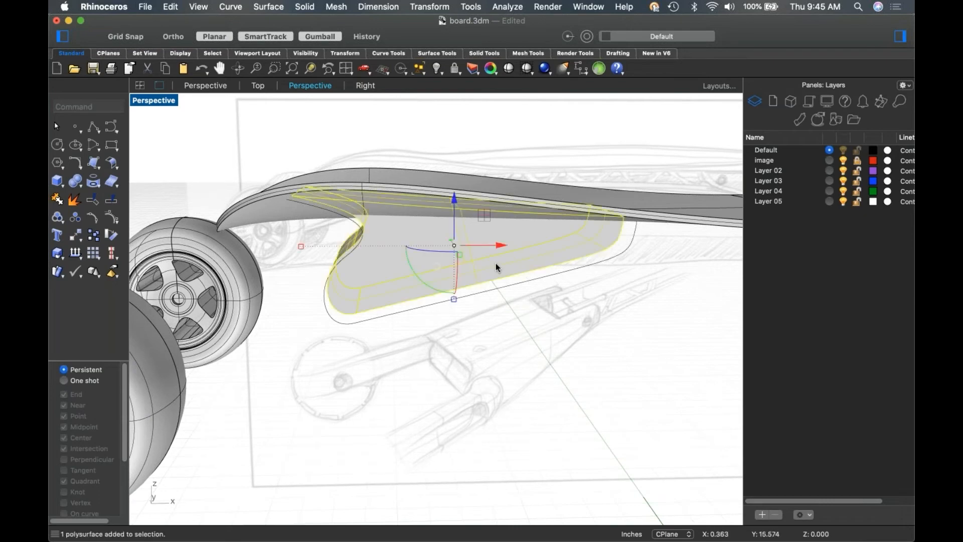
key("Return")
type("i")
key("Return")
right_click_drag(495, 275, 351, 193)
right_click_drag(159, 181, 175, 191)
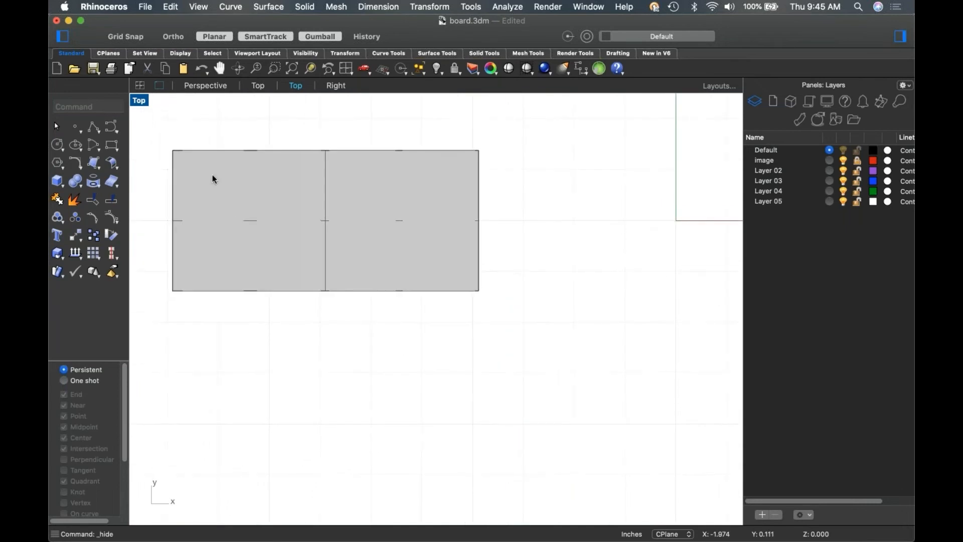
Draw a rectangle from its center at the midpoint of the bracket's narrow end edge, slightly narrower than the bracket's width.
left_click(112, 146)
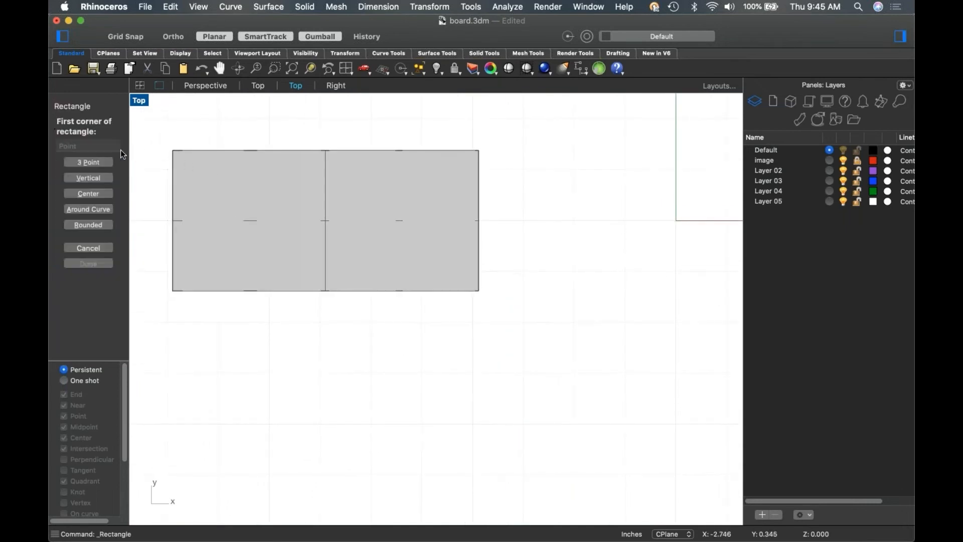
left_click(89, 193)
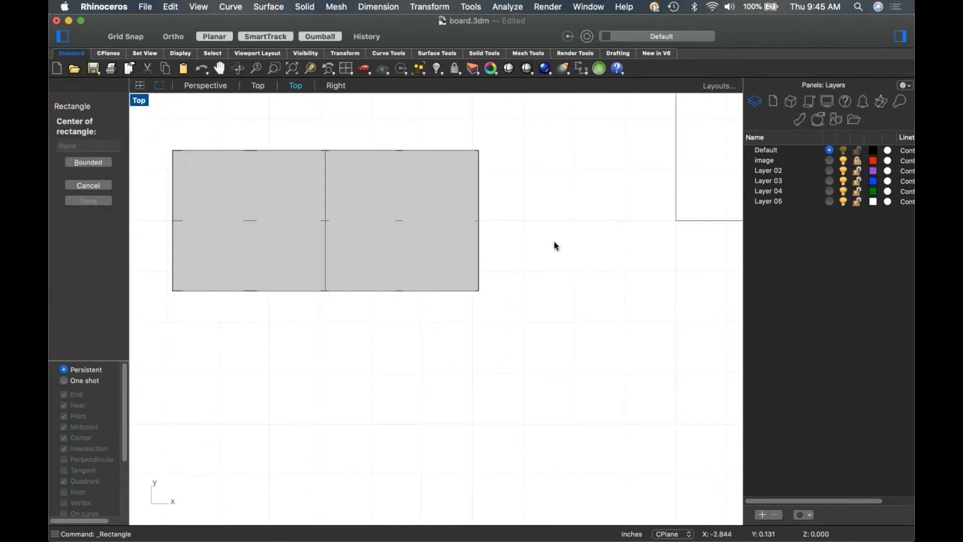
left_click(481, 221)
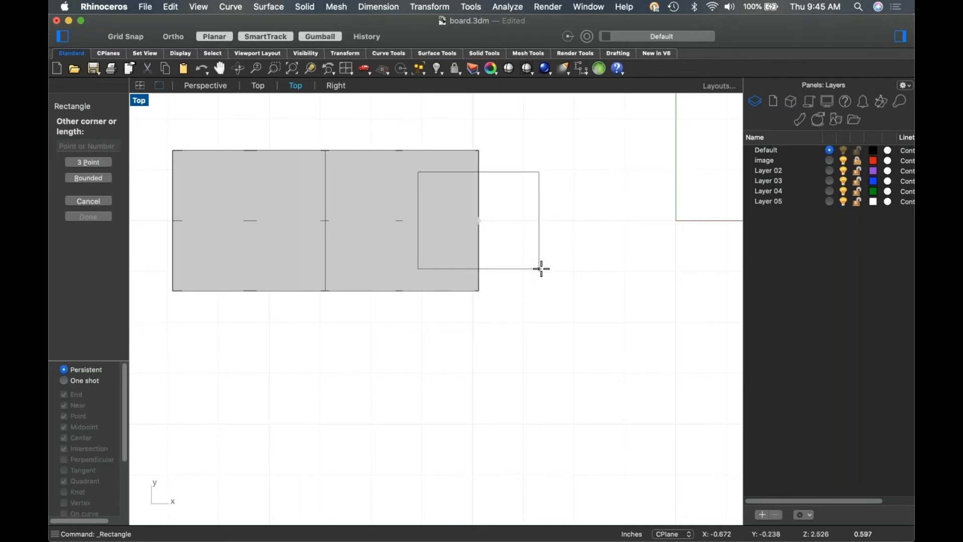
left_click(569, 274)
Cut the bracket with WireCut using the rectangle and delete the cut-out block to leave a notch in the narrow end.
type("Wire")
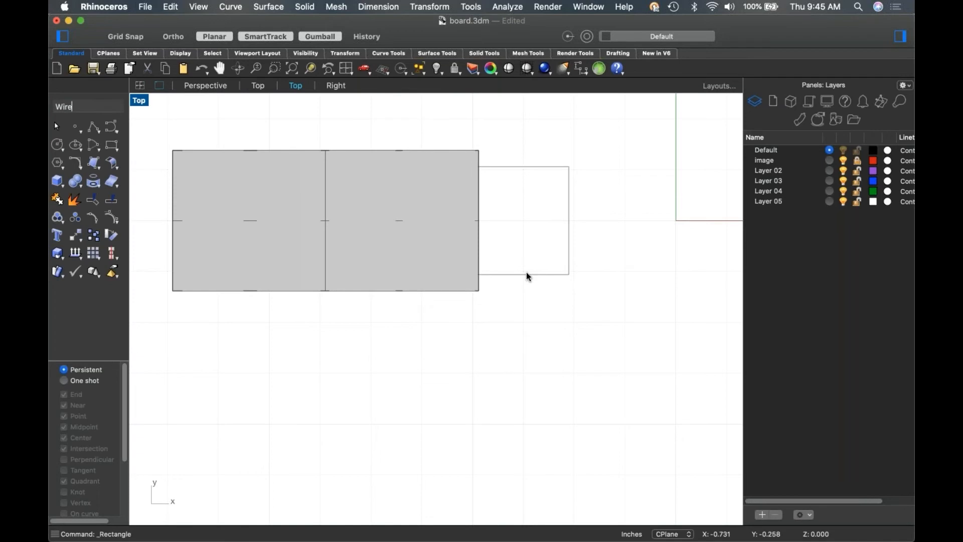
type("cut")
key("Return")
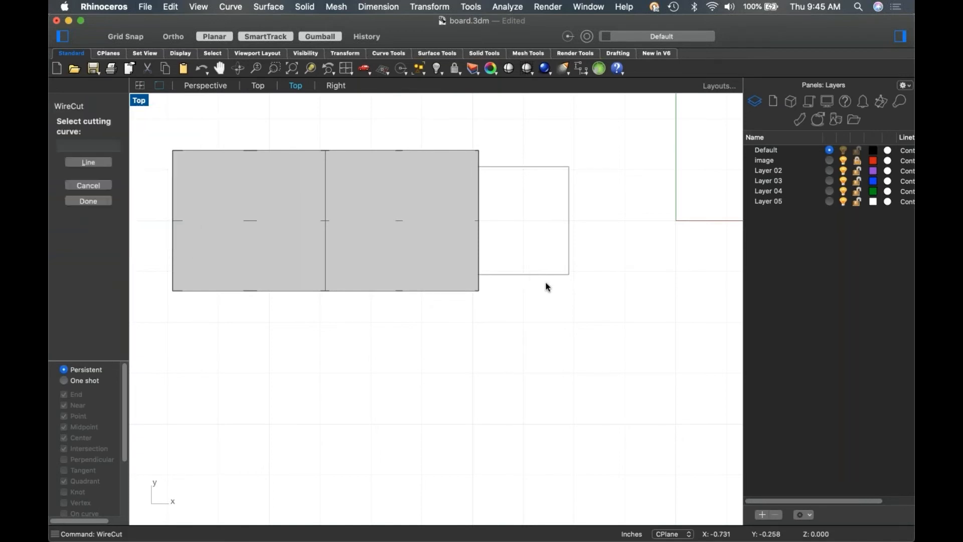
left_click(522, 274)
left_click(456, 241)
key("Return")
key("Return")
left_click(457, 241)
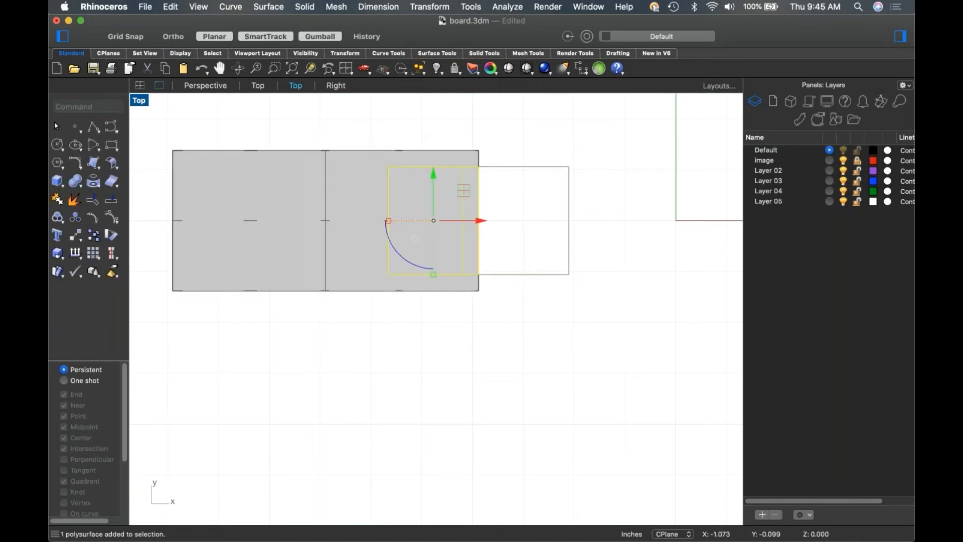
key("Delete")
Delete the leftover cutting rectangle at the bracket's notched end, picking it in the perspective view.
left_click_drag(503, 241, 494, 288)
type("4")
key("Return")
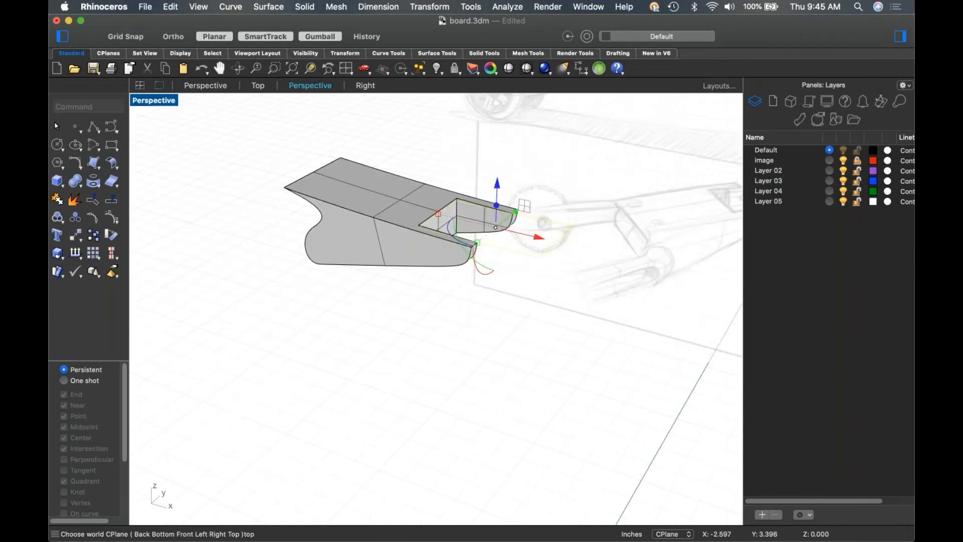
scroll(450, 188, "up", 4)
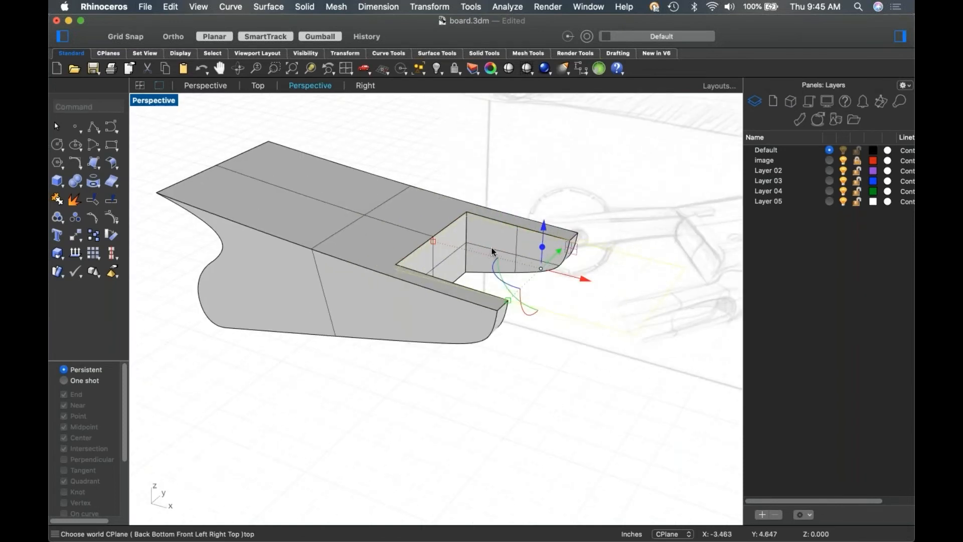
left_click(493, 246)
left_click(516, 311)
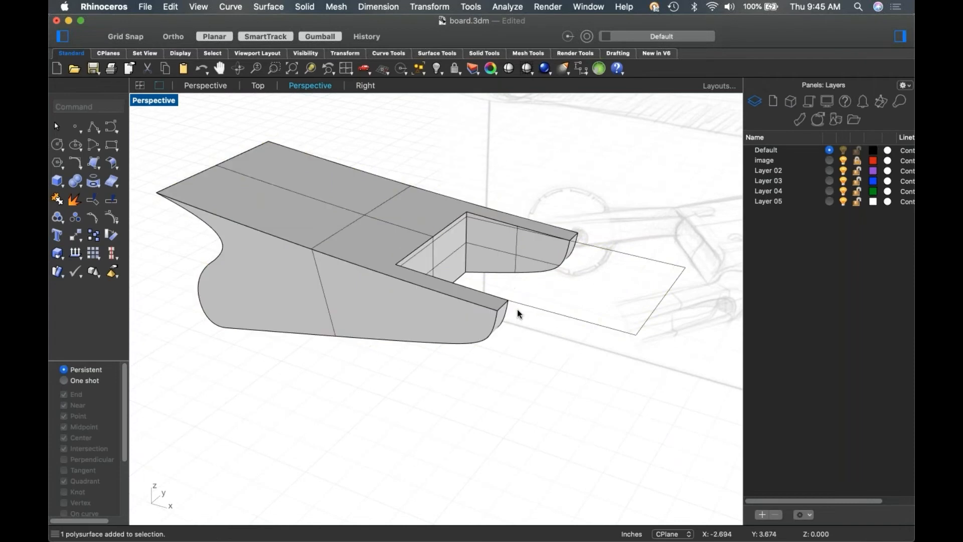
left_click(495, 237)
left_click(547, 400)
right_click_drag(557, 326, 583, 312)
left_click(586, 329)
key("Delete")
right_click_drag(346, 292, 401, 266)
right_click_drag(402, 326, 414, 341)
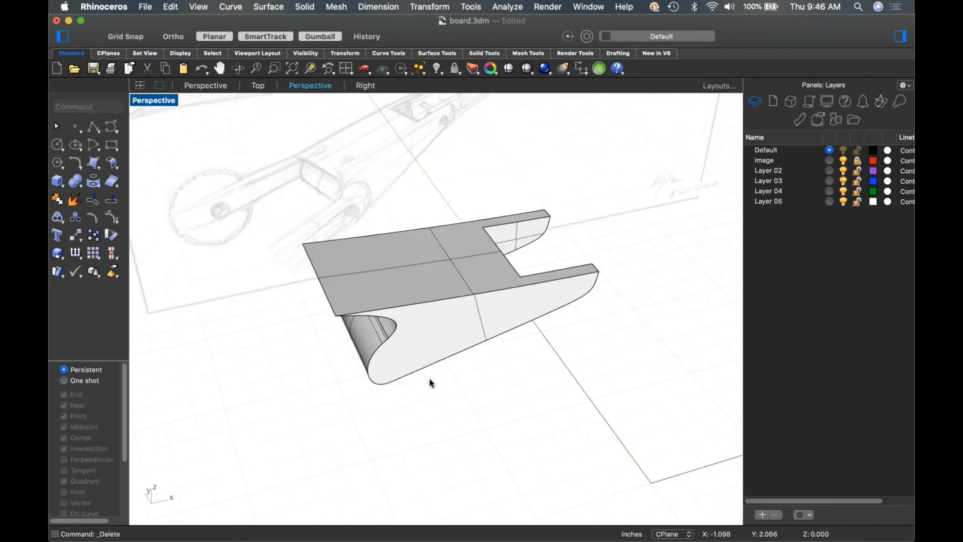
Model a solid cylinder about 0.23 inches in radius and 2 inches long over the sketched pivot in the bracket's rounded end, using Wireframe display.
key("ctrl+F2")
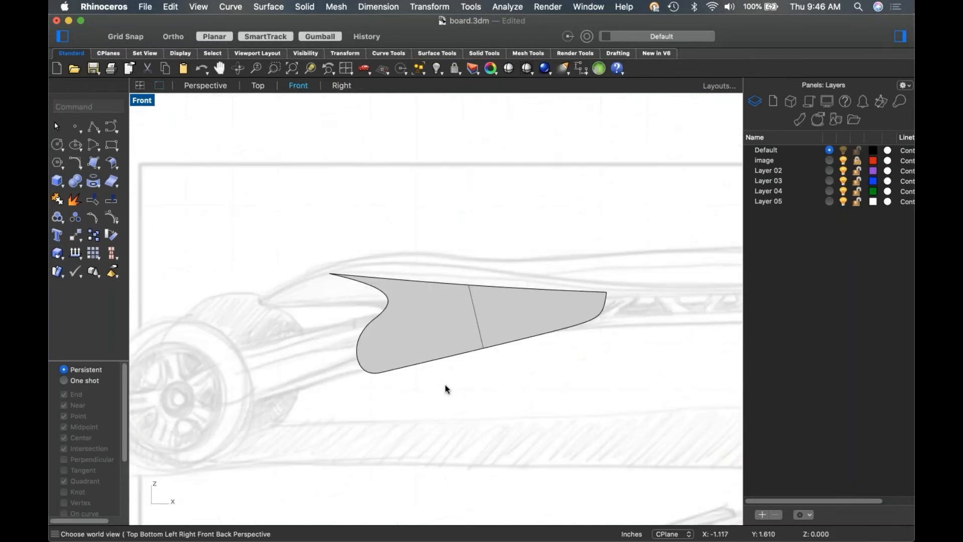
scroll(380, 350, "up", 4)
right_click_drag(380, 351, 442, 297)
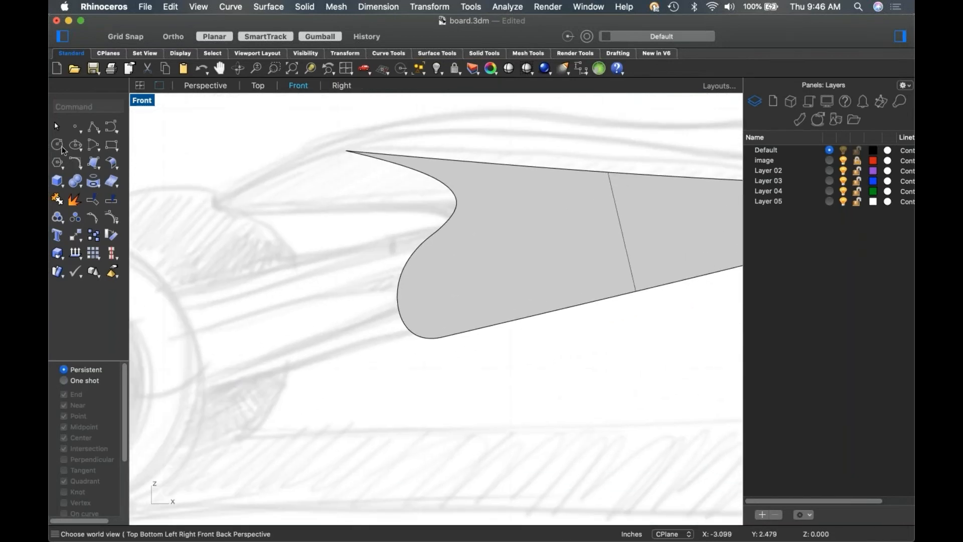
left_click_drag(63, 190, 75, 204)
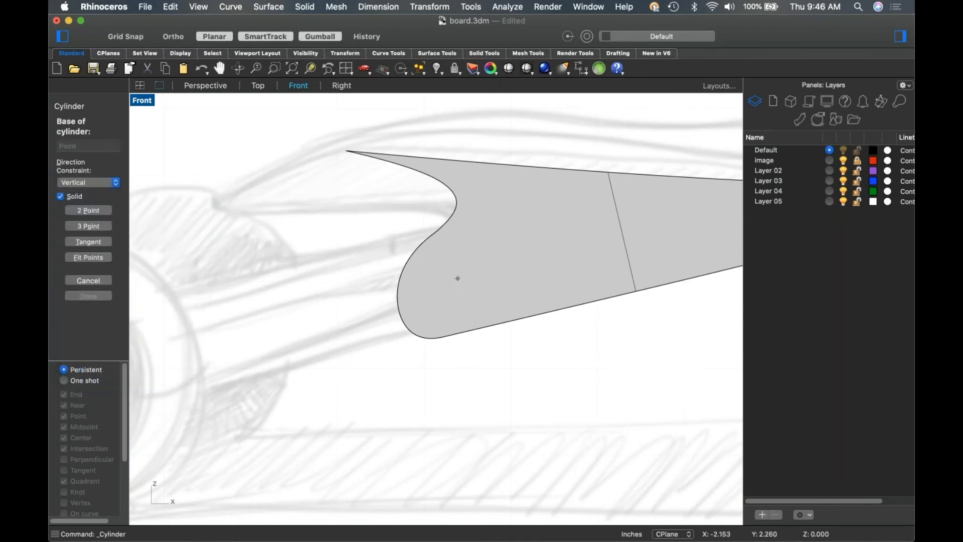
middle_click(456, 277)
left_click(525, 308)
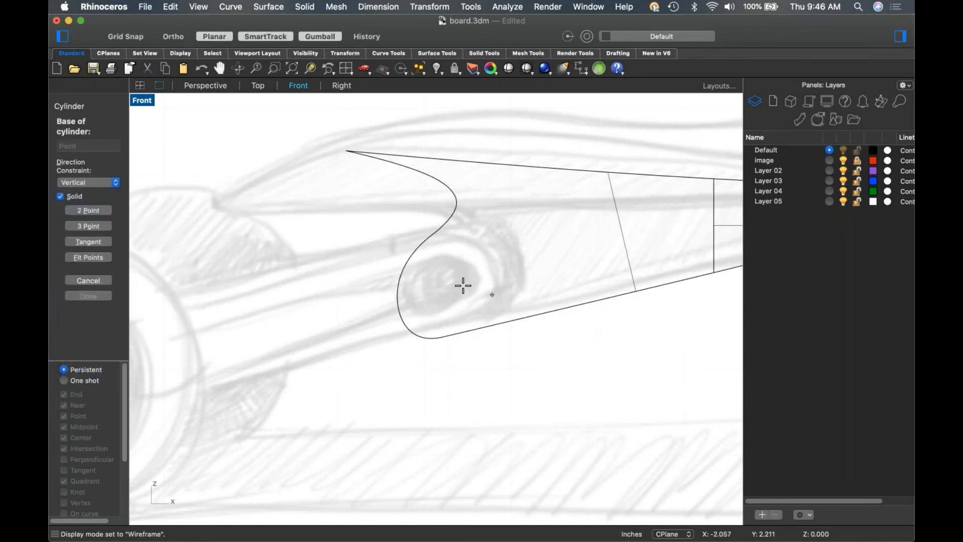
left_click(450, 283)
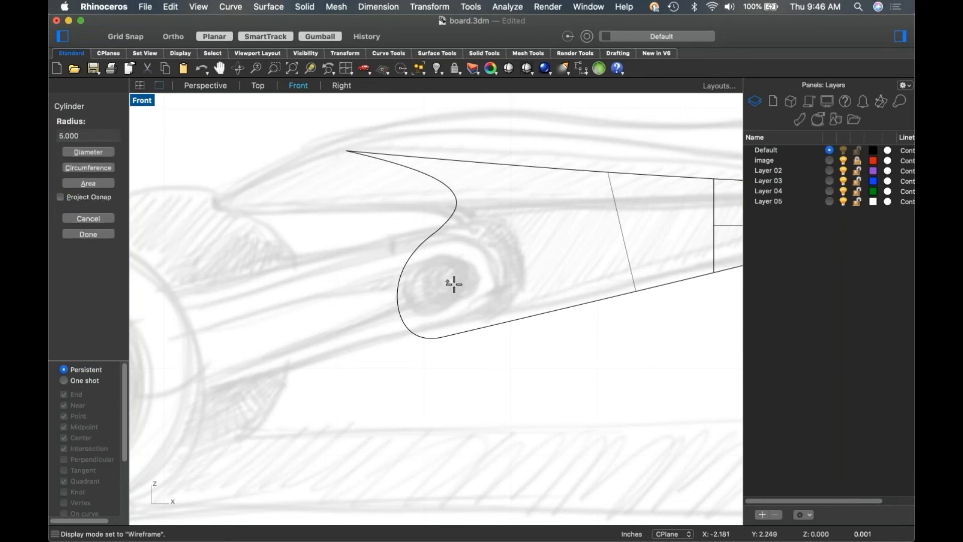
left_click(516, 318)
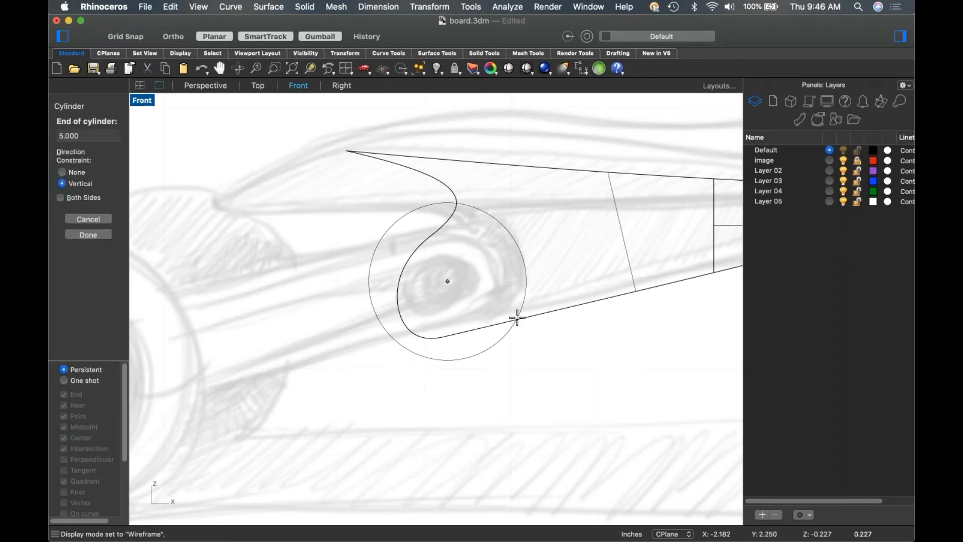
key("Return")
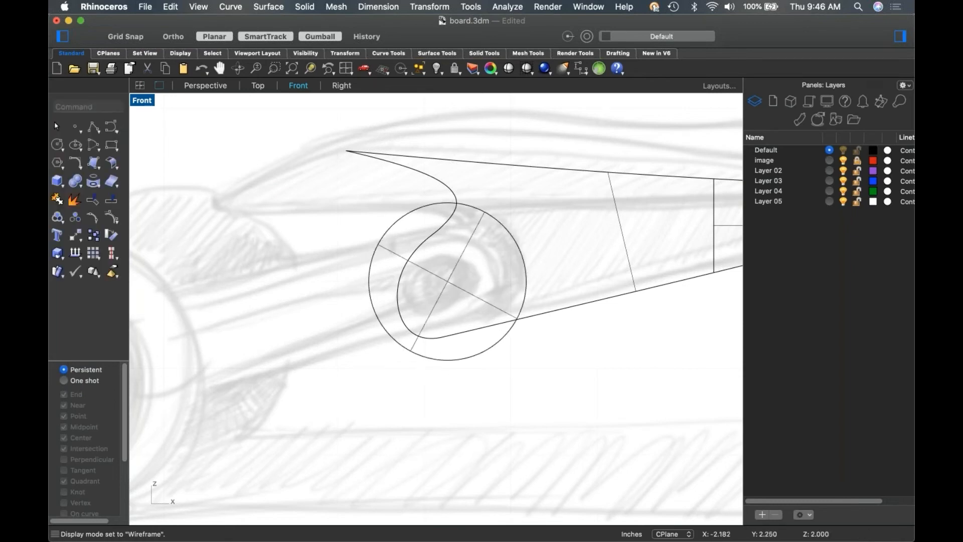
Set the perspective view to Shaded display and examine how the cylinder sits against the bracket.
key("ctrl+F4")
mouse_move(476, 336)
right_mouse_down()
mouse_move(511, 340)
mouse_move(509, 327)
right_mouse_up()
middle_click(508, 327)
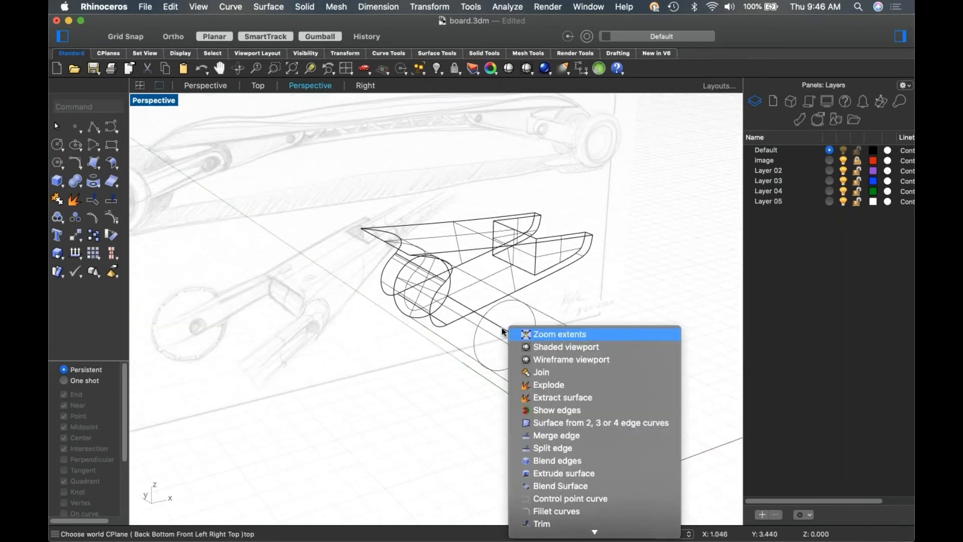
left_click(540, 345)
right_click_drag(331, 313, 449, 303)
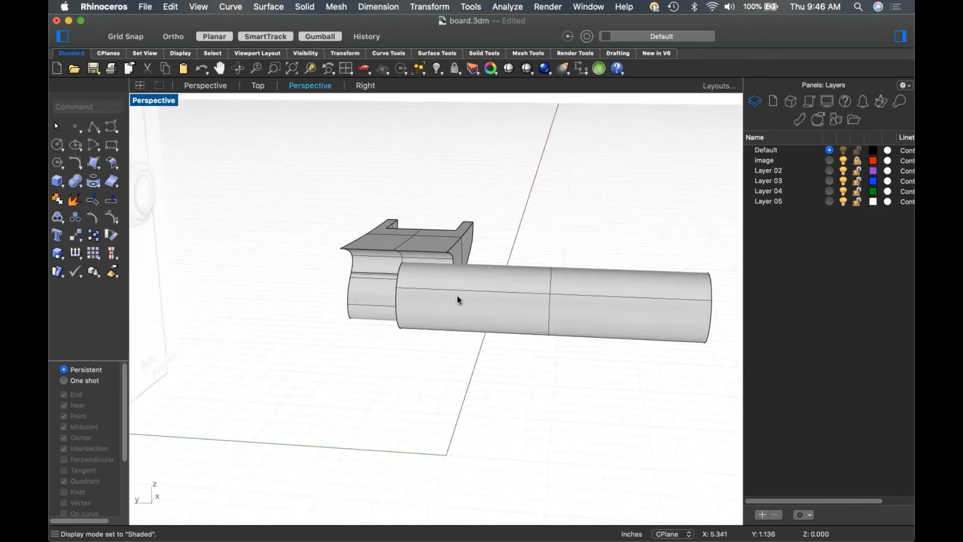
Move the solid cylinder outward along its axis so only its inner end overlaps the side of the bracket.
scroll(449, 303, "up", 4)
left_click(484, 305)
left_click_drag(618, 326, 652, 318)
Mirror a copy of the cylinder to the bracket's opposite side, using a mirror plane that starts at the origin.
type("mi")
key("Return")
type("0")
key("Return")
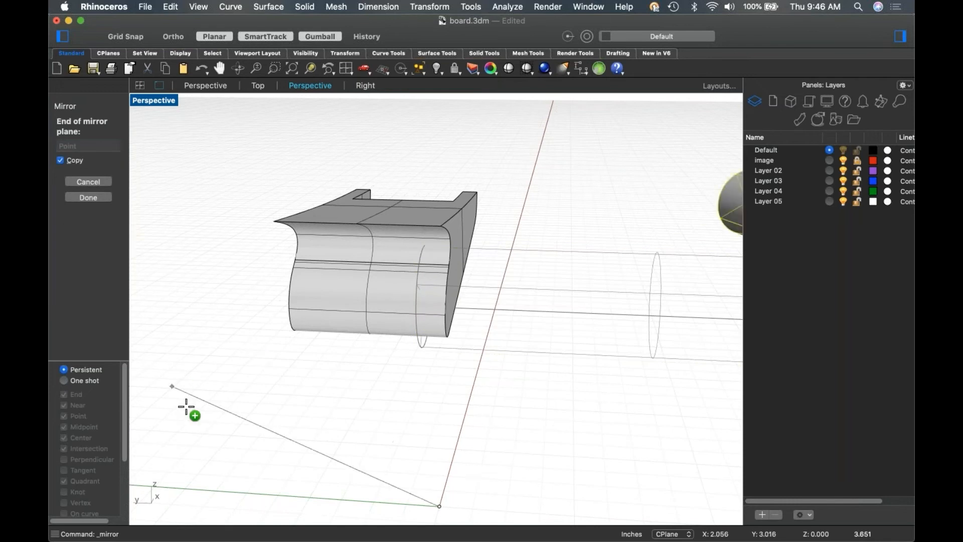
left_click(460, 404)
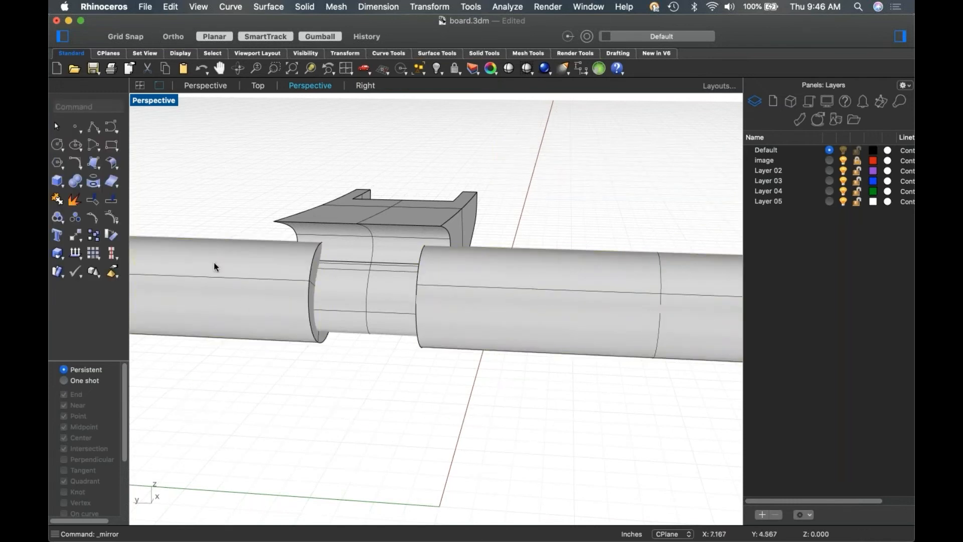
Subtract both cylinders from the bracket with Boolean difference to cut round recesses into its two sides.
left_click(80, 185)
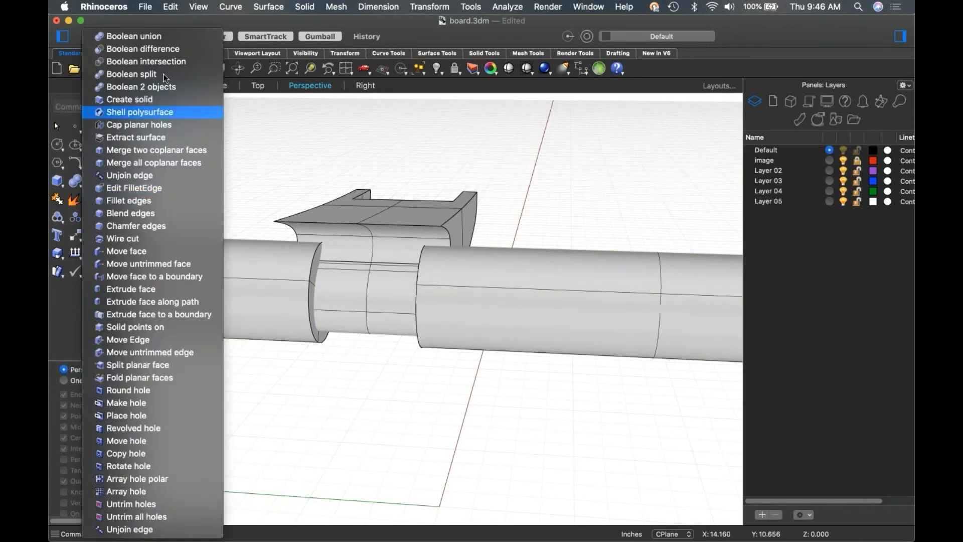
left_click(171, 53)
left_click(375, 320)
right_click(393, 371)
left_click(442, 330)
left_click(220, 315)
right_click(258, 337)
mouse_move(457, 398)
right_mouse_down()
mouse_move(367, 387)
mouse_move(449, 350)
mouse_move(489, 301)
right_mouse_up()
scroll(404, 378, "down", 3)
scroll(450, 349, "up", 2)
mouse_move(495, 342)
right_mouse_down()
mouse_move(513, 378)
mouse_move(522, 372)
mouse_move(463, 386)
mouse_move(430, 365)
mouse_move(402, 370)
mouse_move(428, 389)
mouse_move(489, 395)
right_mouse_up()
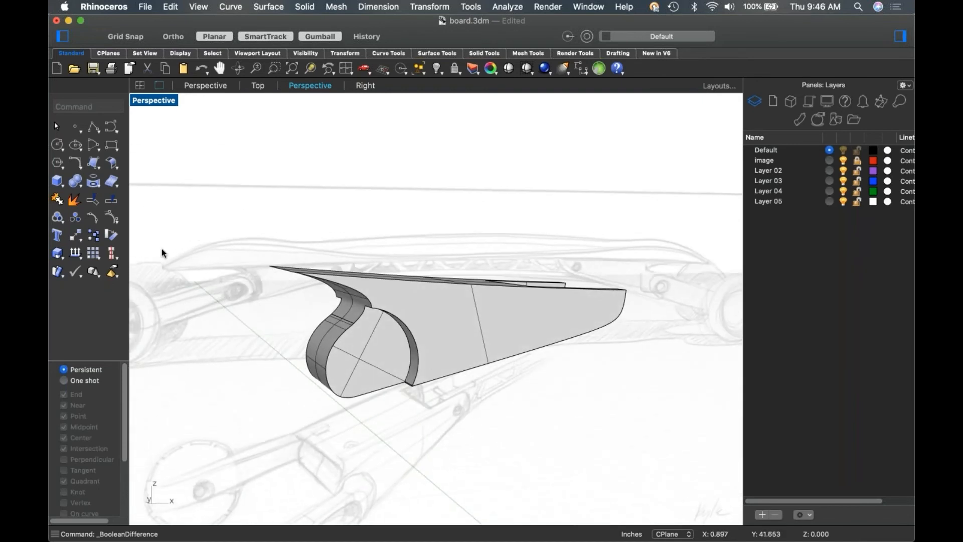
Start BlendEdge on the bracket with a 0.01 radius and select all of its edges.
left_click(81, 186)
left_click(128, 215)
right_click_drag(435, 407, 298, 285)
left_click_drag(734, 444, 732, 443)
right_click_drag(432, 405, 412, 301)
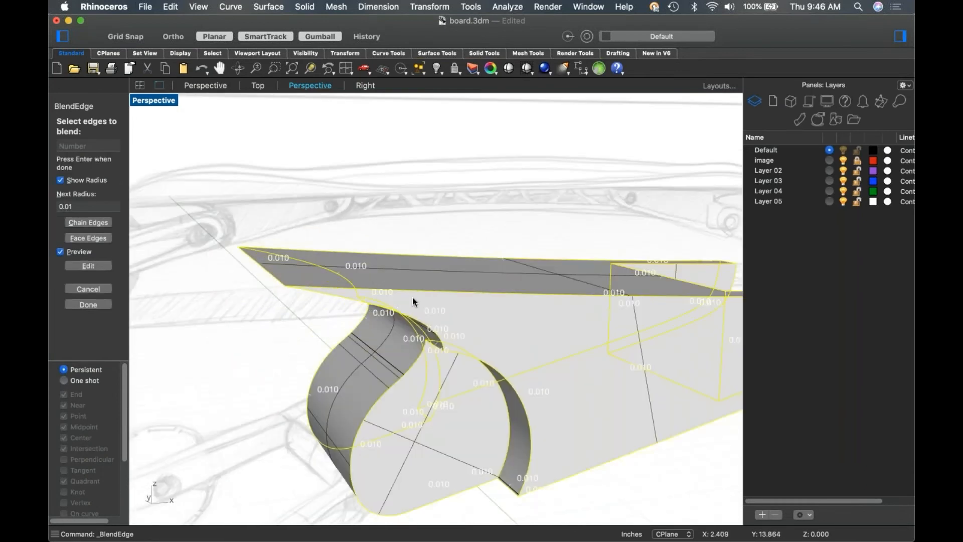
Remove the edges bordering the bracket's top face, including those around the notch, from the blend selection and accept the rest.
left_click(442, 296)
left_click(424, 260)
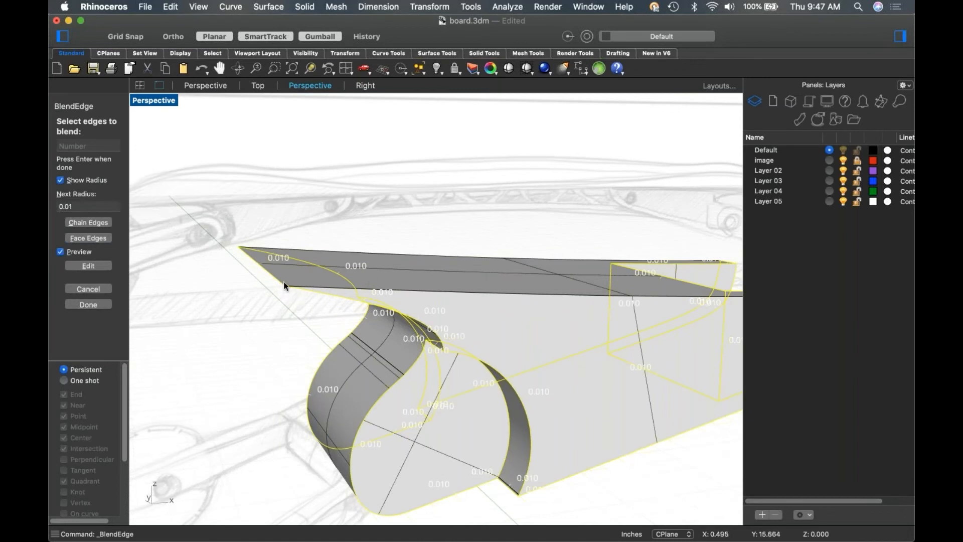
right_click_drag(311, 322, 435, 371)
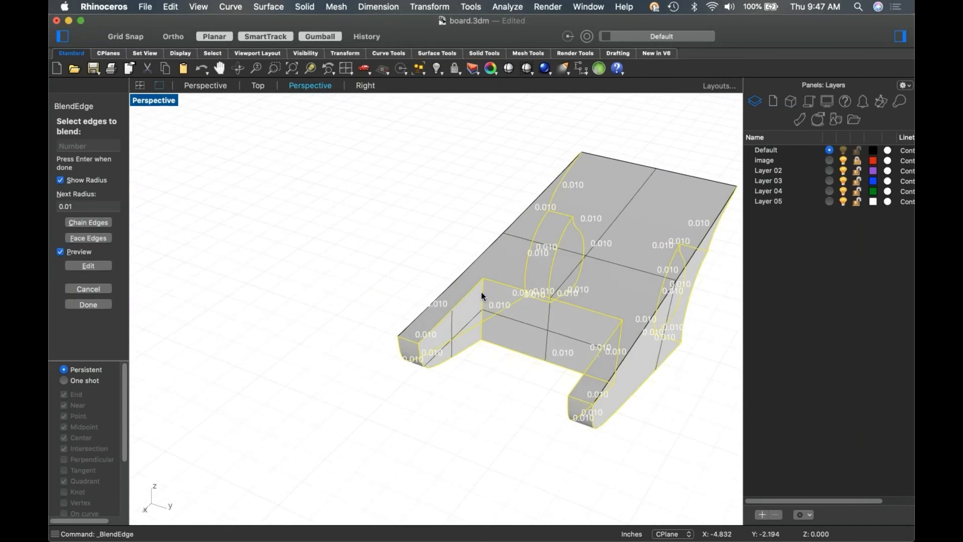
left_click(476, 284, "super")
left_click(505, 288, "super")
mouse_move(463, 411)
right_mouse_down()
mouse_move(492, 400)
mouse_move(470, 340)
mouse_move(507, 363)
mouse_move(518, 400)
mouse_move(475, 405)
mouse_move(537, 398)
mouse_move(380, 413)
mouse_move(403, 369)
mouse_move(404, 337)
right_mouse_up()
left_click(469, 330)
key("Return")
Set the radius of all blend handles to .005 and try to apply the edge blend to the bracket.
scroll(380, 386, "up", 4)
right_click_drag(429, 388, 429, 373)
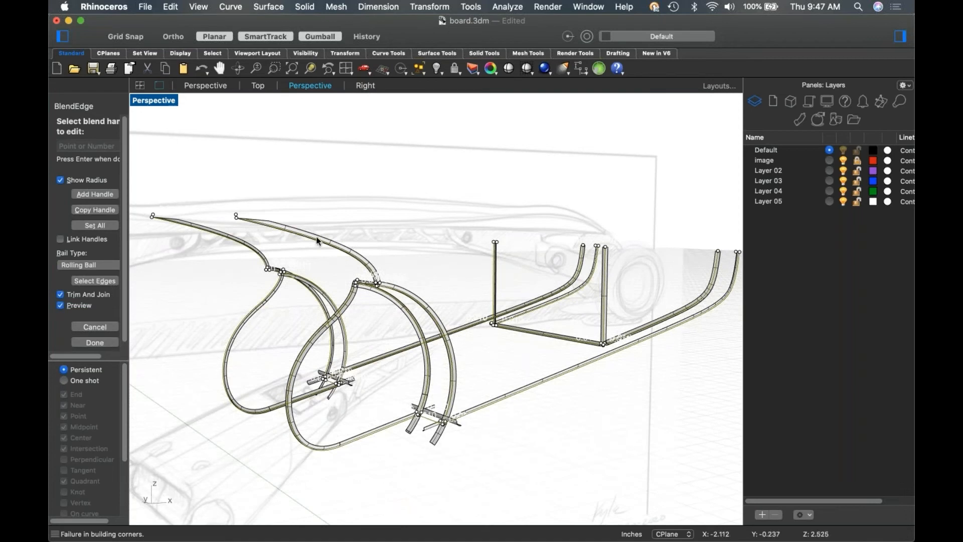
left_click(104, 225)
type(".005")
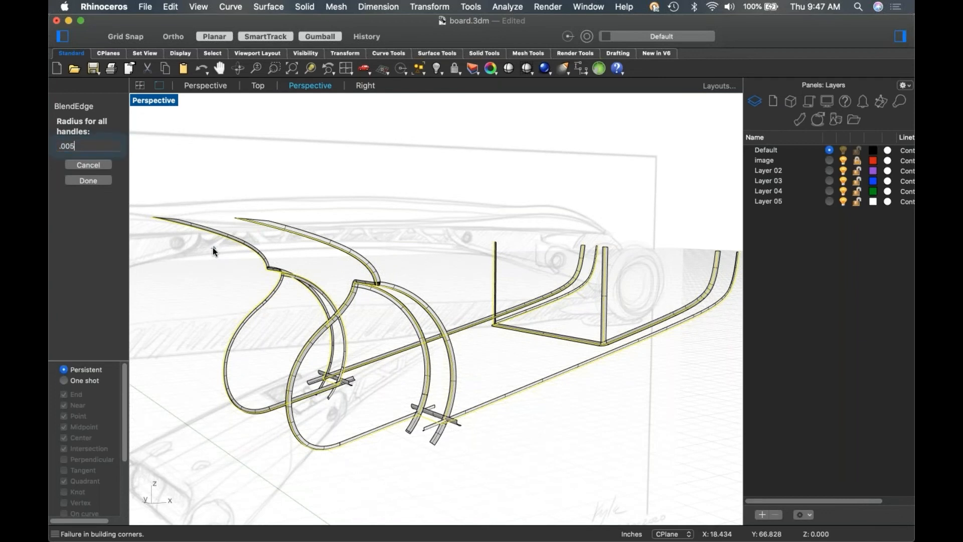
key("Return")
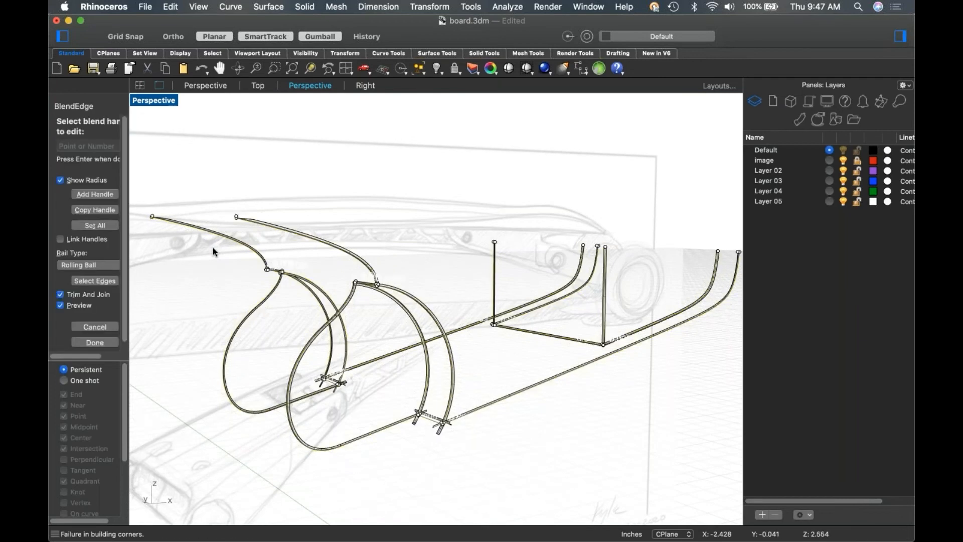
right_click_drag(417, 309, 410, 345)
scroll(363, 328, "down", 3)
key("Return")
Start a new BlendEdge on the bracket with the next radius set to 0.15.
mouse_move(531, 361)
right_mouse_down()
mouse_move(424, 390)
mouse_move(451, 351)
mouse_move(518, 394)
mouse_move(453, 350)
mouse_move(462, 360)
mouse_move(453, 366)
mouse_move(454, 351)
mouse_move(441, 370)
mouse_move(342, 284)
mouse_move(321, 286)
right_mouse_up()
scroll(331, 299, "up", 3)
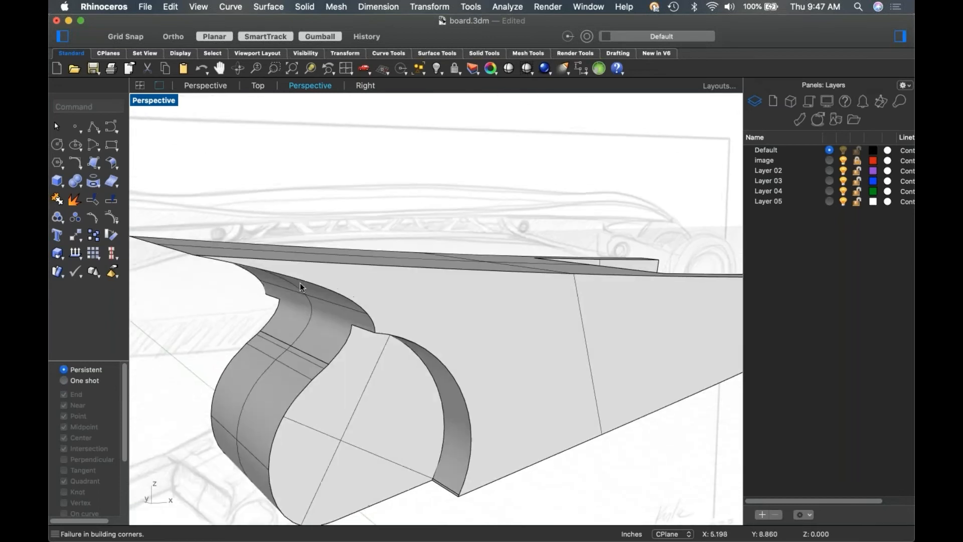
left_click_drag(172, 210, 238, 288)
scroll(271, 311, "down", 3)
right_click_drag(286, 311, 332, 299)
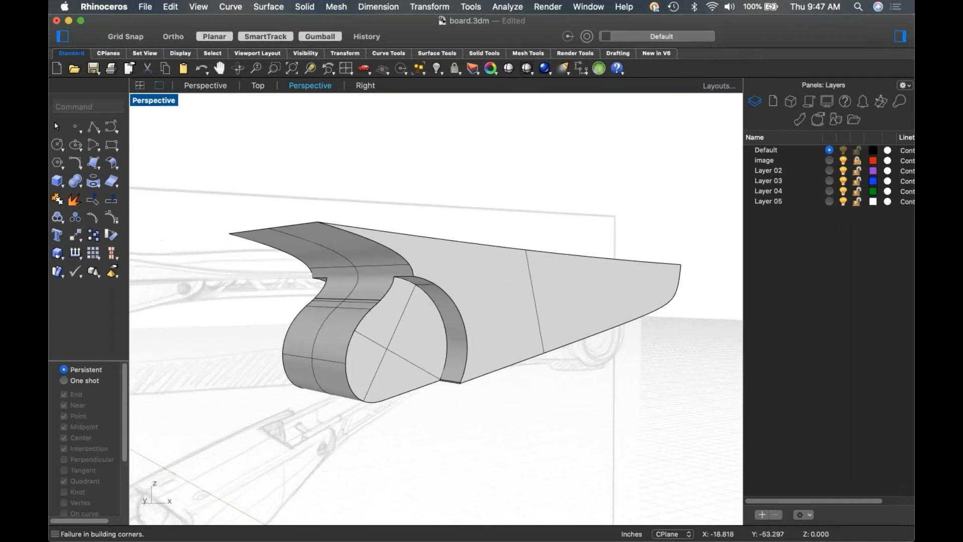
left_click(80, 188)
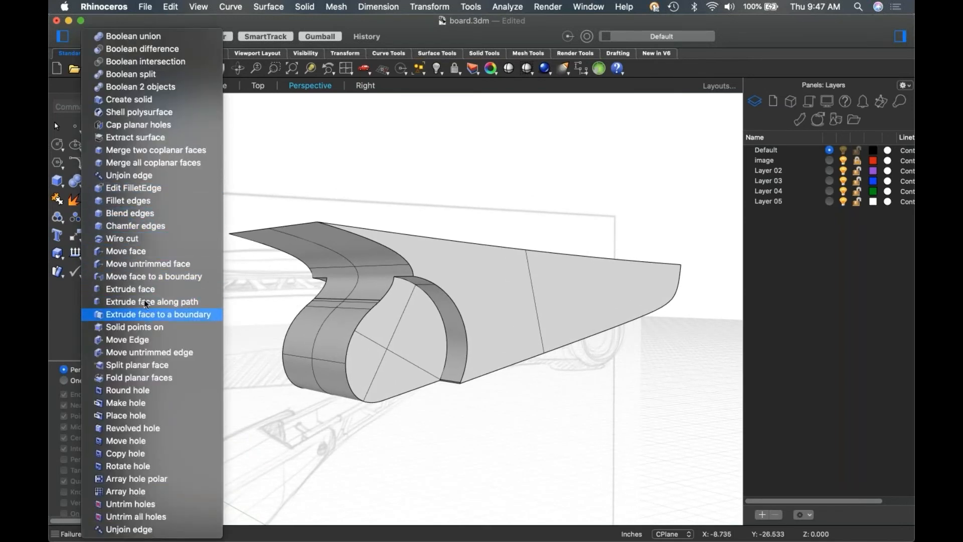
left_click(137, 215)
left_click(63, 186)
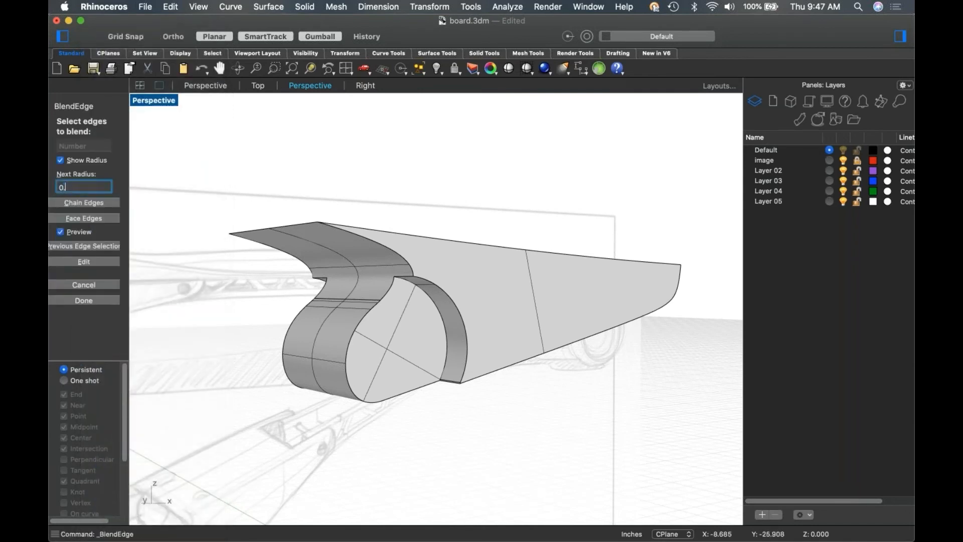
type("0.15")
key("Return")
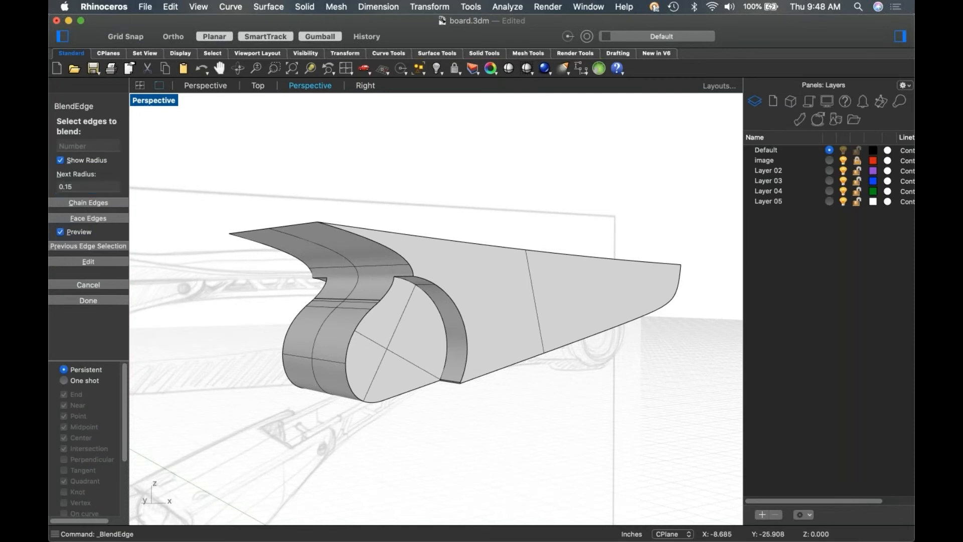
Select the arm's outer side outline, the recess arcs and the rounded end outline for an edge blend of radius 0.15.
left_click(430, 301)
left_click(485, 373)
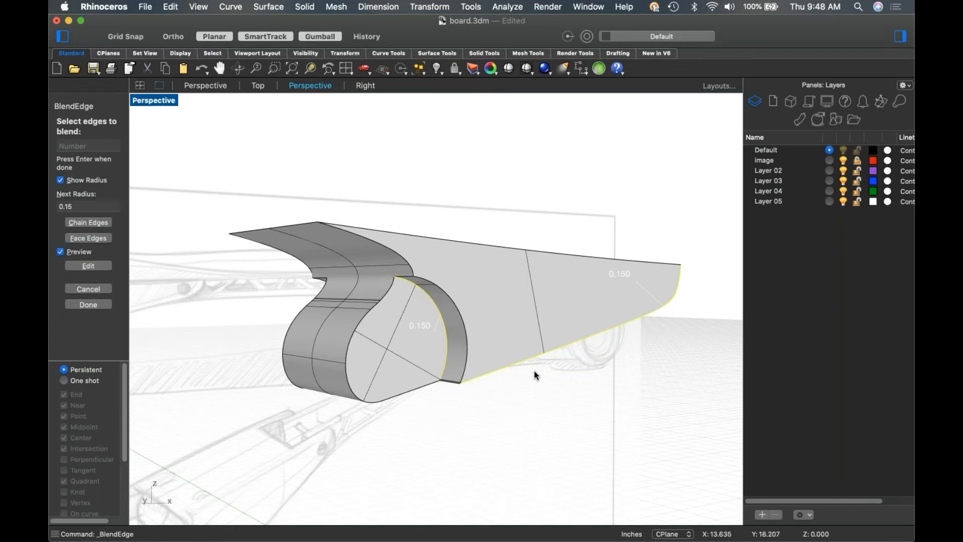
right_click_drag(537, 392, 542, 400, "shift")
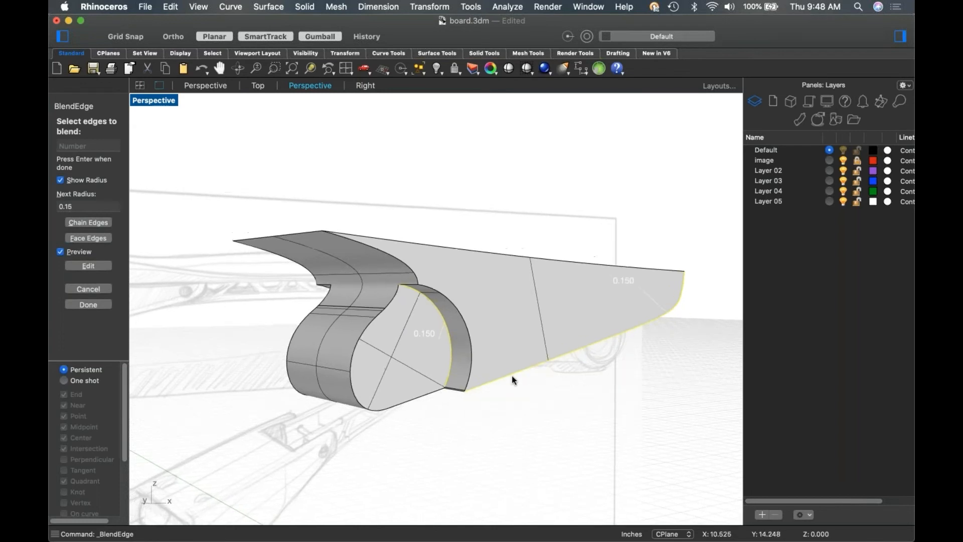
left_click(468, 326)
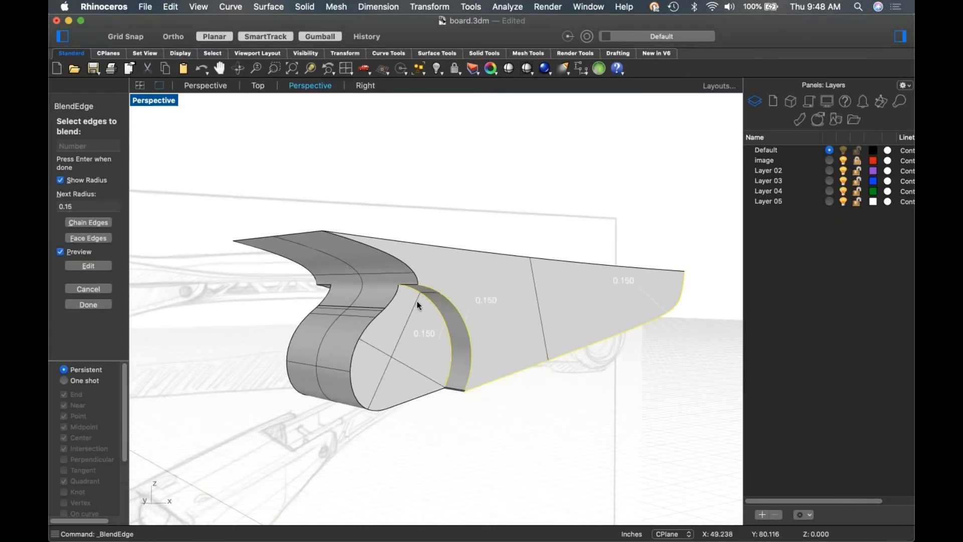
scroll(412, 289, "up", 3)
left_click(405, 275)
left_click(355, 322)
left_click(436, 454)
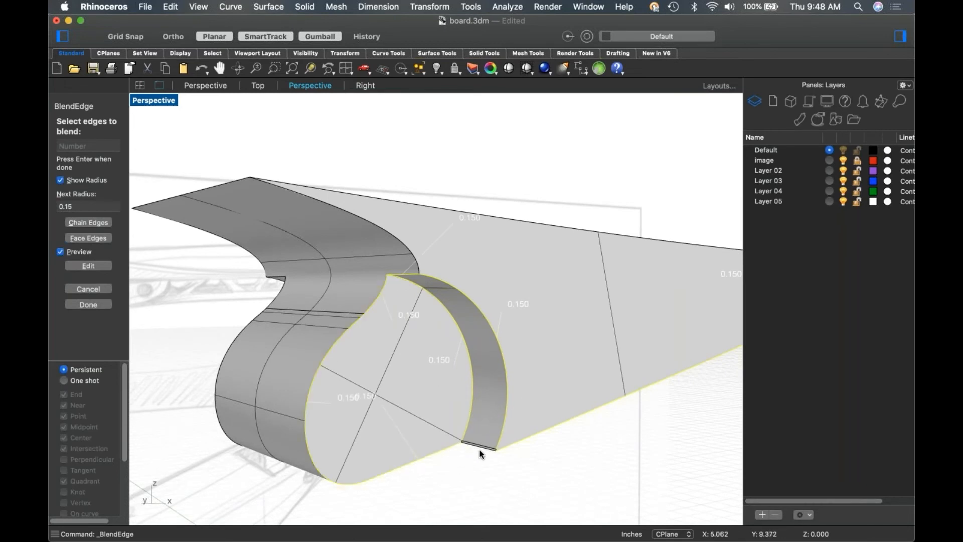
Include the short edges at the lower corner of the recess in the blend selection at radius 0.15.
right_click_drag(514, 467, 489, 413)
scroll(454, 398, "up", 10)
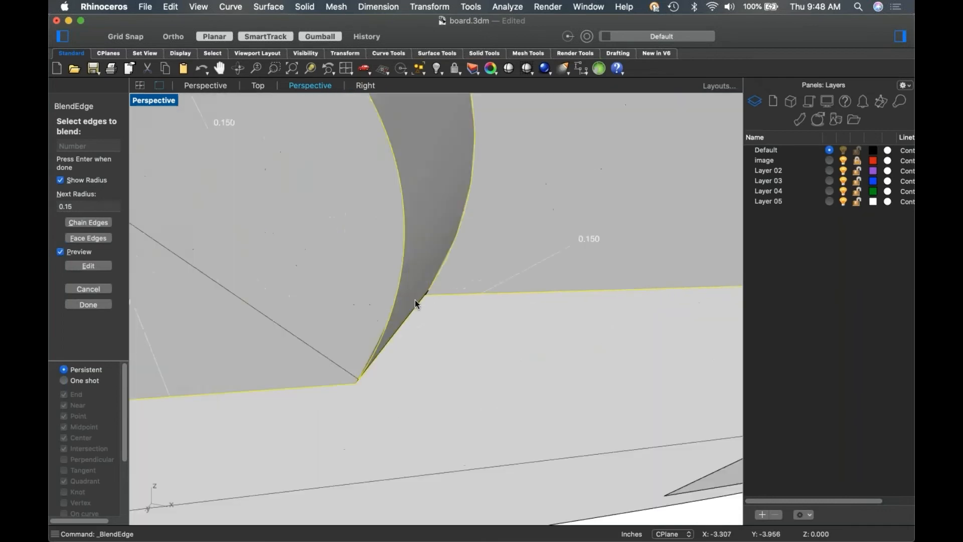
right_click_drag(454, 296, 532, 275)
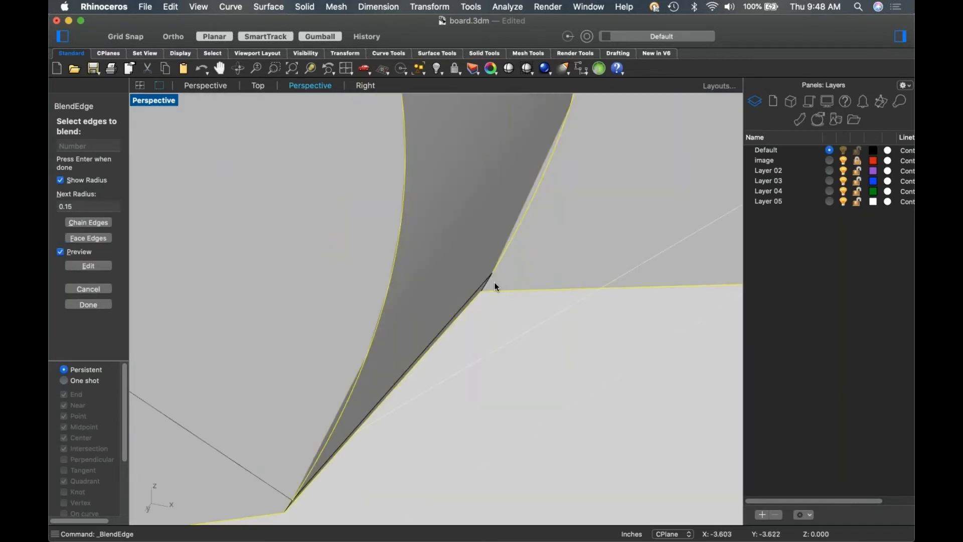
scroll(490, 290, "down", 15)
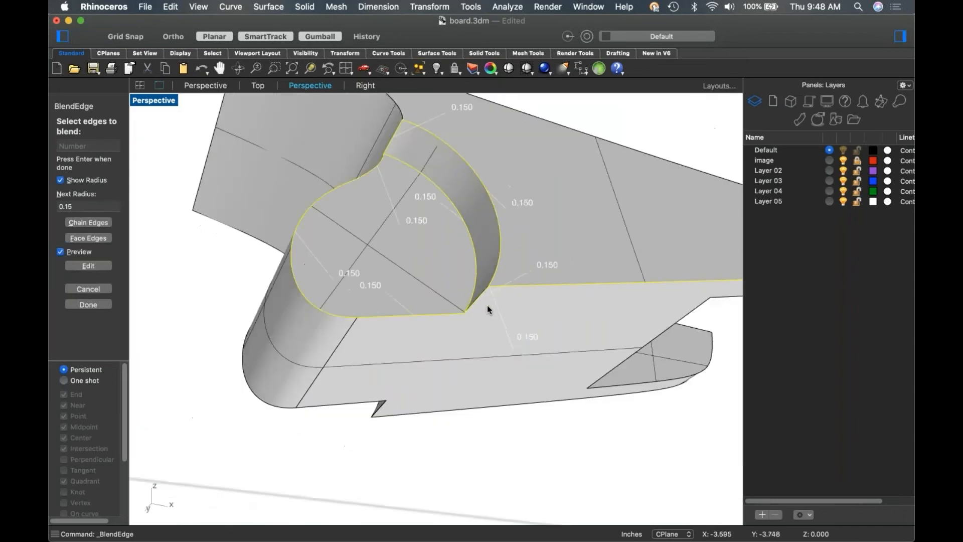
right_click_drag(498, 370, 574, 368)
scroll(487, 295, "up", 4)
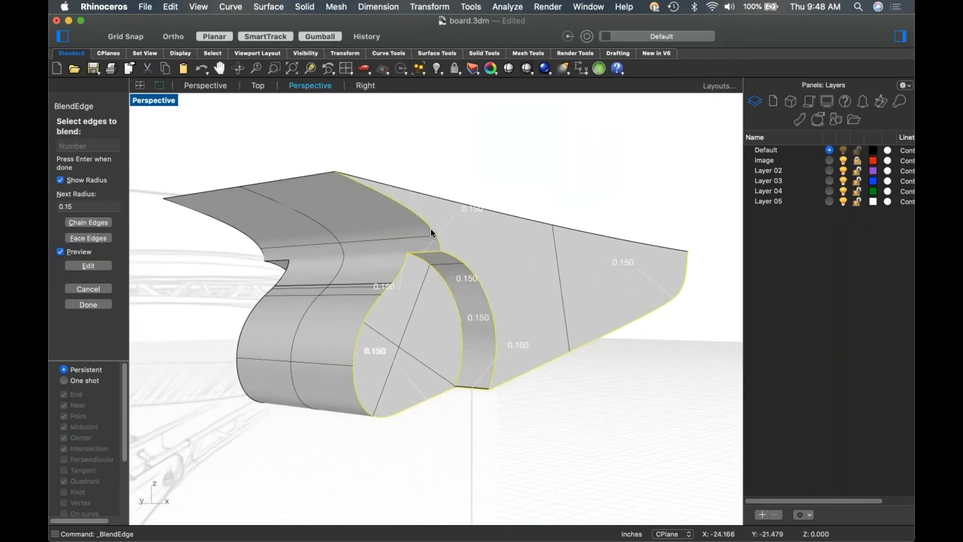
Preview the edge blend and try a radius of 0.08 for all handles.
key("Return")
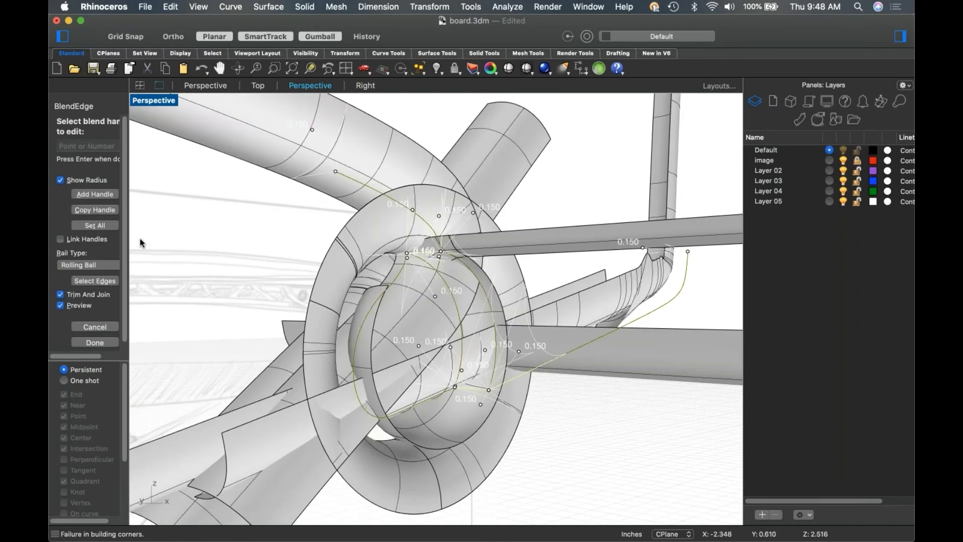
left_click(100, 227)
type(".08")
key("Return")
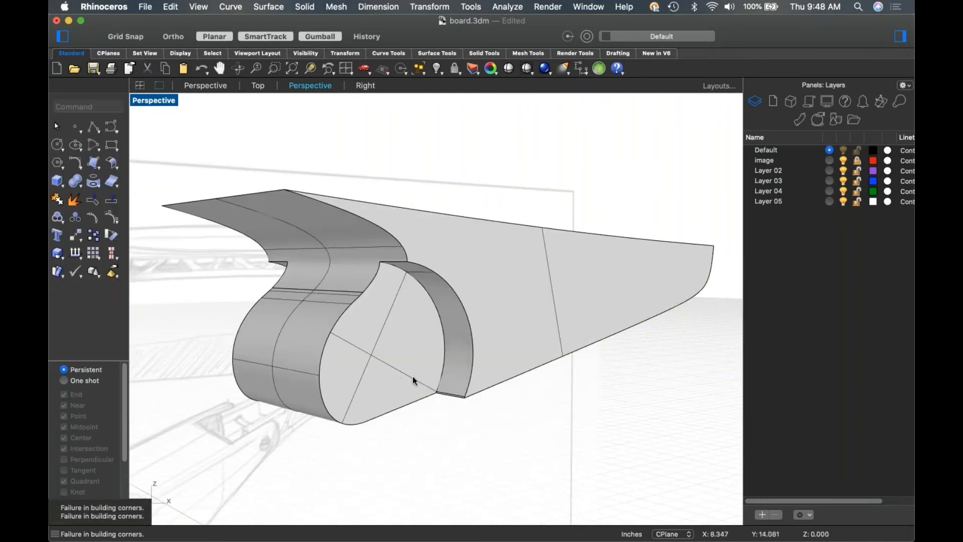
Restart the edge blend with only the recess's inner arc edge and preview it at radius 0.08.
right_click(427, 349)
left_click(454, 219)
left_click(449, 279)
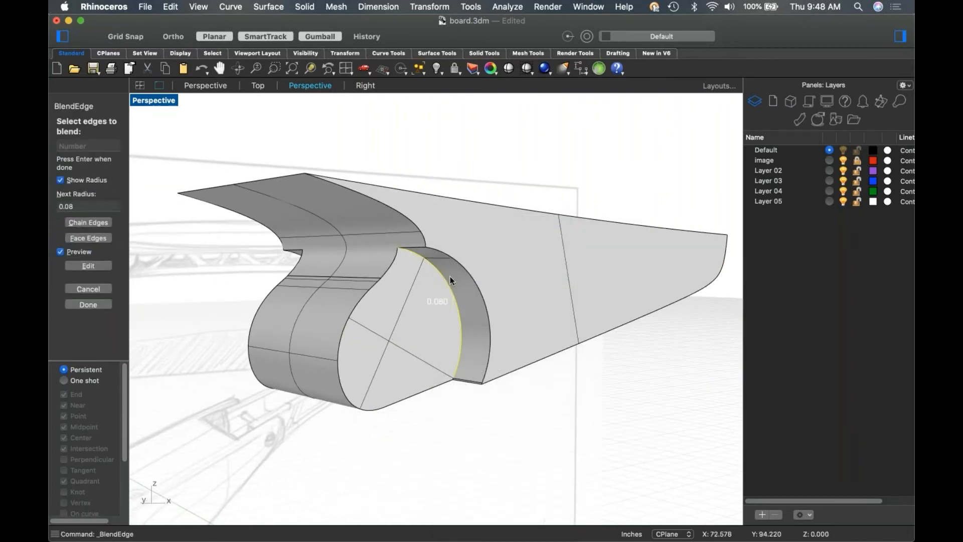
scroll(460, 381, "up", 6)
left_click(457, 380)
scroll(439, 384, "down", 4)
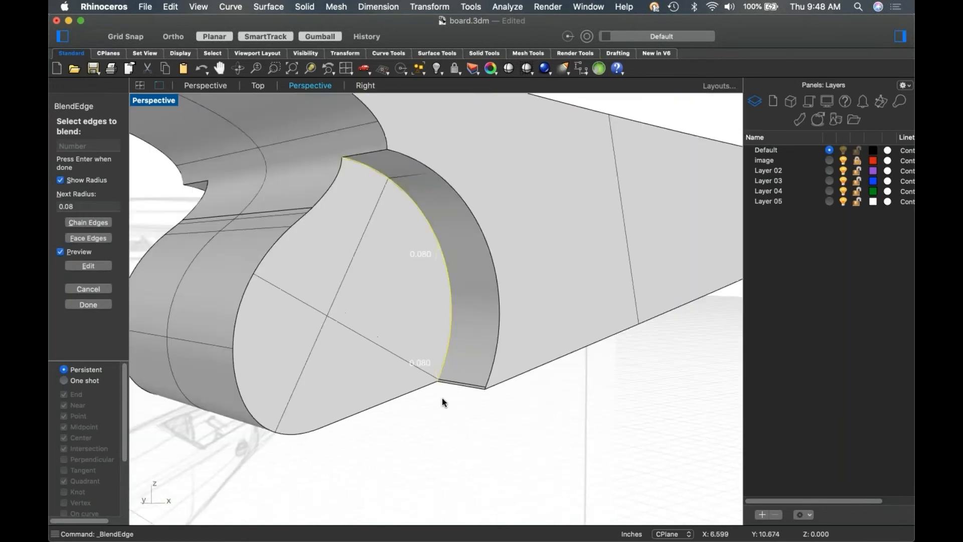
key("Return")
scroll(443, 397, "down", 10)
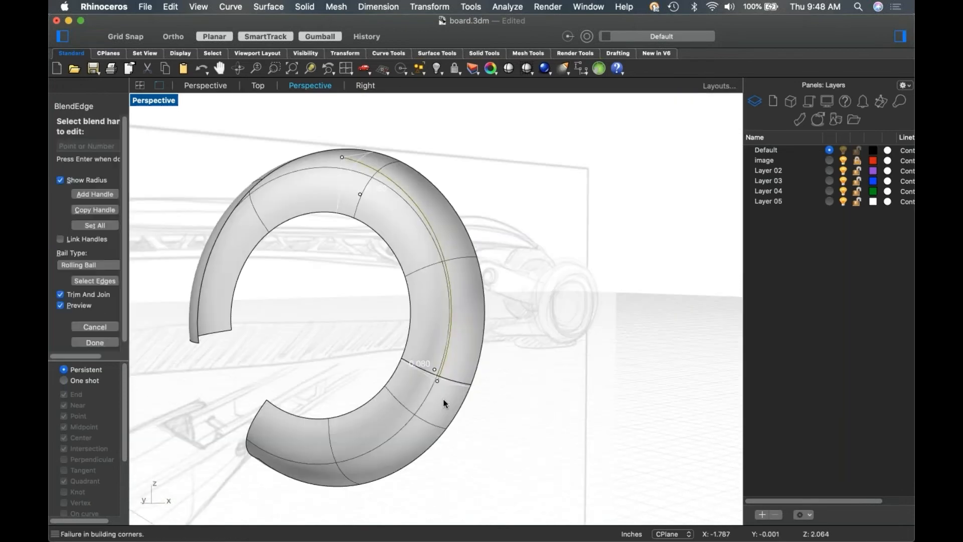
Set all blend handles to radius 0.02 and apply the blend to the recess's inner arc edge.
left_click(110, 228)
type(".0")
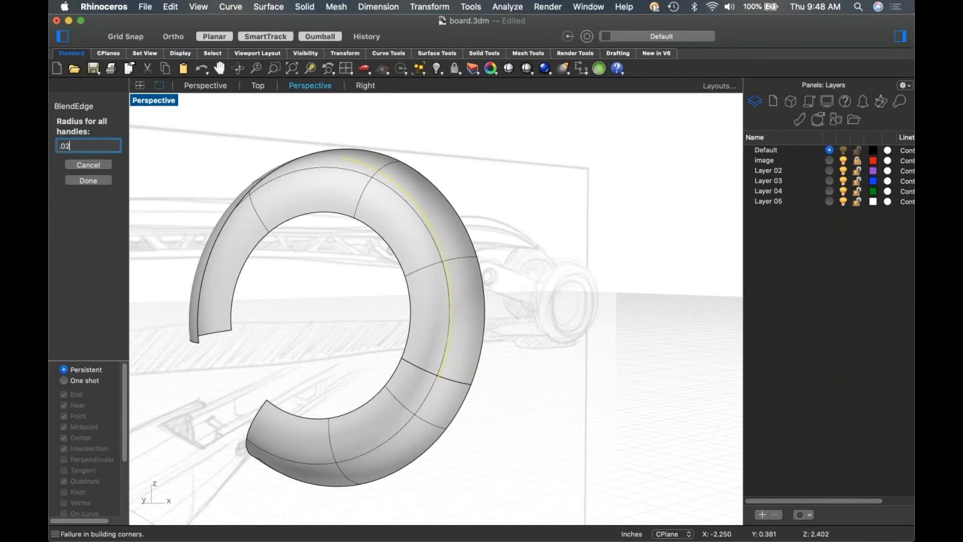
type("2")
key("Return")
scroll(436, 351, "up", 10)
key("Return")
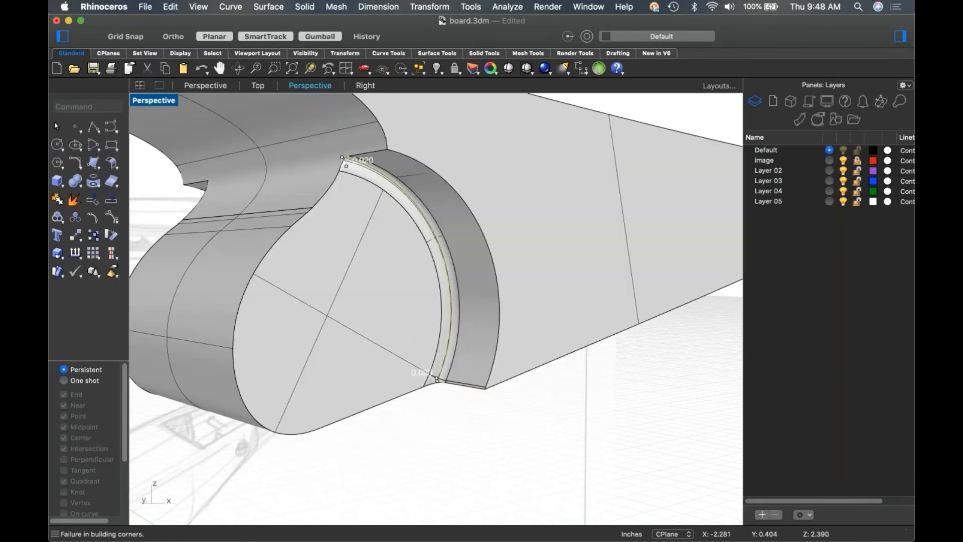
Try to blend the recess's outer arc edge with a radius of 0.02.
scroll(290, 277, "down", 7)
right_click(367, 254)
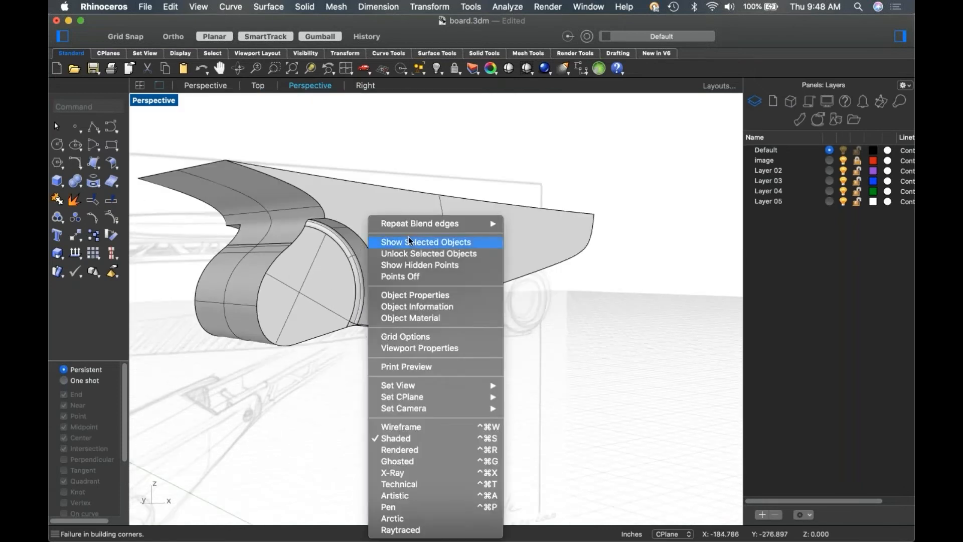
left_click(417, 227)
left_click(335, 222)
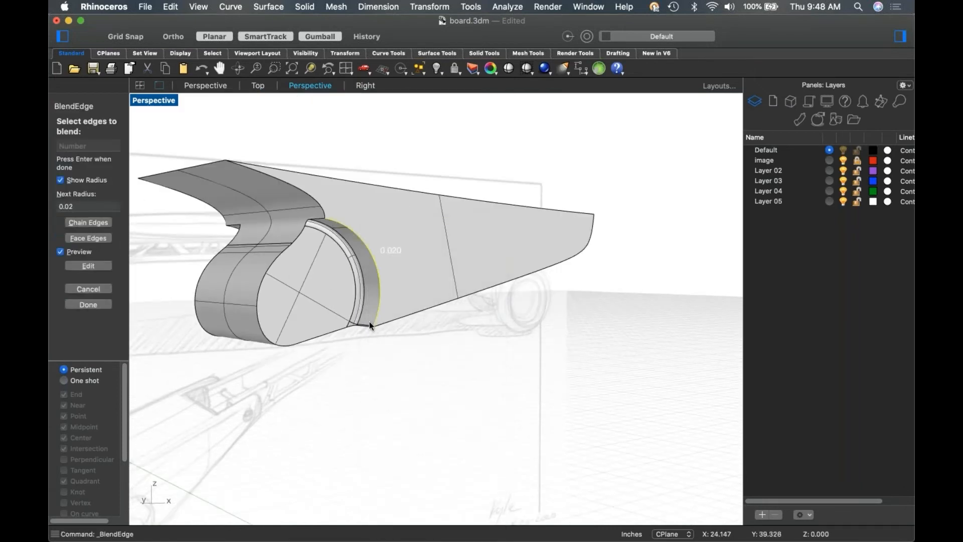
scroll(368, 316, "up", 6)
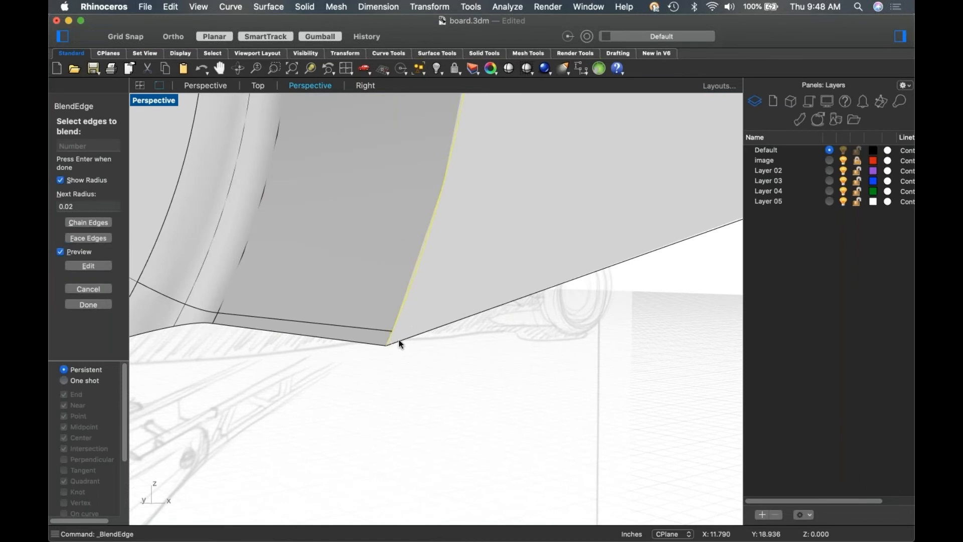
scroll(411, 357, "down", 5)
key("Return")
scroll(421, 369, "down", 4)
mouse_move(421, 370)
right_mouse_down()
mouse_move(389, 371)
mouse_move(404, 370)
right_mouse_up()
key("Return")
scroll(405, 362, "up", 5)
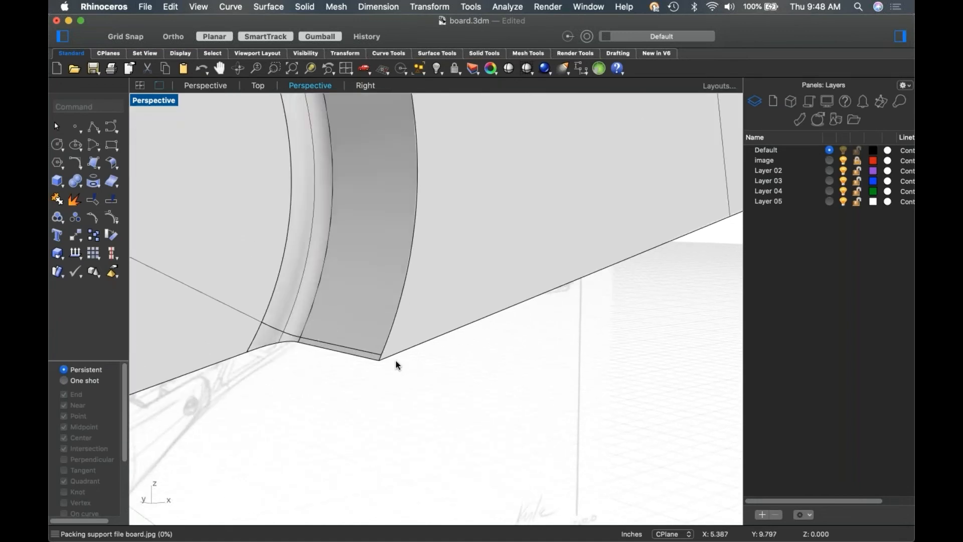
Examine the narrow sliver face at the lower end of the recess wall.
scroll(372, 358, "up", 2)
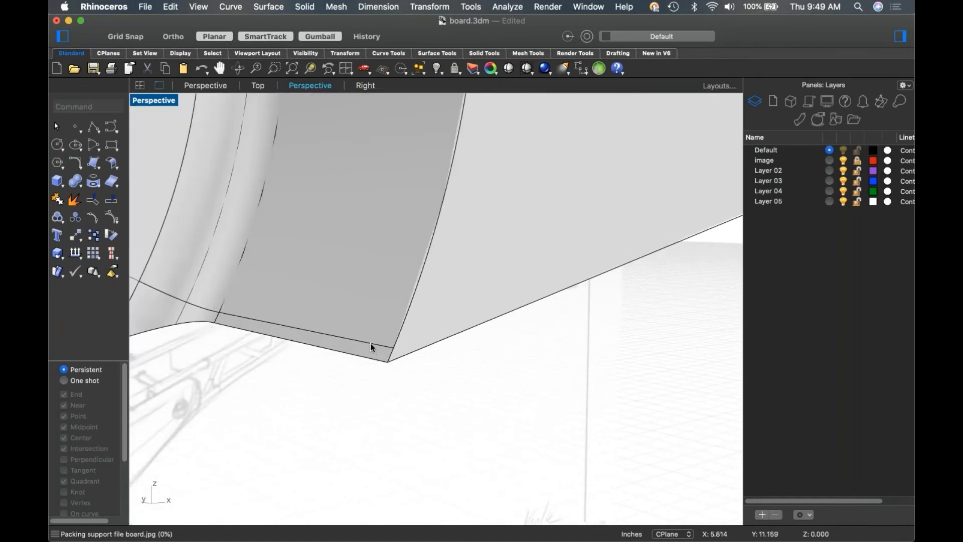
left_click(370, 348, "shift+super")
left_click(375, 354, "shift")
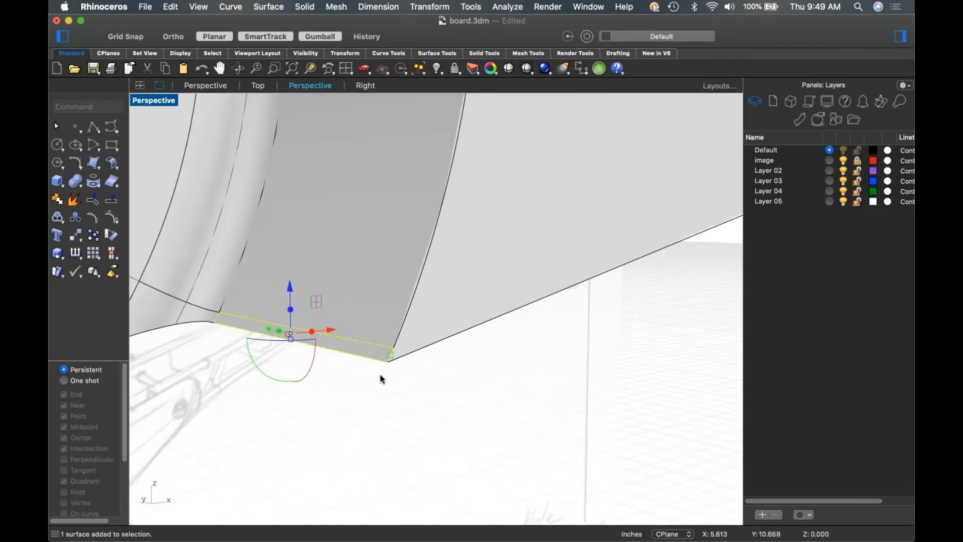
left_click(376, 375)
scroll(378, 370, "down", 2)
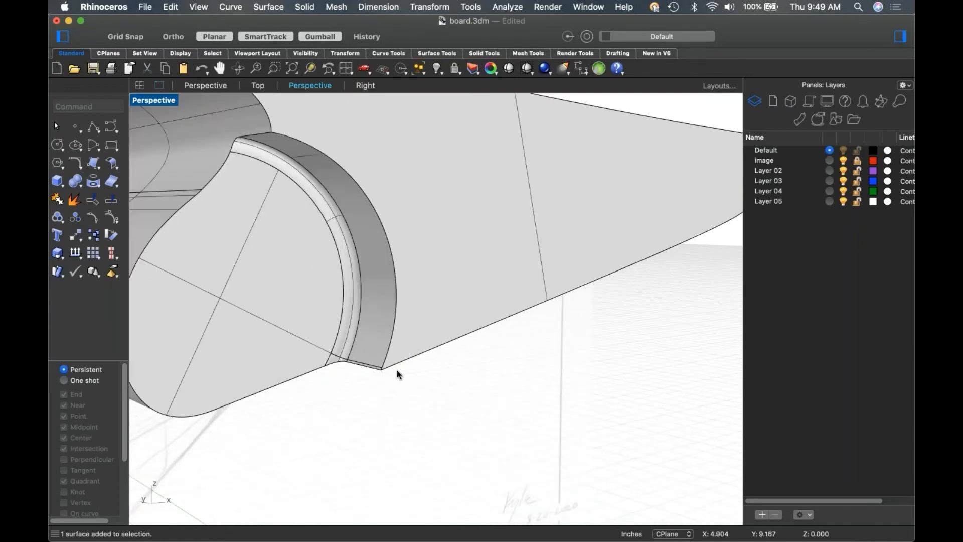
Undo the edge blend and the Boolean difference that cut the recess, leaving nothing selected.
key("super+z")
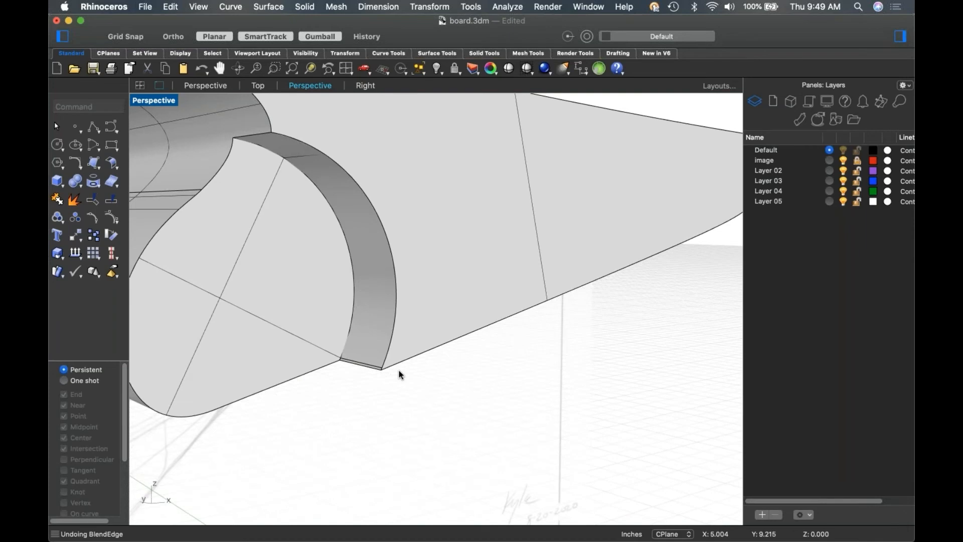
key("super+z")
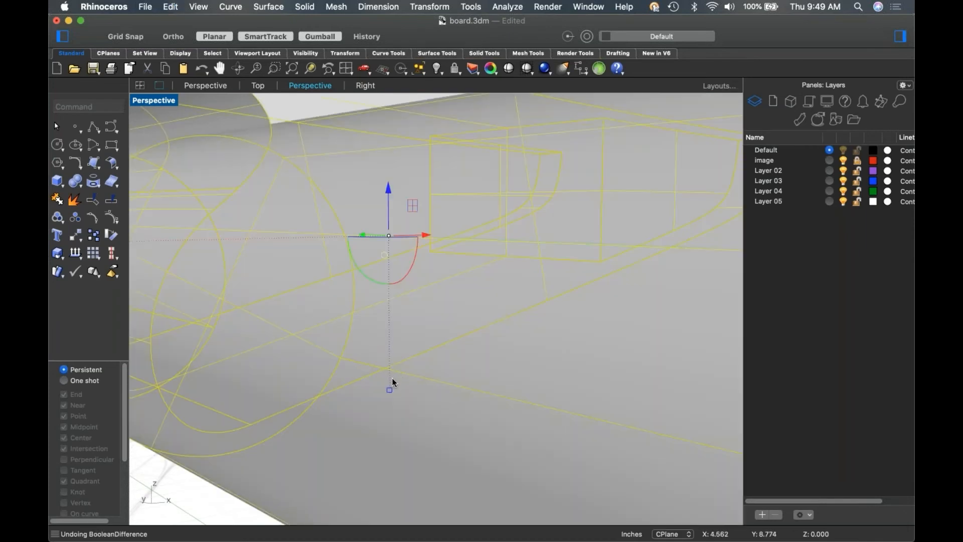
key("Escape")
Examine the cutting cylinder's seam edge where it meets the lower edge of the arm.
scroll(394, 381, "down", 6)
scroll(377, 379, "down", 4)
right_click_drag(442, 382, 413, 343)
scroll(412, 343, "up", 6)
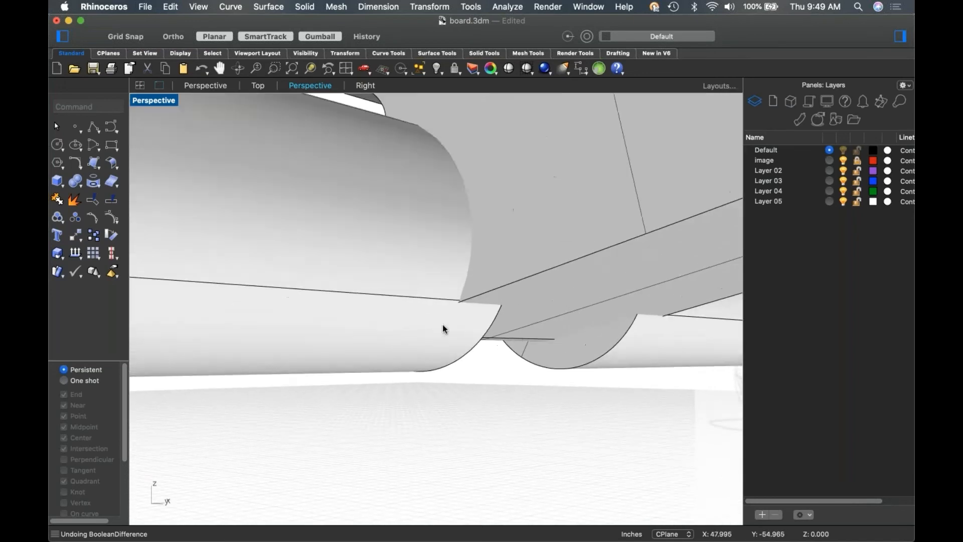
scroll(442, 324, "up", 2)
left_click(443, 288, "shift+super")
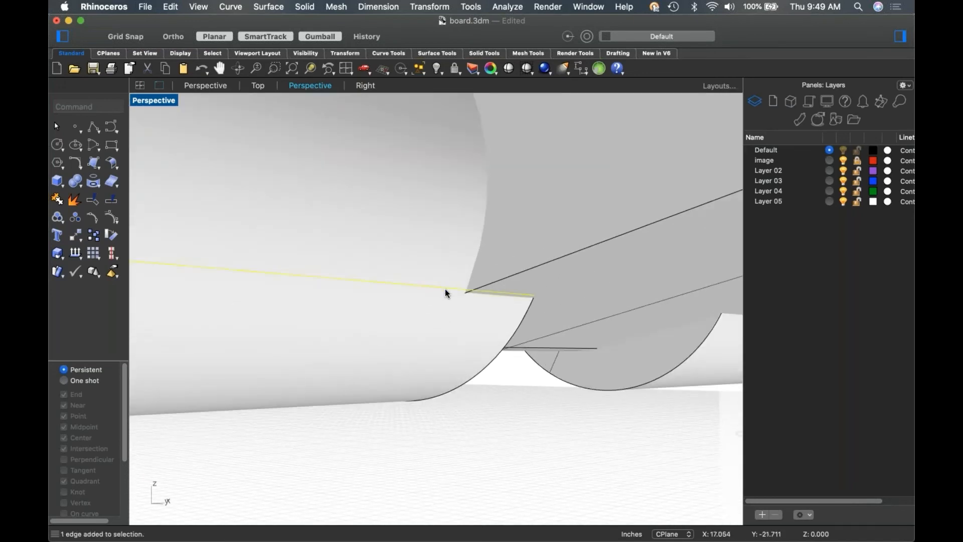
scroll(444, 293, "down", 3)
left_click(446, 332)
scroll(448, 333, "down", 4)
right_click_drag(451, 334, 494, 332)
Rotate the cutting cylinder about its long axis to move its seam away from the arm's lower edge.
left_click(378, 306)
right_click_drag(381, 327, 389, 335)
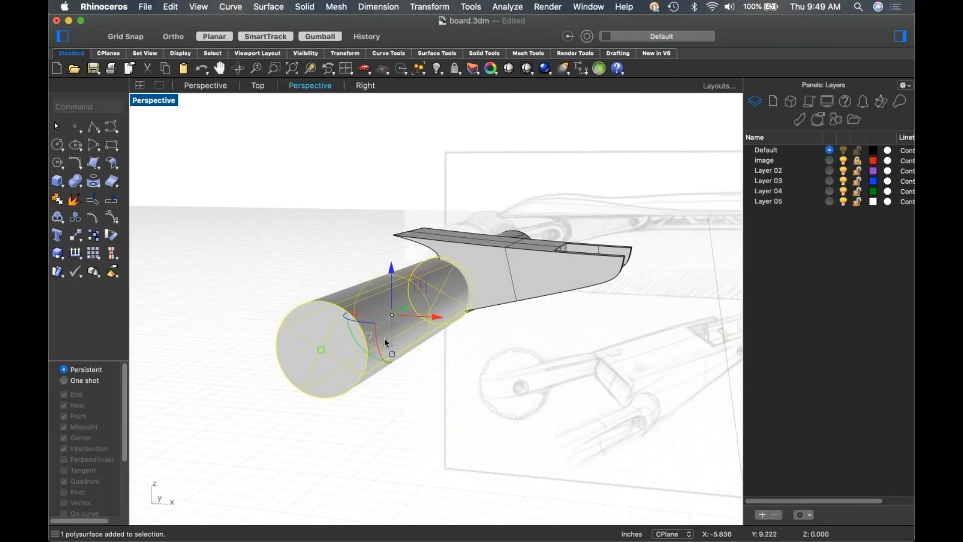
left_click_drag(372, 354, 357, 316)
left_click(486, 370)
Delete the cutting cylinder on the opposite side of the arm.
right_click_drag(486, 369, 598, 345)
left_click(598, 346)
key("Delete")
Mirror the rotated cylinder to the other side of the arm across a line starting at the origin (0).
left_click(330, 314)
type("Mi")
key("Return")
type("0")
key("Return")
scroll(512, 339, "down", 5)
left_click(609, 362)
left_click(598, 295)
scroll(516, 344, "up", 6)
Subtract both cylinders from the arm with a Boolean difference.
right_click_drag(364, 317, 517, 366)
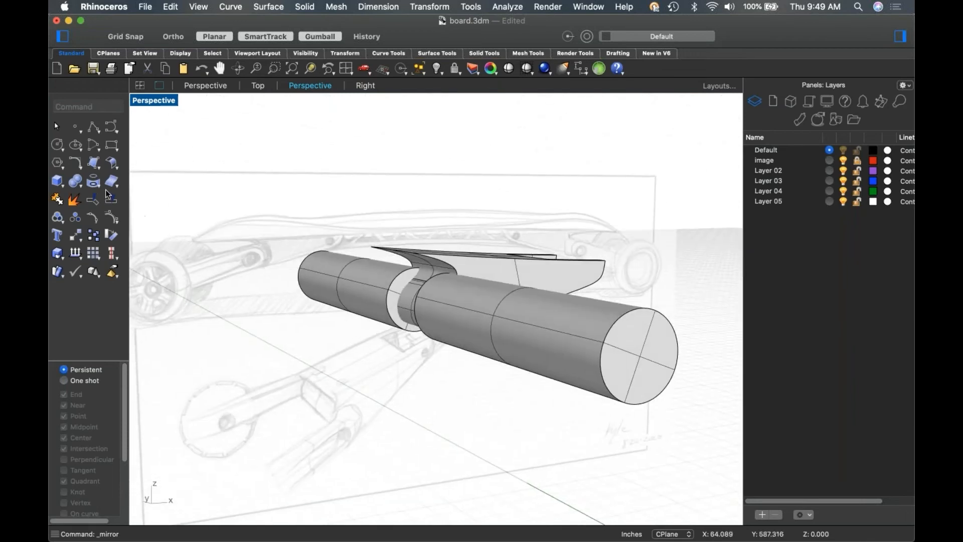
left_click(83, 184)
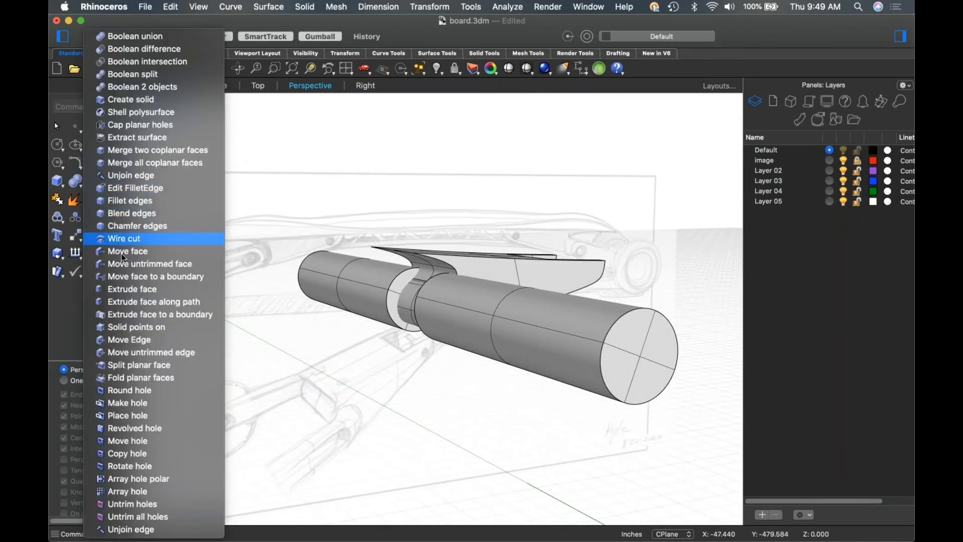
left_click(151, 50)
left_click(466, 267)
key("Return")
left_click(517, 317)
left_click(329, 281)
key("Return")
Blend the inner and outer arc edges of the arm's recess with a radius of 0.02.
scroll(481, 314, "up", 5)
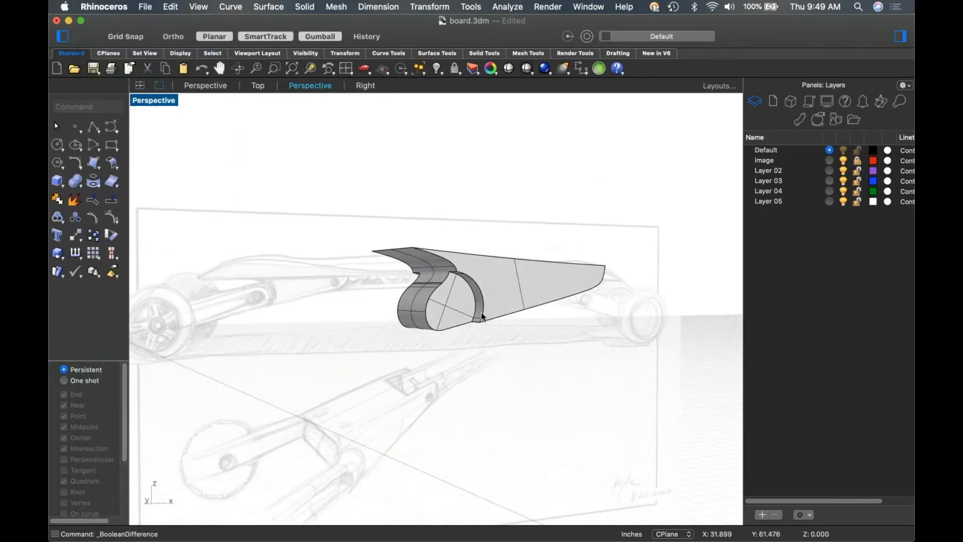
scroll(474, 324, "down", 2)
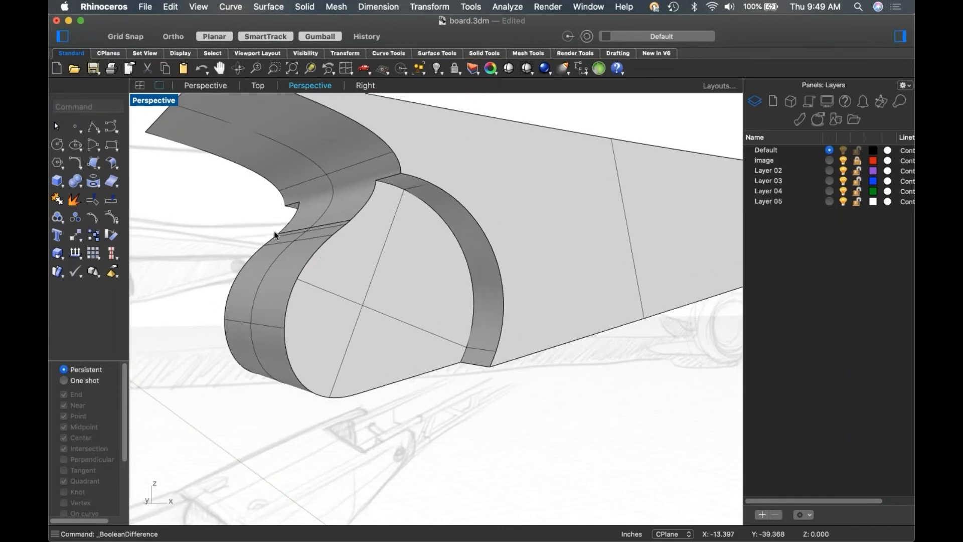
left_click(80, 187)
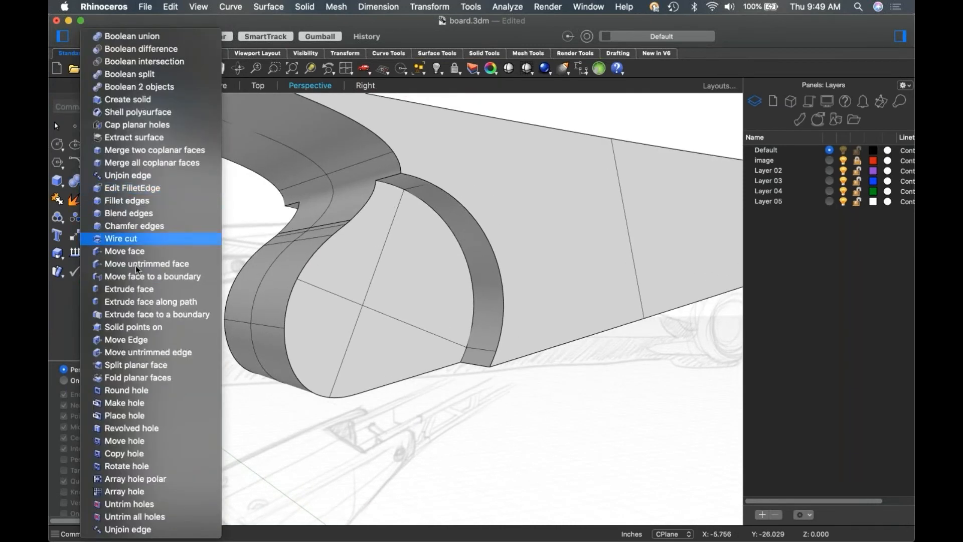
left_click(152, 214)
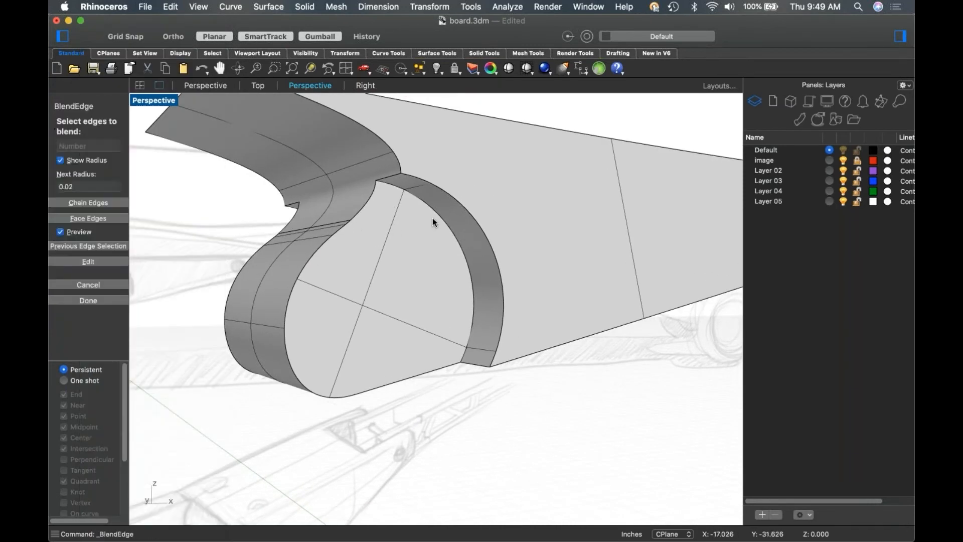
left_click(469, 212)
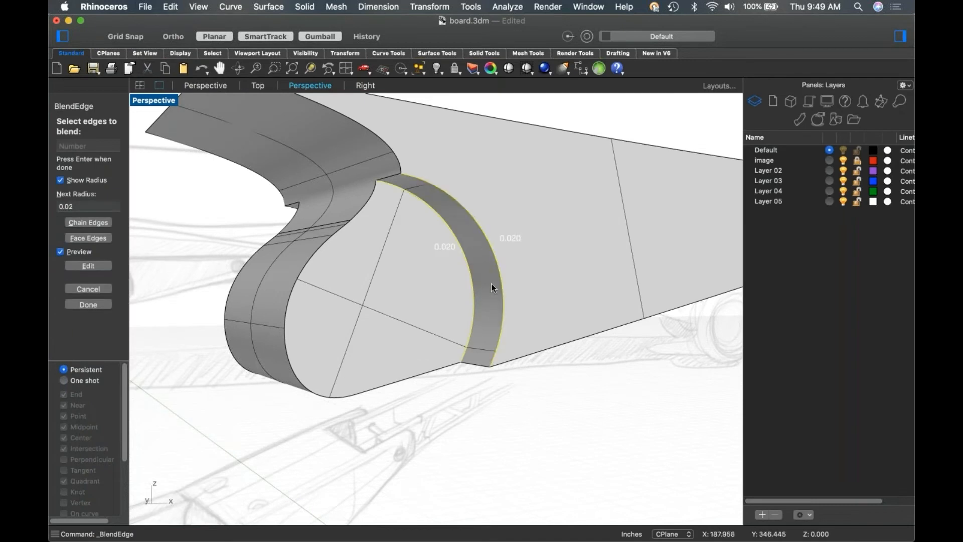
key("Return")
key("Return")
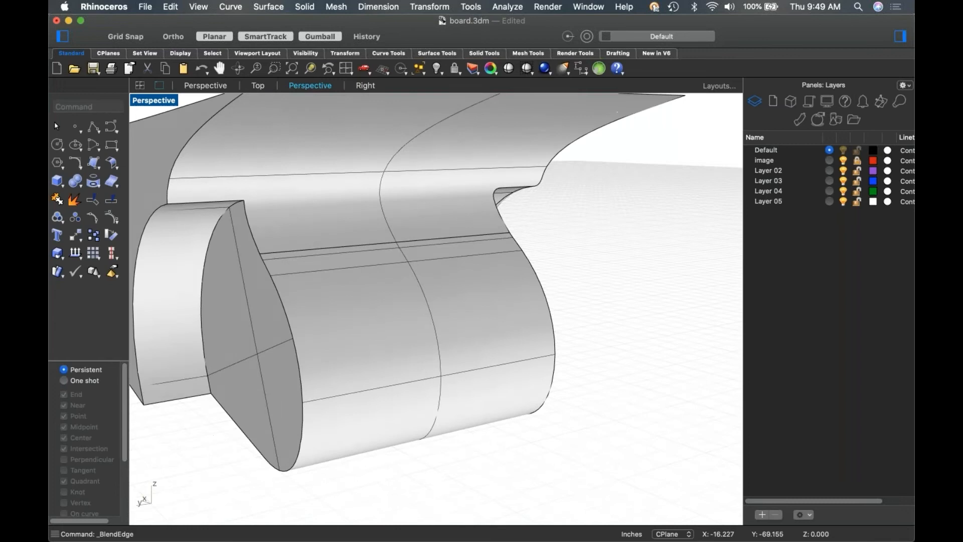
Blend the inner and outer arc edges of the recess on the arm's opposite side with a radius of 0.02.
scroll(282, 249, "down", 5)
right_click(282, 248)
left_click(302, 226)
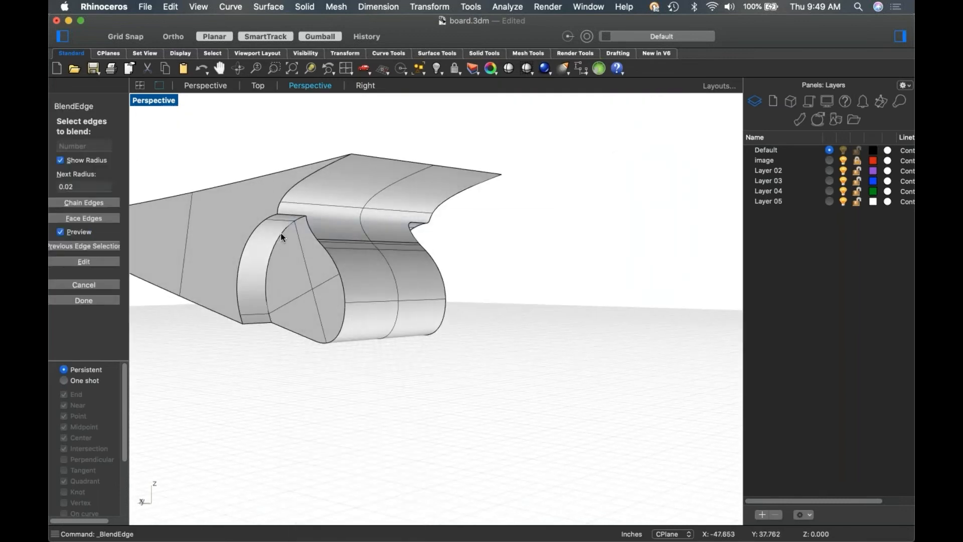
left_click(257, 231)
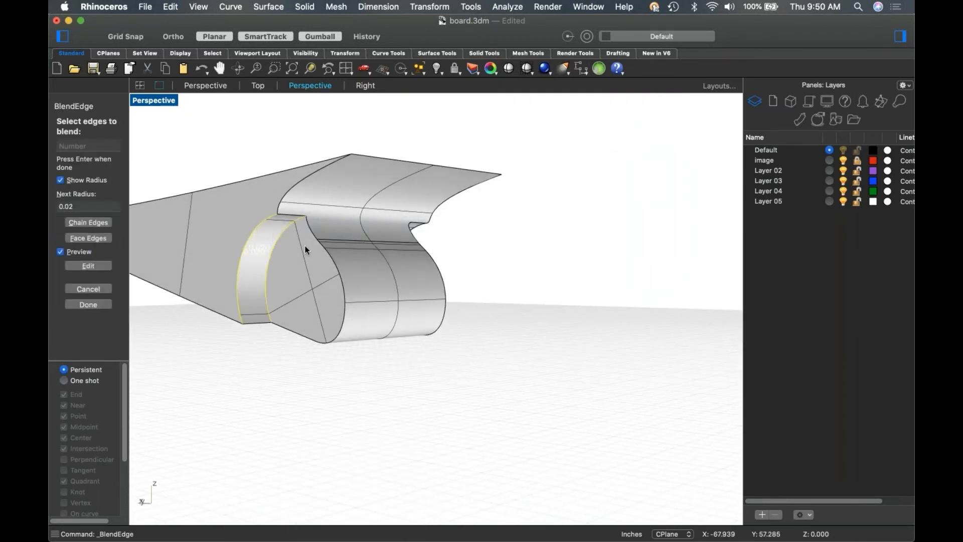
key("Return")
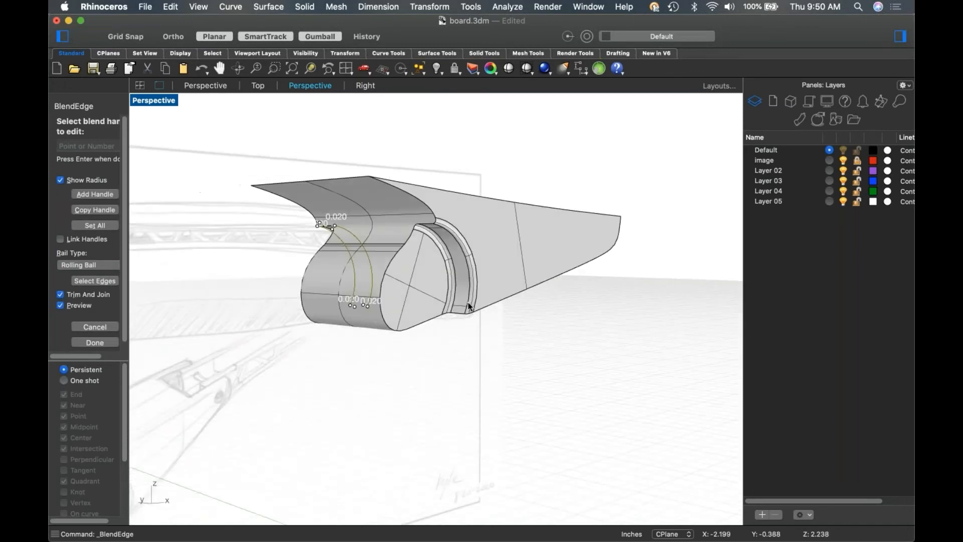
key("Return")
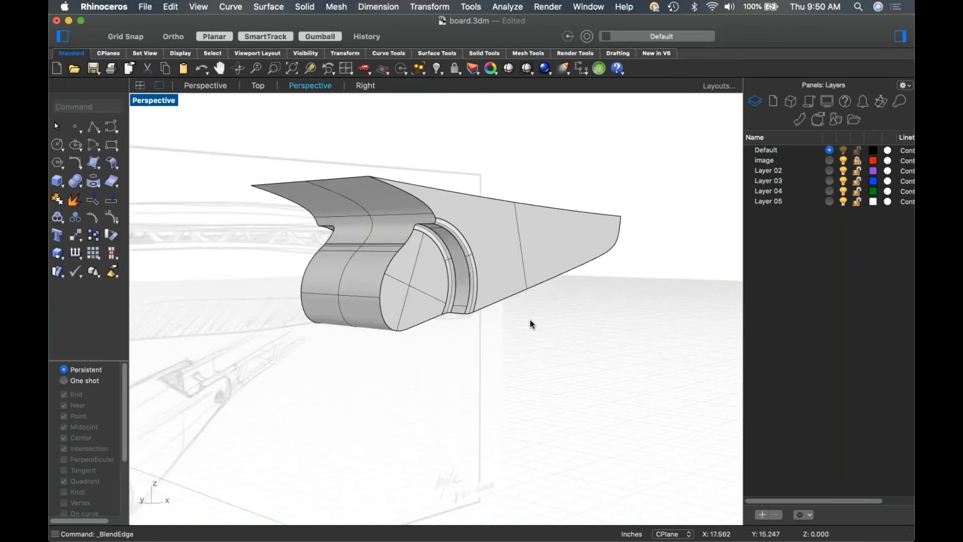
Blend the inner corner and lower edges of the slot between the arm's two prongs with a radius of 0.02.
scroll(479, 361, "up", 5)
mouse_move(478, 360)
right_mouse_down()
mouse_move(455, 363)
mouse_move(454, 312)
mouse_move(489, 337)
mouse_move(309, 329)
mouse_move(454, 368)
mouse_move(445, 337)
mouse_move(433, 331)
right_mouse_up()
scroll(461, 359, "down", 3)
right_click(414, 306)
left_click(460, 220)
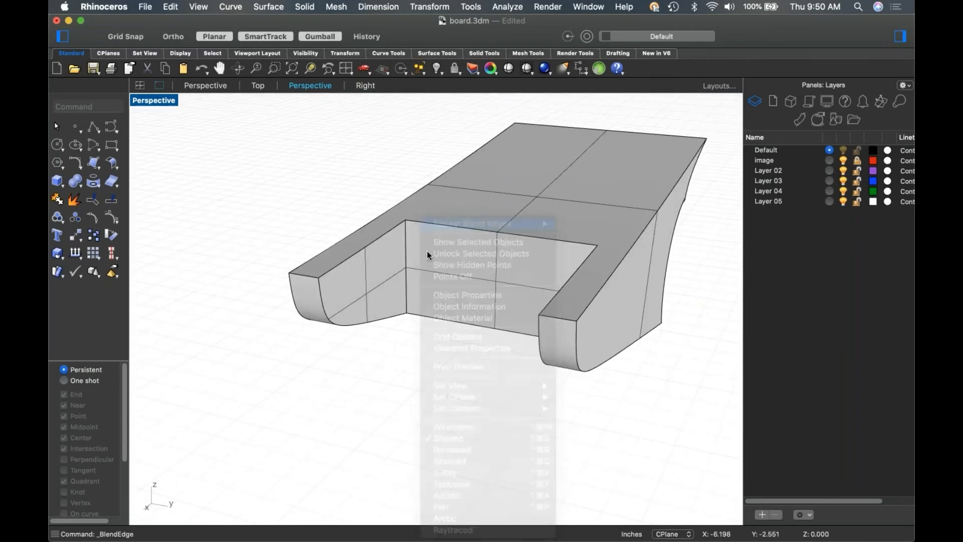
left_click(405, 275)
left_click(420, 314)
right_click_drag(420, 315, 696, 289)
left_click(637, 317)
key("Return")
key("Return")
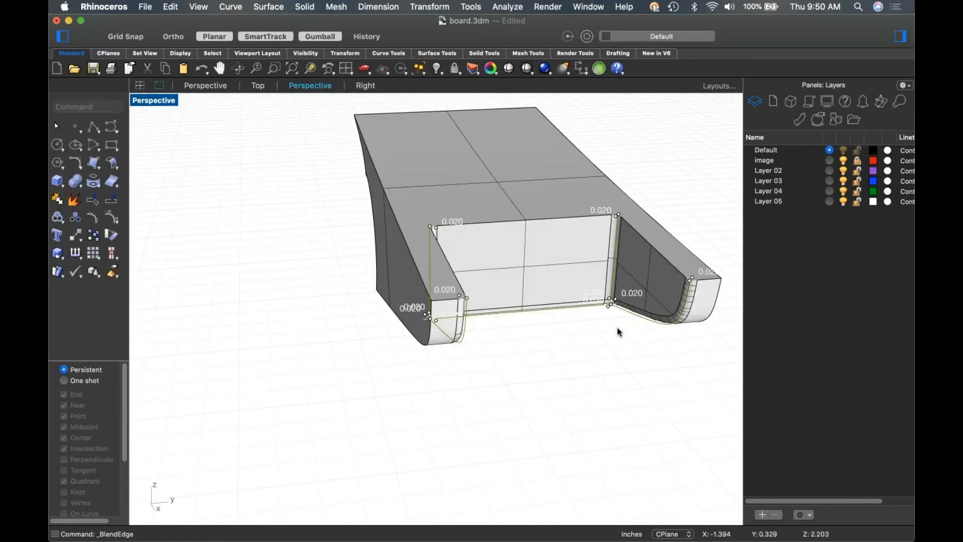
Start an edge blend of radius 0.015 on the tangent chain of edges outlining one side face of the arm.
right_click_drag(625, 329, 479, 243)
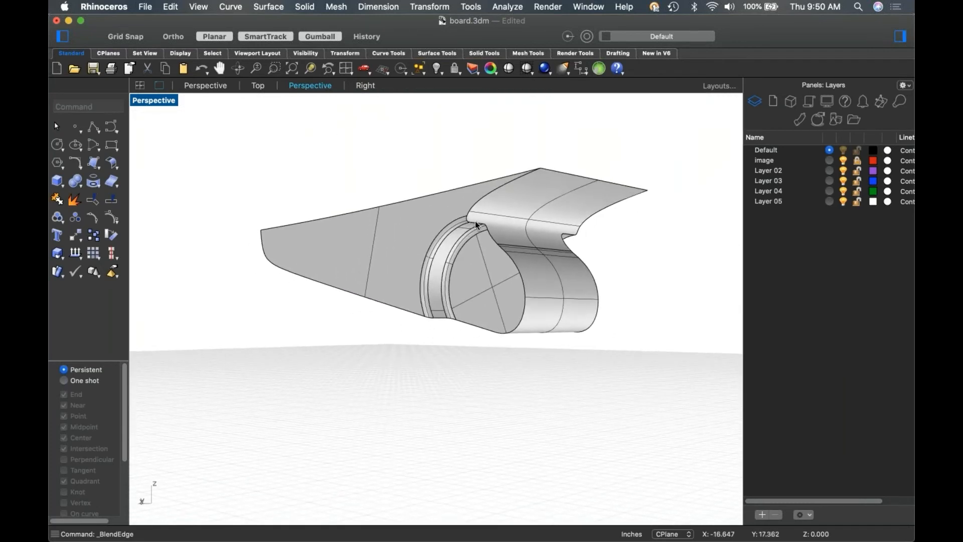
right_click(309, 167)
left_click(394, 172)
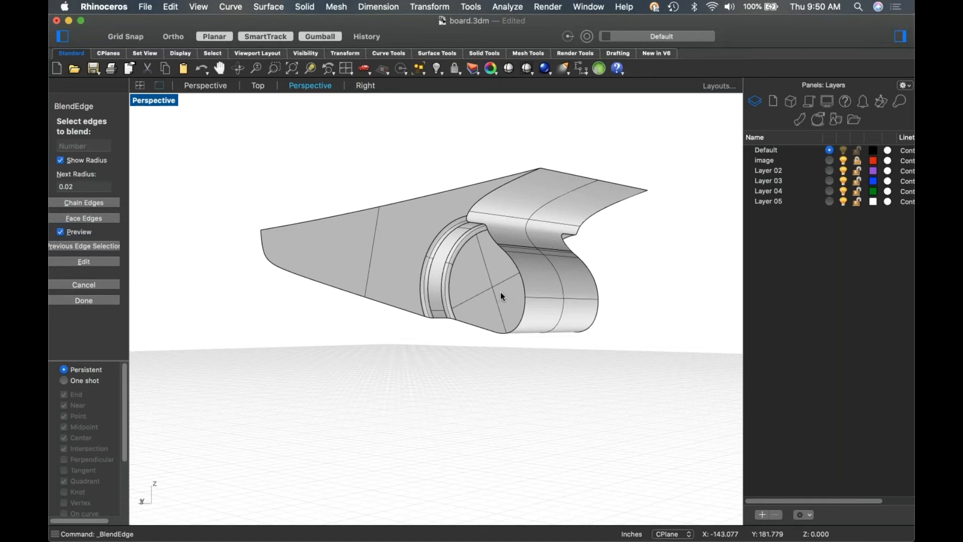
left_click(64, 188)
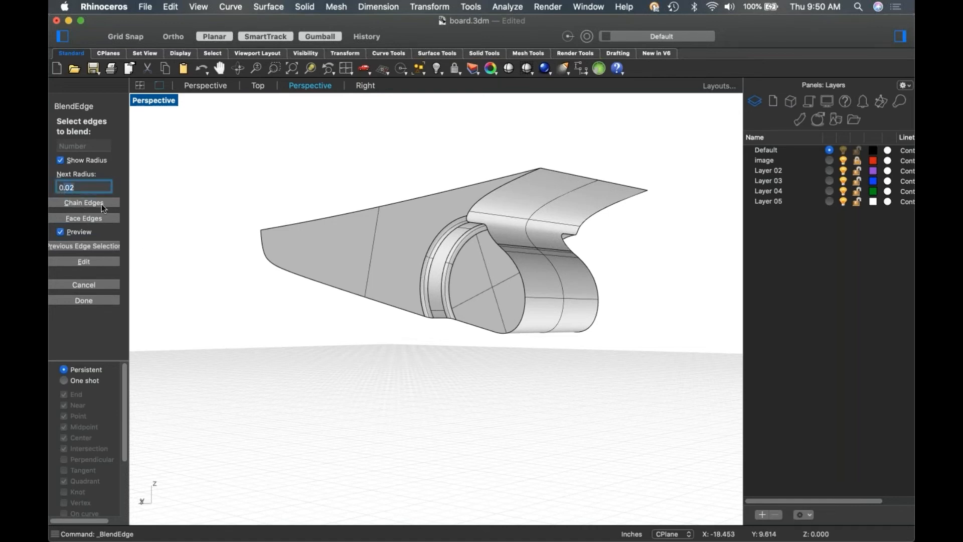
type("00")
key("BackSpace")
key("BackSpace")
key("BackSpace")
key("BackSpace")
type("0.015")
key("Return")
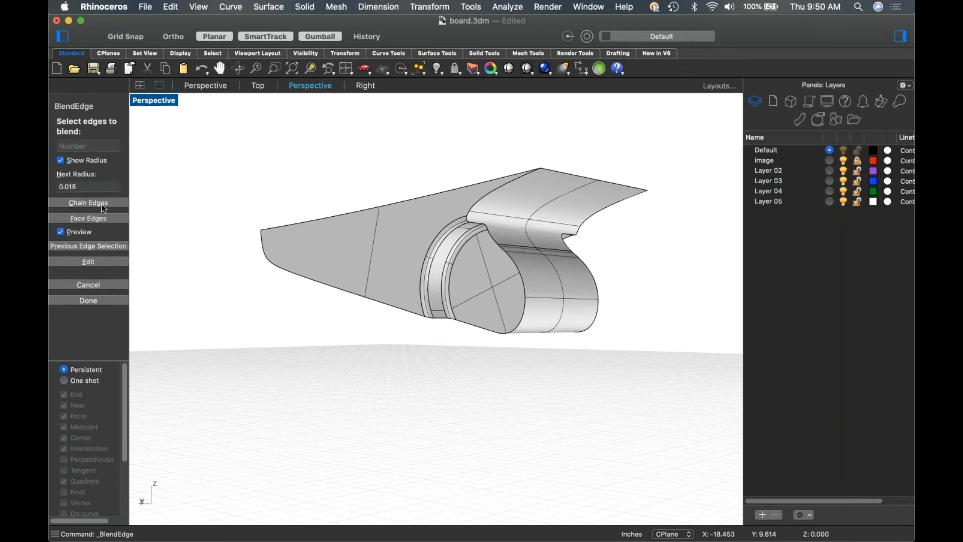
left_click(98, 202)
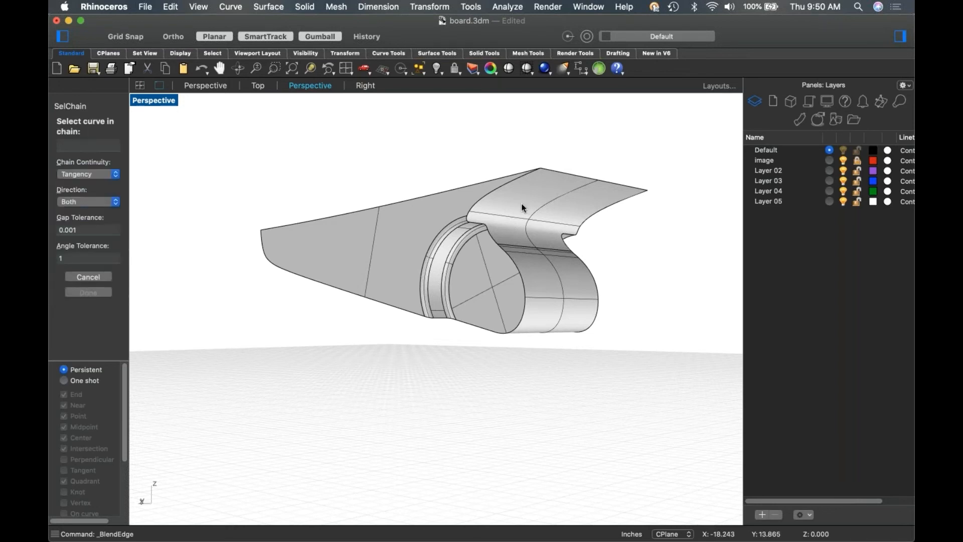
left_click(490, 191)
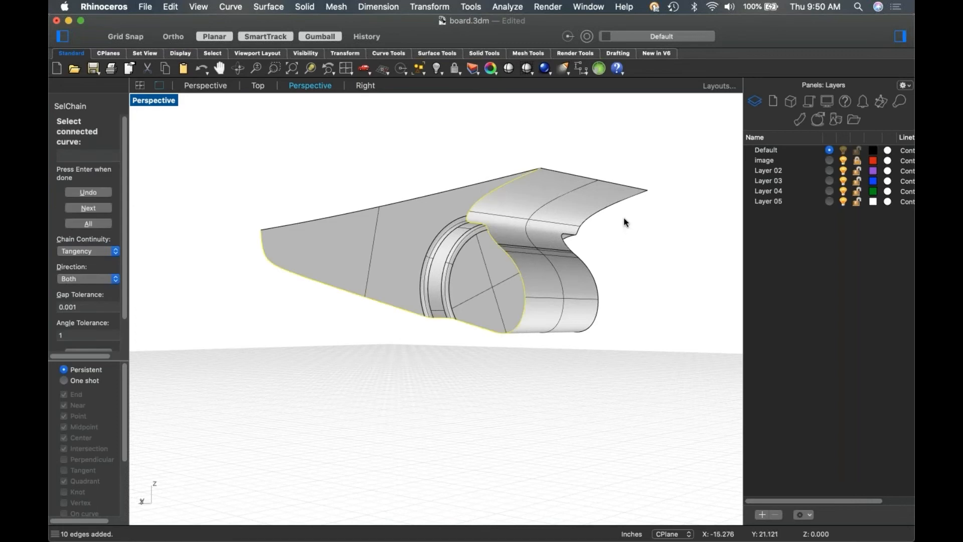
left_click(610, 206)
key("Return")
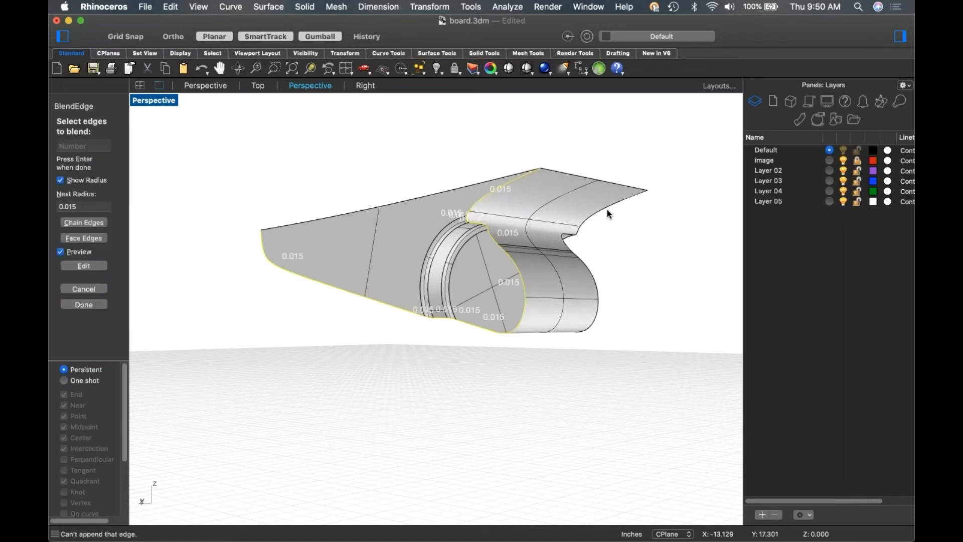
key("Return")
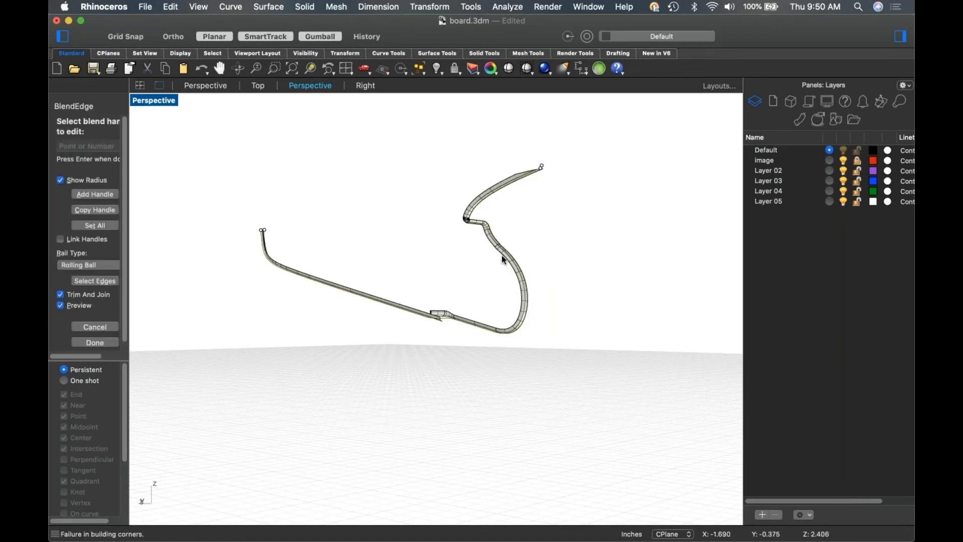
Examine the blend preview closely for gaps or overlaps at the corners around the recess.
right_click_drag(473, 281, 507, 247)
scroll(507, 248, "up", 8)
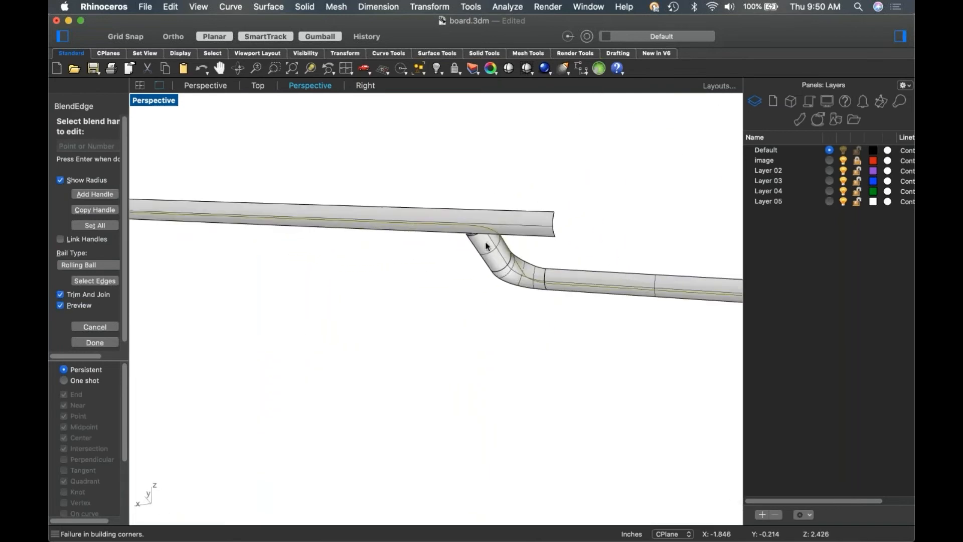
scroll(480, 240, "up", 6)
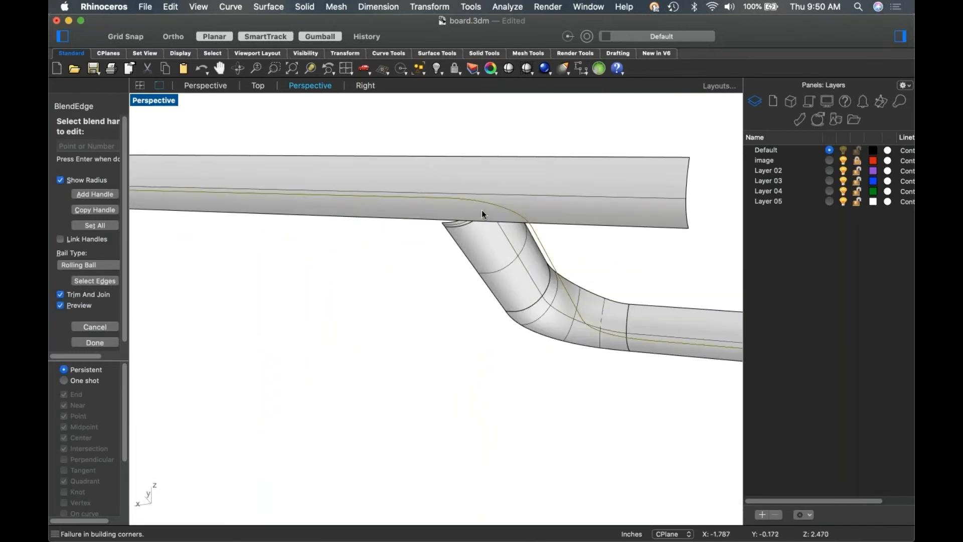
scroll(456, 212, "down", 6)
scroll(504, 188, "up", 8)
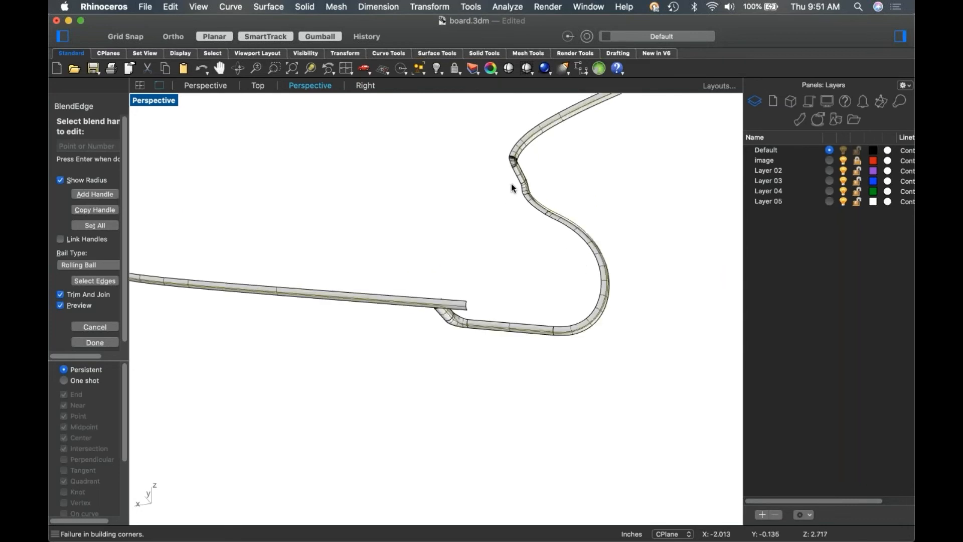
scroll(497, 184, "down", 6)
scroll(421, 228, "up", 10)
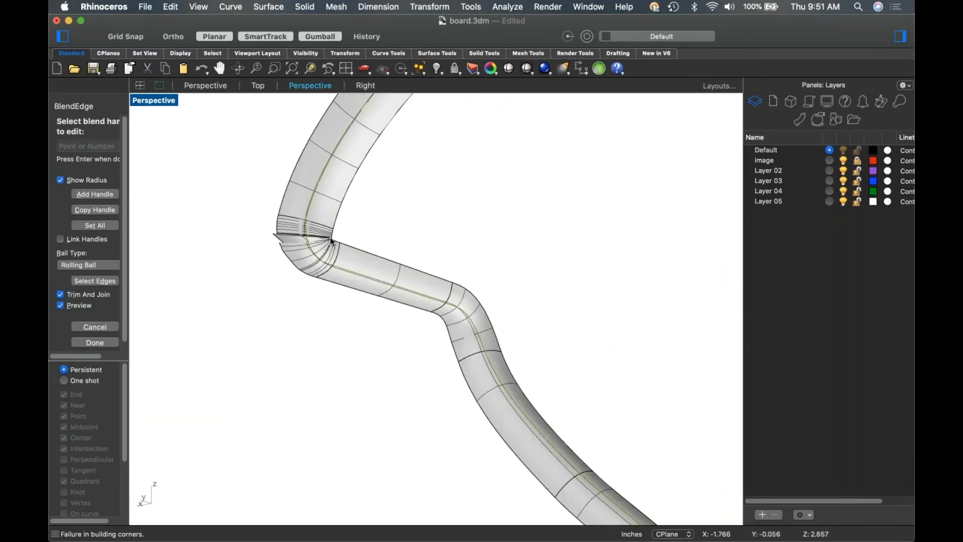
scroll(327, 243, "up", 10)
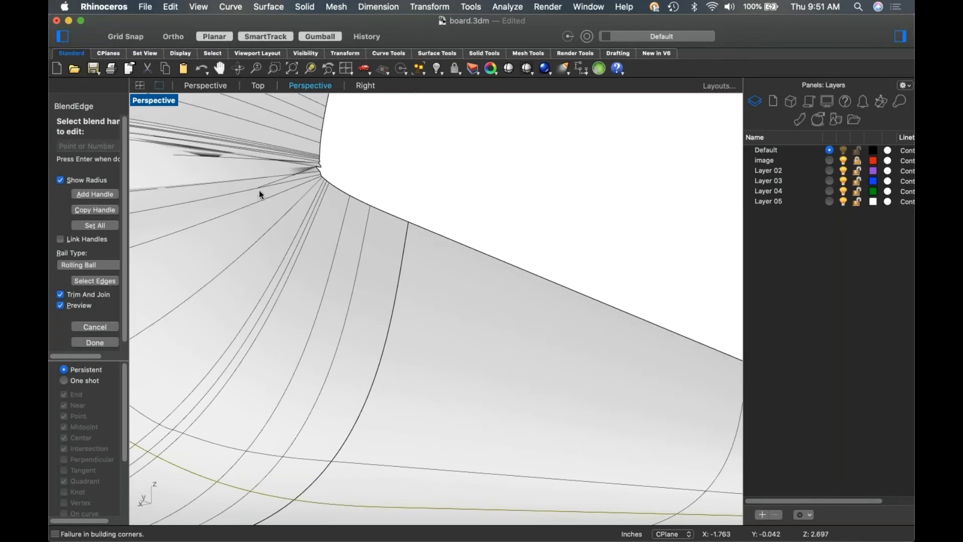
Set the radius of all blend handles to 0.01 and apply the blend to the side outline.
left_click(95, 225)
left_click(83, 146)
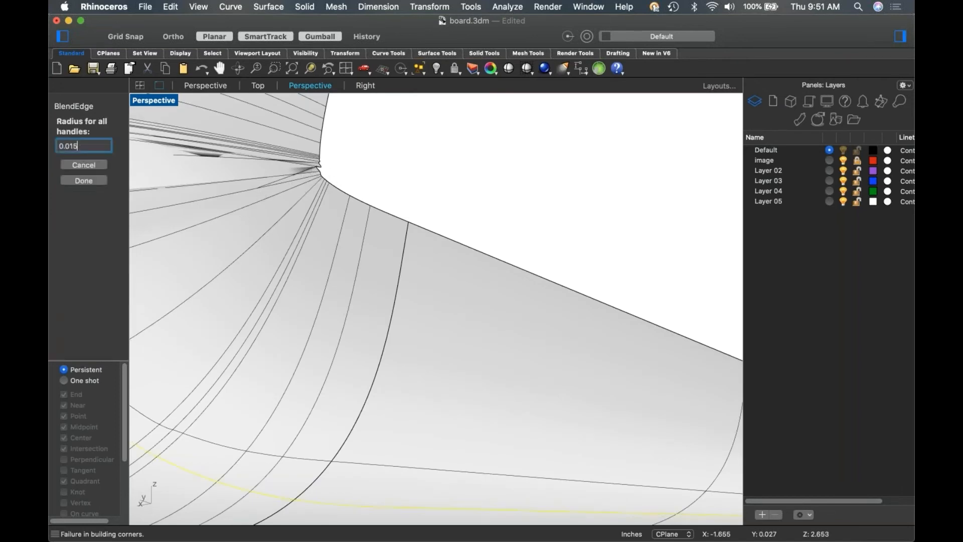
key("Return")
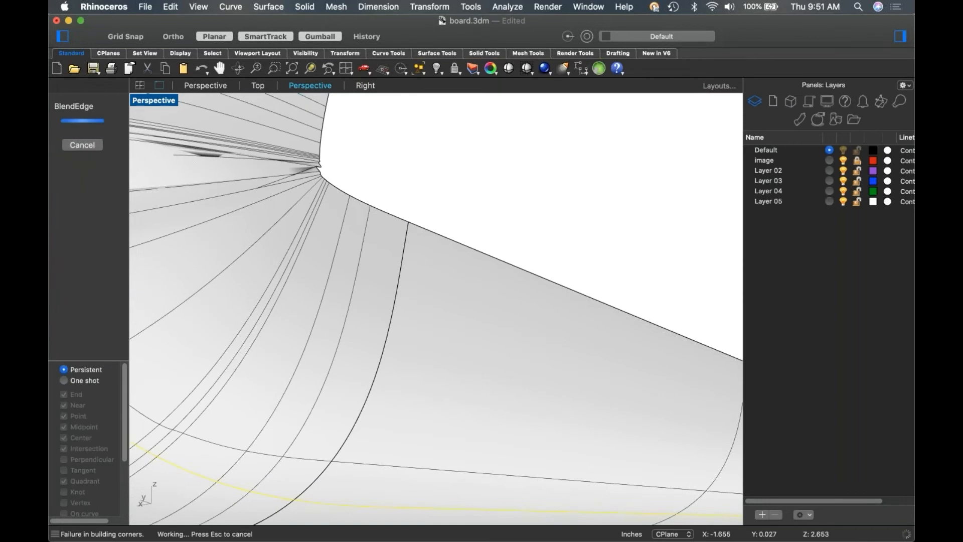
scroll(368, 261, "down", 15)
right_click_drag(396, 379, 548, 189)
scroll(416, 326, "up", 8)
scroll(417, 329, "down", 10)
scroll(548, 189, "up", 5)
scroll(549, 189, "down", 5)
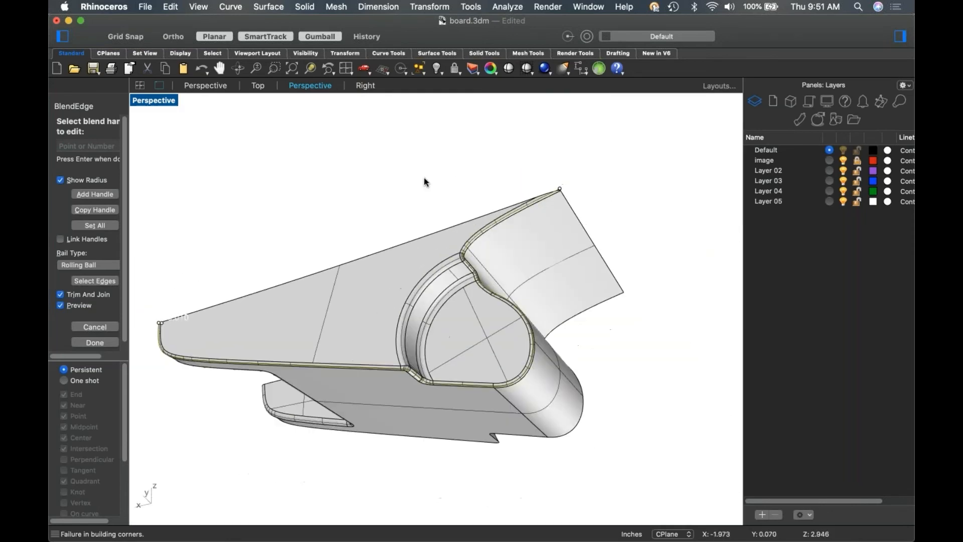
key("Return")
Blend the chained outline edges of the arm's opposite side face with a radius of 0.01.
right_click_drag(632, 351, 533, 302)
right_click(533, 301)
left_click(600, 224)
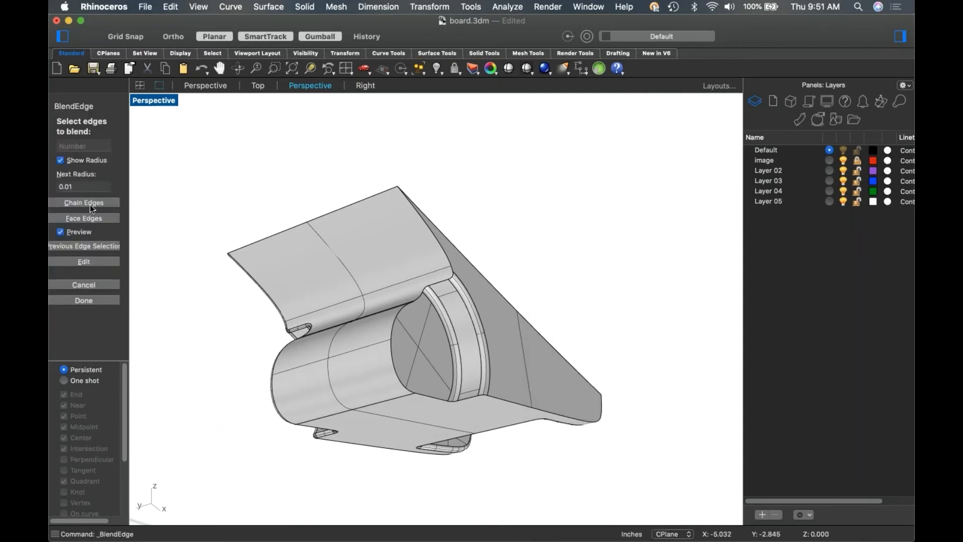
left_click(89, 204)
left_click(435, 234)
key("Return")
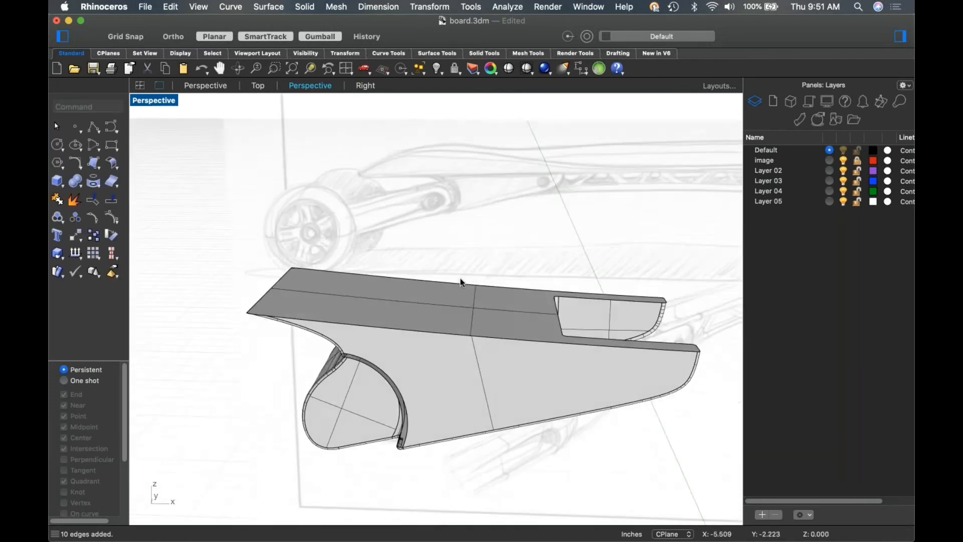
Examine the blended outline and recess edges on the arm's sides for missing or broken surfaces.
scroll(405, 233, "down", 2)
right_click_drag(460, 279, 508, 257, "shift")
scroll(445, 319, "up", 6)
mouse_move(445, 318)
right_mouse_down()
mouse_move(458, 329)
mouse_move(507, 272)
mouse_move(524, 295)
mouse_move(438, 281)
right_mouse_up()
scroll(438, 281, "up", 4)
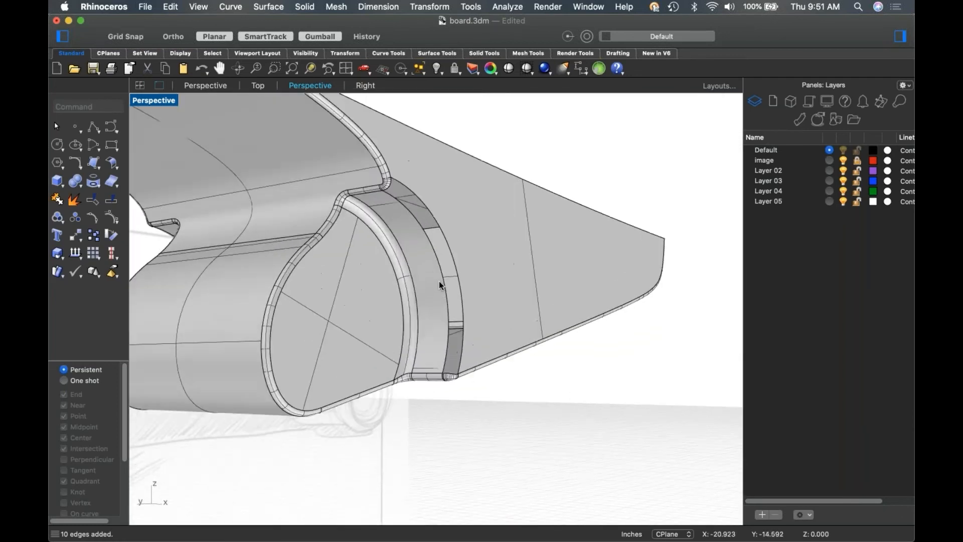
scroll(441, 278, "down", 1)
right_click_drag(458, 389, 452, 348)
mouse_move(478, 274)
right_mouse_down()
mouse_move(454, 305)
mouse_move(514, 336)
mouse_move(452, 346)
mouse_move(468, 309)
mouse_move(465, 334)
right_mouse_up()
scroll(456, 346, "down", 4)
scroll(468, 310, "down", 3)
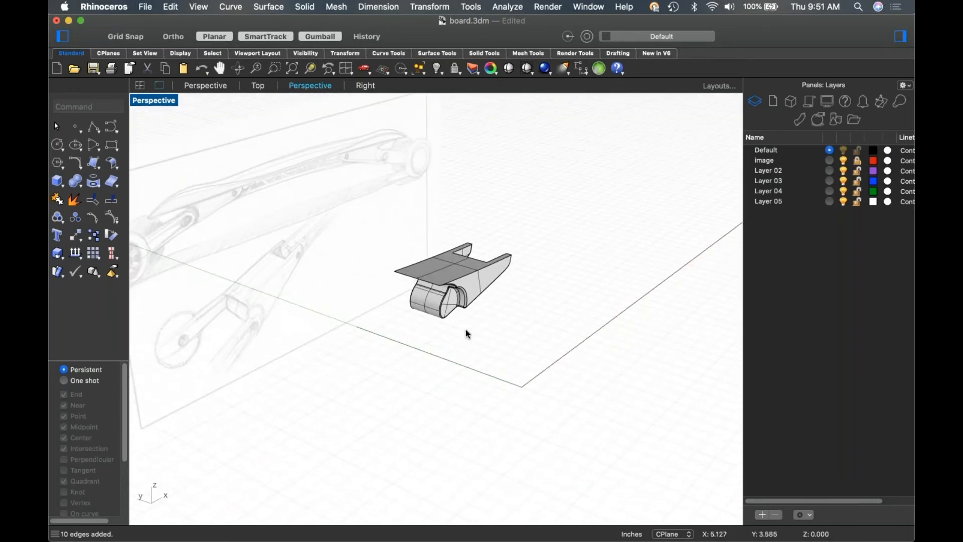
Draw a line from its midpoint at the origin, extending both ways along the X axis past the arm.
left_click(98, 131)
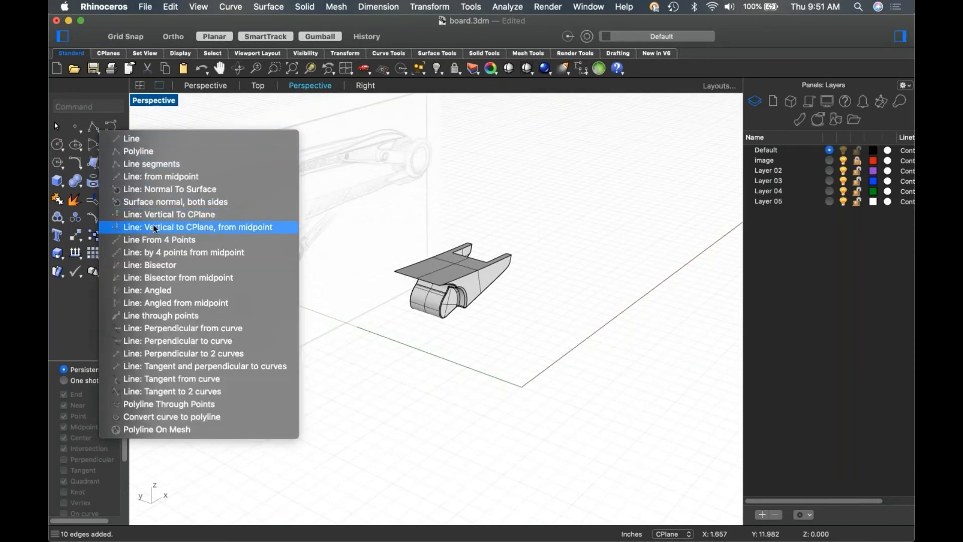
left_click(162, 176)
left_click(522, 387)
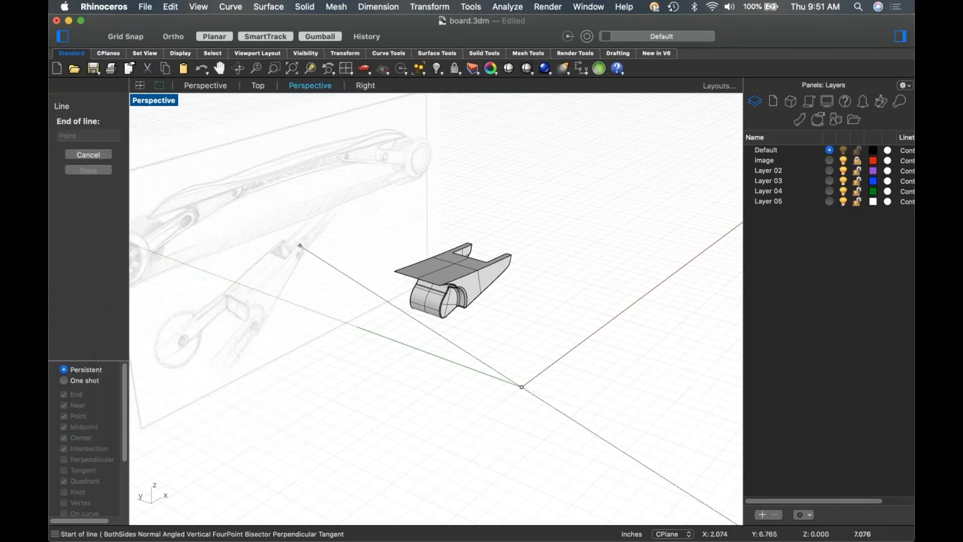
left_click(657, 286)
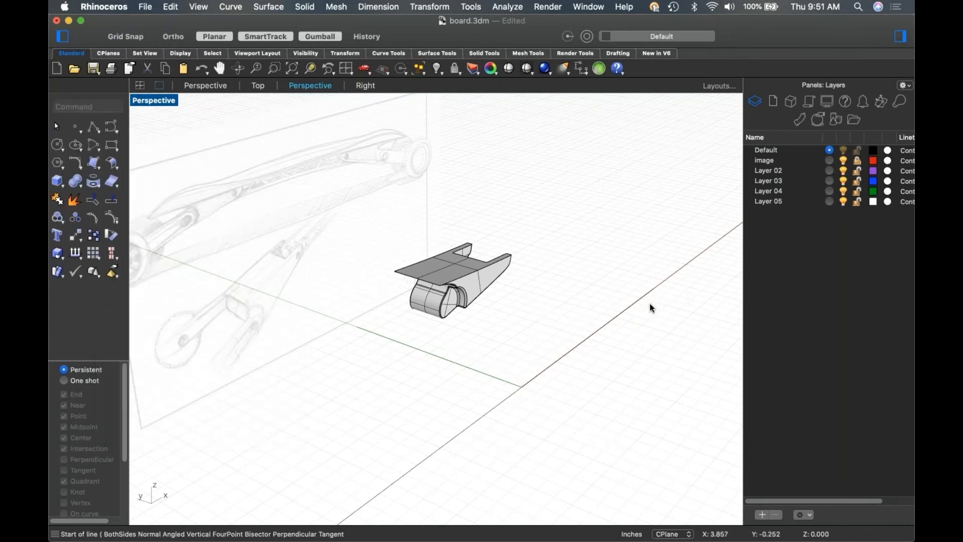
In the Top view, trim away the half of the arm below the X axis, using the centre line as cutter.
right_click_drag(449, 389, 445, 290)
scroll(462, 273, "up", 9)
scroll(499, 316, "up", 4)
scroll(498, 323, "down", 9)
right_click_drag(498, 323, 474, 404)
scroll(475, 406, "down", 6)
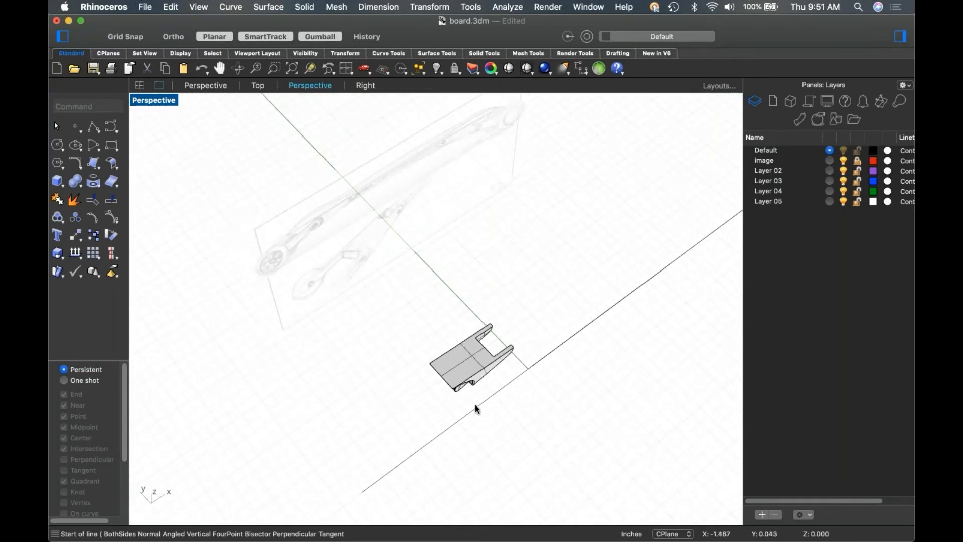
type("top")
key("Return")
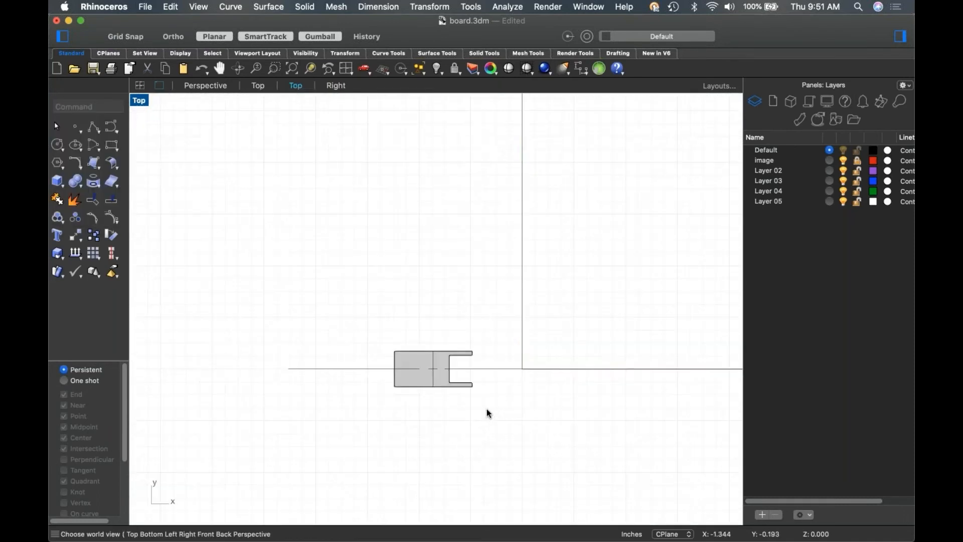
left_click(489, 392)
type("Trim")
key("Return")
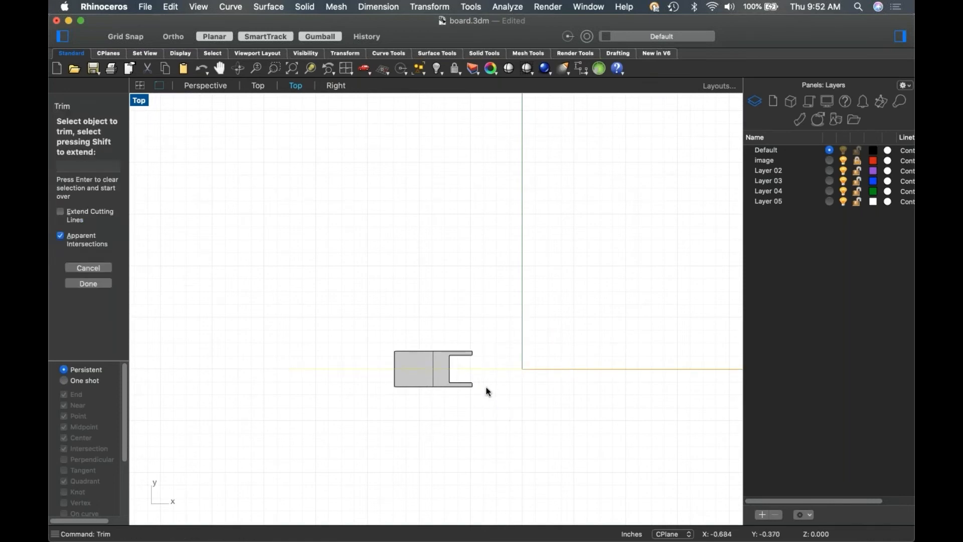
left_click(421, 377)
key("Return")
Mirror a copy of the remaining arm half across the centre line along the X axis.
left_click(428, 367)
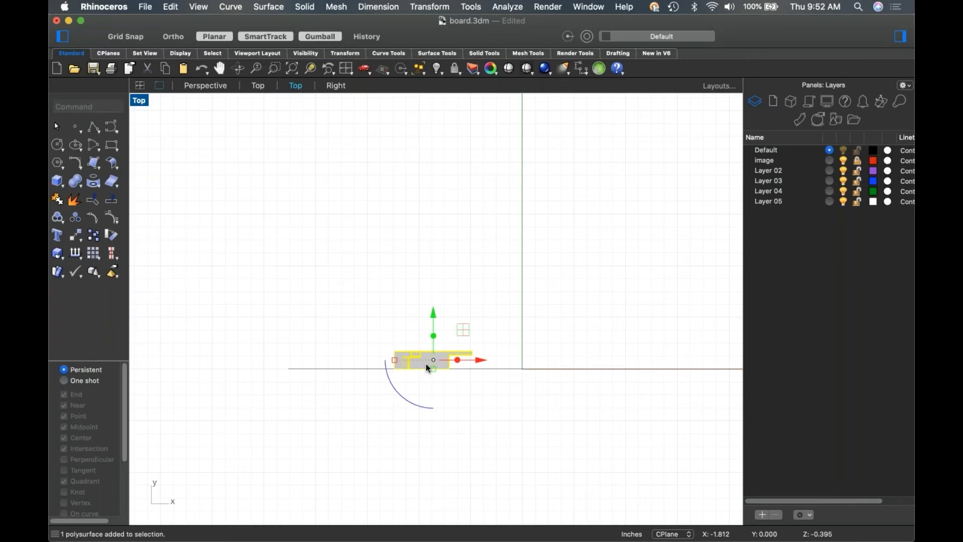
type("mirror")
key("Return")
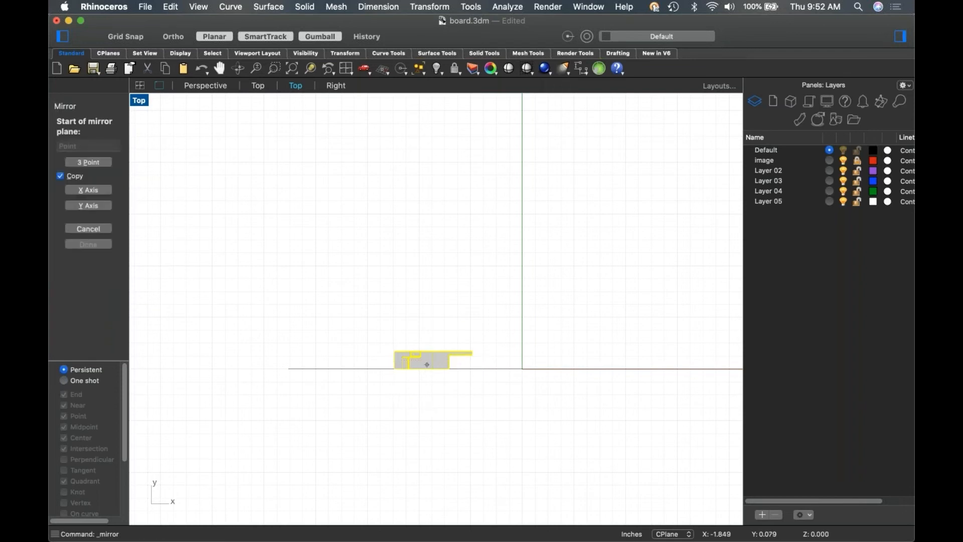
left_click(427, 366)
left_click(435, 380)
Join the two mirrored arm halves into one polysurface.
left_click(436, 381, "shift")
type("join")
key("Return")
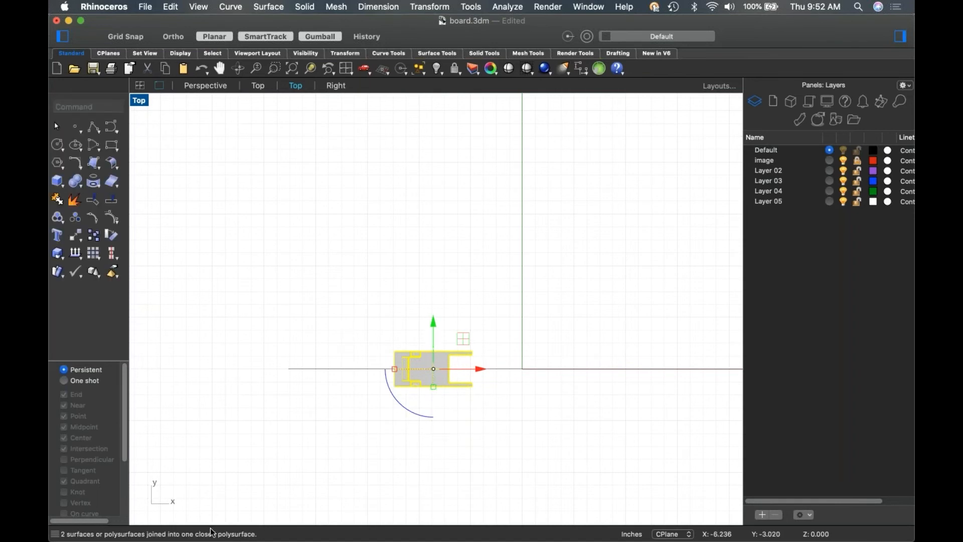
Inspect the joined arm's pivot end and recess edges in the Perspective view.
left_click(353, 383)
type("p")
key("Return")
right_click_drag(351, 382, 403, 374)
scroll(445, 356, "up", 10)
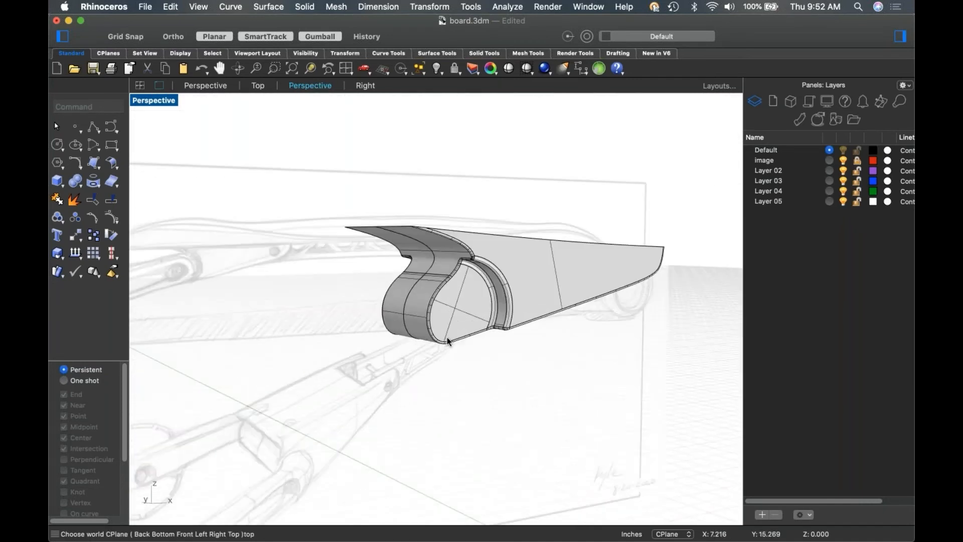
scroll(454, 333, "up", 6)
scroll(464, 331, "down", 3)
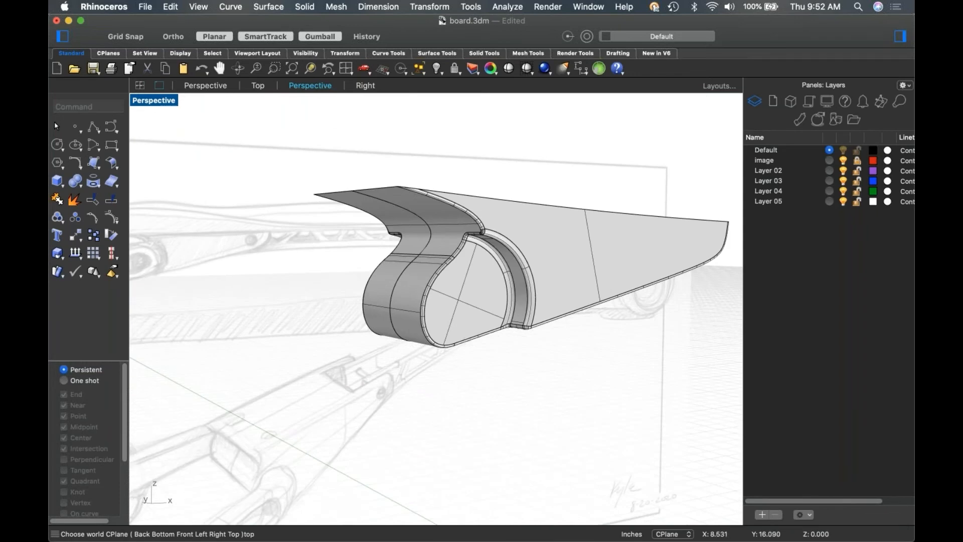
Delete the centre line lying along the X axis.
scroll(420, 317, "down", 8)
scroll(441, 311, "down", 4)
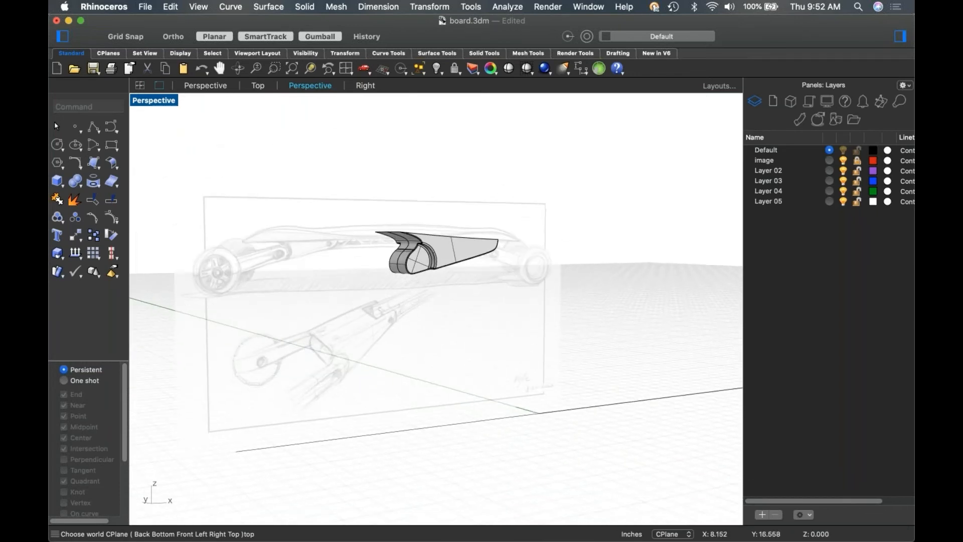
left_click_drag(496, 368, 479, 447)
key("Delete")
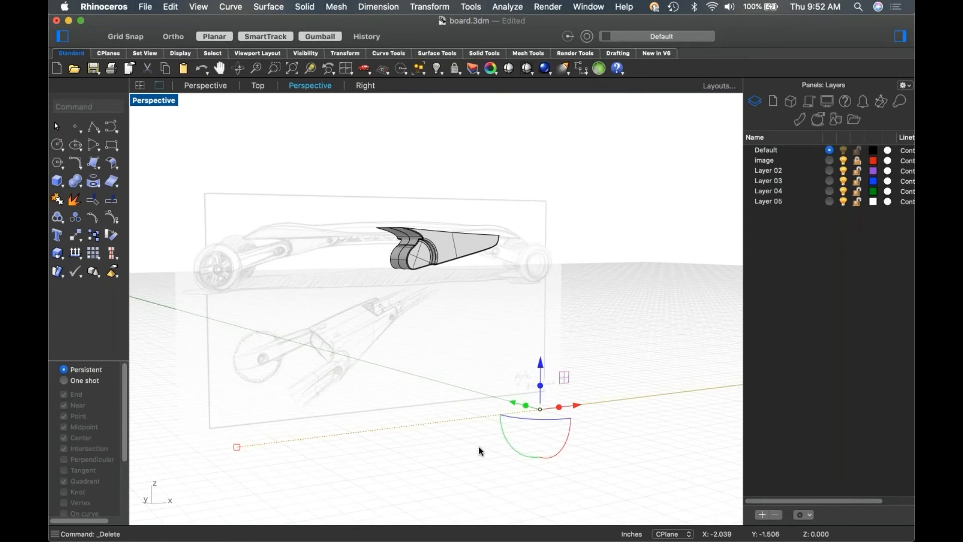
In the Front view, mirror a copy of the arm across the vertical axis through the origin to the board's opposite end.
key("ctrl+F2")
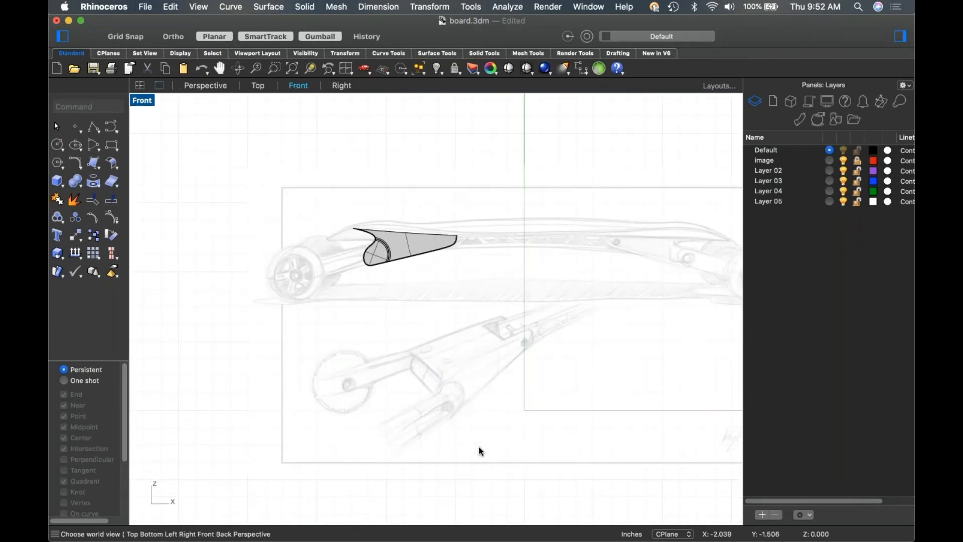
scroll(343, 251, "up", 4)
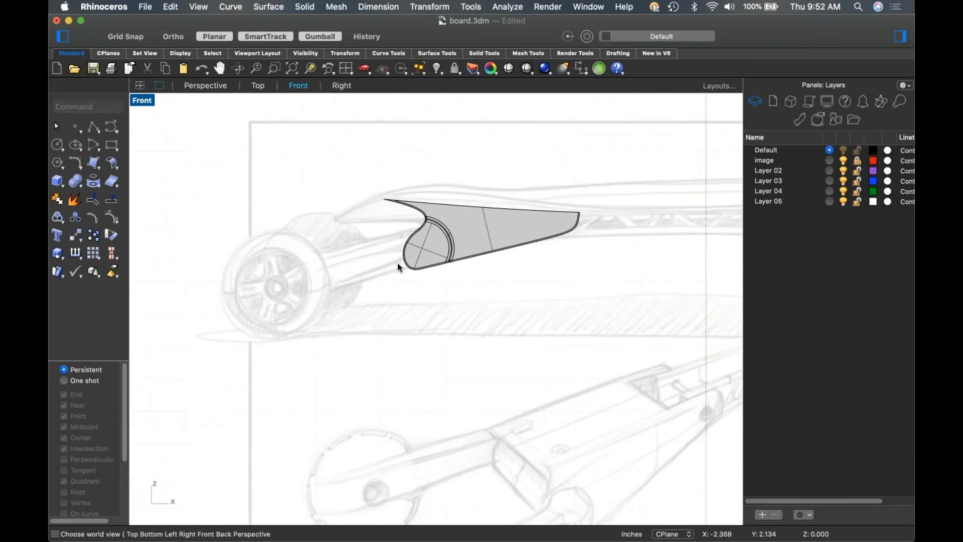
scroll(405, 258, "up", 2)
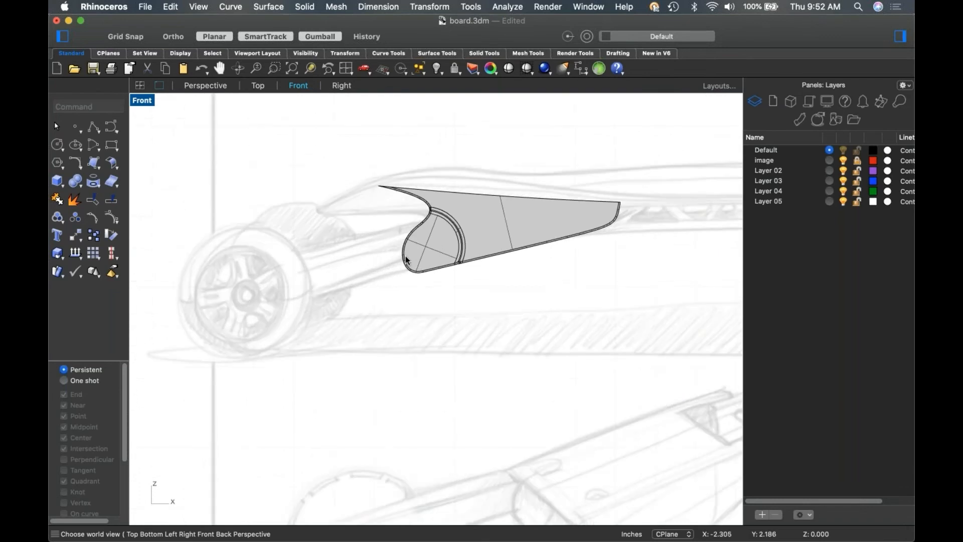
scroll(414, 256, "down", 4)
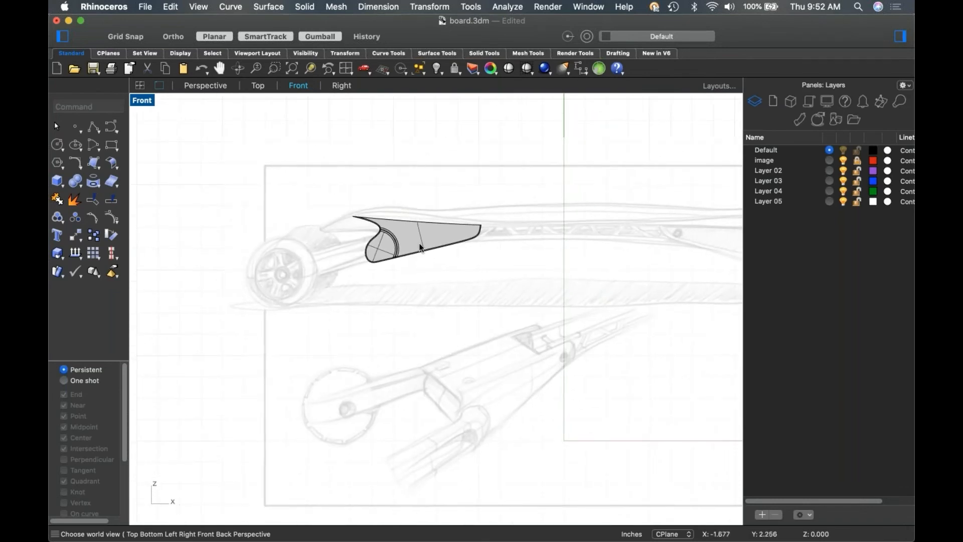
left_click(420, 246)
key("Return")
type("0")
key("Return")
left_click(564, 235)
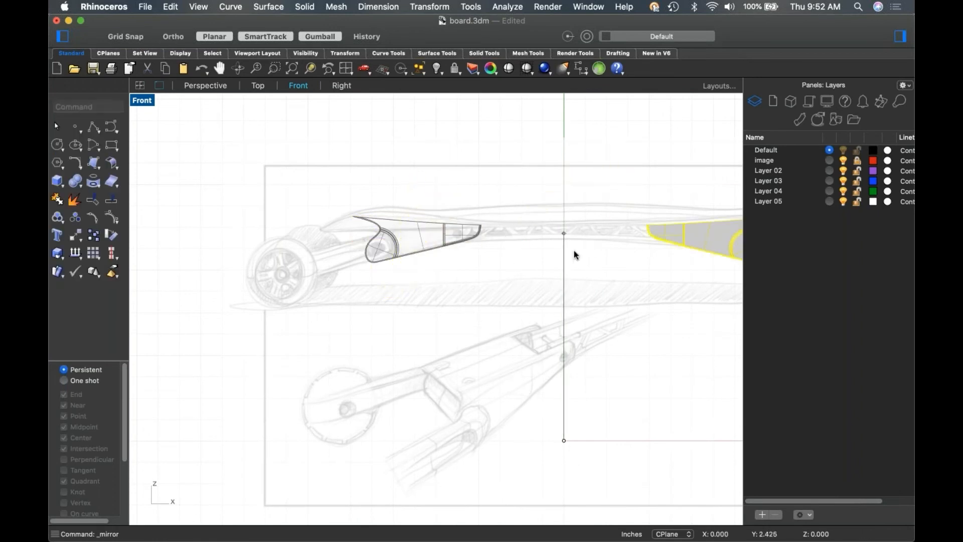
Examine the wheel strut in the reference image's side and angled sketches and compare it with the arm's position.
scroll(496, 275, "up", 3)
scroll(394, 313, "left", 5)
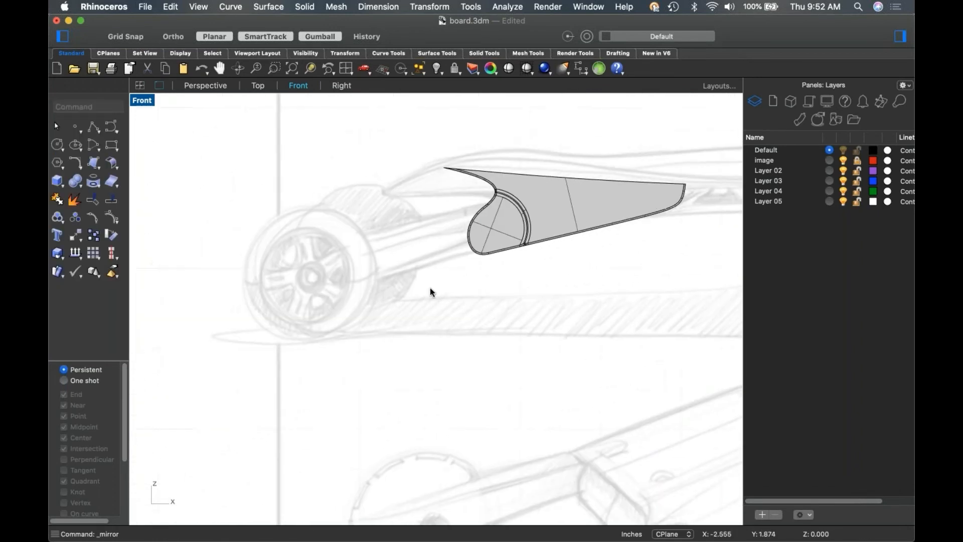
scroll(483, 380, "down", 5)
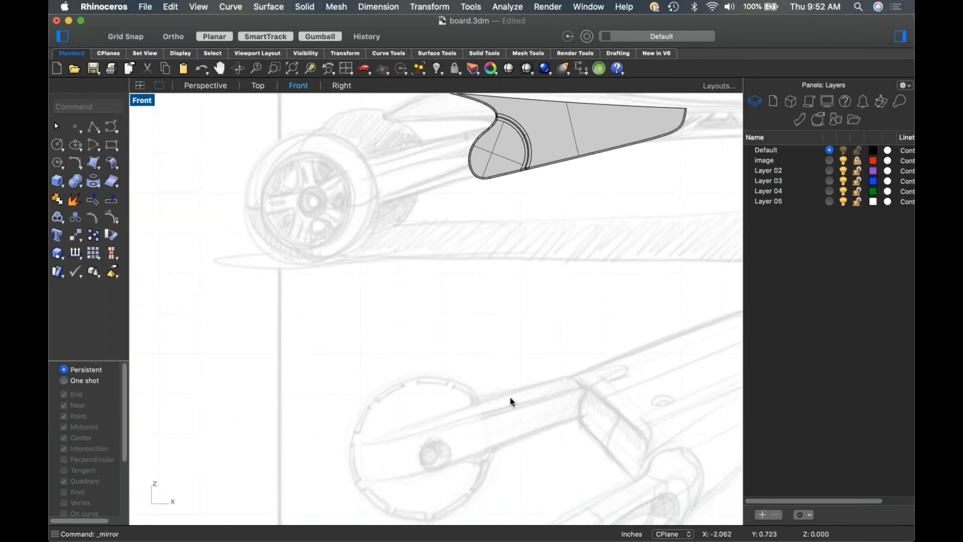
scroll(510, 399, "down", 4)
scroll(486, 321, "up", 5)
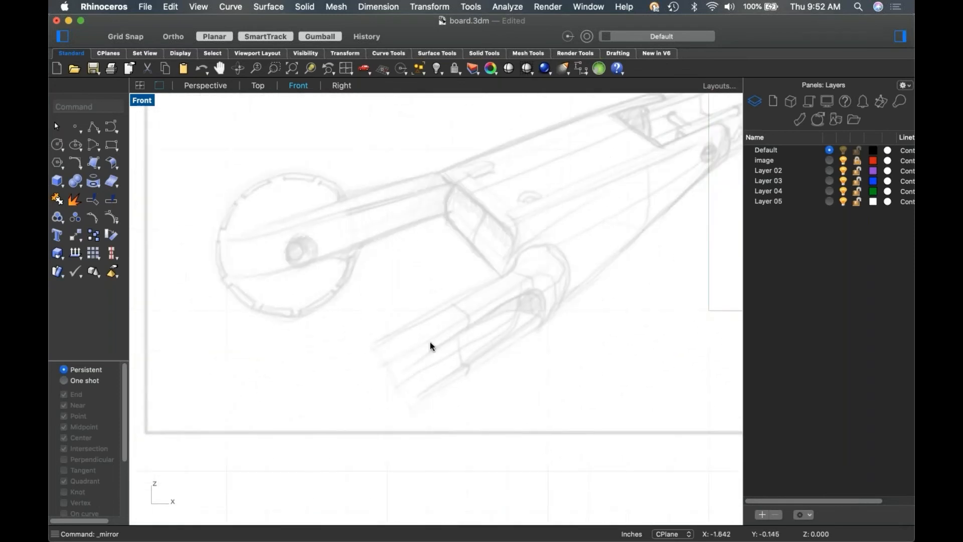
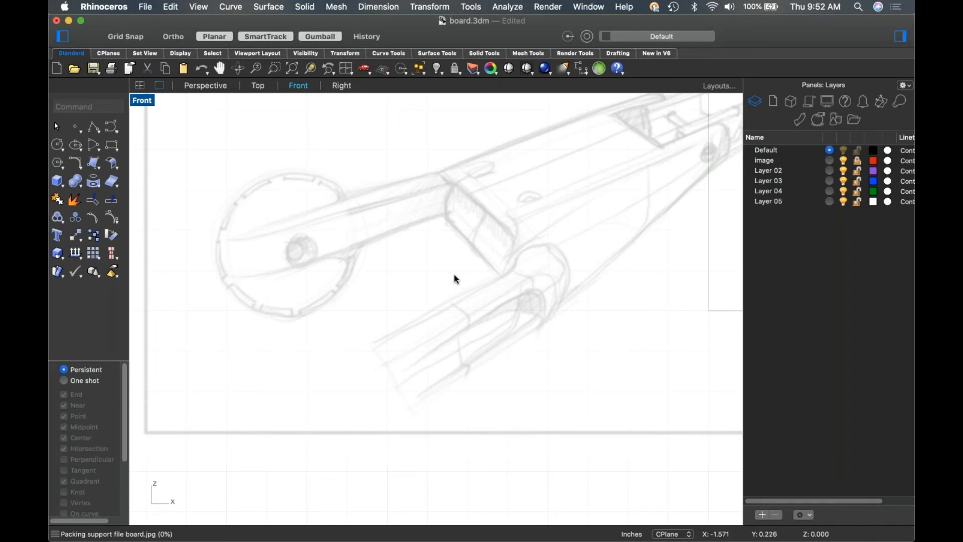
scroll(454, 276, "down", 4)
scroll(436, 266, "up", 1)
right_click_drag(428, 254, 436, 289)
scroll(450, 251, "up", 2)
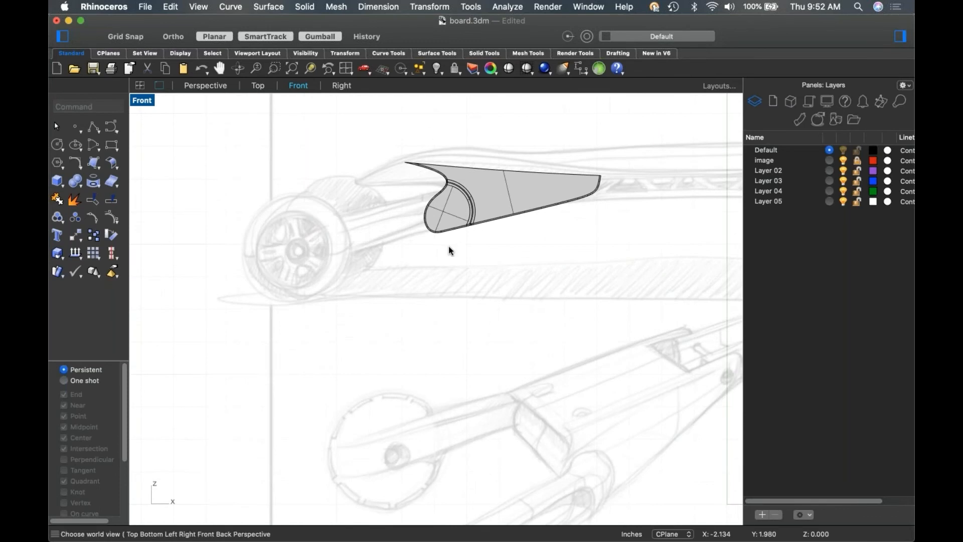
right_click_drag(430, 245, 432, 263)
scroll(404, 266, "up", 4)
right_click_drag(235, 285, 312, 265)
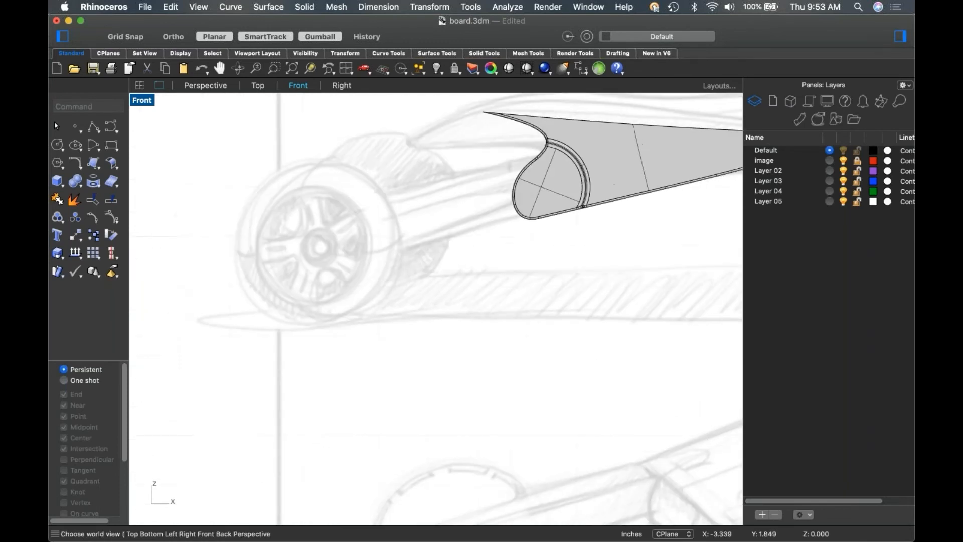
Show all hidden objects and draw a line from the wheel's centre to the centre of the arm's rounded pivot face.
key("alt+super+h")
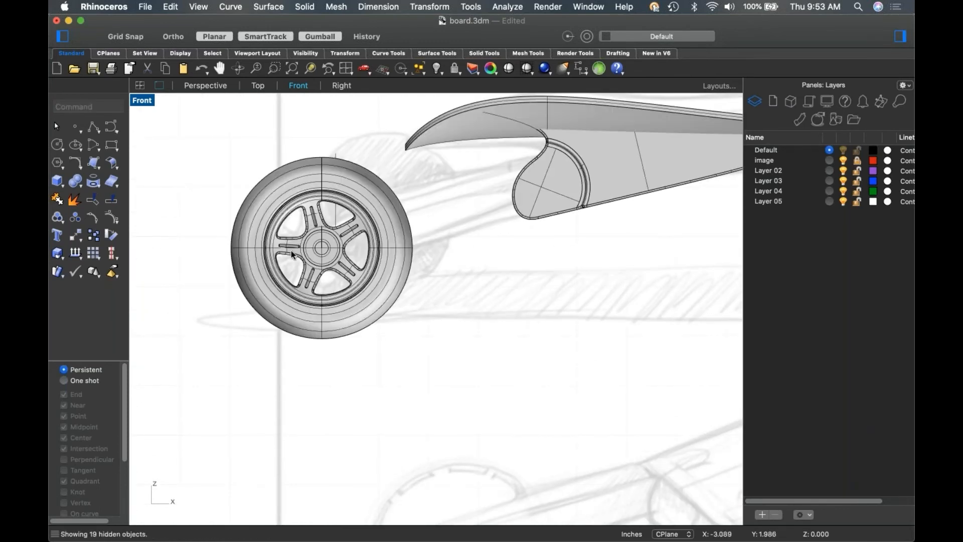
left_click(95, 128)
scroll(291, 266, "up", 12)
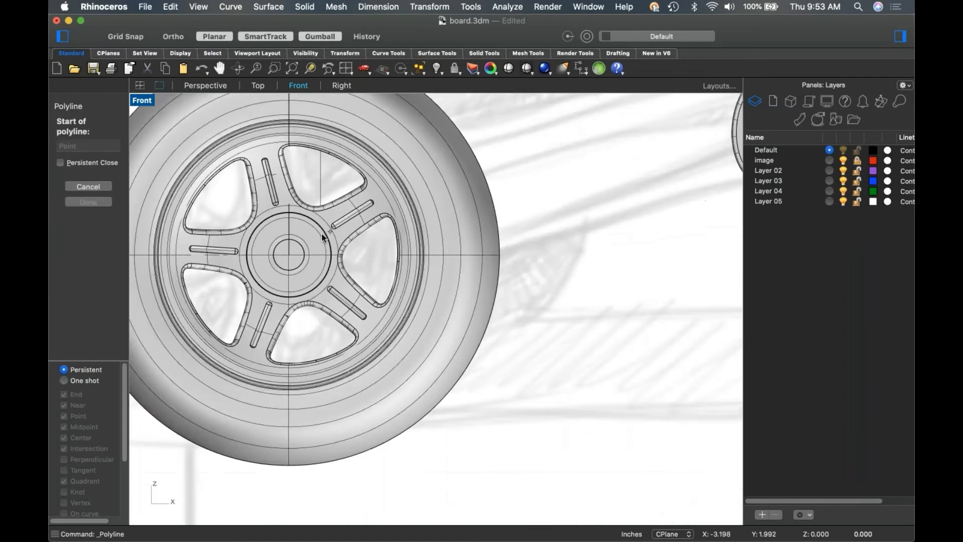
left_click(274, 266)
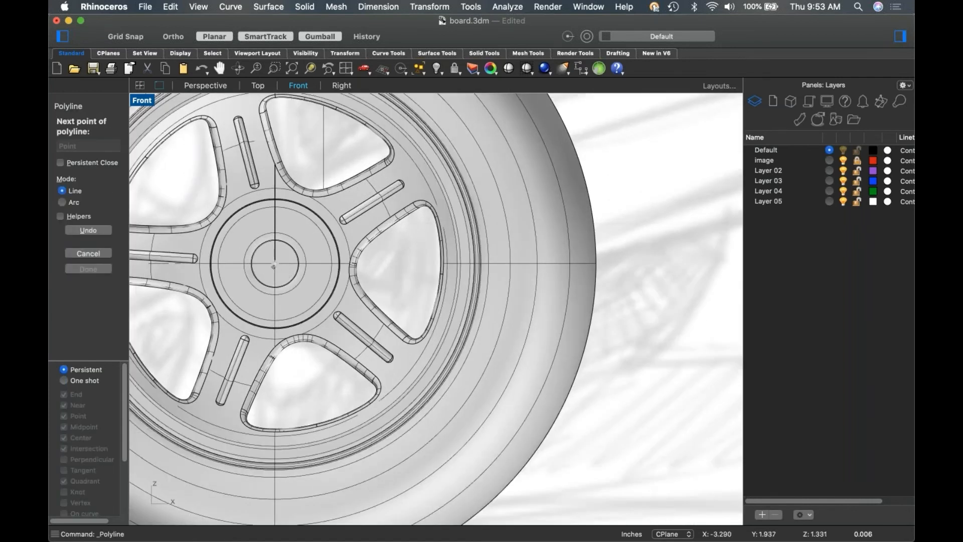
scroll(273, 266, "down", 6)
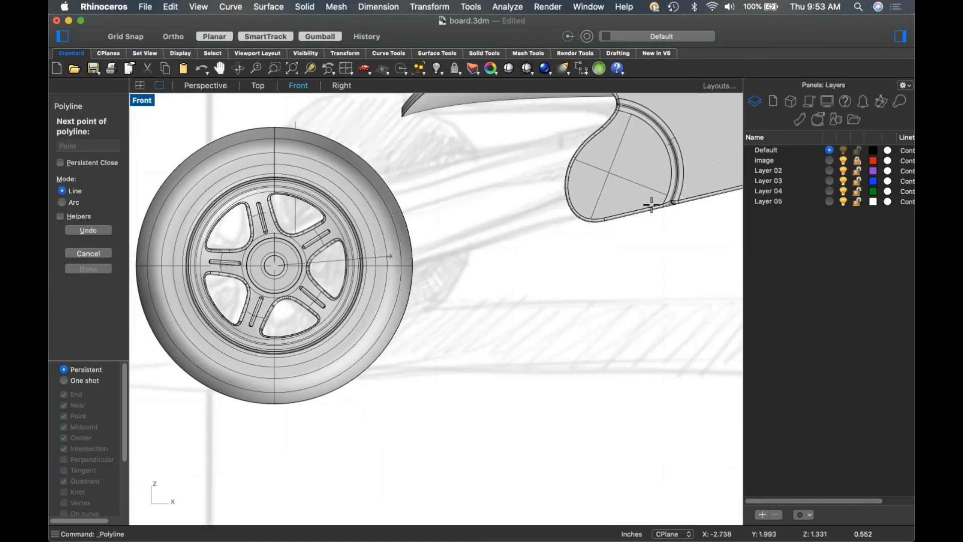
left_click(611, 173)
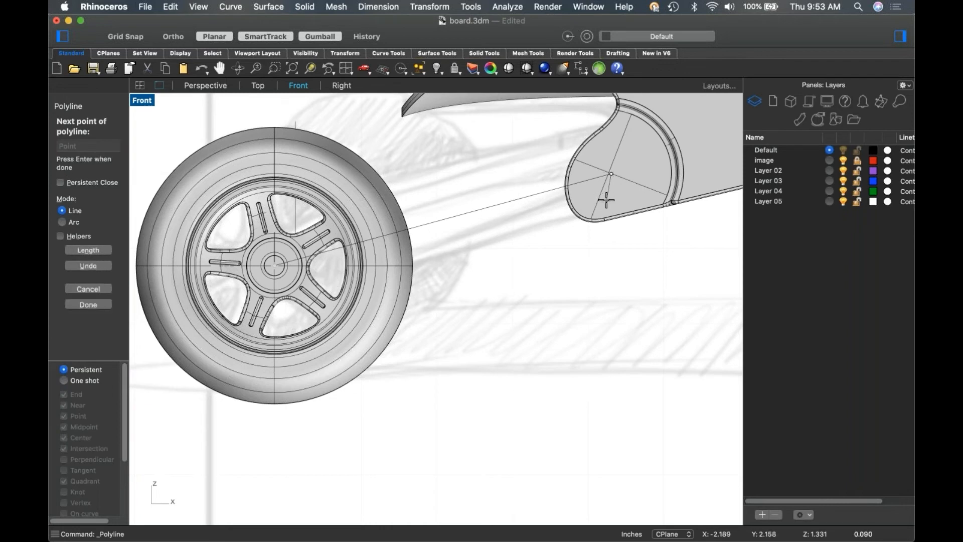
key("Return")
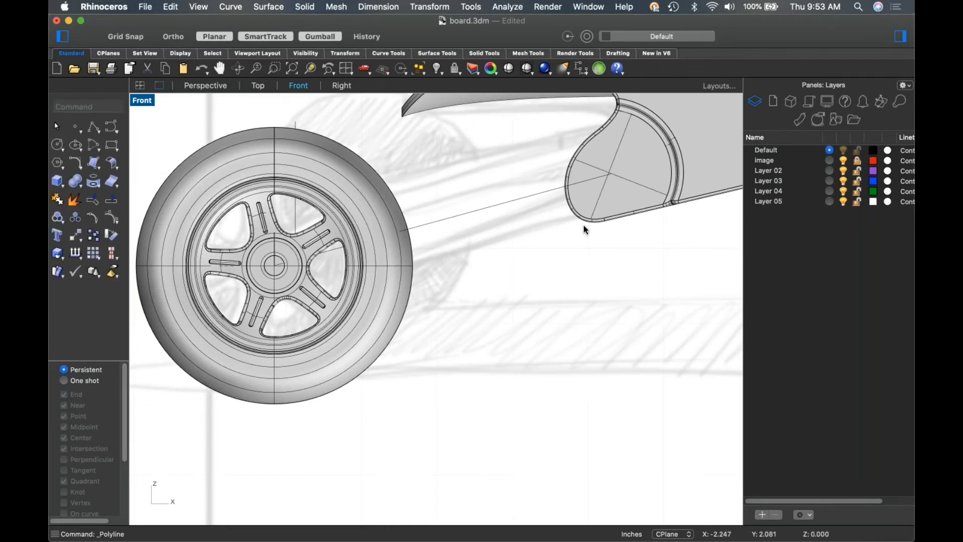
Hide every other object so that only the wheel-to-pivot line remains over the reference sketch.
left_click(547, 191)
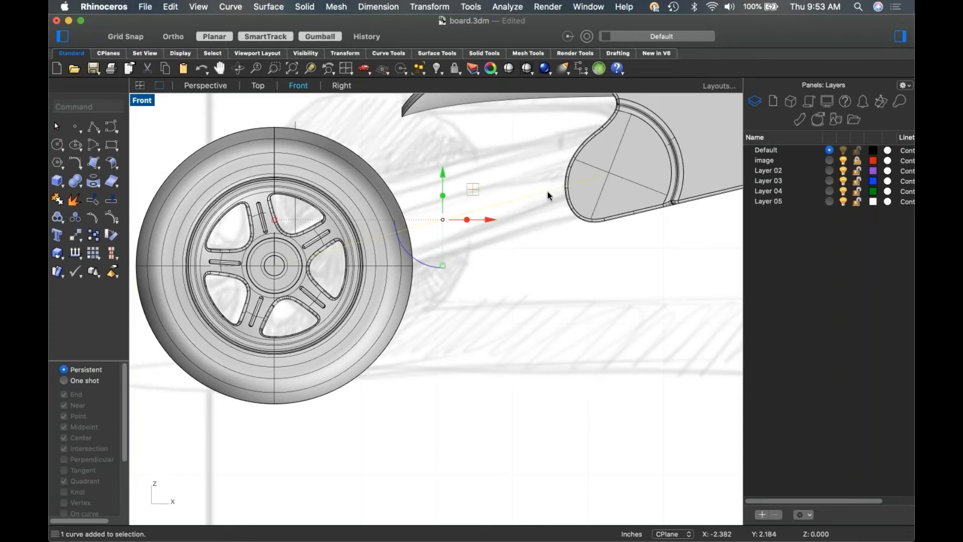
key("Return")
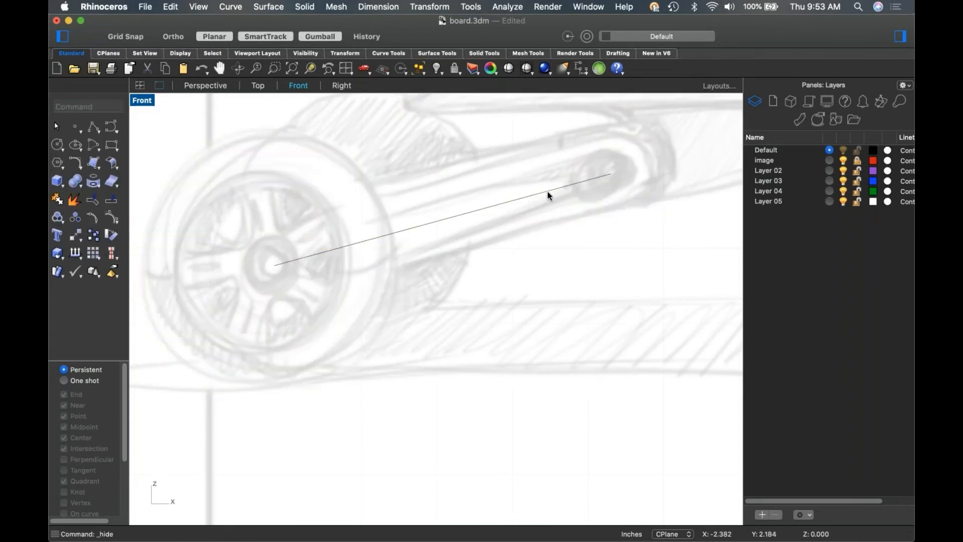
scroll(548, 192, "down", 6)
right_click_drag(555, 203, 528, 232)
scroll(549, 221, "up", 3)
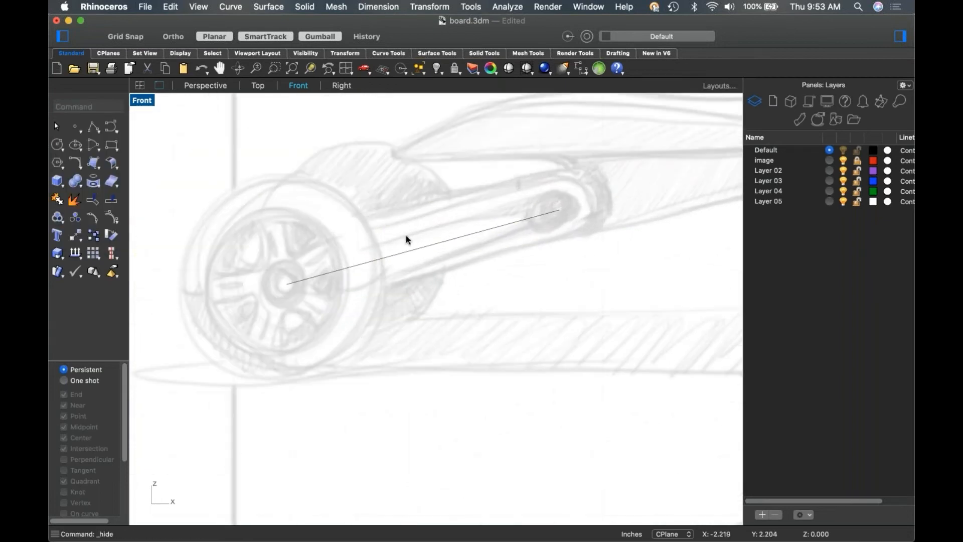
Draw a circle about 0.29 inches in diameter centred on the pivot end of the line.
left_click(59, 146)
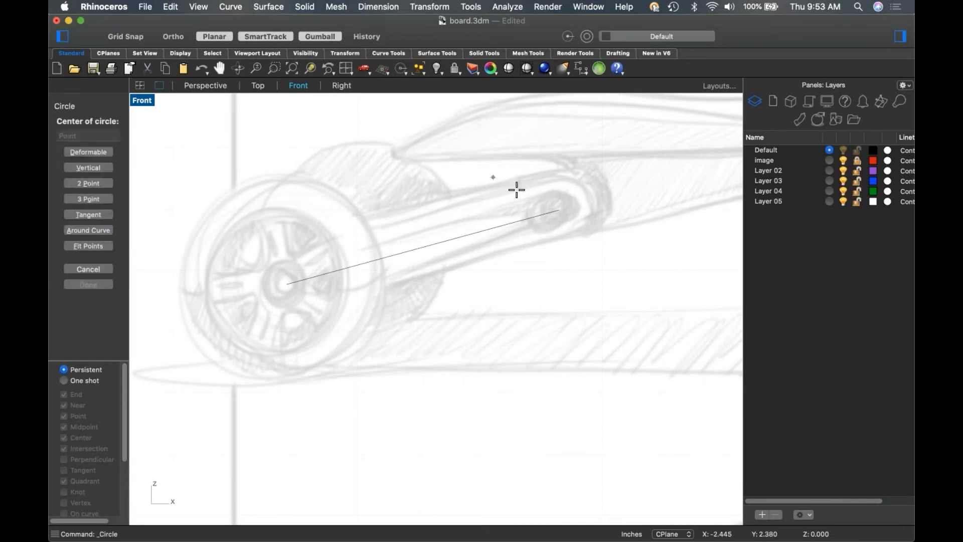
left_click(559, 210)
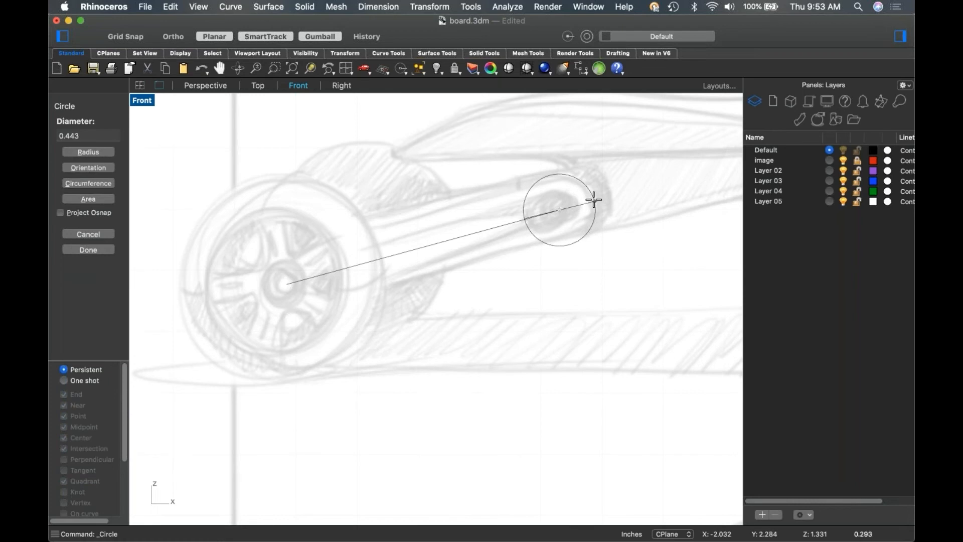
left_click(594, 200)
Draw a larger circle centred on the wheel end of the line, roughly matching the sketched wheel rim.
right_click(504, 218)
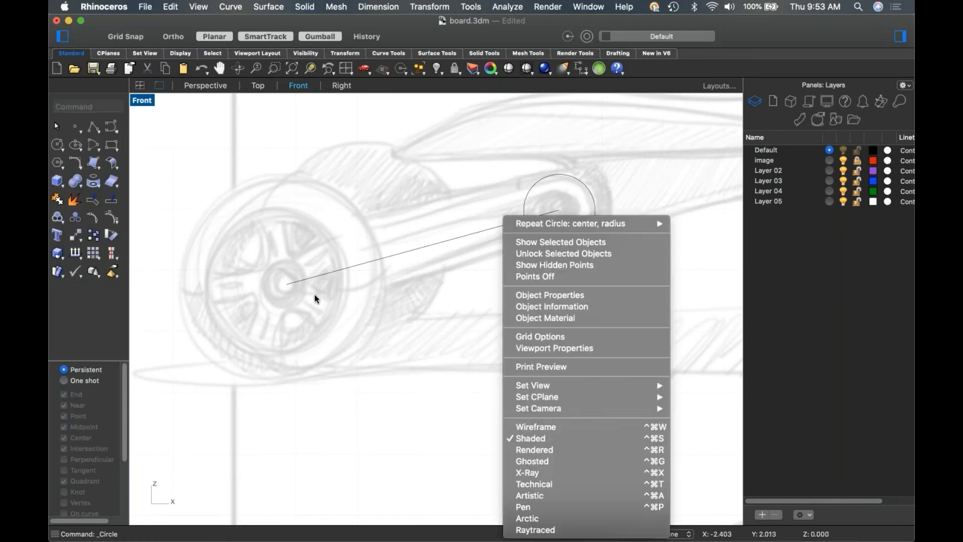
left_click(577, 223)
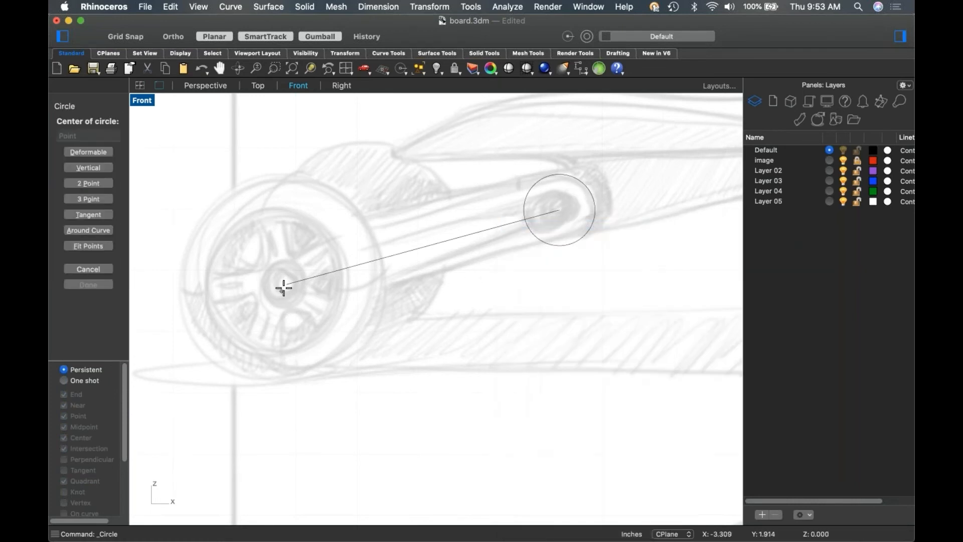
left_click(287, 284)
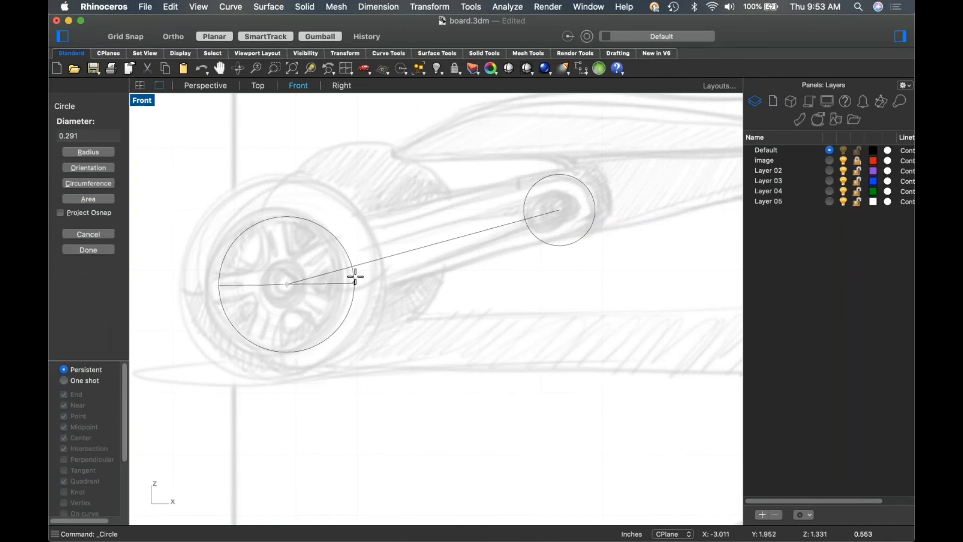
left_click(355, 266)
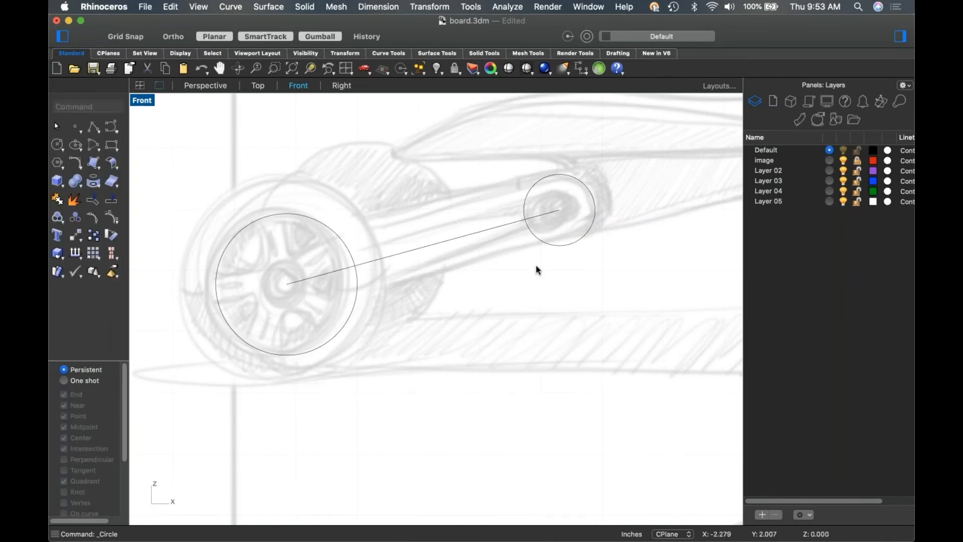
Draw the strut's upper edge as a line from the top of the pivot circle to inside the wheel circle.
left_click(99, 131)
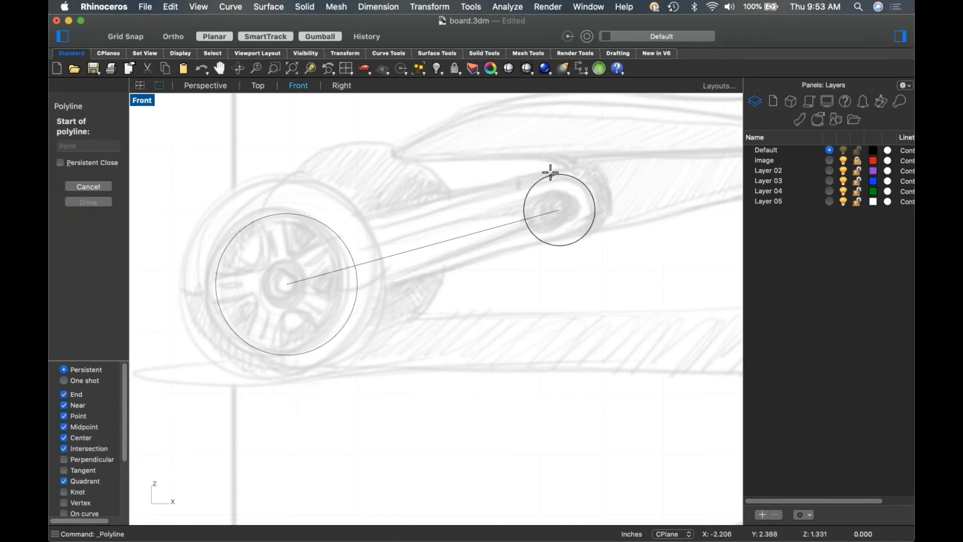
left_click(551, 175)
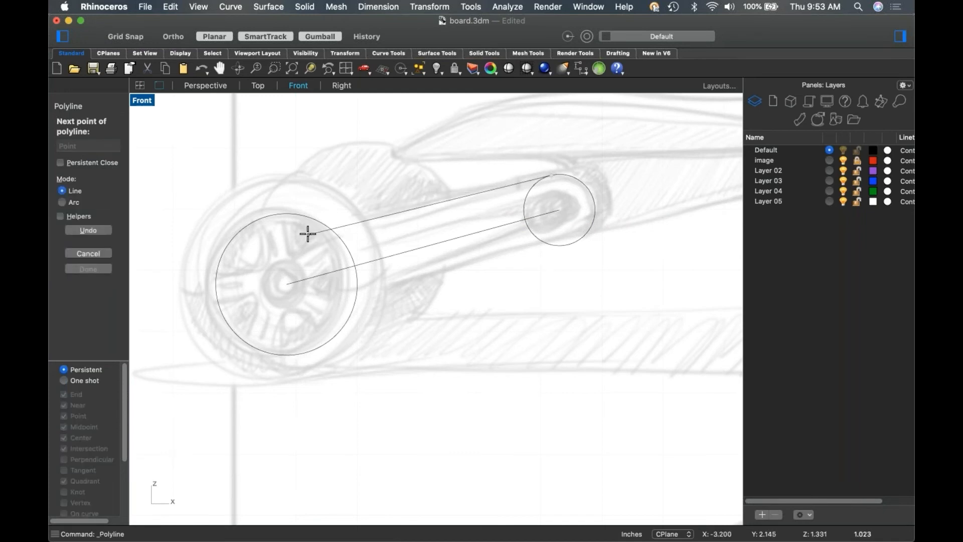
left_click(229, 264)
right_click(229, 264)
Draw the strut's lower edge as a line from the underside of the pivot circle to inside the wheel circle.
right_click(585, 267)
left_click(618, 228)
left_click(570, 243)
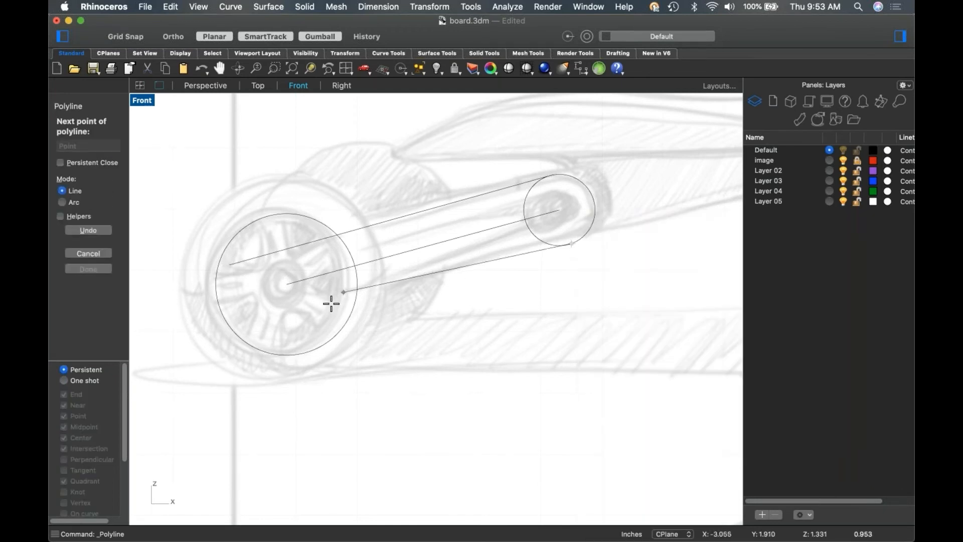
left_click(285, 329)
right_click(285, 329)
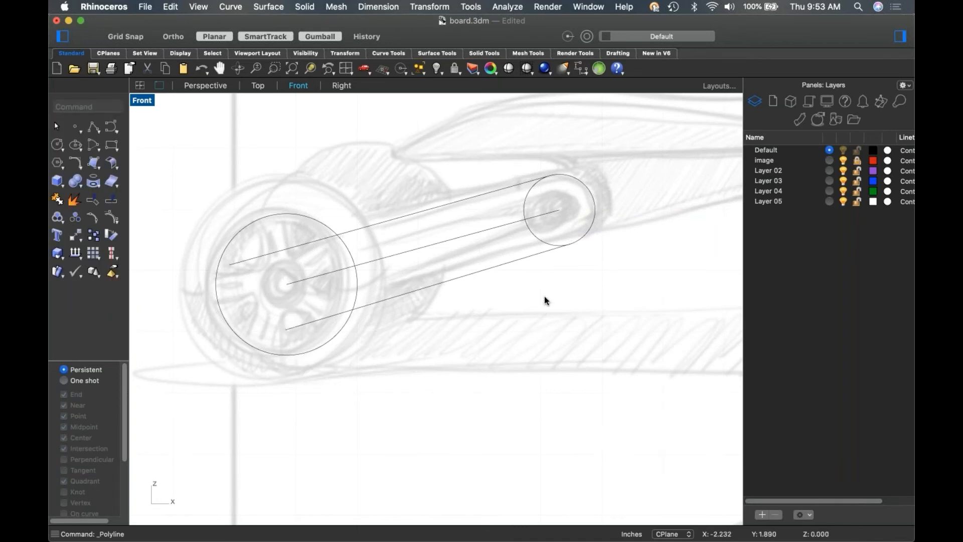
Draw a smaller circle about 0.15 inches in diameter, concentric with the pivot circle at the strut's upper end.
left_click(57, 145)
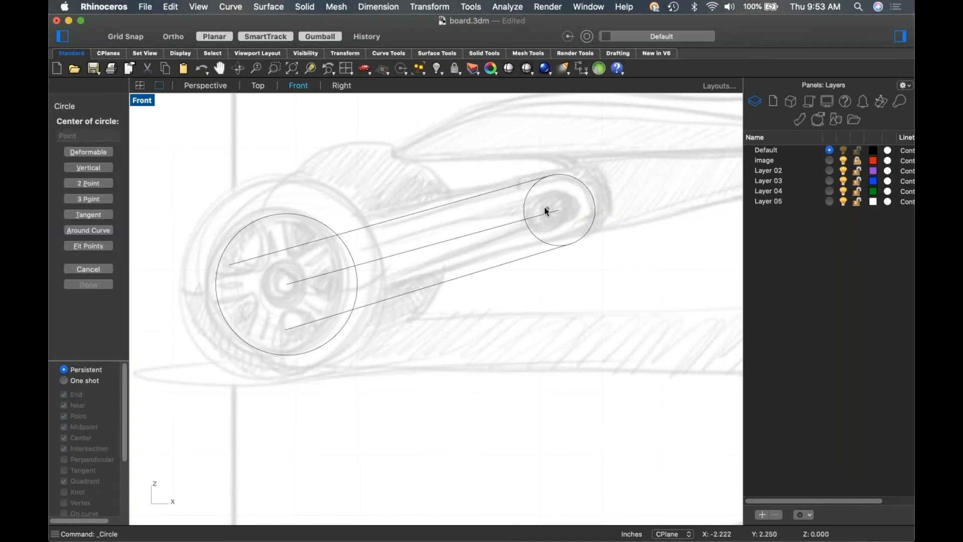
left_click(558, 210)
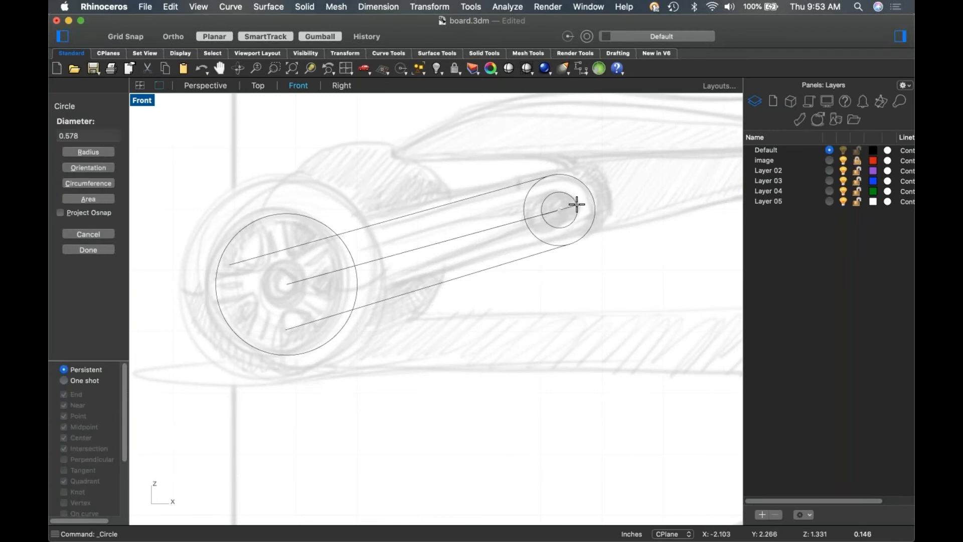
left_click(577, 204)
right_click(566, 215)
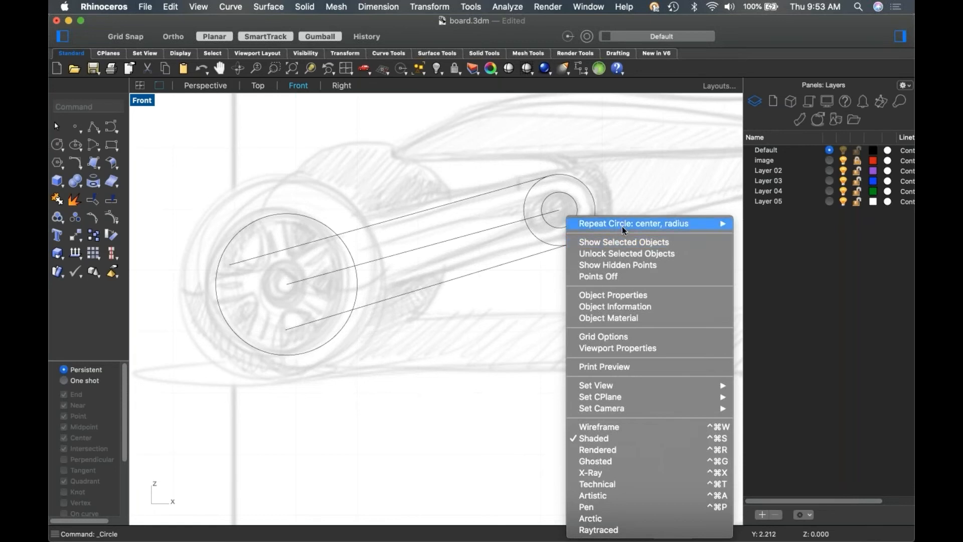
mouse_move(620, 224)
left_click(794, 232)
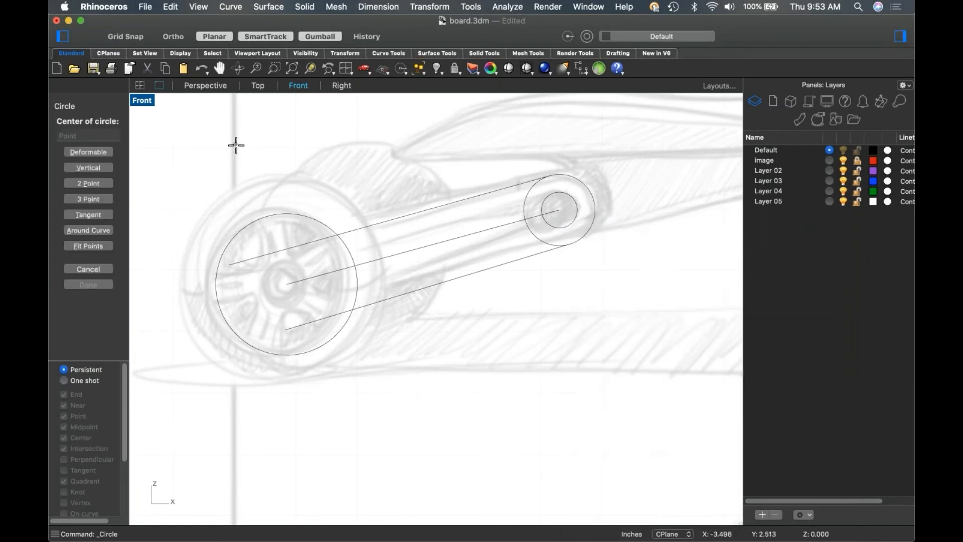
key("Escape")
Draw a line from the top of the small pivot circle to inside the wheel circle, above the strut's centre line.
left_click(93, 126)
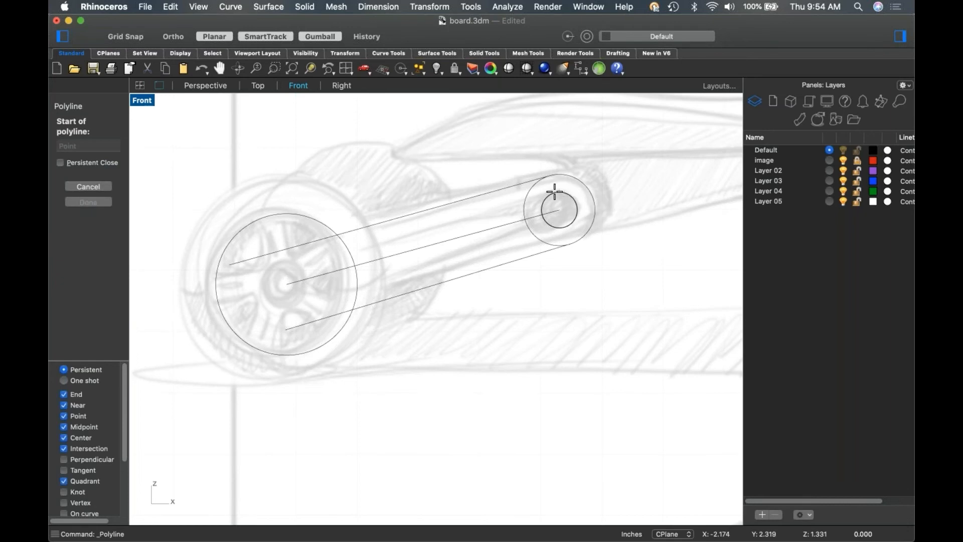
left_click(559, 191)
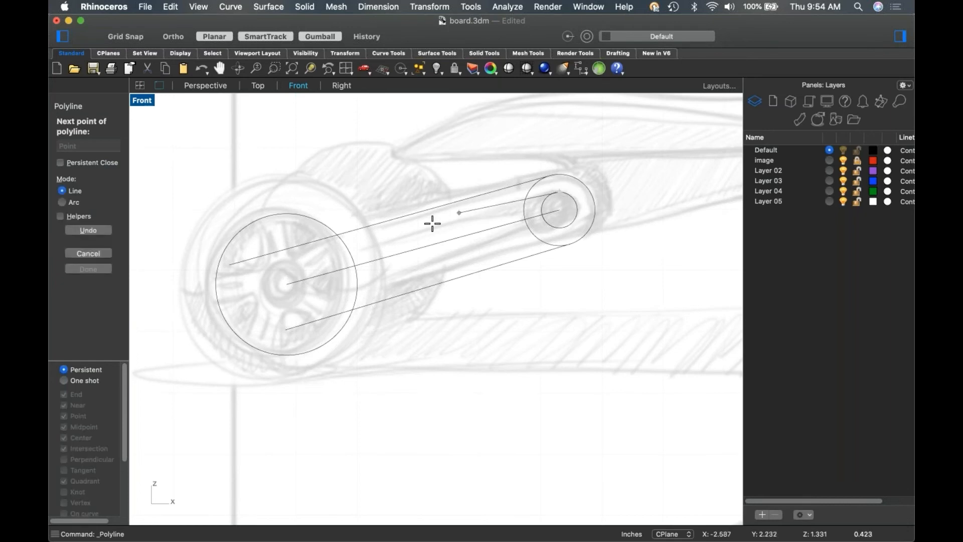
left_click(322, 259)
key("Return")
Draw a line from the underside of the small pivot circle to inside the wheel circle, below the strut's centre line.
right_click(593, 213)
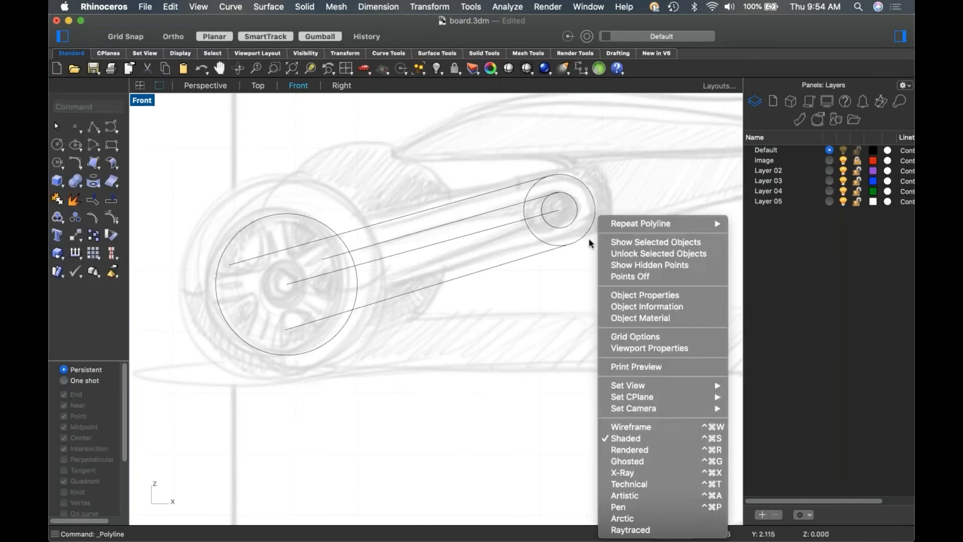
left_click(664, 224)
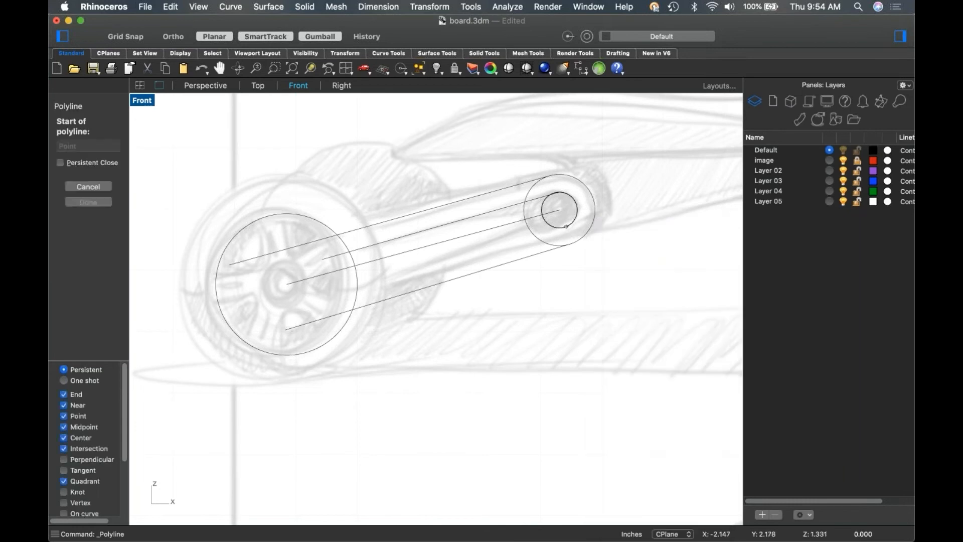
left_click(566, 227)
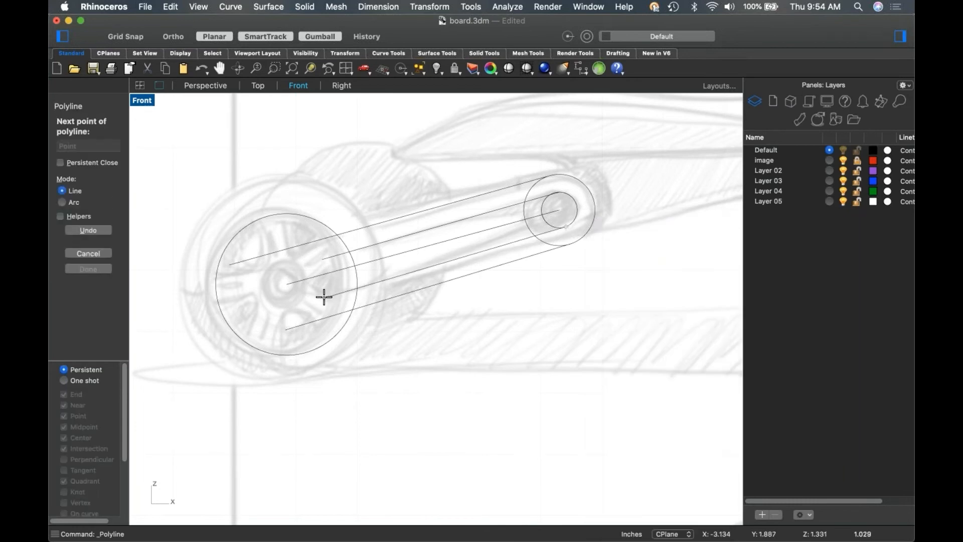
left_click(321, 299)
key("Return")
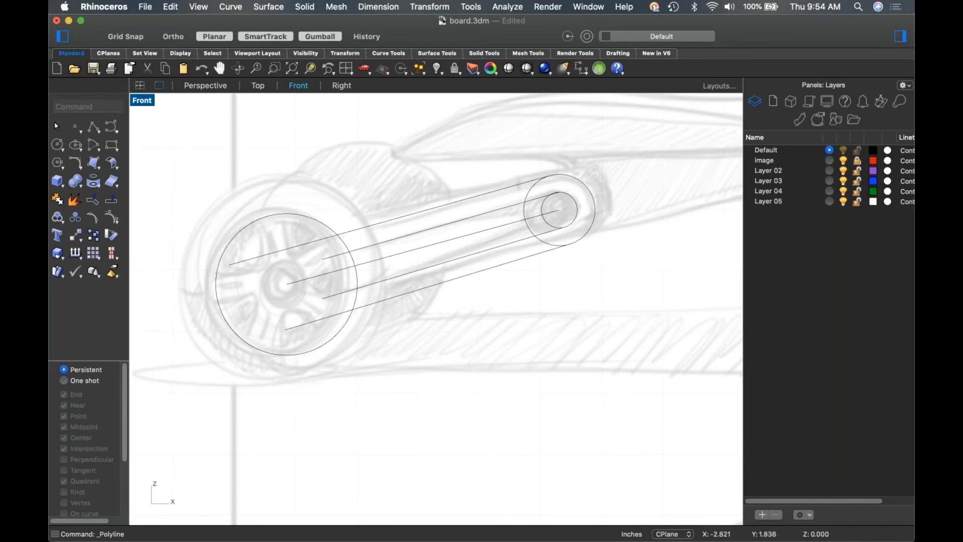
right_click_drag(400, 310, 425, 312)
key("ctrl+super+p")
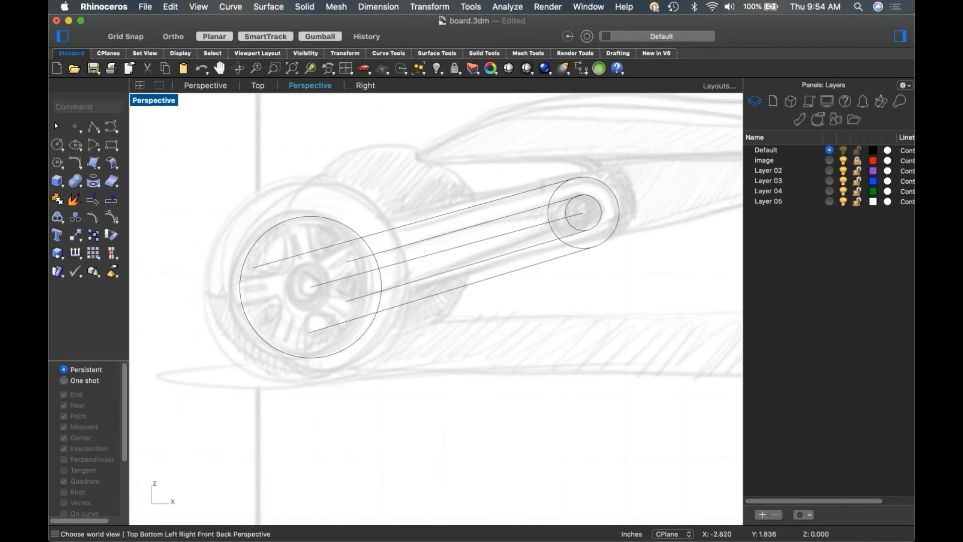
mouse_move(393, 365)
right_mouse_down()
mouse_move(613, 334)
mouse_move(221, 387)
mouse_move(381, 399)
mouse_move(353, 400)
right_mouse_up()
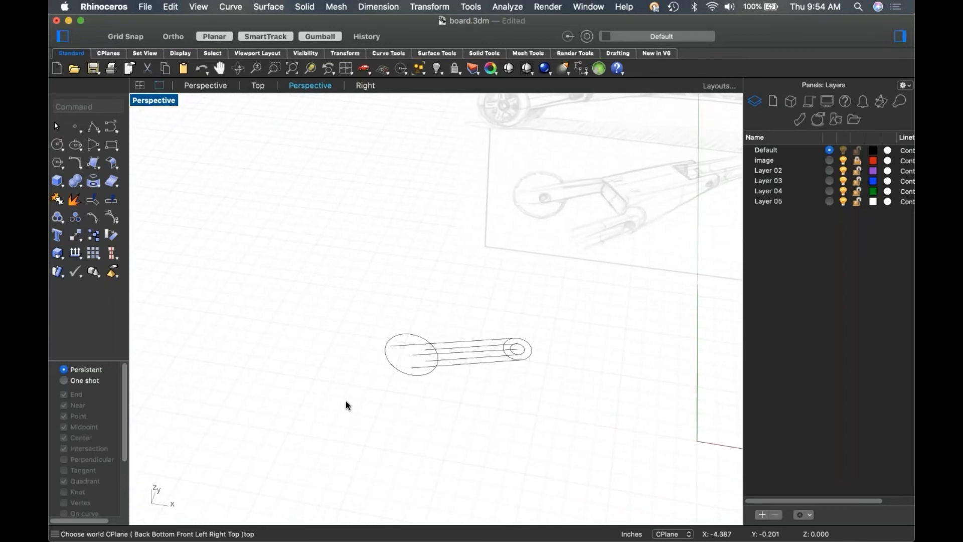
key("ctrl+super+f")
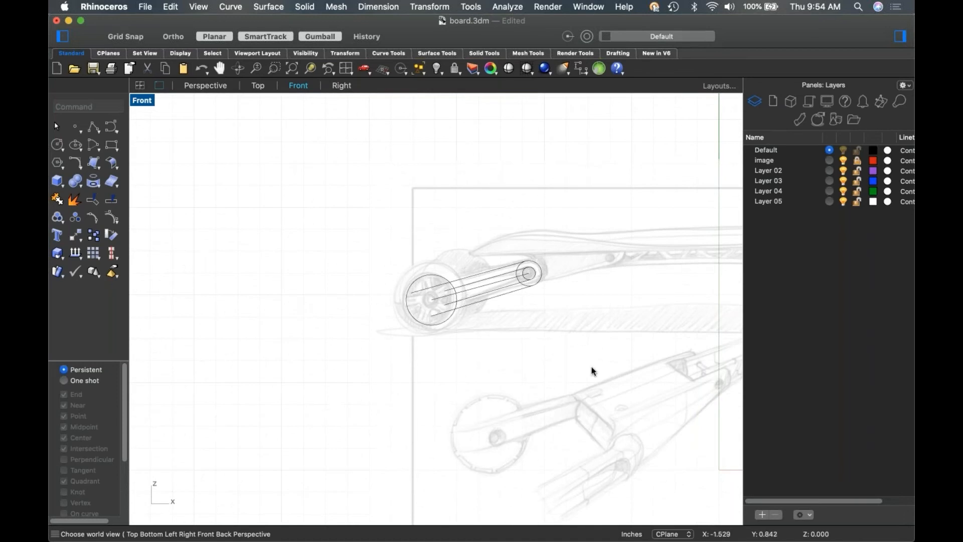
Create a sphere centred on the wheel centre, with about twice the radius of the wheel circle.
right_click_drag(427, 379, 415, 338)
scroll(415, 338, "up", 5)
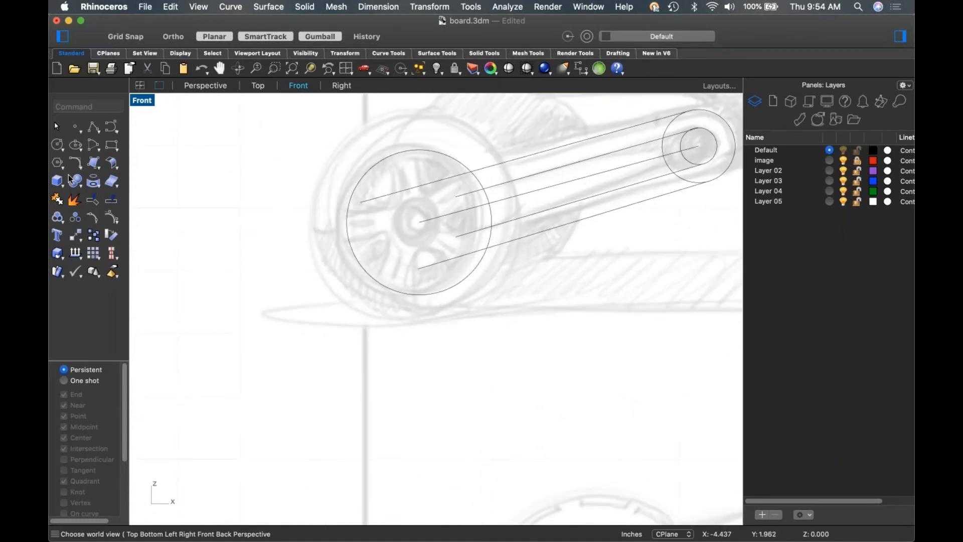
left_click(61, 190)
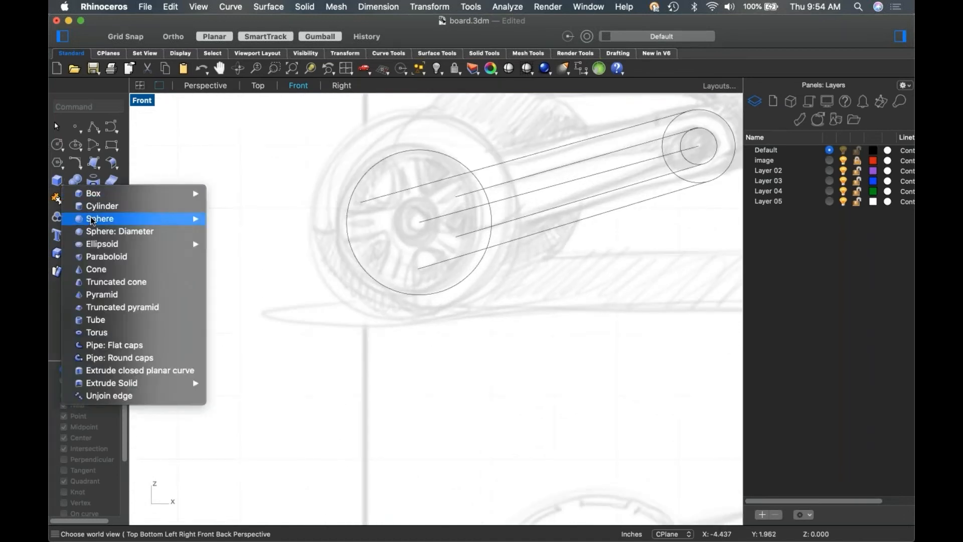
mouse_move(93, 221)
left_click(310, 219)
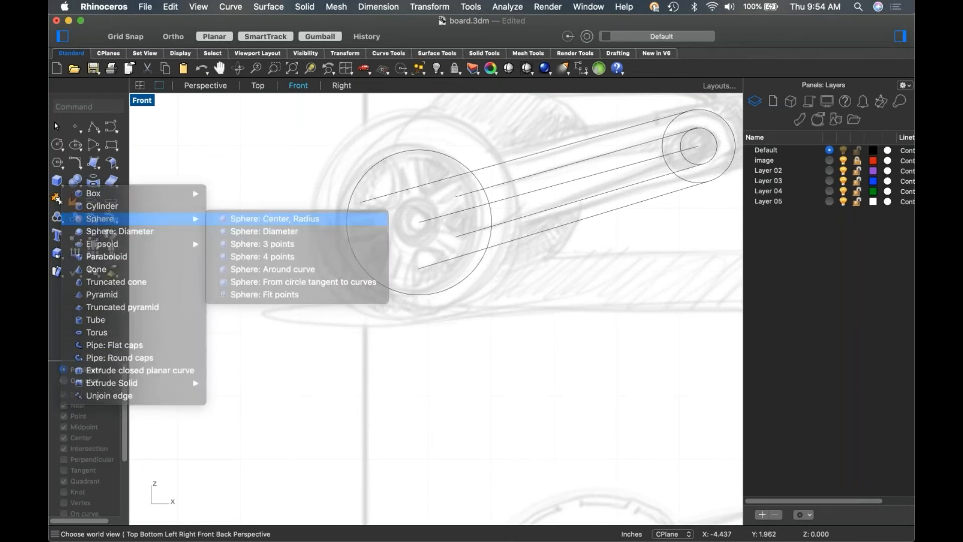
left_click(419, 221)
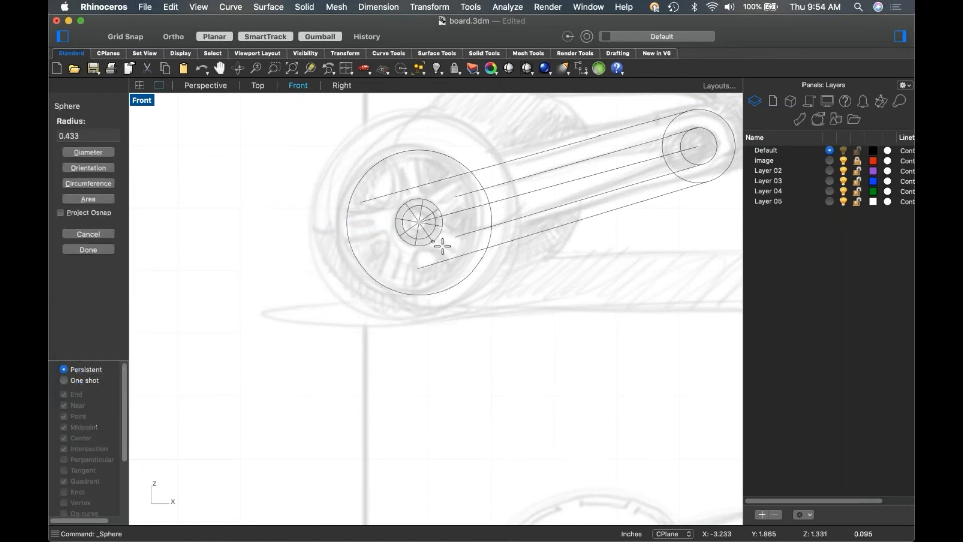
key("shift")
key("shift")
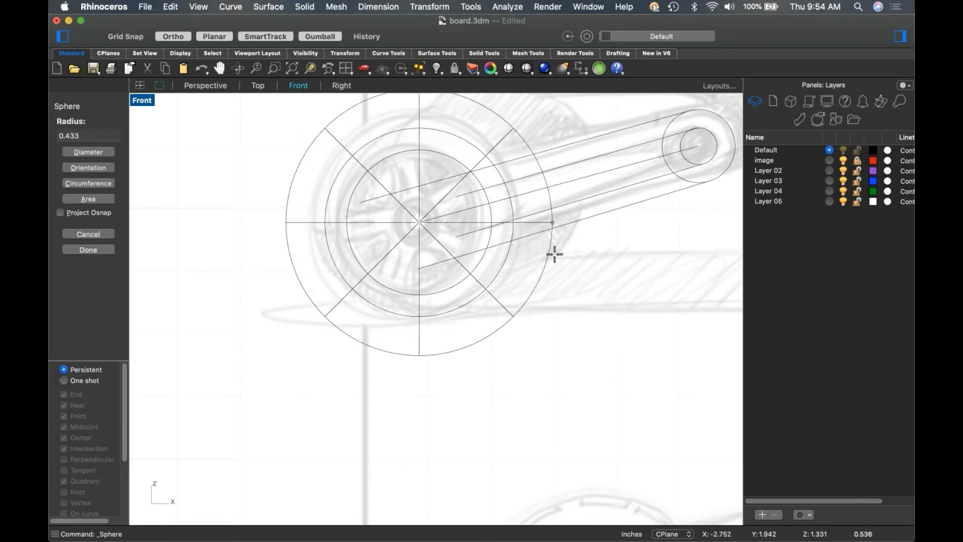
left_click(560, 257)
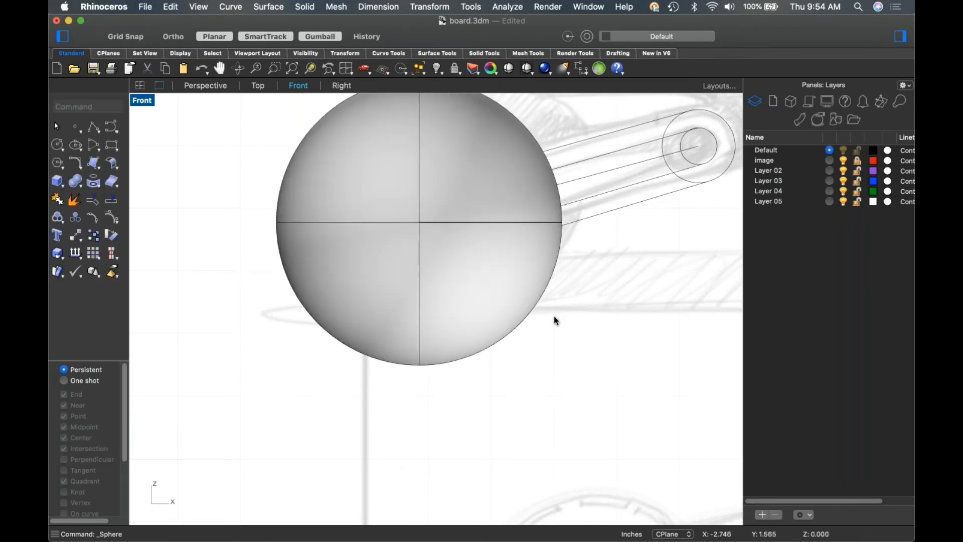
Show the sphere in the Top view with wireframe display.
key("Return")
right_click_drag(440, 451, 443, 344)
middle_click(445, 279)
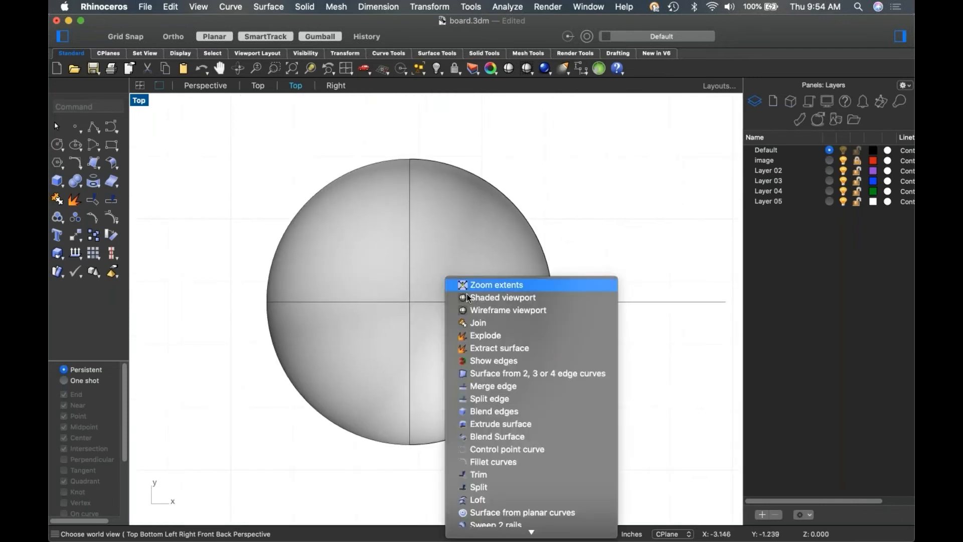
left_click(471, 310)
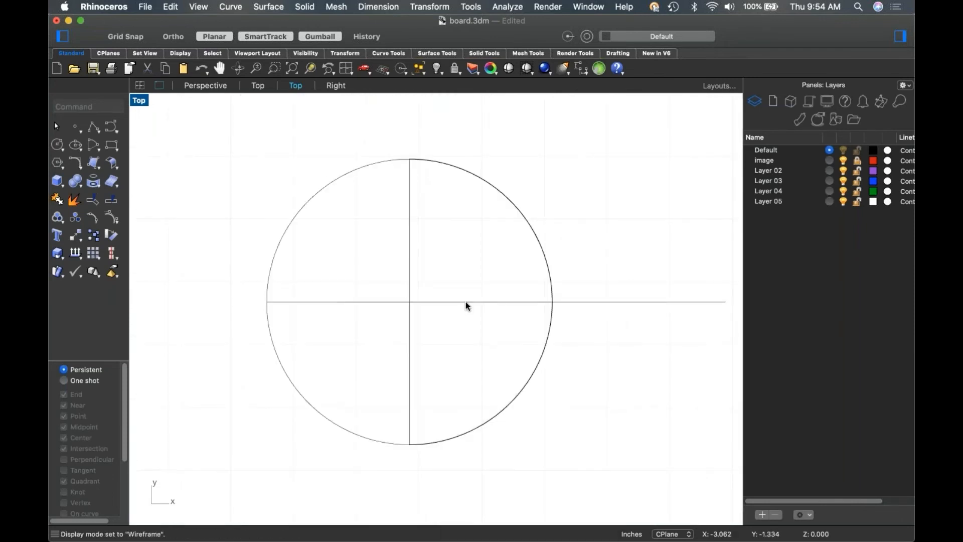
In the Top view, draw a vertical guide line from the wheel circle's left quadrant to beyond the sphere's outline.
type("front")
key("Return")
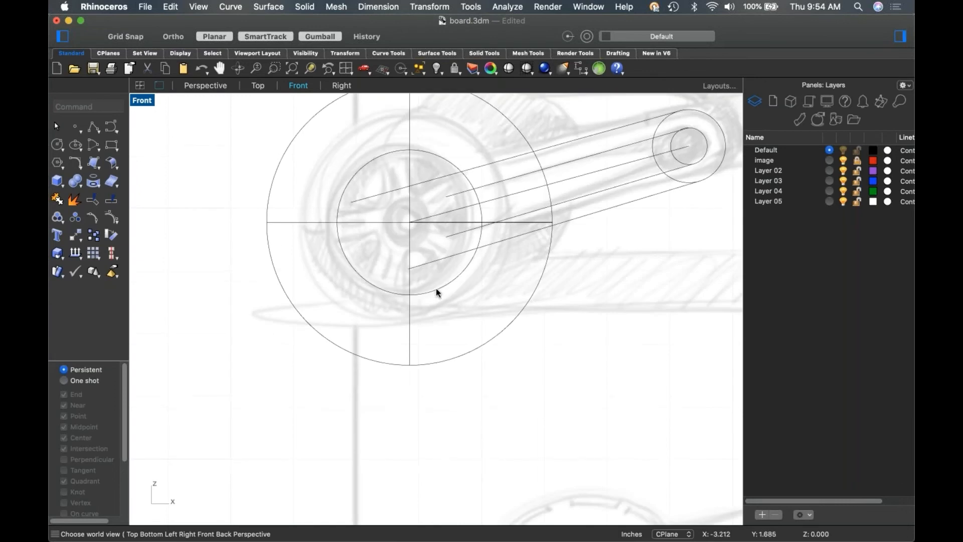
left_click(435, 293)
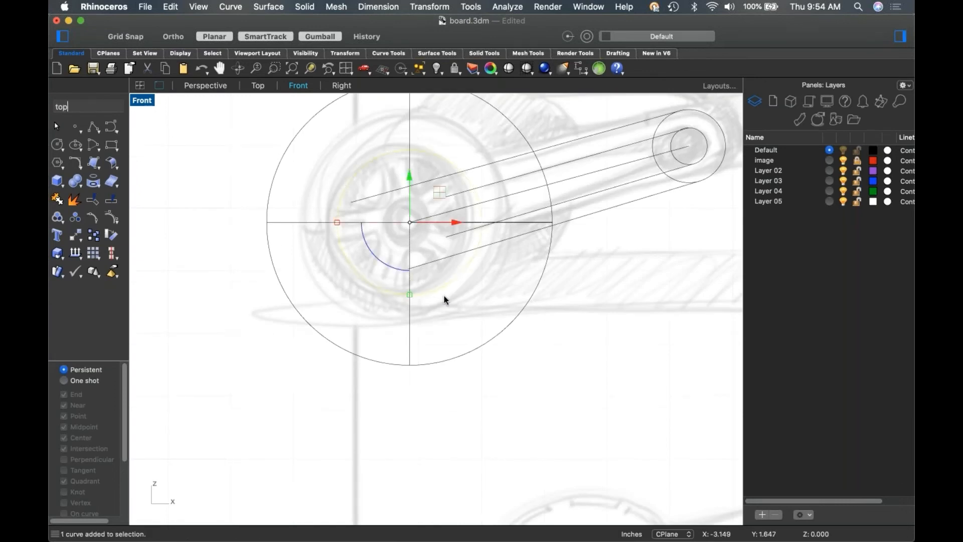
type("top")
key("Return")
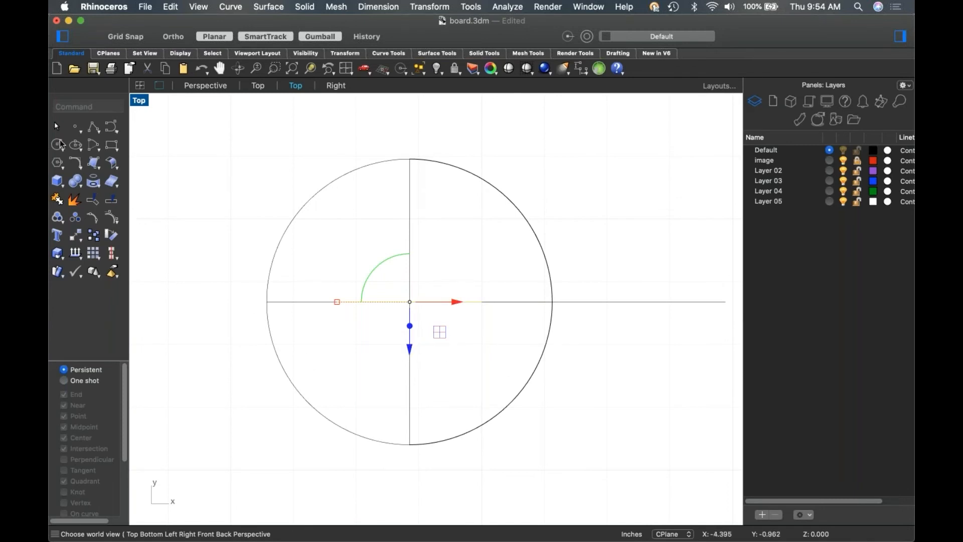
left_click(93, 127)
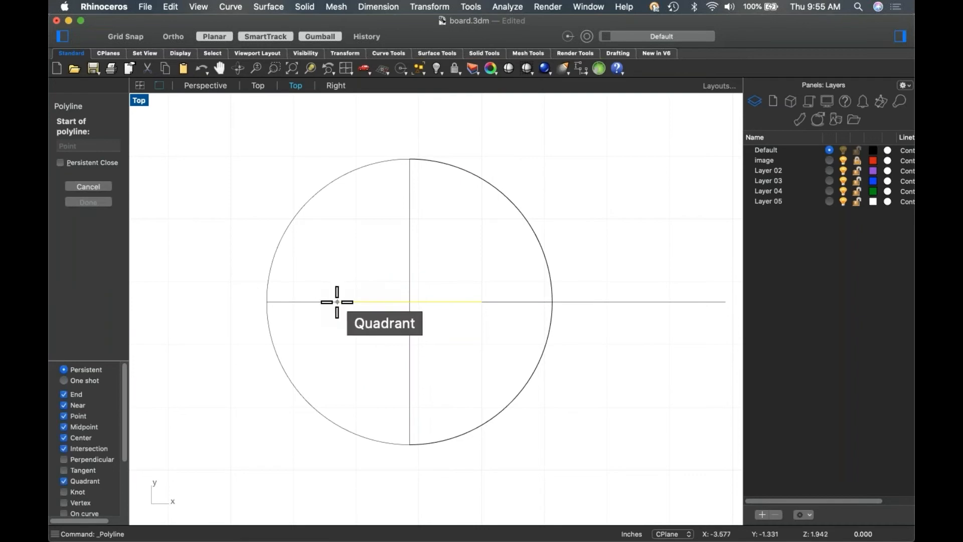
left_click(336, 302)
left_click(336, 148)
key("Return")
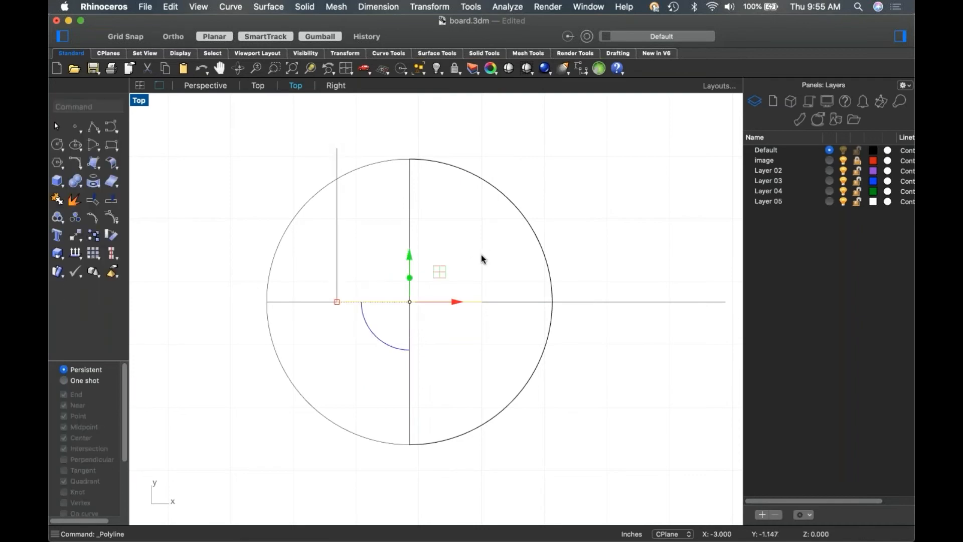
Draw a matching vertical guide line from the wheel circle's right quadrant to beyond the sphere's outline.
right_click(481, 255)
left_click(517, 235)
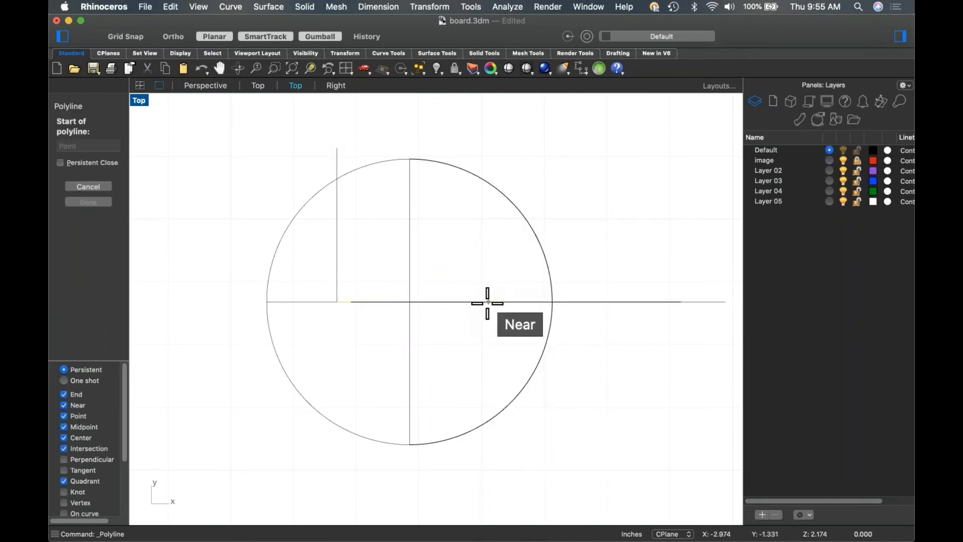
left_click(482, 301)
left_click(481, 145)
key("Return")
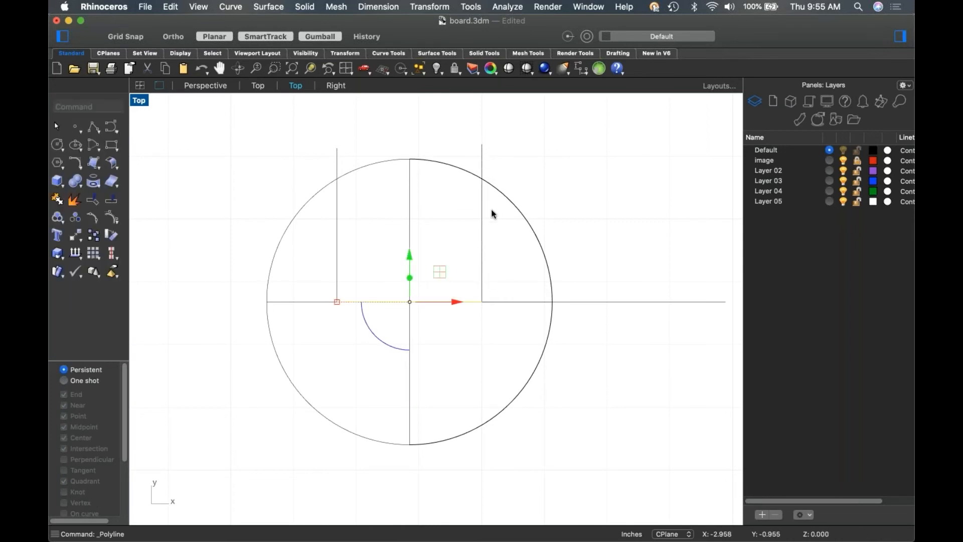
key("Escape")
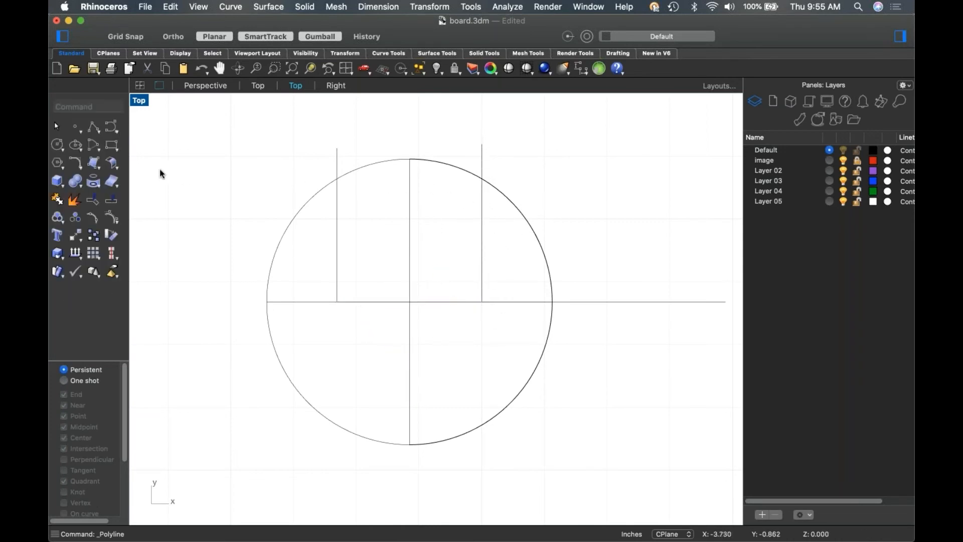
Draw a horizontal line from its midpoint at the left guide's crossing with the sphere outline, extending past the sphere on both sides.
left_click(100, 134)
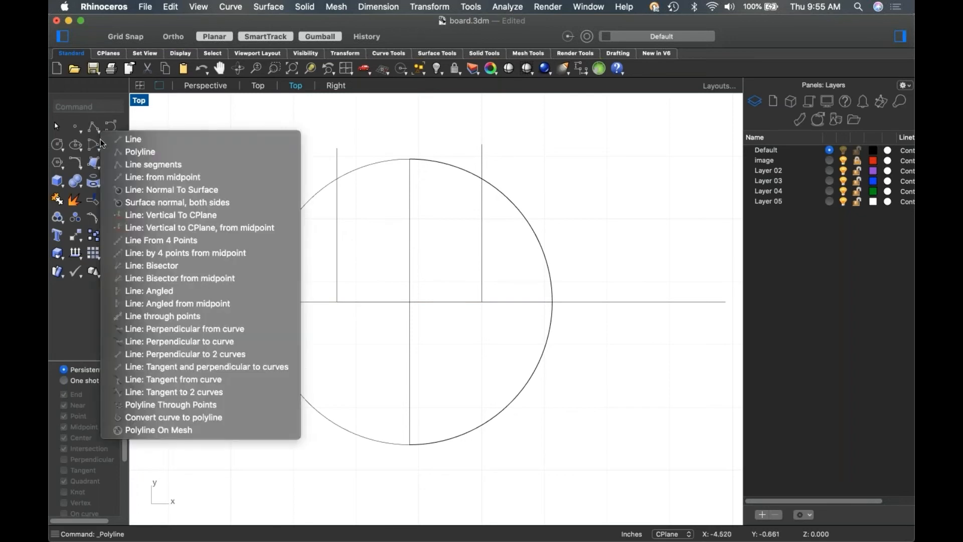
left_click(126, 178)
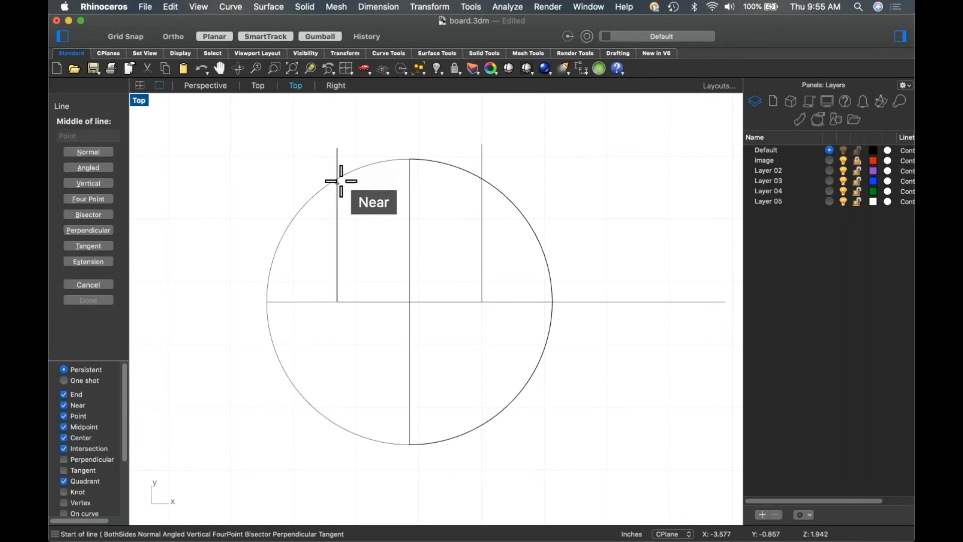
left_click(340, 178)
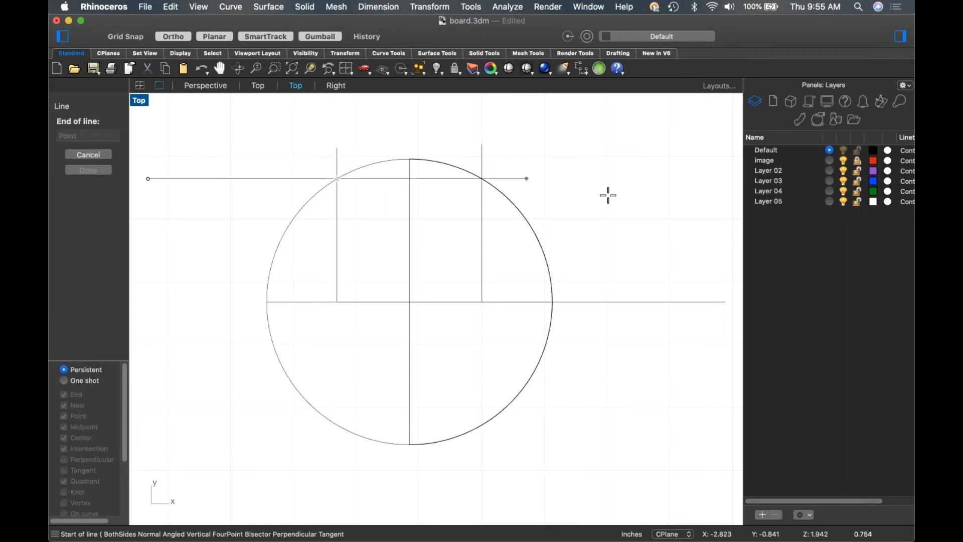
left_click(607, 180)
Trim the sphere with the horizontal line, removing the large part and keeping only the shallow cap between the guide lines.
left_click(541, 180)
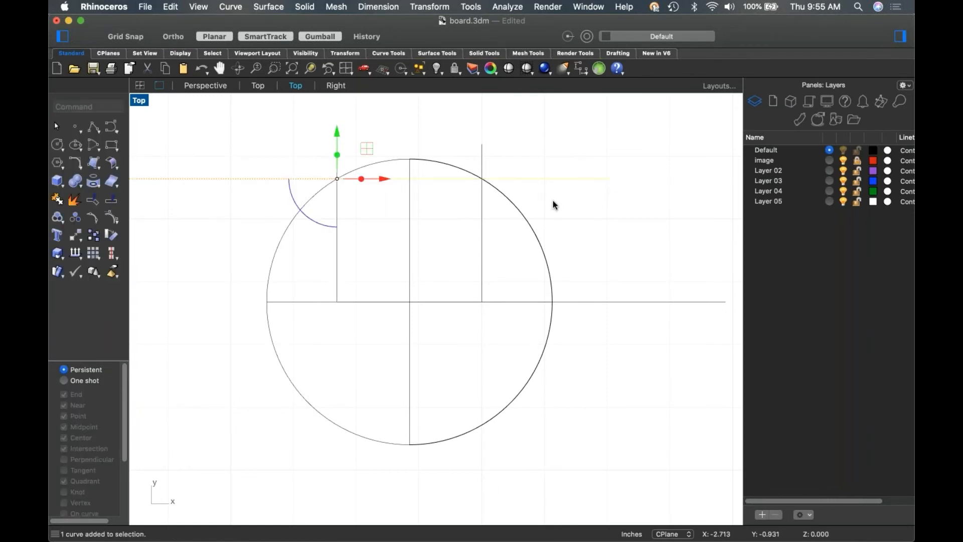
type("tr")
key("Return")
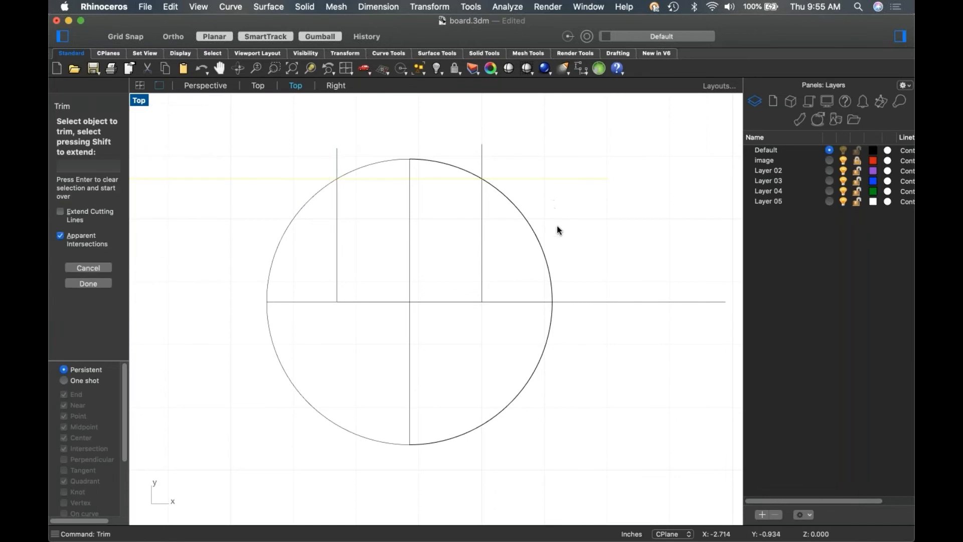
left_click(536, 245)
key("Return")
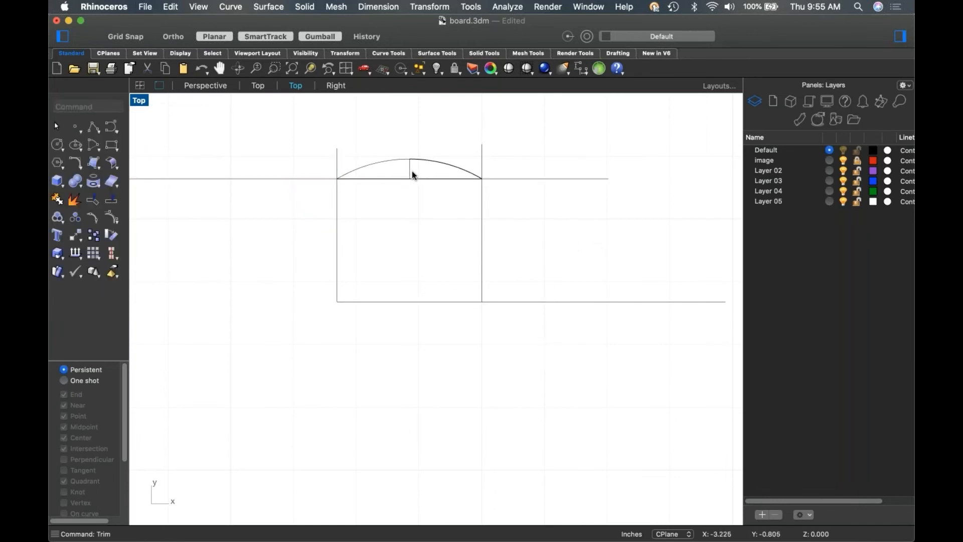
Move the dome cap down onto the horizontal base line between the guide lines and show it shaded in the Perspective view.
left_click(410, 172)
left_click_drag(414, 135, 409, 287)
left_click(520, 269)
key("super+F4")
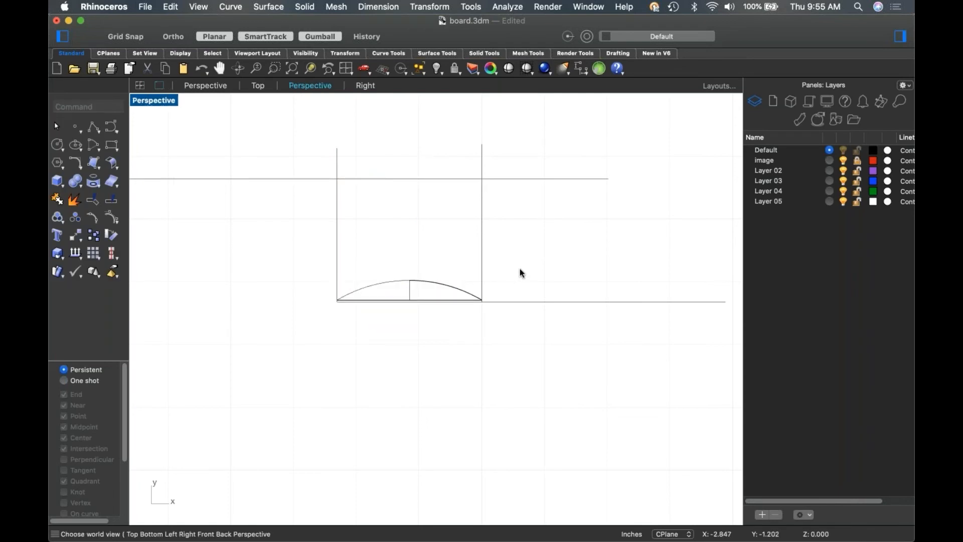
right_click_drag(504, 286, 392, 291)
middle_click(392, 291)
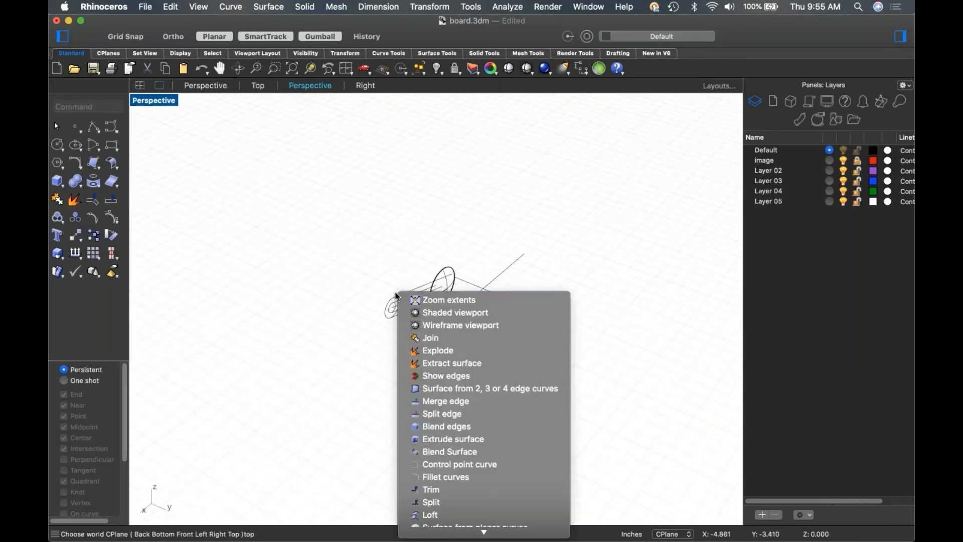
left_click(432, 311)
right_click_drag(488, 315, 476, 318)
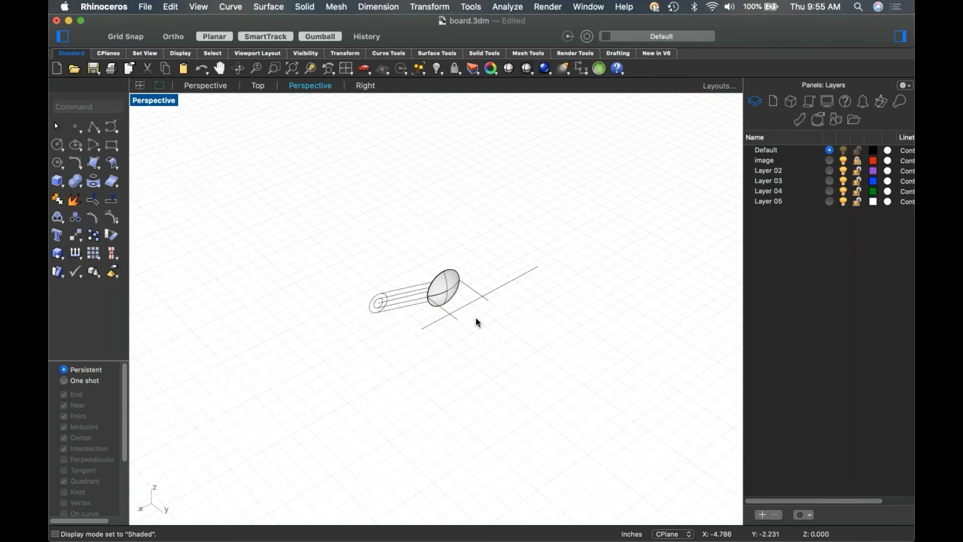
Show all hidden objects and inspect the dome's position against the wheel and strut lines.
key("super+alt+h")
scroll(490, 341, "up", 6)
right_click_drag(530, 366, 511, 265)
left_click(480, 212)
right_click_drag(480, 212, 418, 239)
left_click_drag(418, 239, 307, 259)
left_click(281, 359)
Close the dome's open flat side with the Cap command.
right_click_drag(426, 353, 492, 306, "shift")
scroll(482, 360, "down", 2)
left_click(493, 307)
type("cap")
key("Return")
Hide everything except the capped dome, the two outer strut lines and the outer pivot circle, and switch to the Front view.
right_click_drag(403, 360, 288, 410)
right_click_drag(521, 376, 483, 351, "shift")
left_click(470, 306)
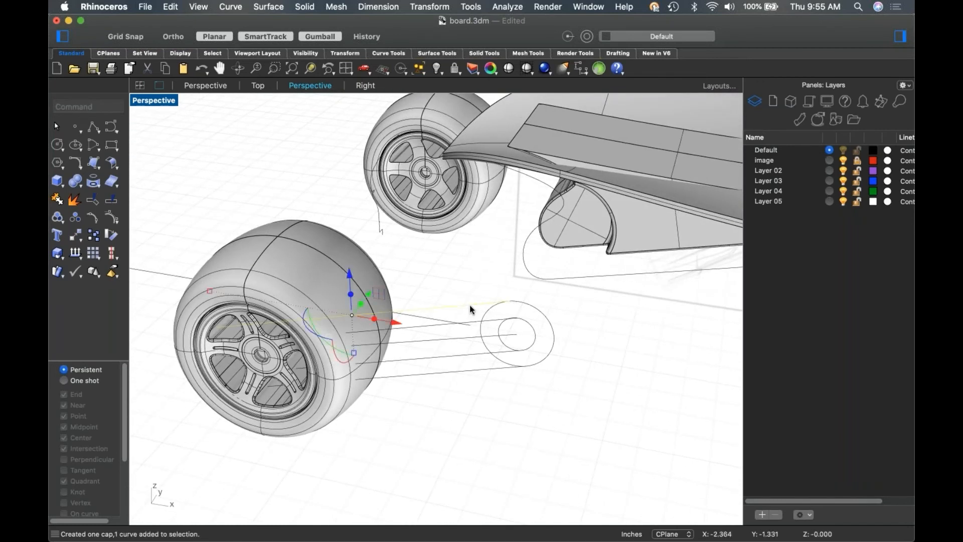
left_click(500, 366)
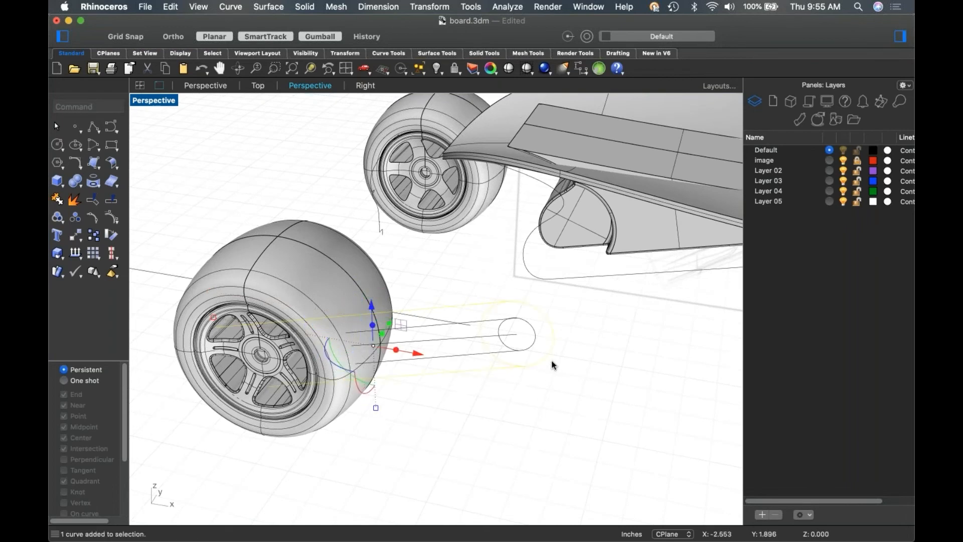
mouse_move(373, 361)
right_mouse_down()
mouse_move(501, 361)
mouse_move(543, 345)
mouse_move(429, 348)
mouse_move(413, 322)
mouse_move(387, 333)
mouse_move(407, 335)
right_mouse_up()
left_click(544, 344, "shift")
key("super+h")
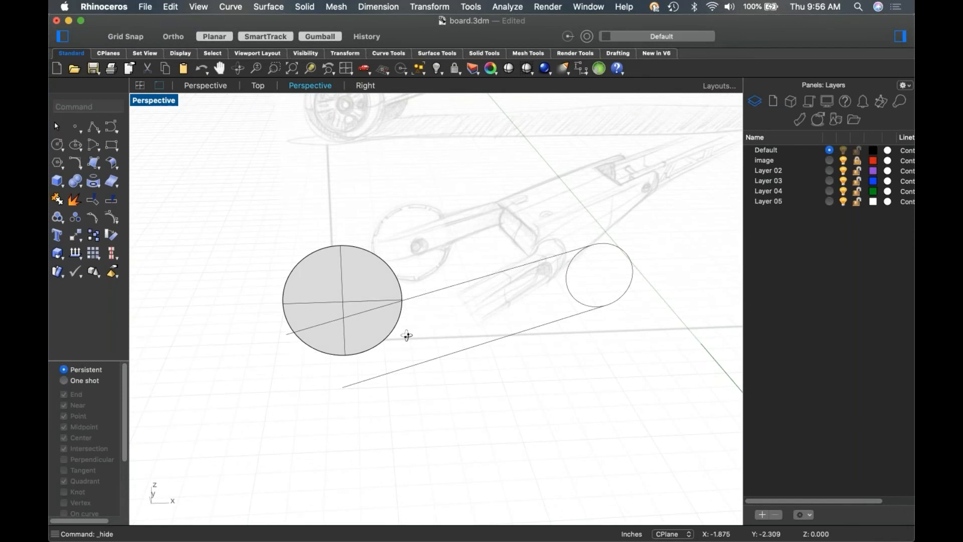
key("ctrl+F3")
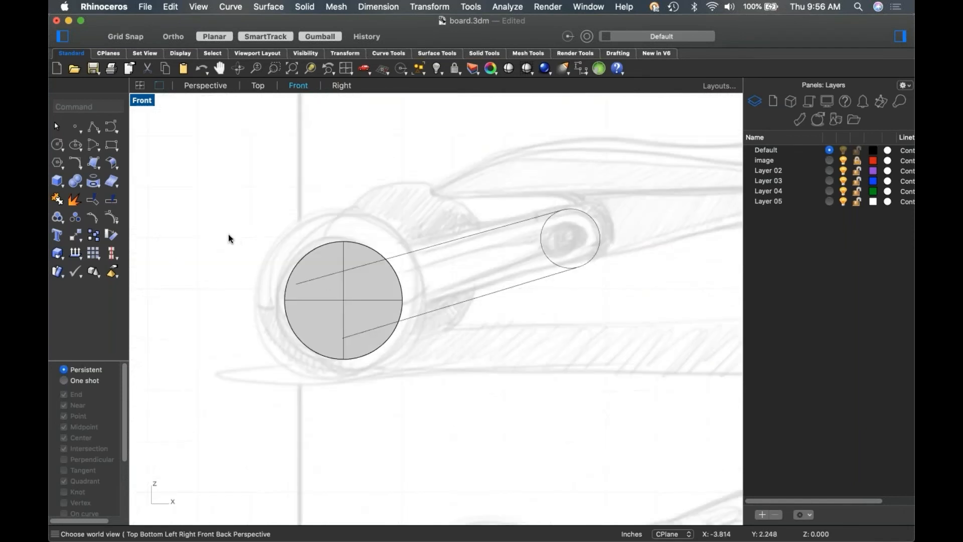
Try drawing a rounded three-point rectangle from an edge across the pivot circle to the wheel.
left_click(111, 146)
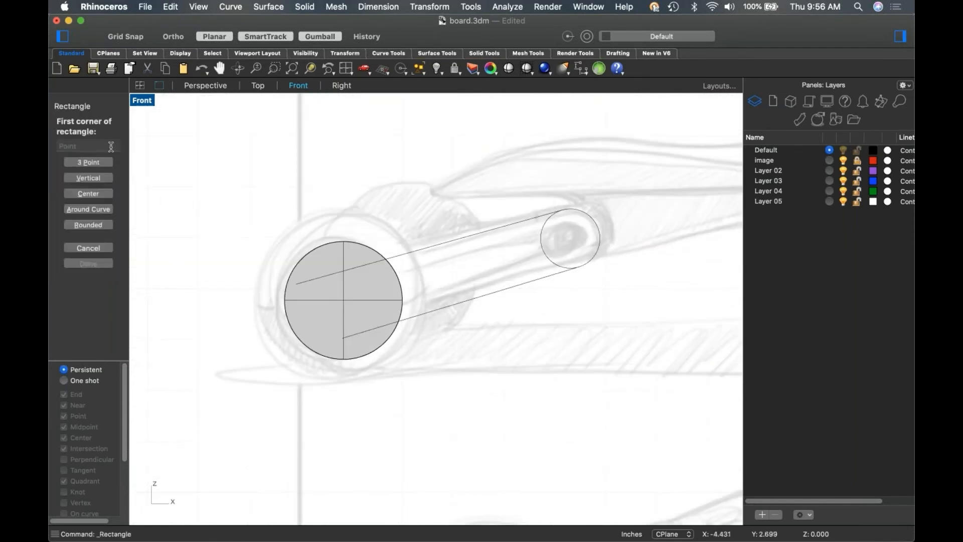
left_click(95, 161)
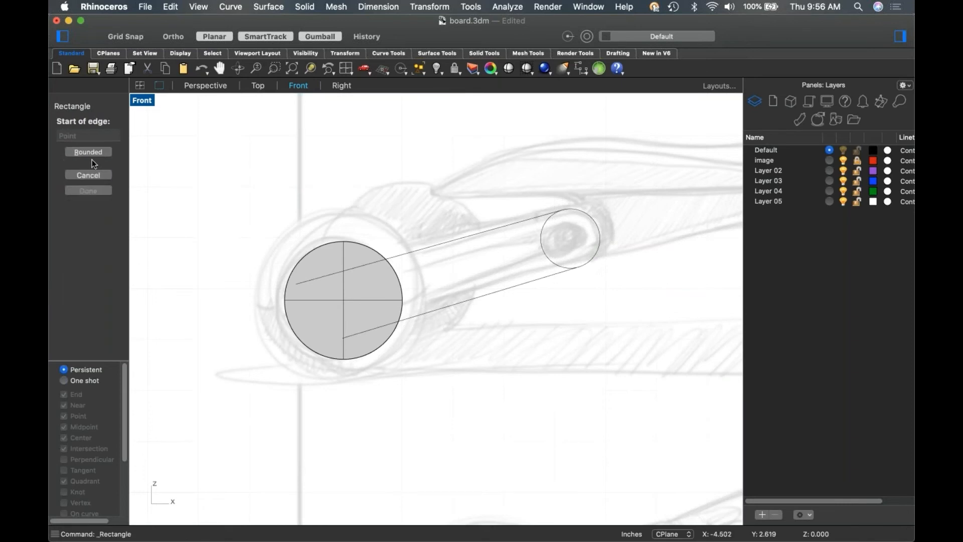
left_click(89, 152)
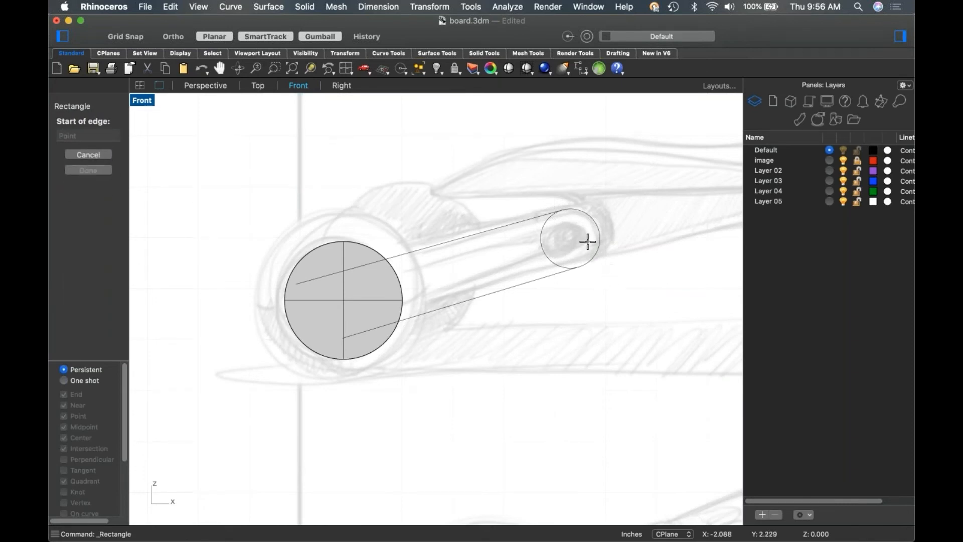
left_click(566, 211)
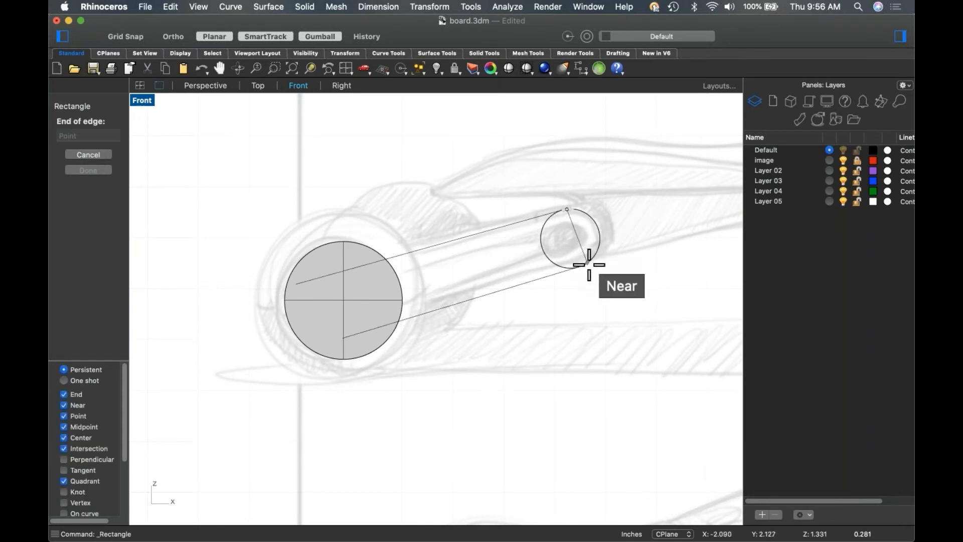
left_click(586, 262)
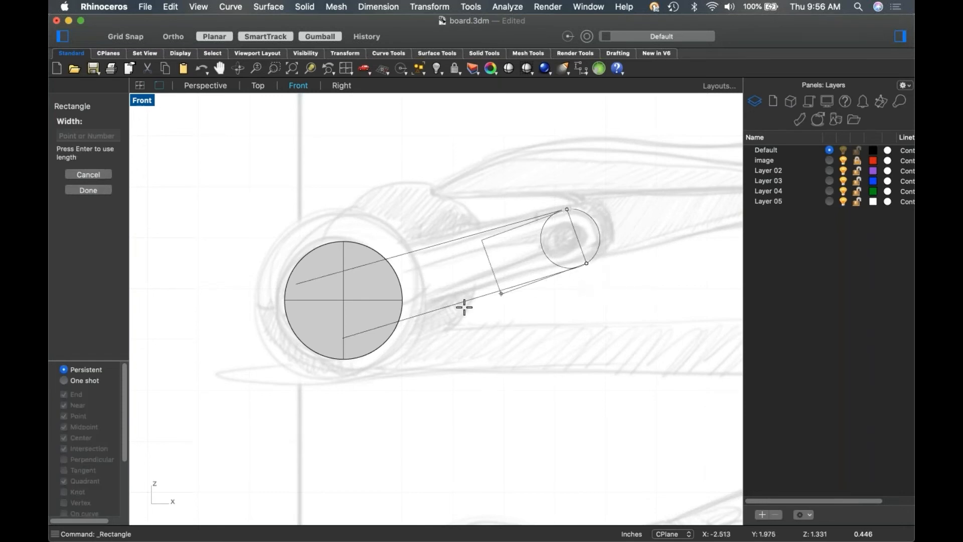
left_click(332, 340)
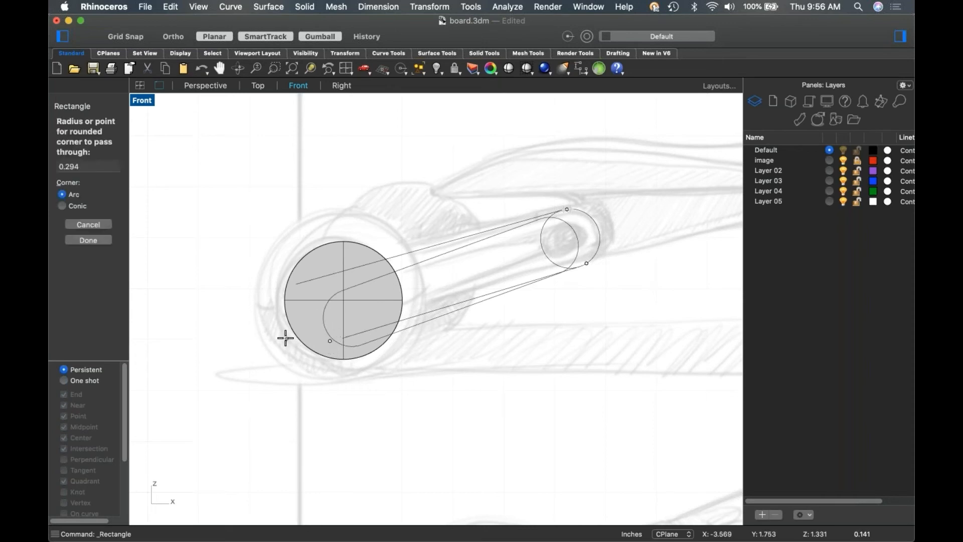
left_click(331, 341)
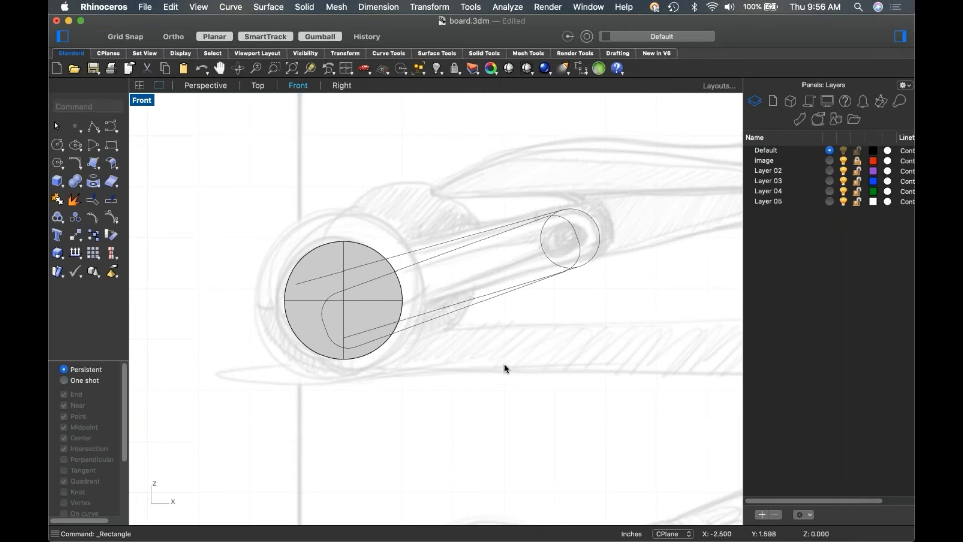
left_click(406, 326)
key("Delete")
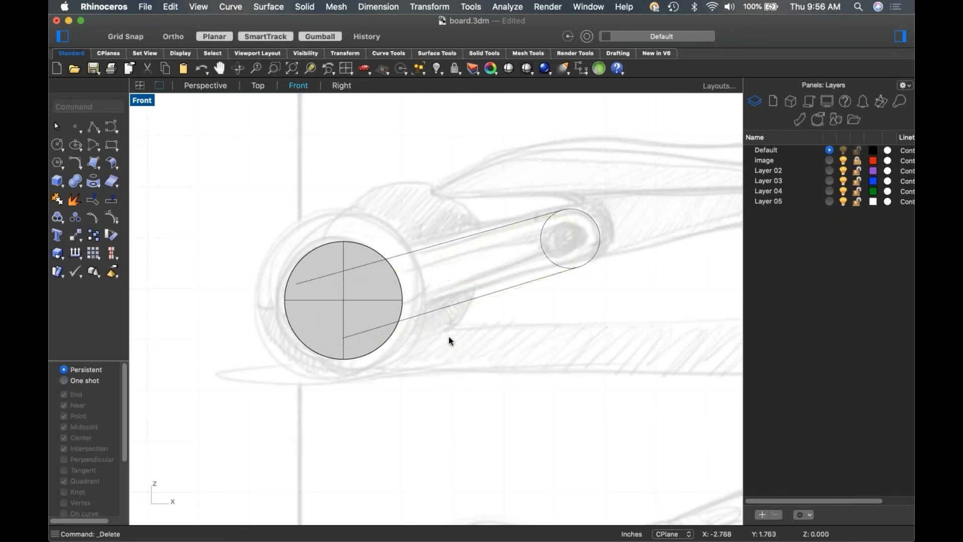
Draw a rounded three-point rectangle from an edge between the strut lines' wheel ends to just past the pivot circle.
right_click(448, 336)
left_click(520, 224)
left_click(88, 224)
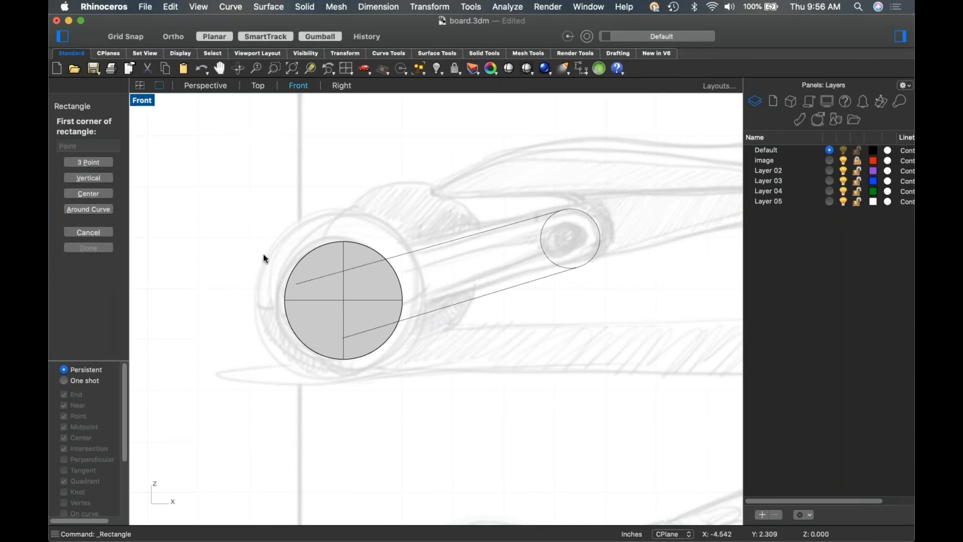
left_click(345, 337)
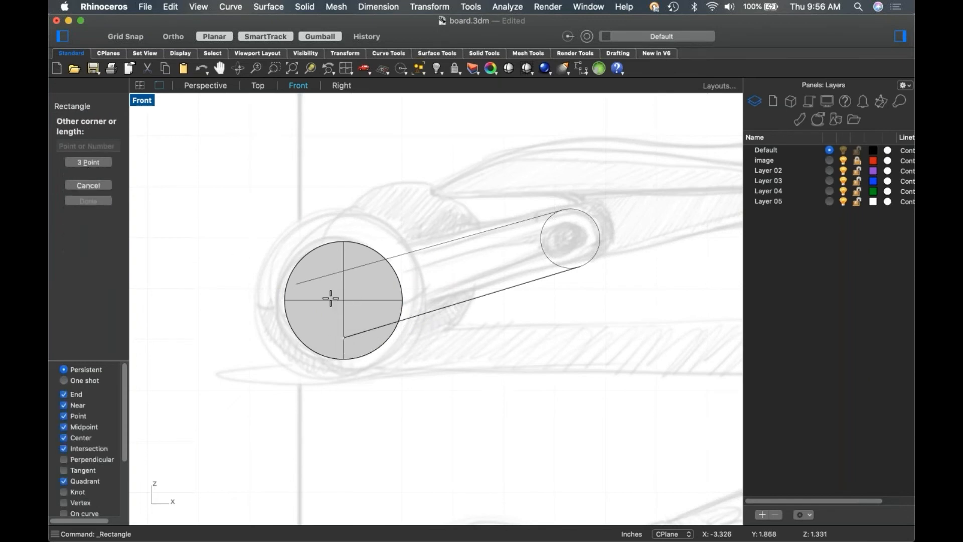
left_click(104, 165)
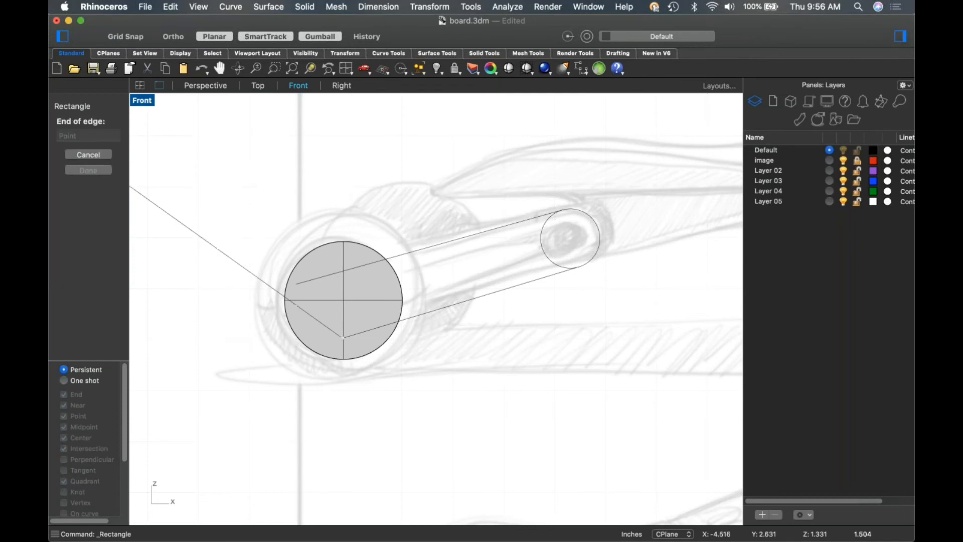
left_click(324, 277)
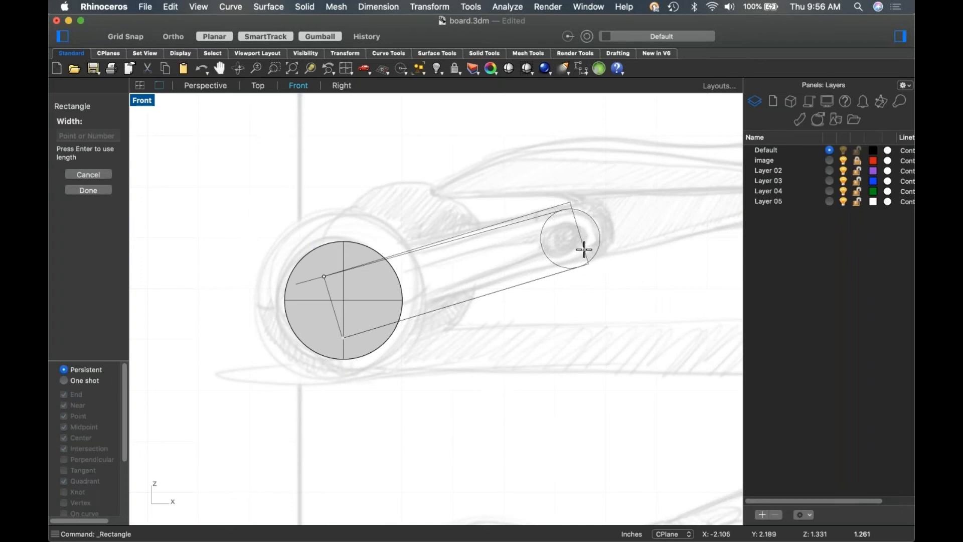
left_click(604, 245)
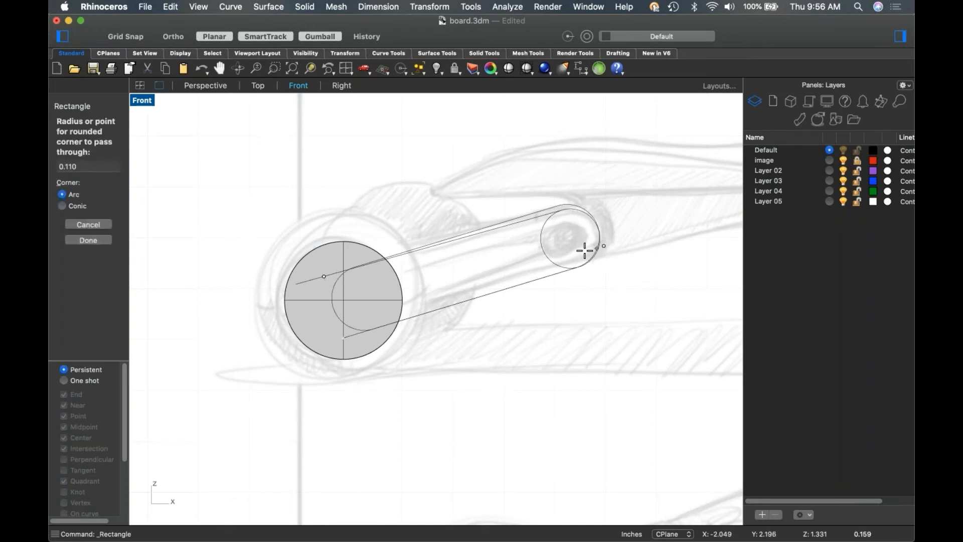
left_click(577, 251)
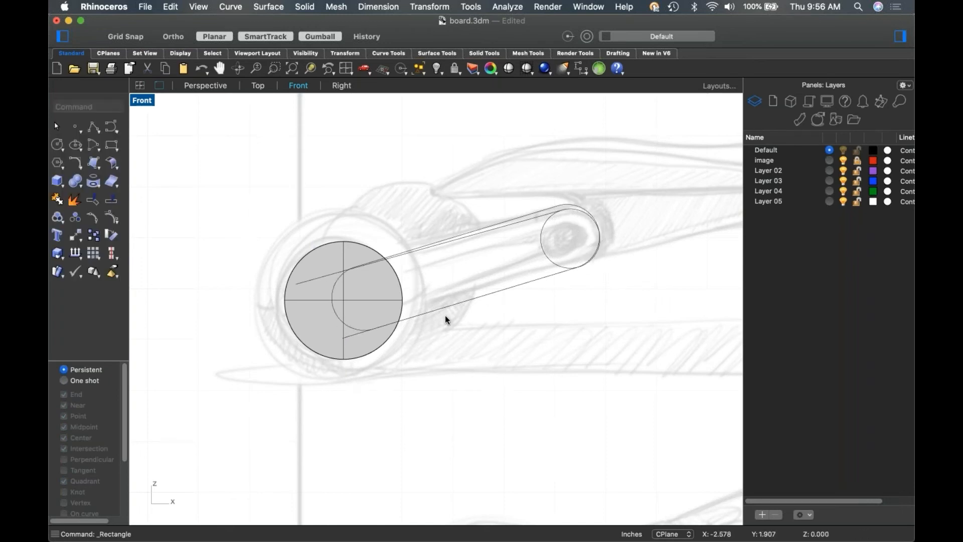
Relocate the slot profile's gumball to its pivot-end arc centre and move the slot to be concentric with the pivot circle.
left_click(353, 328)
scroll(581, 250, "up", 3)
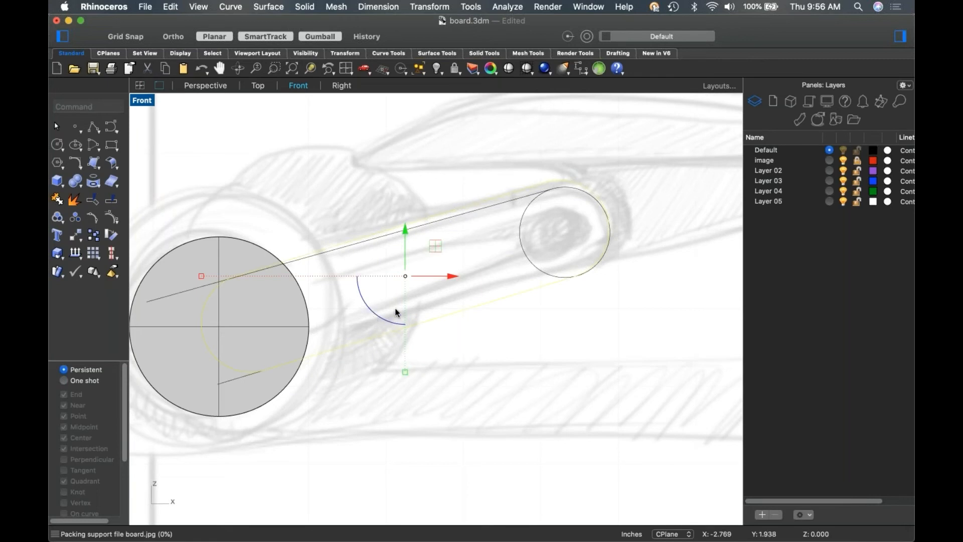
left_click(387, 295)
left_click(421, 304)
scroll(559, 182, "up", 6)
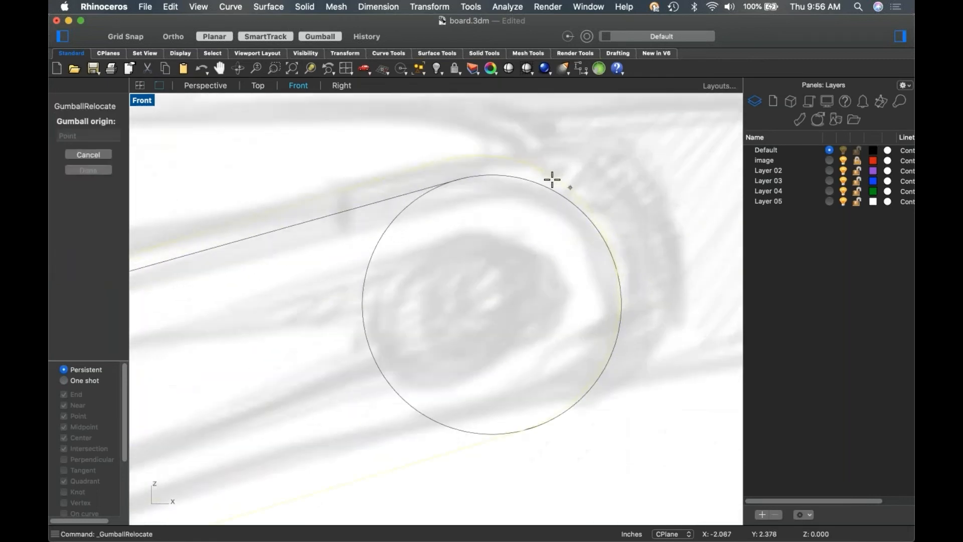
left_click(415, 400)
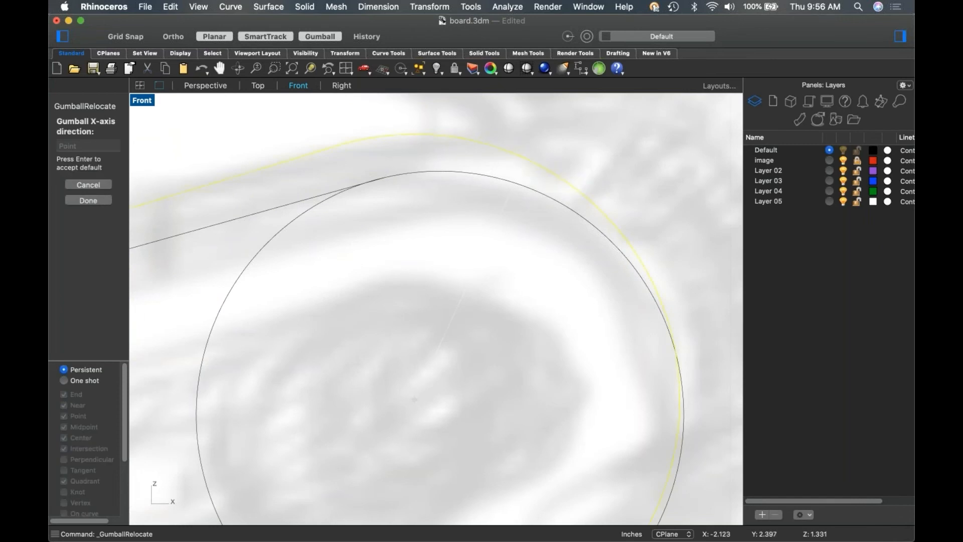
key("Return")
scroll(516, 248, "down", 5)
left_click_drag(485, 271, 437, 332)
scroll(554, 347, "down", 5)
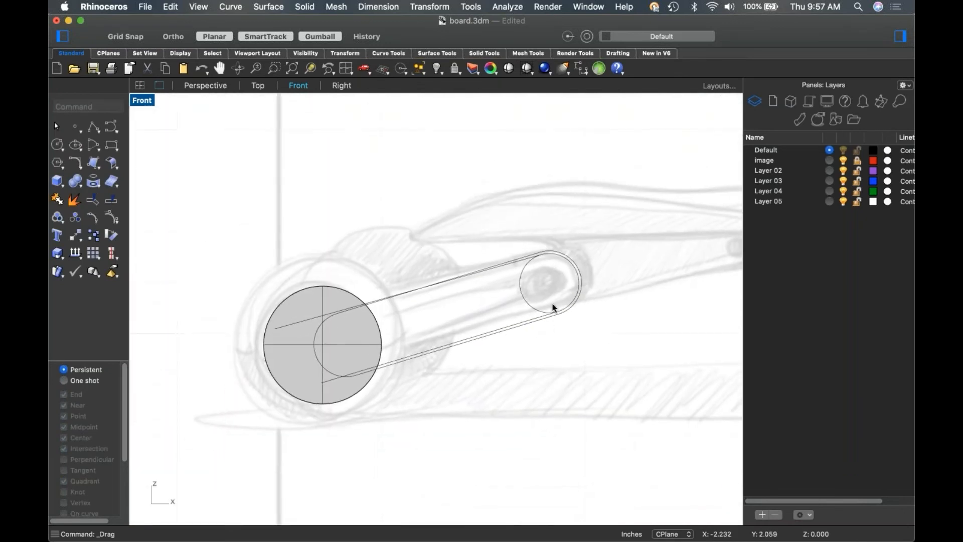
Rotate the slot profile slightly so its long sides run parallel to the strut lines.
scroll(537, 322, "up", 3)
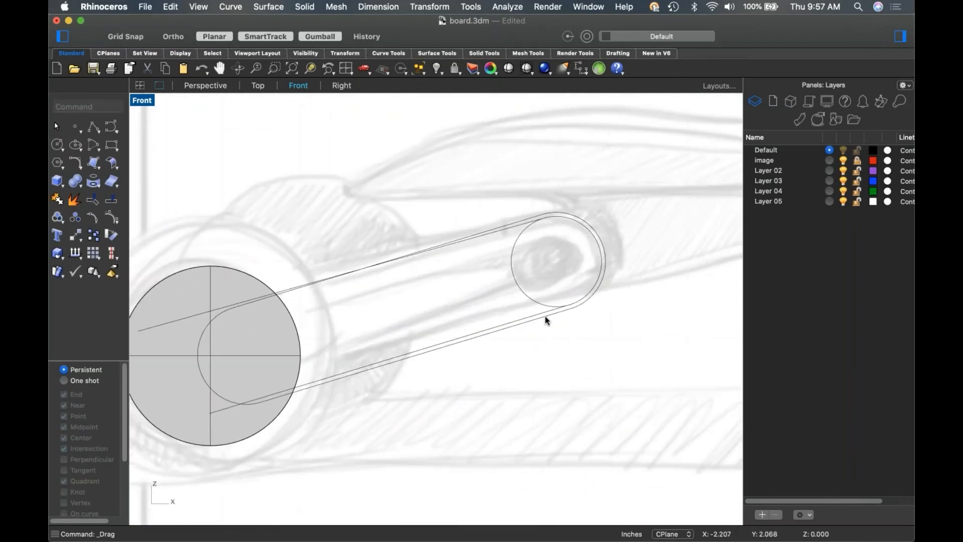
left_click(544, 317)
left_click_drag(538, 309, 556, 388)
left_click(529, 403)
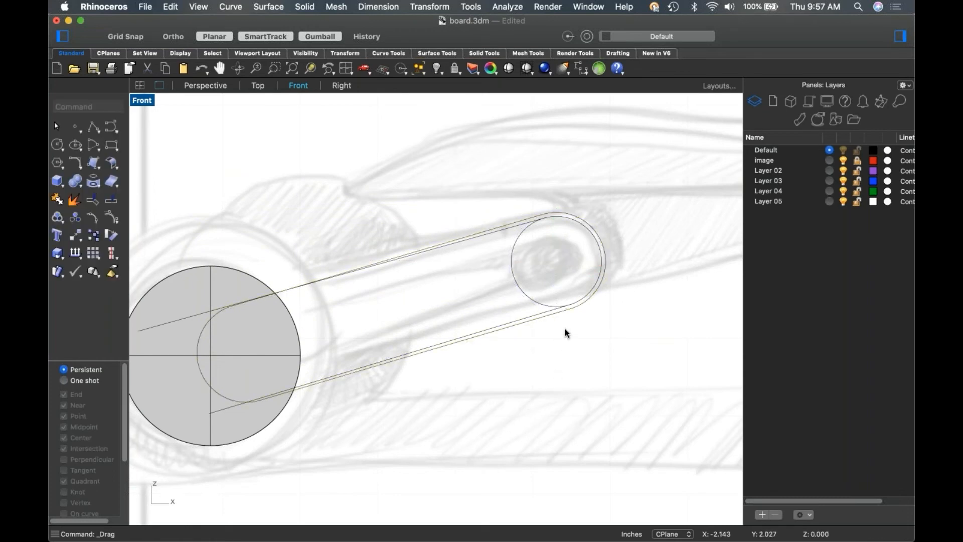
Explode the slot profile and delete its wheel-end arc pieces along with the original strut lines.
right_click_drag(418, 348, 529, 299)
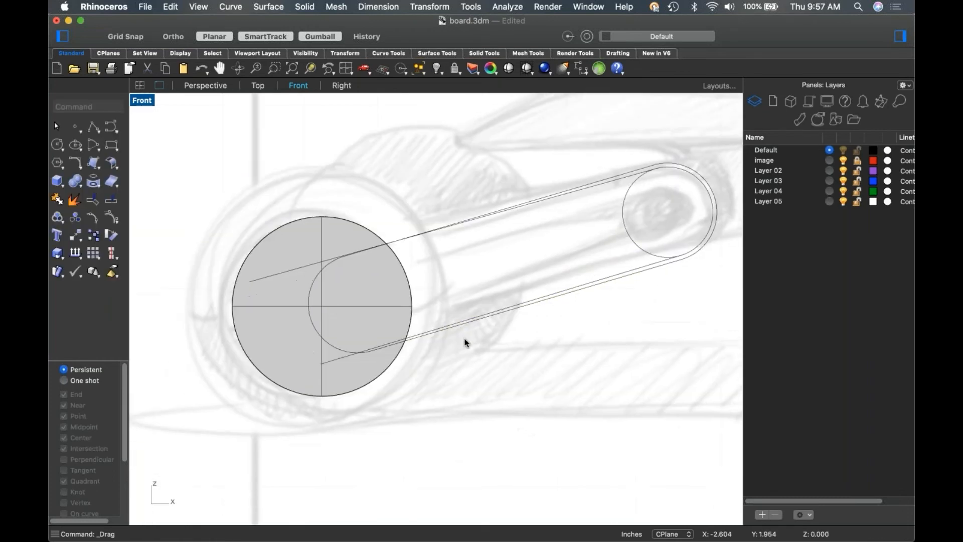
left_click(342, 351)
left_click(75, 202)
left_click(326, 341)
key("Delete")
left_click(310, 314)
key("Delete")
left_click(364, 352)
key("Delete")
left_click(330, 254)
key("Delete")
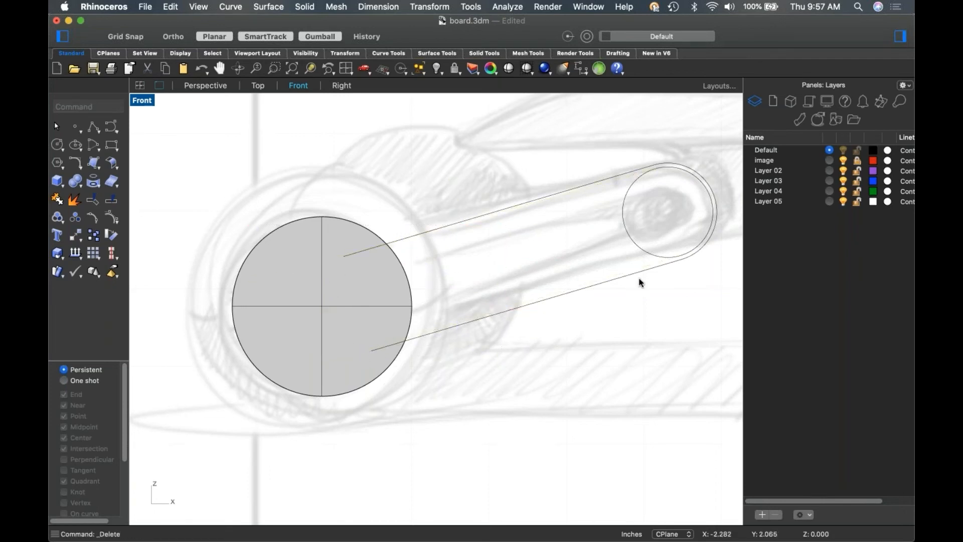
Extend the slot's upper and lower sides past the far edge of the wheel circle with natural extension.
right_click_drag(610, 297, 596, 297)
right_click_drag(495, 354, 526, 336)
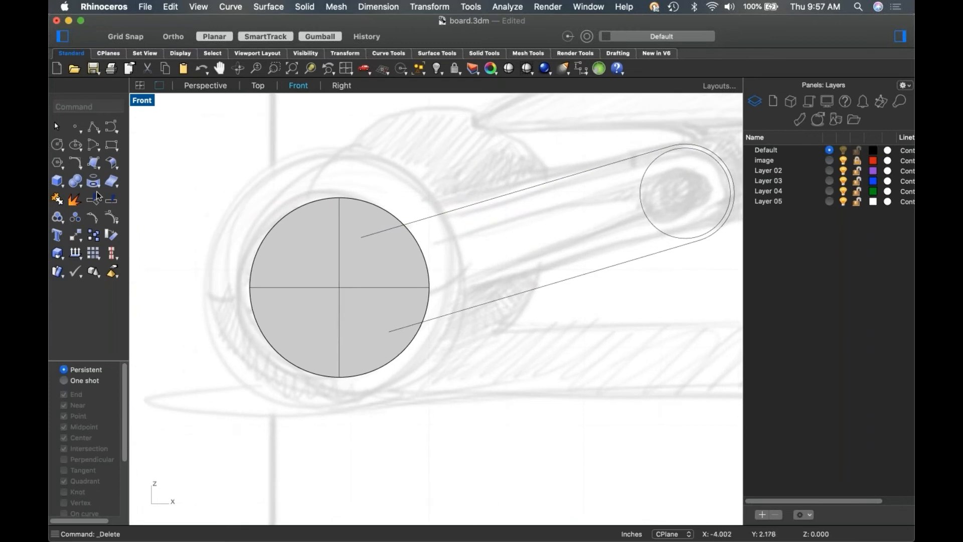
left_click(80, 167)
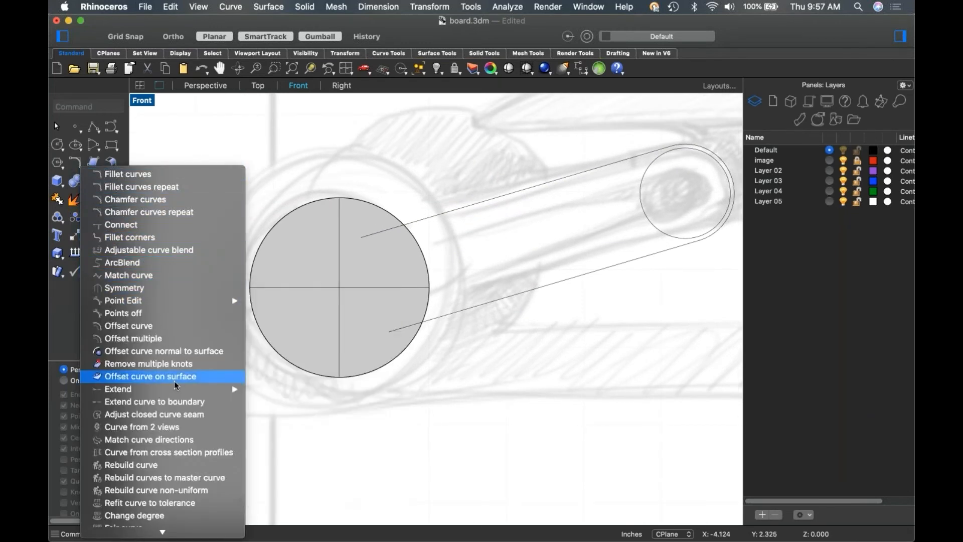
mouse_move(172, 390)
left_click(287, 389)
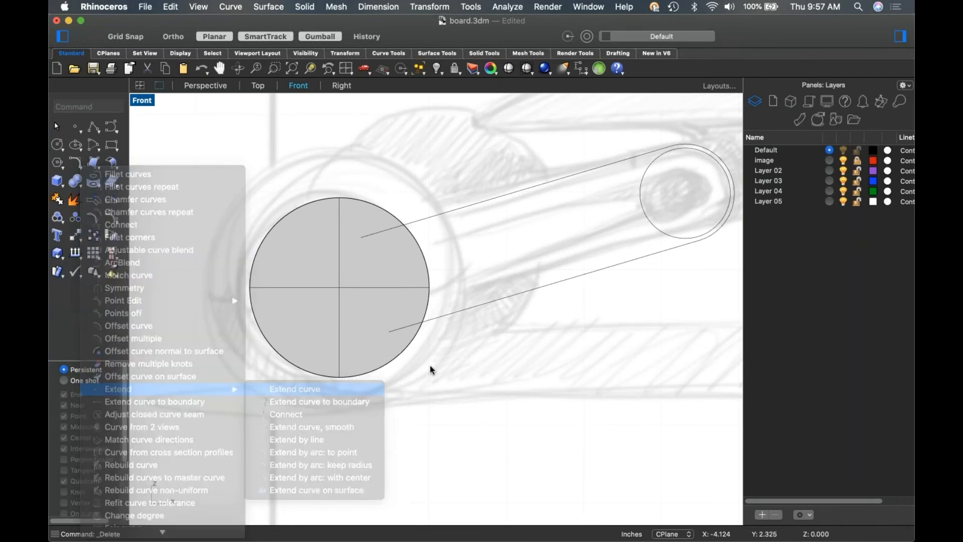
left_click(382, 235)
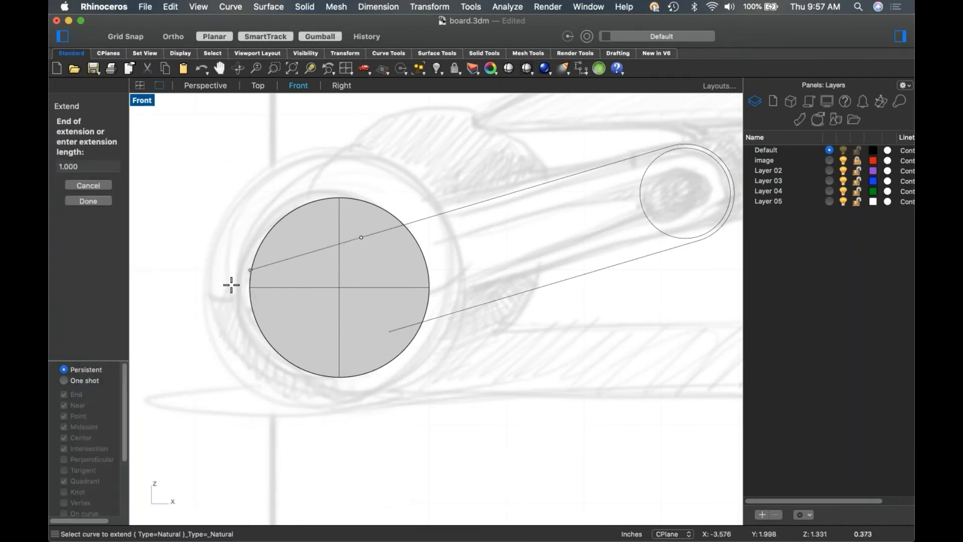
left_click(230, 280)
left_click(405, 325)
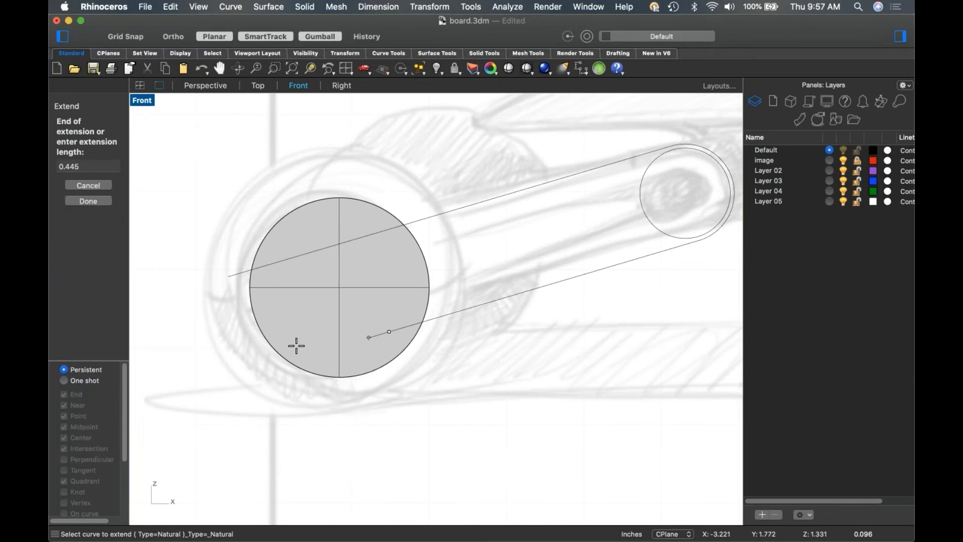
left_click(265, 366)
scroll(517, 329, "down", 3)
scroll(562, 278, "up", 3)
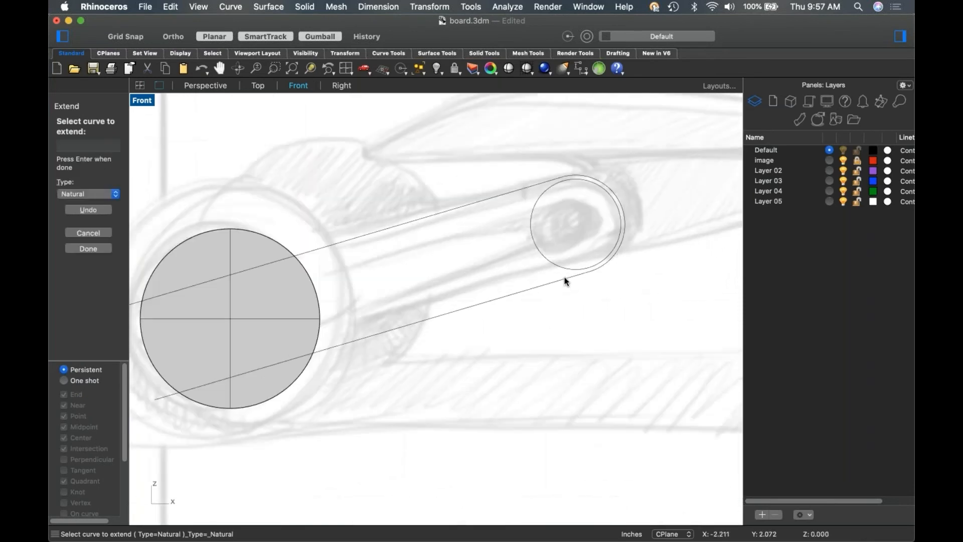
Join the slot profile's two extended sides and its pivot-end arc into one open curve.
right_click_drag(520, 273, 550, 257)
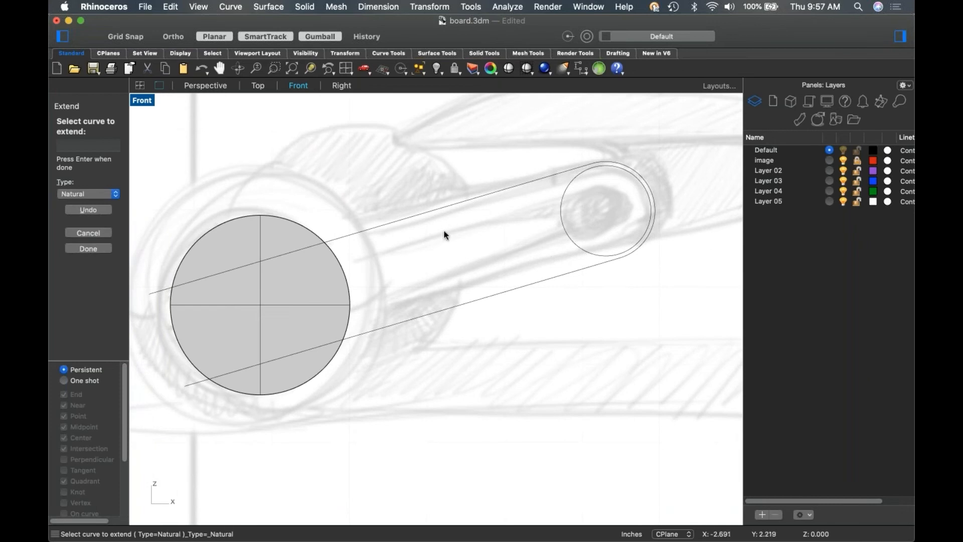
left_click(602, 265)
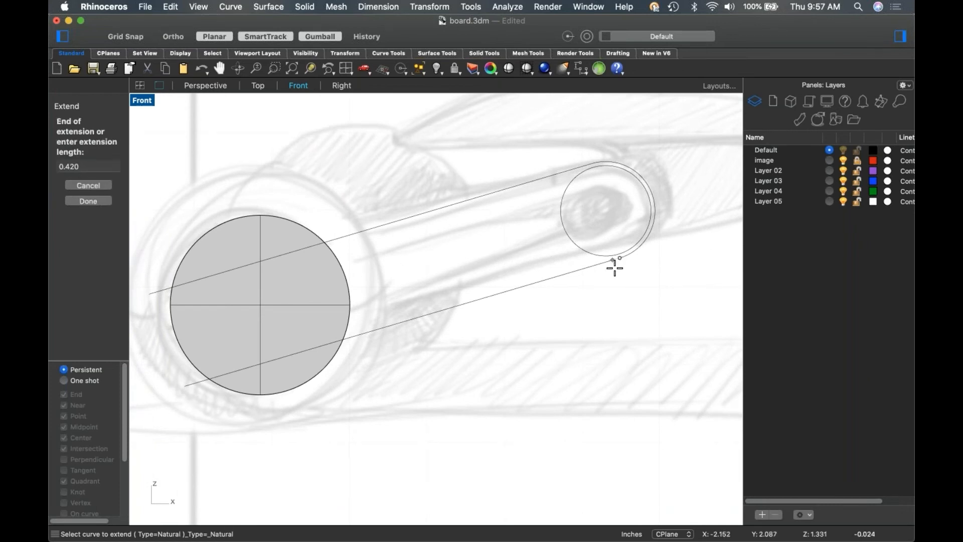
key("Escape")
left_click(596, 266)
left_click(574, 170, "shift")
key("super+j")
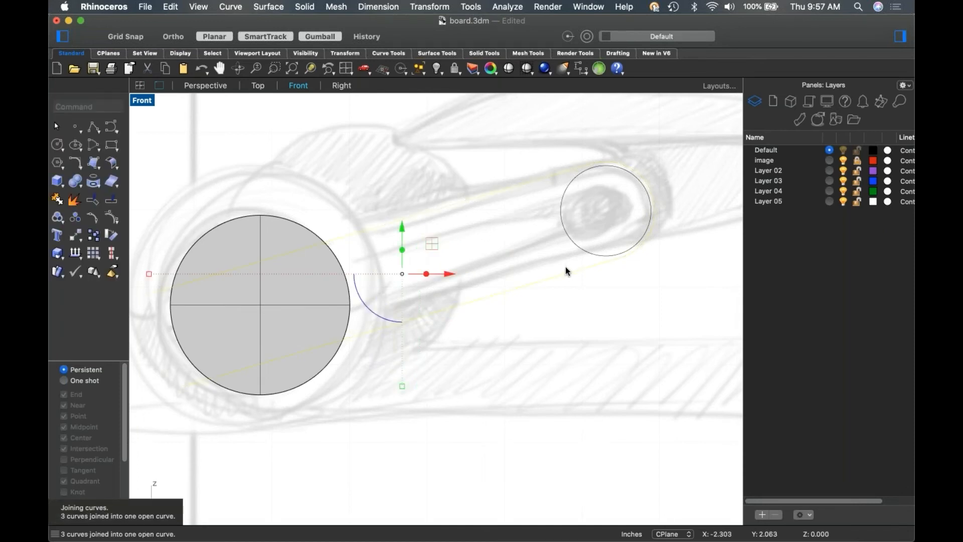
Relocate the joined slot profile's gumball to the centre of the pivot circle.
left_click(384, 292)
left_click(443, 300)
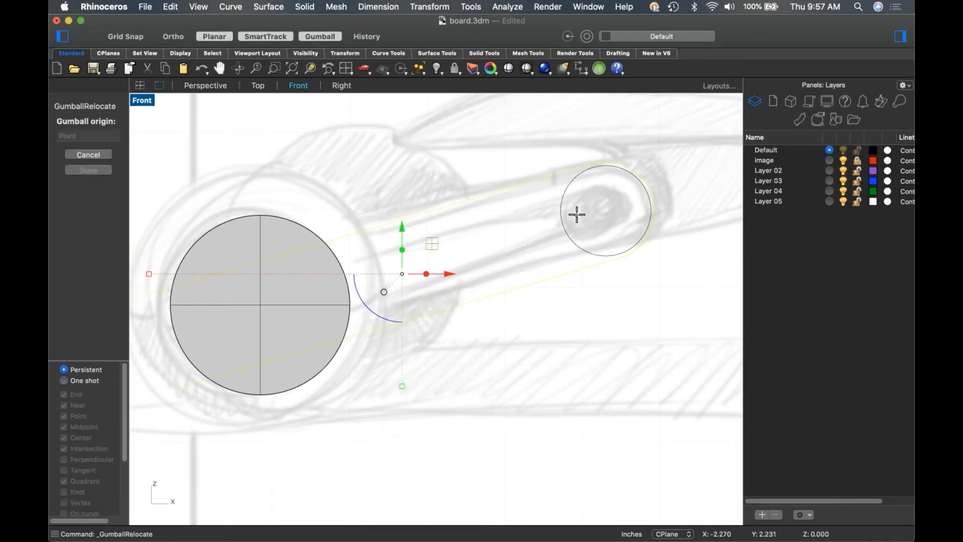
left_click(581, 237)
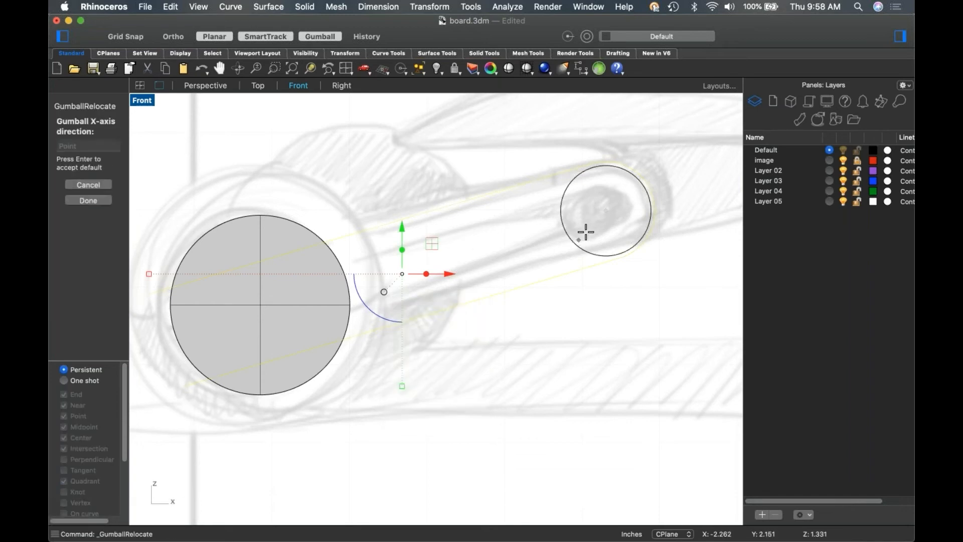
left_click(625, 211)
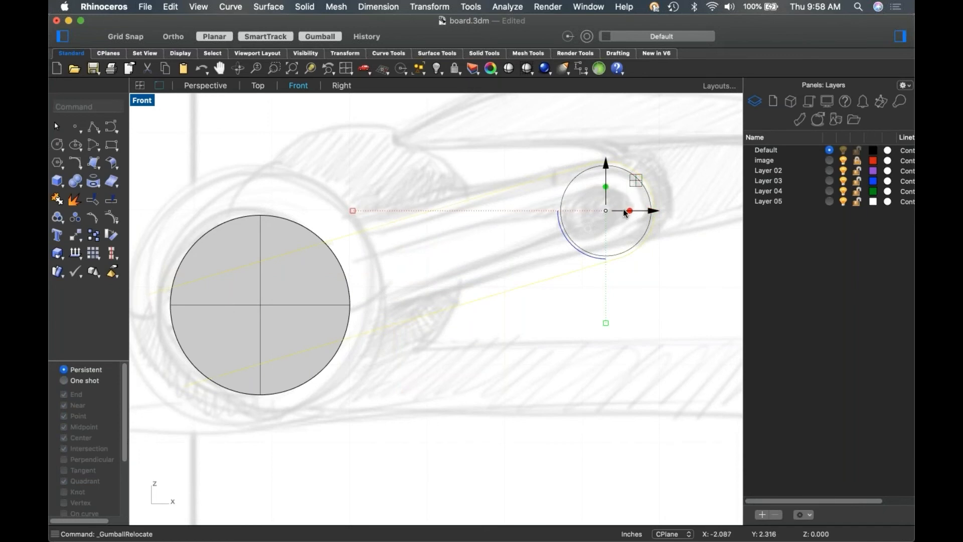
Paste a copy of the slot profile and scale it down uniformly about the pivot centre to form an inner slot outline.
key("super+c")
key("super+v")
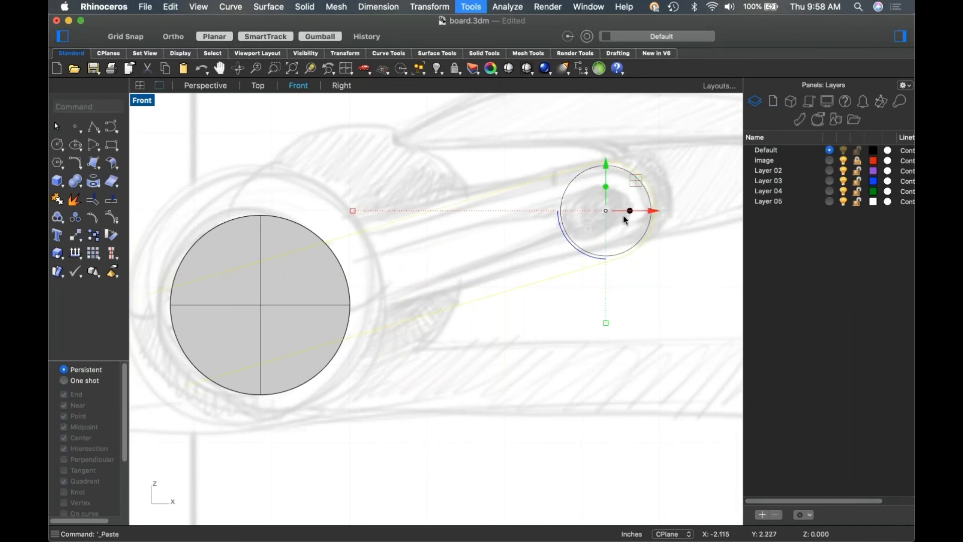
left_click_drag(606, 323, 604, 268, "shift")
left_click(634, 285)
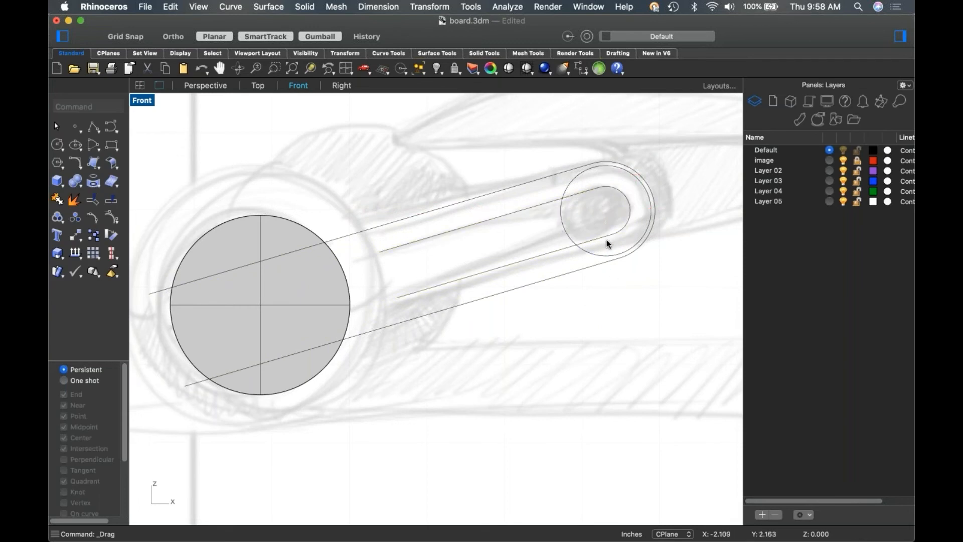
Draw a small circle just inside the inner slot's rounded end, centred on the pivot, and delete the original pivot circle.
left_click(59, 144)
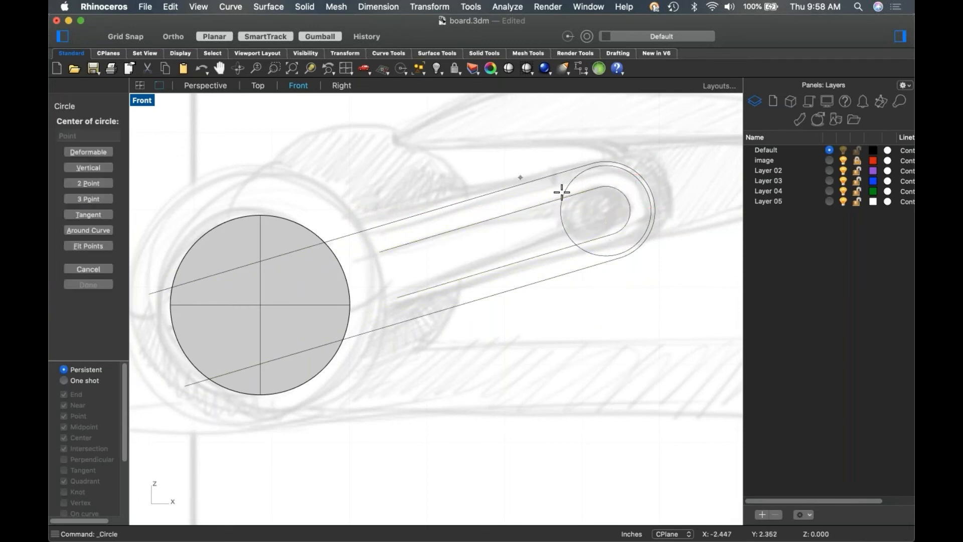
scroll(548, 187, "up", 3)
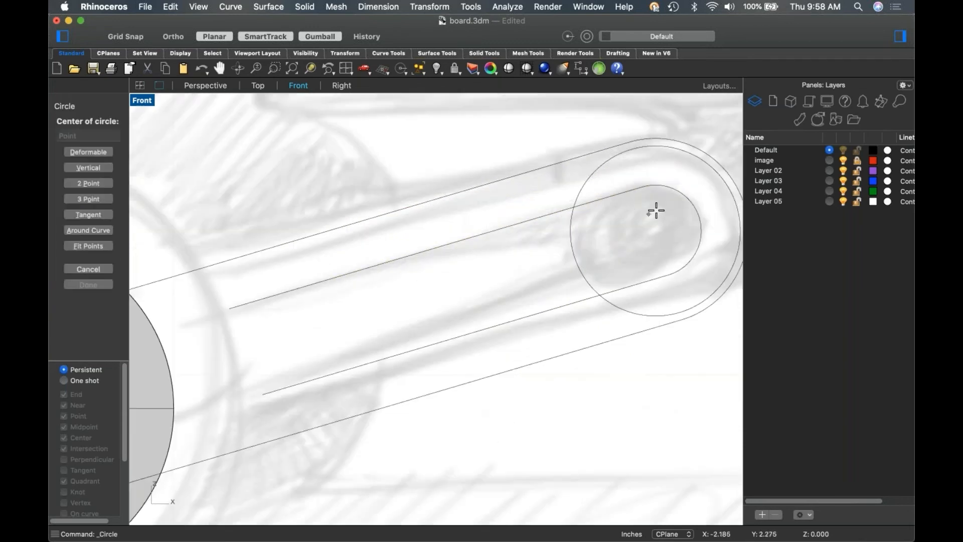
left_click(679, 200)
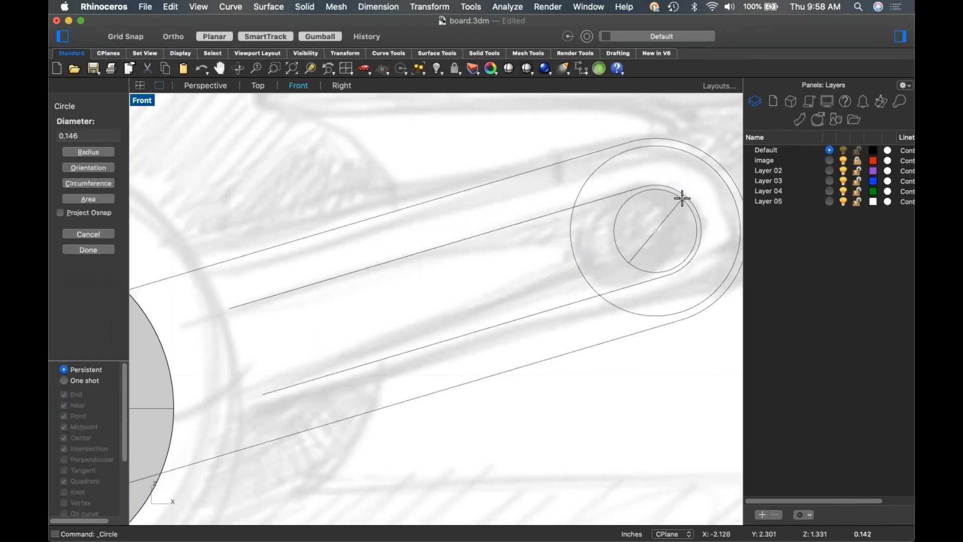
left_click(682, 198)
scroll(655, 254, "down", 5)
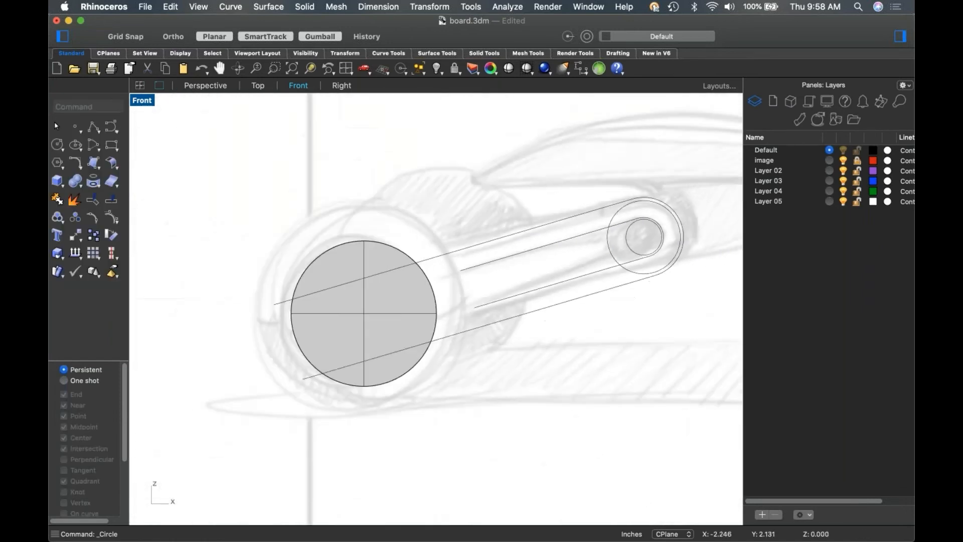
left_click(583, 243)
key("Delete")
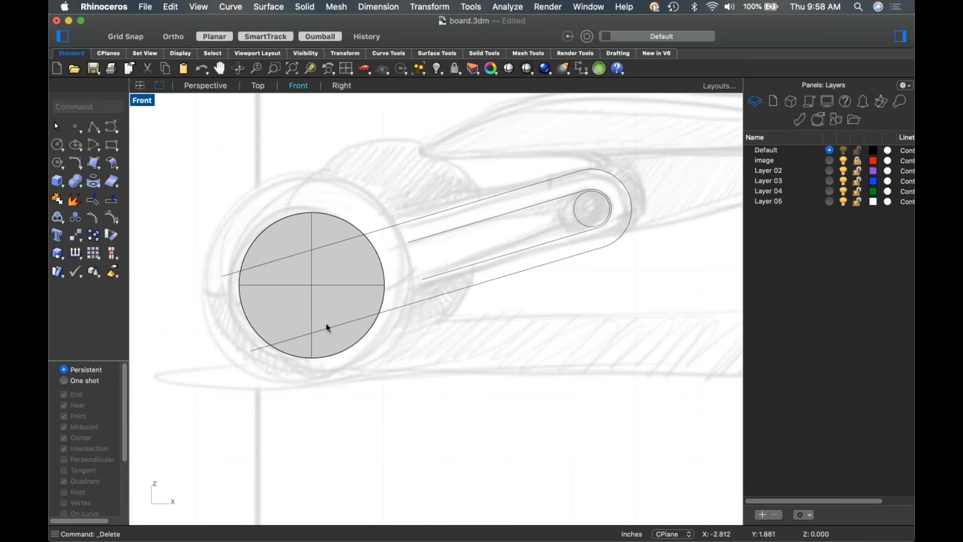
Close the outer slot profile's wheel end with a straight polyline between its two open endpoints.
left_click(95, 130)
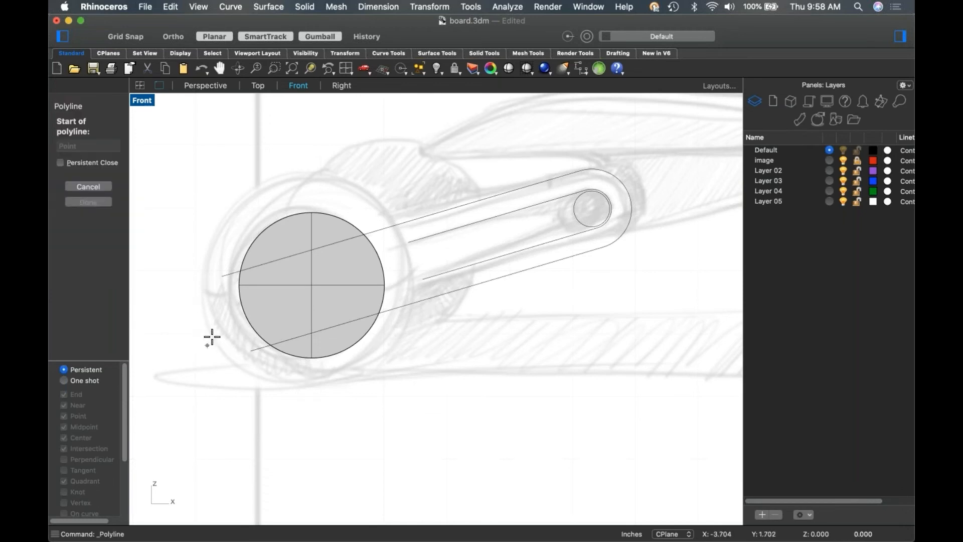
left_click(224, 277)
left_click(251, 349)
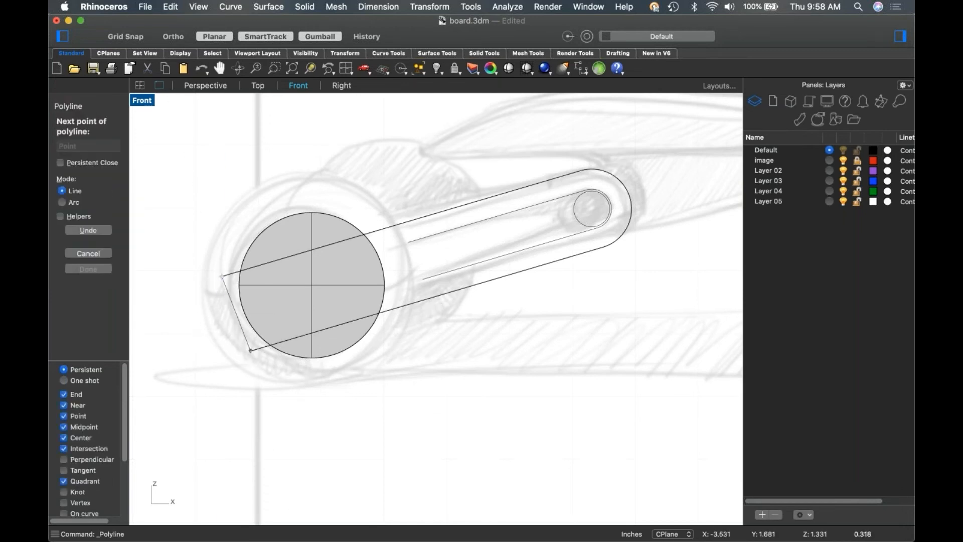
key("Return")
Create a surface from planar curves using the outer slot profile and its closing line.
left_click(258, 348)
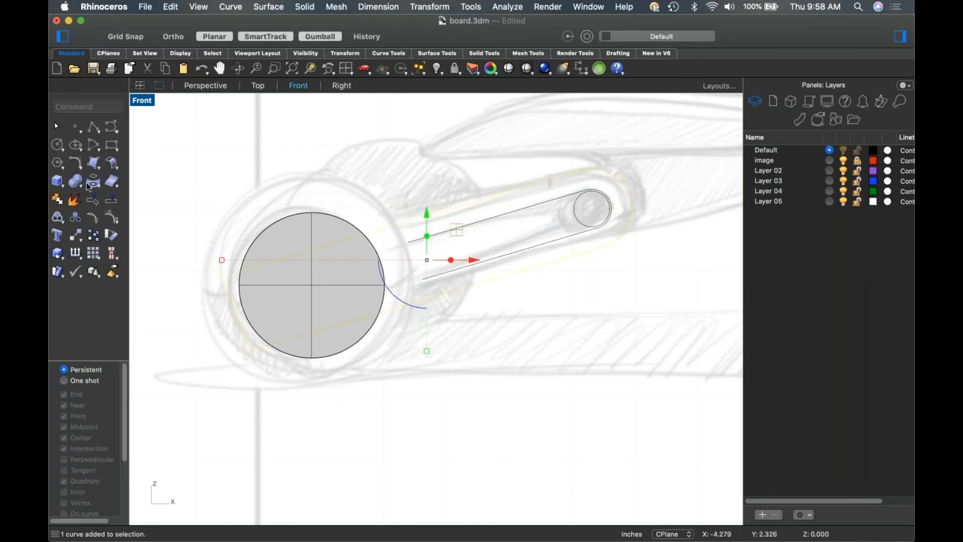
left_click(101, 171)
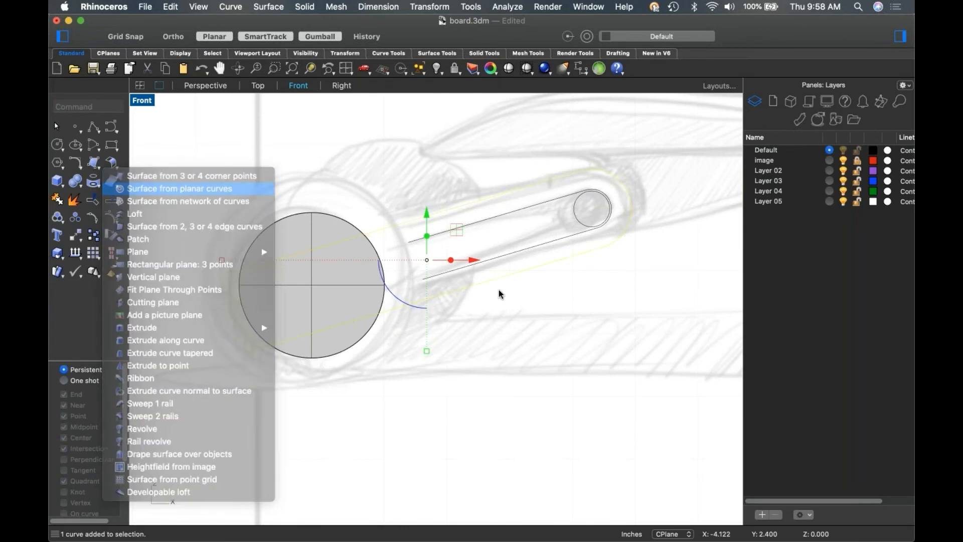
left_click(508, 311)
right_click_drag(399, 276, 395, 300)
Extrude the planar strut surface sideways into a solid block with a rounded pivot end.
left_click(400, 292)
key("super+4")
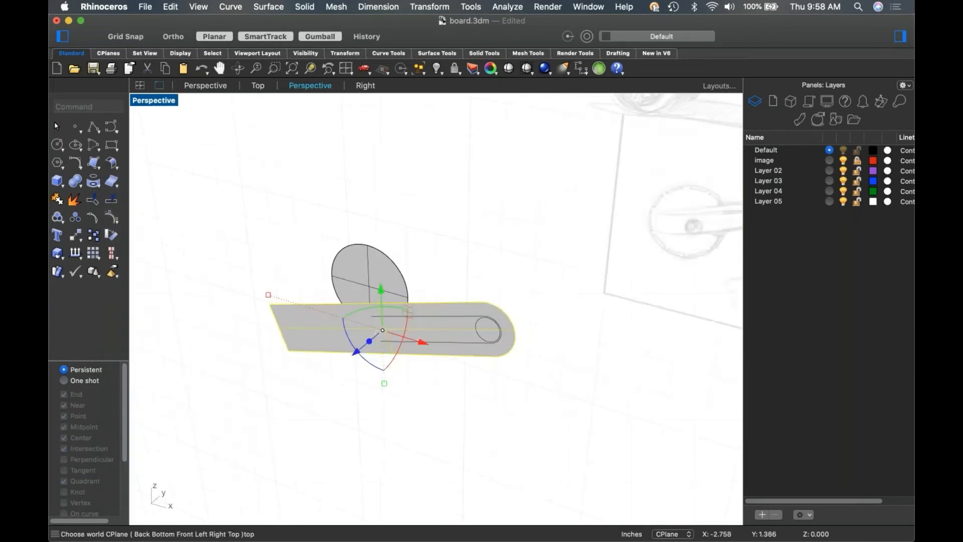
right_click_drag(443, 345, 317, 322)
mouse_move(333, 328)
left_mouse_down()
mouse_move(406, 314)
mouse_move(397, 317)
left_mouse_up()
left_click(307, 358)
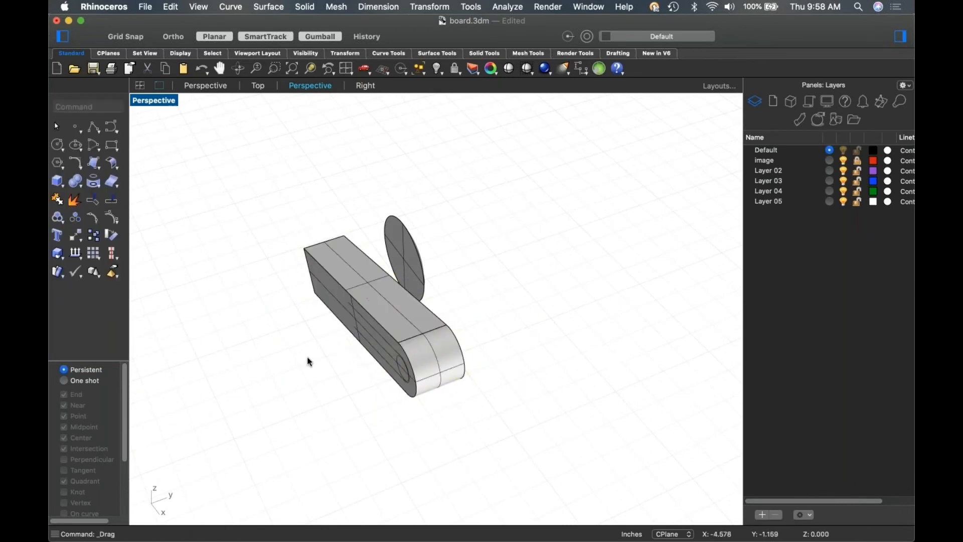
Show all hidden objects and move the strut block to the inboard side of the wheel.
right_click_drag(307, 358, 391, 359)
key("super+alt+h")
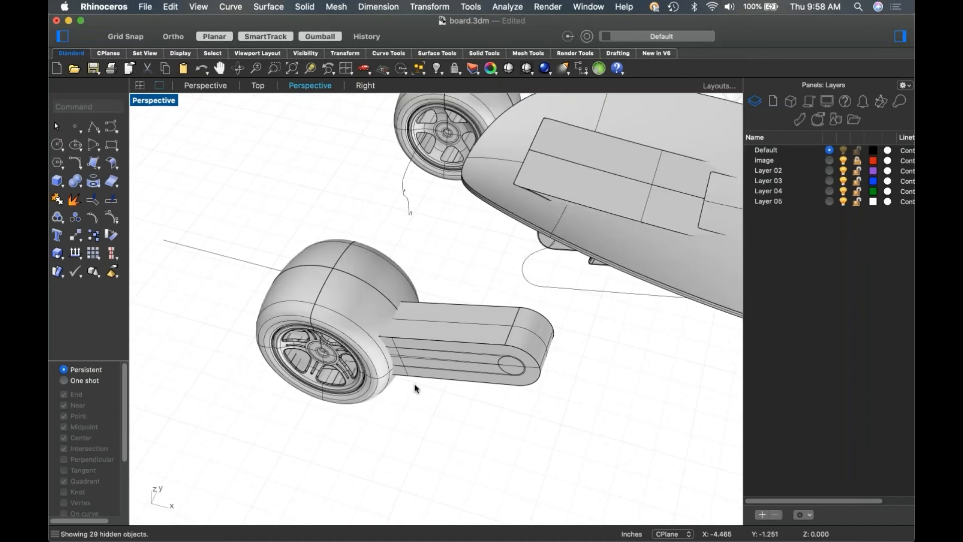
right_click_drag(500, 376, 462, 304)
left_click(522, 300)
left_click_drag(457, 308, 391, 303)
left_click(296, 378)
In the Top view, move the strut block toward the wheel until it overlaps the domed wheel cover.
right_click_drag(296, 378, 453, 357)
scroll(453, 357, "up", 4)
right_click_drag(514, 335, 480, 334)
right_click_drag(445, 369, 441, 382)
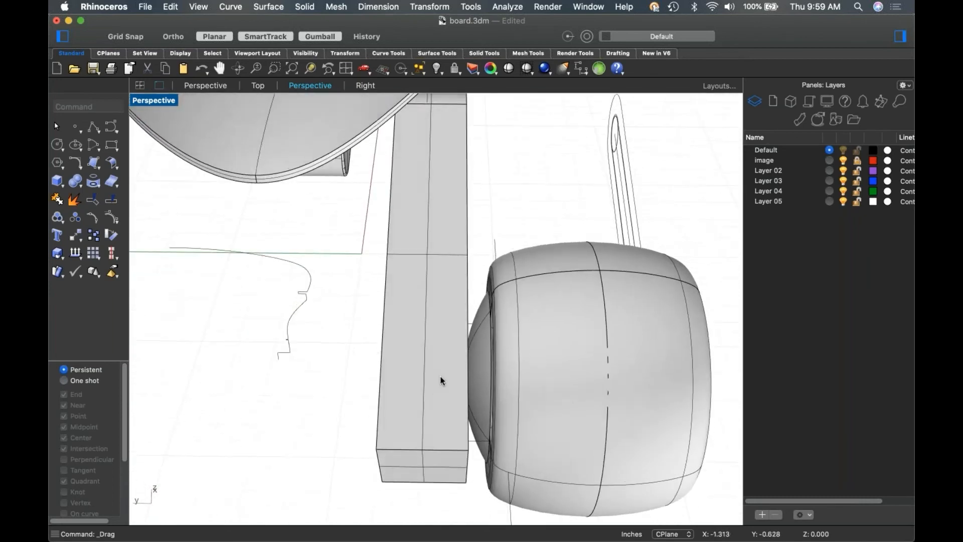
scroll(441, 383, "up", 3)
left_click(434, 363)
left_click(480, 367, "shift")
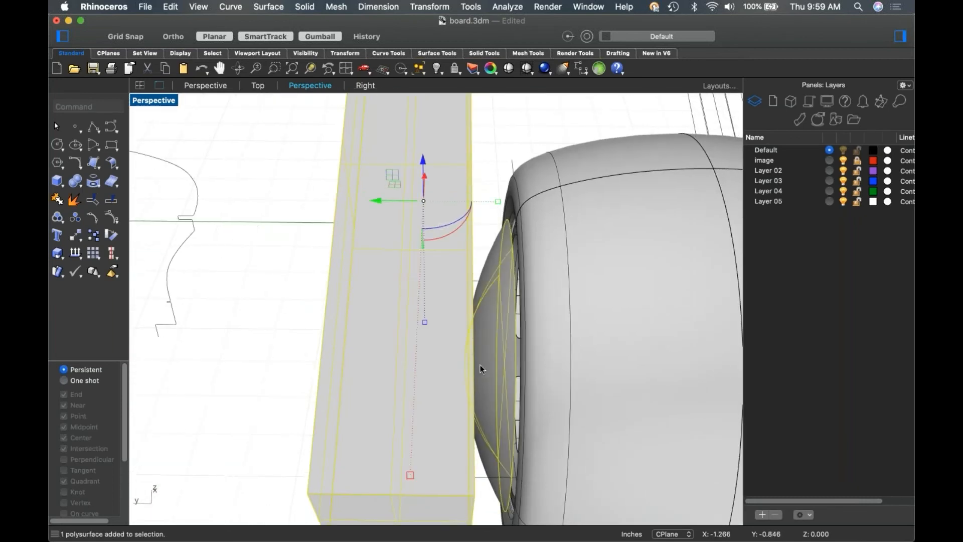
type("top")
key("Return")
scroll(445, 374, "down", 4)
right_click_drag(448, 385, 508, 360)
left_click(523, 373)
scroll(397, 293, "up", 4)
left_click(405, 294)
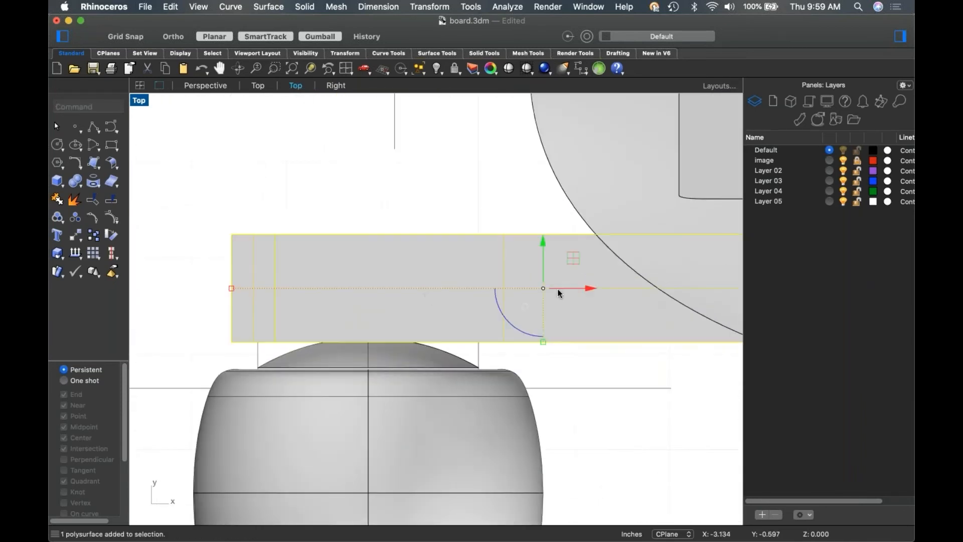
left_click_drag(542, 245, 534, 311)
left_click(580, 391)
scroll(263, 311, "down", 4)
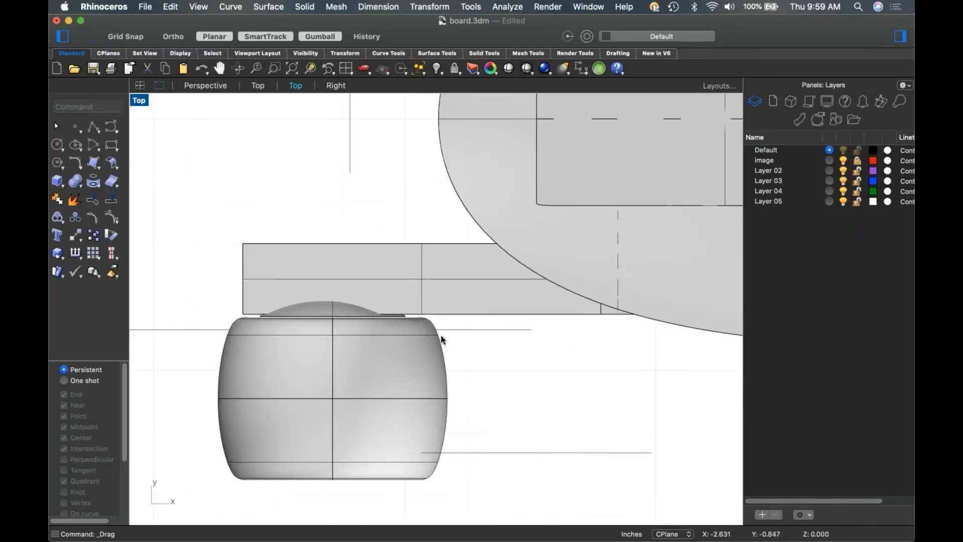
scroll(349, 284, "down", 3)
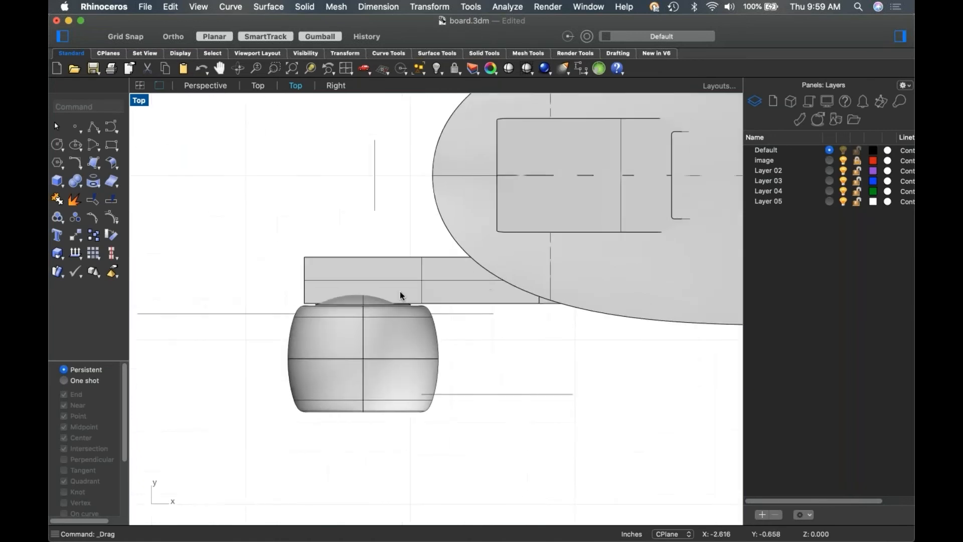
Pull the strut block's inboard face away from the wheel to make the block wider.
key("ctrl+F4")
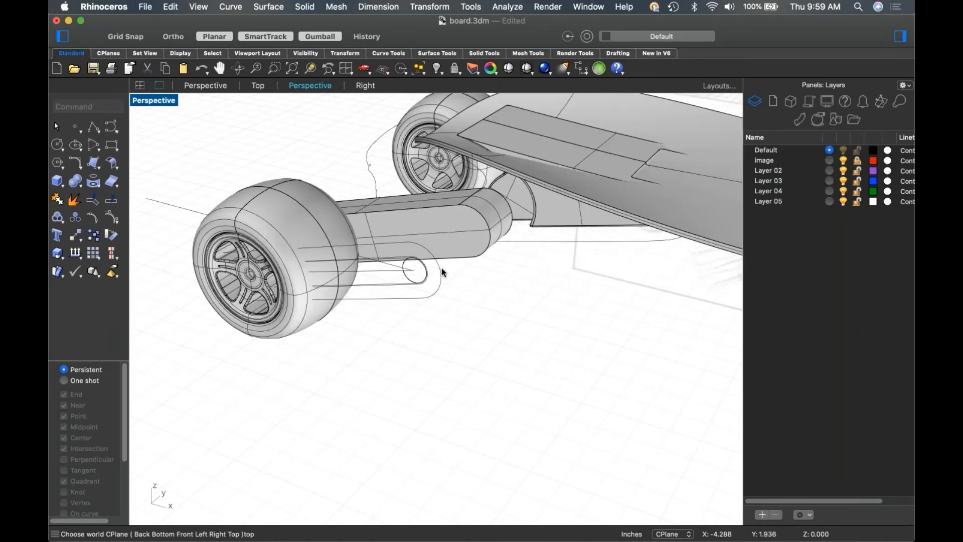
scroll(484, 194, "up", 8)
right_click_drag(555, 218, 493, 246)
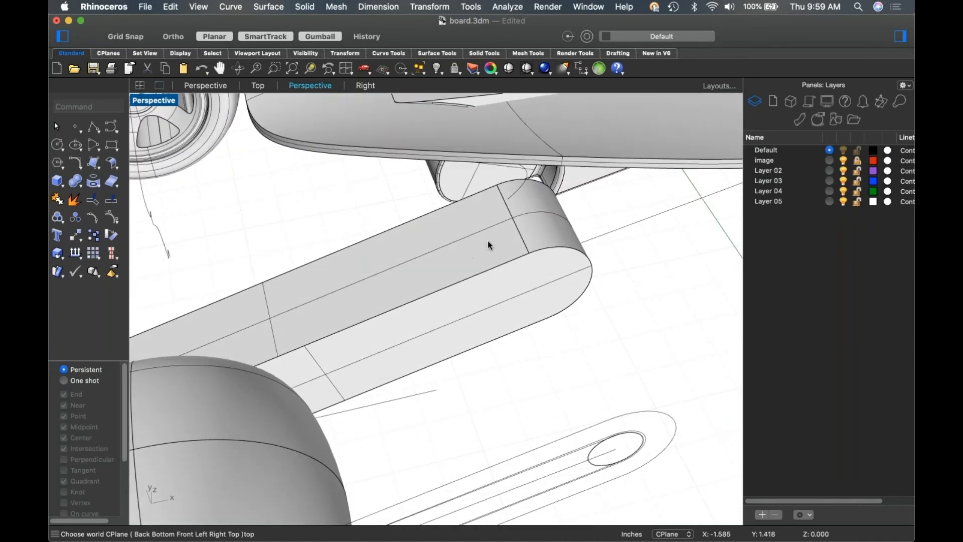
right_click_drag(537, 267, 465, 299)
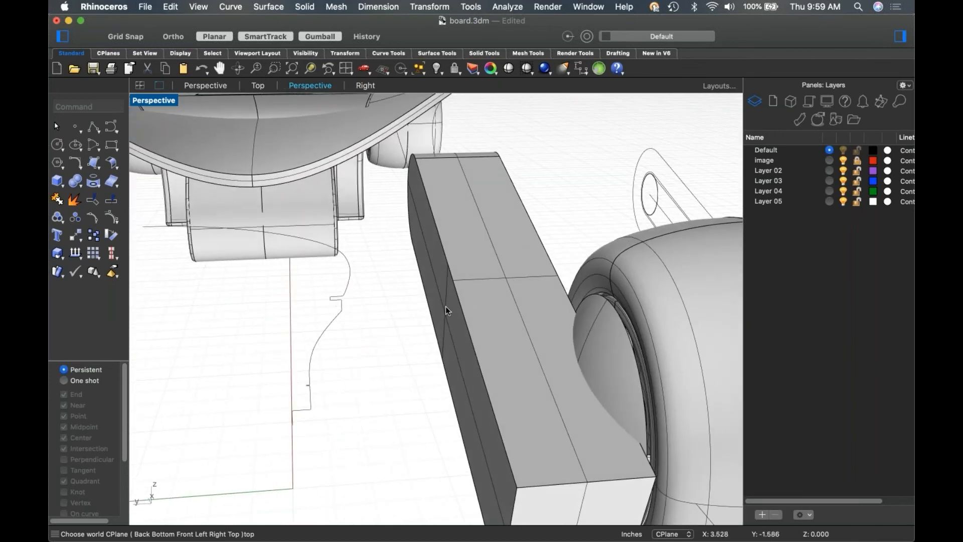
left_click(450, 308, "shift+super")
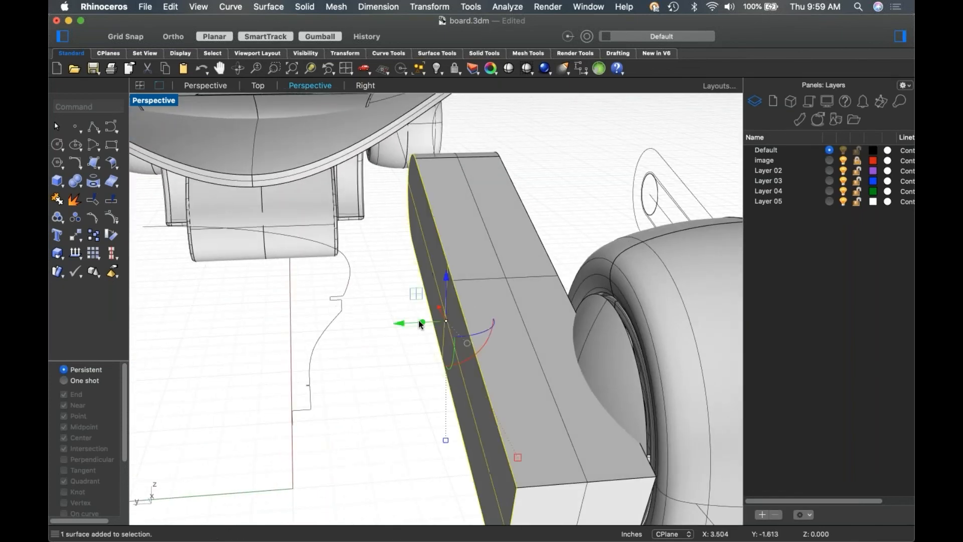
left_click_drag(401, 324, 351, 323)
key("Escape")
Hide everything except the strut block and the domed wheel cover.
right_click_drag(360, 308, 606, 238)
left_click(607, 239)
left_click(643, 339, "shift")
key("super+h")
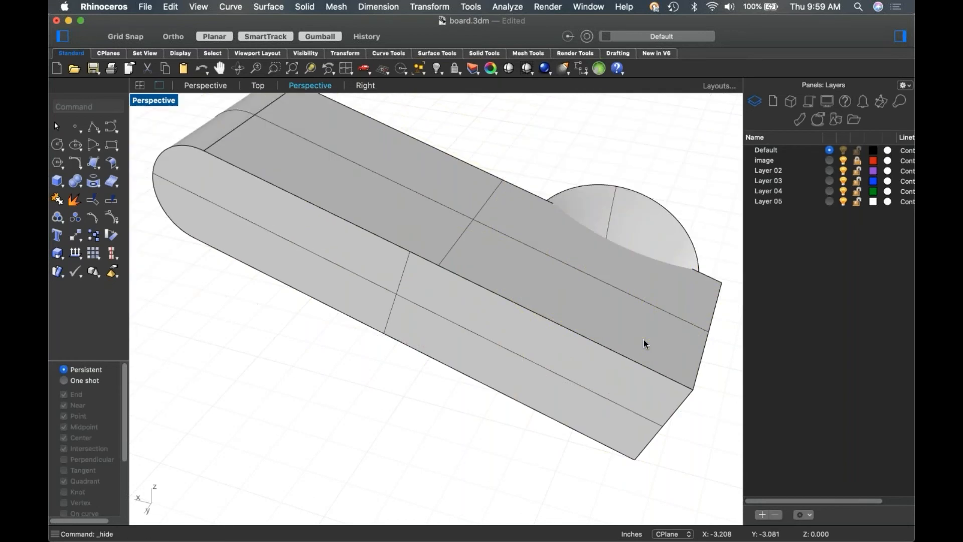
In the Top view, sketch a freeform curve running above the wheel cover and bending out through the block's inboard edge near the pivot end.
type("top")
key("Return")
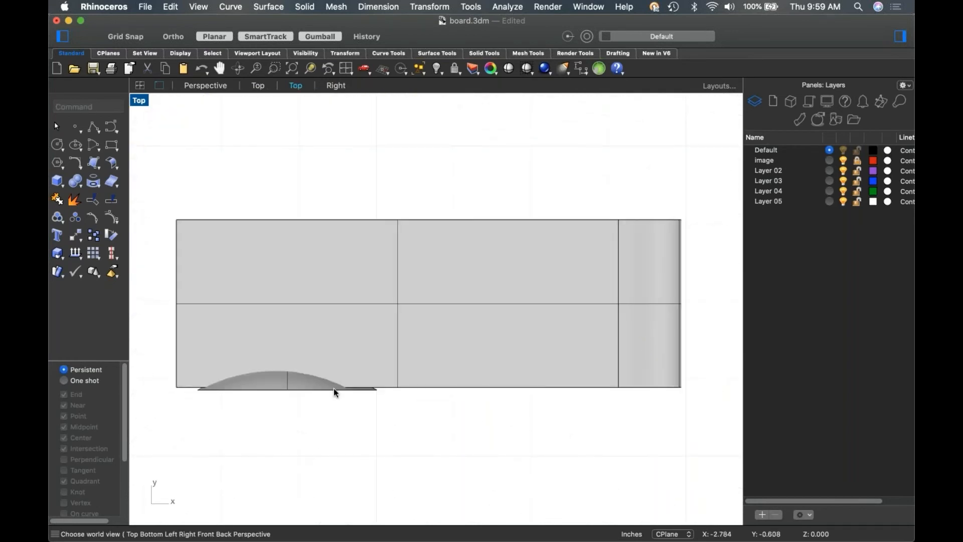
scroll(391, 380, "down", 2)
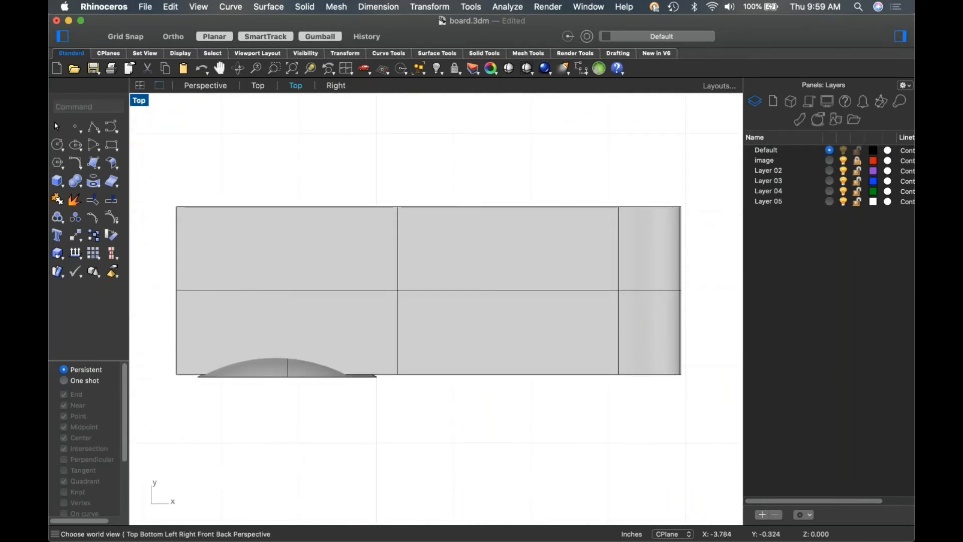
left_click(99, 130)
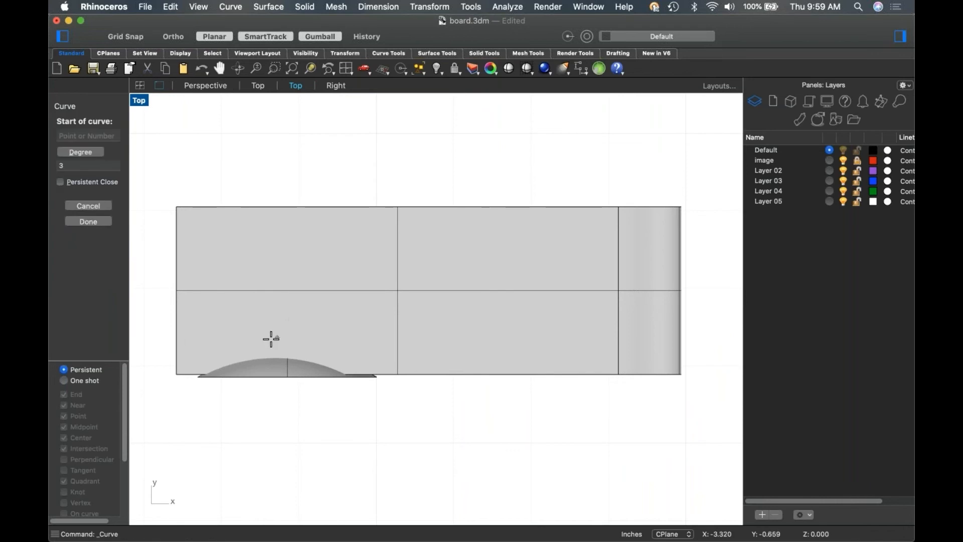
left_click(171, 361)
left_click(275, 340)
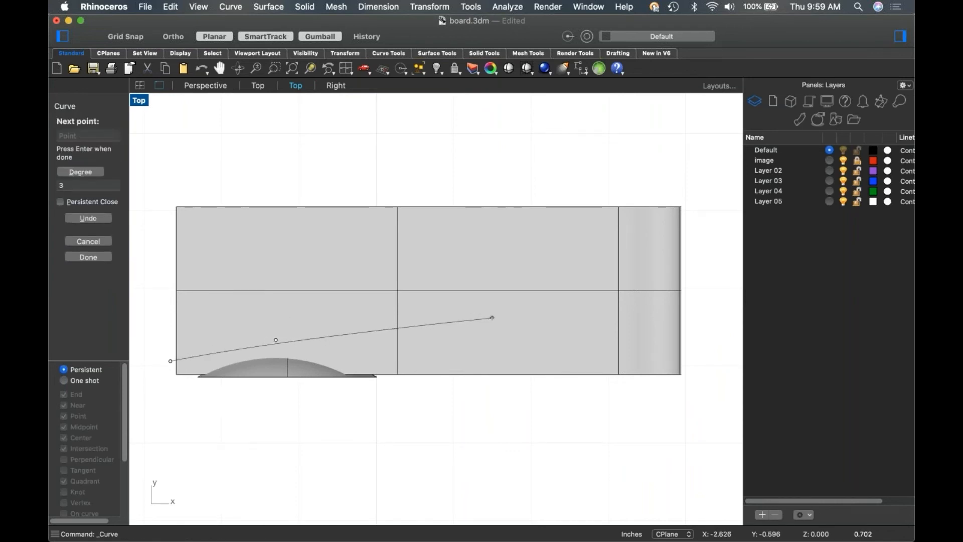
left_click(492, 317)
left_click(552, 303)
left_click(585, 275)
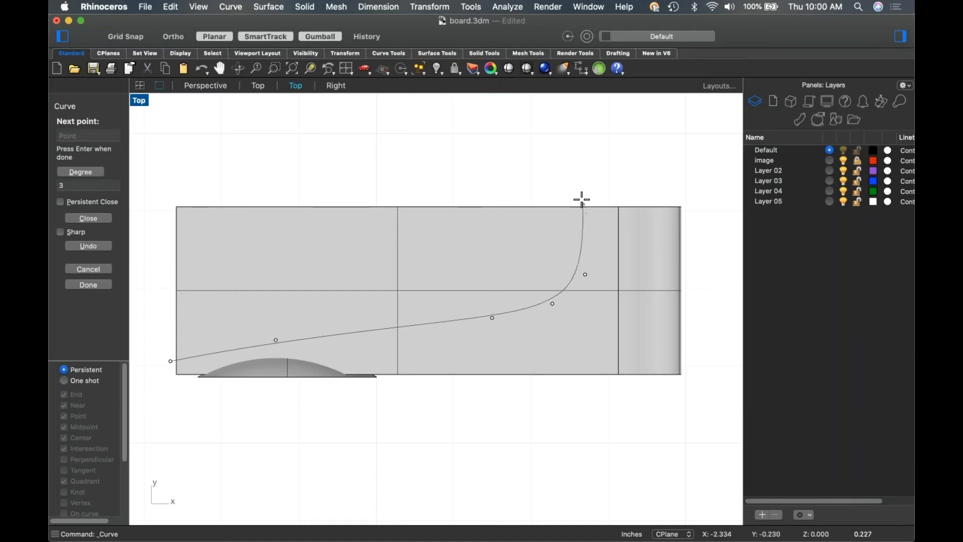
left_click(581, 191)
key("Return")
Wire-cut the strut block completely through along the sketched curve and delete the inboard piece.
left_click(582, 192)
type("WireCut")
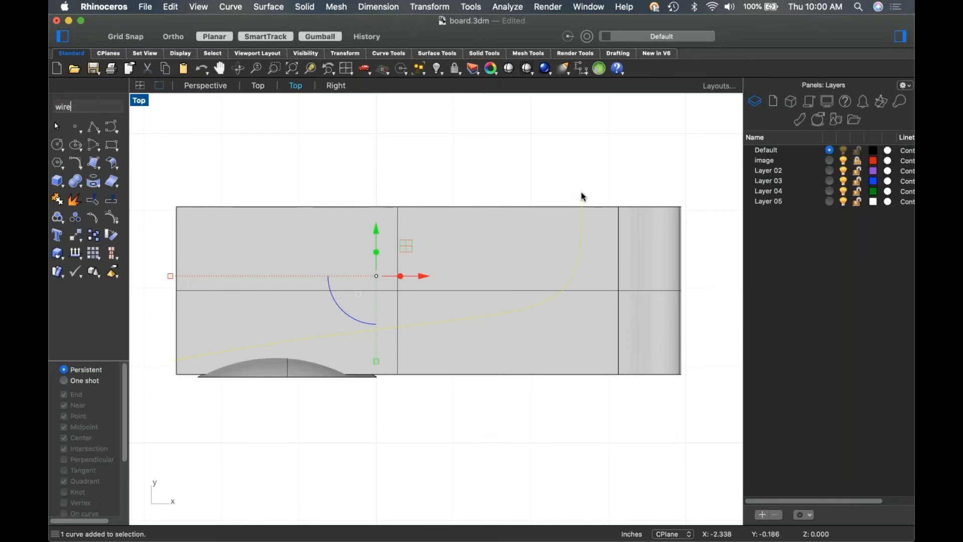
key("Return")
left_click(490, 261)
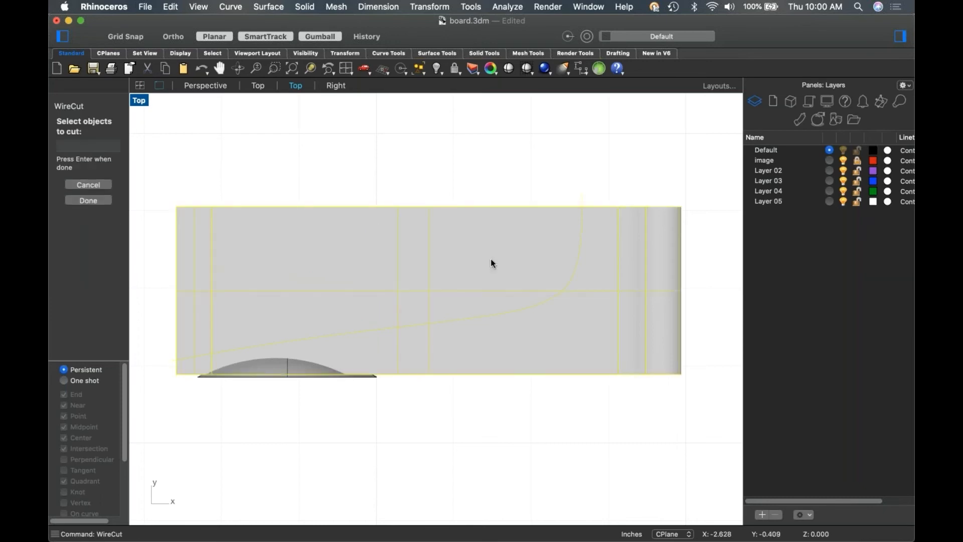
key("Return")
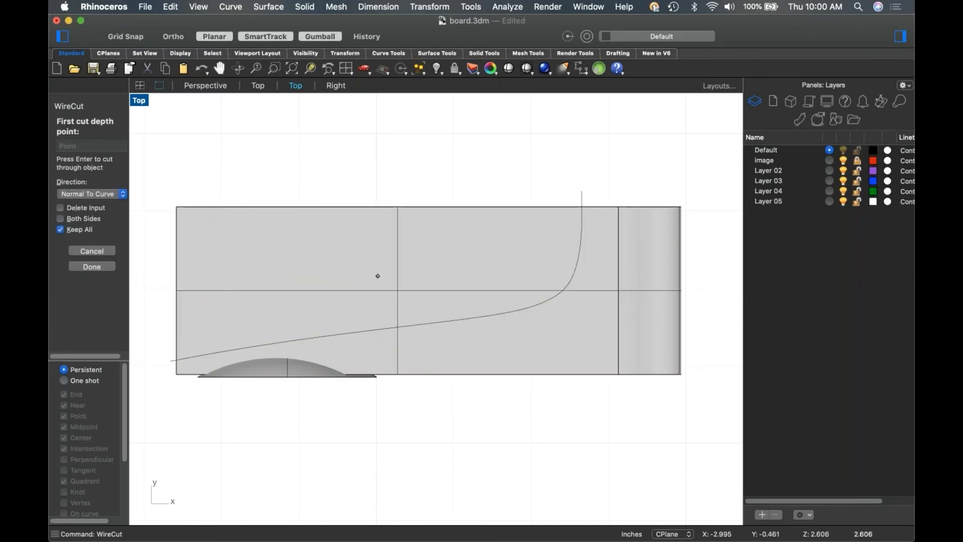
key("Return")
left_click(378, 277)
key("Delete")
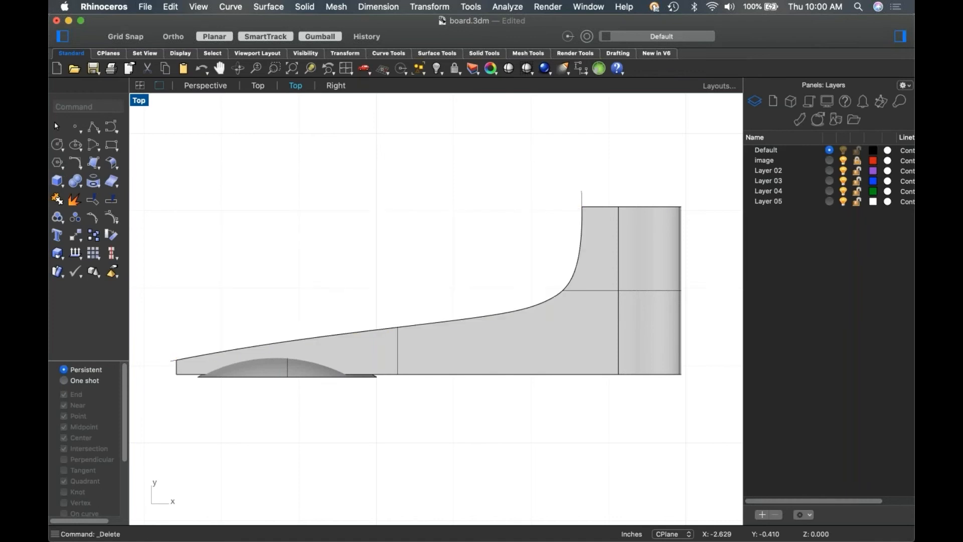
In the Perspective view, choose the strut's upper curved inboard edge for an edge blend.
type("p")
key("Return")
right_click_drag(518, 305, 283, 284)
scroll(326, 281, "up", 6)
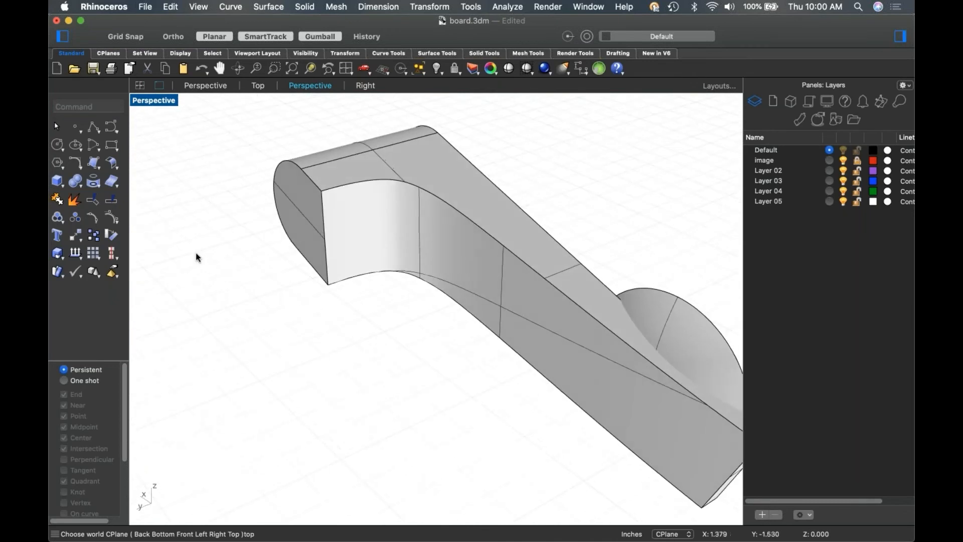
left_click(81, 186)
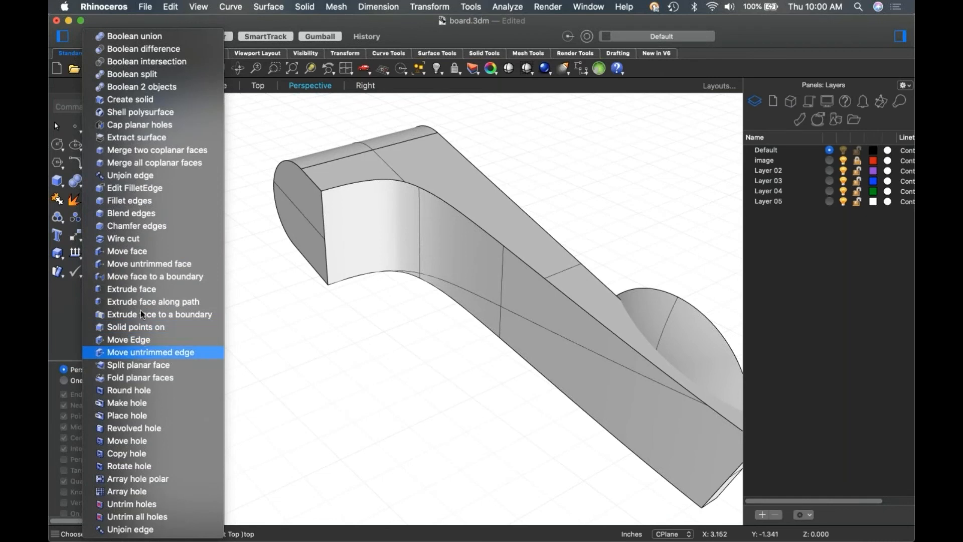
left_click(336, 184)
scroll(429, 272, "down", 3)
key("Return")
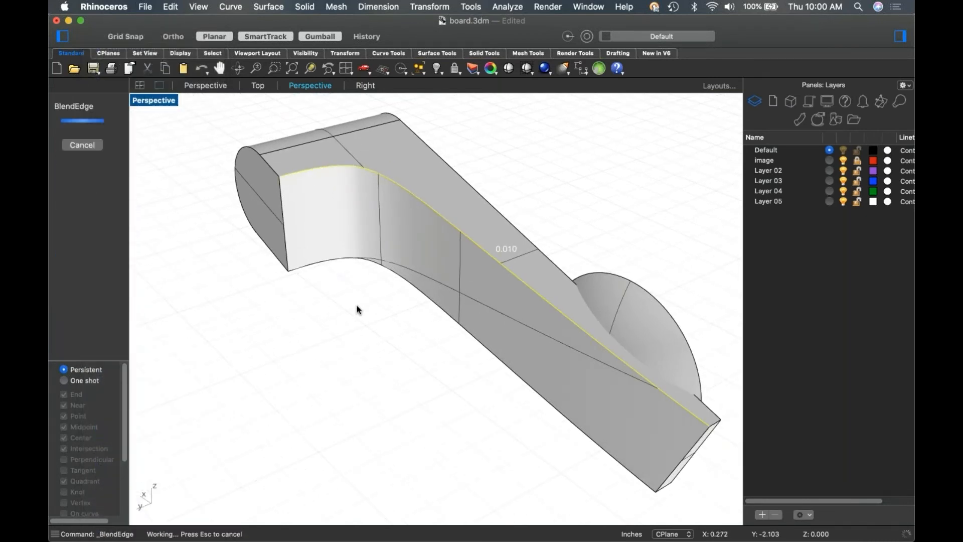
Enlarge the upper edge's blend radius at the pivot end to about 0.150.
right_click_drag(310, 222, 311, 207)
scroll(327, 191, "up", 6)
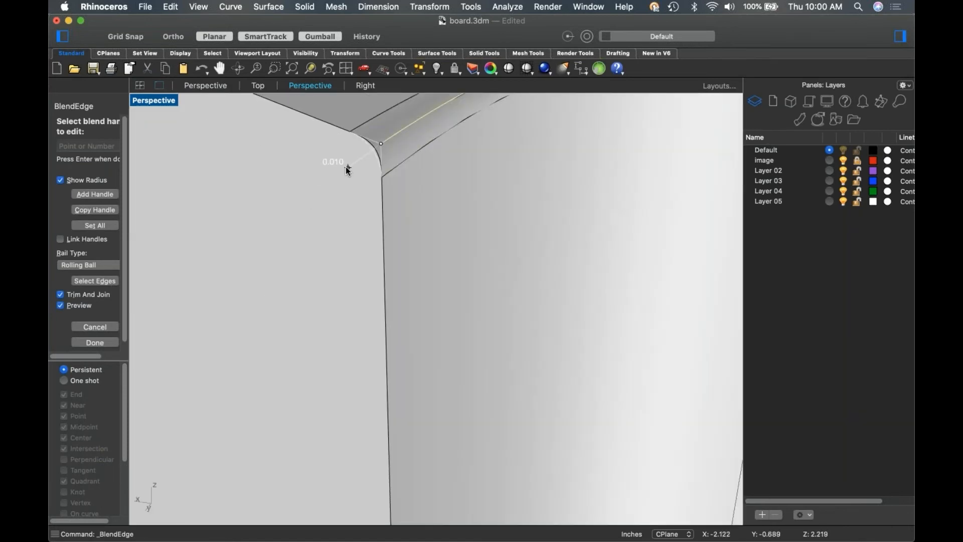
left_click(348, 170)
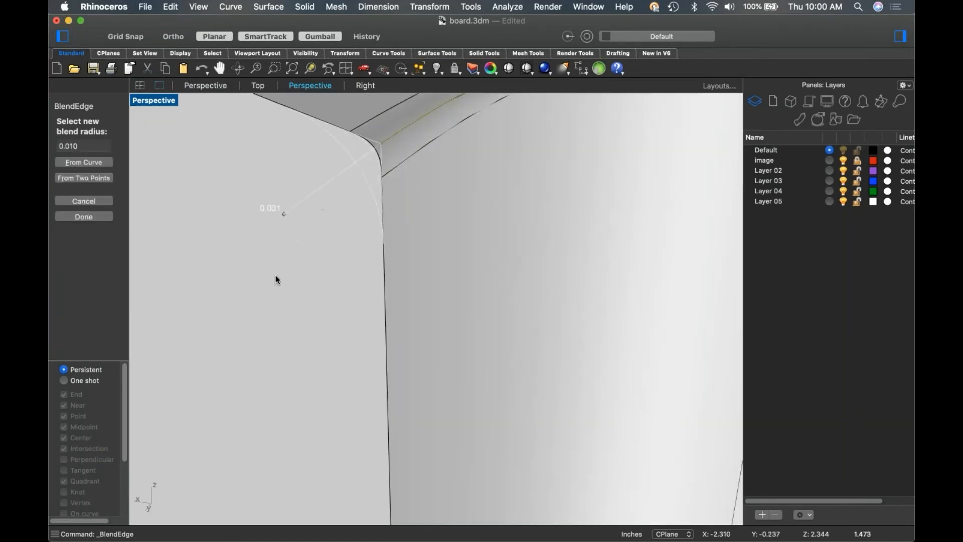
left_click(212, 345)
scroll(333, 315, "down", 12)
right_click_drag(390, 363, 368, 329, "shift")
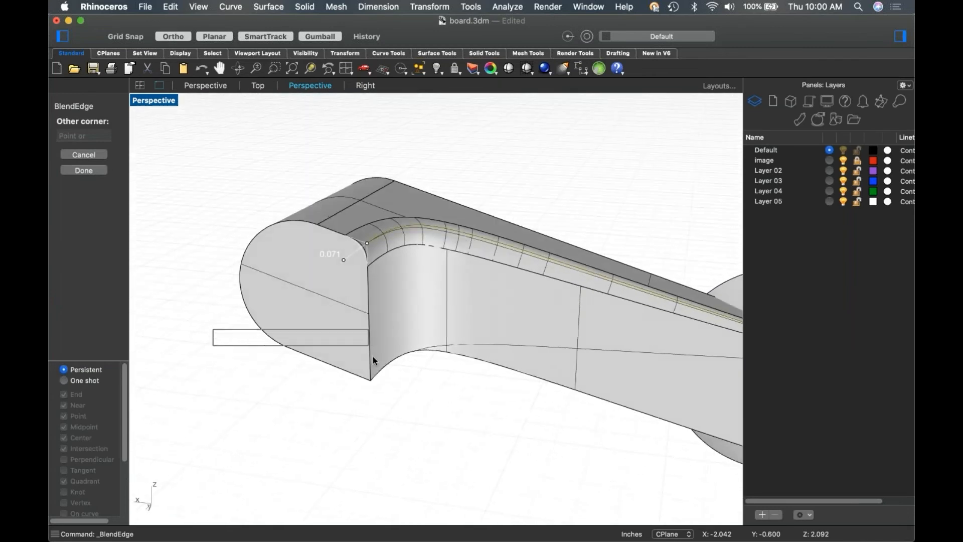
left_click(368, 362)
left_click(344, 265)
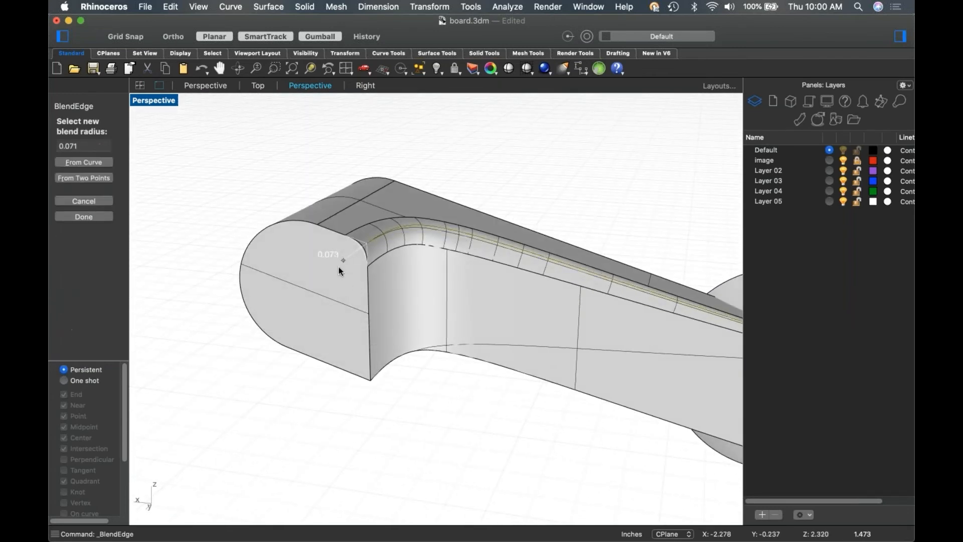
left_click(326, 291)
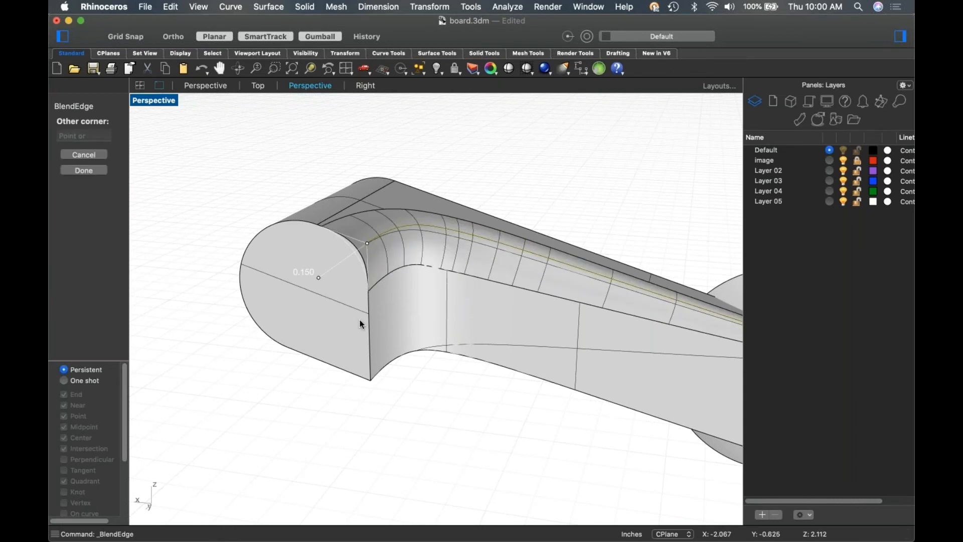
Set the upper edge's blend radius at the wheel end to about 0.031 and apply the blend.
right_click_drag(392, 342, 478, 338)
left_click(478, 338)
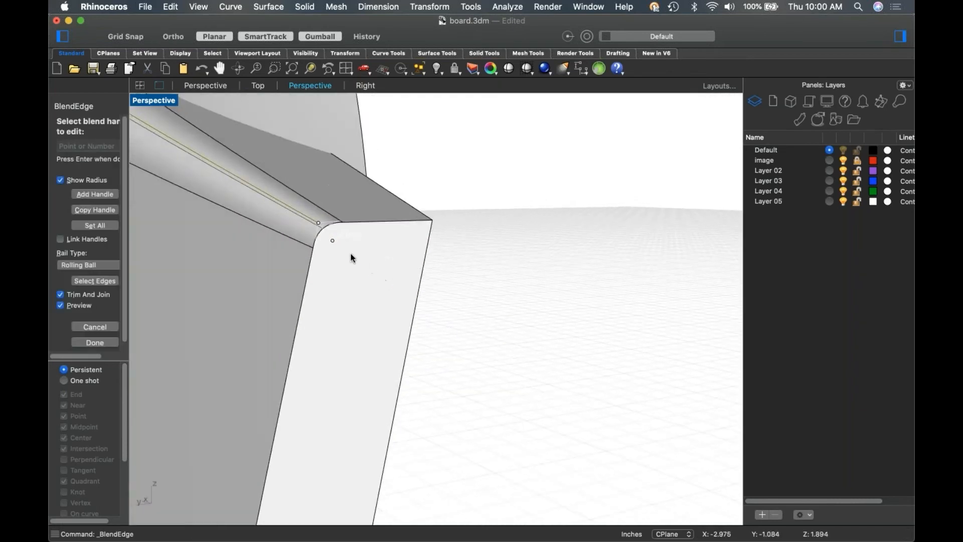
left_click(333, 241)
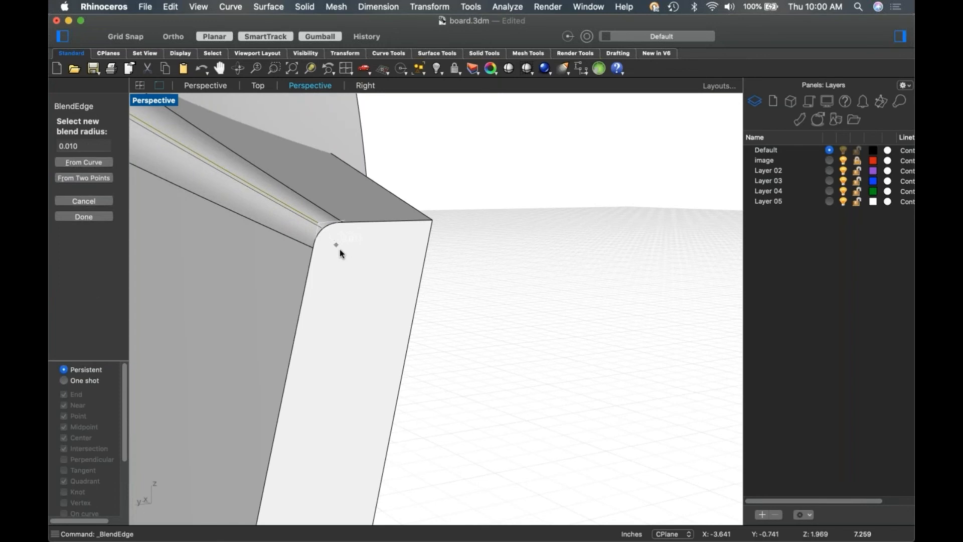
left_click(359, 280)
scroll(525, 288, "down", 5)
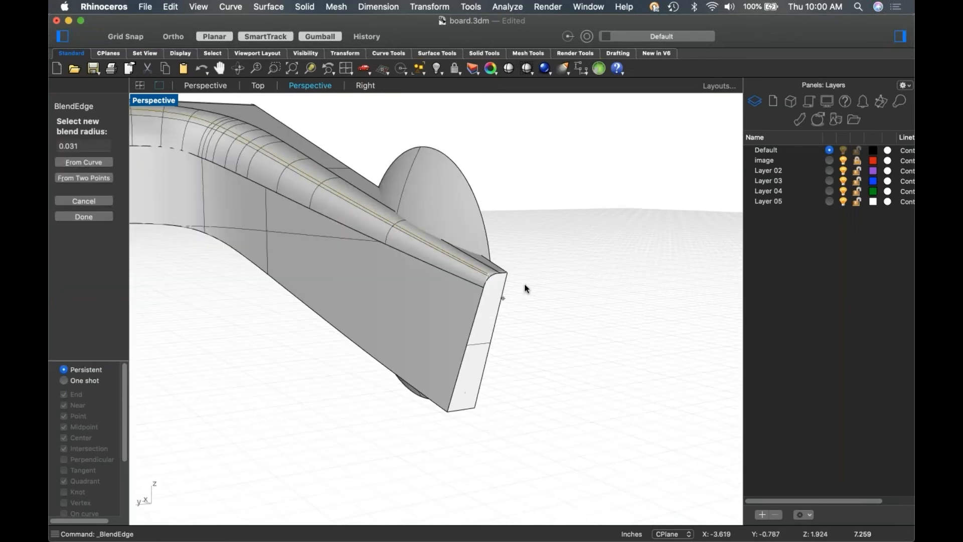
key("Return")
key("Return")
scroll(534, 293, "down", 3)
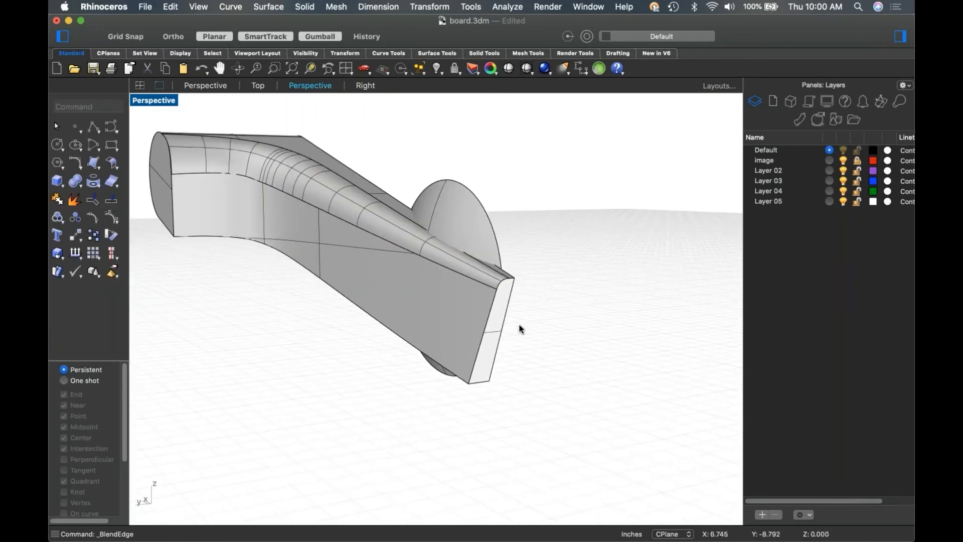
Blend the strut's lower curved inboard edge, with a radius of about 0.119 at the pivot end.
right_click_drag(531, 324, 602, 347, "shift")
right_click_drag(291, 332, 294, 273)
right_click(290, 265)
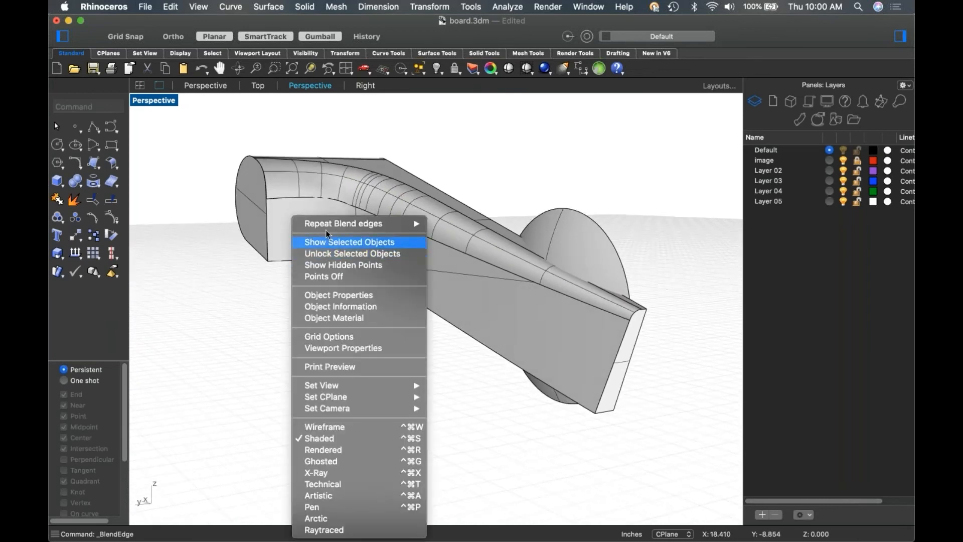
key("Return")
left_click(282, 262)
key("Return")
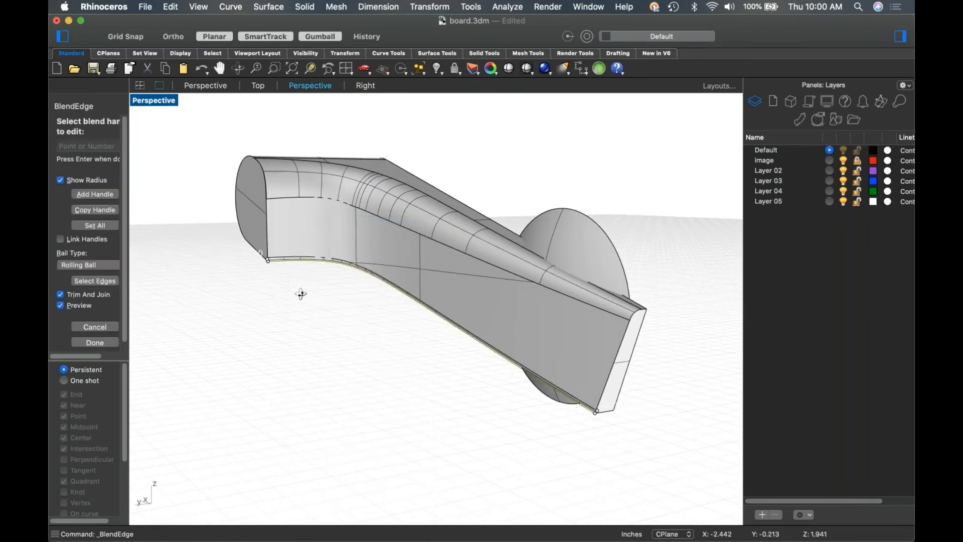
right_click_drag(290, 281, 234, 289)
scroll(236, 285, "up", 5)
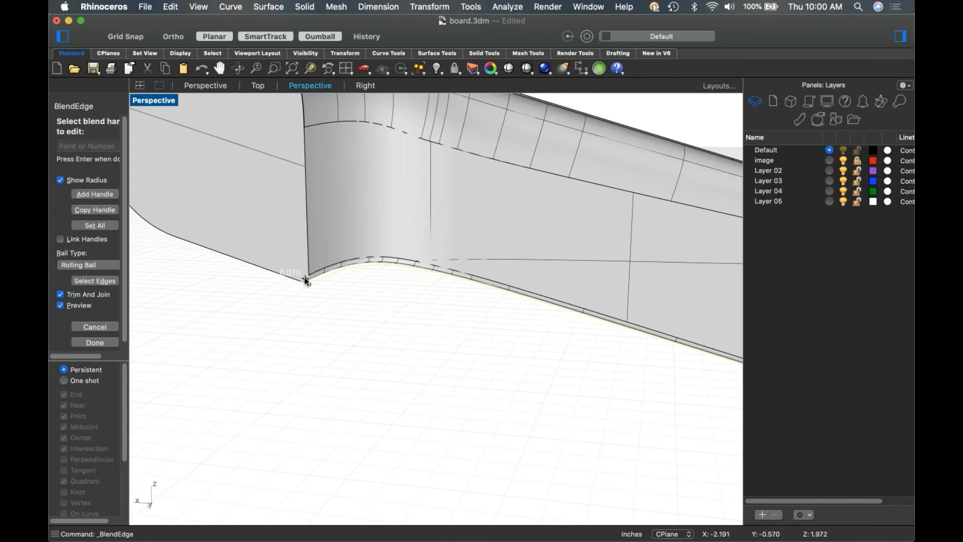
left_click(306, 280)
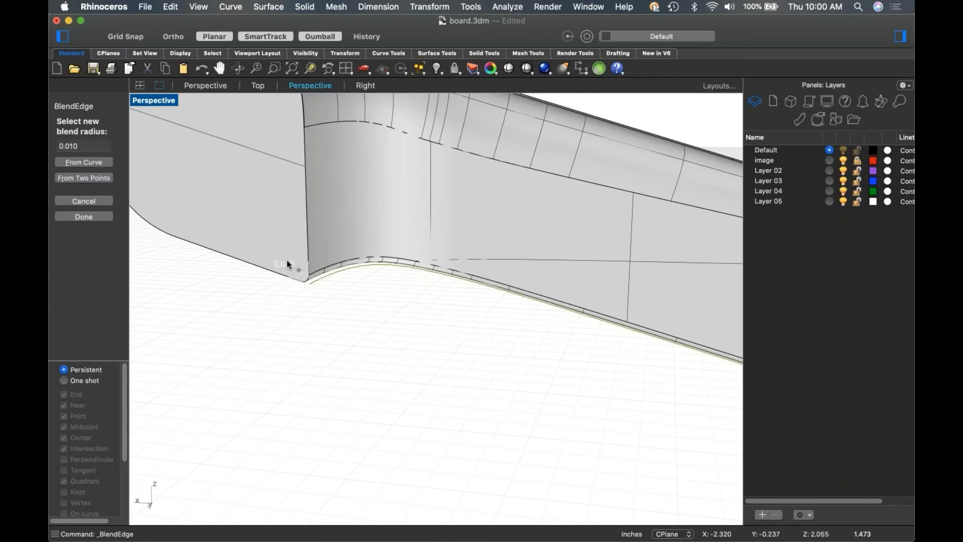
left_click(263, 214)
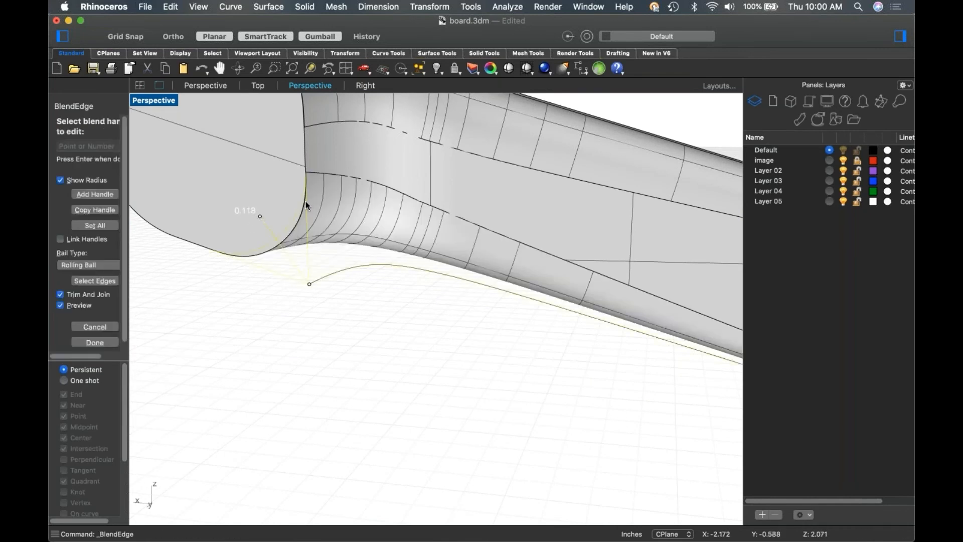
Enlarge the lower edge's blend radius at the wheel end, apply the blend and save the model.
right_click_drag(295, 251, 468, 296)
scroll(466, 291, "up", 3)
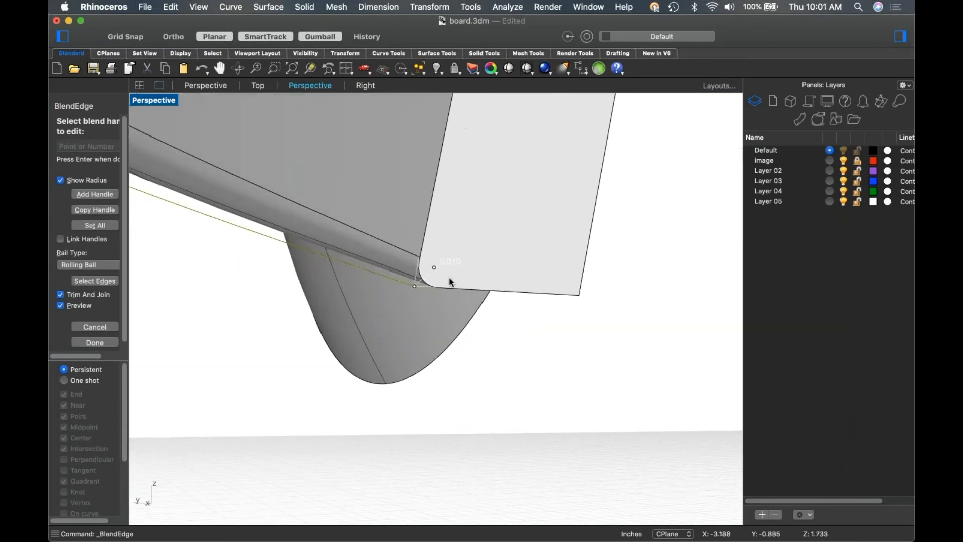
left_click(443, 259)
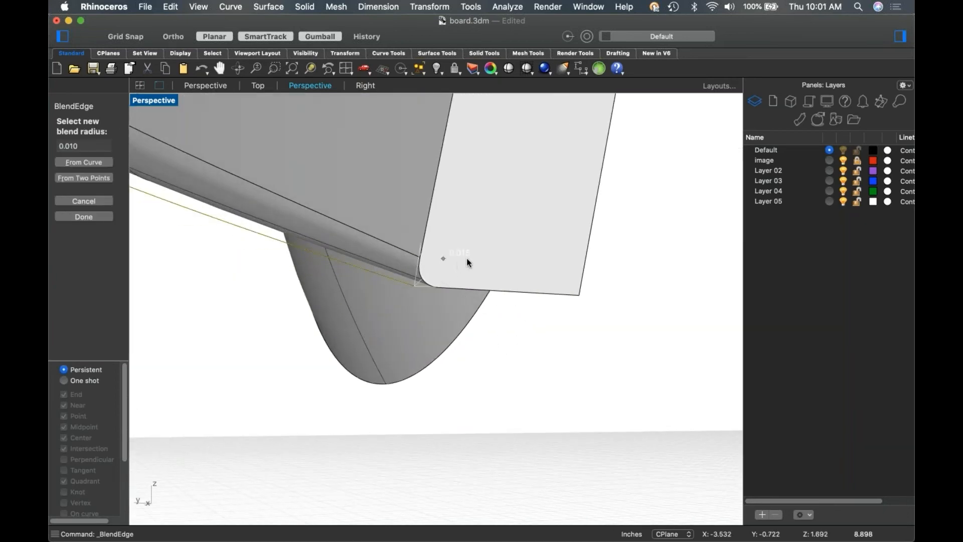
left_click(537, 229)
scroll(555, 347, "down", 10)
key("Return")
right_click_drag(534, 350, 404, 363)
key("super+s")
In the Front view, draw a circle concentric with the wheel cover and slightly smaller than it.
mouse_move(434, 367)
right_mouse_down()
mouse_move(514, 347)
mouse_move(447, 348)
mouse_move(501, 373)
mouse_move(488, 381)
mouse_move(345, 342)
mouse_move(287, 341)
mouse_move(301, 341)
right_mouse_up()
key("ctrl+F2")
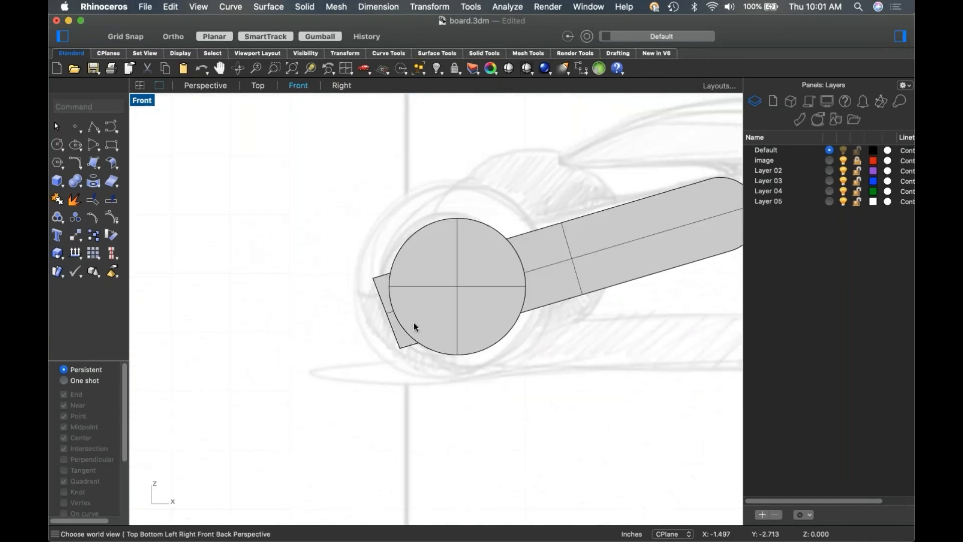
scroll(413, 327, "up", 3)
left_click(57, 145)
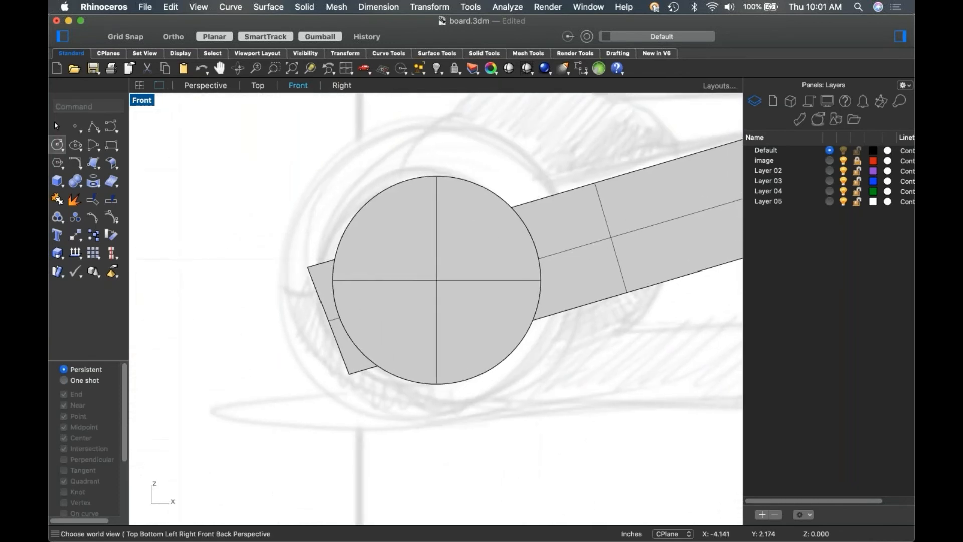
left_click(410, 366)
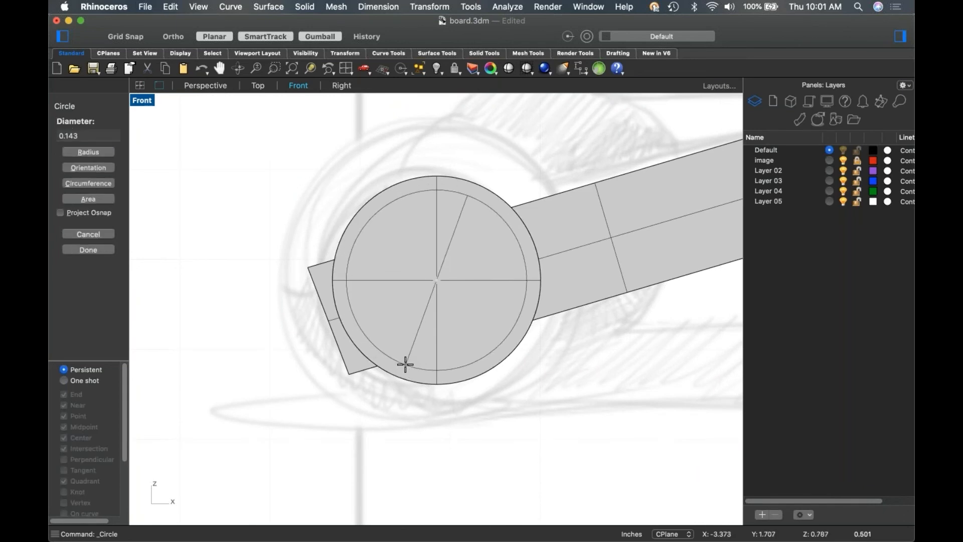
left_click(405, 364)
Extrude the circle into an open cylinder that passes through the strut and extends beyond its inboard side.
left_click(426, 371)
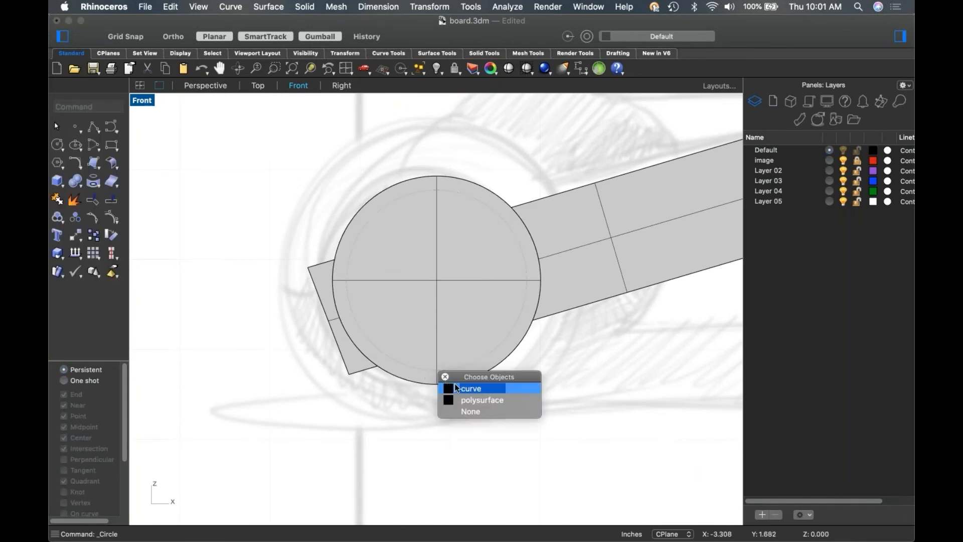
left_click(464, 388)
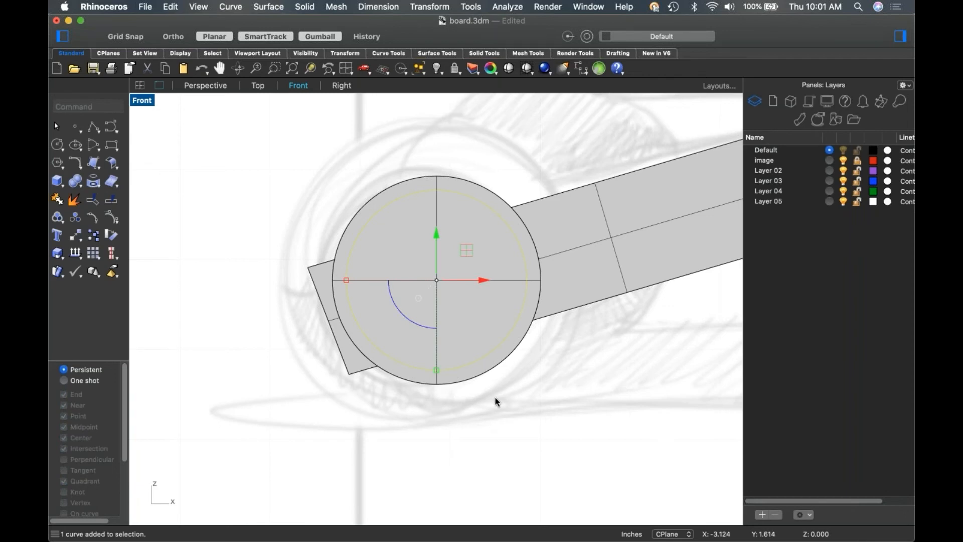
key("ctrl+F4")
right_click_drag(306, 236, 423, 300)
scroll(471, 267, "up", 3)
left_click_drag(423, 302, 310, 335)
left_click(377, 442)
Split the open cylinder along isocurves and delete the half facing the pivot, keeping the half that crosses the strut's wheel end.
right_click_drag(377, 445, 384, 383)
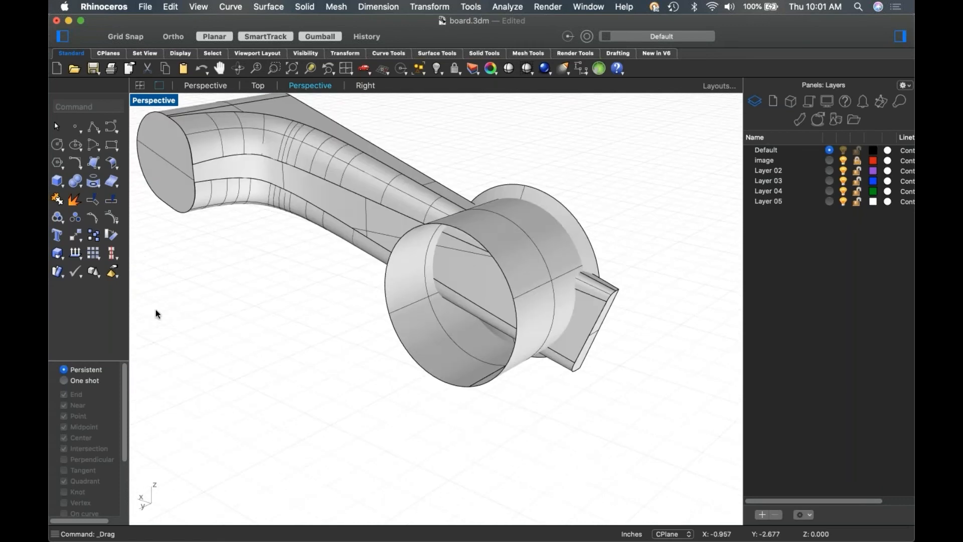
left_click(111, 201)
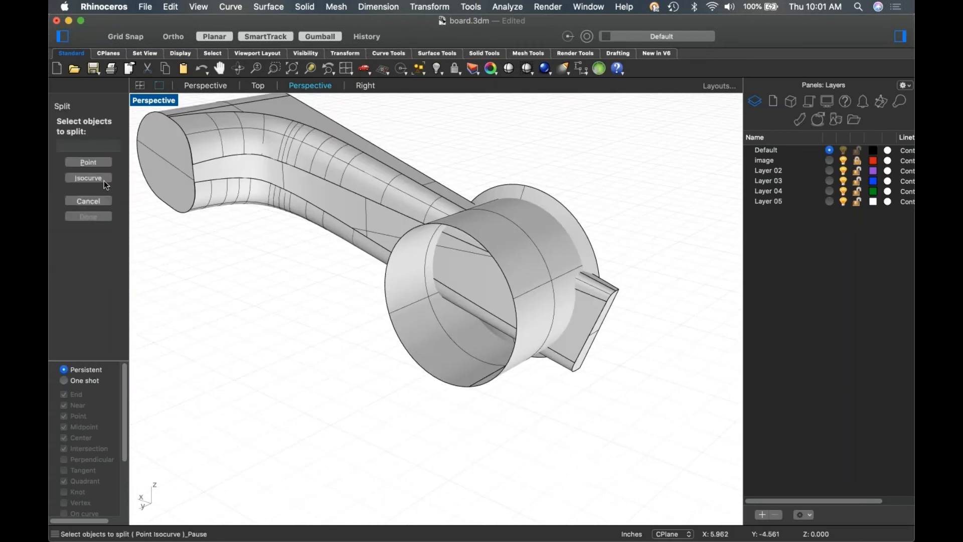
left_click(105, 181)
left_click(522, 273)
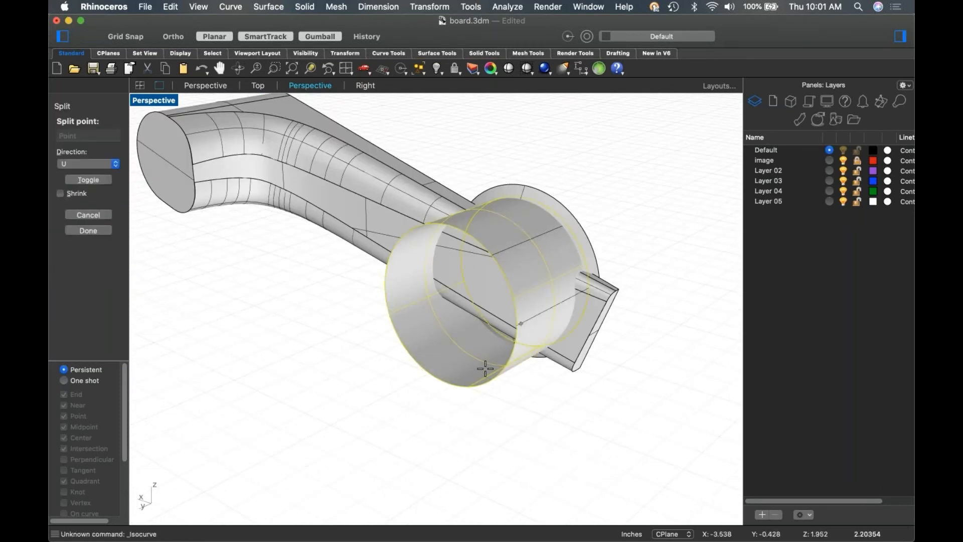
left_click(453, 350)
left_click(443, 342)
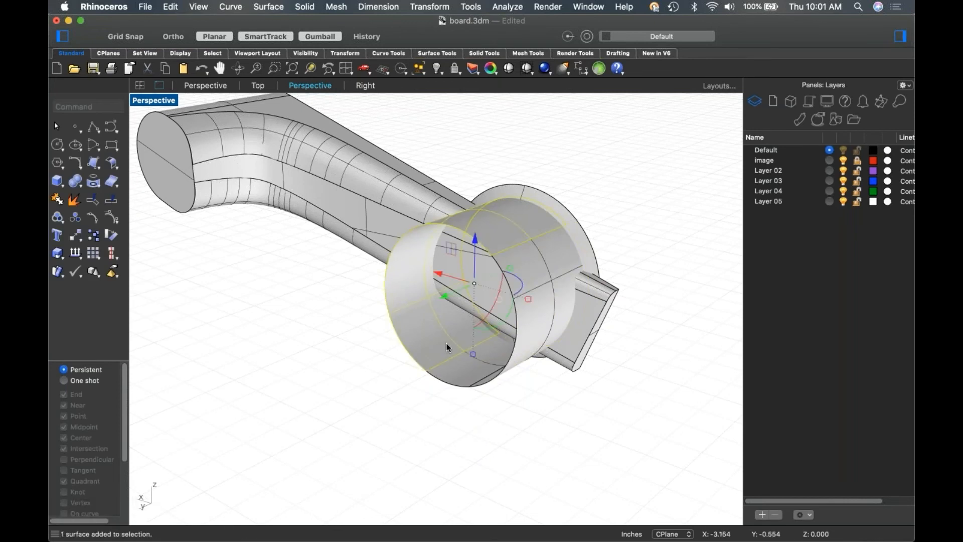
key("Delete")
left_click(518, 360)
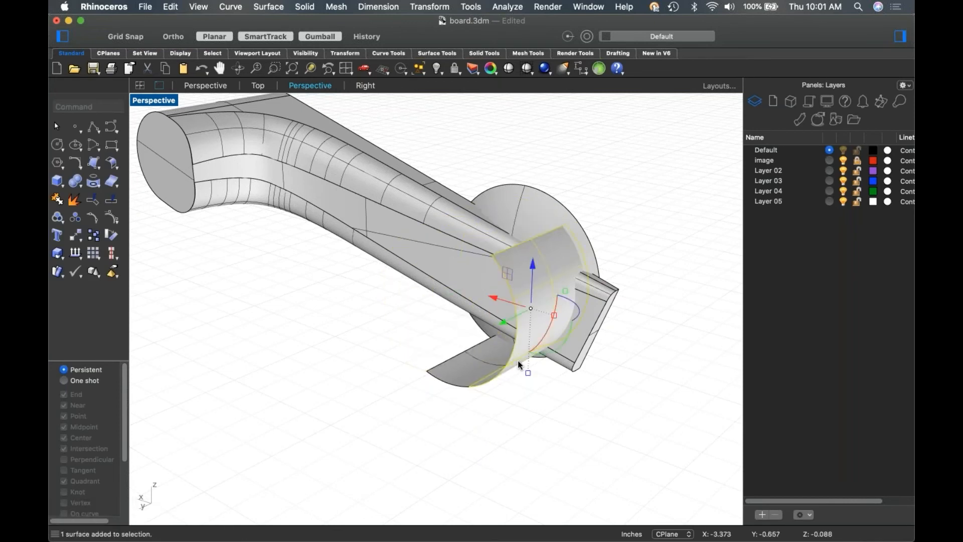
left_click(539, 402)
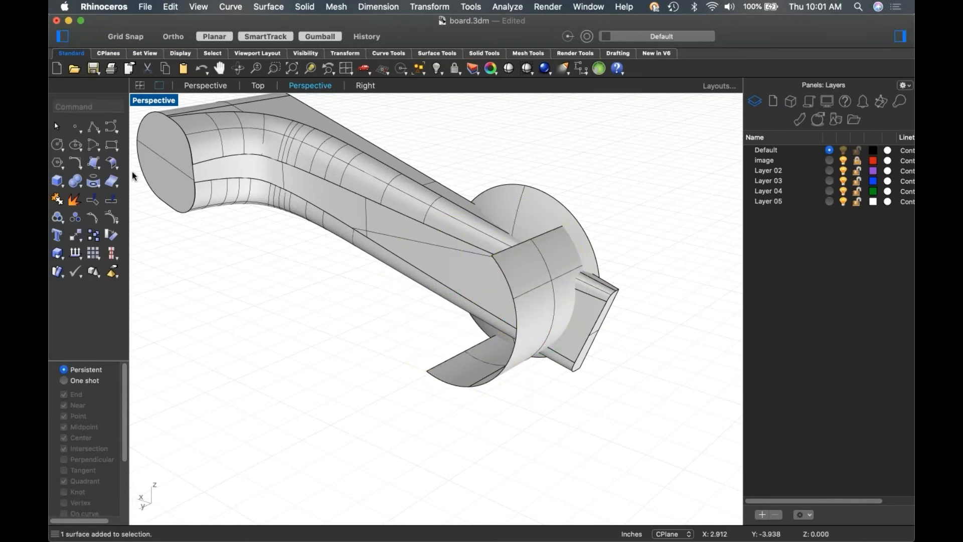
Boolean split the strut with the half cylinder, then delete the end piece outside it and the cutting surface.
left_click(80, 185)
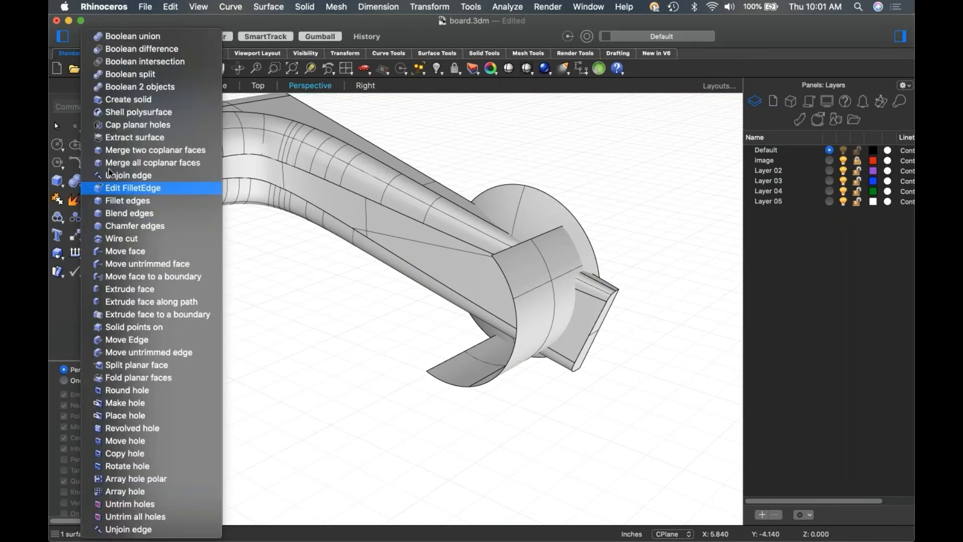
left_click(152, 75)
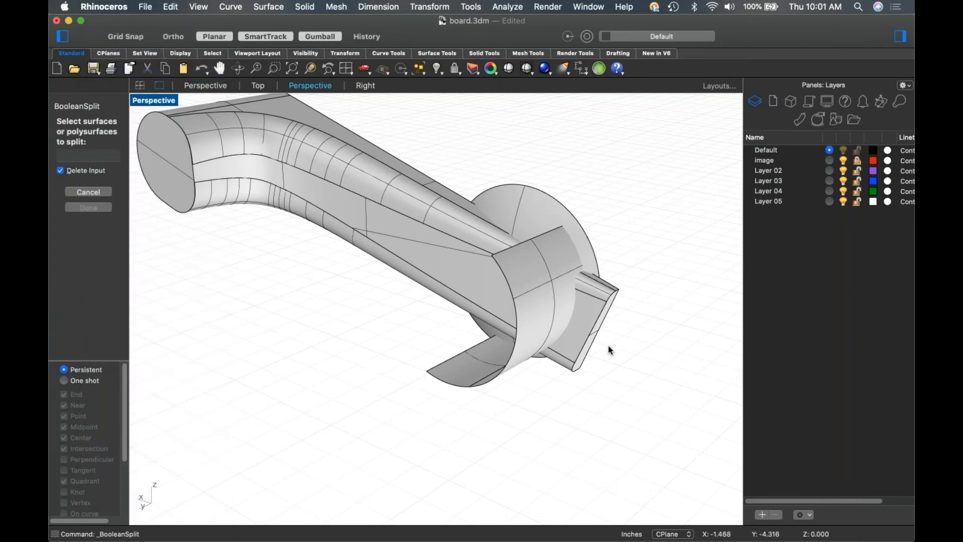
left_click(565, 352)
key("Return")
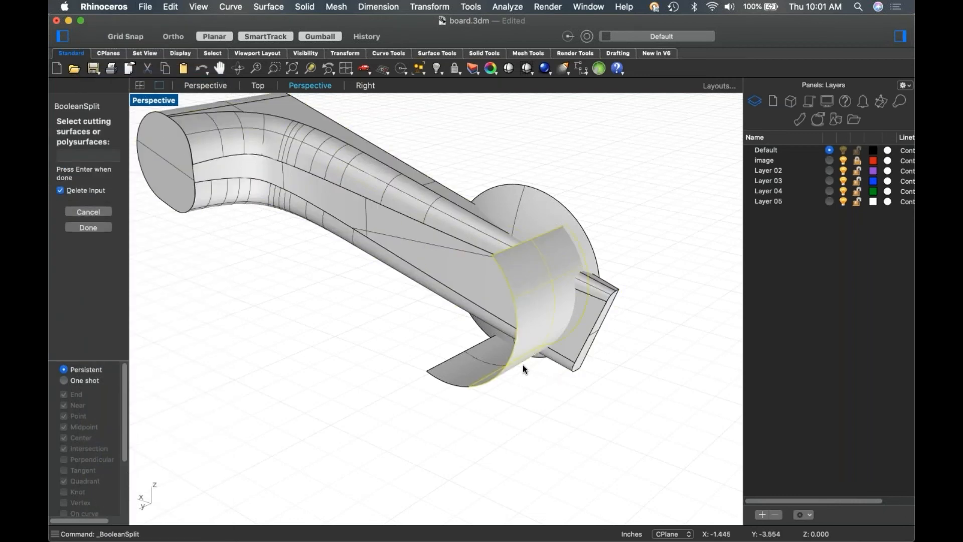
left_click(526, 364)
key("Return")
left_click(565, 359)
key("Delete")
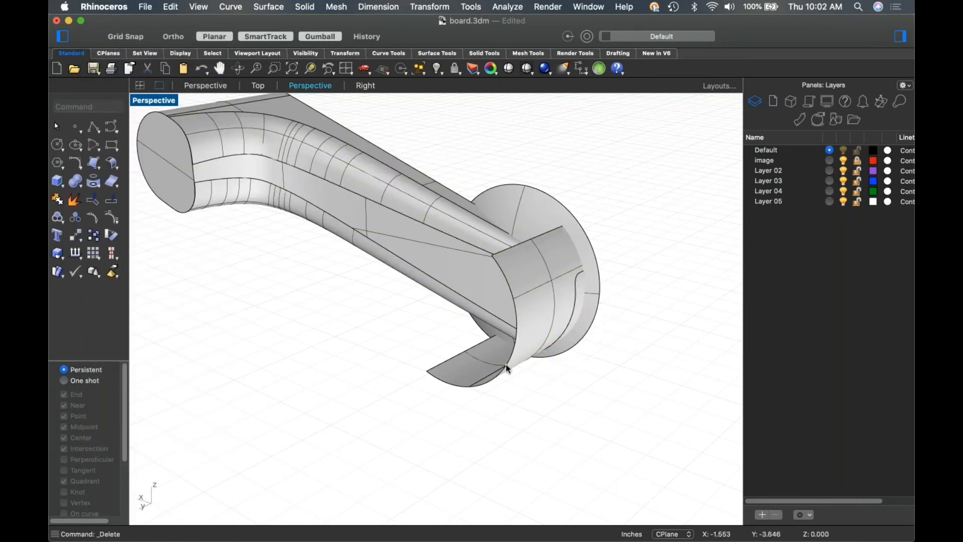
left_click(498, 369)
key("Delete")
Boolean union the domed wheel cover with the trimmed strut.
right_click_drag(561, 380, 520, 321)
left_click(520, 321)
left_click(545, 336, "shift")
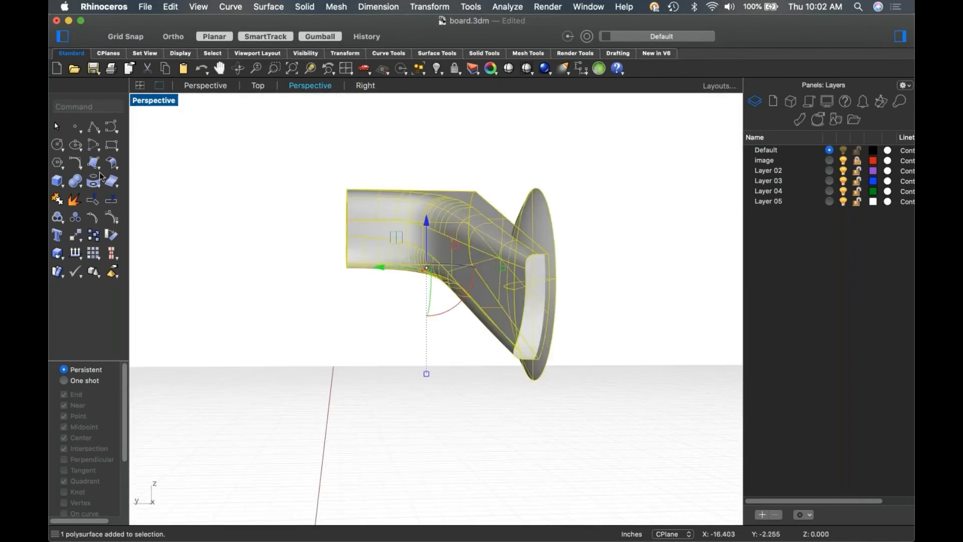
left_click(75, 182)
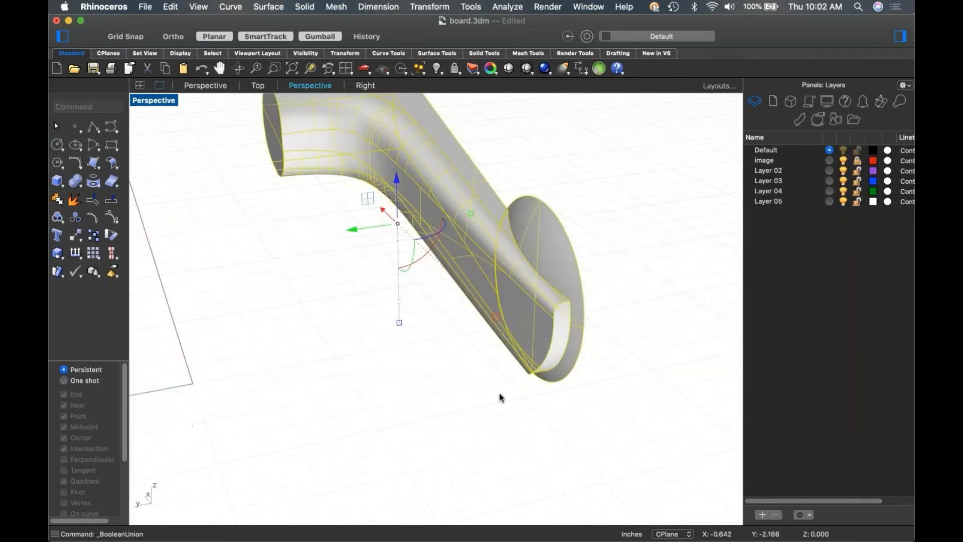
right_click_drag(516, 336, 600, 388)
scroll(512, 305, "down", 5)
right_click_drag(512, 305, 509, 351)
mouse_move(537, 306)
right_mouse_down()
mouse_move(546, 290)
mouse_move(485, 352)
mouse_move(462, 311)
right_mouse_up()
Compare the strut with the sketch in a wireframe Front view and show all hidden objects.
key("ctrl+F2")
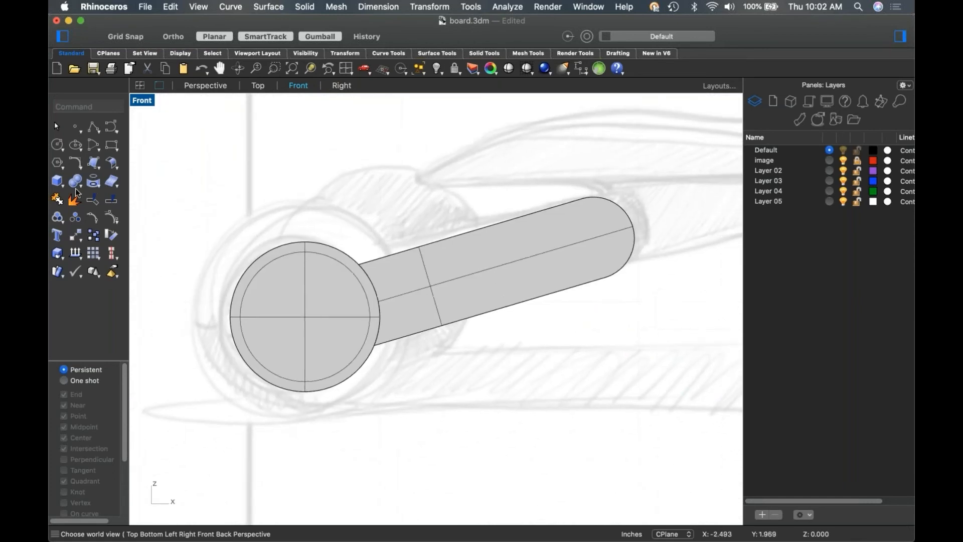
left_click(147, 105)
left_click(231, 311)
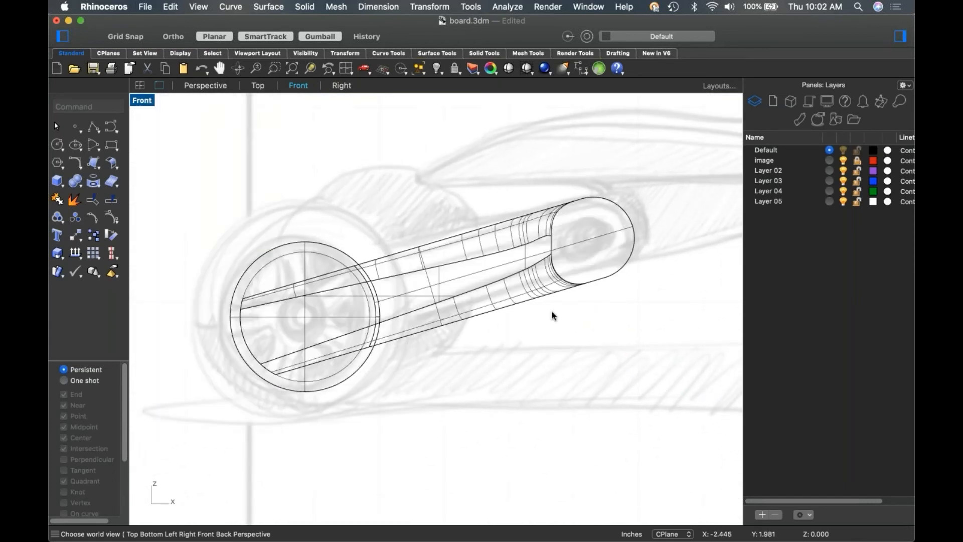
scroll(511, 290, "up", 5)
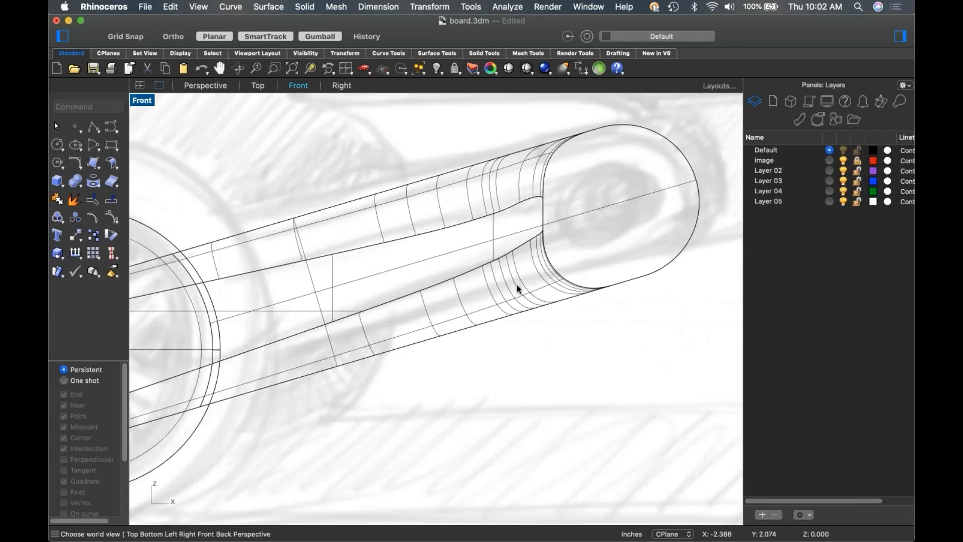
key("super+alt+h")
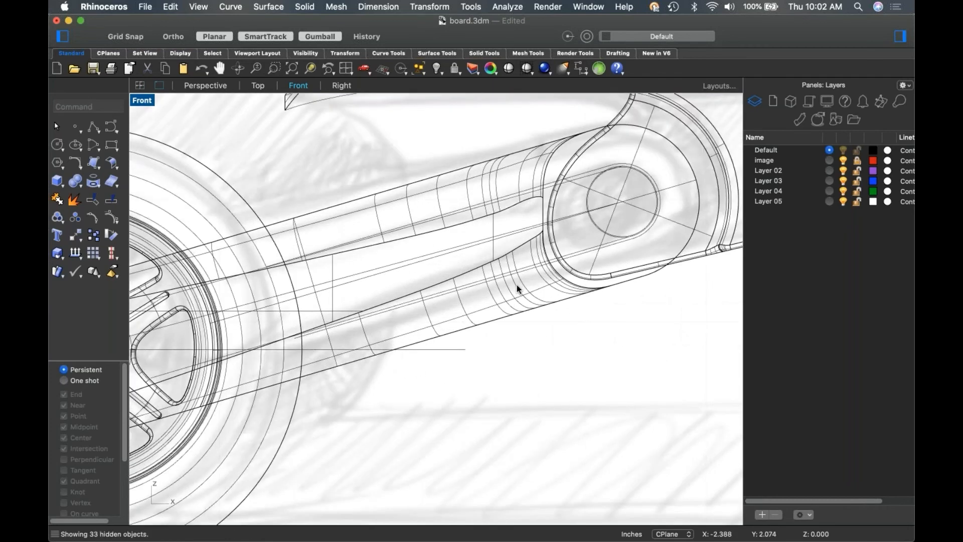
Return to a shaded perspective view and hide everything except the strut with its wheel cover and the small slot-shaped curve.
key("ctrl+F4")
right_click(567, 312)
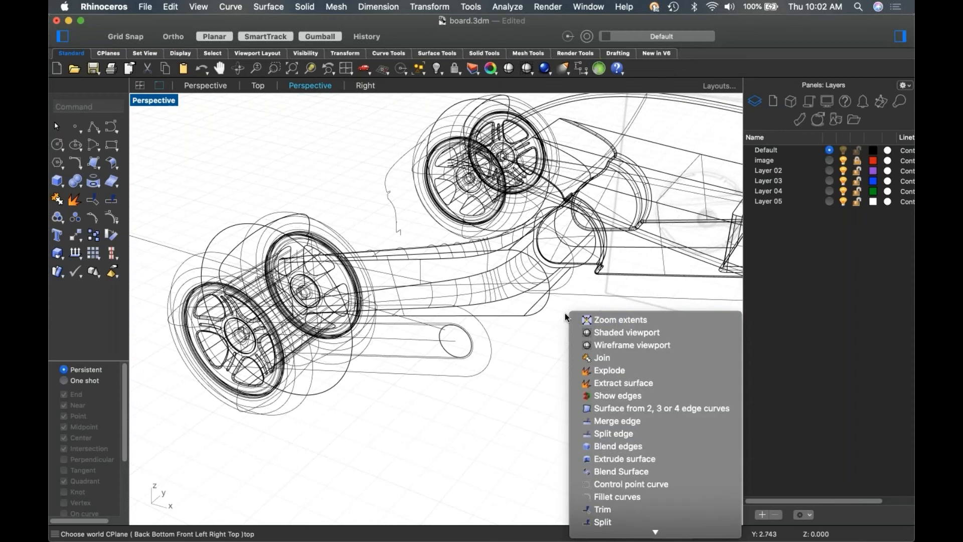
left_click(593, 331)
scroll(498, 305, "up", 3)
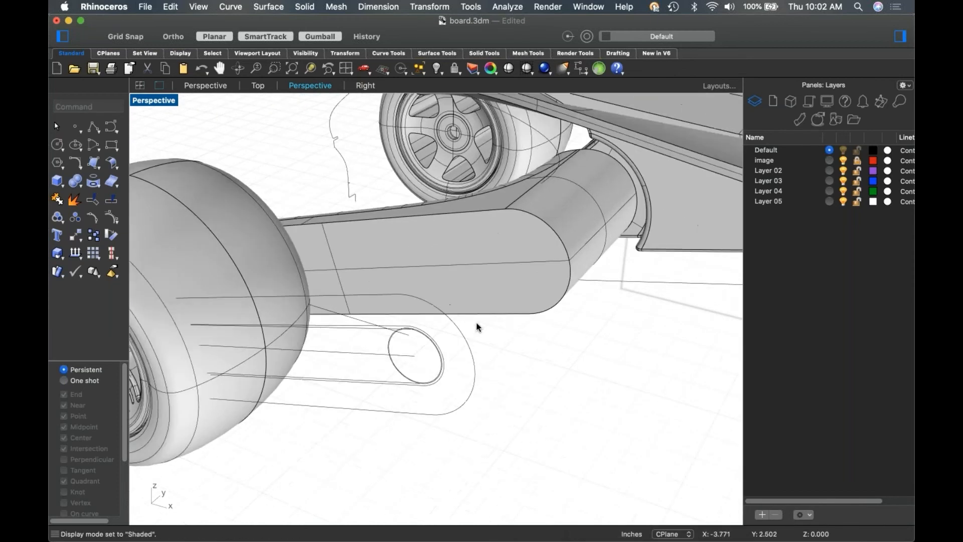
scroll(401, 393, "up", 3)
left_click(406, 381)
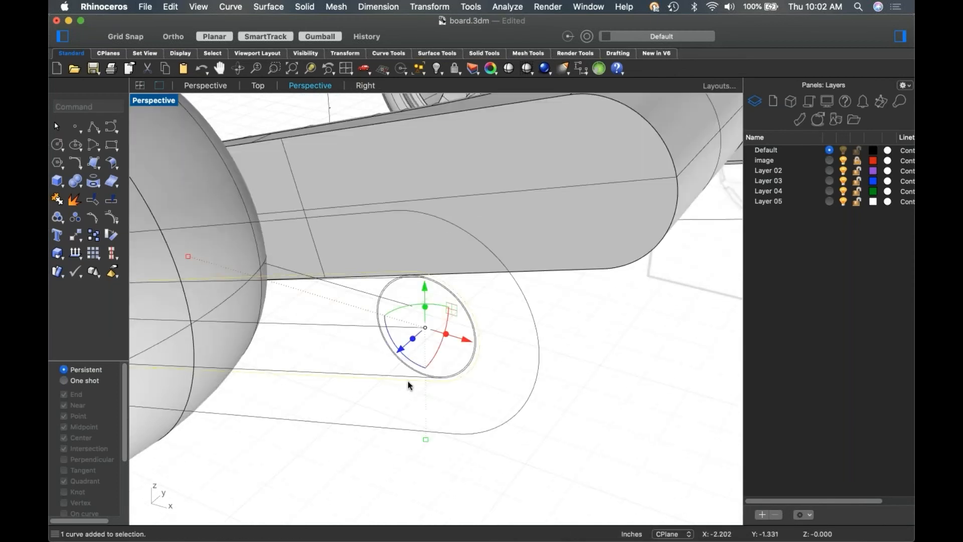
left_click(586, 230)
key("super+h")
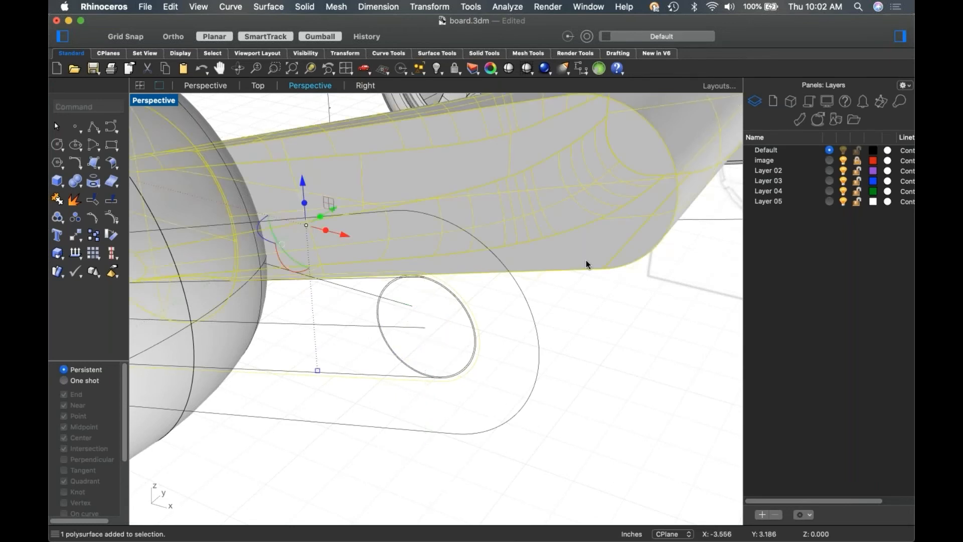
scroll(475, 307, "down", 5)
mouse_move(495, 307)
right_mouse_down()
mouse_move(518, 286)
mouse_move(502, 276)
right_mouse_up()
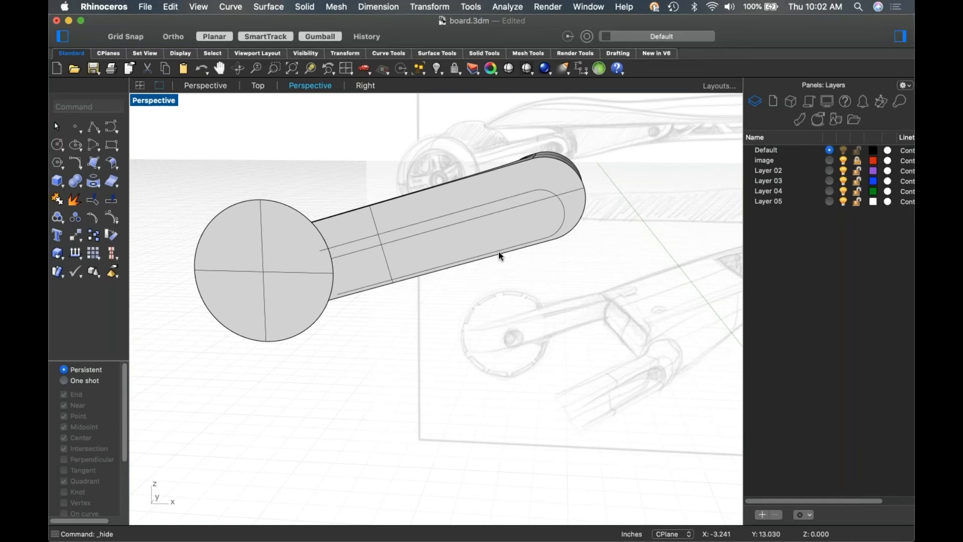
In the Front view, draw a straight line from the slot curve's lower open end square across to its upper side.
key("ctrl+F2")
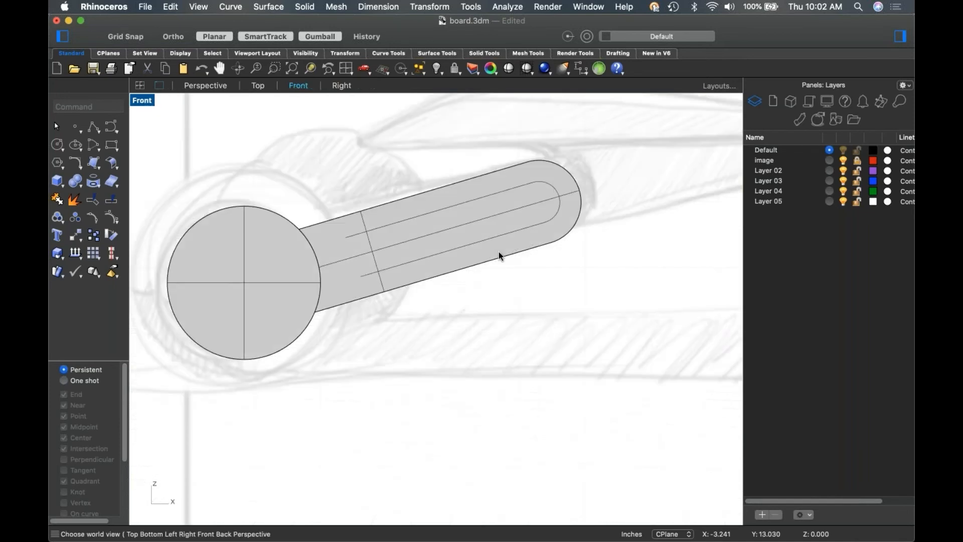
scroll(528, 227, "up", 3)
scroll(475, 278, "down", 2)
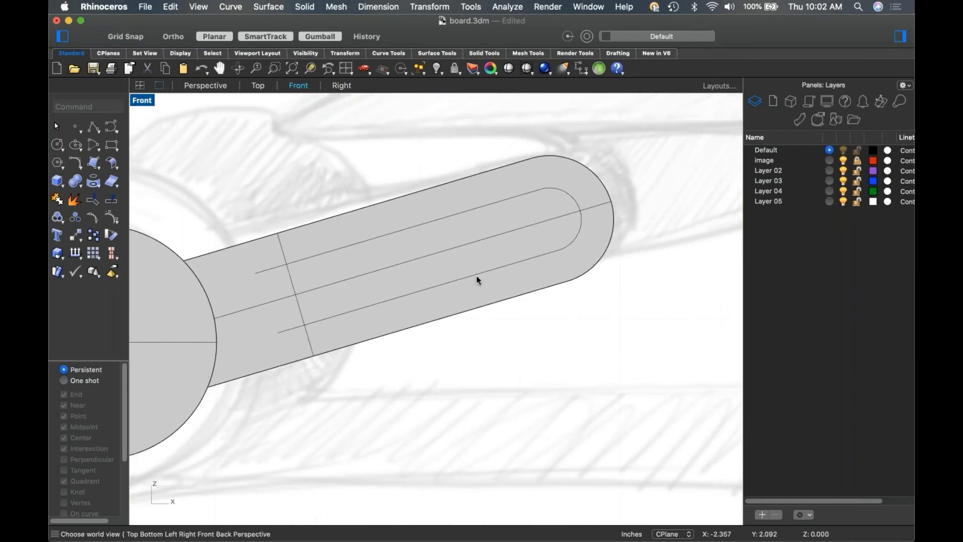
left_click(94, 130)
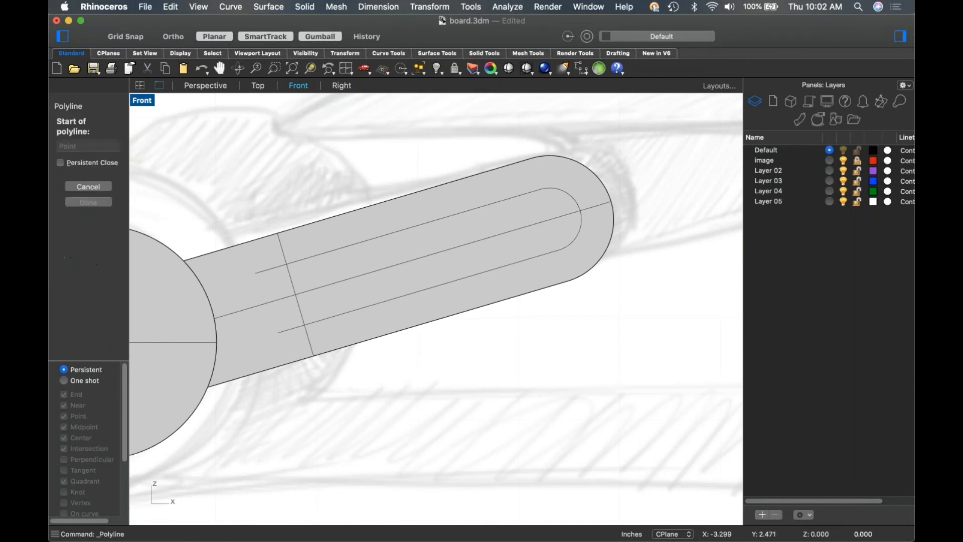
left_click(278, 332)
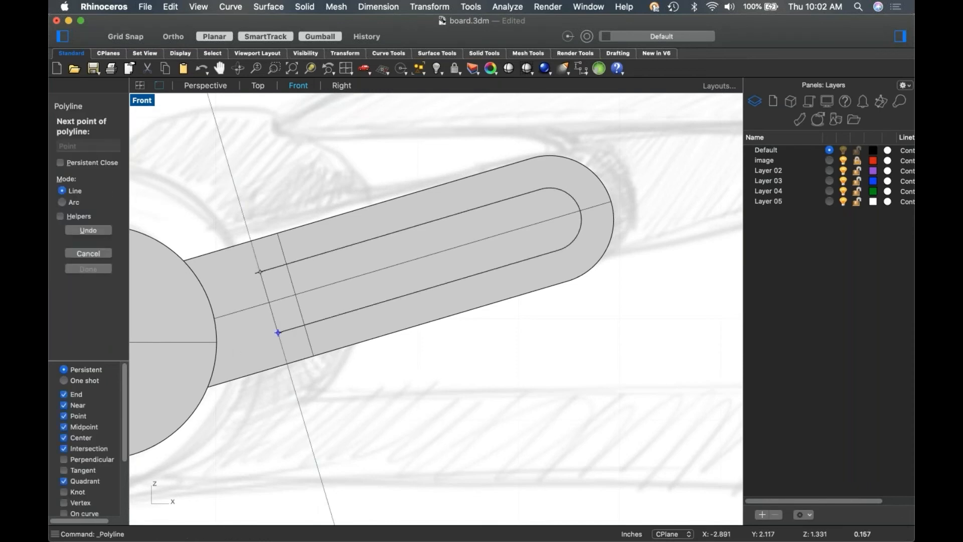
left_click(260, 271)
key("Return")
Trim the slot curve's upper side where it overshoots the closing line.
scroll(270, 286, "up", 5)
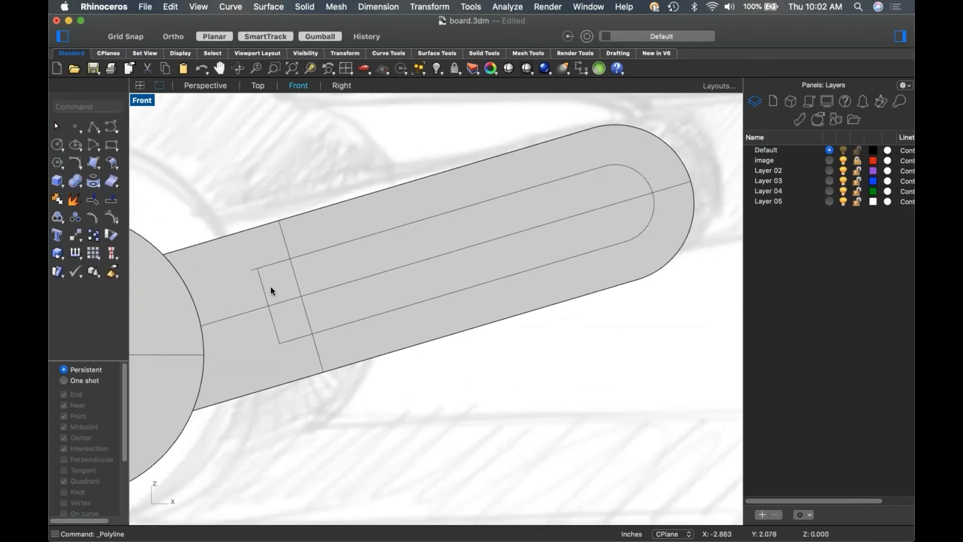
scroll(273, 401, "up", 2)
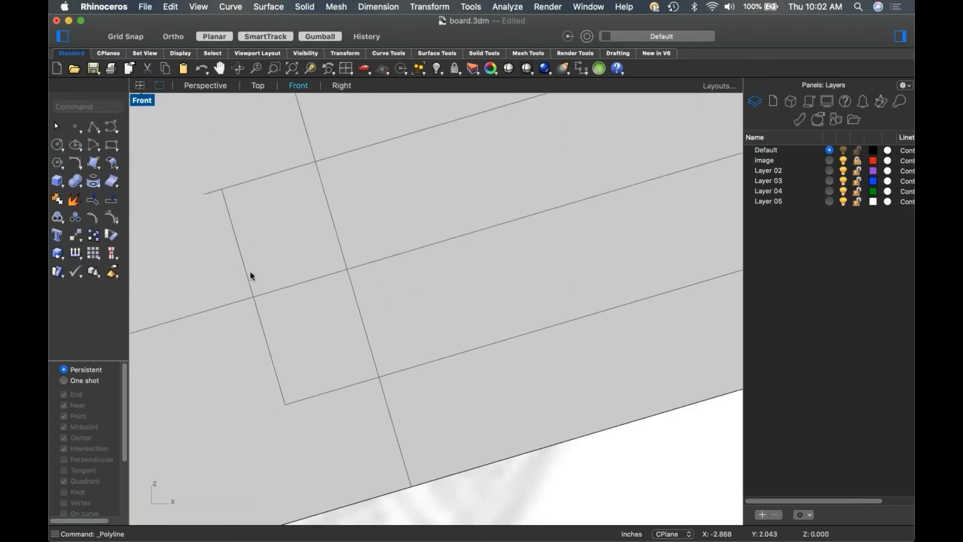
left_click(231, 229)
type("Tri")
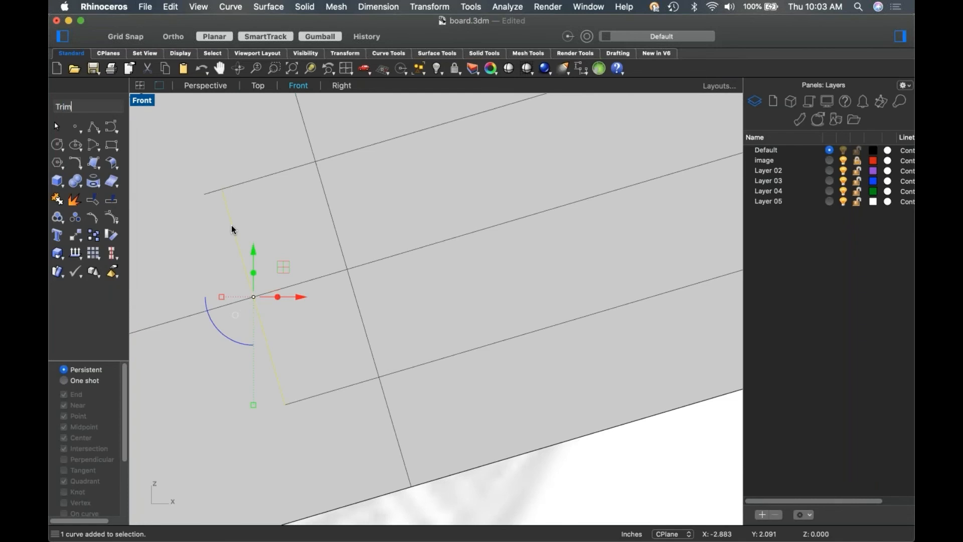
type("m")
key("Return")
left_click(211, 197)
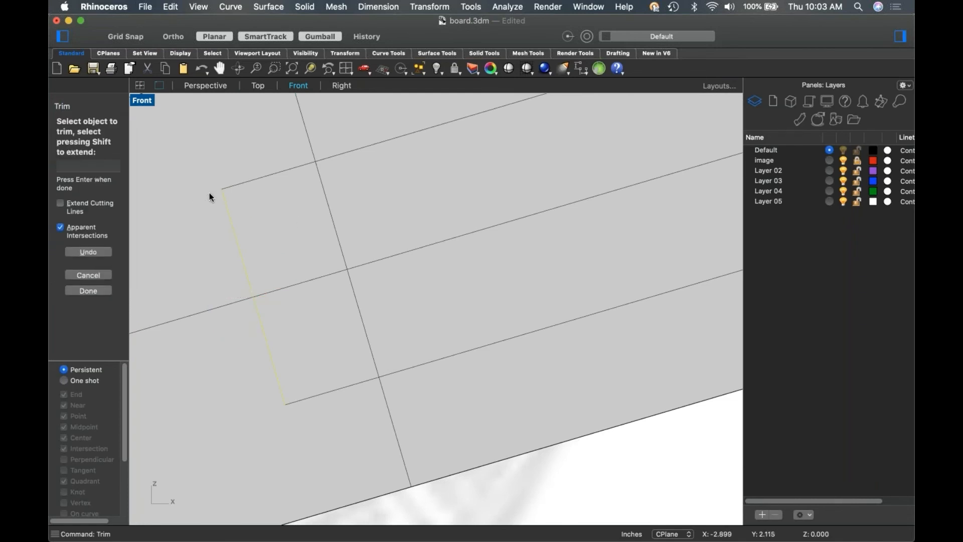
key("Return")
Join the slot curve and the closing line into one closed curve.
scroll(251, 214, "down", 6)
left_click(253, 199)
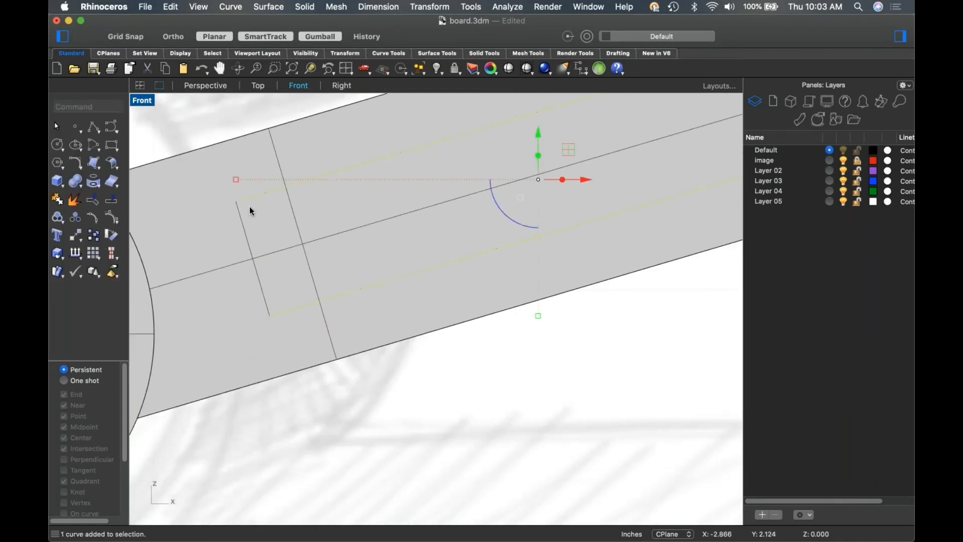
key("super+j")
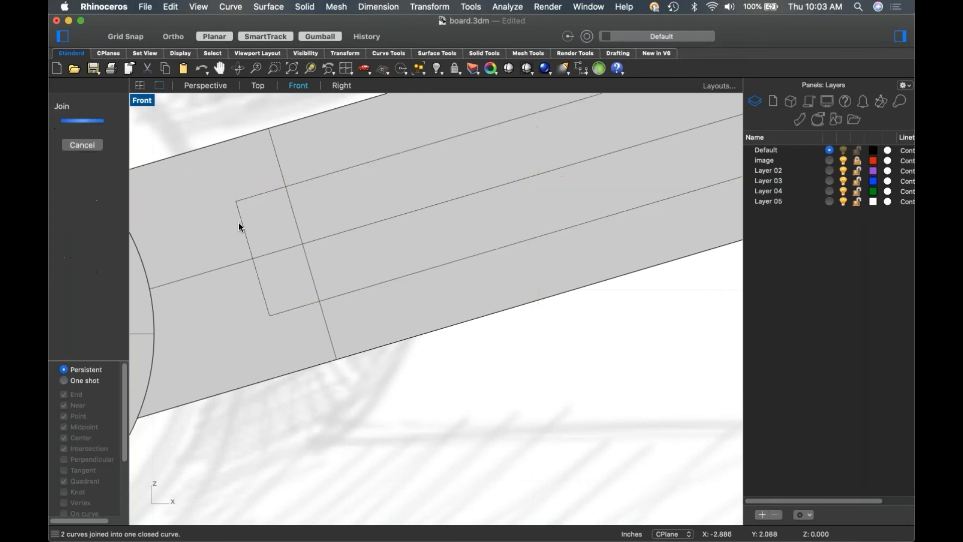
scroll(460, 370, "down", 3)
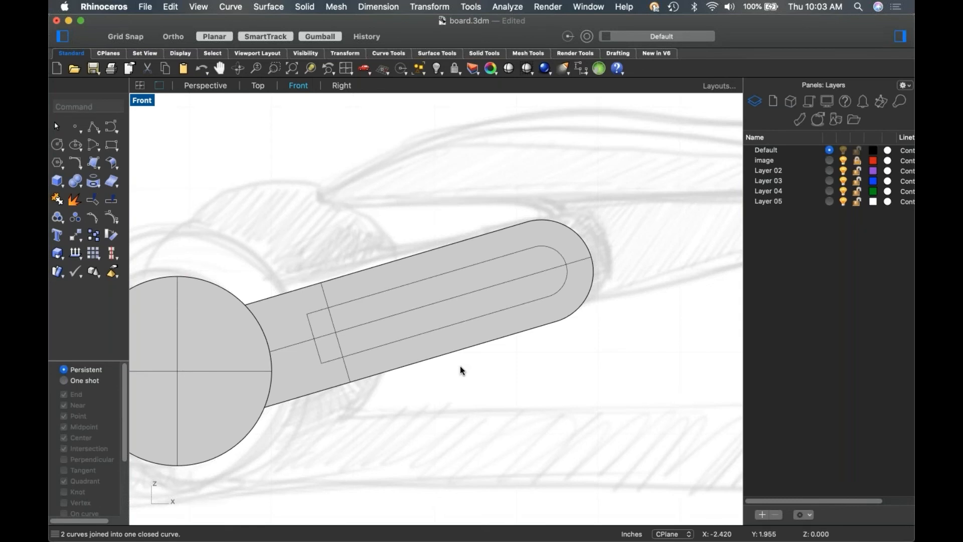
Duplicate the closed slot curve in place.
left_click(479, 316)
left_click(507, 333)
key("super+c")
key("super+v")
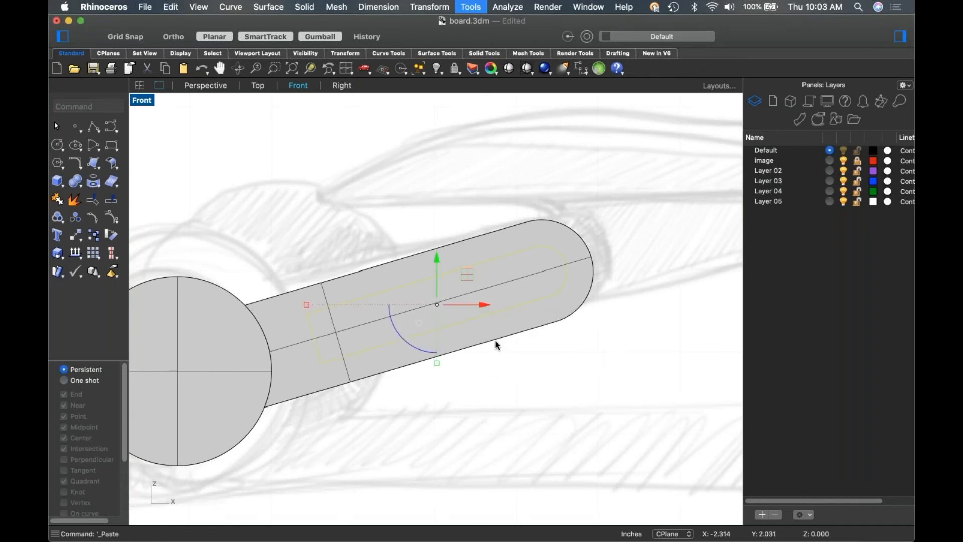
Relocate the duplicate's gumball to the centre of its rounded end and scale the curve down uniformly to form an inner slot outline.
scroll(496, 306, "up", 2)
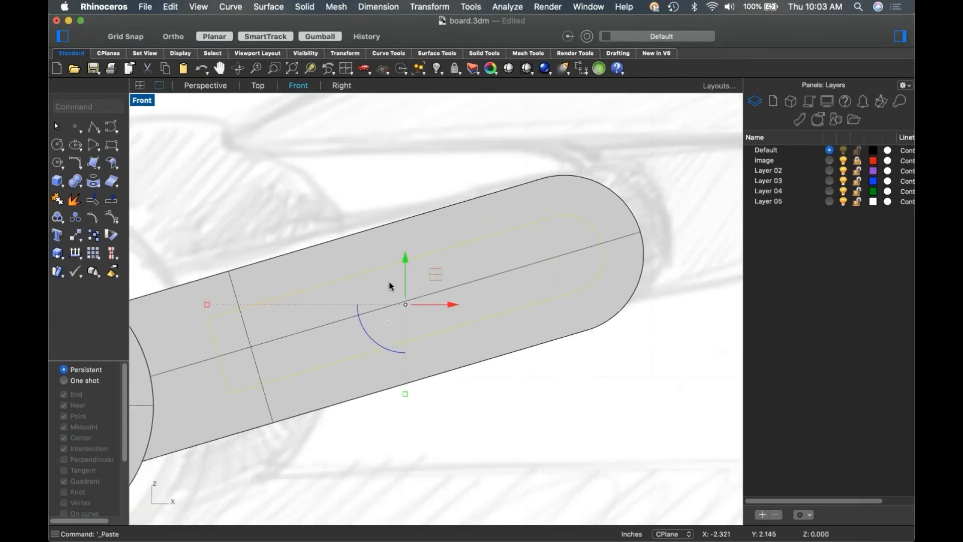
left_click(387, 323)
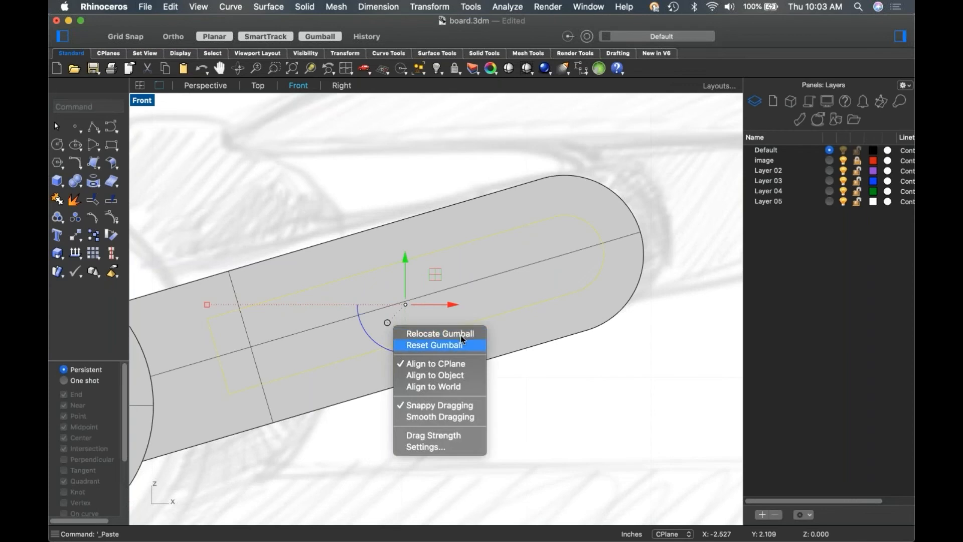
left_click(461, 334)
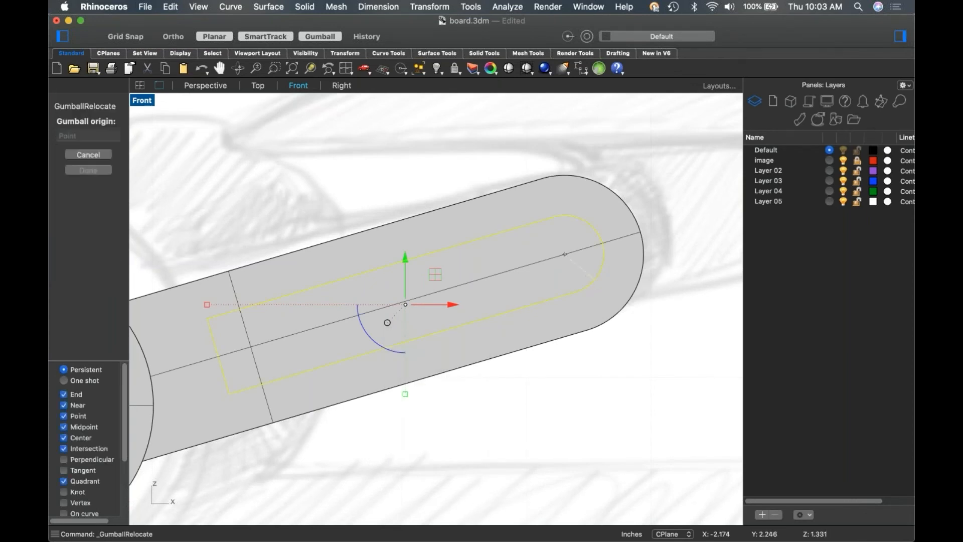
left_click(593, 277)
key("Return")
left_click_drag(565, 346, 569, 312, "shift")
left_click(604, 379)
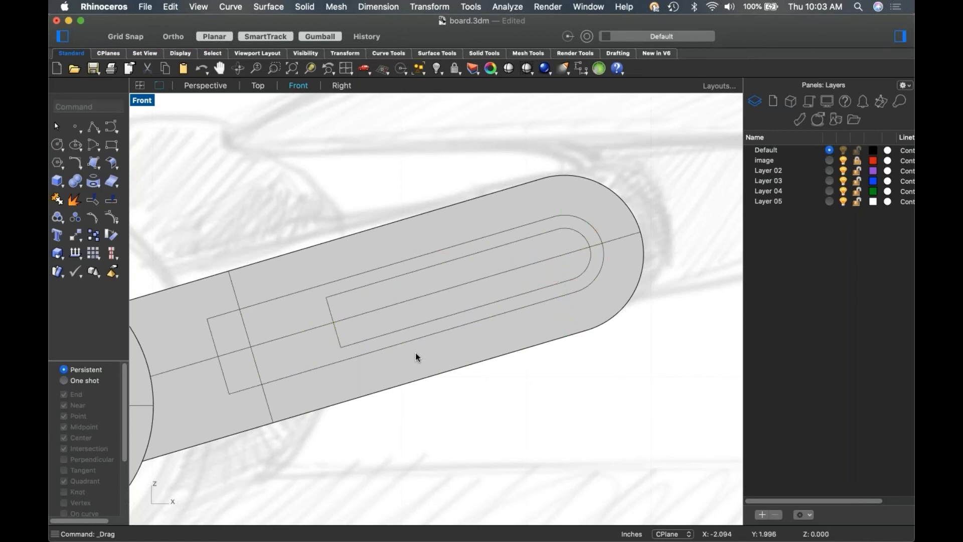
Explode the inner slot curve and delete its straight closing segment.
left_click(334, 326)
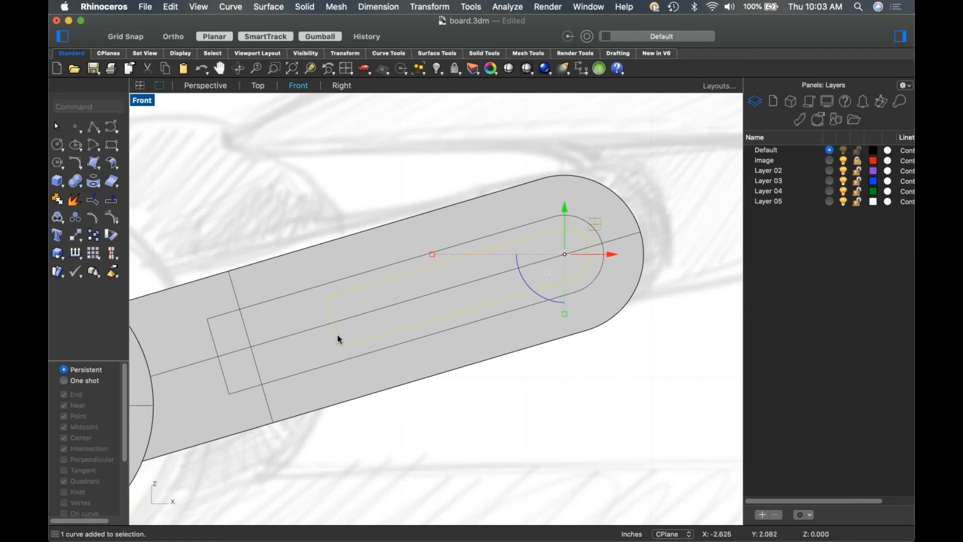
left_click(58, 200)
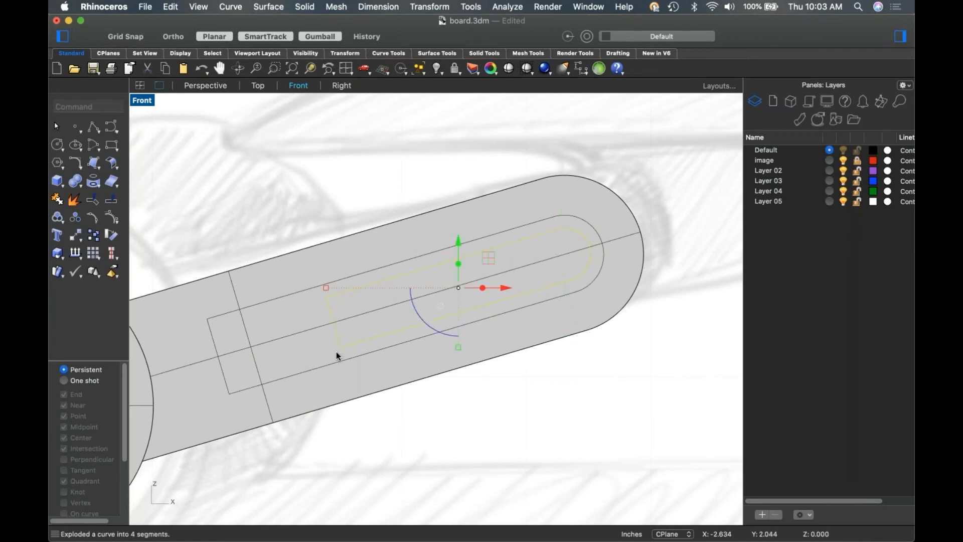
left_click(339, 341)
key("Delete")
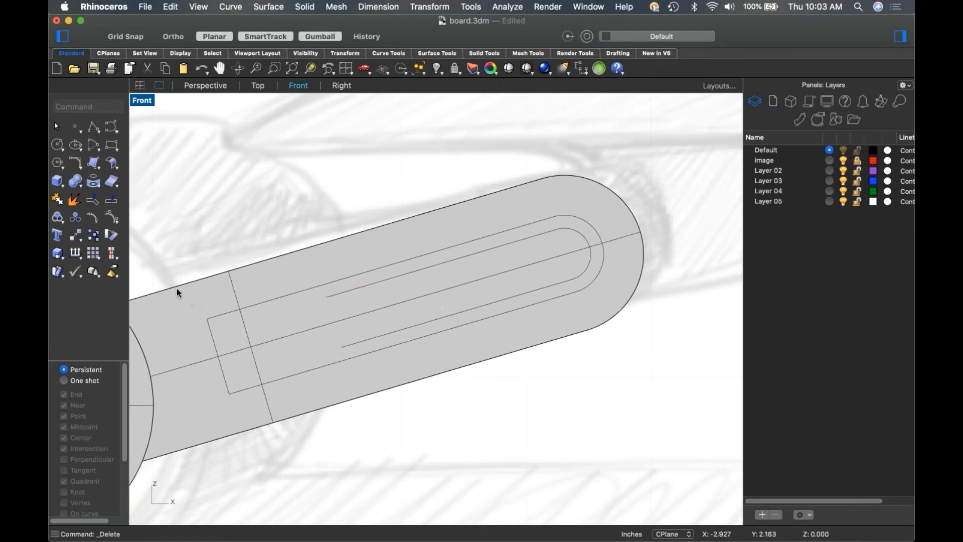
type("Ext")
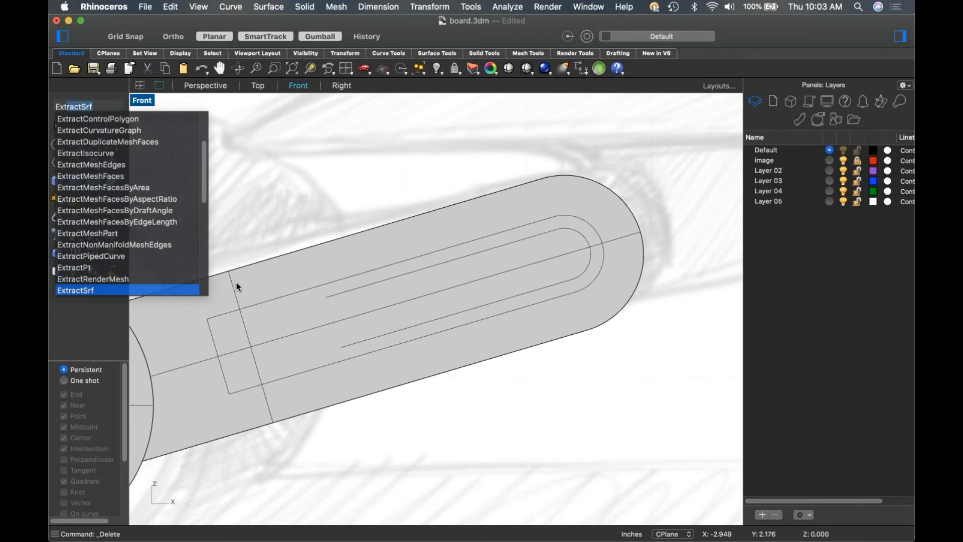
type("end")
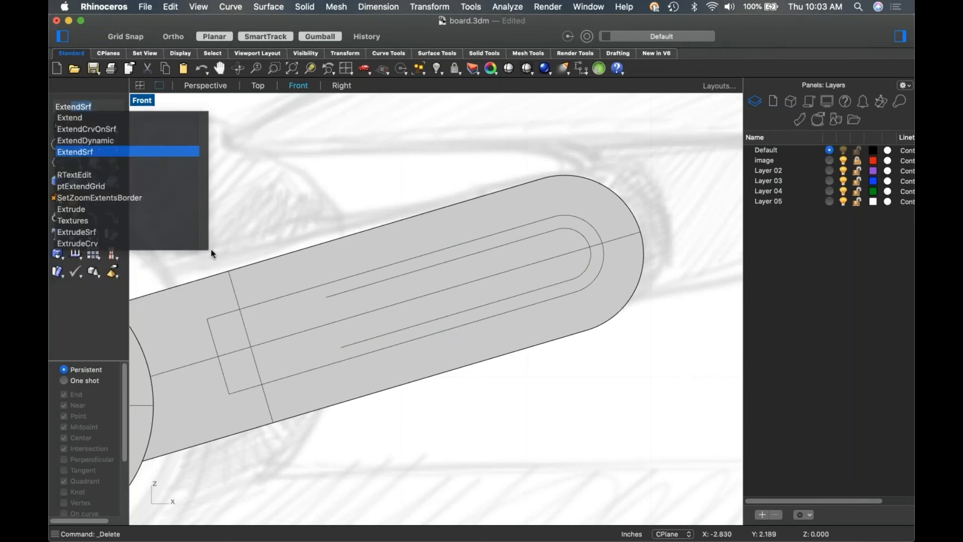
left_click(80, 120)
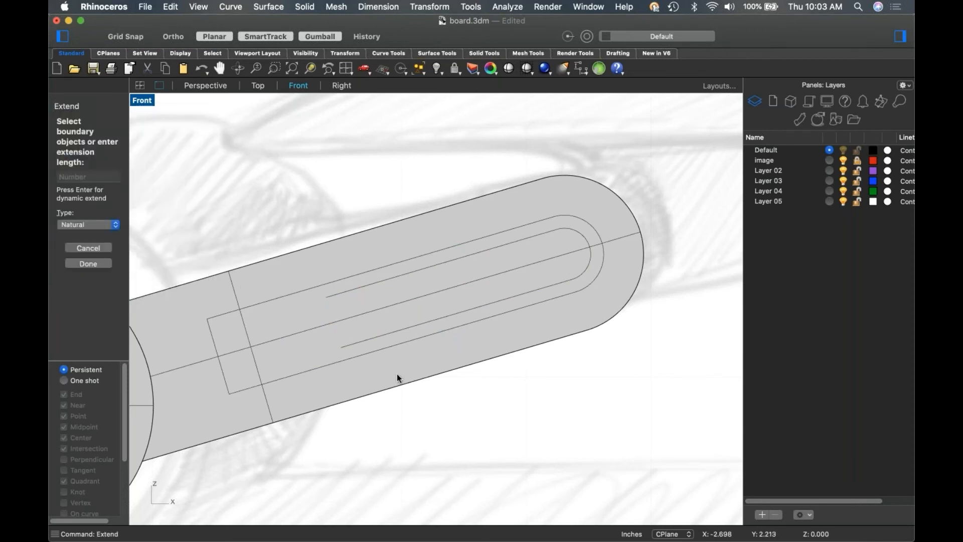
left_click(351, 344)
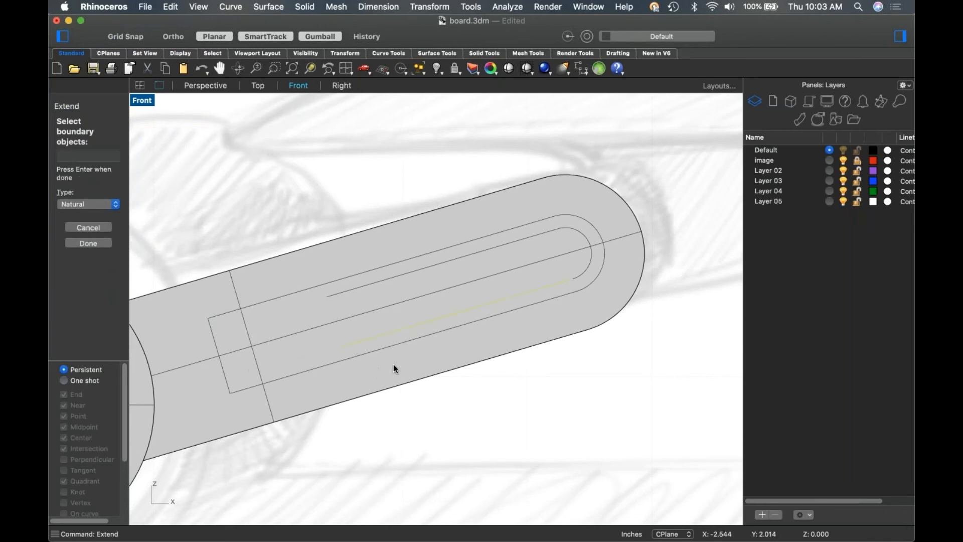
key("Escape")
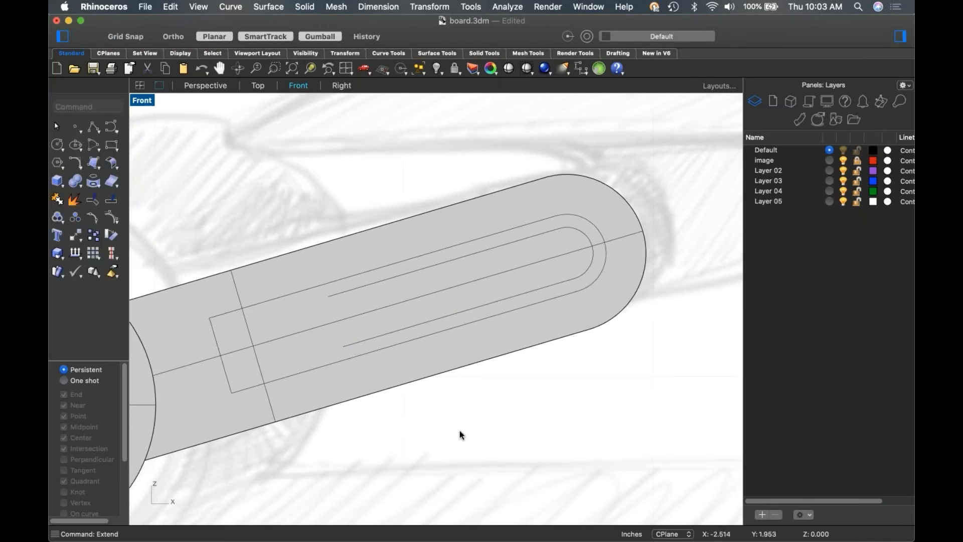
Dynamically extend both open sides of the inner slot curve slightly past the outer slot's straight closing line.
right_click(459, 428)
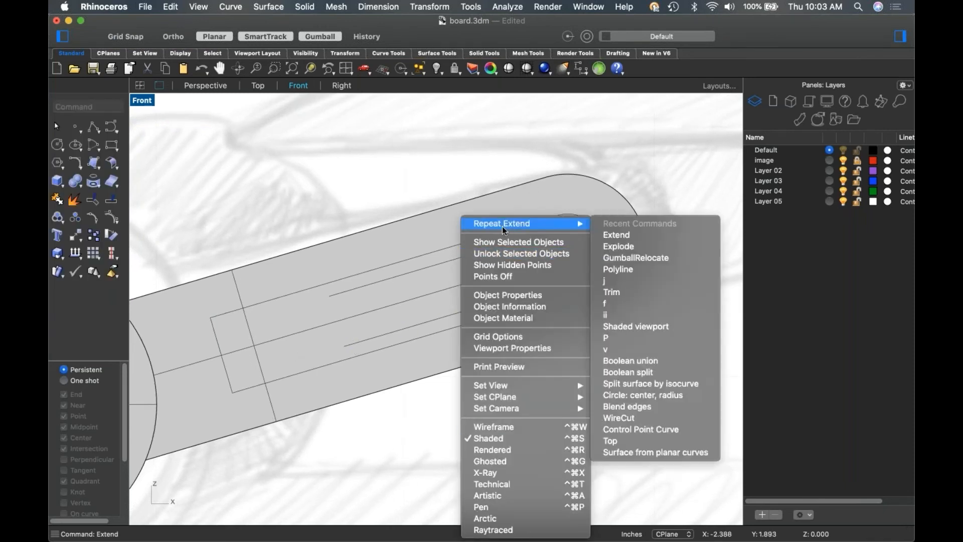
left_click(502, 225)
key("Return")
left_click(364, 345)
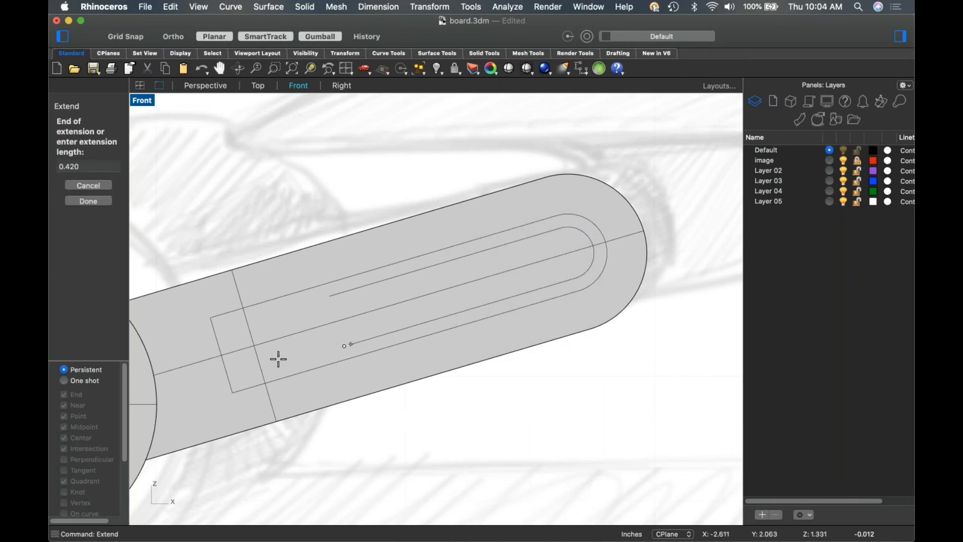
left_click(220, 374)
left_click(339, 293)
left_click(210, 332)
key("Return")
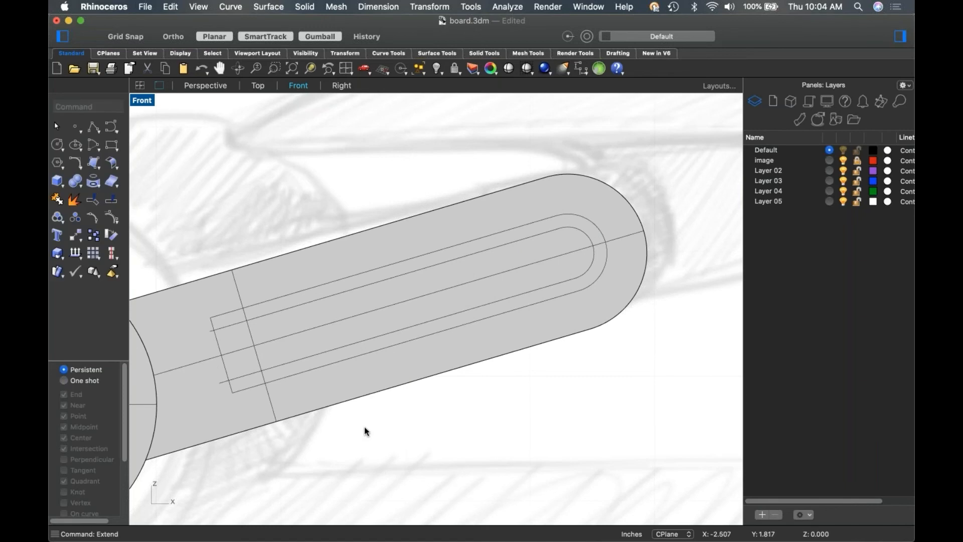
left_click(225, 374)
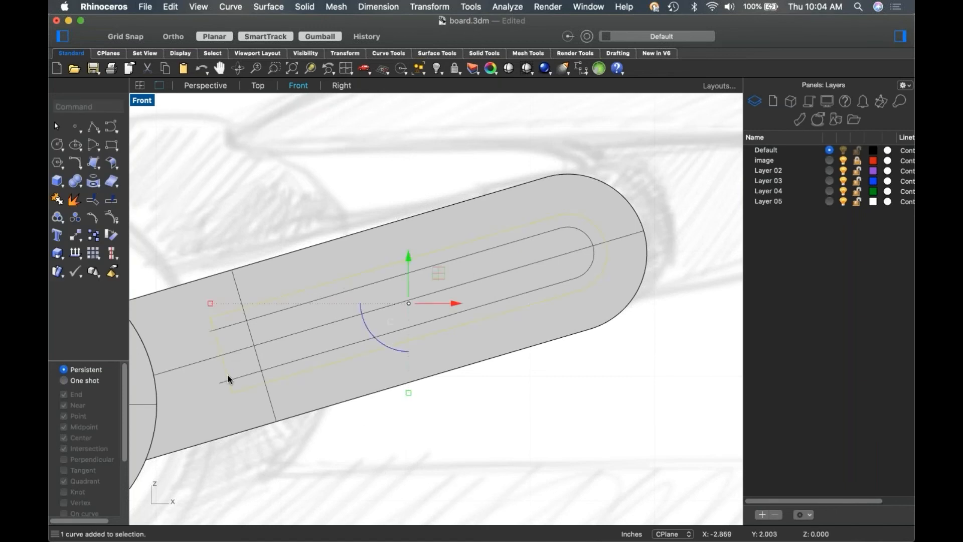
type("Trim")
left_click(222, 383)
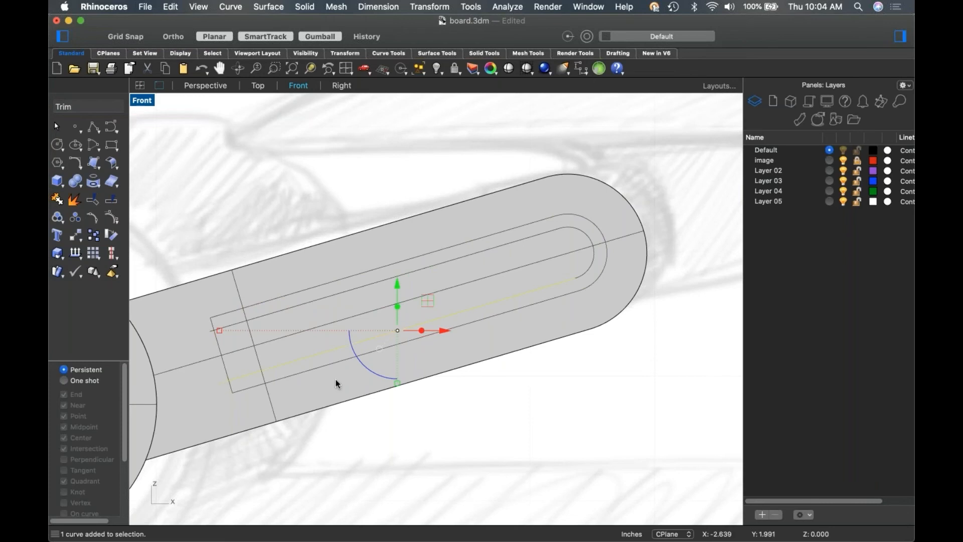
key("Return")
Trim the overshooting ends of both inner sides using the outer slot curve as the cutting object.
right_click(250, 369)
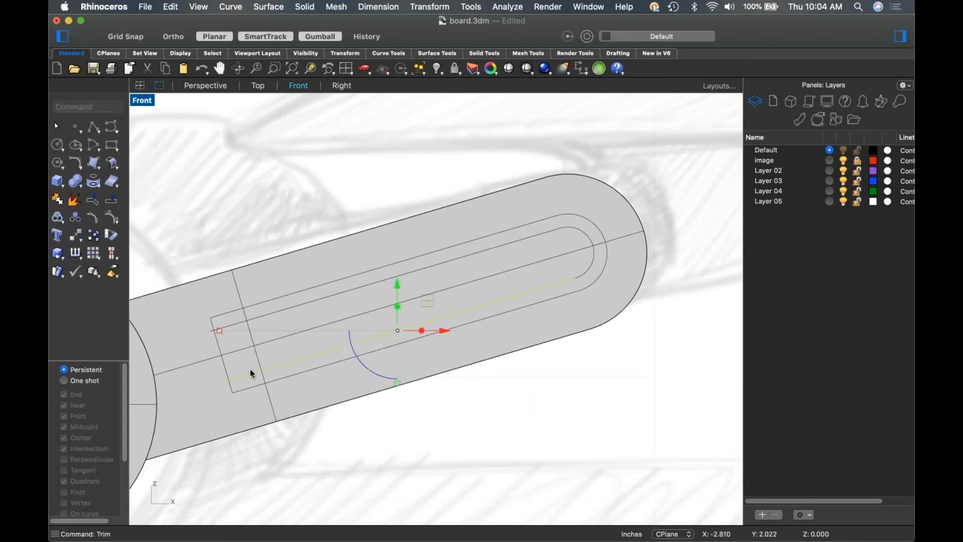
left_click(295, 221)
left_click(231, 387)
key("Return")
left_click(222, 381)
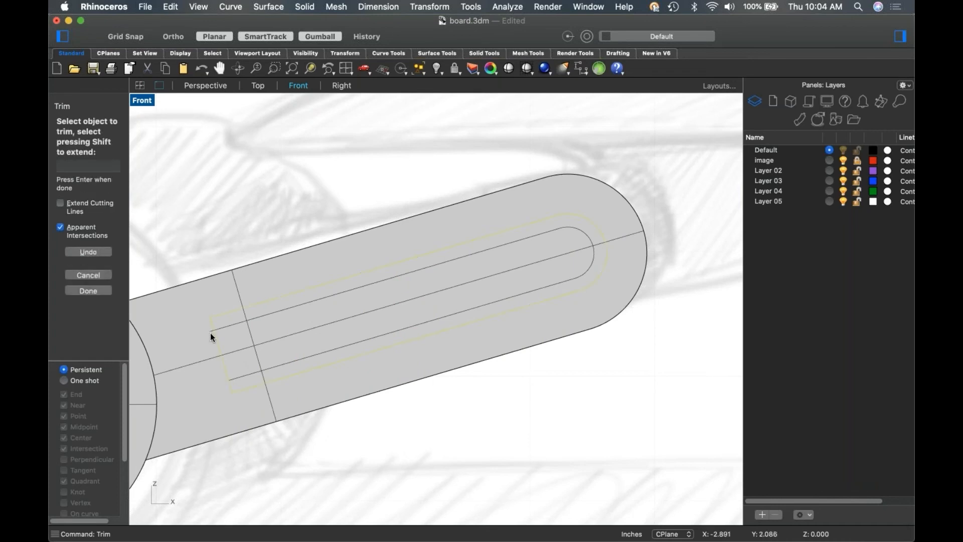
key("Return")
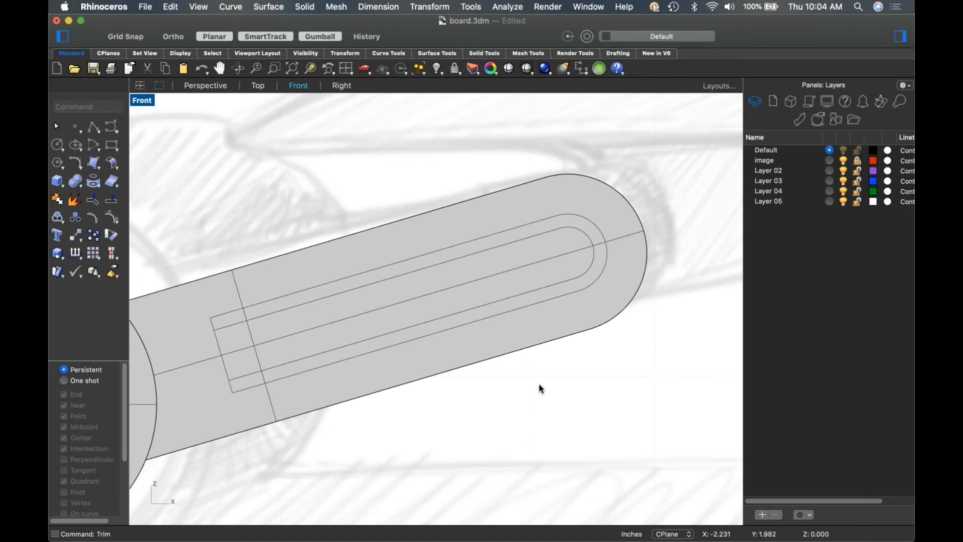
In the Perspective view, extract the strut's flat side face from the solid.
key("ctrl+F4")
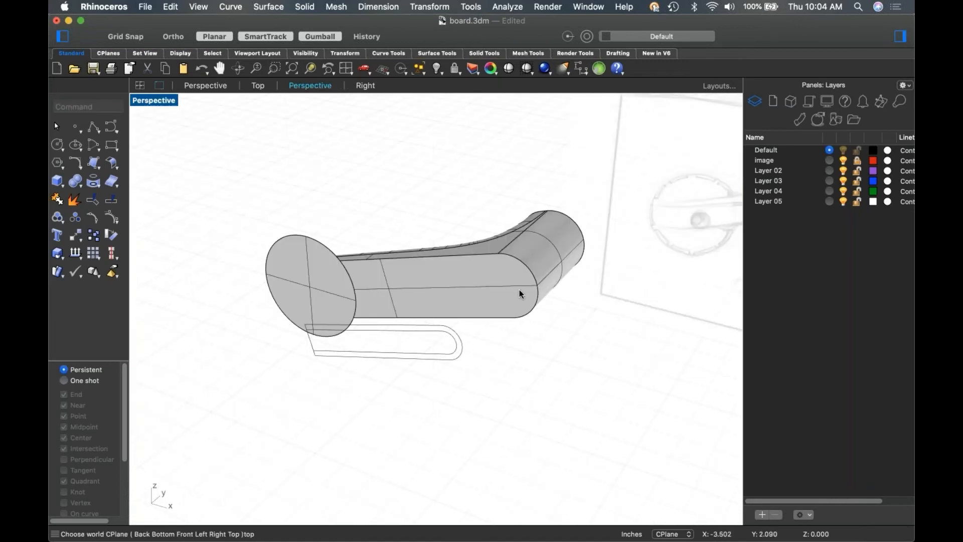
scroll(514, 288, "up", 2)
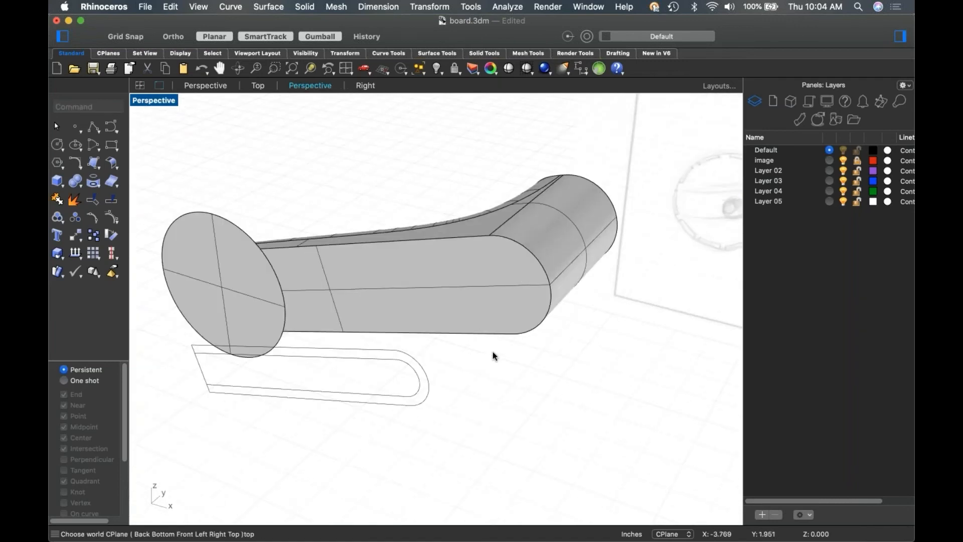
left_click(74, 201)
left_click(415, 299)
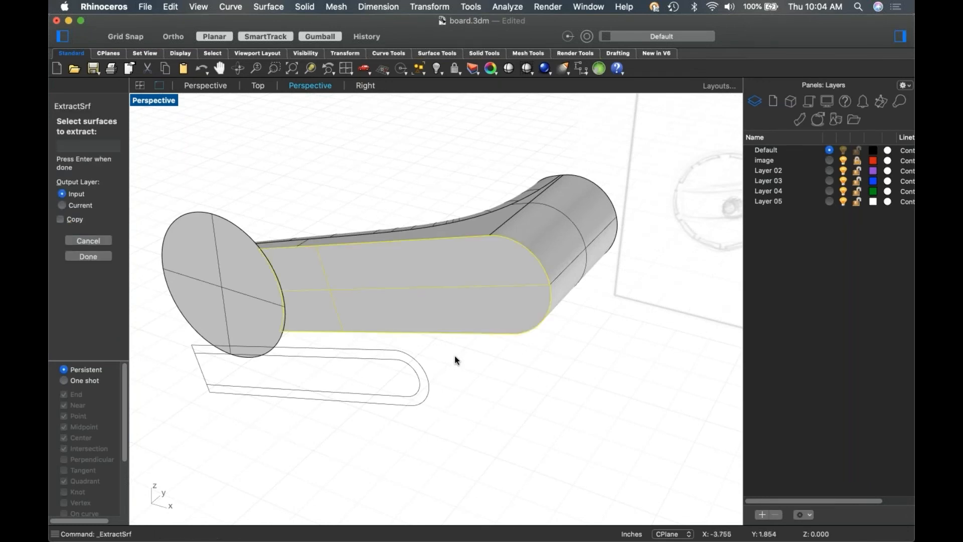
key("Return")
Hide everything except the extracted side face and the inner and outer slot curves.
left_click_drag(457, 356, 409, 394, "shift")
left_click_drag(273, 415, 228, 377, "shift")
left_click(372, 360, "shift")
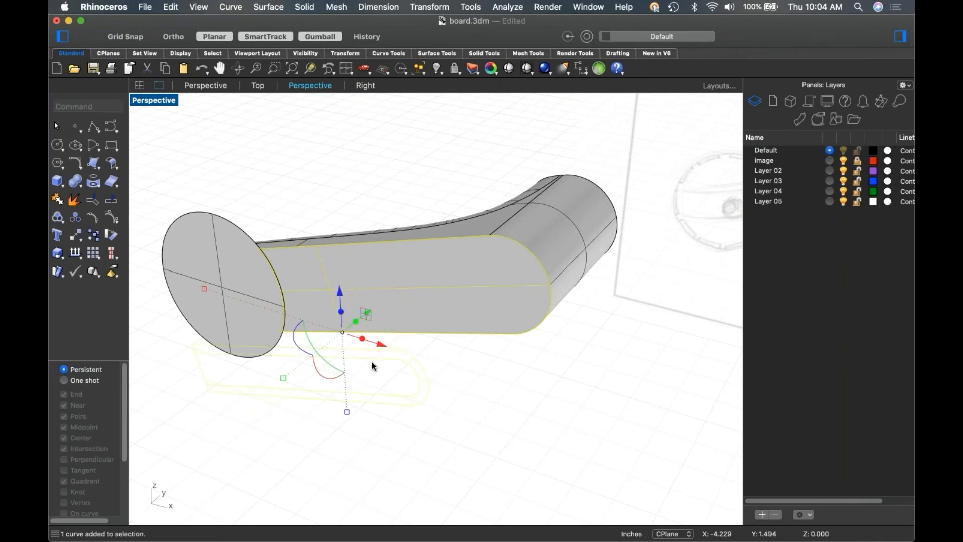
key("super+h")
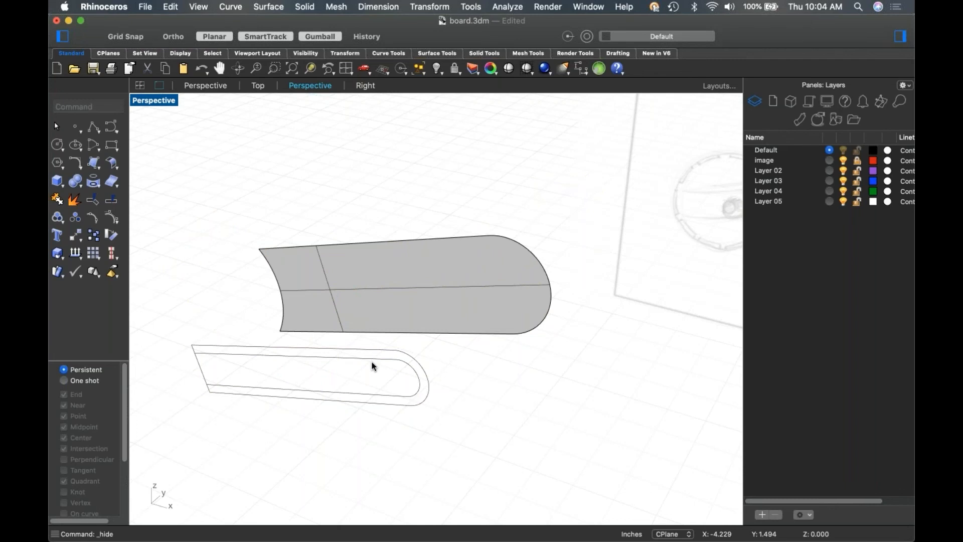
In the Front view, split the strut's side face with the inner and outer slot curves.
key("ctrl+F2")
right_click_drag(400, 374, 444, 332)
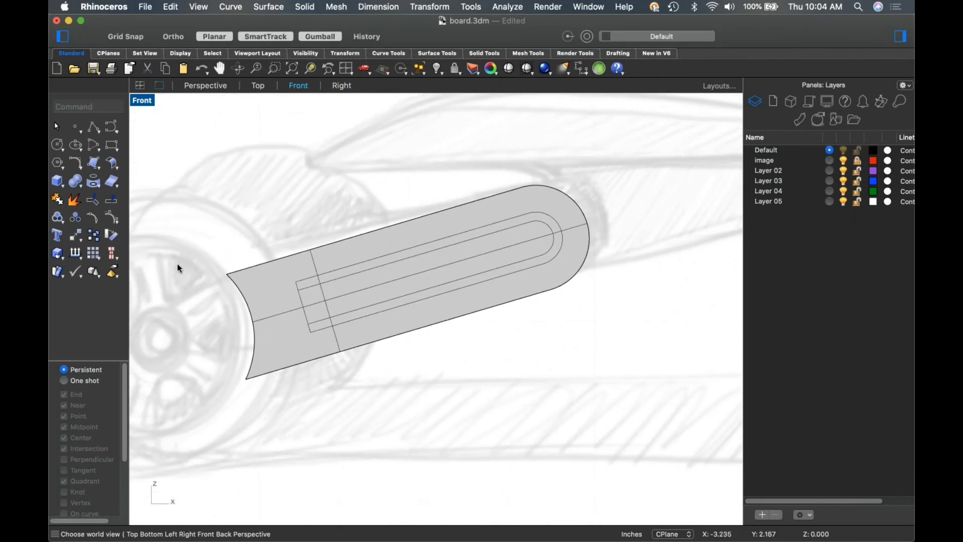
left_click(111, 201)
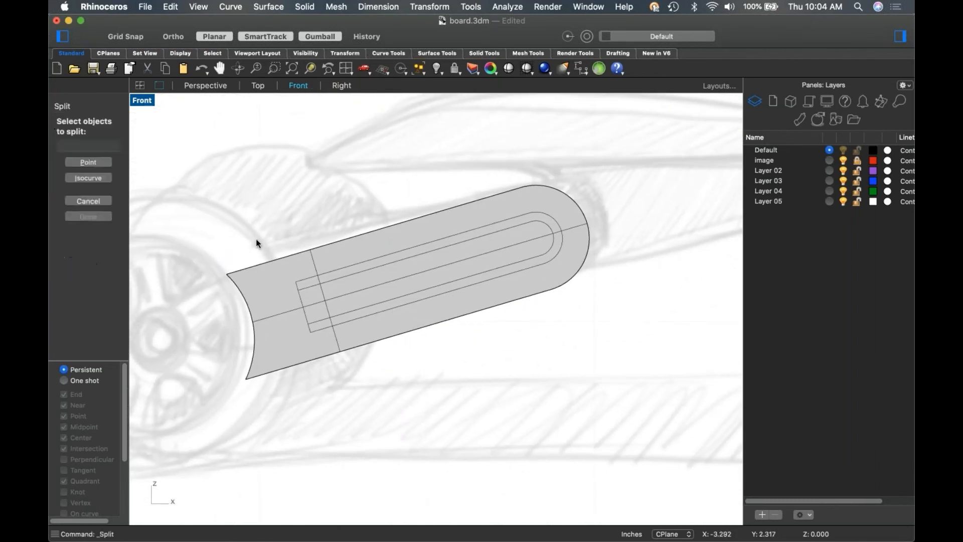
left_click(276, 295)
left_click_drag(243, 175, 606, 351)
key("Return")
key("Return")
left_click(572, 349)
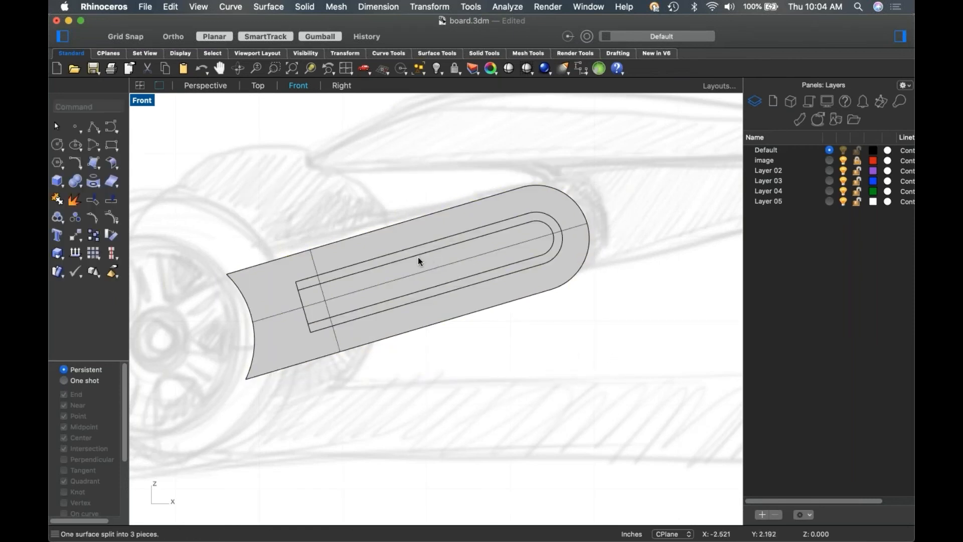
Delete the narrow U-shaped surface strip between the two slot outlines and save the file.
scroll(417, 254, "up", 5)
left_click(506, 287)
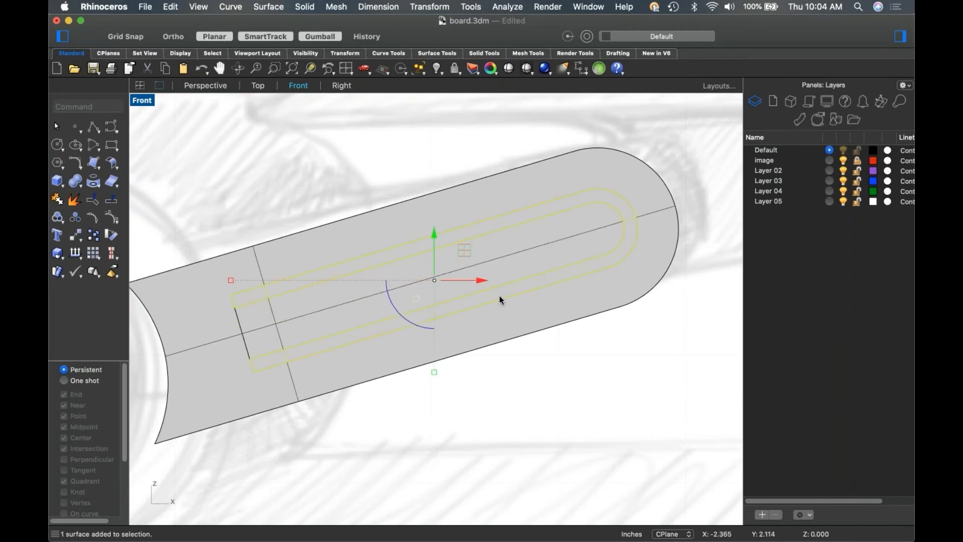
key("Delete")
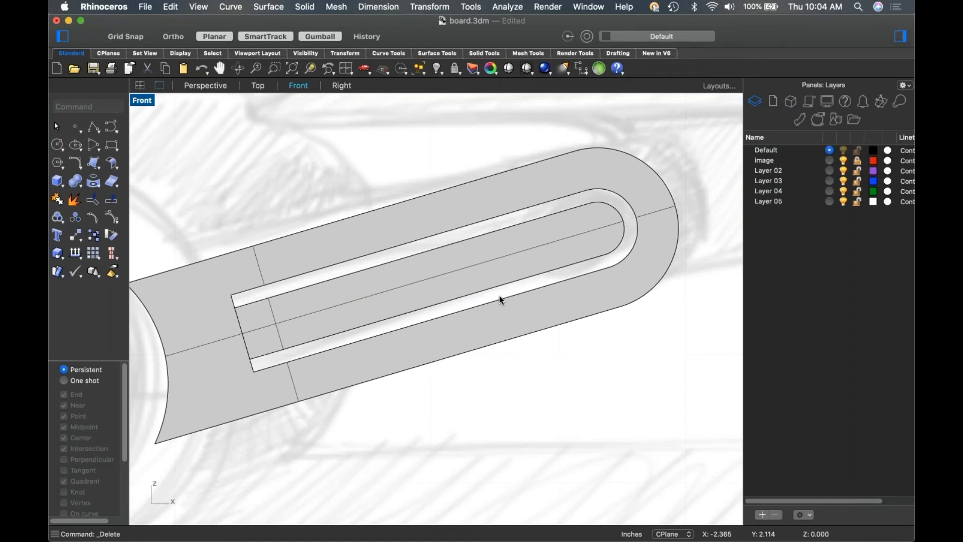
key("super+s")
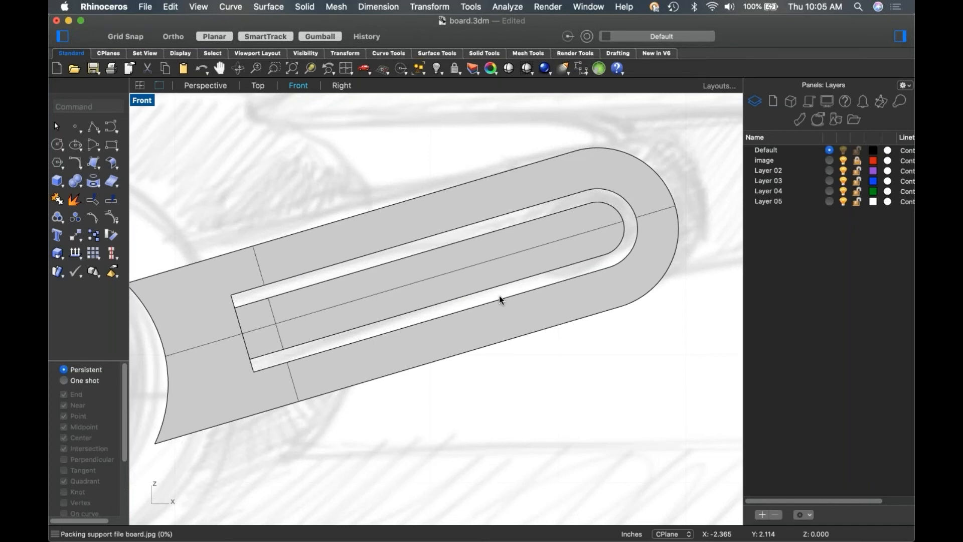
In the Perspective view, turn on the control points of the inner slot surface.
key("ctrl+super+p")
scroll(476, 301, "up", 4)
left_click(467, 296)
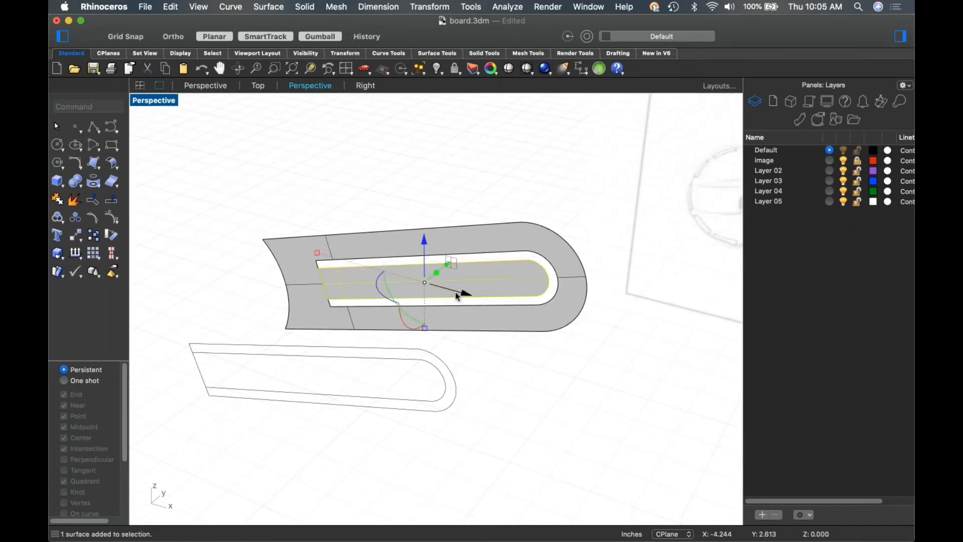
left_click(113, 216)
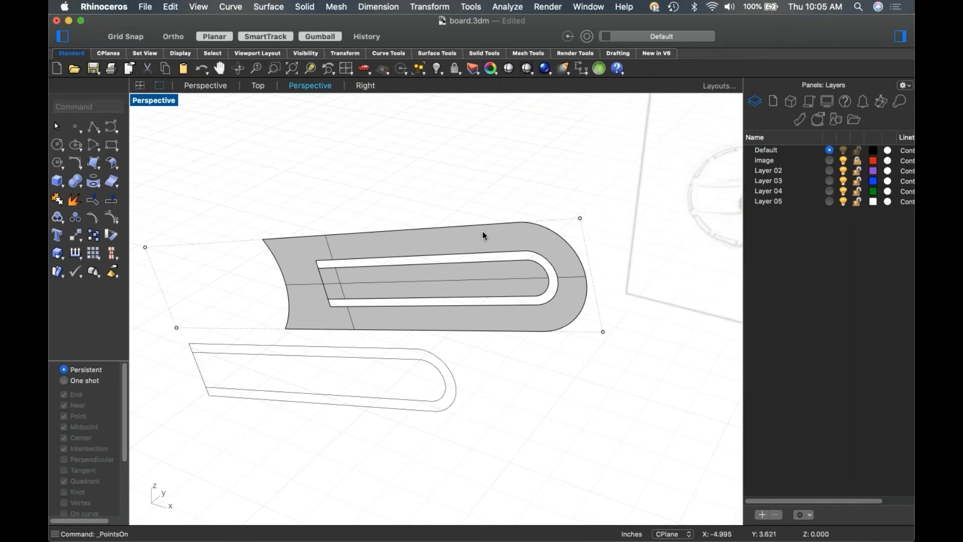
Change the degree of the inner slot surface in both directions so that it has more control points.
left_click(494, 283)
type("changedegree")
key("Return")
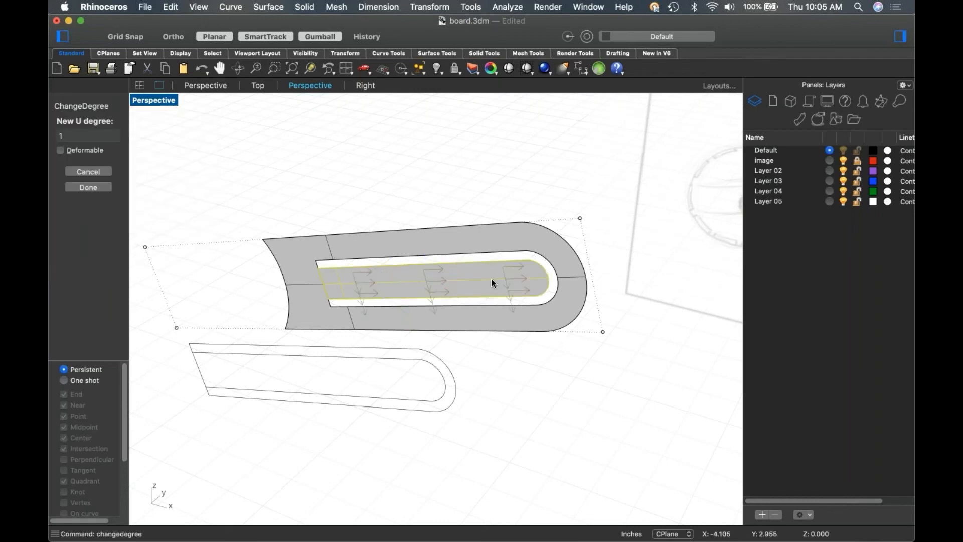
key("Return")
key("Return")
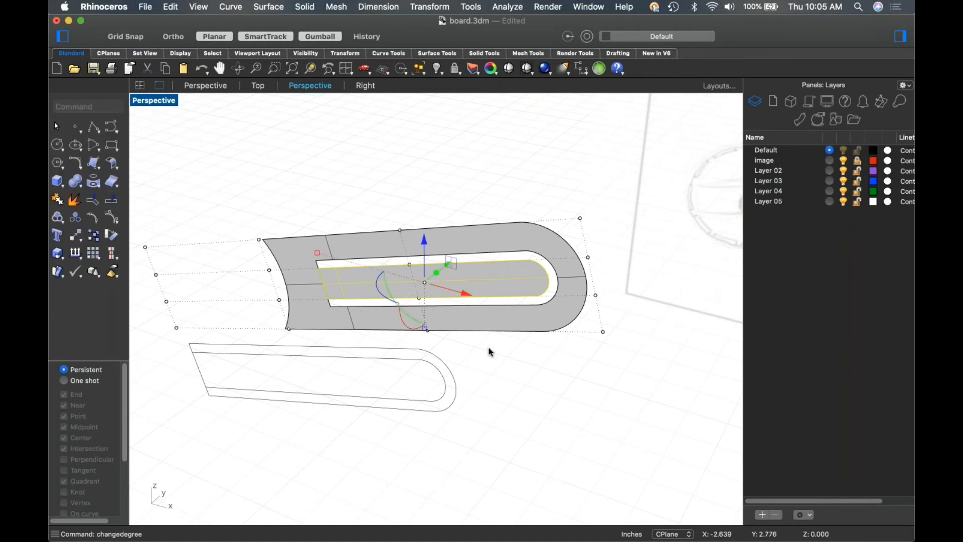
Try moving the control points at the rounded end of the inner slot surface inward along the Y axis, and undo the move.
left_click(526, 366)
left_click_drag(563, 192, 639, 363)
right_click_drag(631, 374, 597, 310)
left_click_drag(597, 310, 637, 258)
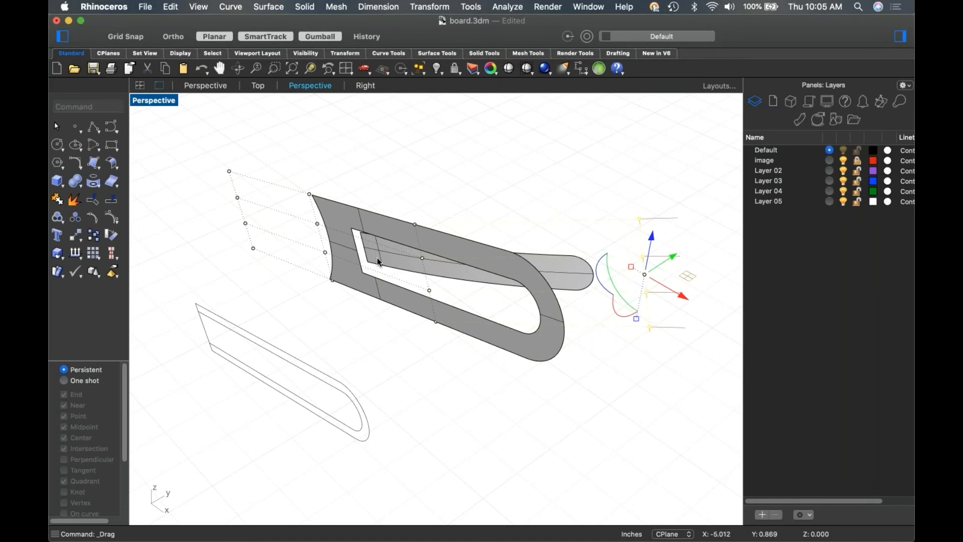
key("super+z")
key("Escape")
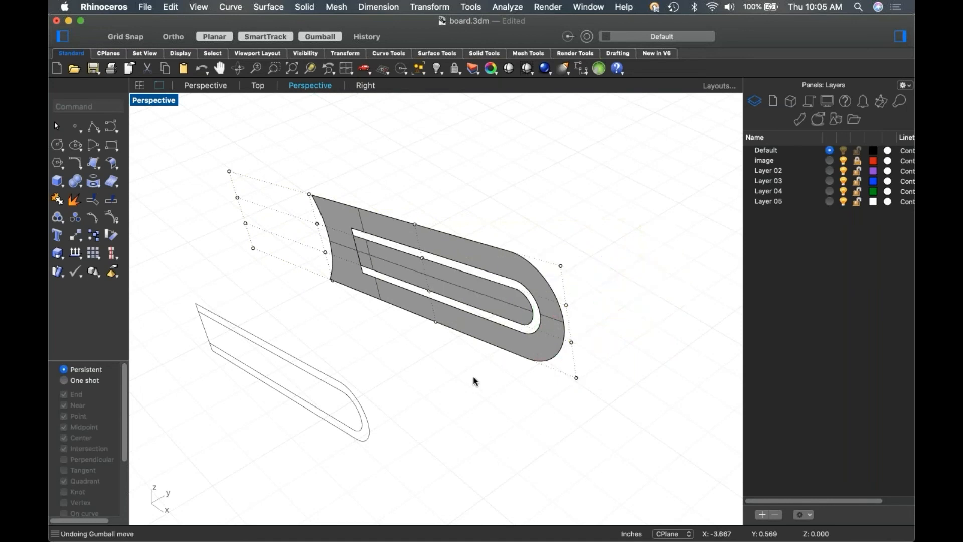
key("Escape")
Turn the control points of the inner slot surface back on.
left_click(472, 299)
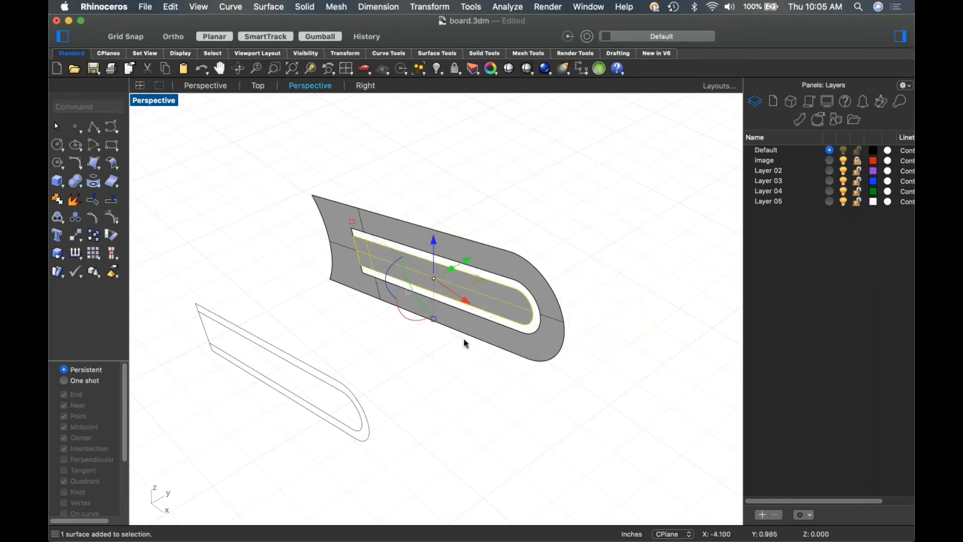
middle_click(322, 310)
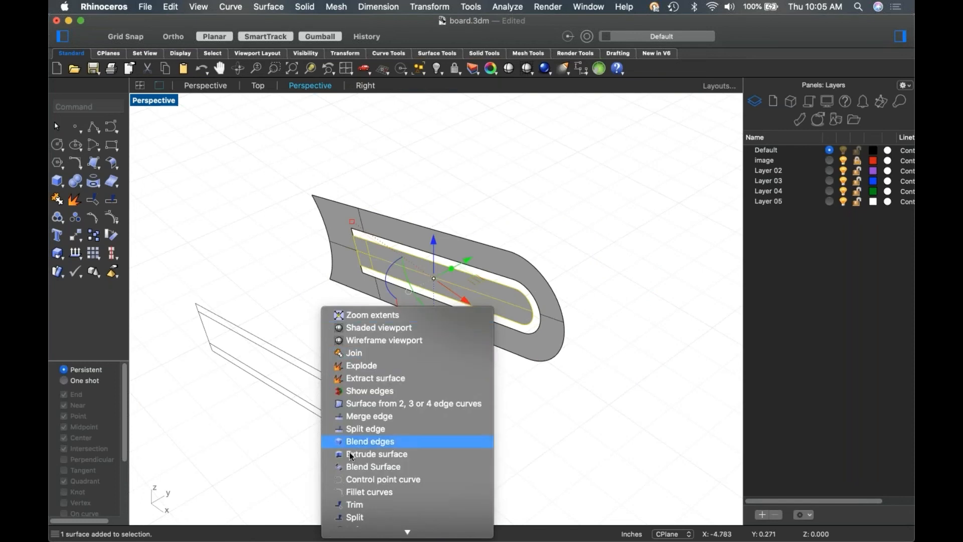
left_click(111, 215)
left_click(115, 217)
In the Top view, start a Bend on the middle and rounded-end control points of the inner slot surface.
right_click_drag(412, 348, 428, 320)
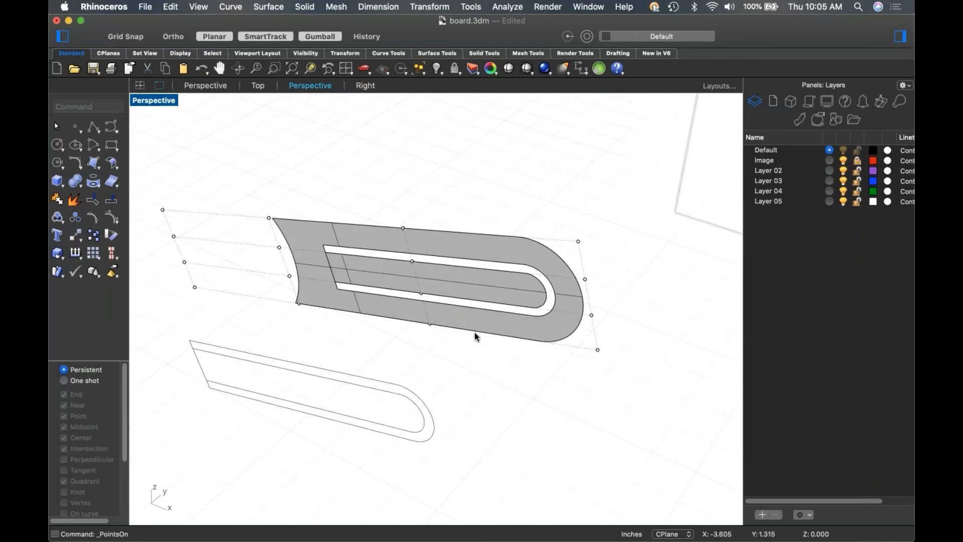
type("top")
key("Return")
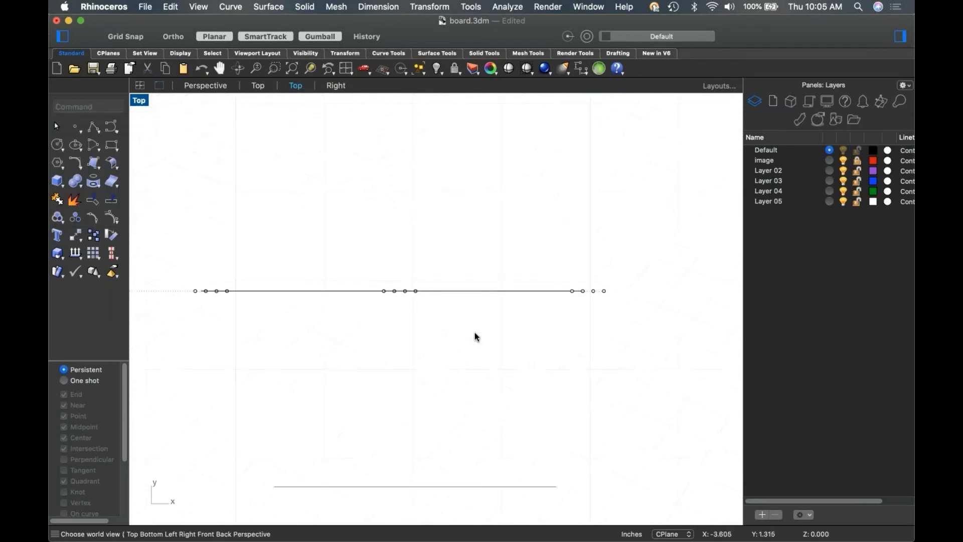
type("bend")
key("Return")
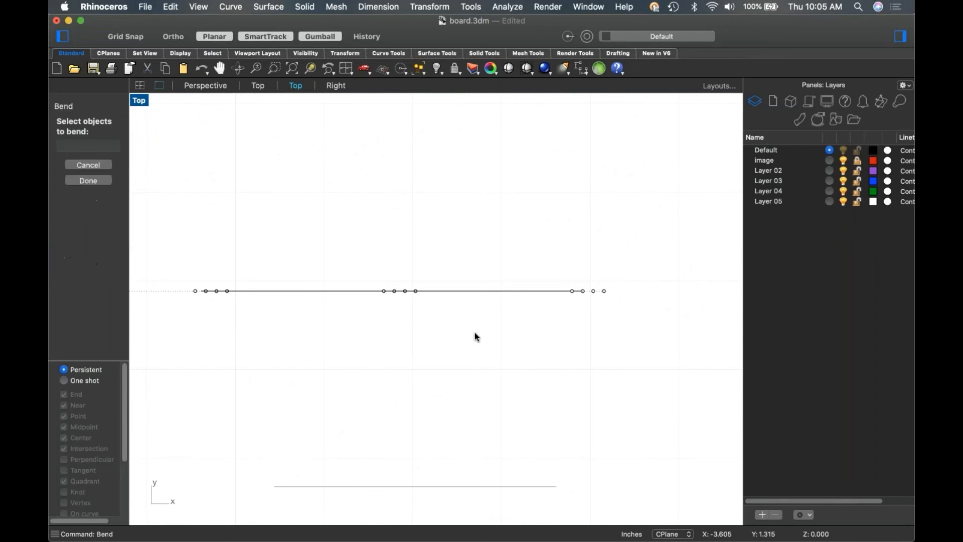
left_click_drag(365, 260, 628, 312)
key("Return")
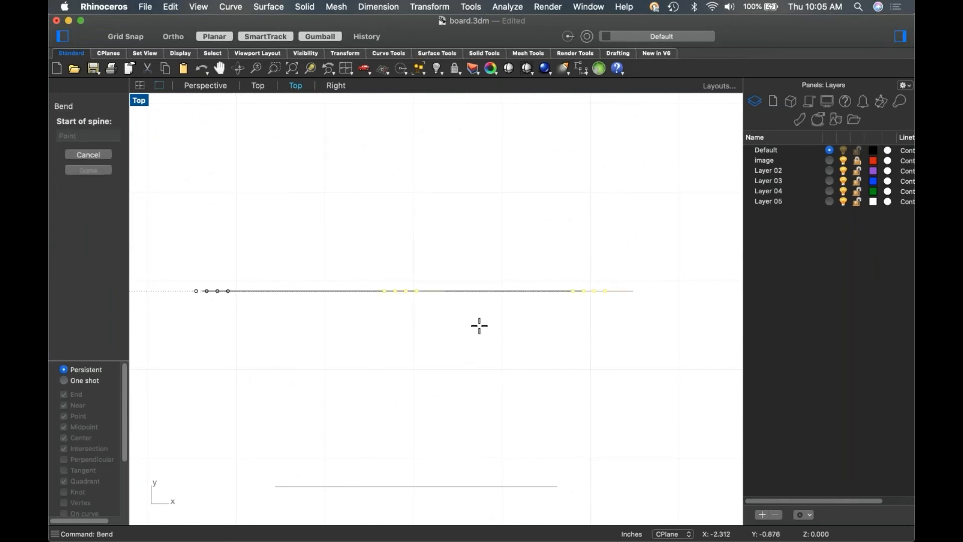
Try to bend the selected control points of the inner slot surface upward in the Top view, and undo the bend.
left_click(422, 290)
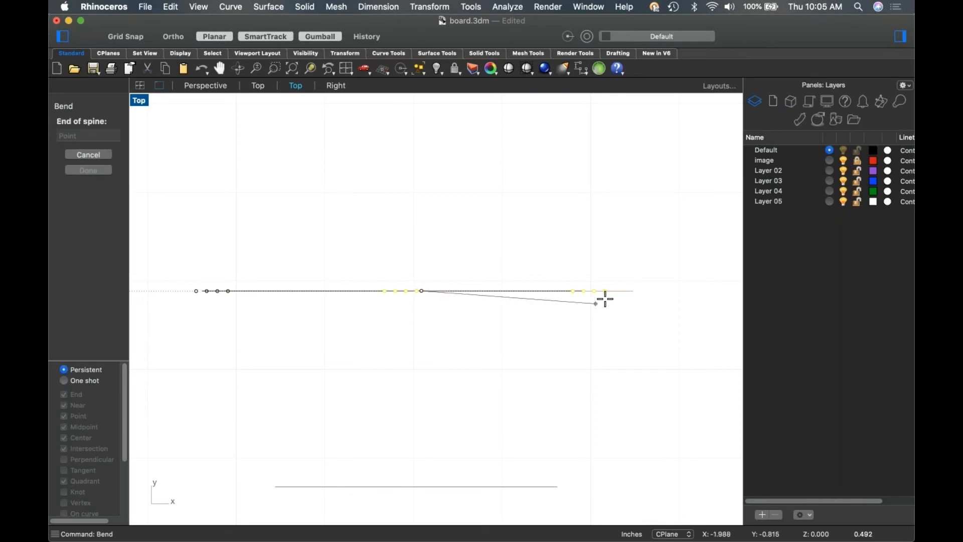
key("F8")
left_click(621, 290)
key("F8")
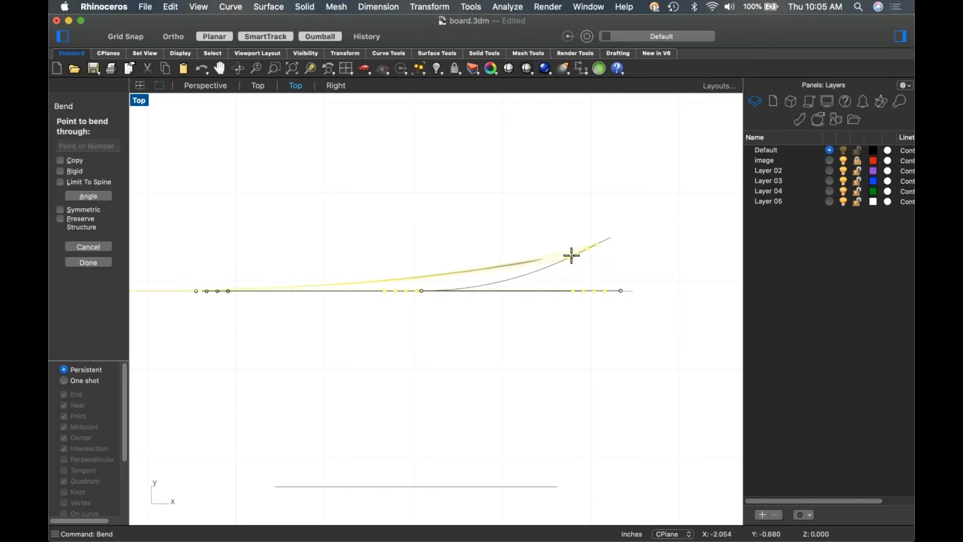
left_click(575, 257)
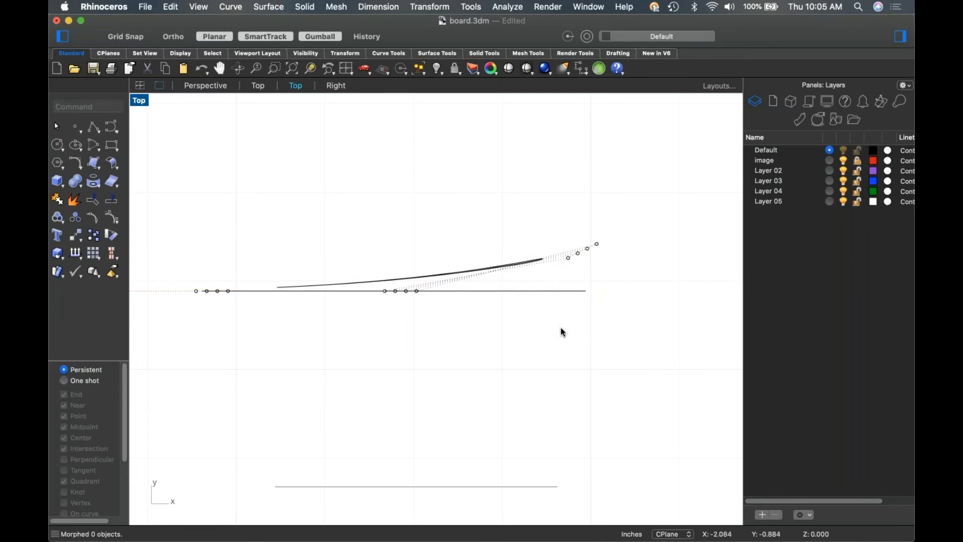
key("ctrl+F4")
scroll(419, 285, "up", 6)
right_click_drag(419, 285, 397, 296)
scroll(396, 295, "up", 2)
key("super+z")
Rebuild the inner slot surface with 6 points in U and V at degree 3.
mouse_move(485, 420)
right_mouse_down()
mouse_move(505, 408)
mouse_move(511, 319)
right_mouse_up()
left_click(508, 310)
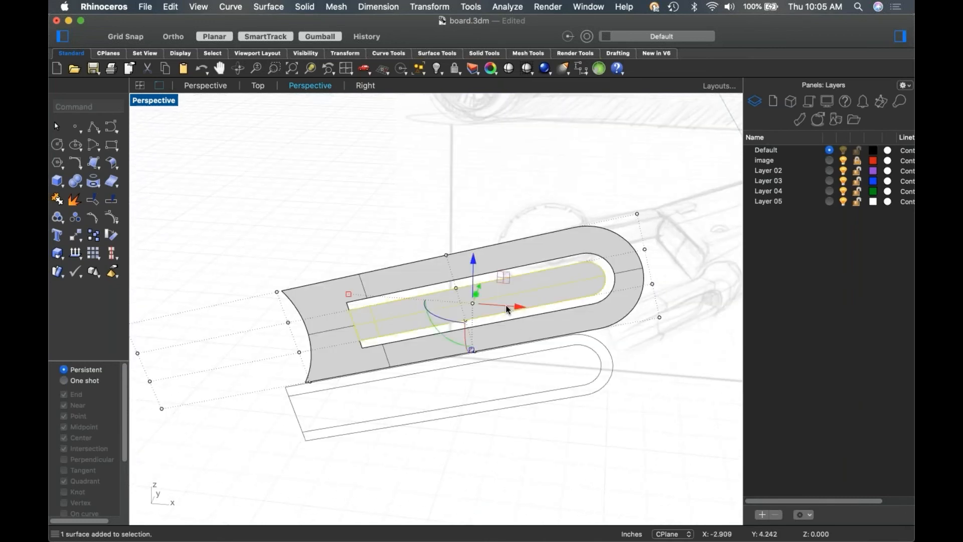
type("rebuild")
key("Return")
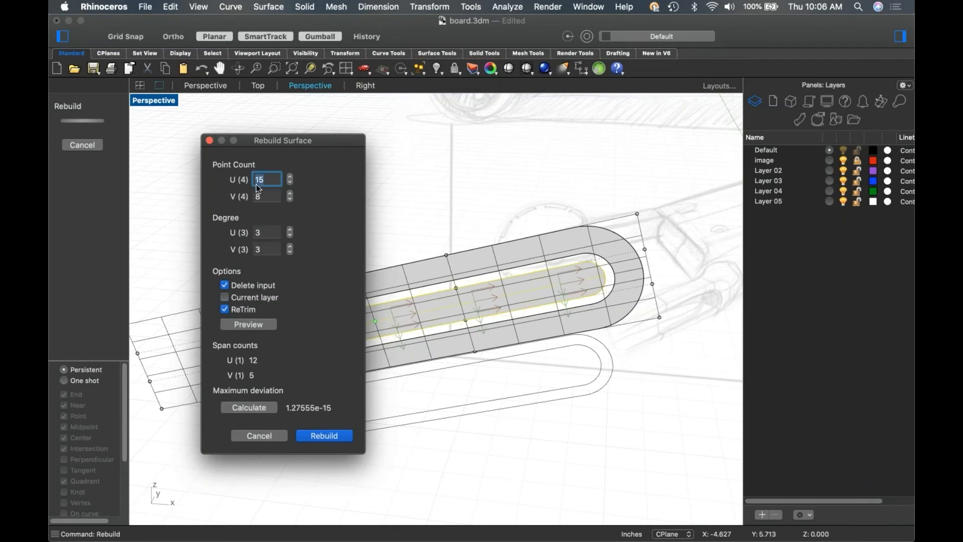
type("6")
key("Return")
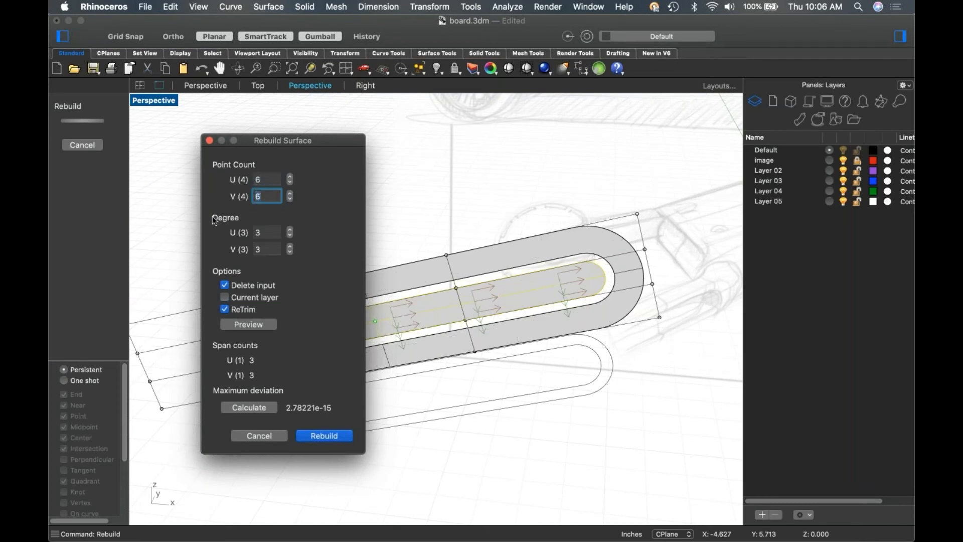
left_click(325, 436)
left_click(526, 439)
Shrink the rebuilt inner surface to its trimmed edges with ShrinkTrimmedSrf.
scroll(514, 324, "left", 2)
left_click(505, 297)
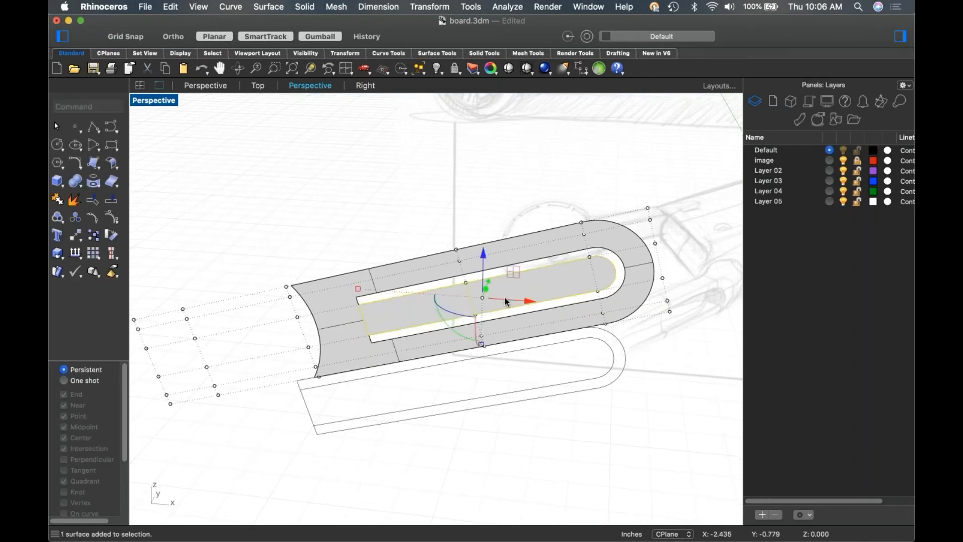
type("ShrinkTrimmedSrf")
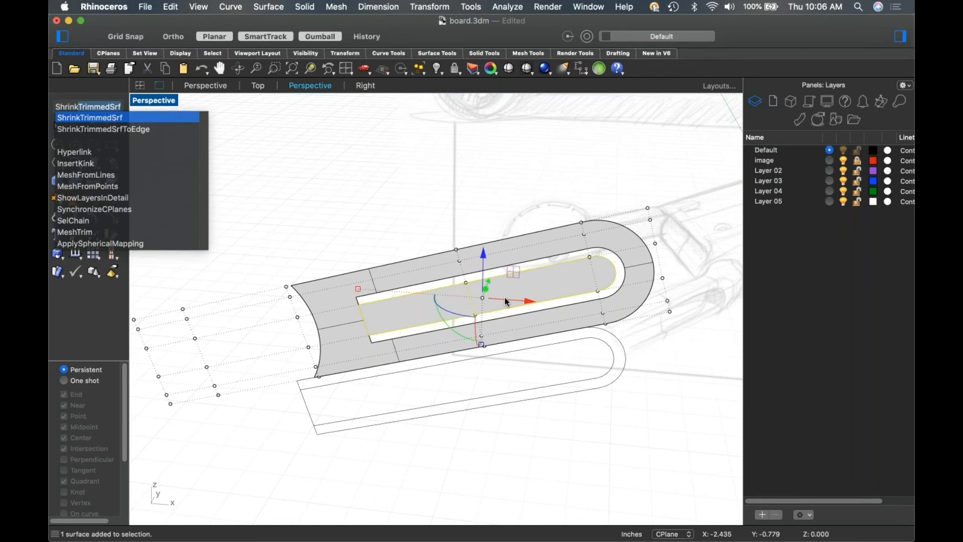
key("Return")
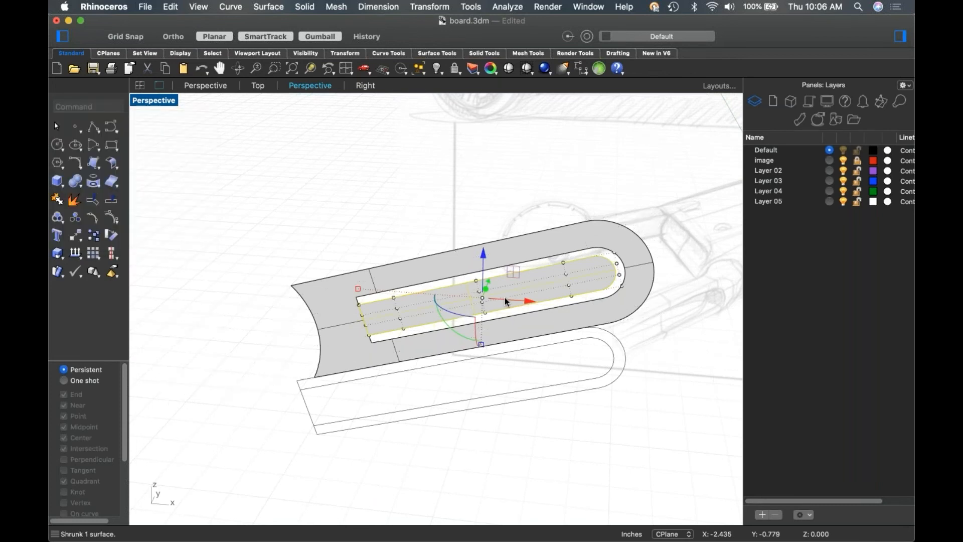
right_click_drag(625, 307, 559, 302)
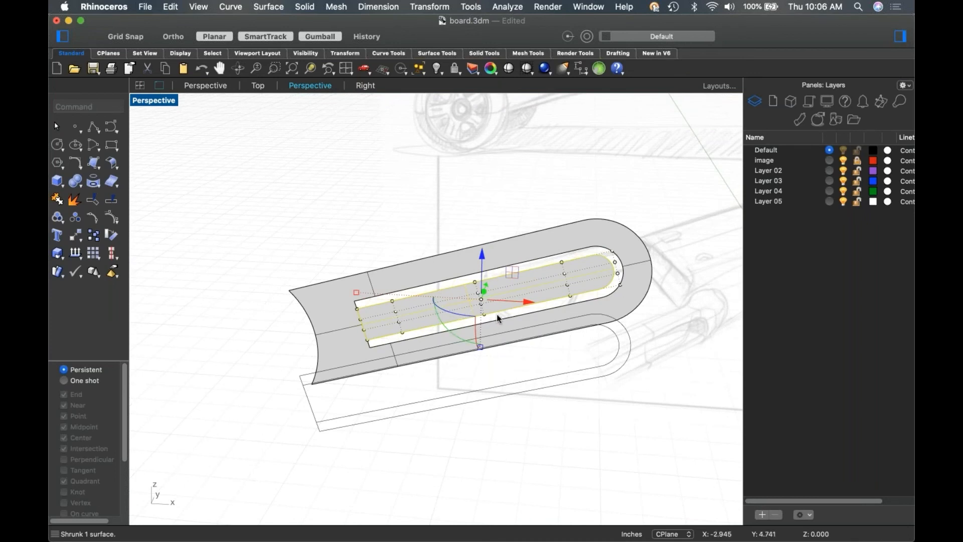
mouse_move(549, 306)
right_mouse_down()
mouse_move(518, 338)
mouse_move(658, 363)
right_mouse_up()
key("Escape")
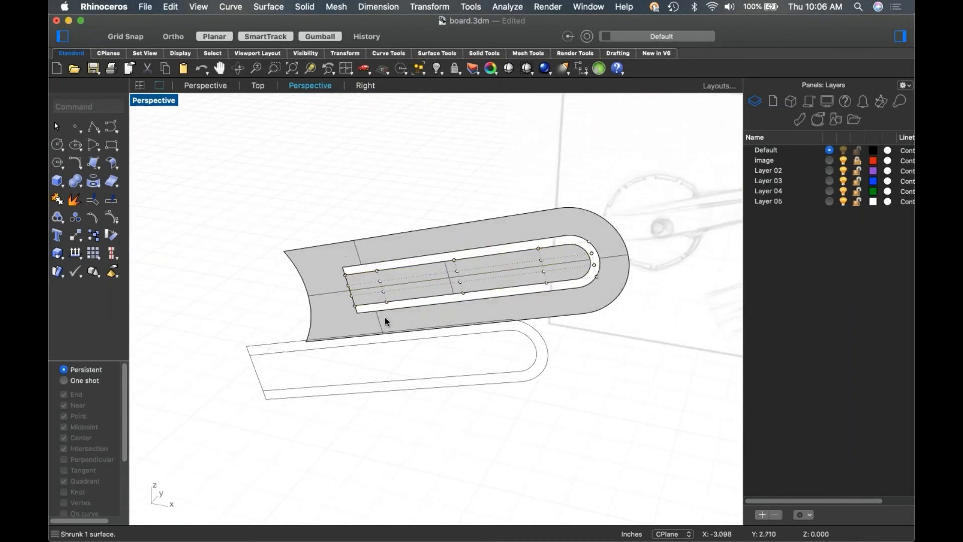
scroll(363, 301, "up", 5)
left_click_drag(278, 175, 355, 347)
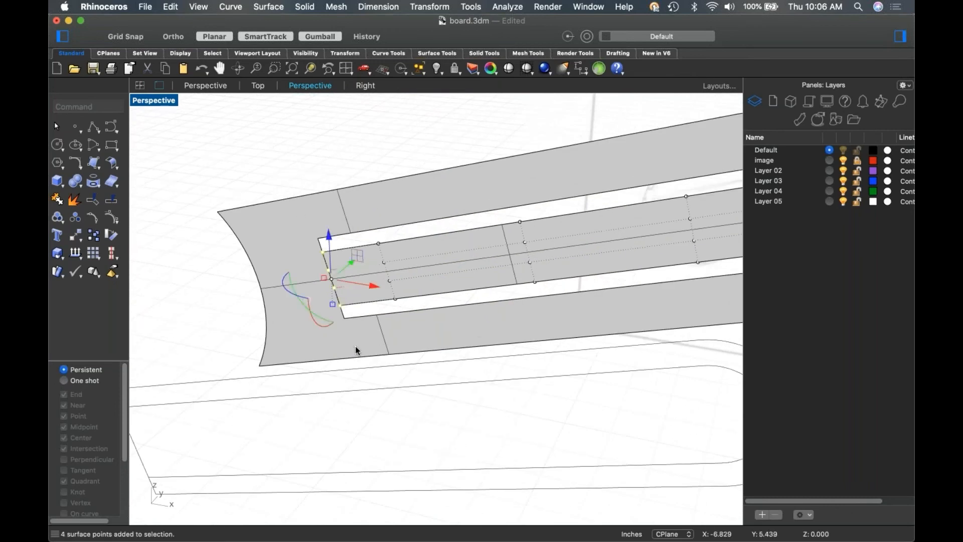
left_click_drag(345, 145, 435, 345, "shift")
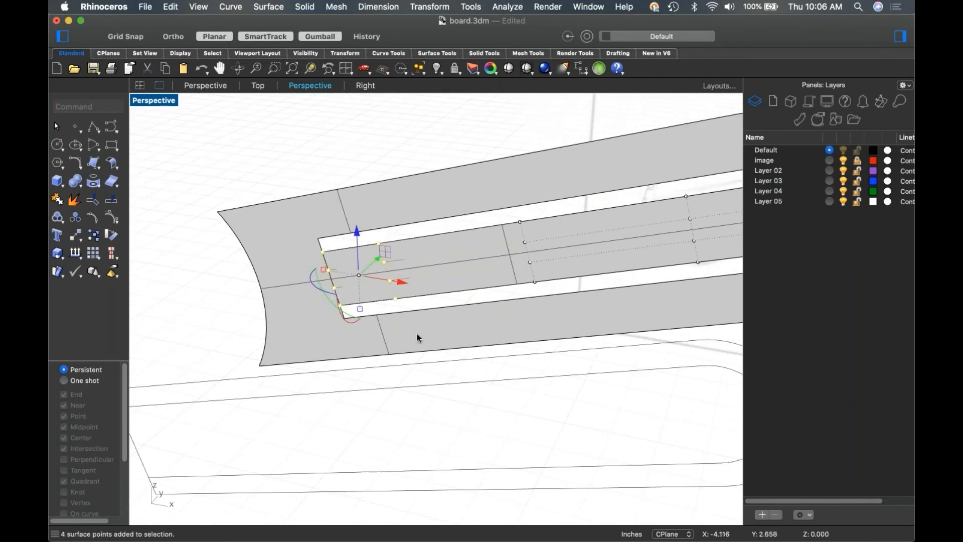
scroll(473, 290, "down", 5)
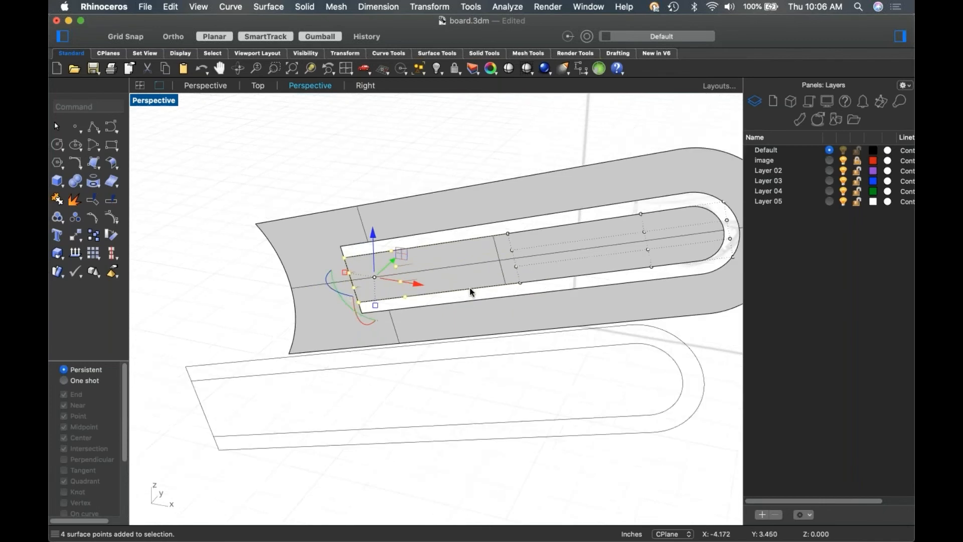
Bend the 12 control points toward the inner surface's rounded end in the Top view, curving that end inward from the surrounding face.
left_click_drag(382, 161, 685, 306)
type("to")
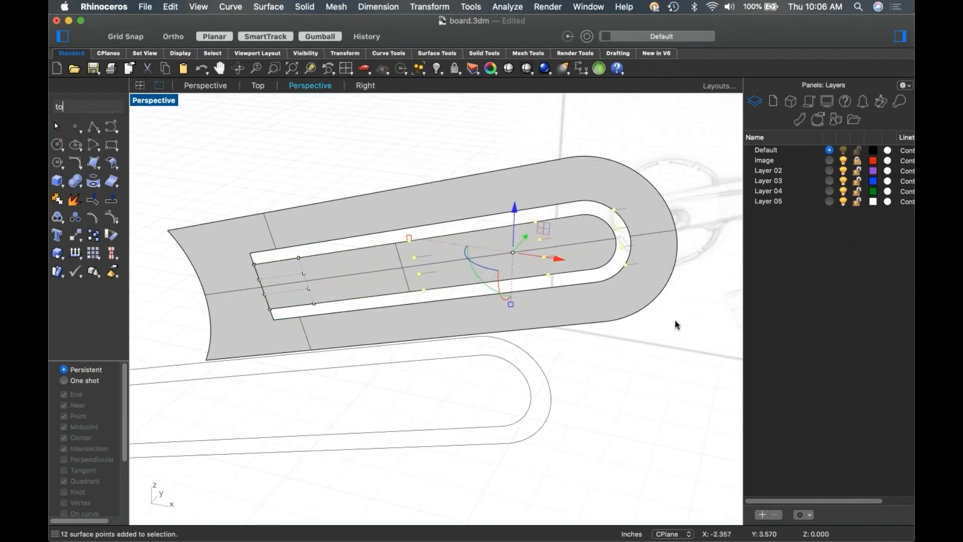
type("p")
key("Return")
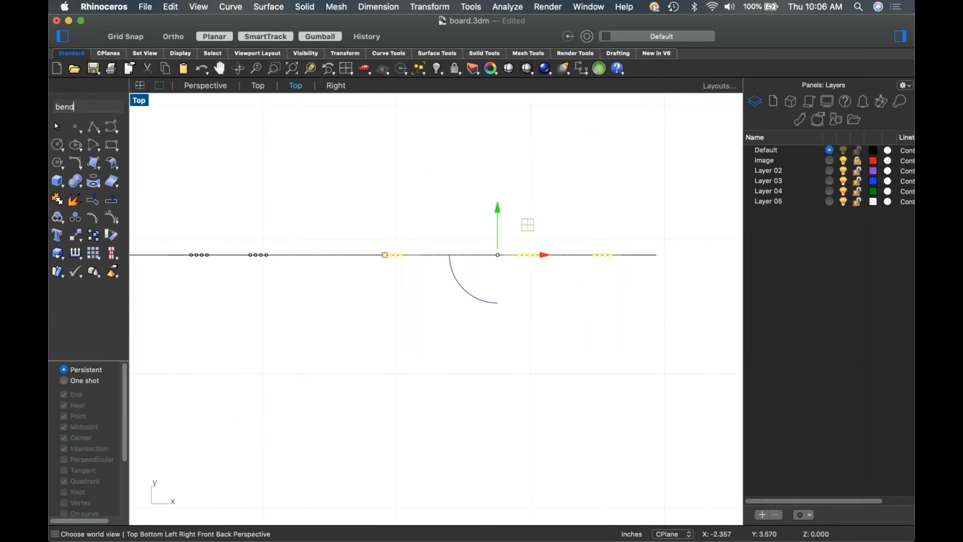
type("ben")
key("Return")
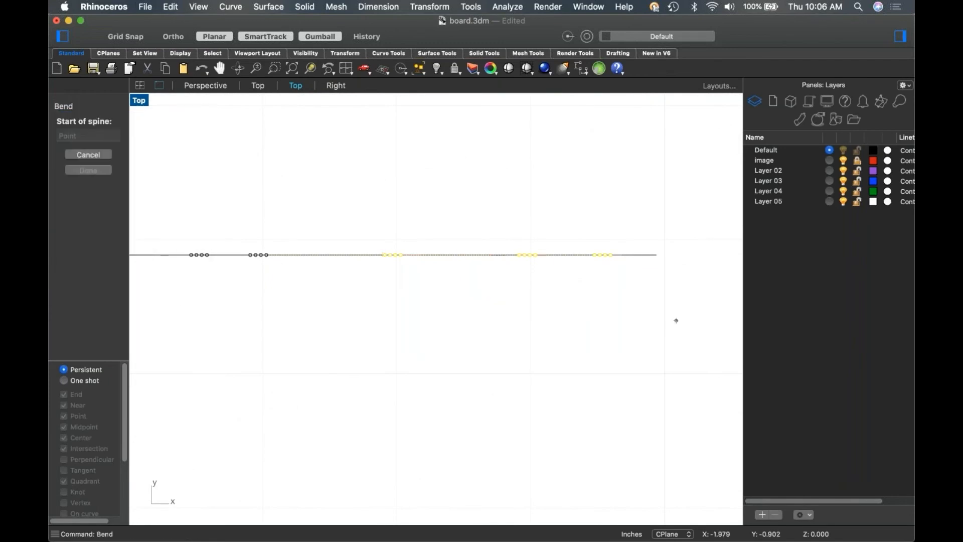
left_click(399, 255)
left_click(614, 255)
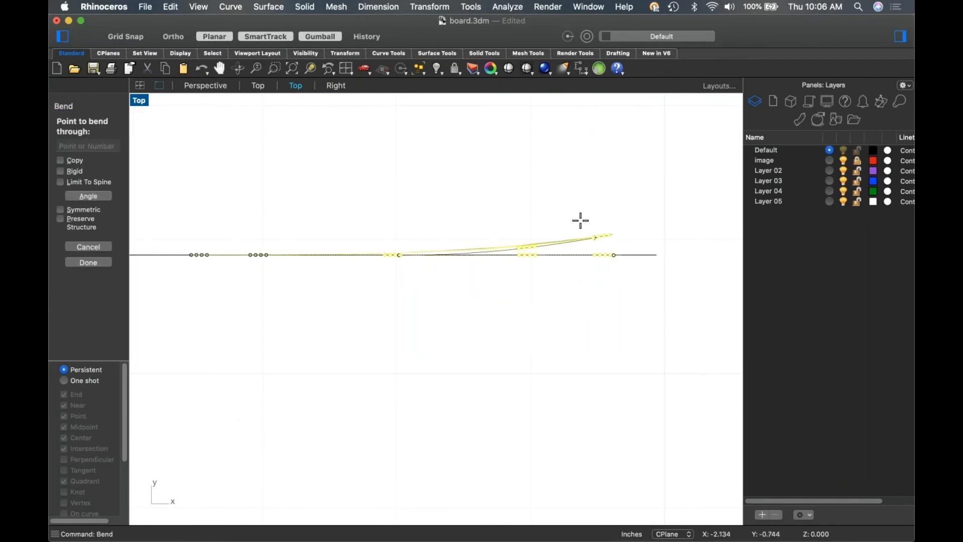
left_click(555, 203)
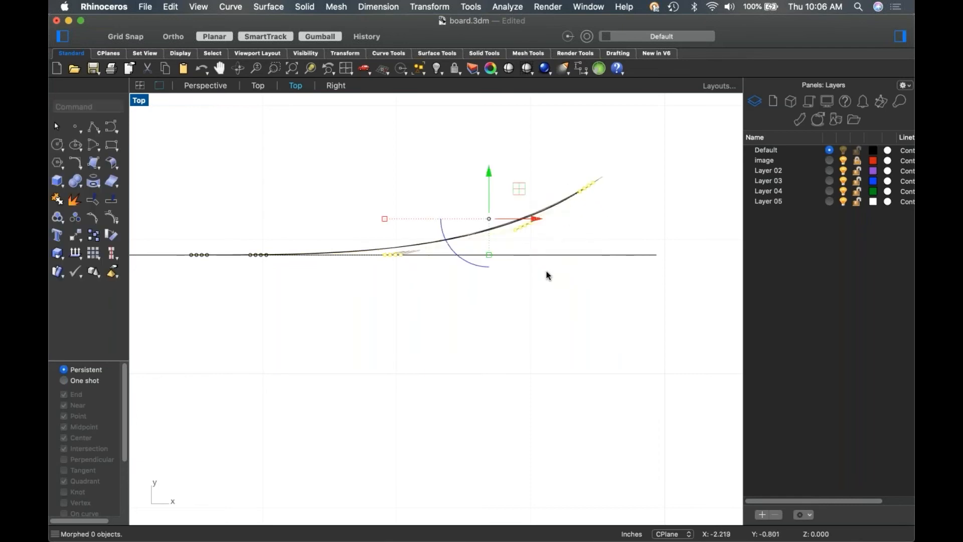
Back in the Perspective view, join the bent inner surface to the surrounding slotted face.
key("ctrl+F4")
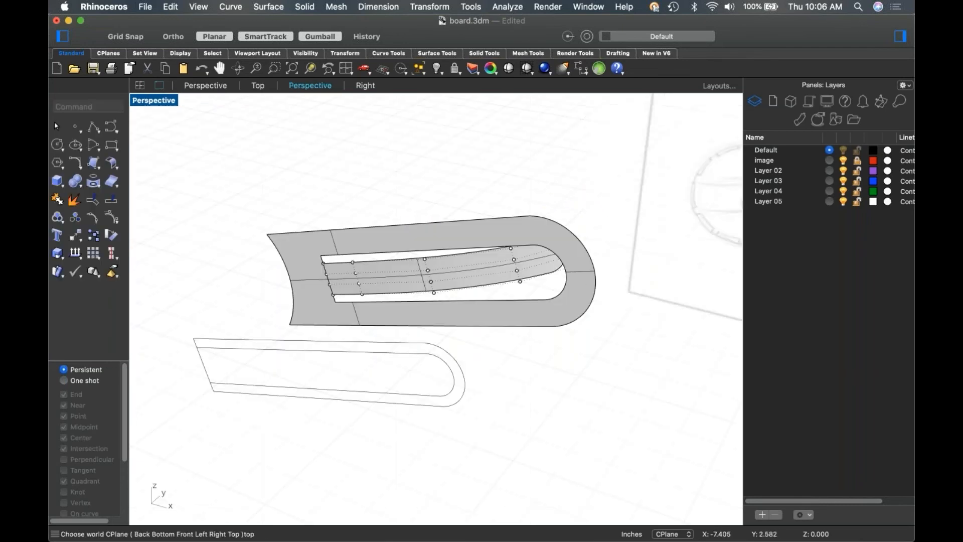
right_click_drag(238, 208, 326, 292)
scroll(367, 341, "up", 3)
mouse_move(368, 342)
right_mouse_down()
mouse_move(344, 325)
mouse_move(285, 335)
right_mouse_up()
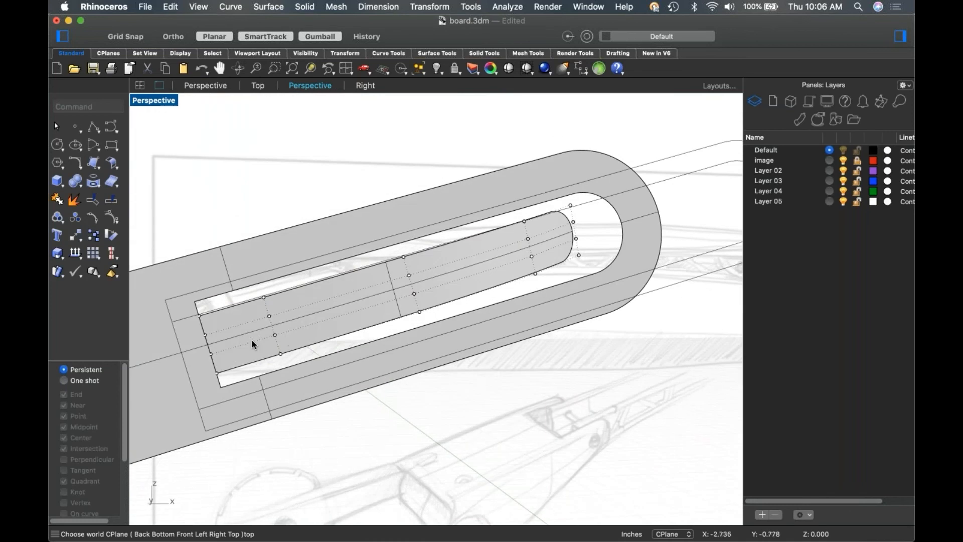
left_click(285, 335)
left_click(170, 365, "shift")
type("join")
key("Return")
right_click_drag(193, 238, 314, 232, "shift")
left_click(337, 206)
left_click(382, 318)
left_click(330, 221)
Start a surface blend between the inner surface's curved edge and the matching edge of the slot opening.
mouse_move(444, 299)
right_mouse_down()
mouse_move(432, 331)
mouse_move(400, 323)
right_mouse_up()
middle_click(392, 316)
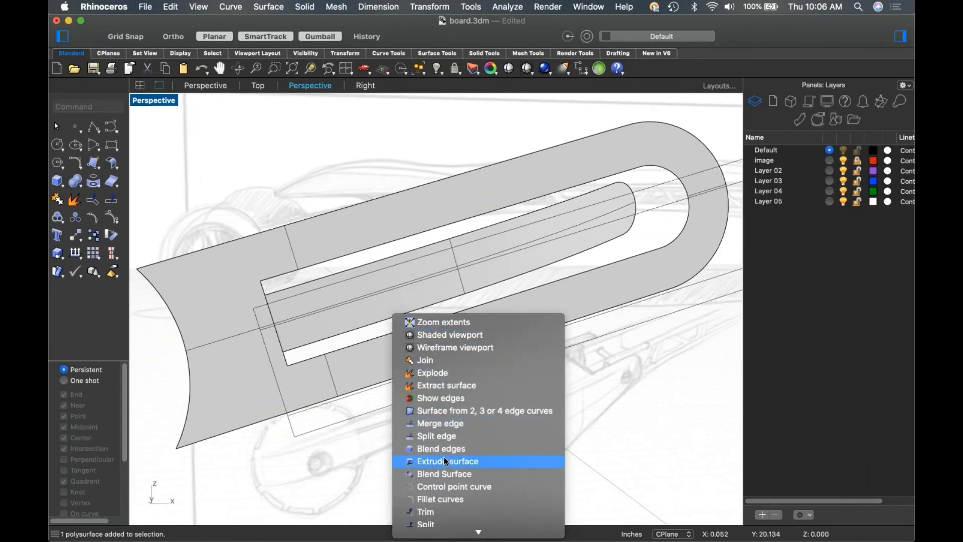
left_click(445, 474)
left_click(283, 291)
left_click(282, 275)
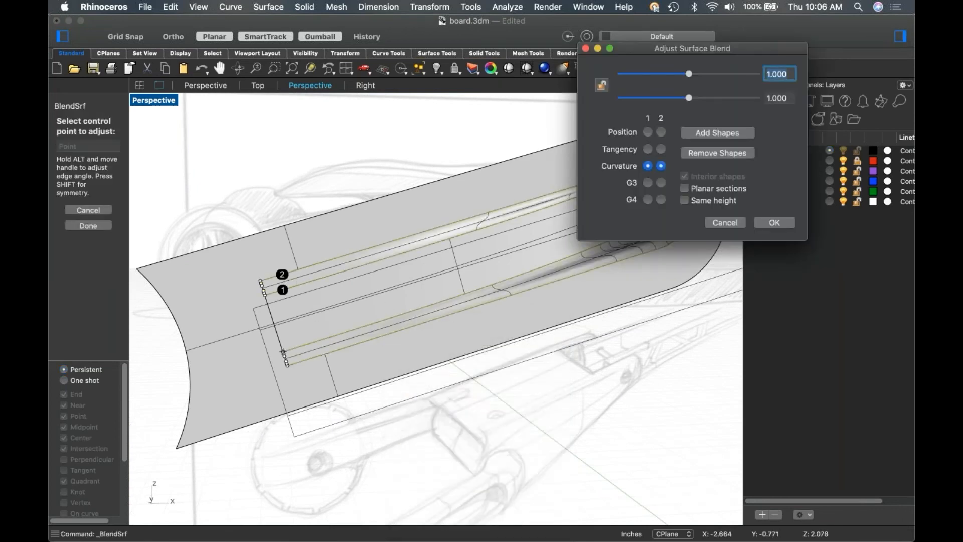
right_click_drag(386, 301, 351, 305)
right_click_drag(214, 370, 543, 340)
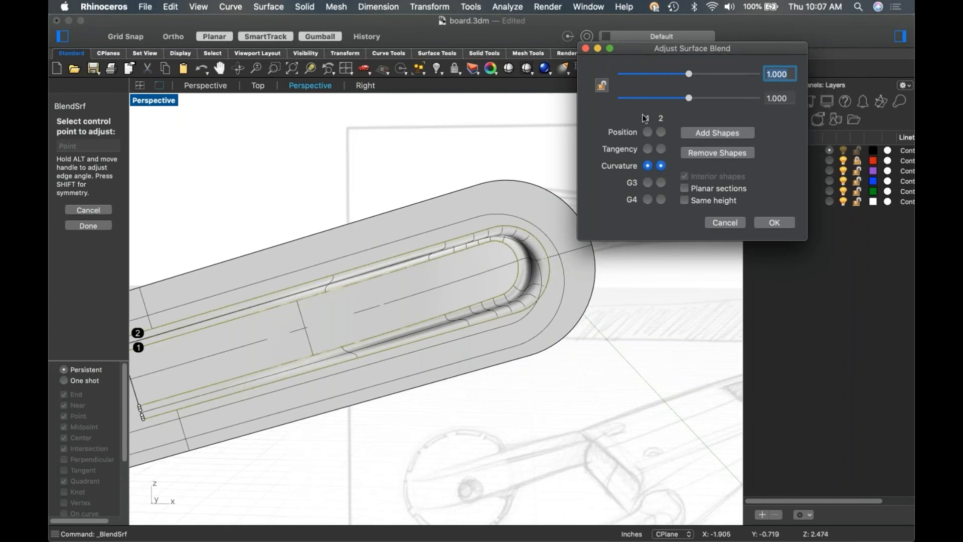
Lock the two blend bulge values together, set them to about 0.8, and use Tangency continuity on both edges.
left_click(602, 86)
left_click_drag(681, 99, 675, 100)
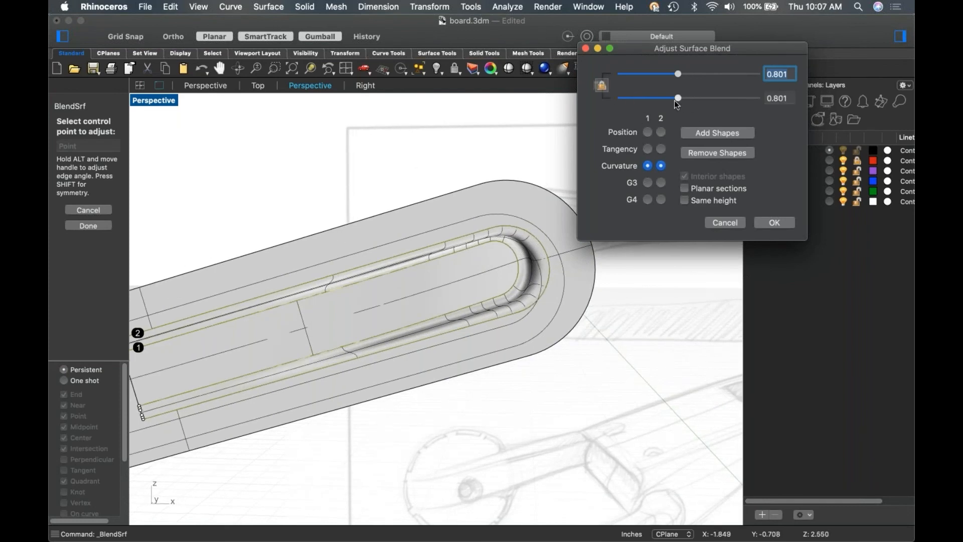
left_click(648, 149)
left_click(662, 149)
mouse_move(594, 301)
right_mouse_down()
mouse_move(574, 290)
mouse_move(570, 303)
mouse_move(541, 314)
mouse_move(581, 310)
mouse_move(653, 206)
right_mouse_up()
left_click(773, 223)
Join the new blend surface with the slotted face and recessed inner surface.
key("super+a")
key("super+j")
left_click(672, 210)
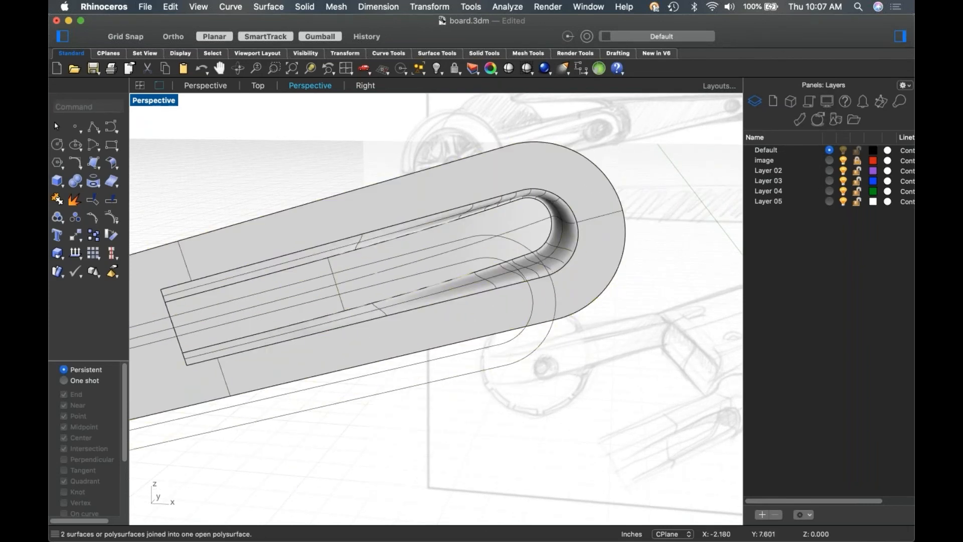
Show all hidden objects and join the recessed face to the rest of the wheel arm.
key("super+alt+h")
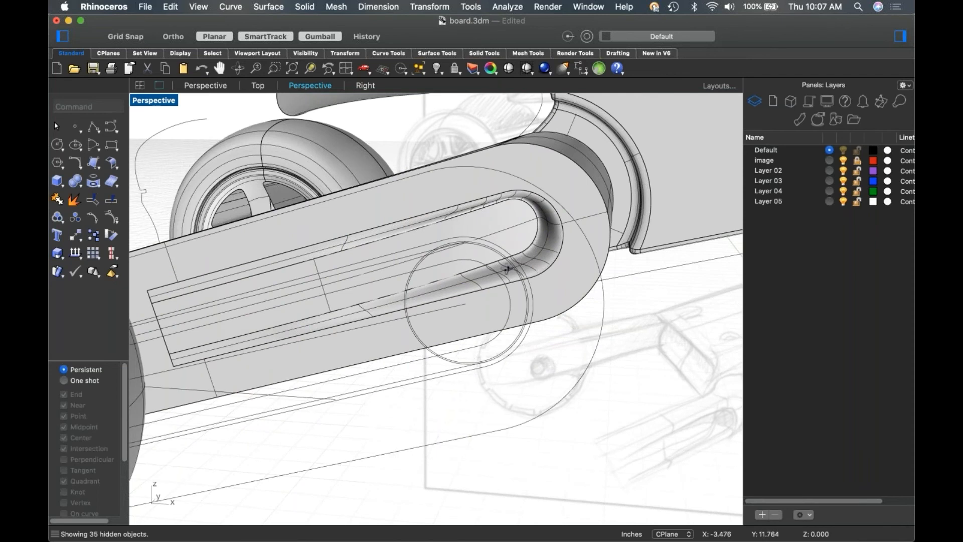
right_click_drag(573, 327, 599, 238)
left_click(551, 224)
left_click(639, 195, "shift")
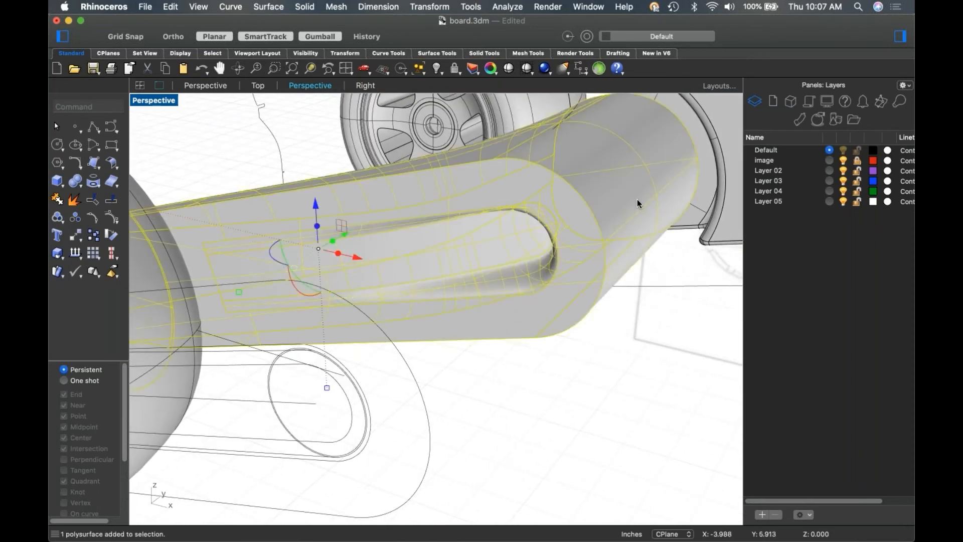
key("super+j")
left_click(573, 363)
Examine the arm's recessed slot in the Rendered display mode and return the viewport to Shaded.
right_click_drag(573, 363, 381, 226)
left_click(150, 100)
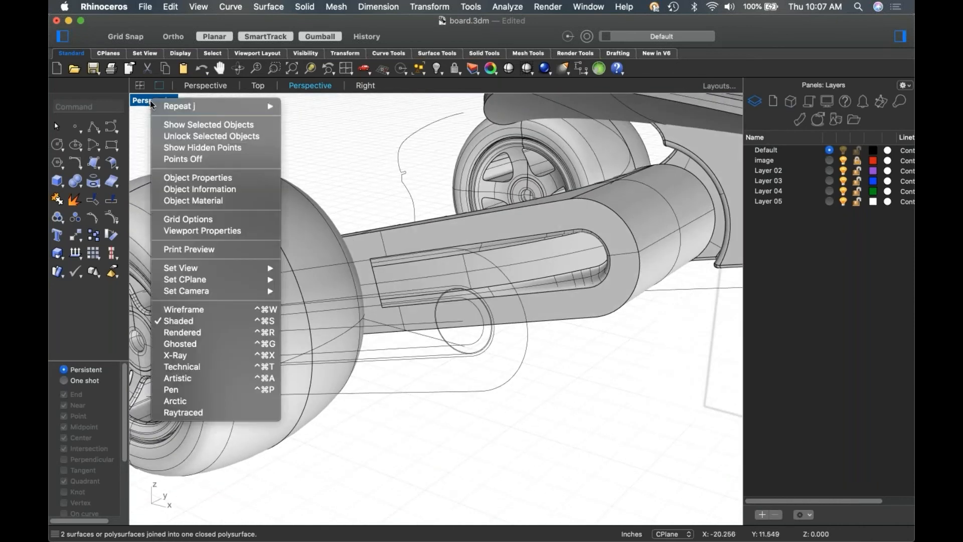
left_click(184, 332)
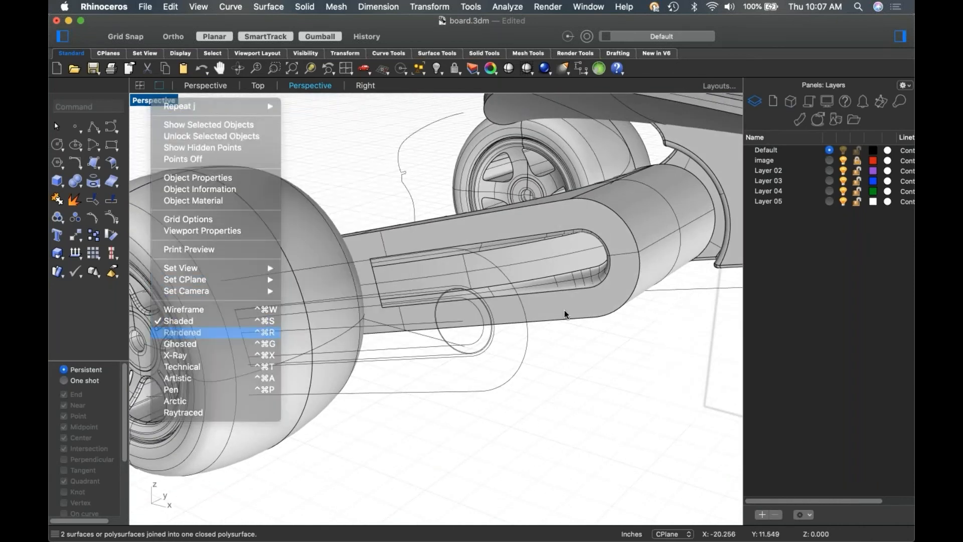
mouse_move(586, 359)
right_mouse_down()
mouse_move(608, 335)
mouse_move(632, 355)
mouse_move(652, 355)
mouse_move(628, 382)
mouse_move(548, 355)
mouse_move(563, 369)
mouse_move(593, 349)
right_mouse_up()
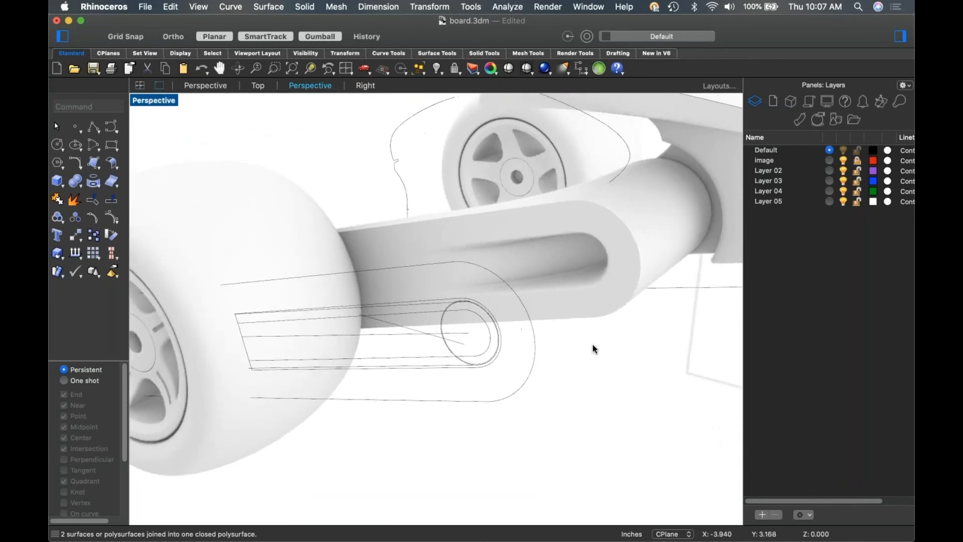
left_click(600, 305)
left_click(145, 100)
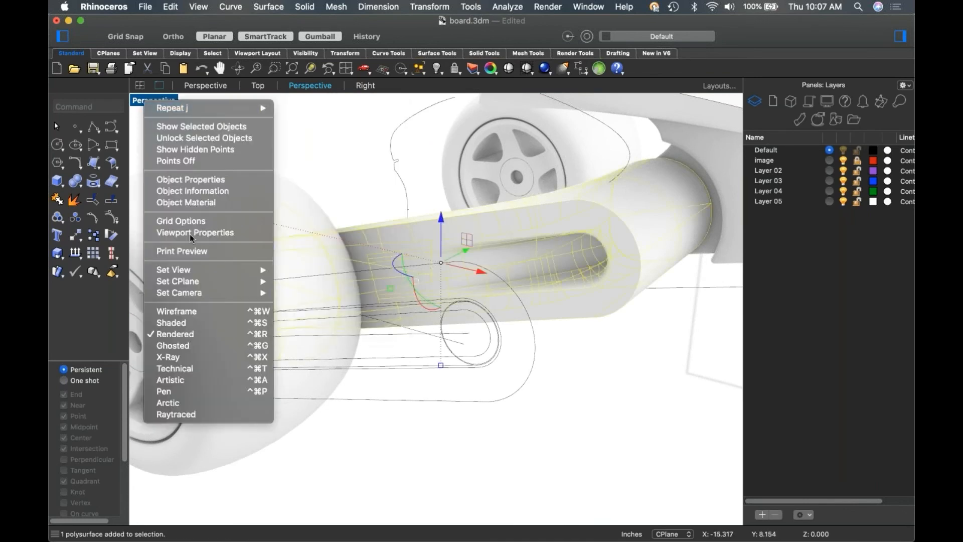
left_click(184, 319)
Start an edge blend on the wheel arm, choosing the outer perimeter edges of its slotted face.
mouse_move(576, 283)
right_mouse_down()
mouse_move(597, 357)
mouse_move(447, 241)
mouse_move(503, 286)
mouse_move(496, 296)
mouse_move(471, 226)
right_mouse_up()
left_click(598, 357)
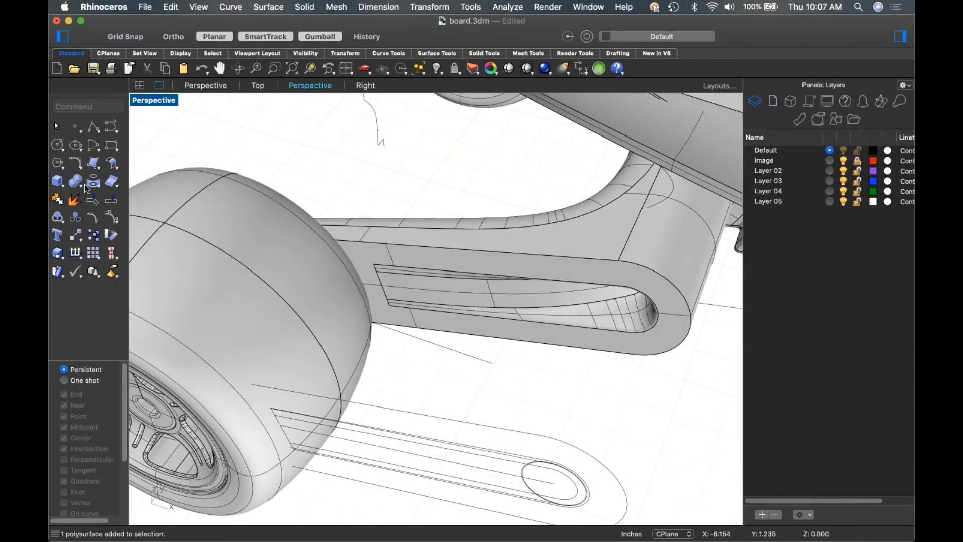
left_click(80, 186)
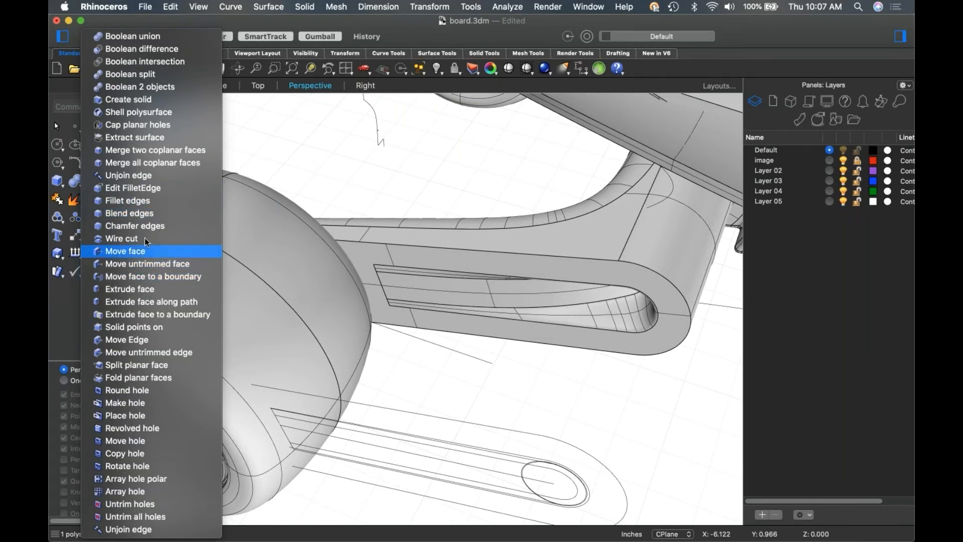
left_click(130, 213)
left_click(430, 244)
left_click(677, 350)
left_click(625, 353)
key("Return")
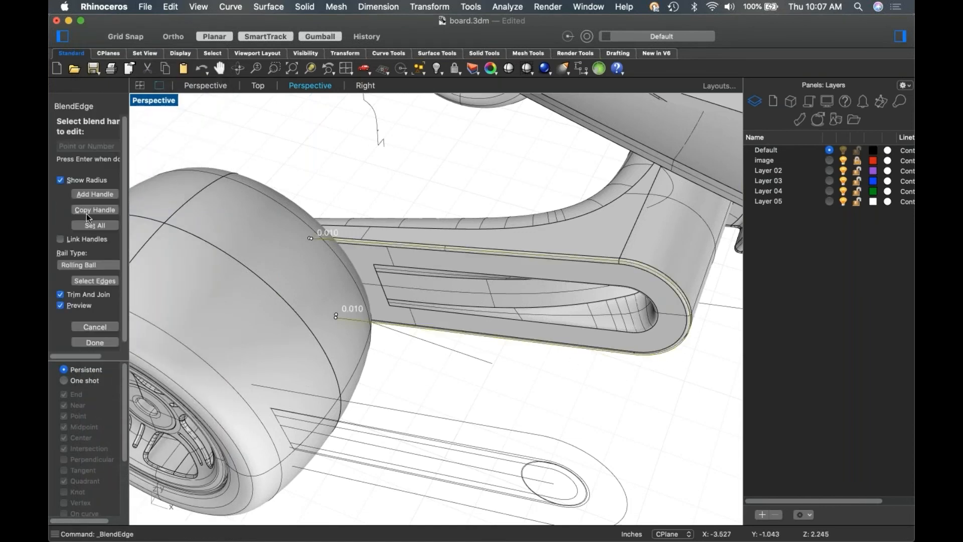
Try blend radii of 0.2, 0.08 and 0.04 on all handles of the arm's edge blend.
left_click(95, 226)
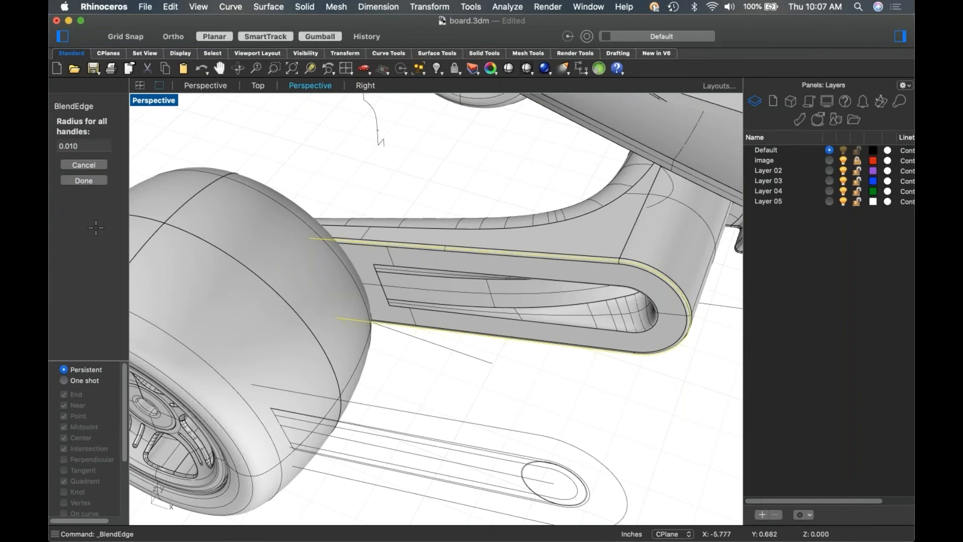
left_click(61, 147)
type(".2")
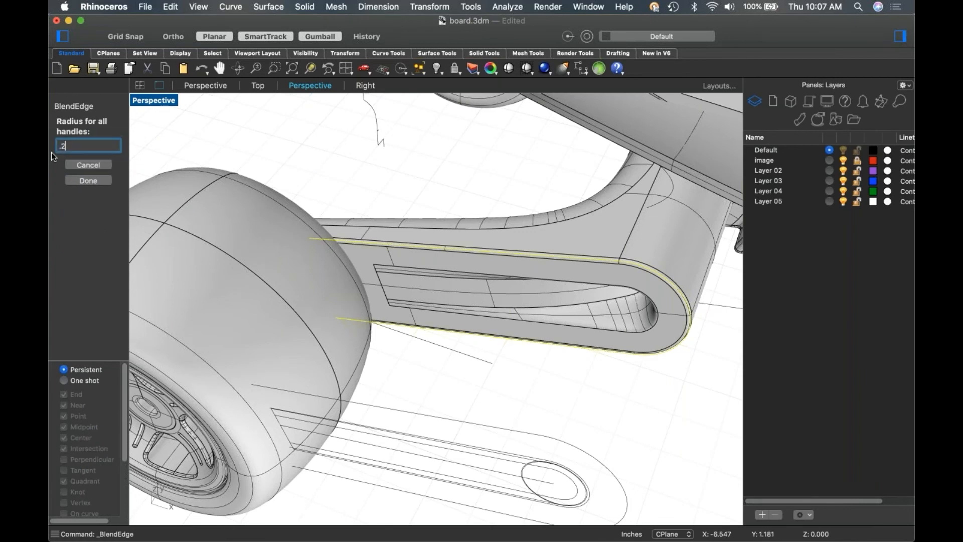
key("Return")
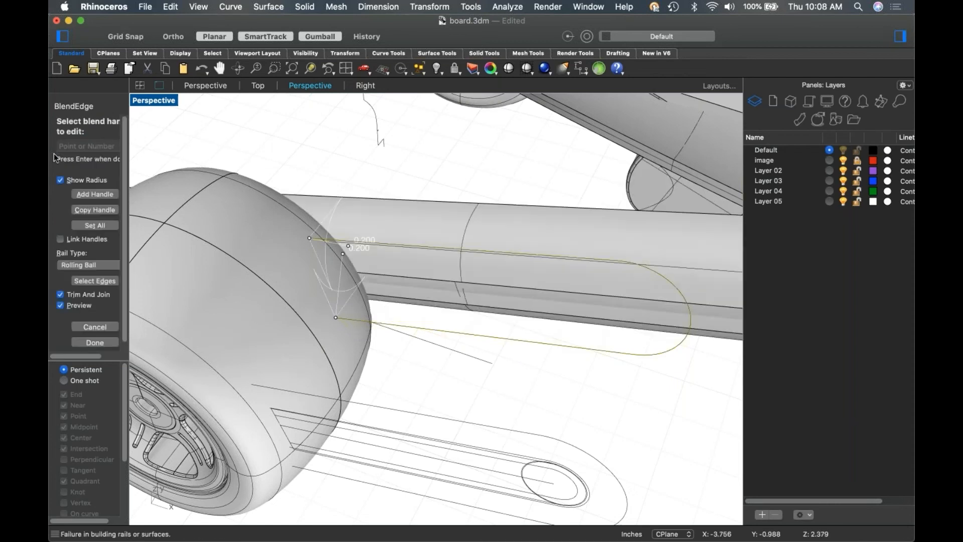
left_click(90, 226)
left_click_drag(95, 146, 50, 146)
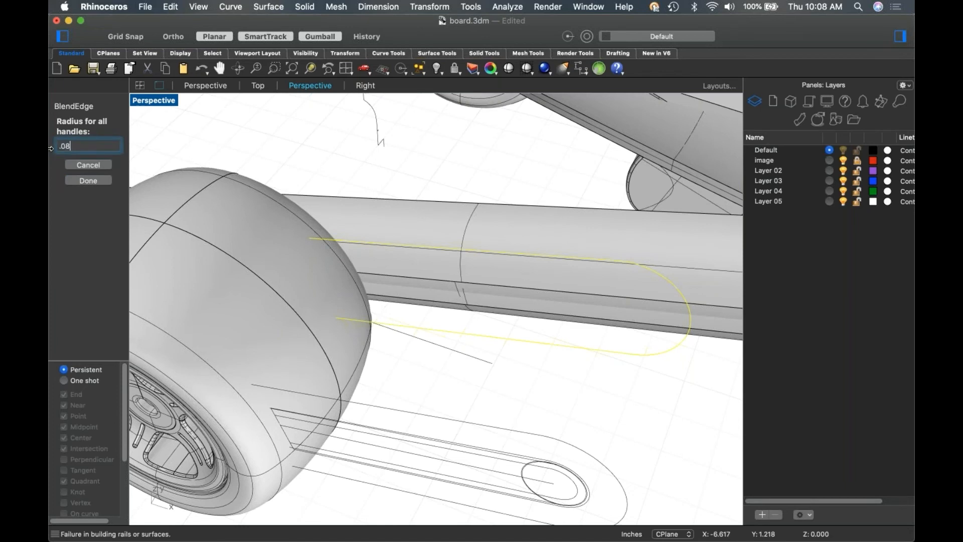
key("Return")
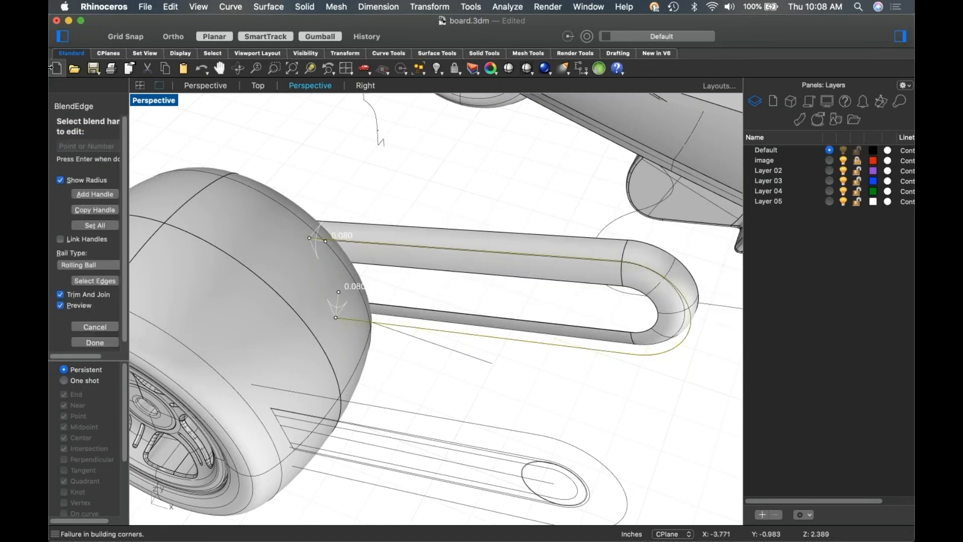
left_click(110, 225)
left_click_drag(87, 146, 57, 146)
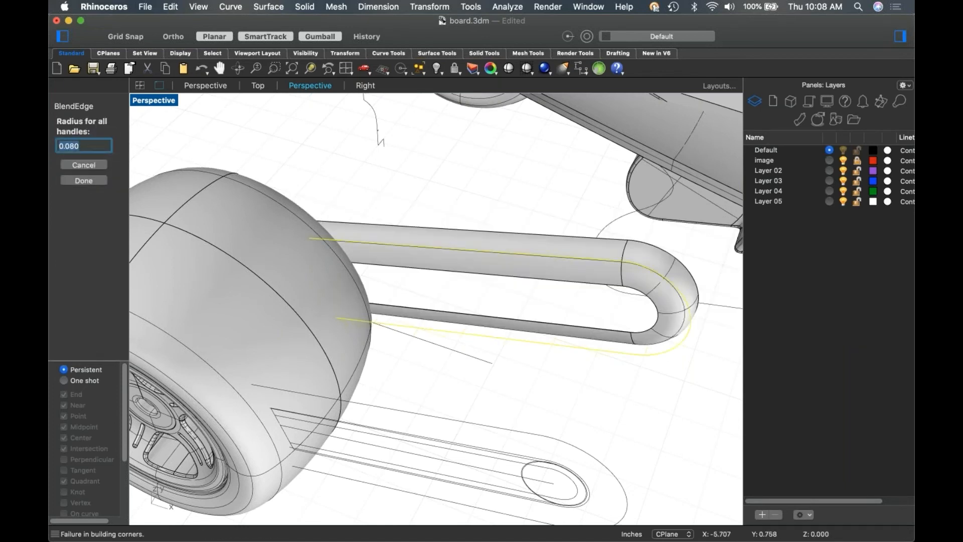
type(".04")
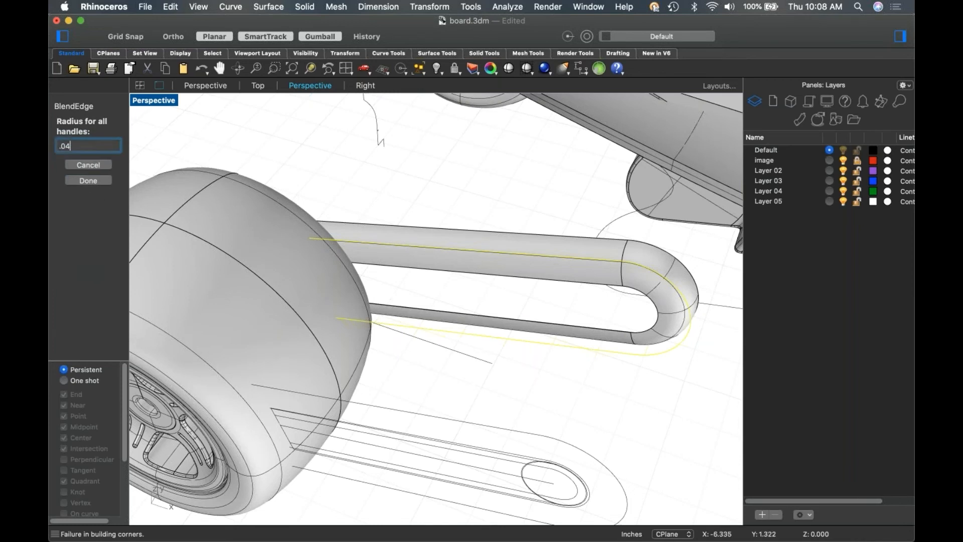
key("Return")
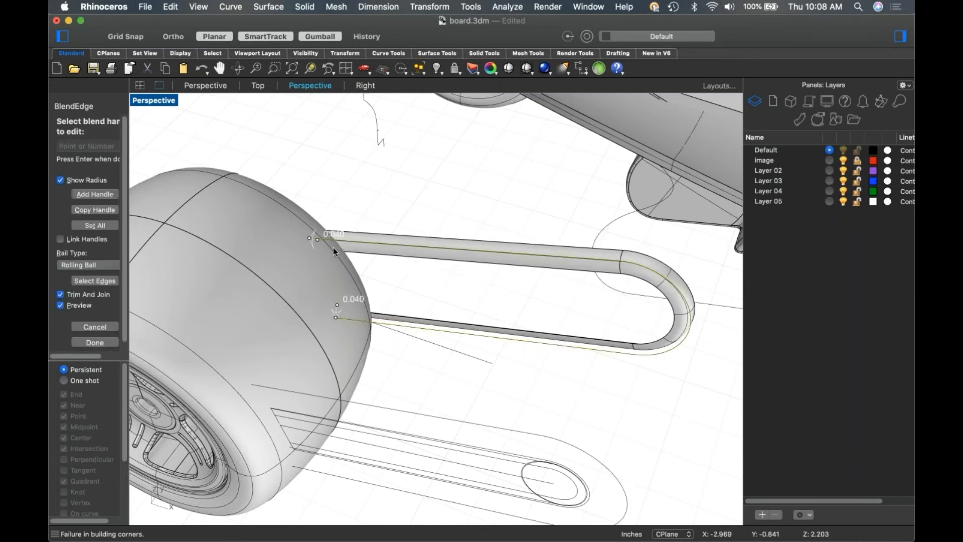
Reduce the blend handles individually to about 0.022 on the upper edge and 0.028 on the lower edge, and apply the edge blend.
scroll(336, 251, "up", 3)
left_click(305, 237)
left_click(302, 236)
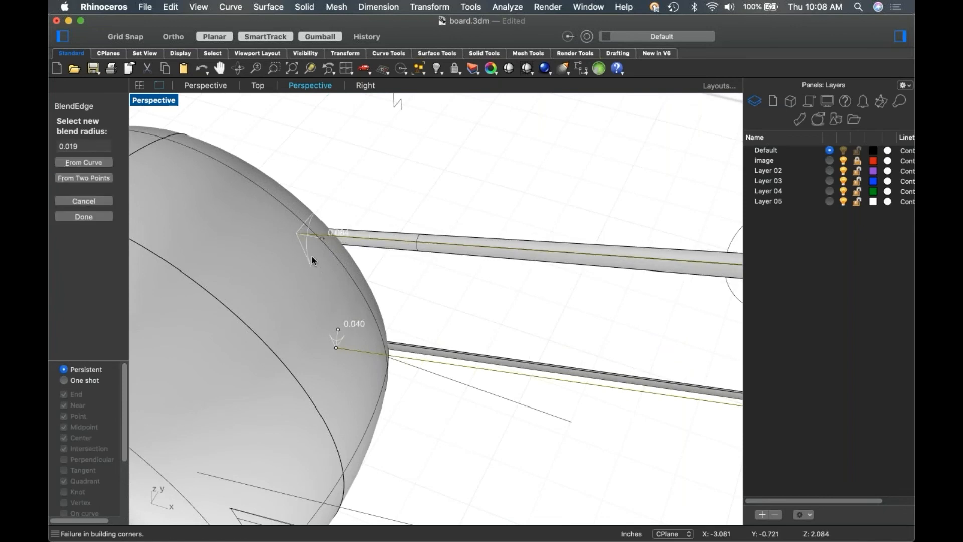
left_click(301, 240)
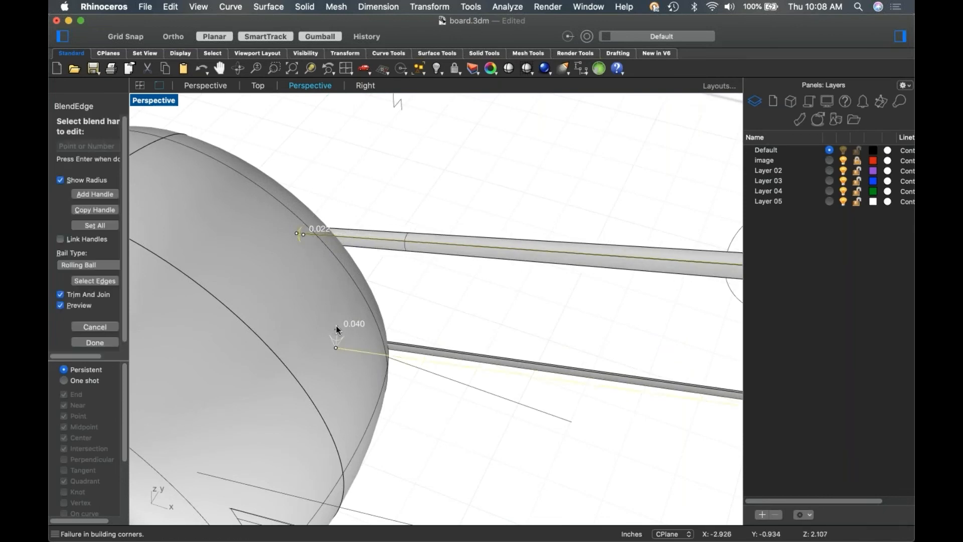
left_click(337, 336)
left_click(337, 339)
scroll(363, 312, "down", 6)
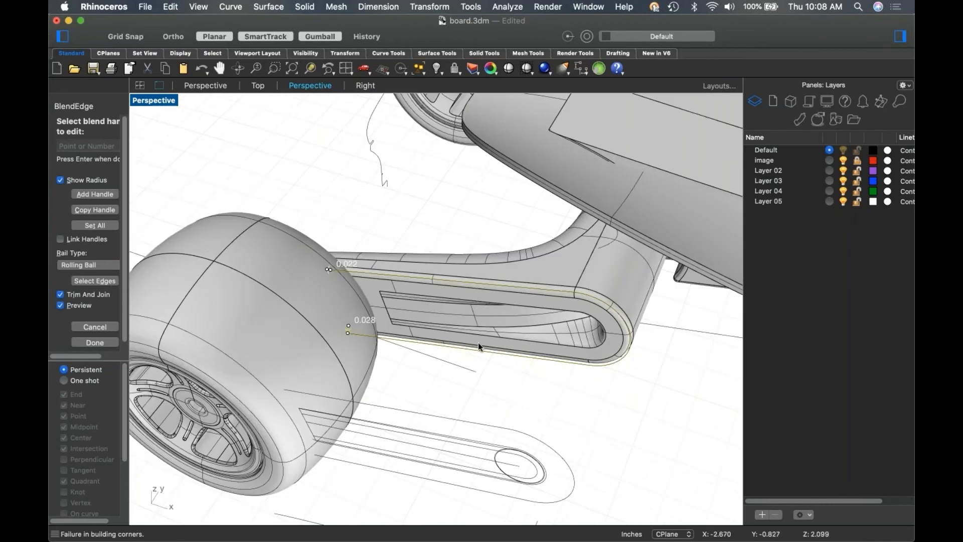
key("Return")
Mirror a copy of the wheel arm across the board's lengthwise centreline to the opposite wheel.
right_click_drag(497, 350, 503, 262)
scroll(506, 312, "down", 6)
scroll(511, 296, "up", 6)
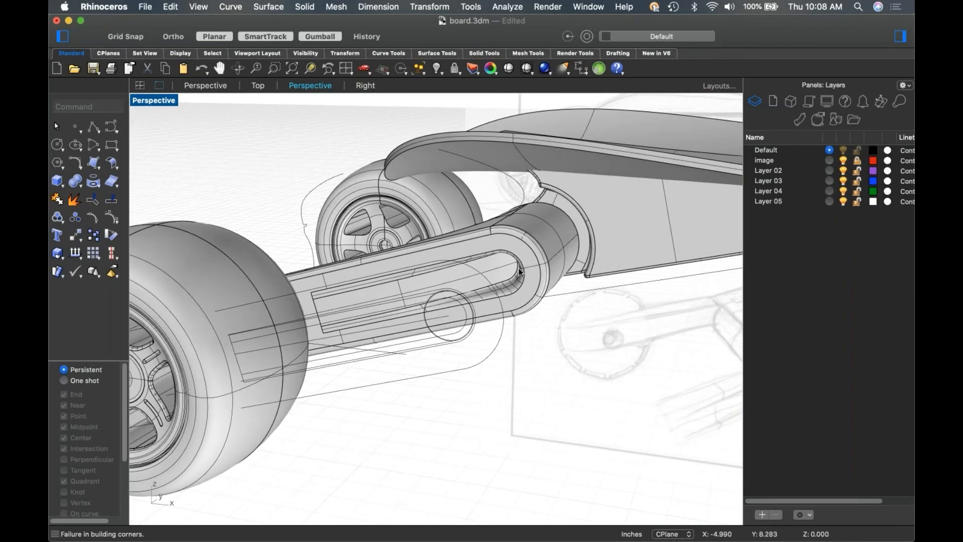
right_click_drag(514, 296, 525, 295)
scroll(524, 295, "down", 3)
right_click_drag(647, 297, 604, 336)
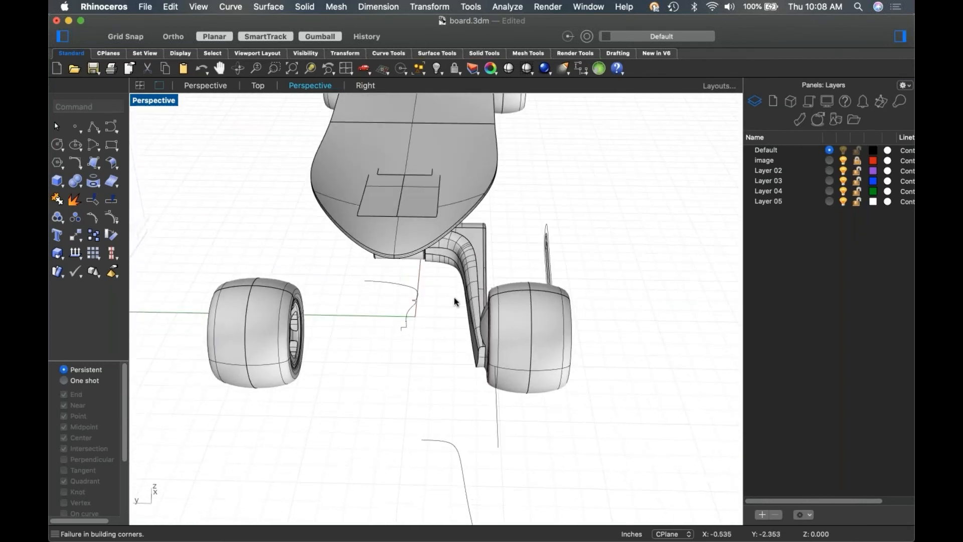
left_click(464, 280)
type("m")
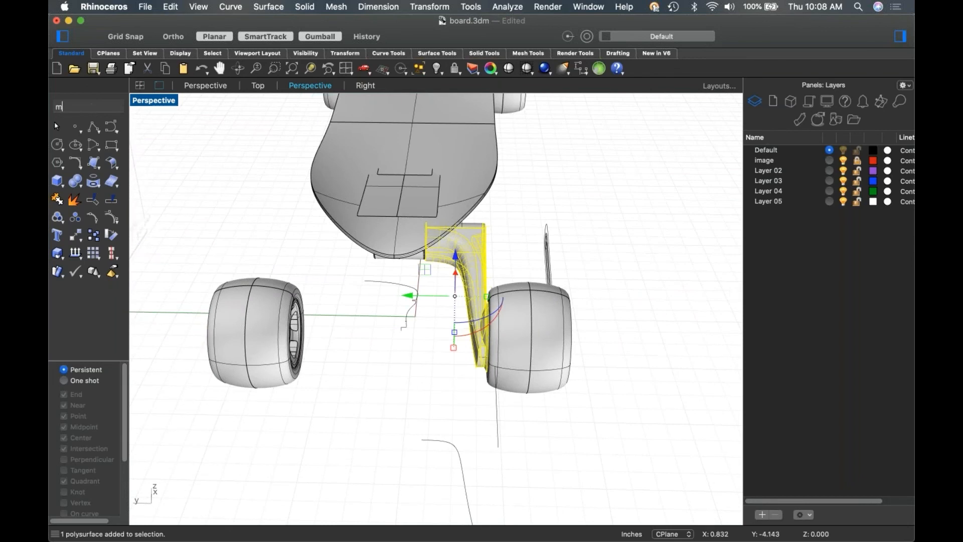
type("irror")
key("Return")
left_click(415, 317)
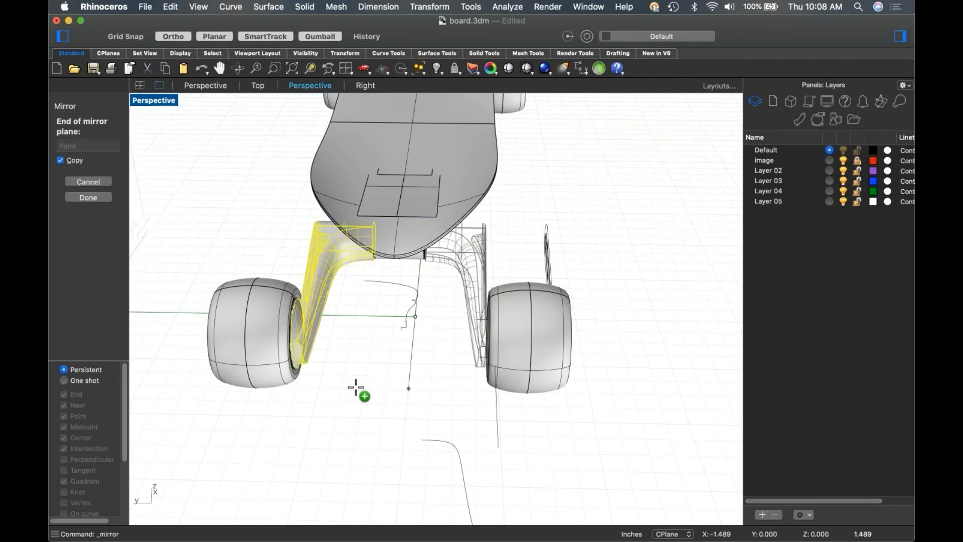
left_click(356, 388, "shift")
left_click(459, 458)
right_click_drag(589, 375, 281, 401)
left_click(599, 326)
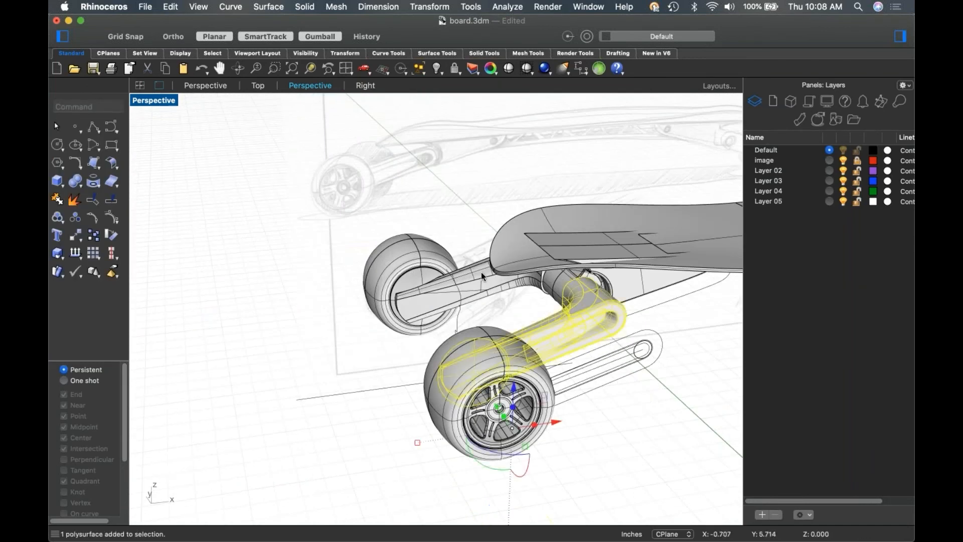
left_click(483, 287, "shift")
right_click_drag(727, 408, 551, 395, "shift")
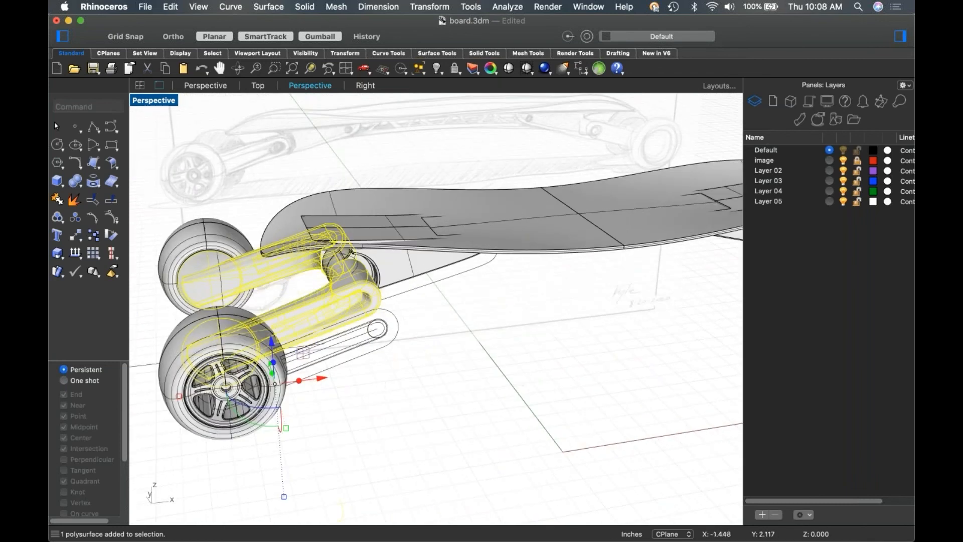
right_click_drag(466, 401, 601, 402, "shift")
key("Escape")
right_click_drag(351, 351, 537, 284)
scroll(507, 365, "up", 3)
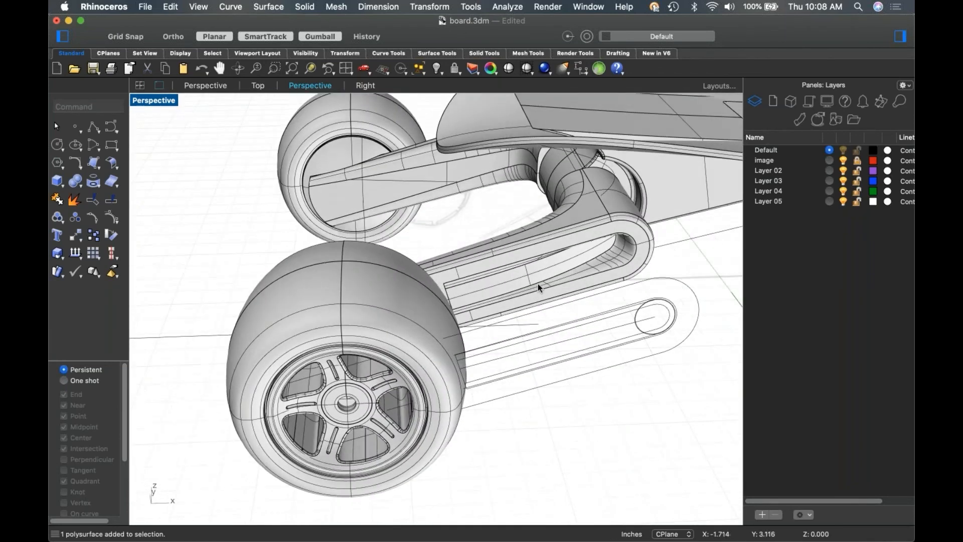
scroll(537, 284, "down", 5)
Mirror copies of both wheel arms to the board's other end, using a crosswise mirror plane starting at the origin (0).
left_click(537, 279)
left_click(496, 231, "shift")
right_click_drag(496, 232, 277, 243, "shift")
key("Return")
type("0")
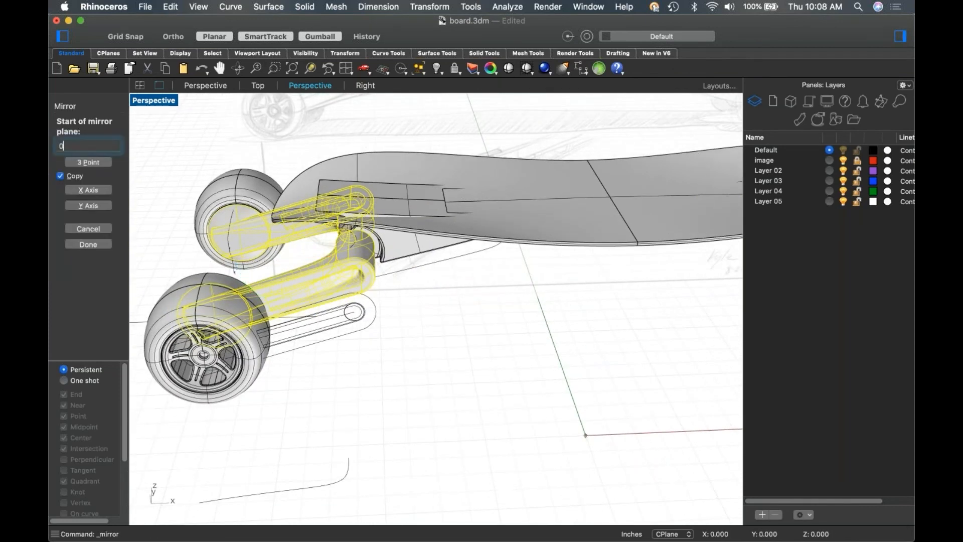
key("Return")
left_click(555, 345)
scroll(504, 360, "down", 3)
mouse_move(502, 364)
right_mouse_down()
mouse_move(494, 370)
mouse_move(477, 338)
mouse_move(508, 311)
mouse_move(501, 339)
mouse_move(535, 344)
mouse_move(490, 346)
mouse_move(518, 350)
mouse_move(489, 360)
right_mouse_up()
scroll(410, 337, "up", 10)
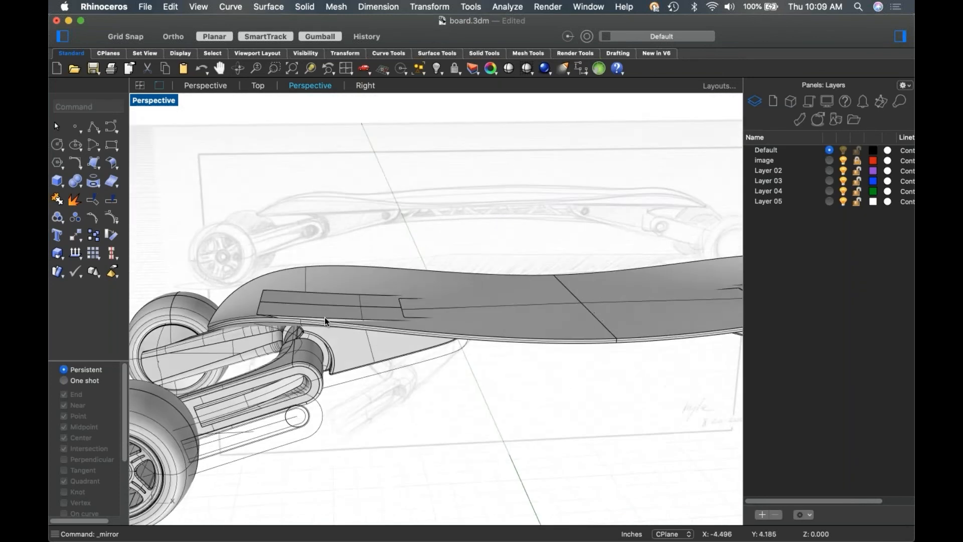
right_click_drag(368, 331, 581, 351)
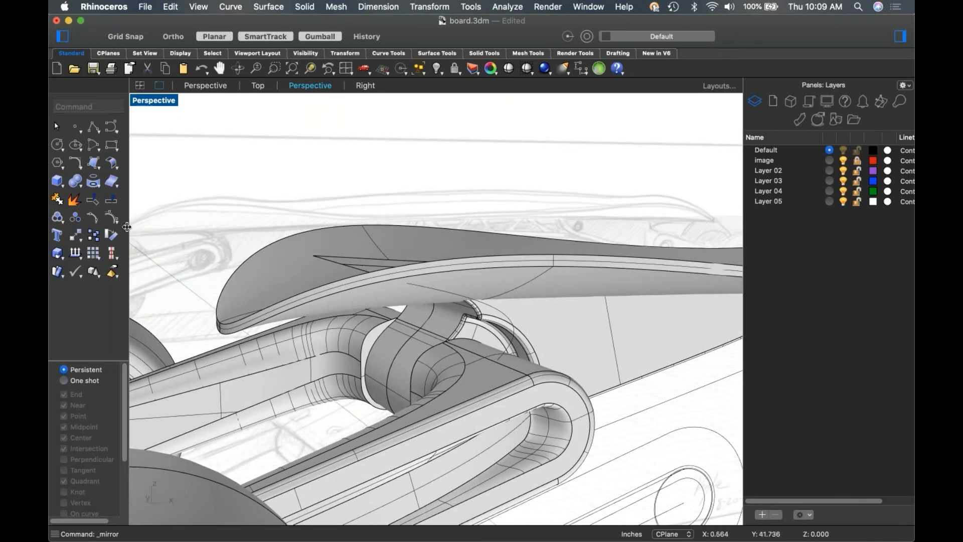
left_click(80, 186)
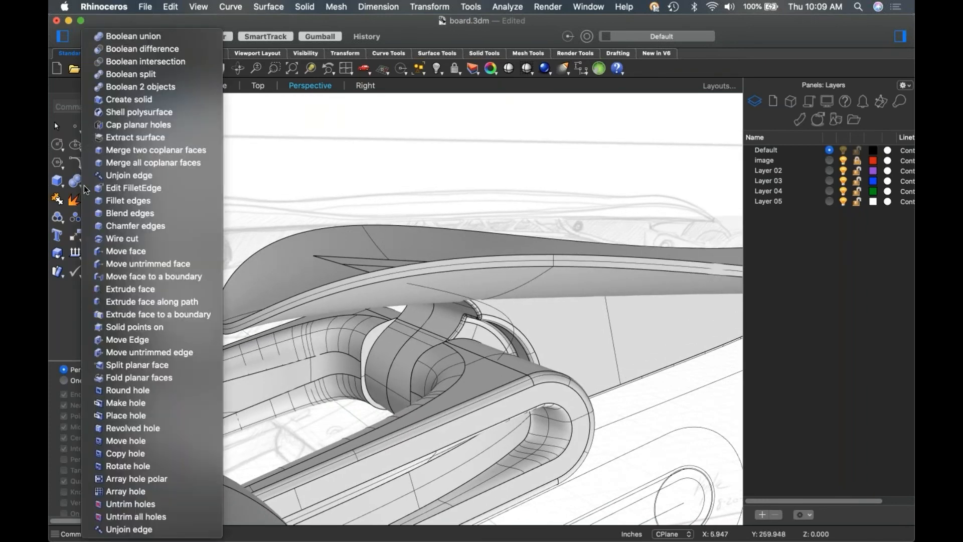
left_click(132, 49)
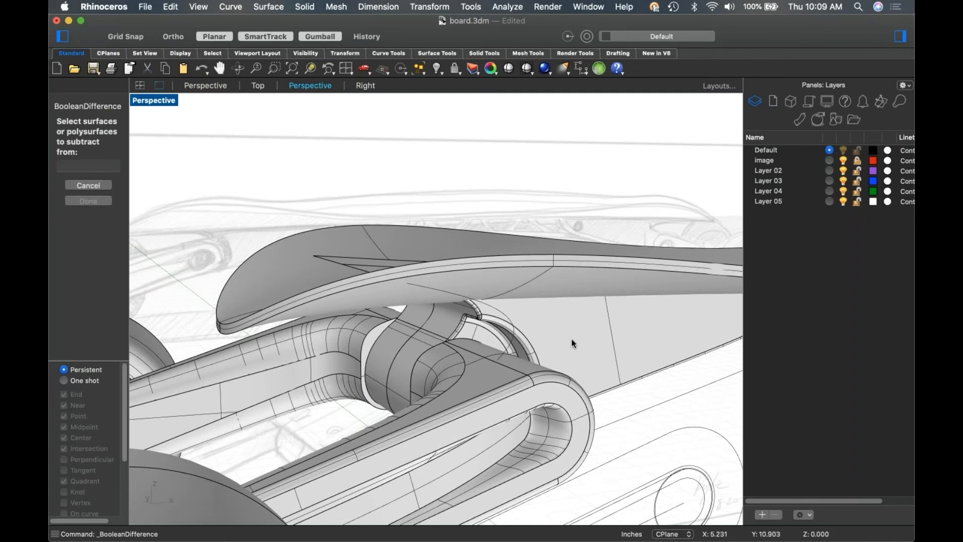
left_click(572, 339)
left_click(532, 281)
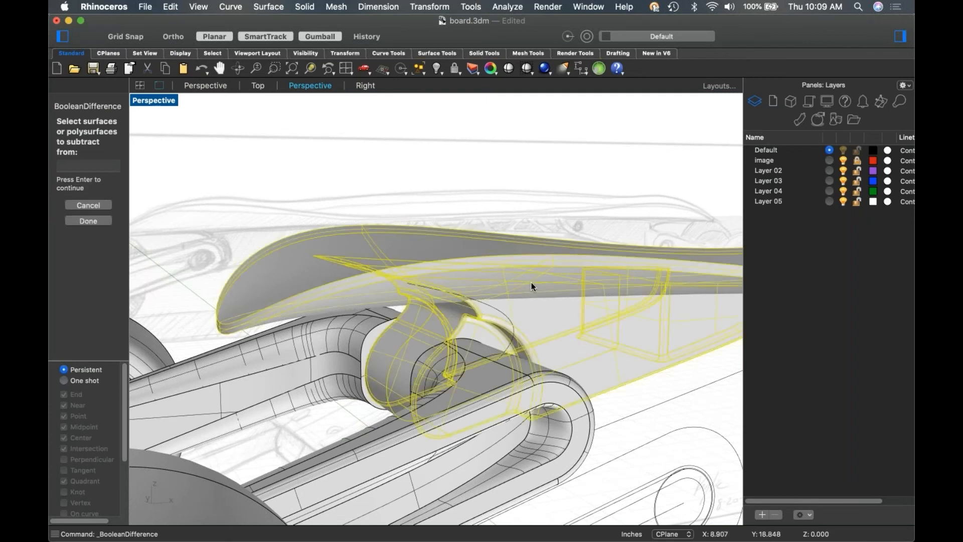
right_click_drag(449, 193, 450, 198)
key("Return")
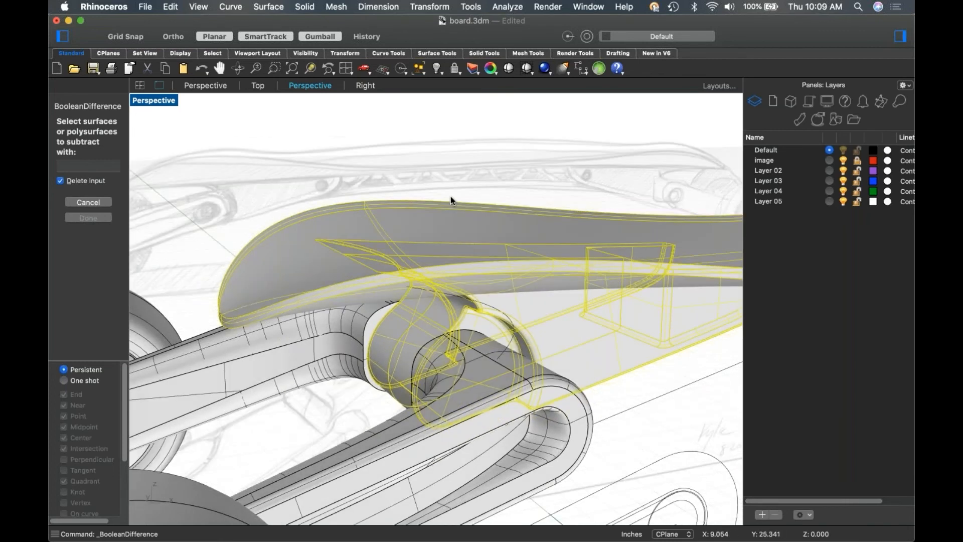
key("Escape")
Subtract the deck from the truck bracket beneath it with Boolean Difference.
right_click(461, 193)
left_click(537, 201)
left_click(576, 317)
key("Return")
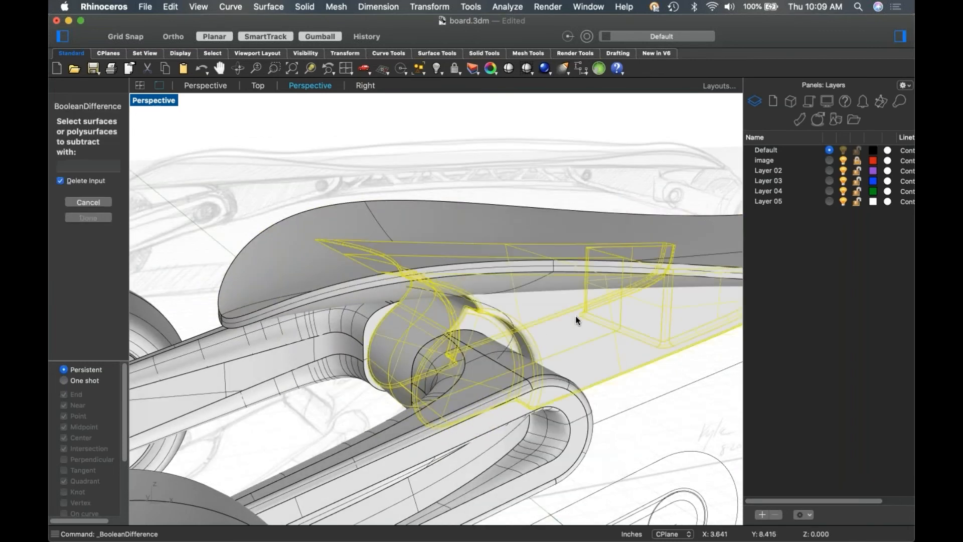
left_click(336, 218)
key("Return")
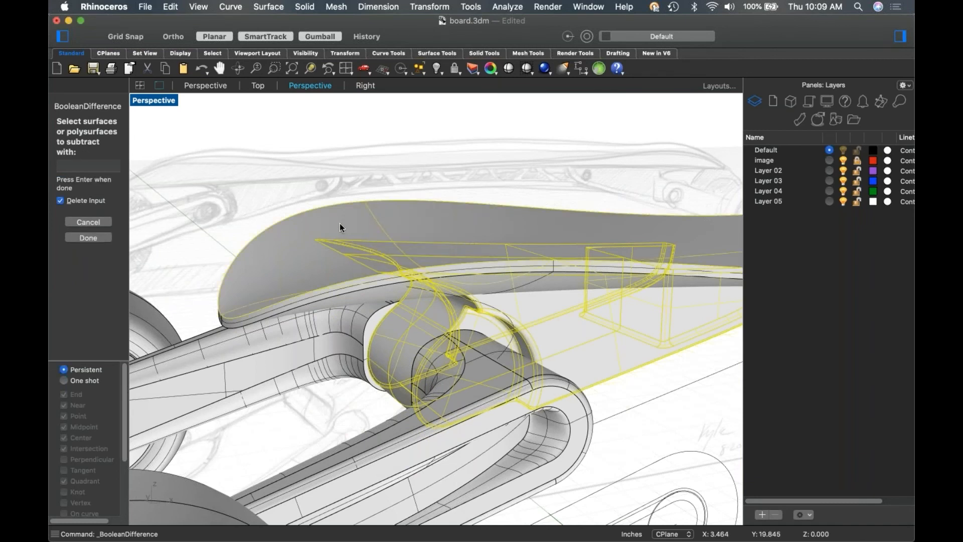
key("Return")
Try deleting one of the overlapping polysurfaces at the deck, and undo the deletion.
left_click(339, 223)
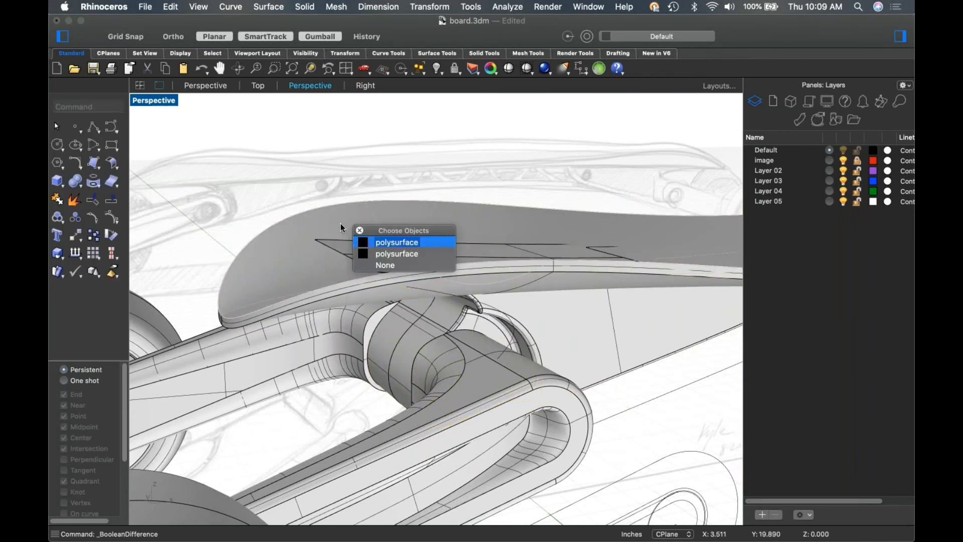
key("Return")
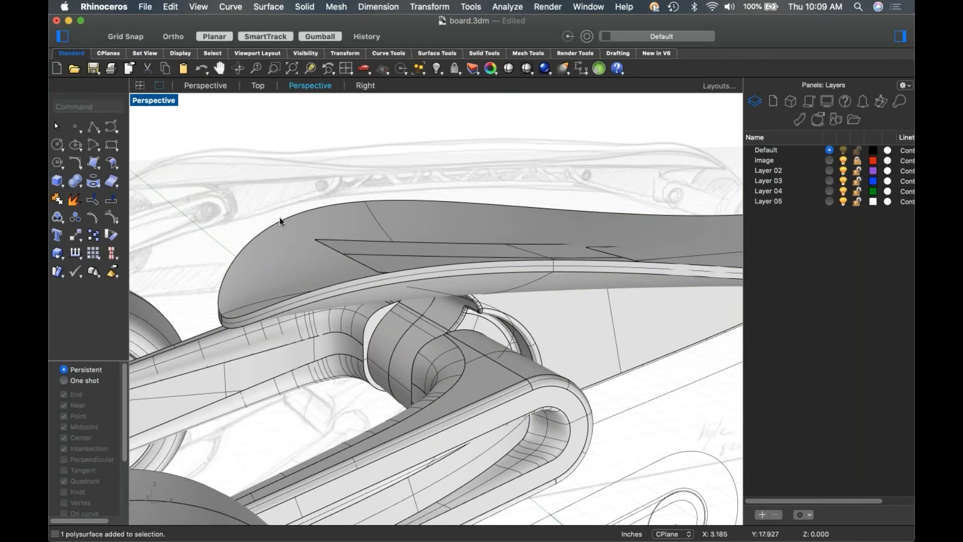
key("super+z")
left_click(266, 181)
Pick the first of the overlapping polysurfaces at the deck's near end and delete it.
right_click_drag(326, 253, 319, 228)
left_click(359, 252)
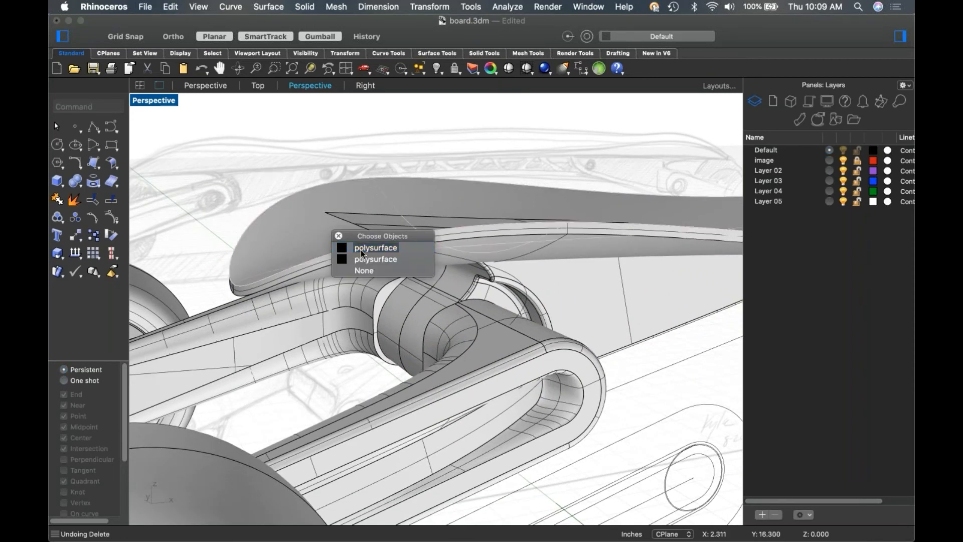
left_click(360, 250)
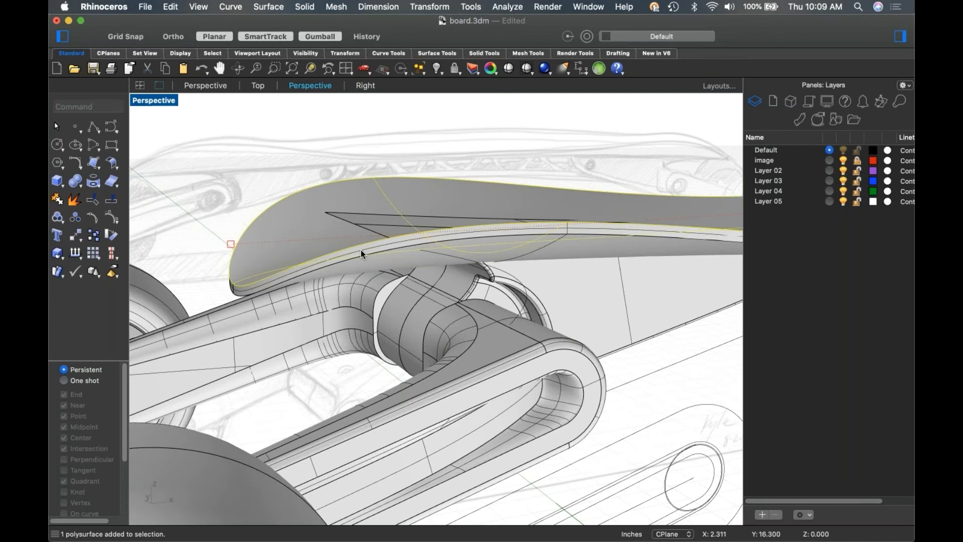
key("Delete")
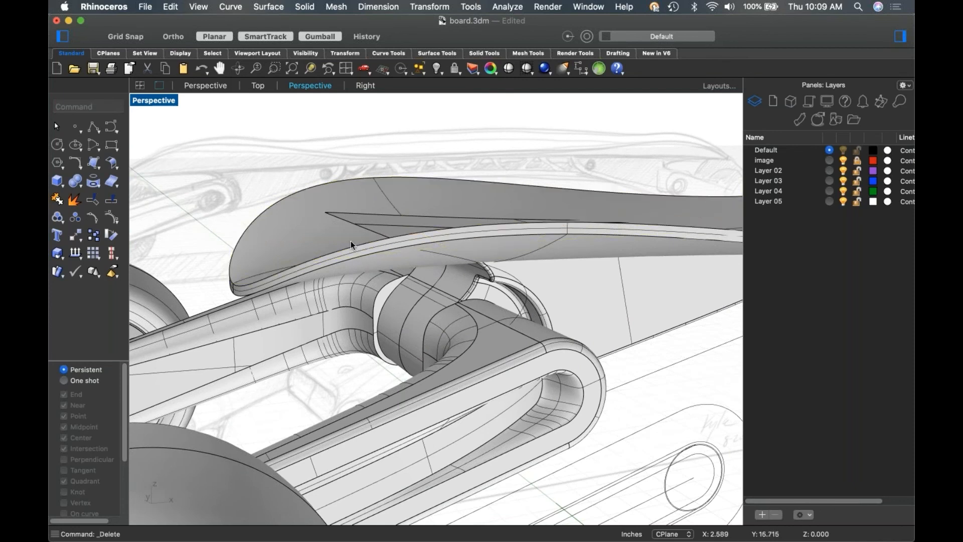
Try subtracting the deck from the near bracket with Boolean Difference while deleting the input, and undo it.
left_click(81, 185)
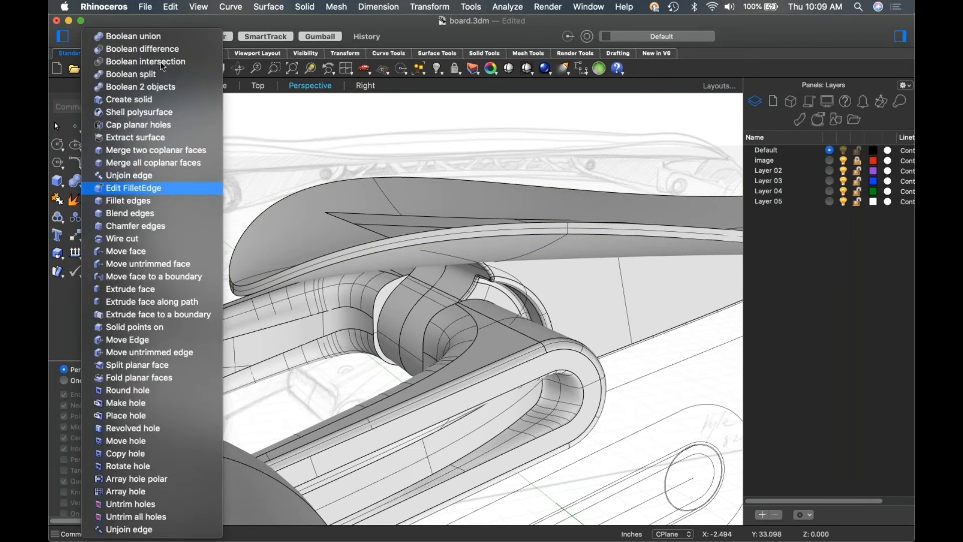
left_click(164, 49)
left_click(565, 276)
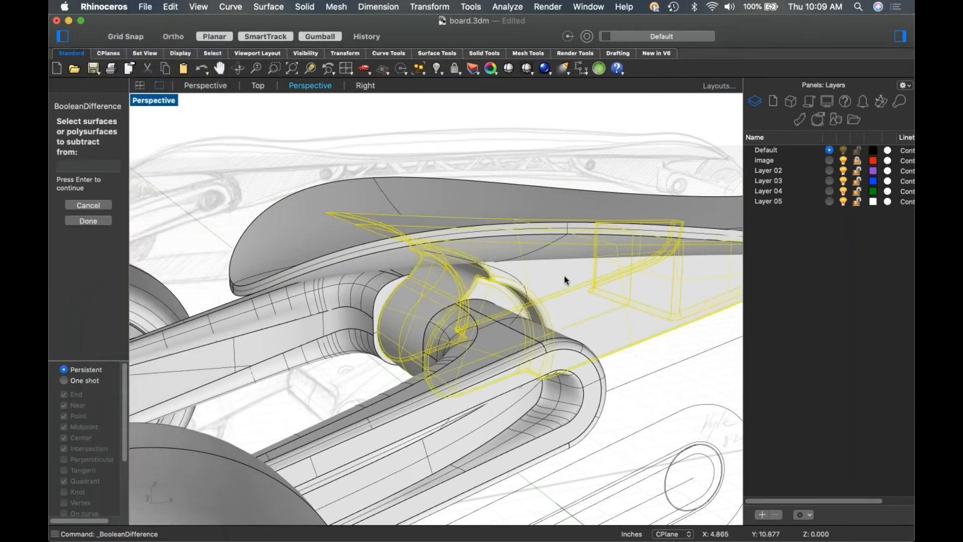
key("Return")
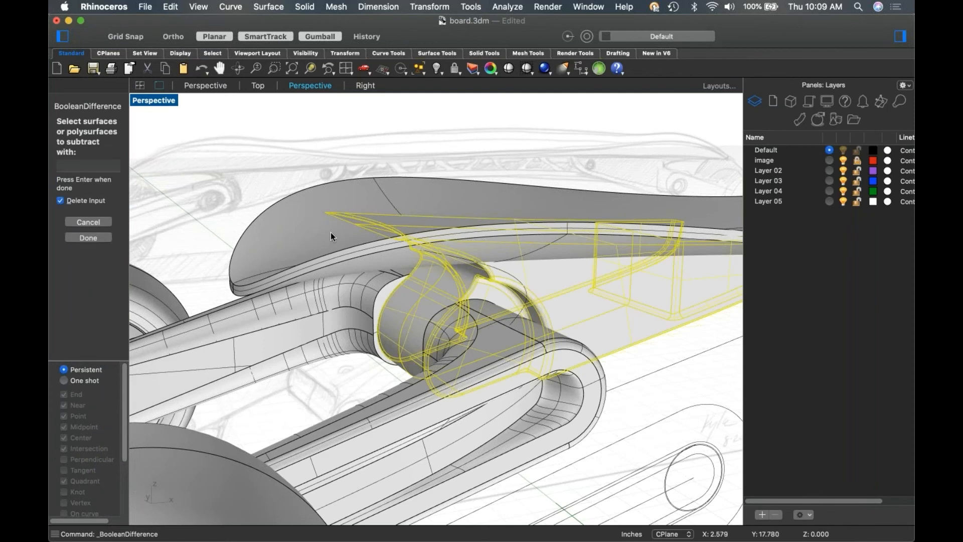
left_click(330, 233)
key("Return")
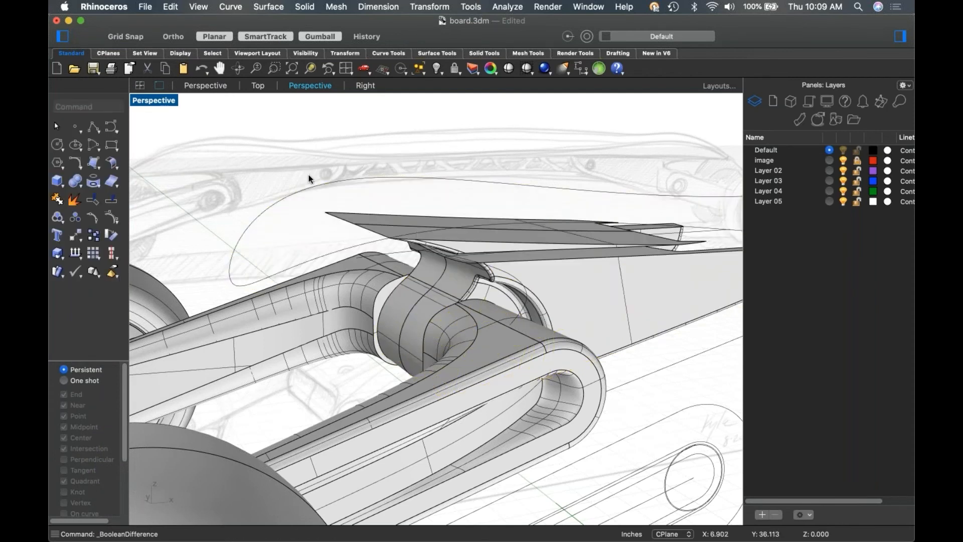
key("super+z")
Subtract the deck from the near bracket with Boolean Difference, turning off Delete Input to keep the deck.
right_click_drag(347, 255, 372, 259)
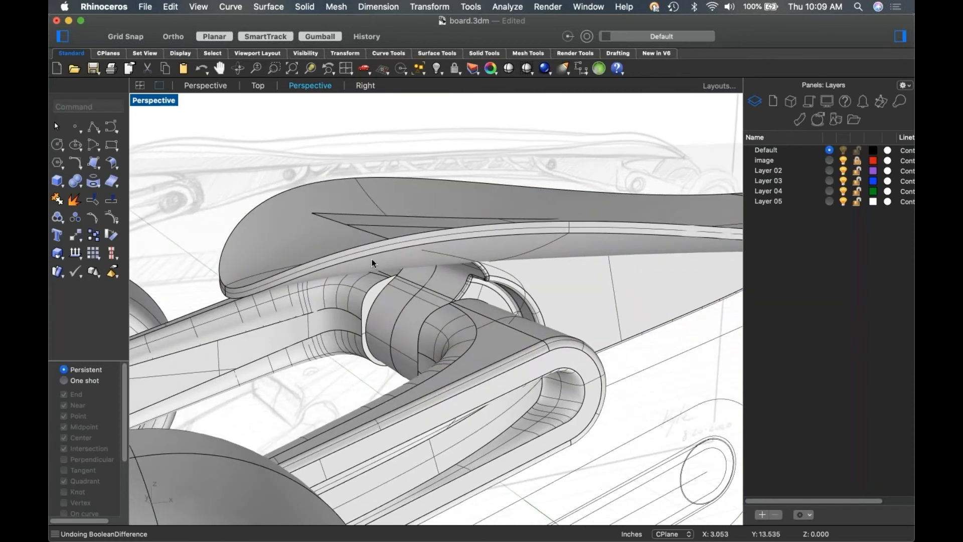
right_click_drag(455, 275, 475, 277)
right_click(476, 277)
left_click(547, 223)
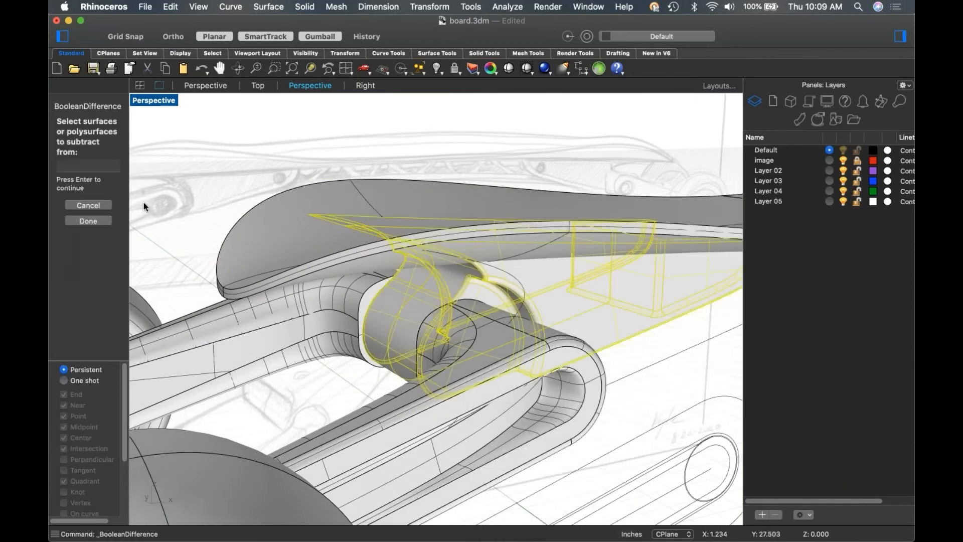
key("Return")
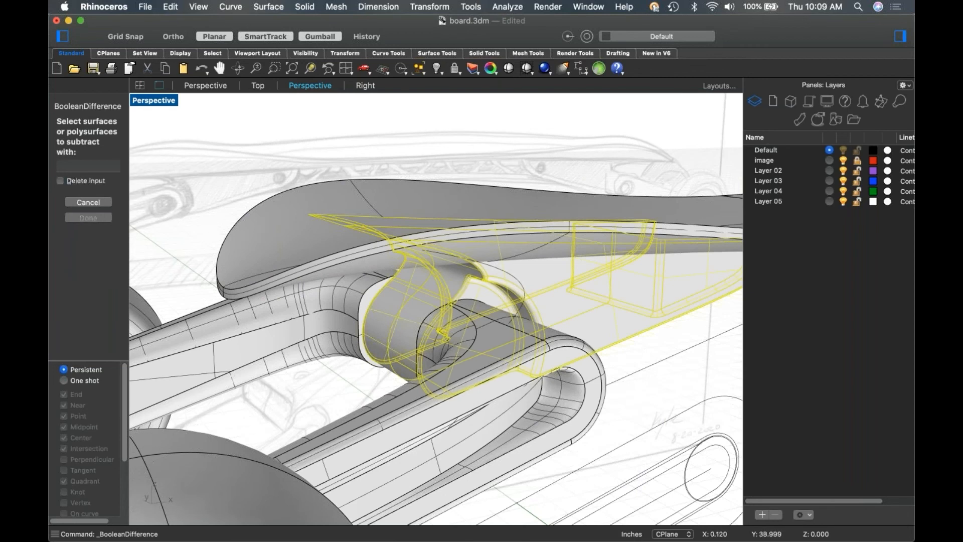
left_click(275, 215)
right_click_drag(210, 177, 215, 180)
key("Return")
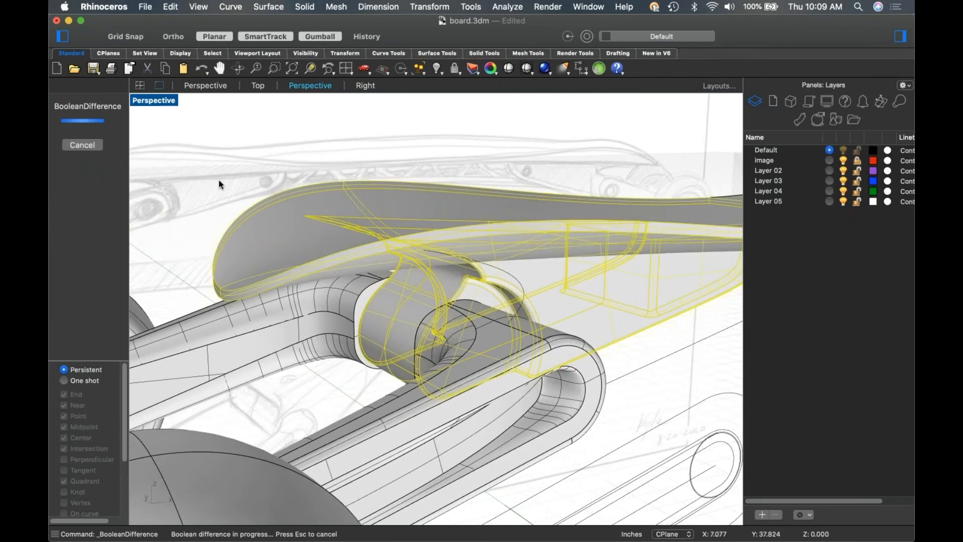
Delete the leftover bracket piece above the deck and the untrimmed bracket at the board's far end.
left_click(331, 218)
key("Delete")
scroll(337, 229, "down", 6)
right_click_drag(459, 255, 402, 296)
scroll(410, 281, "down", 6)
left_click(577, 262)
key("Delete")
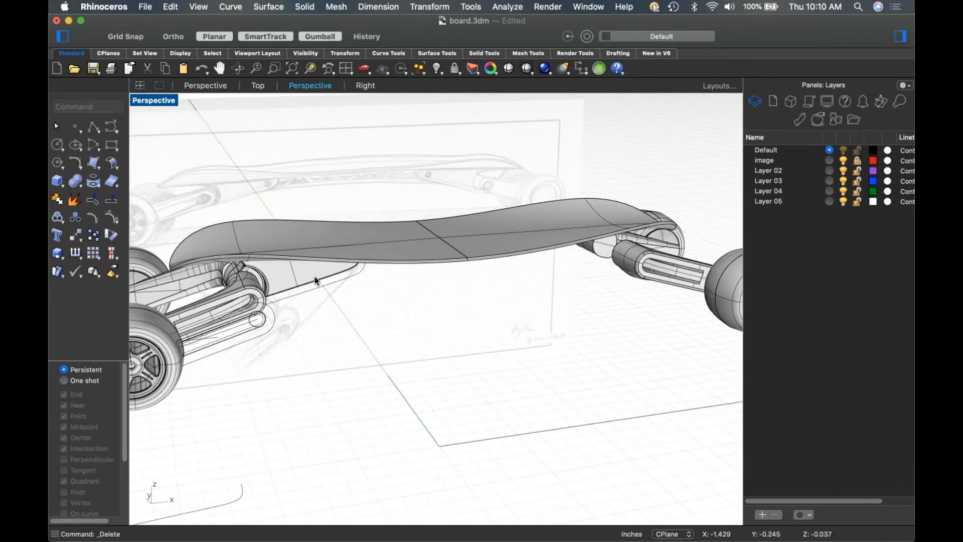
Mirror a copy of the trimmed bracket to the board's other end, using a crosswise mirror plane starting at the origin (0).
left_click(314, 279)
key("Return")
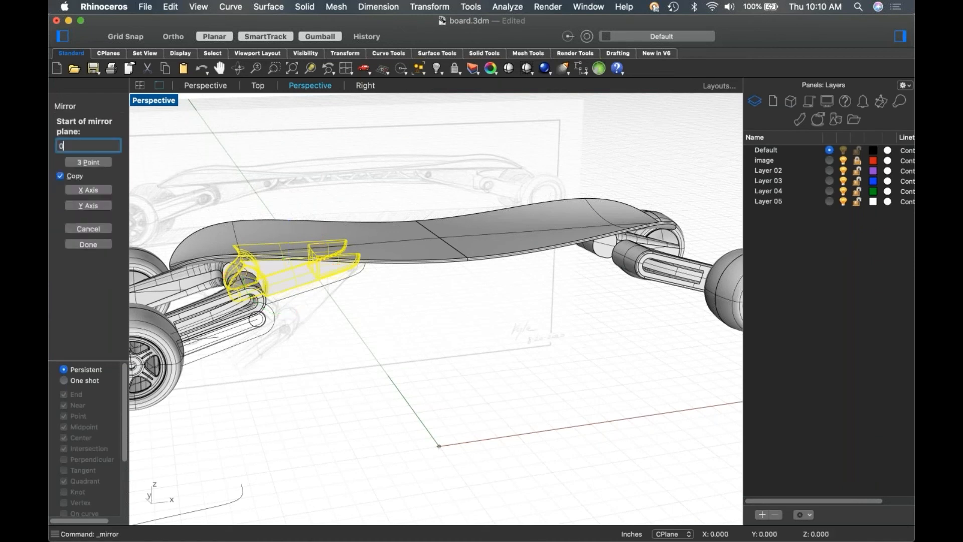
type("0")
key("Return")
key("shift")
left_click(361, 277)
key("Escape")
Combine the deck with the truck brackets using Boolean Union.
left_click(489, 238)
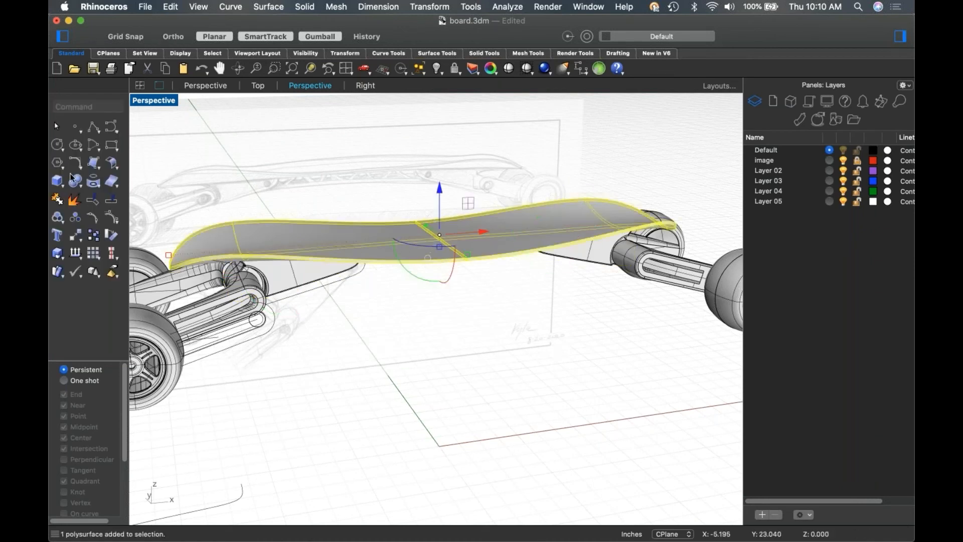
left_click(80, 185)
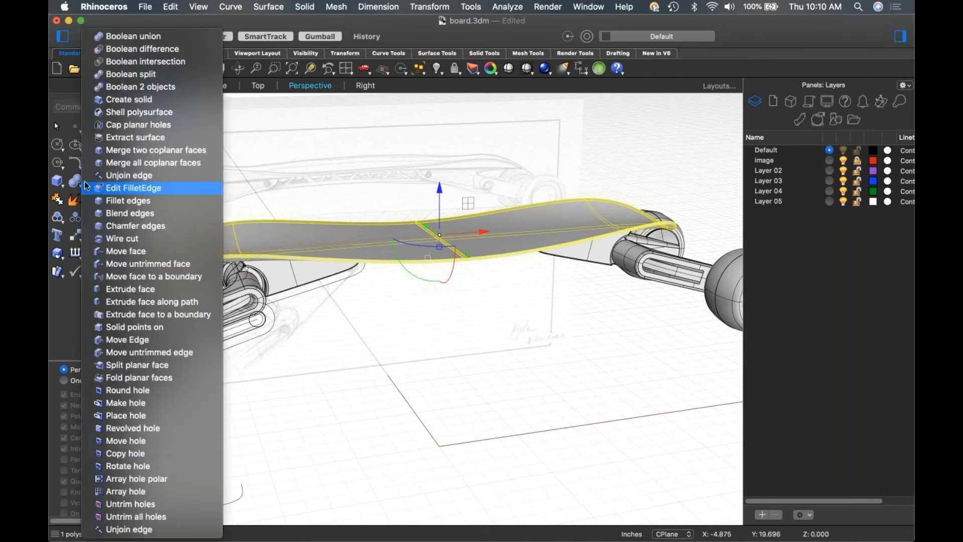
left_click(137, 38)
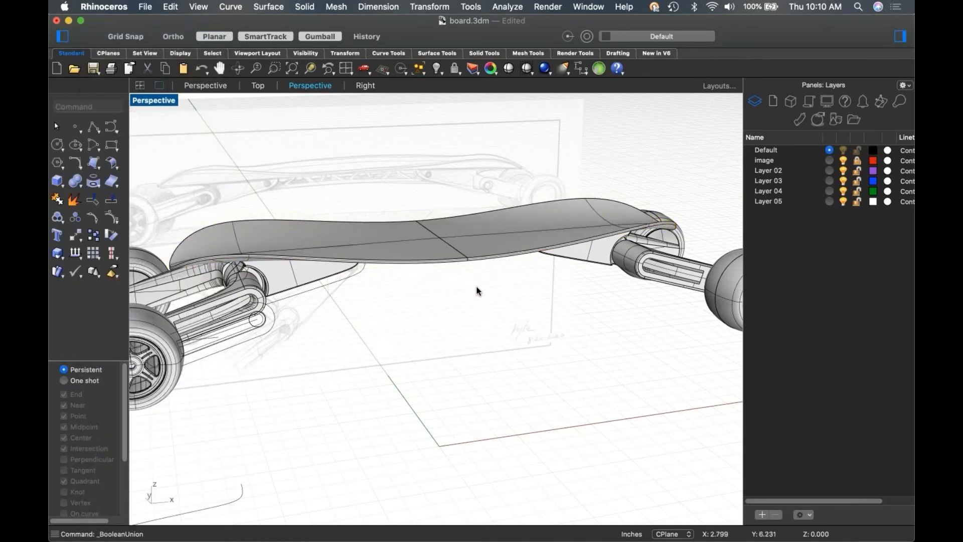
right_click_drag(555, 300, 584, 264)
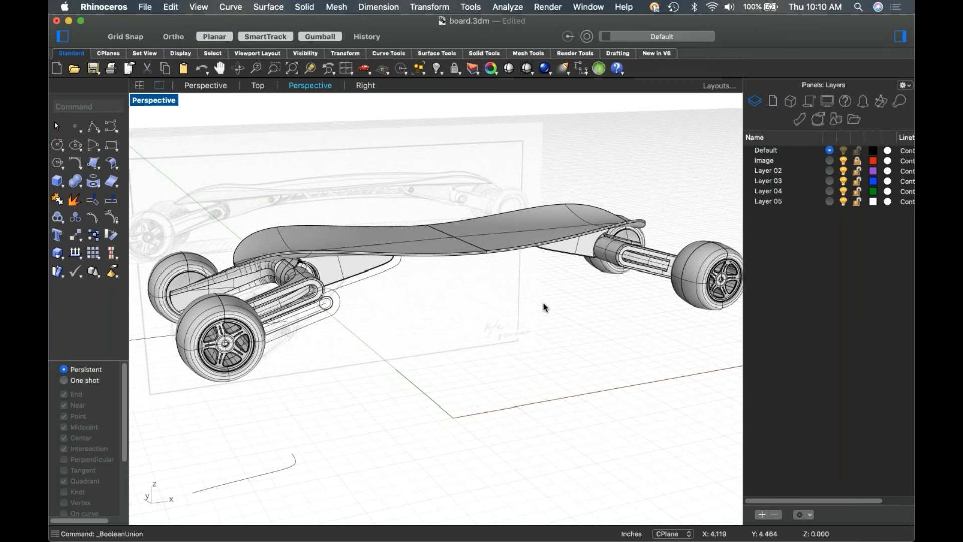
In the front view, draw a degree 3 curve from the near bracket's lower edge to the board's centre line, following the sketch.
key("ctrl+super+f")
scroll(552, 261, "up", 3)
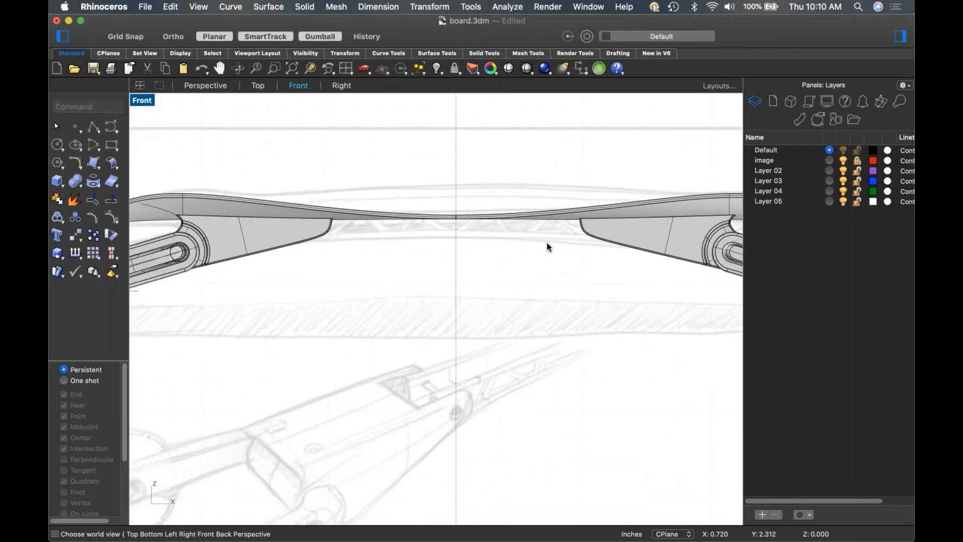
scroll(416, 210, "up", 2)
scroll(281, 172, "up", 3)
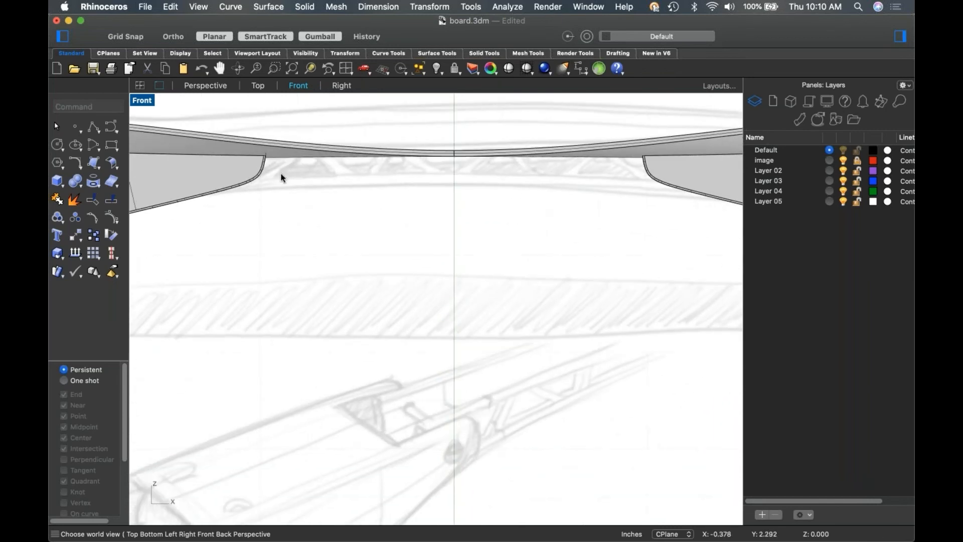
left_click(111, 127)
scroll(200, 208, "down", 2)
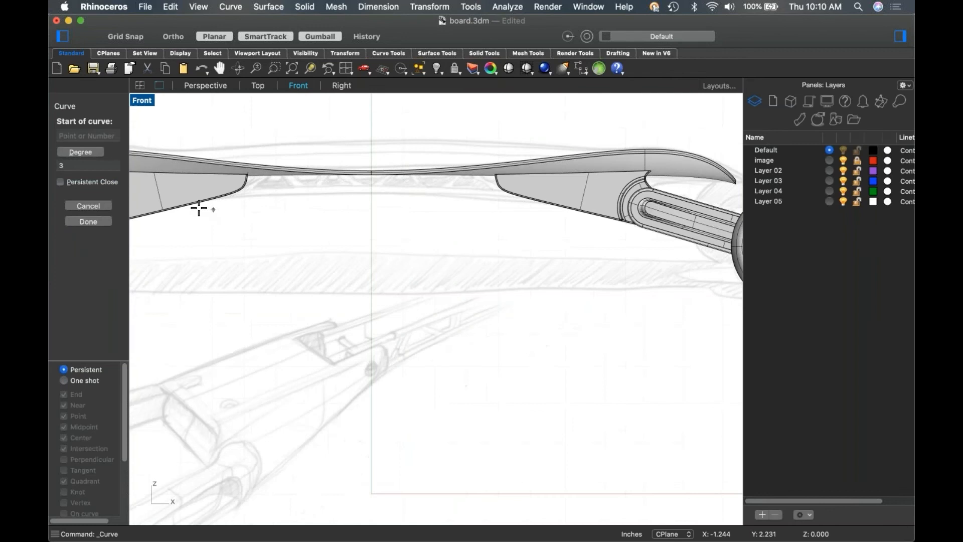
left_click(157, 208)
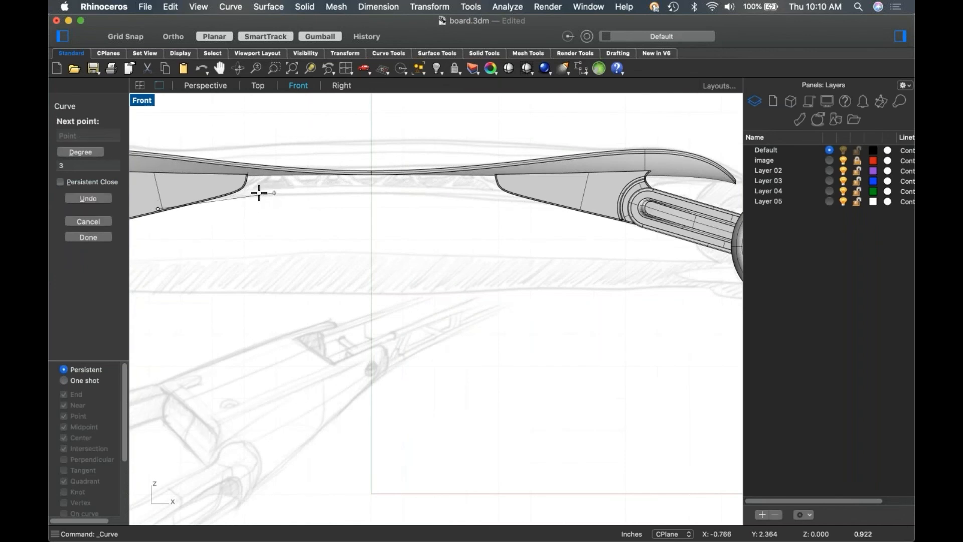
left_click(254, 194)
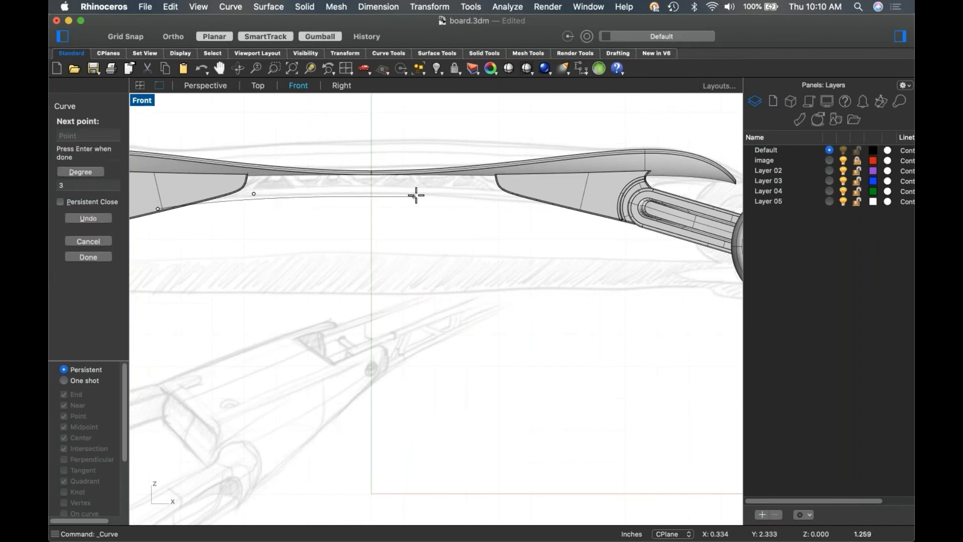
left_click(371, 193, "shift")
key("Return")
Mirror a copy of the curve across a vertical plane through its end on the centre line.
left_click(368, 195)
type("mirror")
key("Return")
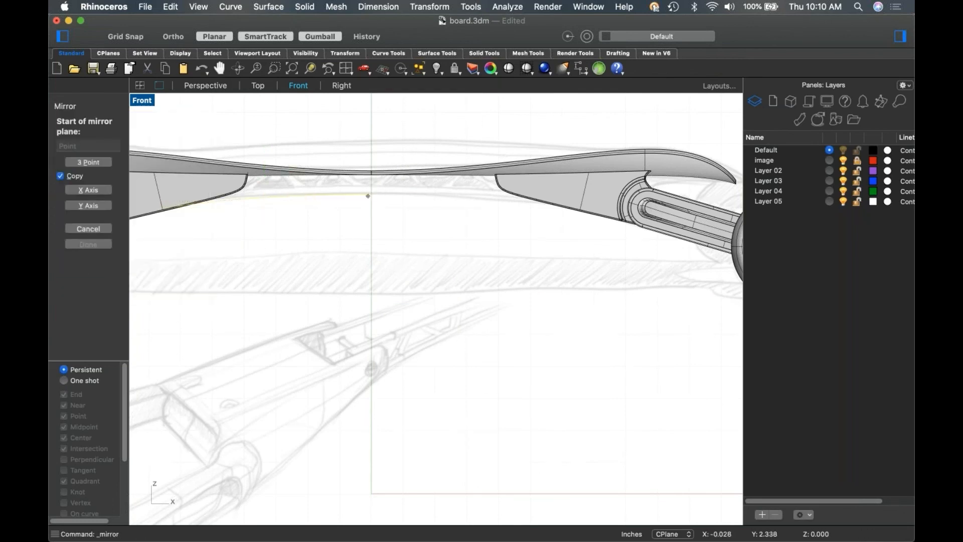
left_click(375, 197)
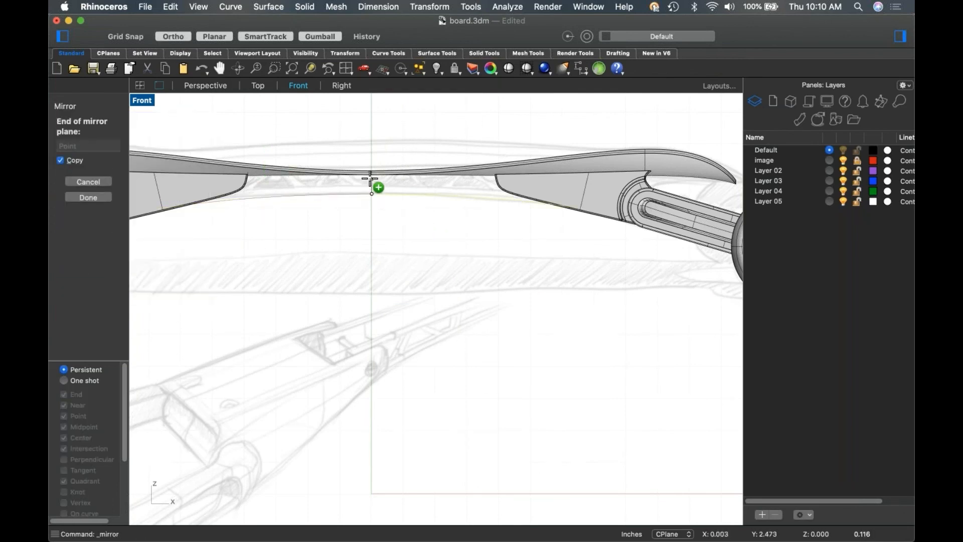
left_click(376, 186)
Match the two curve halves with Tangency continuity and Average Curves, and join them into one curve.
left_click(365, 195)
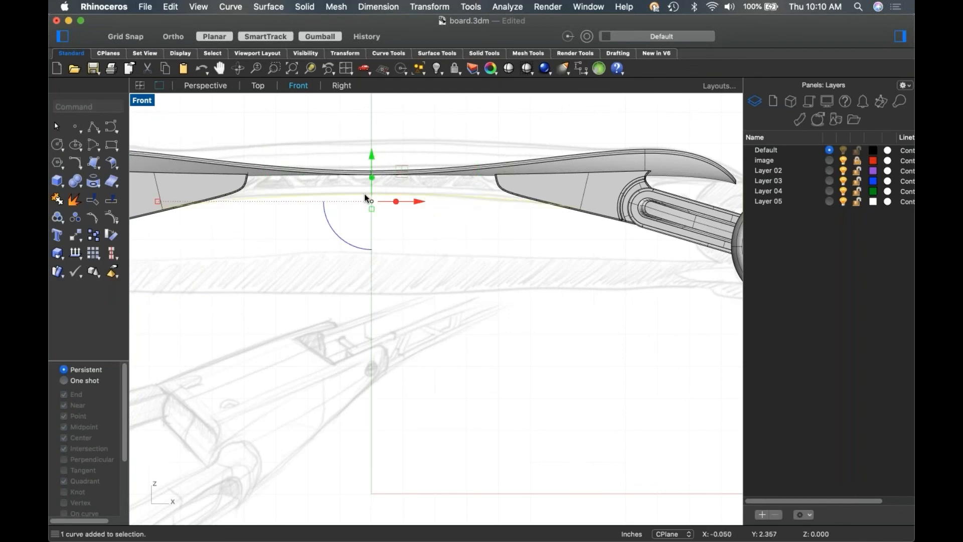
type("Match")
key("Return")
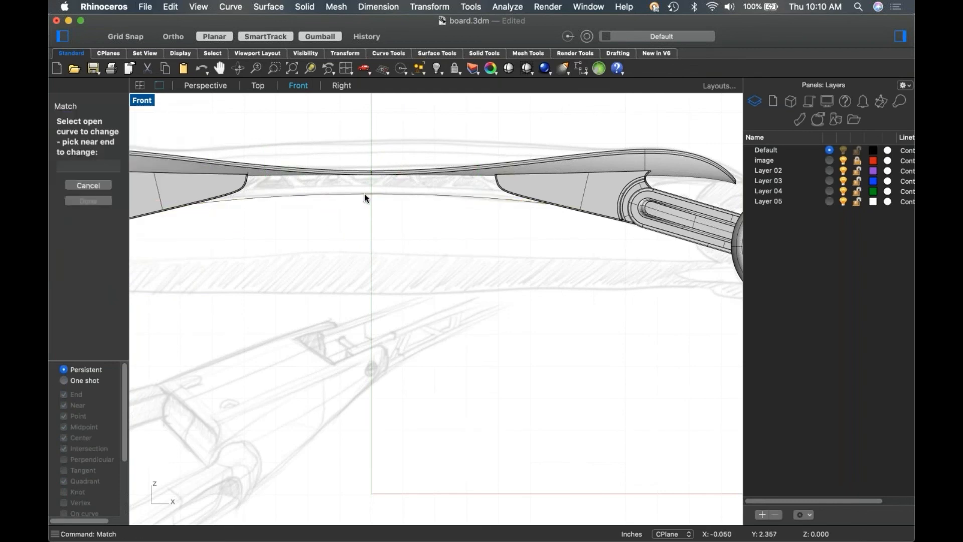
left_click(387, 198)
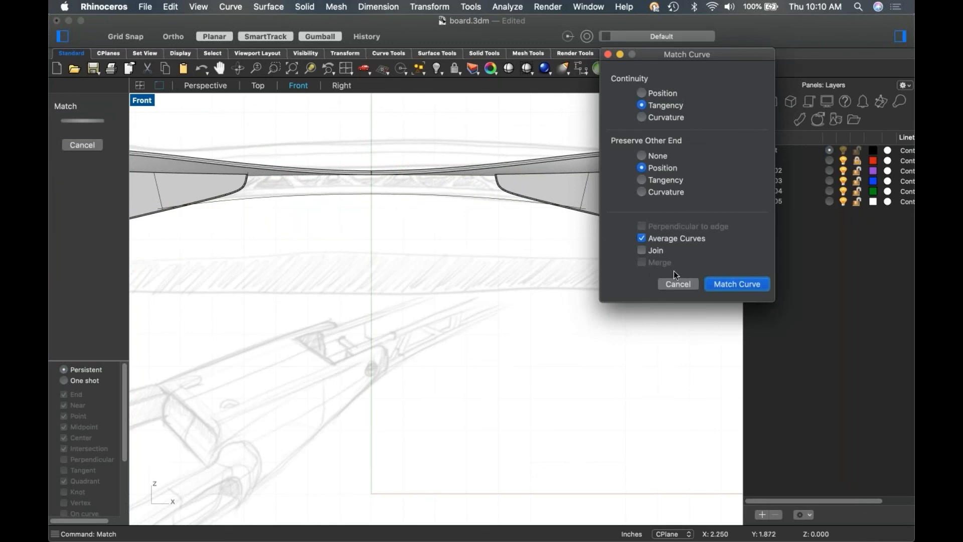
left_click(730, 287)
left_click(387, 194)
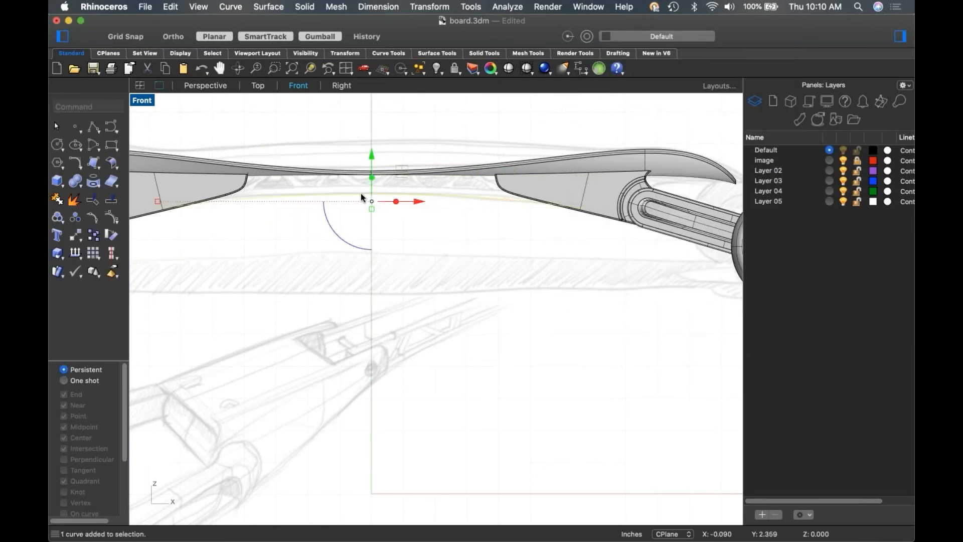
key("super+j")
left_click(441, 275)
Extrude the joined curve a short distance vertically into a narrow strip surface.
right_click_drag(494, 277, 554, 280)
right_click_drag(456, 251, 465, 266)
scroll(447, 217, "up", 6)
left_click(456, 205)
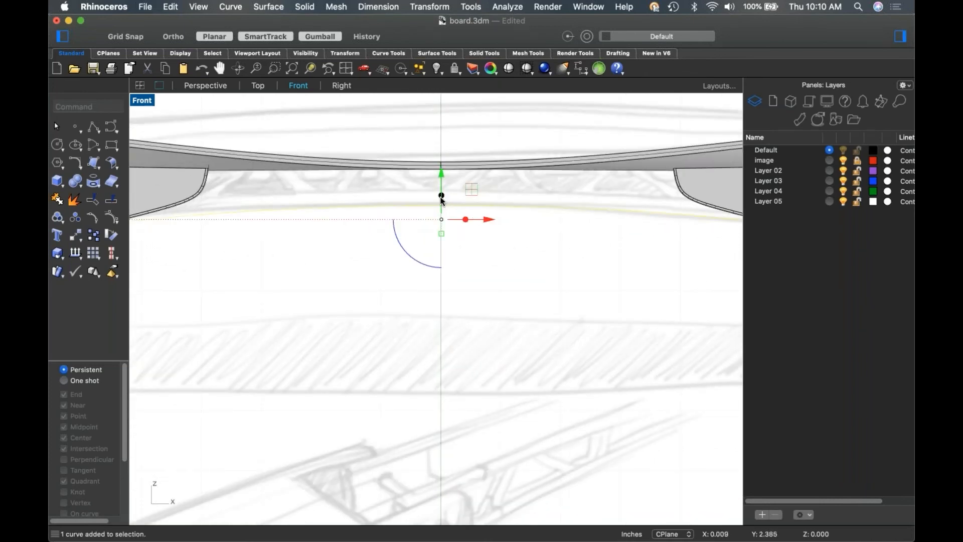
left_click_drag(442, 197, 441, 204)
left_click(525, 261)
Extrude the strip surface crosswise in the perspective view to make a thin solid bar beneath the deck.
right_click_drag(535, 253, 483, 251)
key("ctrl+F4")
scroll(476, 235, "up", 5)
right_click_drag(483, 391, 486, 320)
scroll(486, 318, "up", 5)
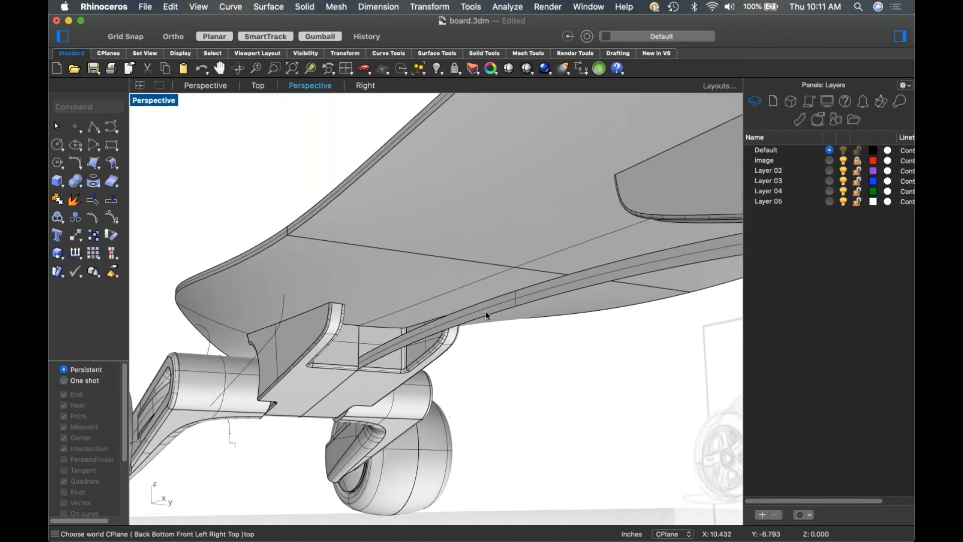
left_click(487, 312)
left_click(532, 341)
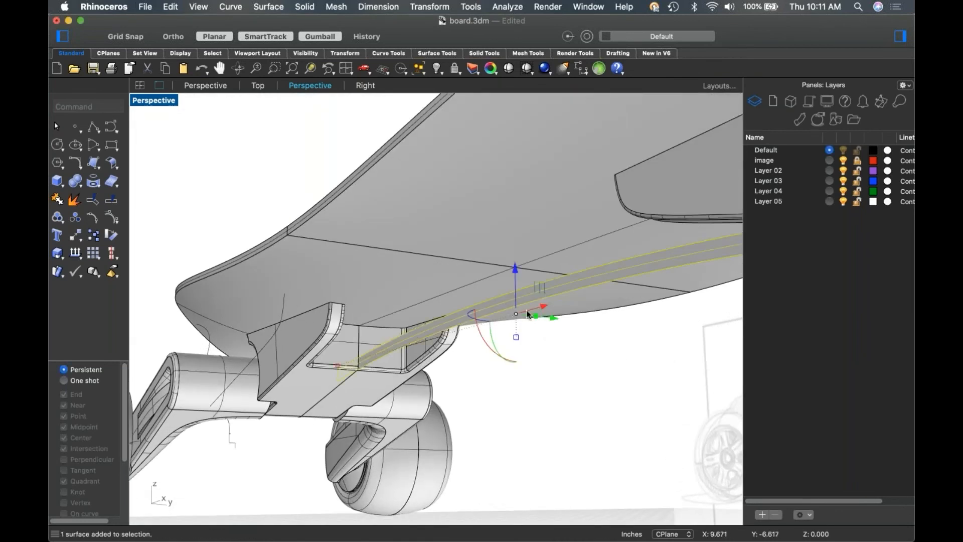
left_click_drag(468, 315, 497, 315)
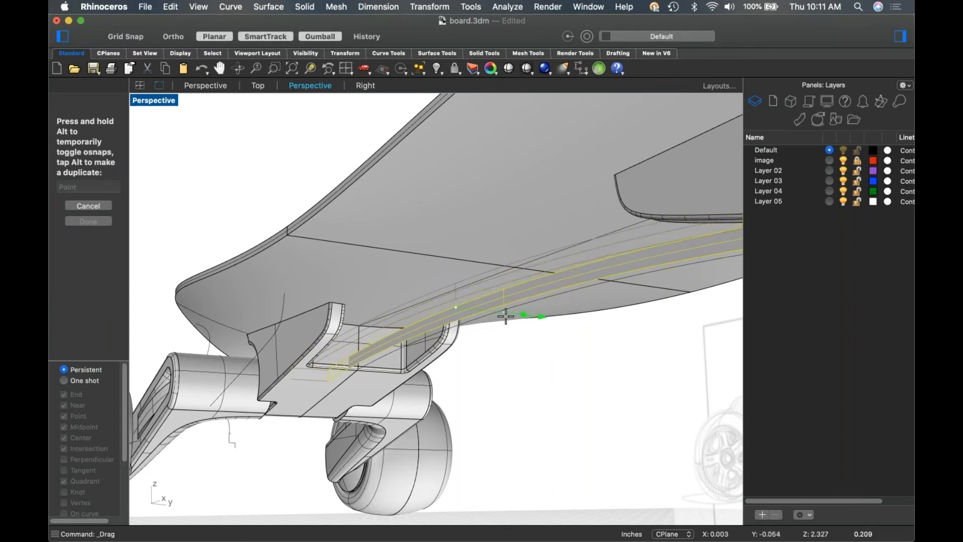
left_click_drag(507, 316, 508, 317)
left_click(532, 361)
mouse_move(533, 361)
right_mouse_down()
mouse_move(503, 359)
mouse_move(544, 383)
mouse_move(528, 361)
mouse_move(529, 372)
mouse_move(488, 348)
mouse_move(503, 371)
mouse_move(515, 360)
mouse_move(499, 354)
right_mouse_up()
Copy the curved bar to above the deck and rotate the copy 180 degrees so its curve is inverted.
left_click(499, 345)
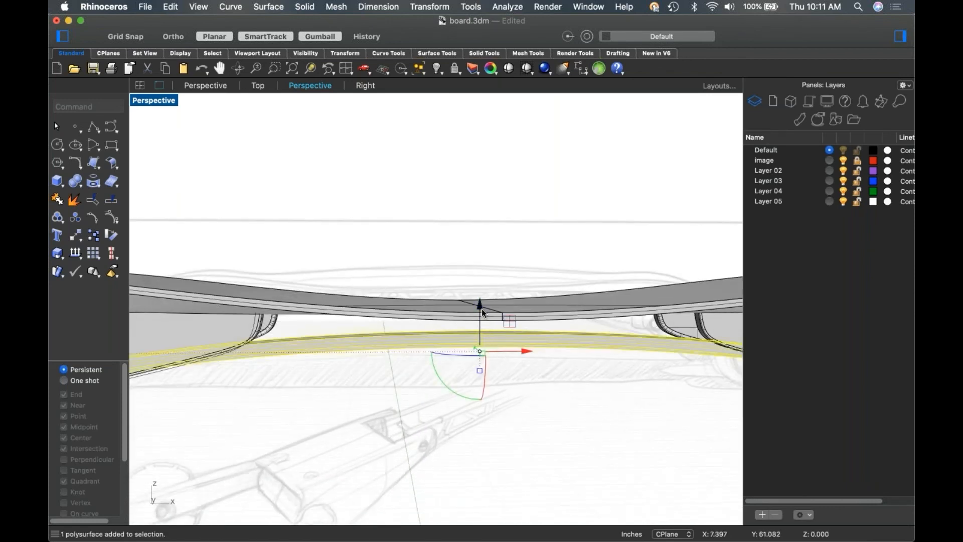
left_click_drag(480, 349, 503, 234)
key("alt")
right_click_drag(528, 266, 430, 309)
scroll(531, 301, "down", 3)
left_click(443, 306)
type("180")
key("Return")
Move the inverted bar down onto the deck and stretch its lower face down through the deck.
right_click_drag(499, 318, 453, 247)
left_click_drag(446, 249, 440, 297)
left_click(543, 296)
right_click_drag(544, 301, 473, 294)
scroll(513, 323, "up", 3)
left_click(548, 282)
right_click_drag(548, 282, 419, 257)
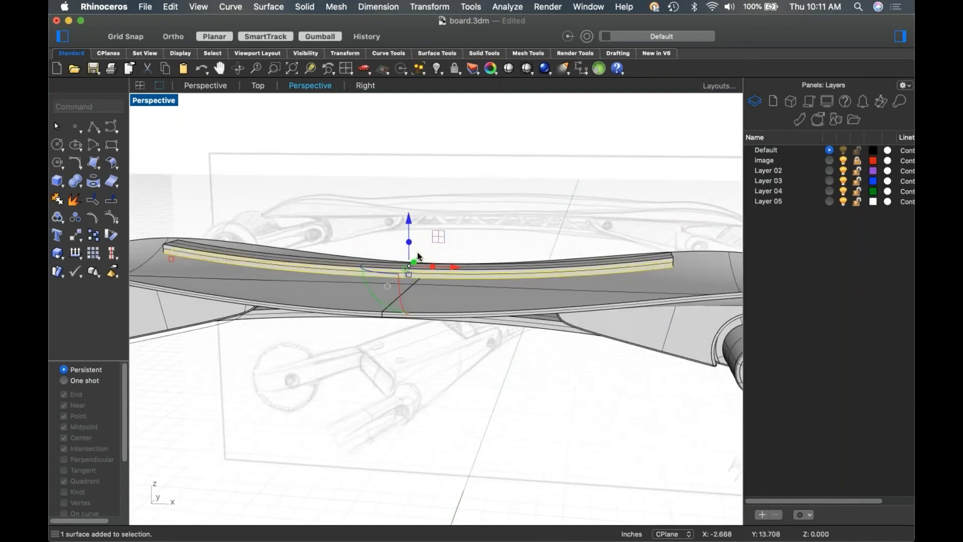
left_click_drag(409, 221, 404, 297)
left_click(414, 319)
right_click_drag(419, 321, 518, 335)
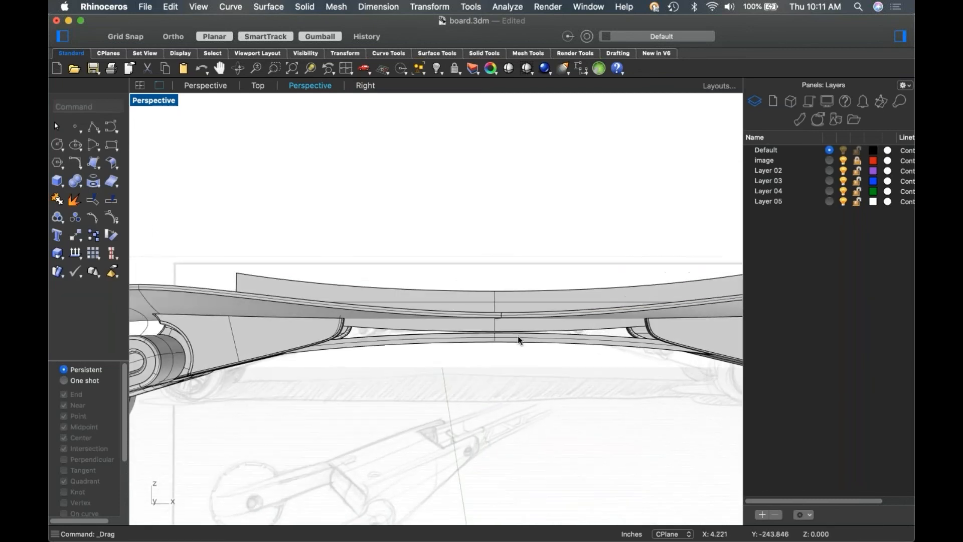
Scale the inverted bar slightly shorter vertically so its underside sits closer beneath the deck.
scroll(483, 335, "up", 4)
left_click(497, 293)
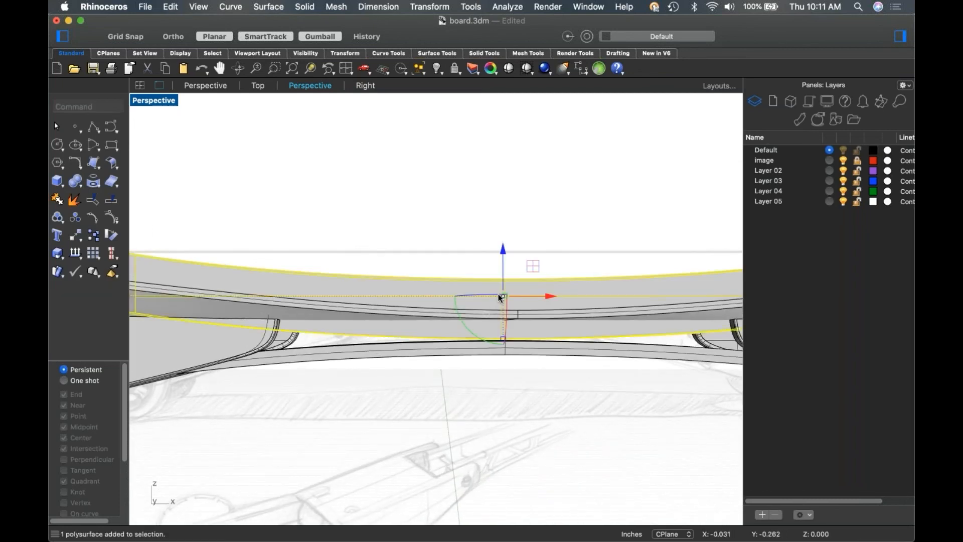
left_click_drag(505, 339, 507, 325)
scroll(459, 331, "down", 4)
mouse_move(460, 331)
right_mouse_down("shift")
mouse_move(409, 335)
mouse_move(455, 330)
right_mouse_up("shift")
left_click(460, 148)
mouse_move(437, 278)
right_mouse_down()
mouse_move(452, 285)
mouse_move(408, 279)
mouse_move(416, 296)
mouse_move(451, 285)
mouse_move(436, 286)
mouse_move(435, 276)
right_mouse_up()
left_click(435, 276)
mouse_move(424, 274)
left_mouse_down()
mouse_move(426, 254)
mouse_move(423, 269)
left_mouse_up()
Lower the inverted bar's upper part toward the deck's top surface.
left_click(444, 307)
right_click_drag(445, 307, 411, 283)
scroll(454, 296, "up", 3)
left_click(422, 243)
left_click_drag(460, 208, 465, 248)
key("Escape")
Subtract the deck from the inverted bar with Boolean Difference and delete a leftover piece.
right_click_drag(341, 296, 237, 253)
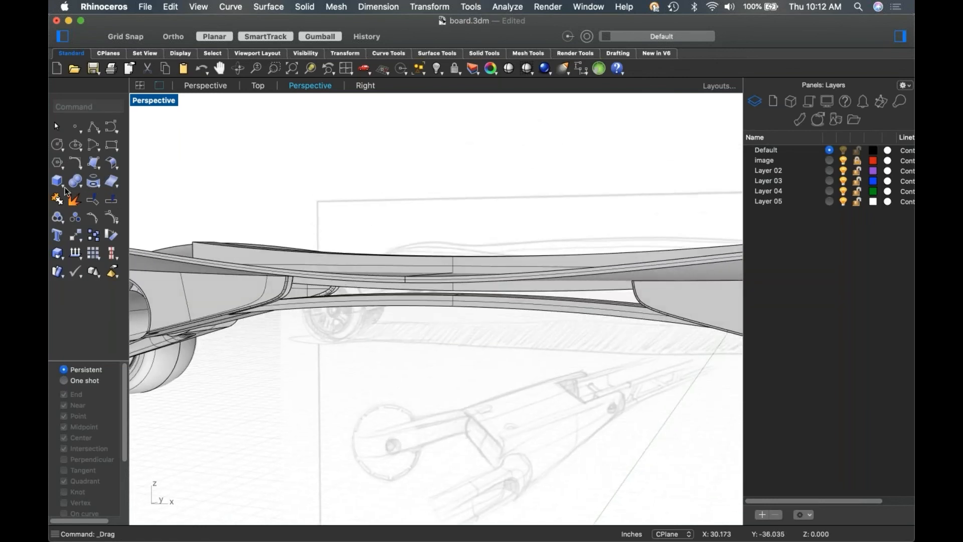
left_click(82, 187)
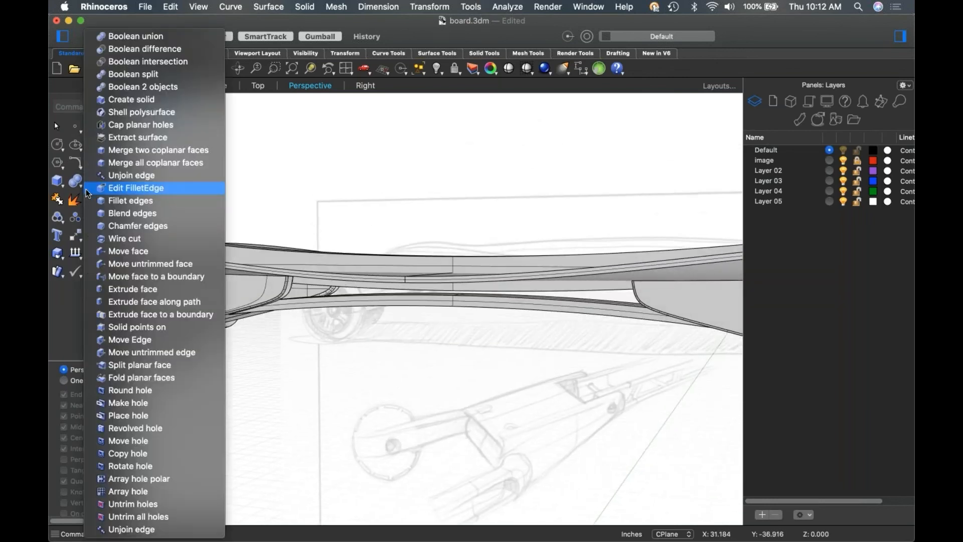
left_click(158, 50)
left_click(420, 249)
key("Return")
left_click(173, 265)
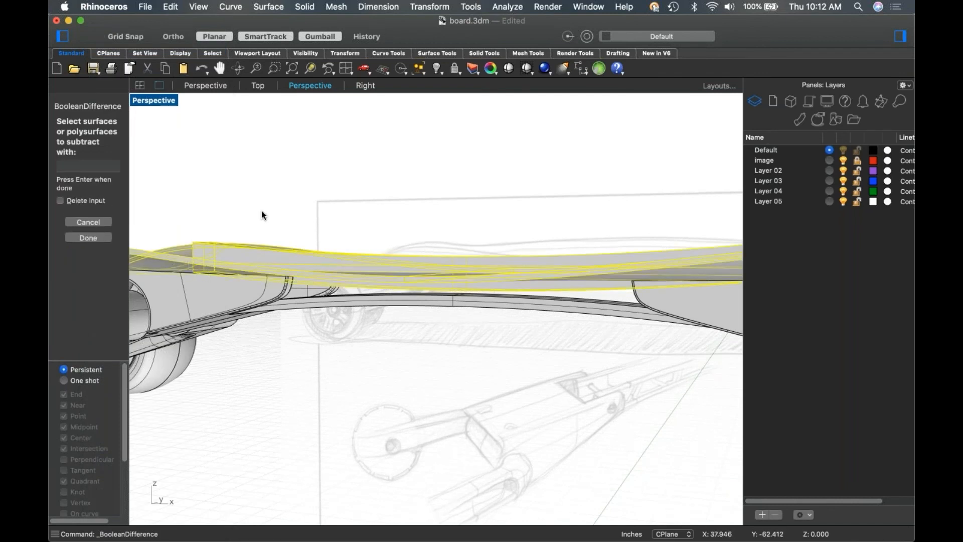
key("Return")
scroll(305, 256, "up", 2)
left_click(344, 304)
key("Delete")
Lower the remaining inverted bar vertically so it sits farther down through the deck's underside.
left_click(445, 272)
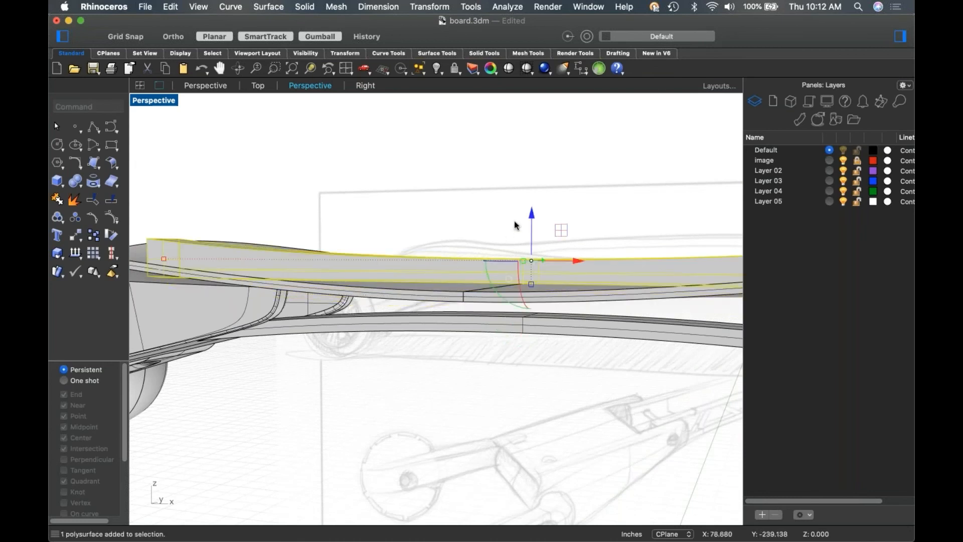
left_click_drag(535, 212, 526, 298)
right_click_drag(526, 298, 524, 328)
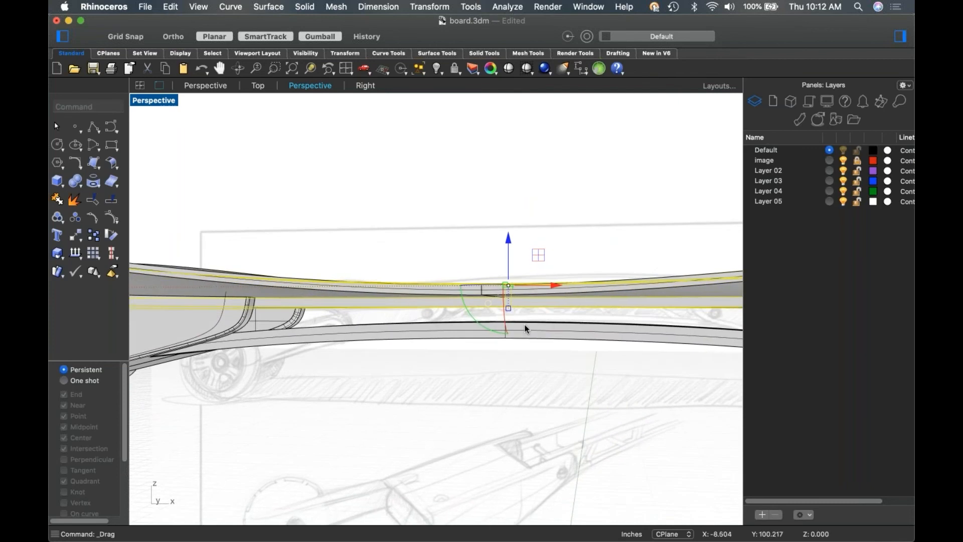
left_click_drag(510, 259, 505, 281)
left_click(482, 211)
Subtract the deck from the lowered bar with Boolean Difference and delete the bar piece above the deck.
right_click_drag(481, 210, 444, 243)
left_click(83, 188)
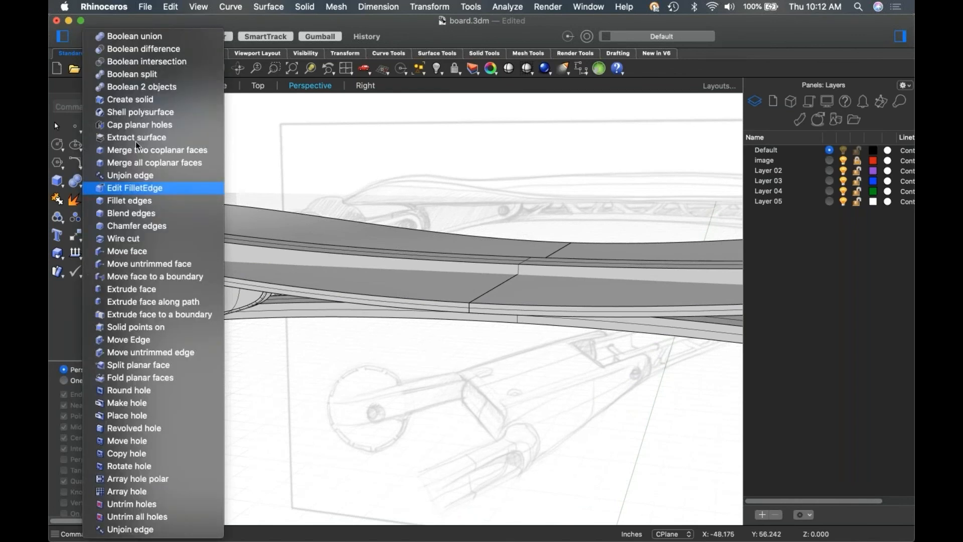
left_click(149, 51)
left_click(355, 264)
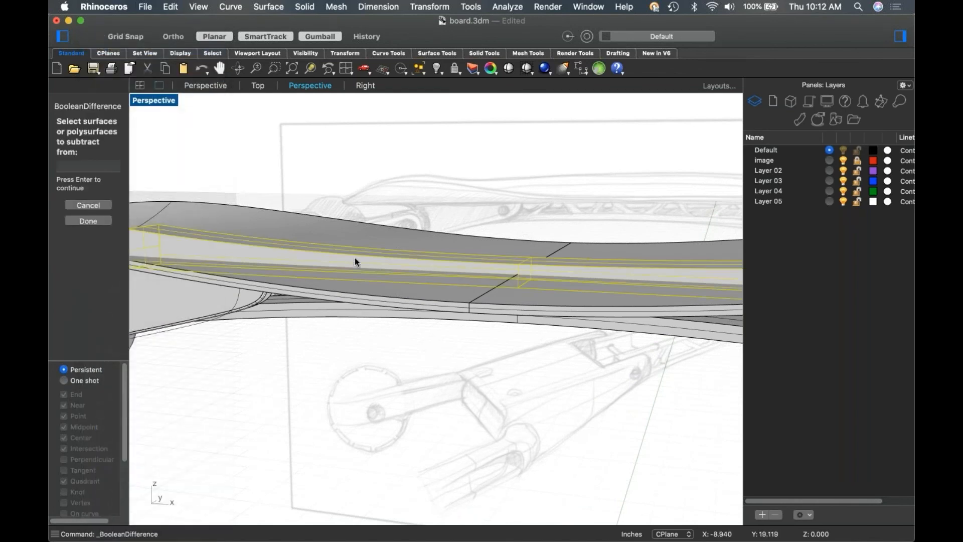
left_click(369, 242)
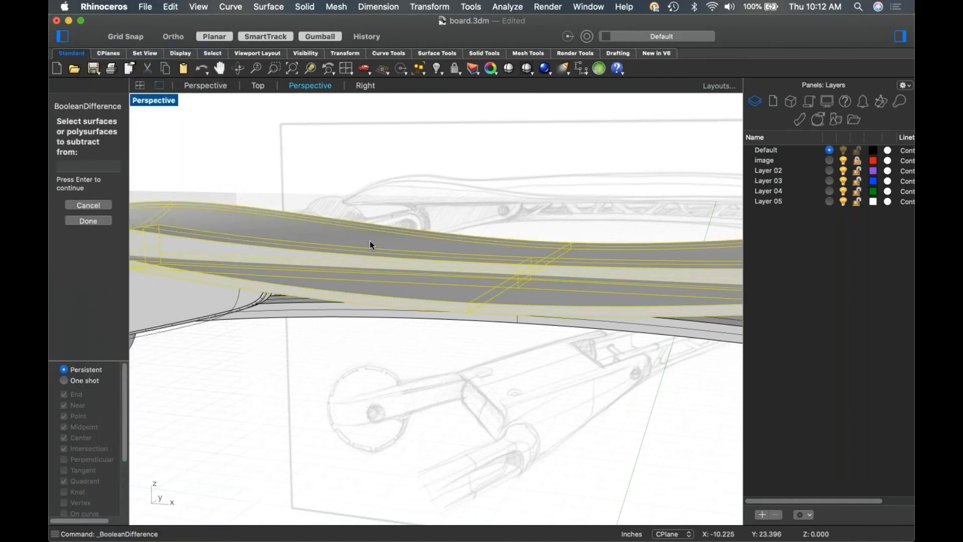
right_click(370, 244)
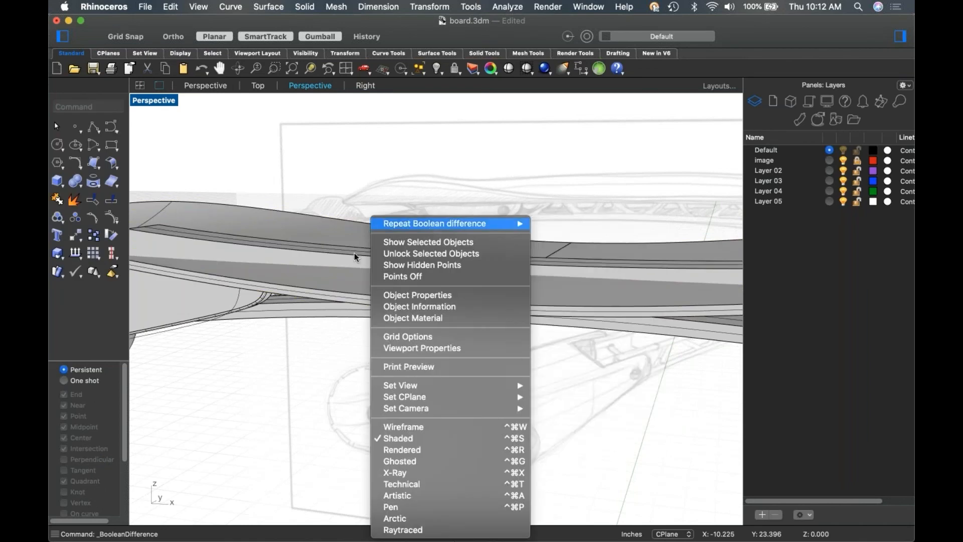
left_click(331, 257)
key("Return")
left_click(384, 228)
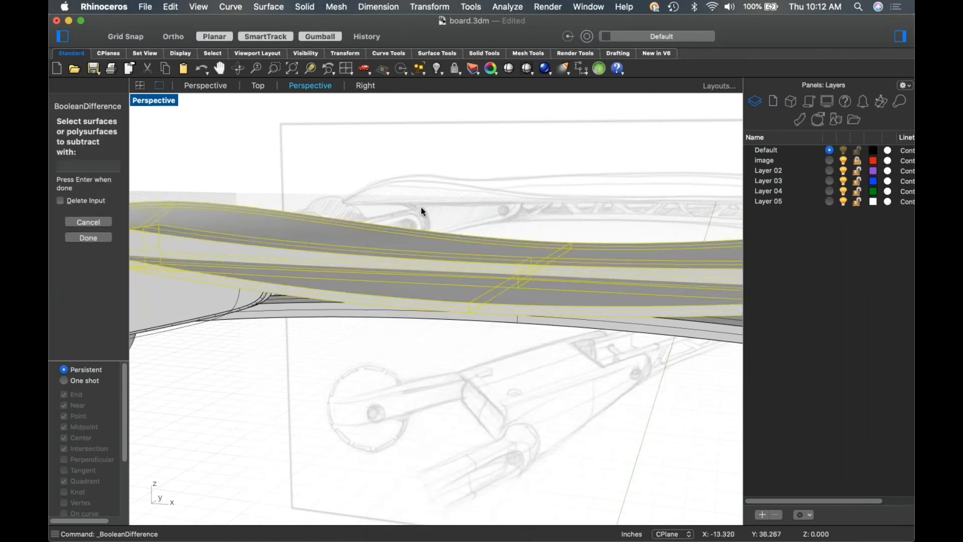
key("Return")
left_click(393, 258)
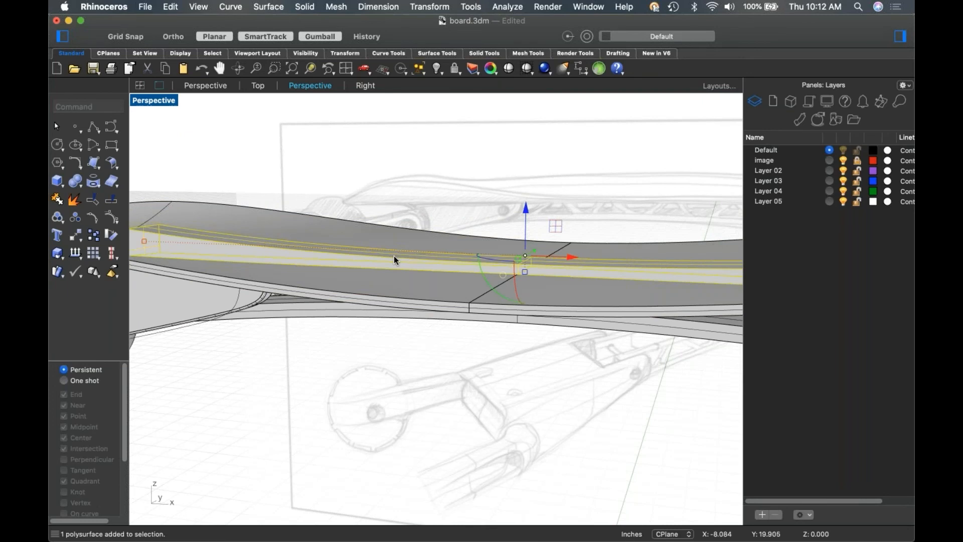
key("Delete")
In the Front view, draw a narrow upright box across the lower curved beam near the left bracket, with its depth equal to its width.
right_click_drag(393, 255, 425, 314)
mouse_move(513, 279)
right_mouse_down()
mouse_move(477, 299)
mouse_move(419, 290)
mouse_move(526, 338)
mouse_move(515, 347)
right_mouse_up()
key("Return")
right_click_drag(155, 327, 327, 245)
scroll(454, 287, "up", 6)
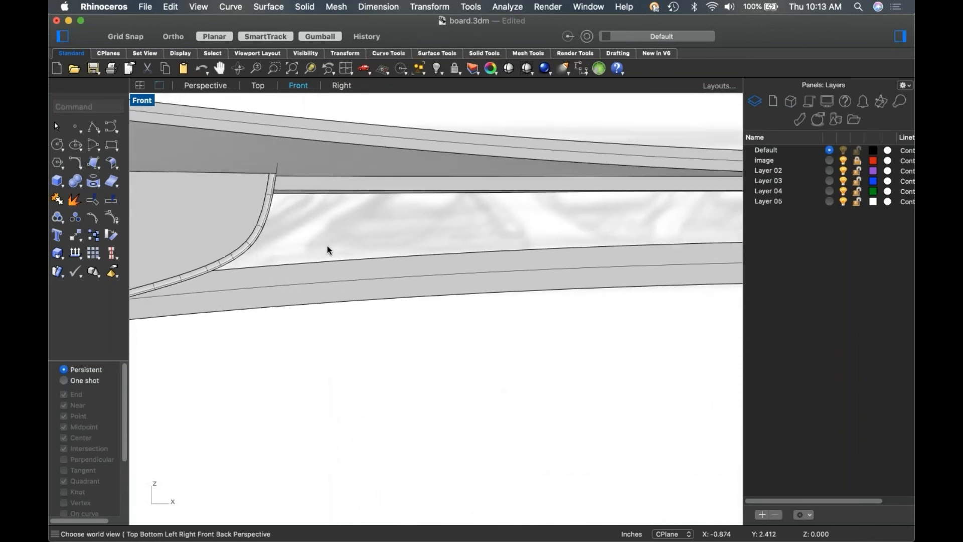
left_click(56, 182)
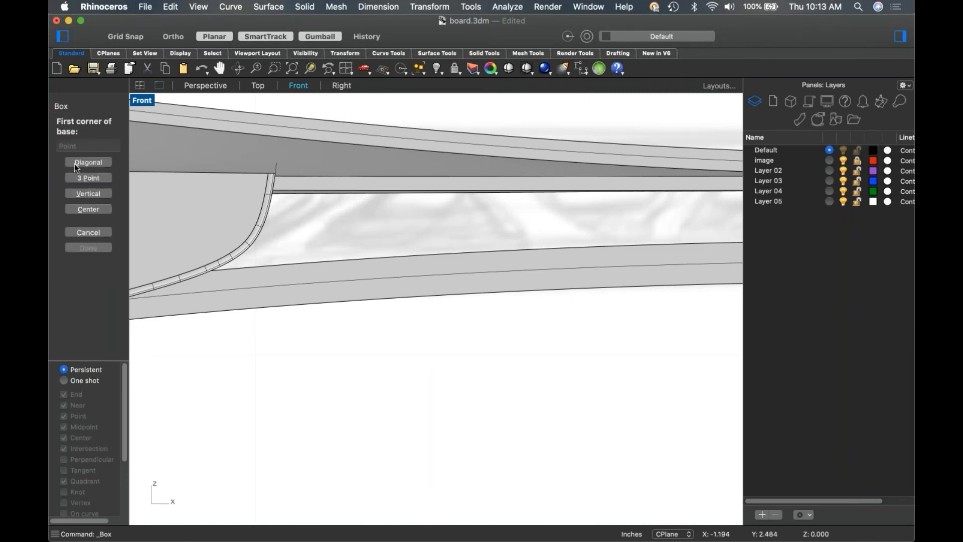
left_click(307, 202)
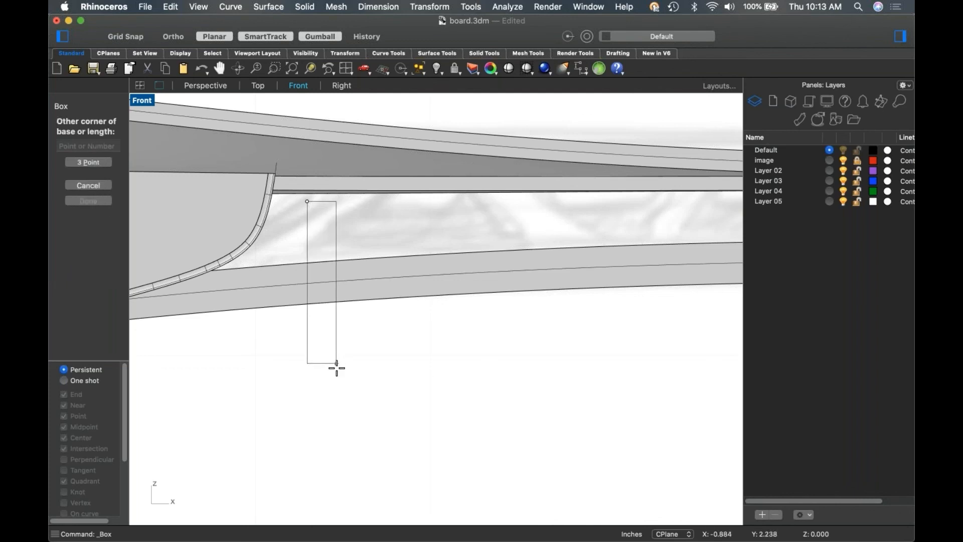
left_click(336, 369)
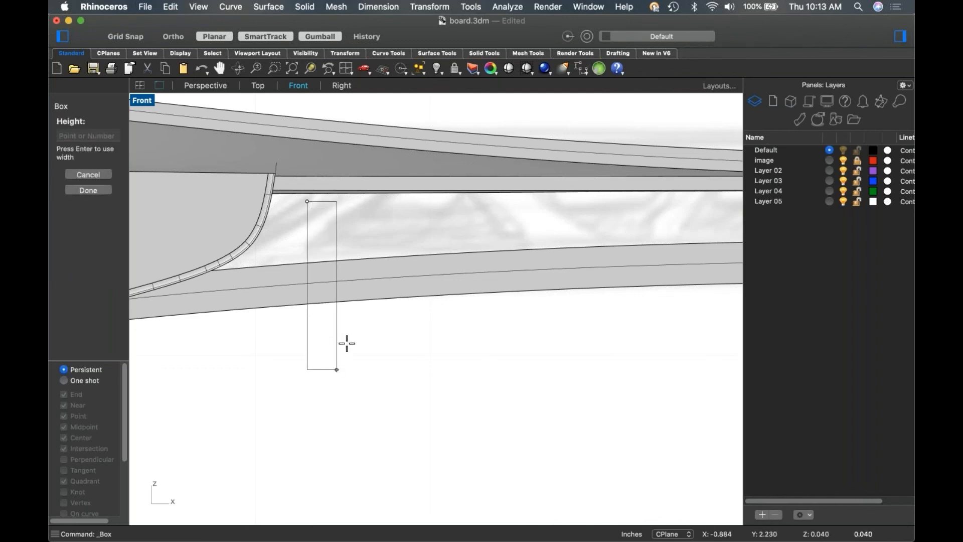
key("Return")
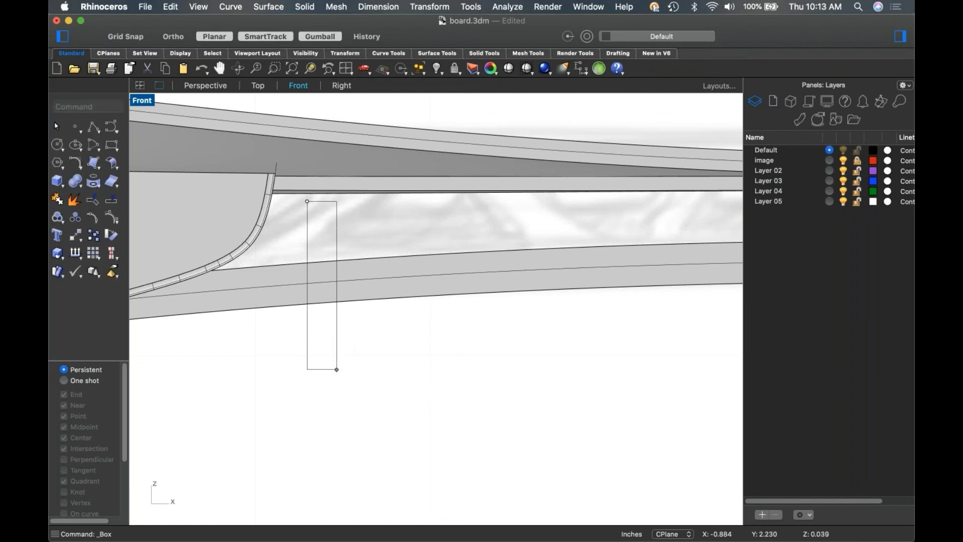
Tilt the box into a diagonal strut and place it against the left bracket, spanning from the upper bar to the beam.
left_click(317, 328)
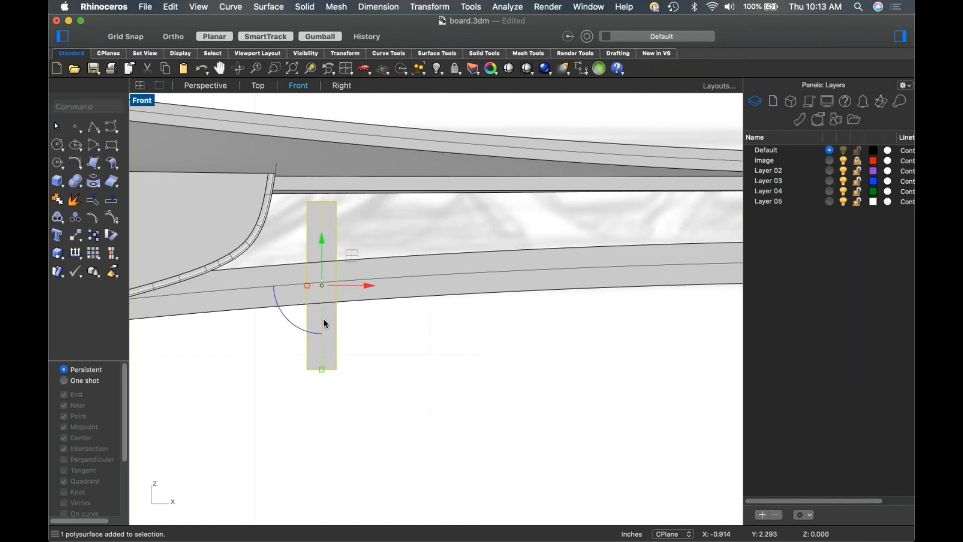
left_click_drag(311, 326, 282, 239)
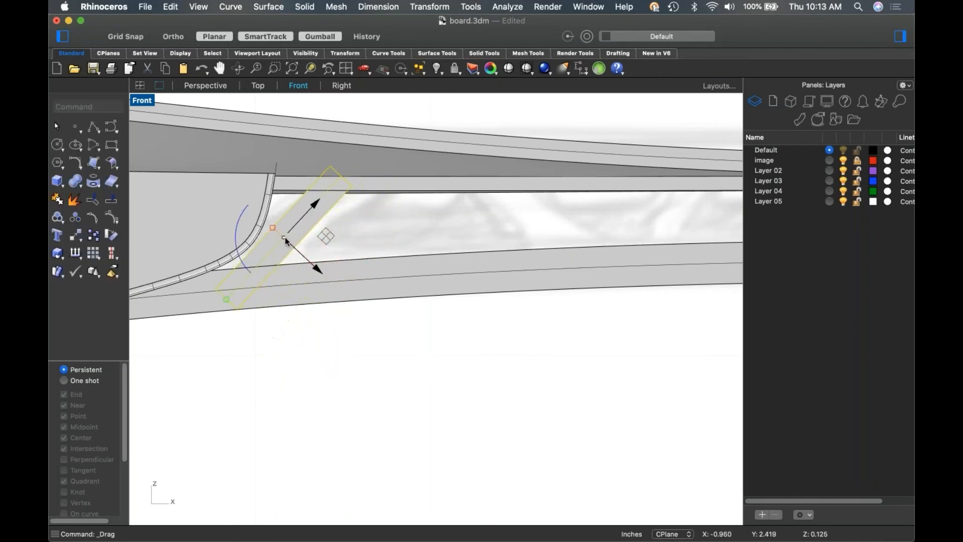
Mirror a copy of the diagonal strut across a vertical line just to its right.
type("M")
left_click(331, 242)
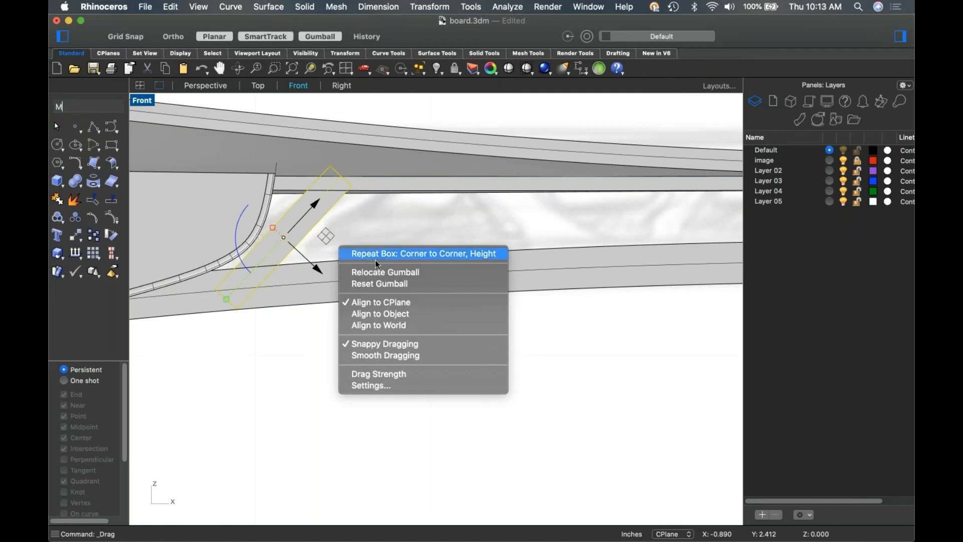
left_click(365, 232)
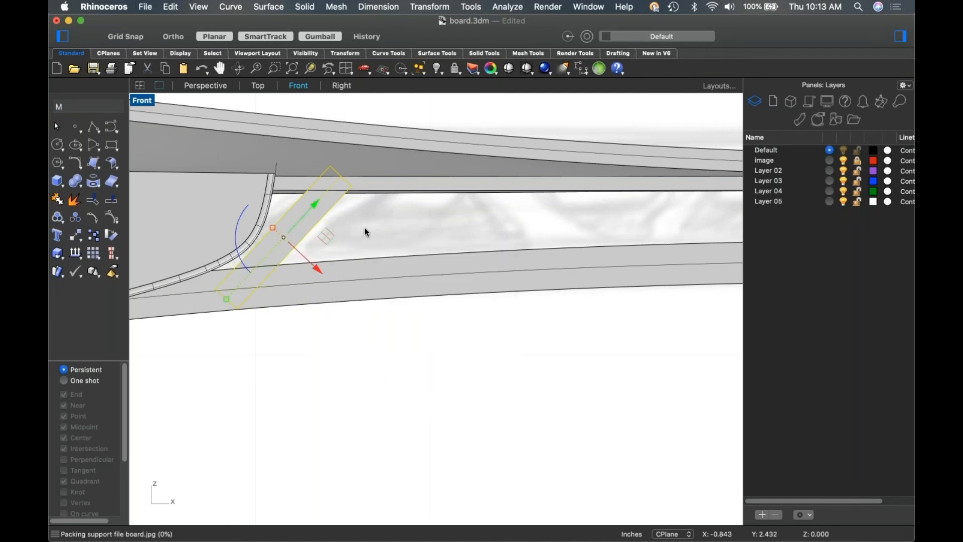
key("Return")
left_click(359, 191)
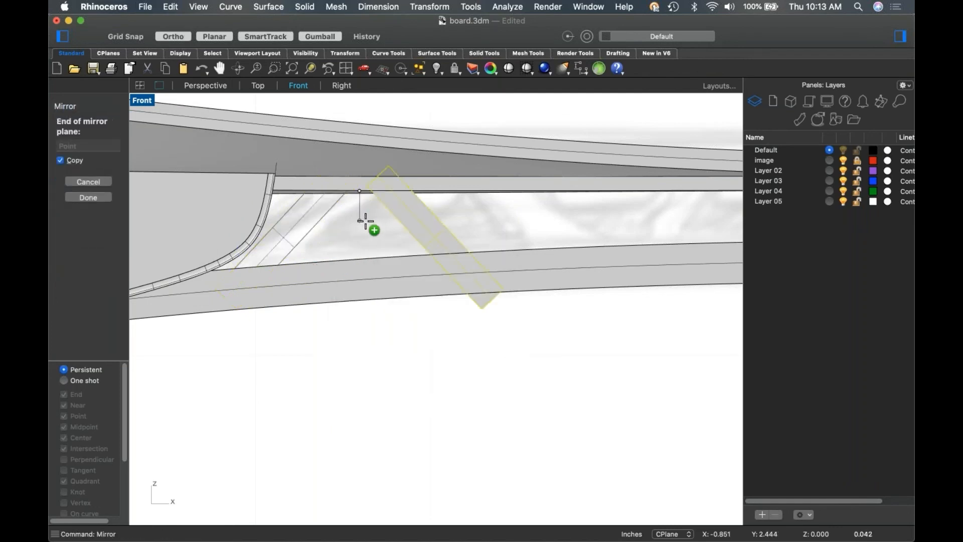
left_click(377, 231, "shift")
Select both diagonal struts and mirror a copy of the pair across a vertical line to their right.
scroll(445, 240, "down", 3)
left_click(353, 266, "shift")
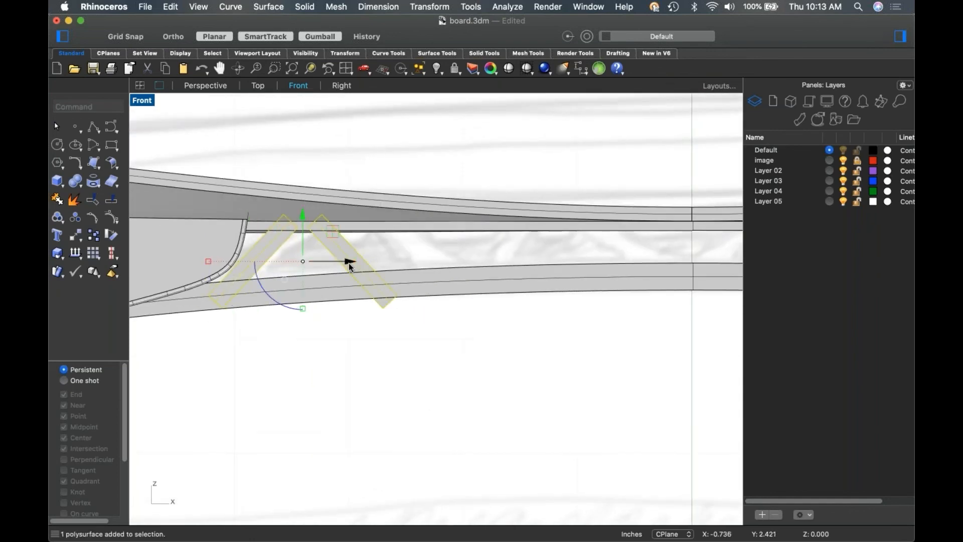
right_click_drag(432, 273, 416, 275)
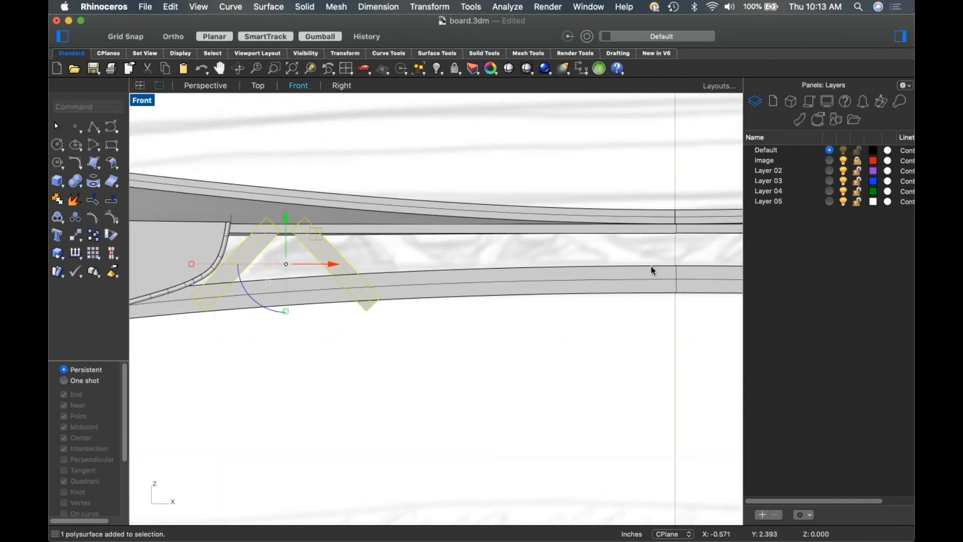
type("M")
right_click(712, 226)
left_click(802, 234)
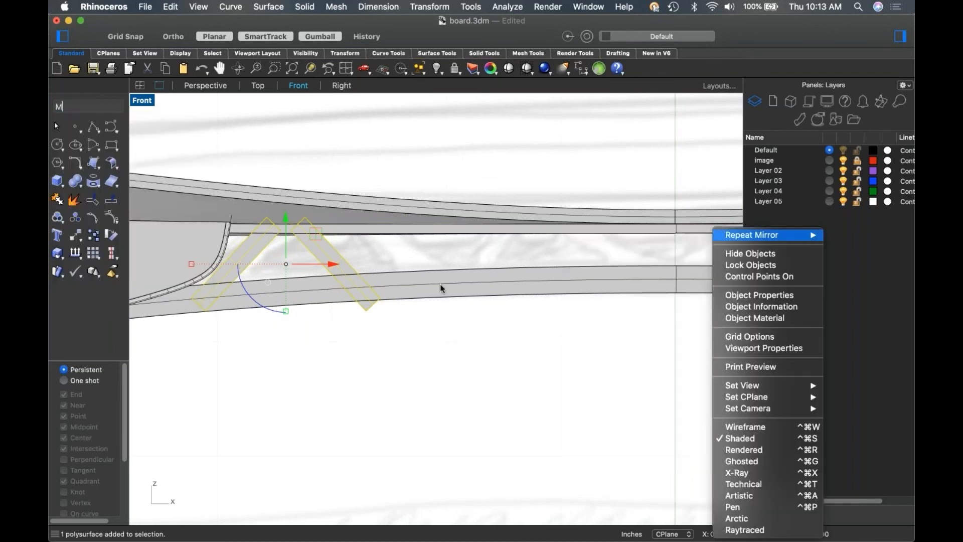
left_click(409, 287)
left_click(408, 274)
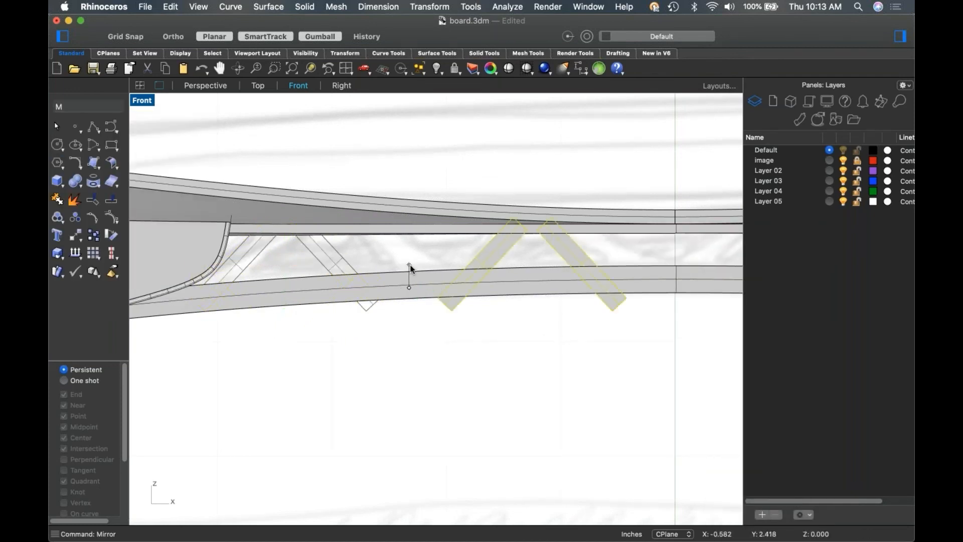
Move the mirrored pair of struts left, closer to the first pair.
left_click(489, 258)
left_click(571, 255, "shift")
left_click_drag(531, 263, 479, 264)
left_click_drag(505, 235, 473, 258)
scroll(446, 314, "down", 3)
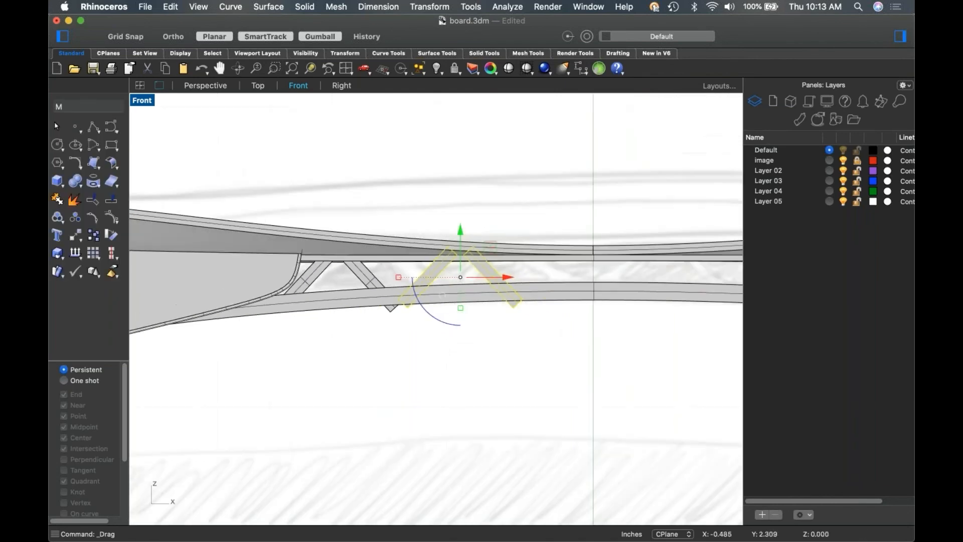
Delete the mirrored pair of struts, keeping the original two.
left_click(507, 327)
right_click_drag(409, 319, 444, 304)
scroll(401, 272, "up", 2)
scroll(401, 272, "up", 2)
left_click(467, 253)
left_click(571, 249, "shift")
key("Delete")
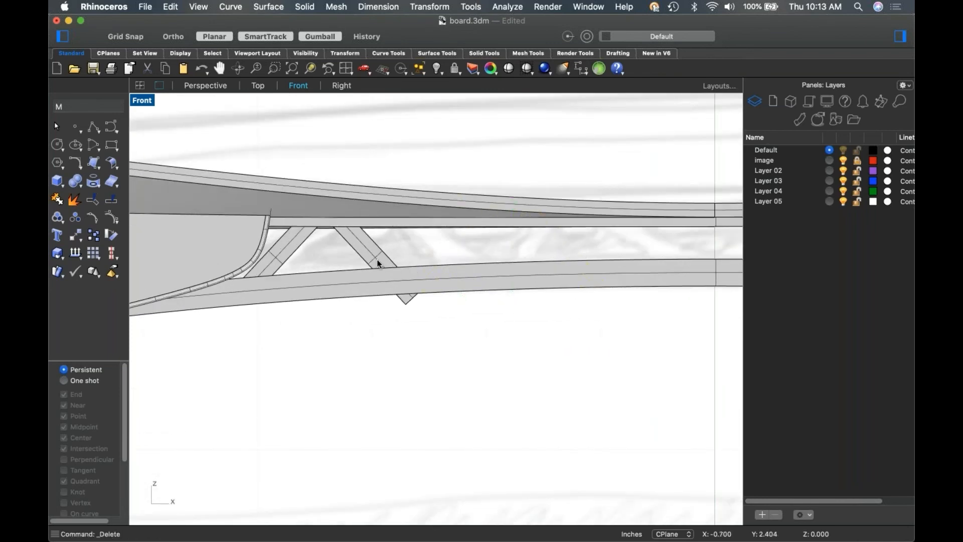
Move the second strut right and slightly up to widen its spacing from the first strut.
left_click(379, 255)
left_click_drag(403, 234, 435, 245)
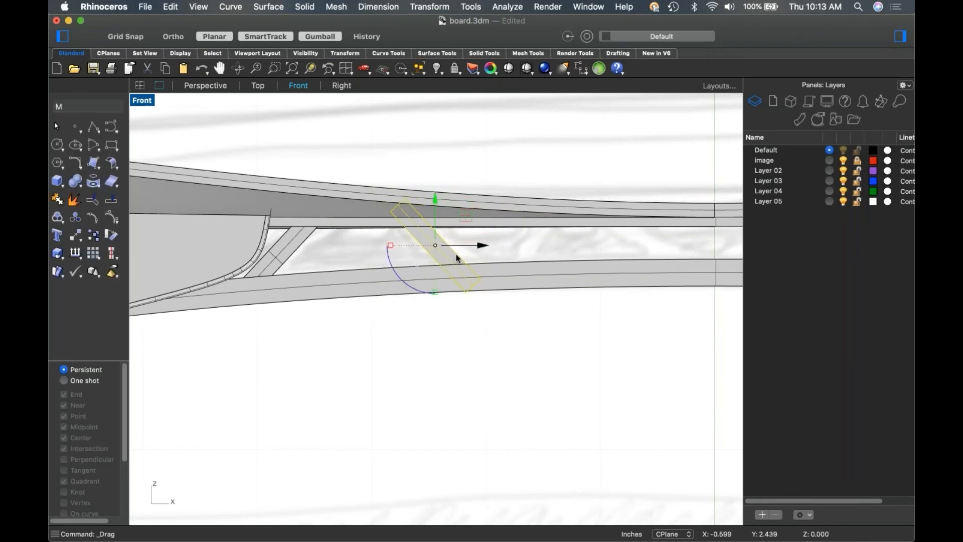
Mirror a copy of the second strut across a vertical line to its right and move the copy closer.
right_click(490, 264)
type("m")
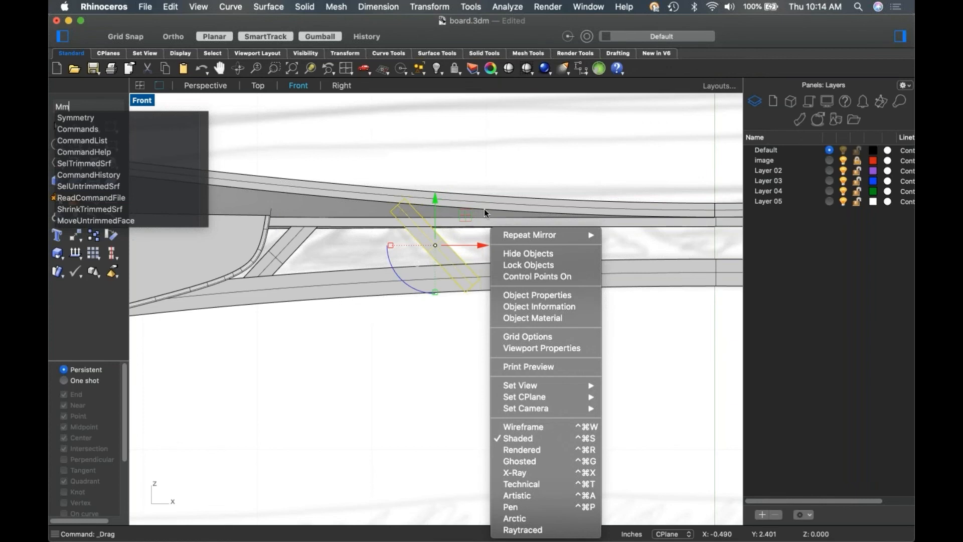
left_click(518, 238)
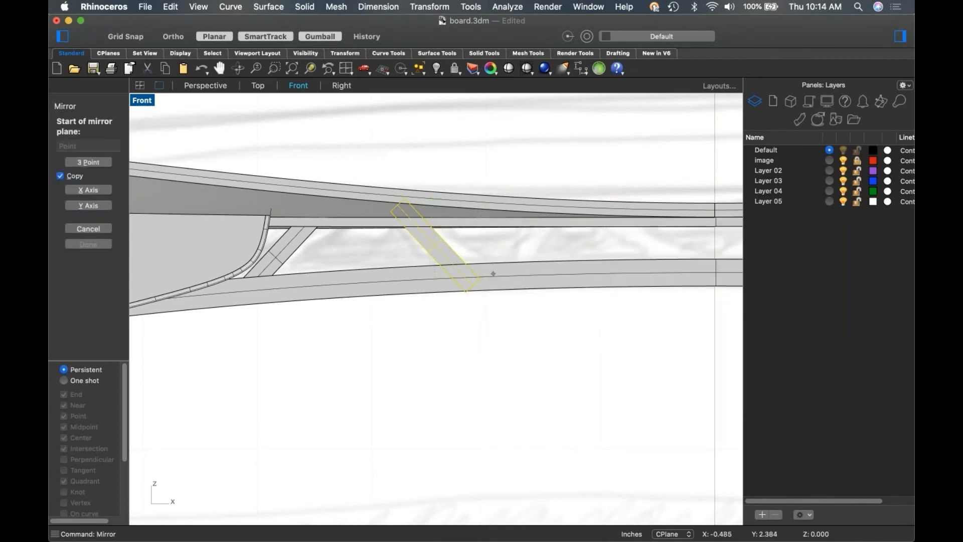
left_click(493, 273)
left_click(496, 256)
left_click_drag(580, 219, 539, 245)
Mirror a copy of the third strut across a vertical line to its right and shift the fourth strut slightly left.
right_click_drag(479, 278, 310, 287)
right_click(437, 255)
left_click(444, 235)
left_click(429, 245)
left_click(429, 266)
left_click(490, 249)
left_click_drag(494, 251, 472, 249)
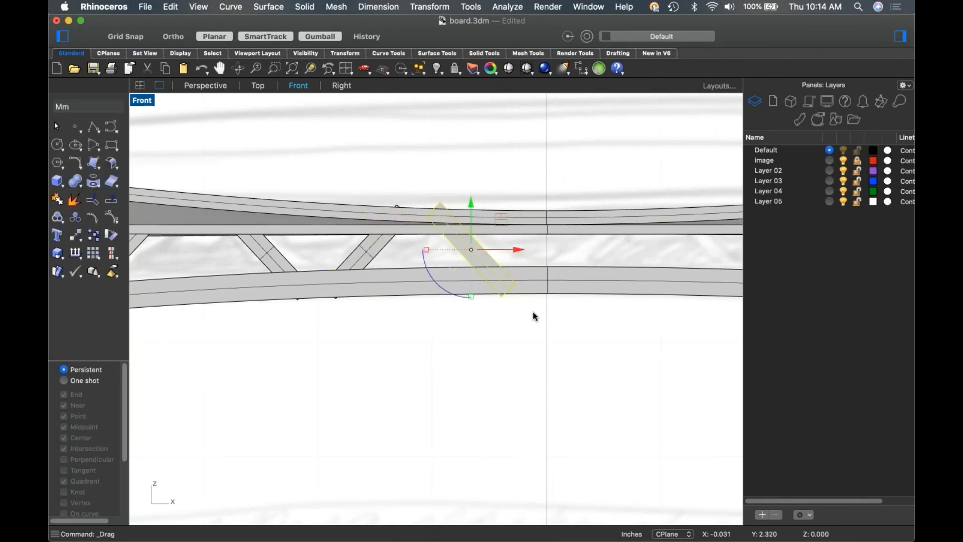
Mirror a copy of the fourth strut across a vertical line near the deck's centre and move the copy slightly left.
right_click_drag(535, 311, 459, 318)
right_click(467, 230)
left_click(500, 235)
left_click(450, 289)
left_click(448, 290)
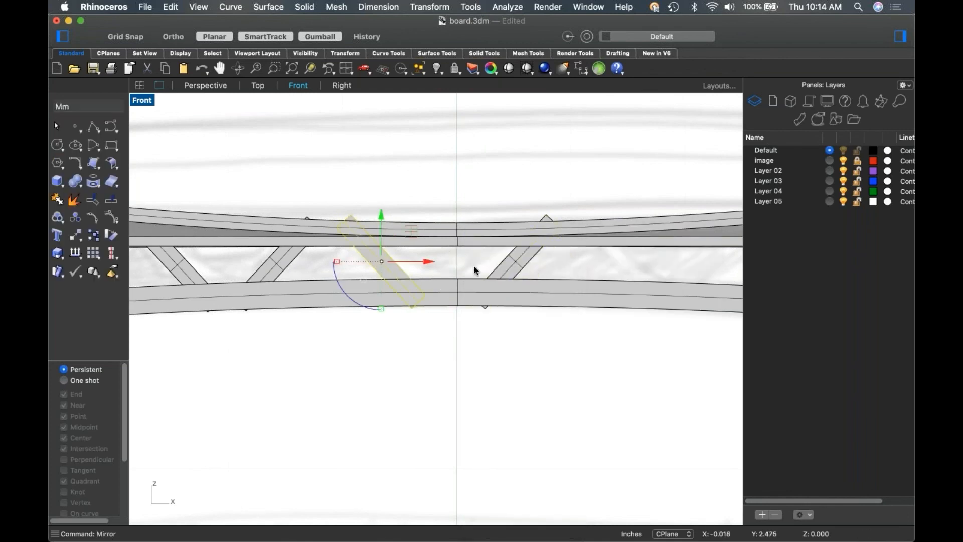
left_click(508, 271)
left_click_drag(559, 261, 516, 323)
Delete the fifth strut just right of the deck's centre line.
scroll(516, 323, "down", 5)
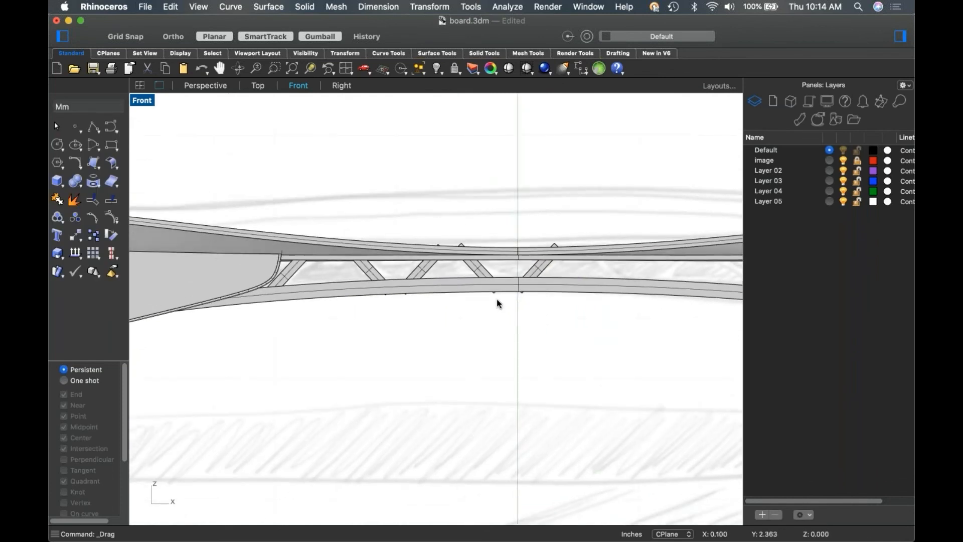
right_click_drag(516, 323, 496, 311)
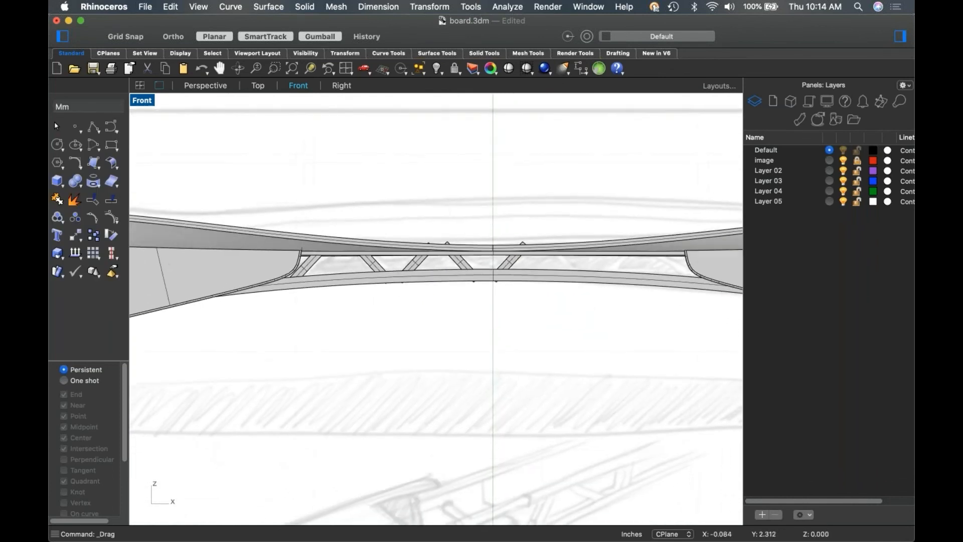
left_click(511, 262)
key("Delete")
Mirror a copy of the four left struts across a vertical plane through the origin.
left_click_drag(196, 345, 548, 169)
type("Mmm")
key("Return")
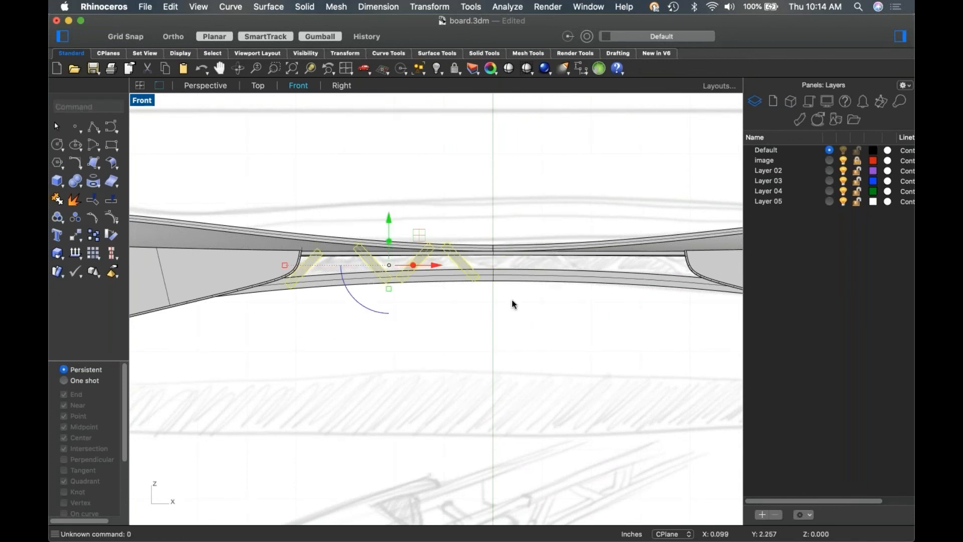
right_click_drag(422, 344, 408, 348)
type("mi")
key("Return")
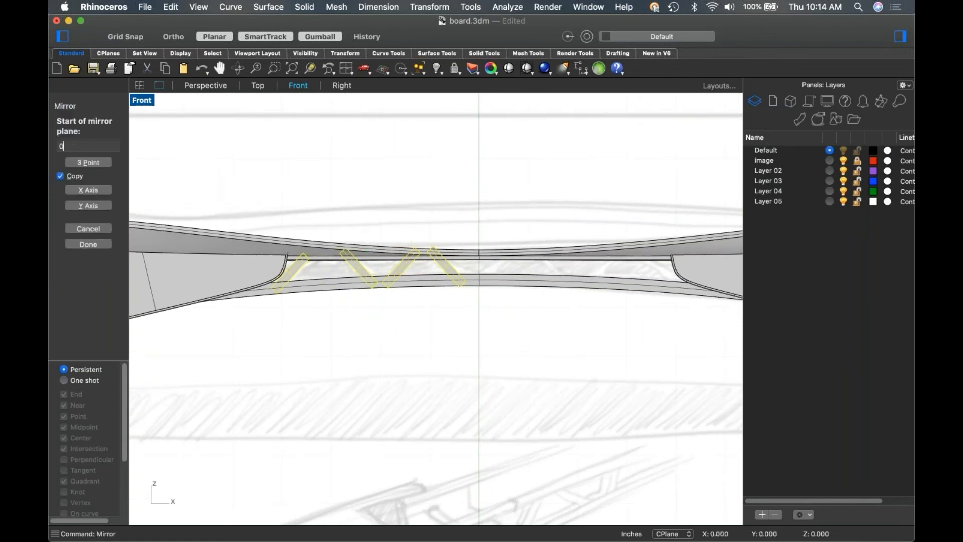
type("0")
key("Return")
left_click(529, 357, "shift")
left_click(554, 354)
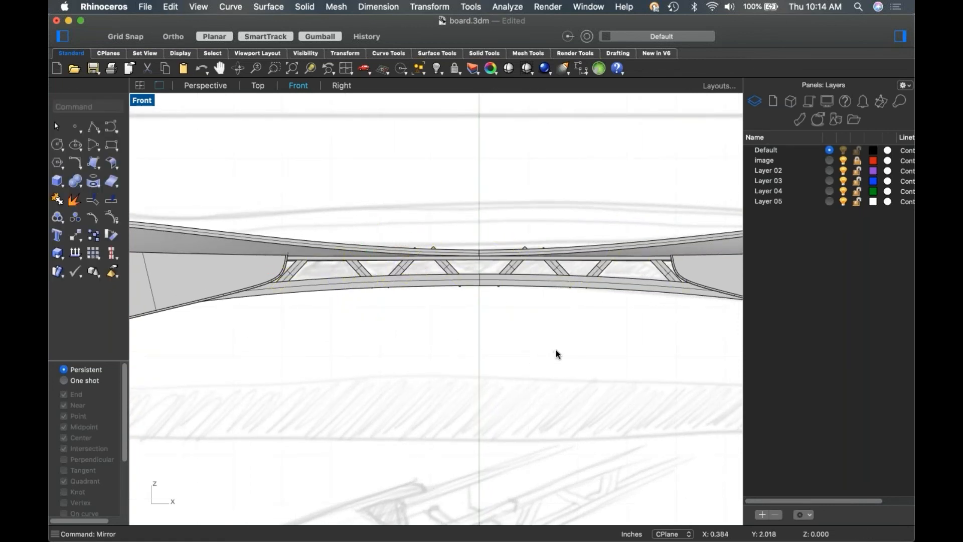
Move the two struts flanking the deck's centre line slightly inward, the left one rightward and the right one leftward.
right_click_drag(554, 354, 521, 352)
scroll(479, 297, "up", 3)
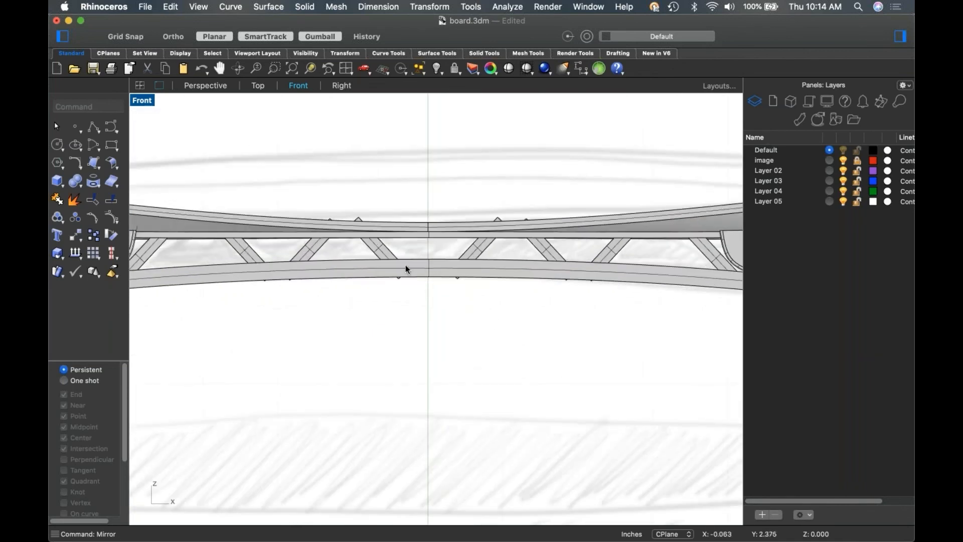
left_click(383, 252)
left_click_drag(382, 252, 387, 249)
key("Escape")
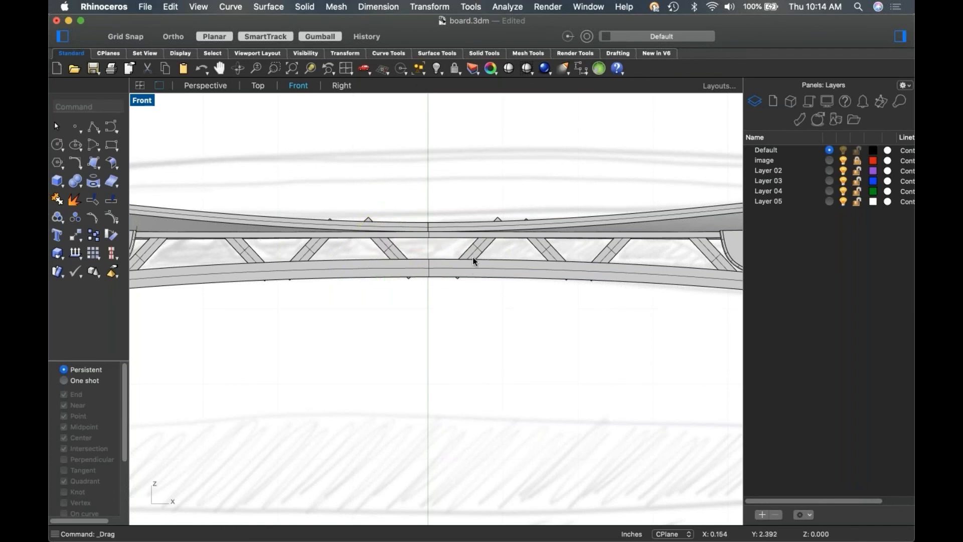
left_click(477, 251)
left_click_drag(475, 250, 462, 250)
left_click(484, 288)
scroll(481, 291, "down", 5)
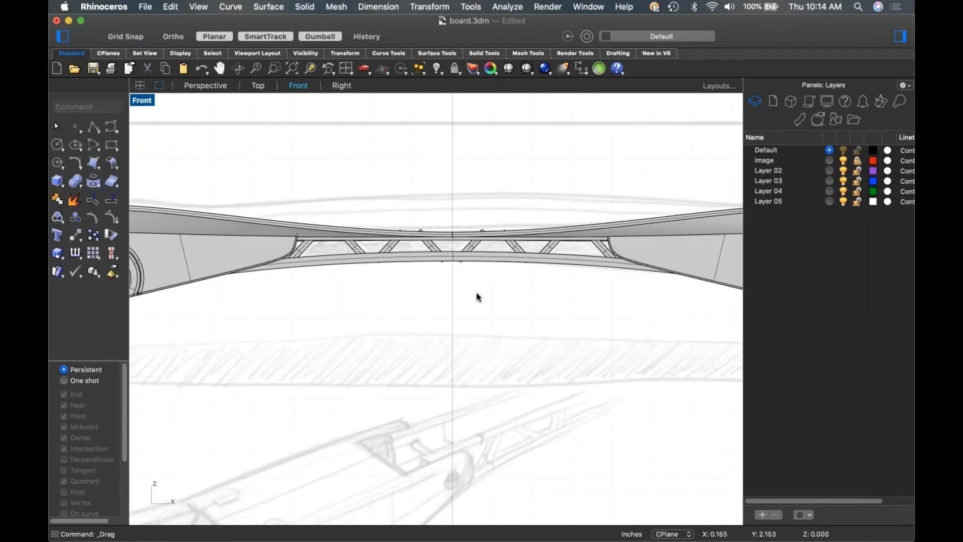
Isolate the leftmost strut by hiding all the other objects.
scroll(265, 251, "up", 5)
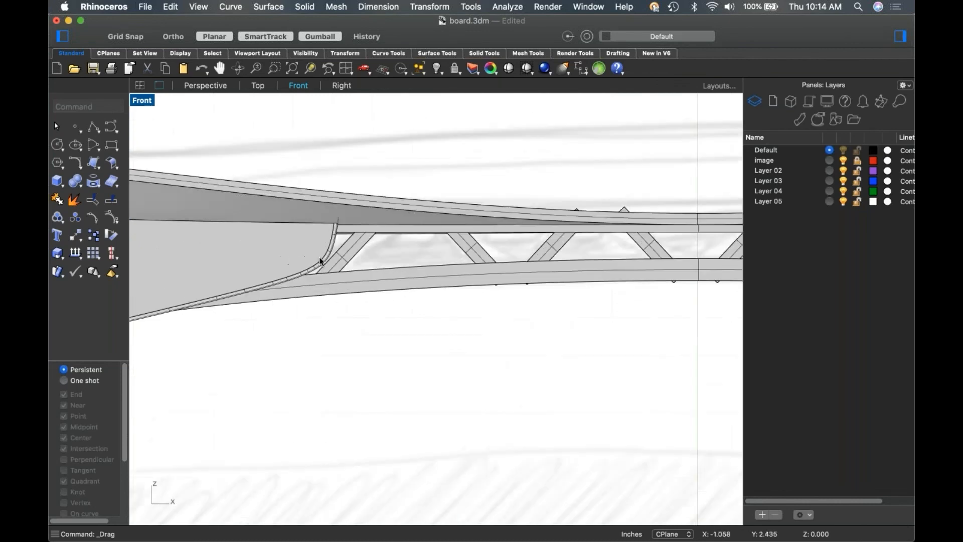
left_click(364, 255)
left_click(407, 356)
left_click(366, 261)
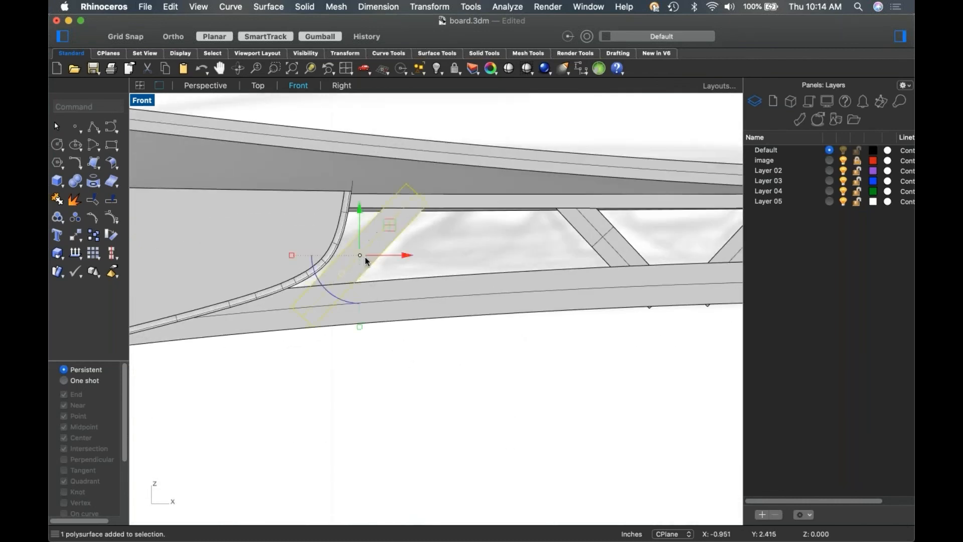
key("super+i")
key("super+h")
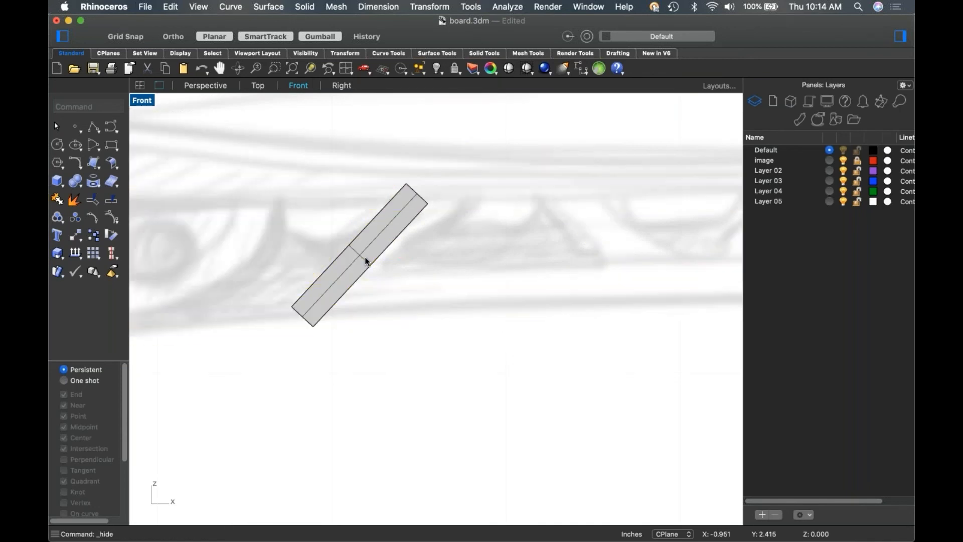
Widen the leftmost strut in the perspective view by pulling its outer face outward.
key("Return")
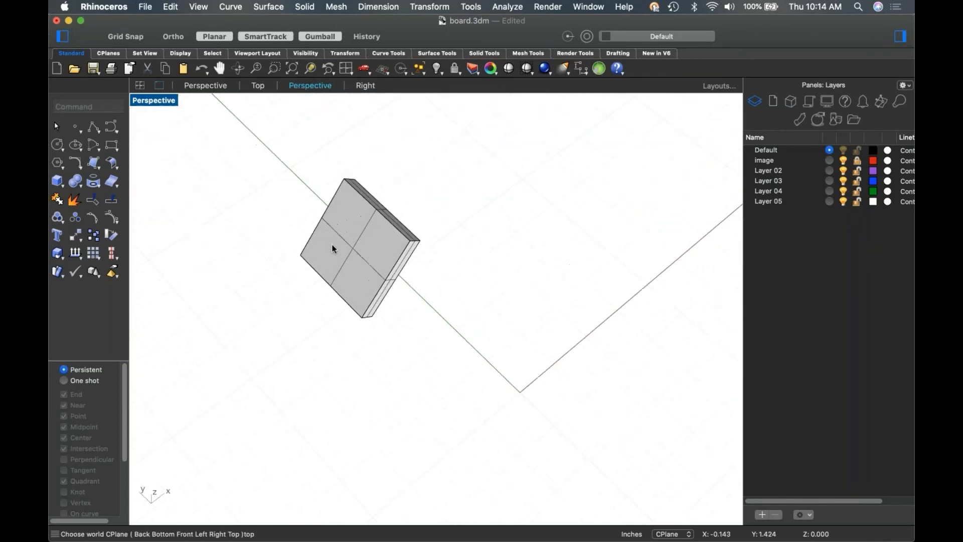
left_click(356, 255)
right_click_drag(360, 263, 400, 245)
left_click_drag(429, 242, 319, 250, "super")
left_click(423, 326)
Isolate the rightmost strut and pull its outer face outward to widen it like the left end strut.
mouse_move(419, 315)
right_mouse_down("shift")
mouse_move(374, 315)
mouse_move(466, 351)
mouse_move(455, 337)
mouse_move(402, 340)
mouse_move(616, 293)
mouse_move(652, 266)
right_mouse_up("shift")
type("v")
key("Return")
left_click(658, 261)
type("hide")
key("Return")
right_click_drag(394, 282, 447, 266)
left_click(417, 271, "shift+super")
left_click_drag(453, 264, 569, 282)
left_click(387, 353)
right_click_drag(386, 353, 532, 336)
Show all hidden objects and isolate the upper bar, the curved beam and all the struts.
key("super+alt+h")
left_click_drag(195, 192, 695, 369)
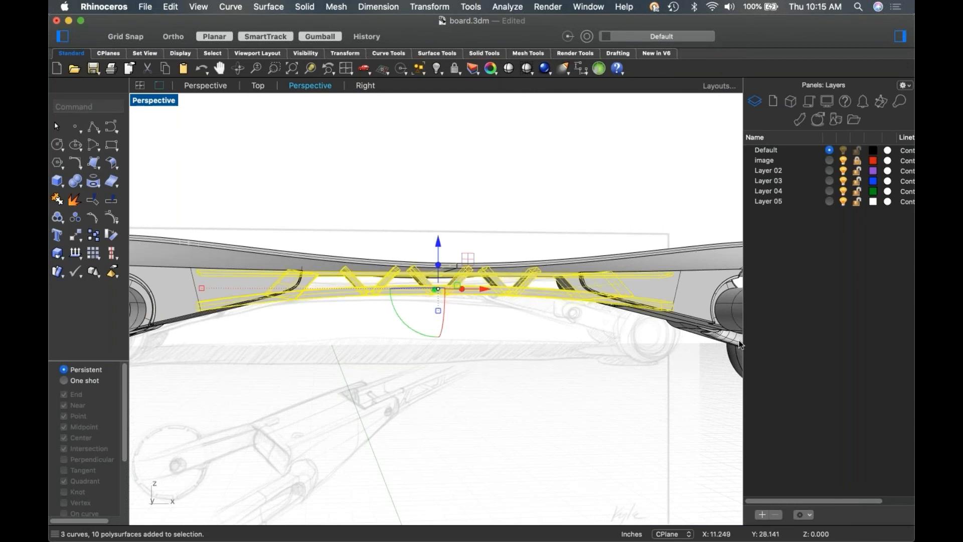
key("super+i")
key("super+h")
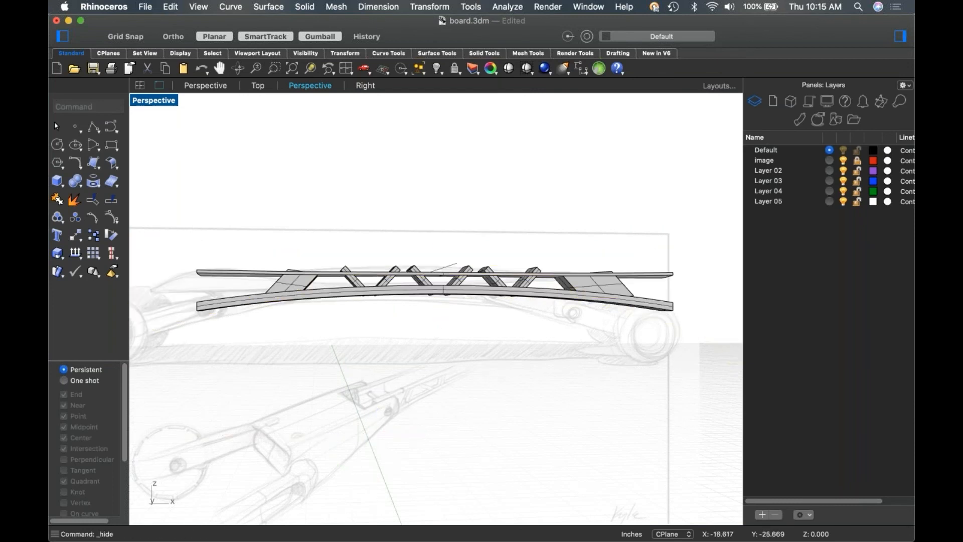
key("ctrl+F4")
In the front view, lower the bottom outer corner of the wide right end strut into the curved beam.
mouse_move(486, 345)
right_mouse_down()
mouse_move(439, 343)
mouse_move(499, 286)
mouse_move(470, 299)
right_mouse_up()
scroll(440, 339, "up", 4)
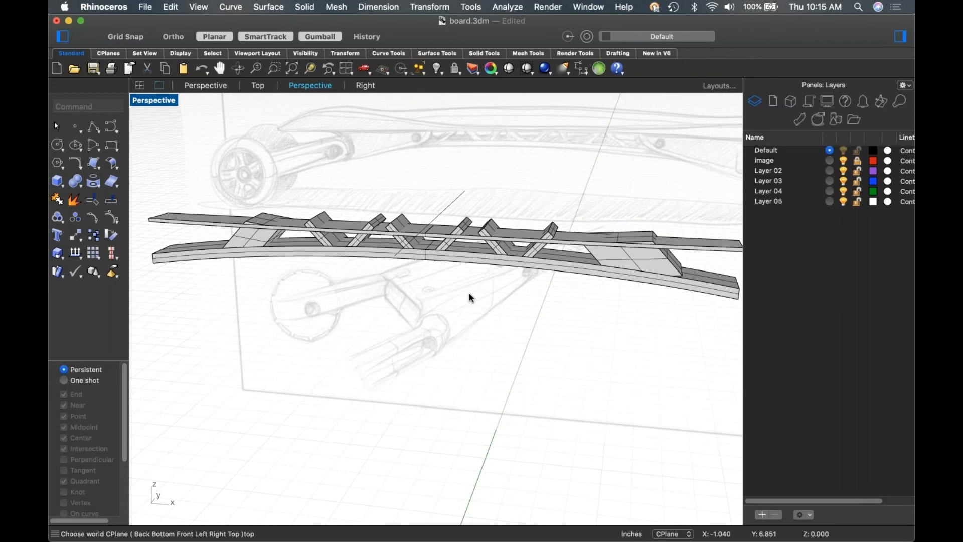
key("ctrl+F2")
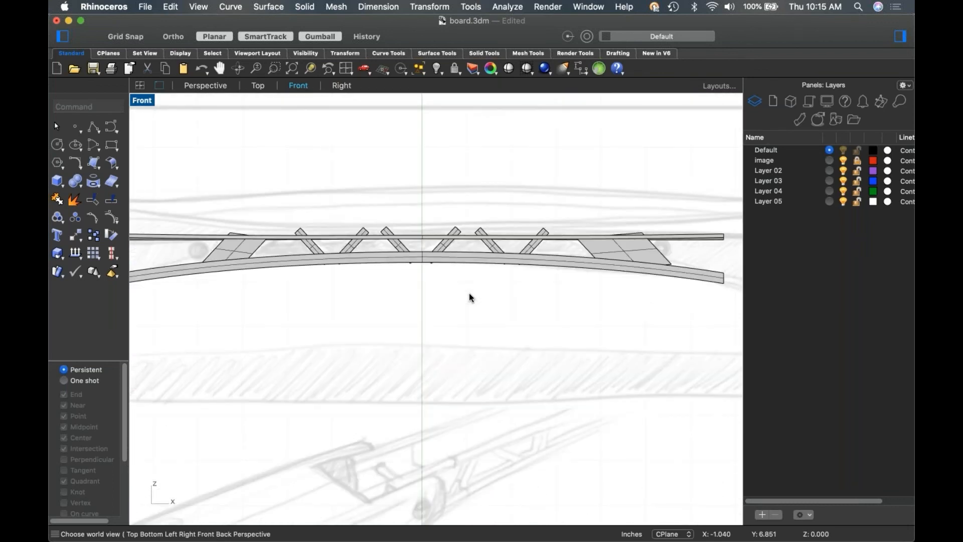
right_click_drag(456, 279, 457, 260)
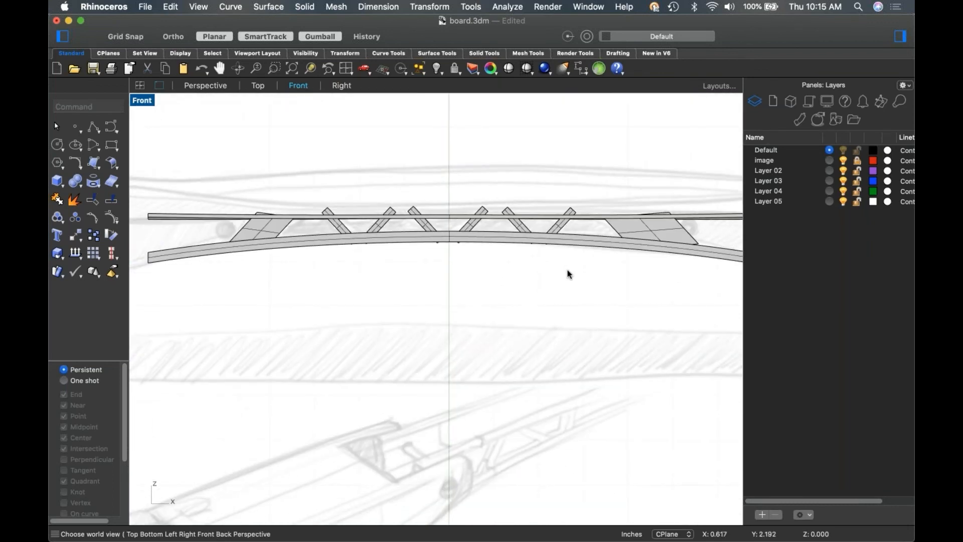
scroll(657, 249, "up", 10)
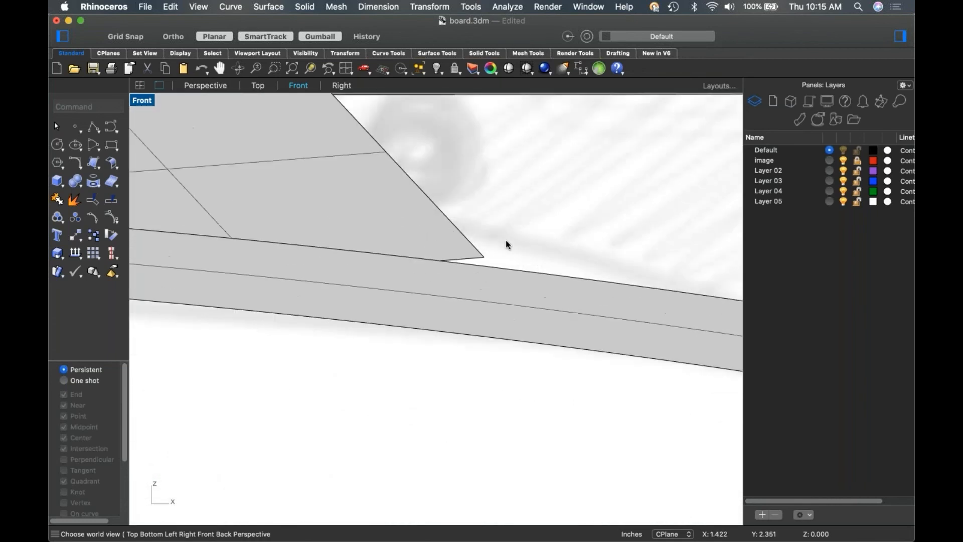
left_click_drag(493, 258, 495, 275, "shift+super")
scroll(545, 231, "down", 14)
left_click(520, 336)
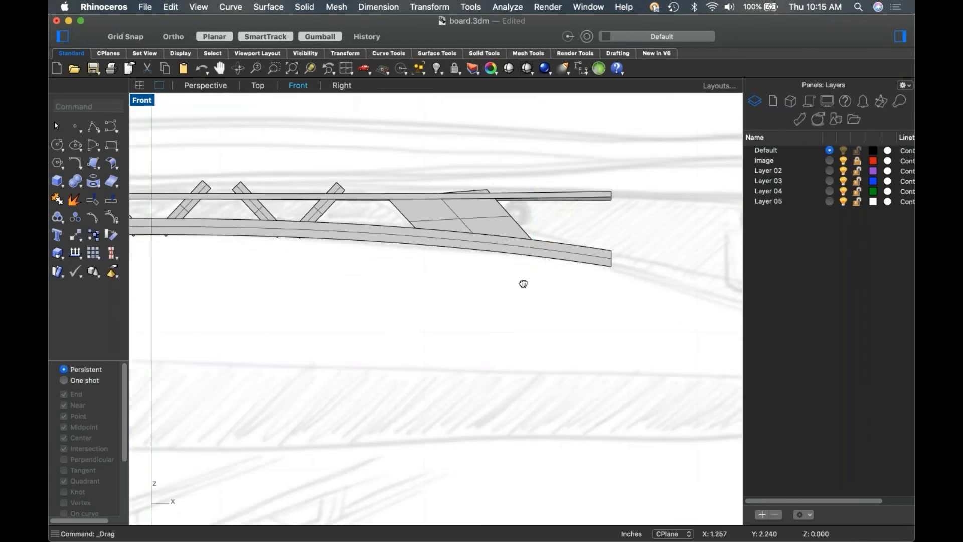
Lower the protruding top edge of the wide right end strut into the upper bar.
right_click_drag(522, 284, 557, 308)
scroll(519, 173, "up", 10)
left_click_drag(493, 291, 513, 329, "shift+super")
scroll(536, 292, "down", 10)
right_click_drag(284, 302, 552, 297)
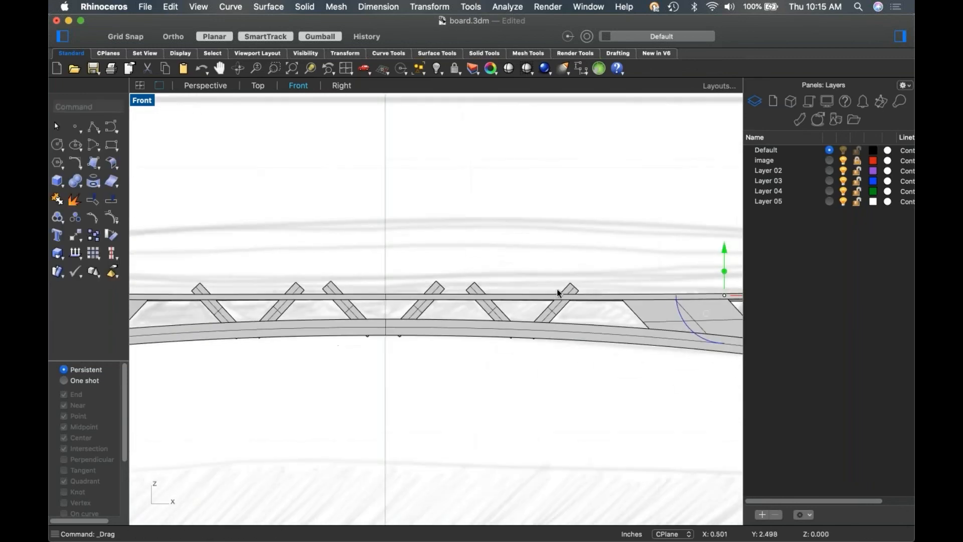
Lower the top end of the rightmost thin strut into the upper bar.
scroll(588, 263, "up", 10)
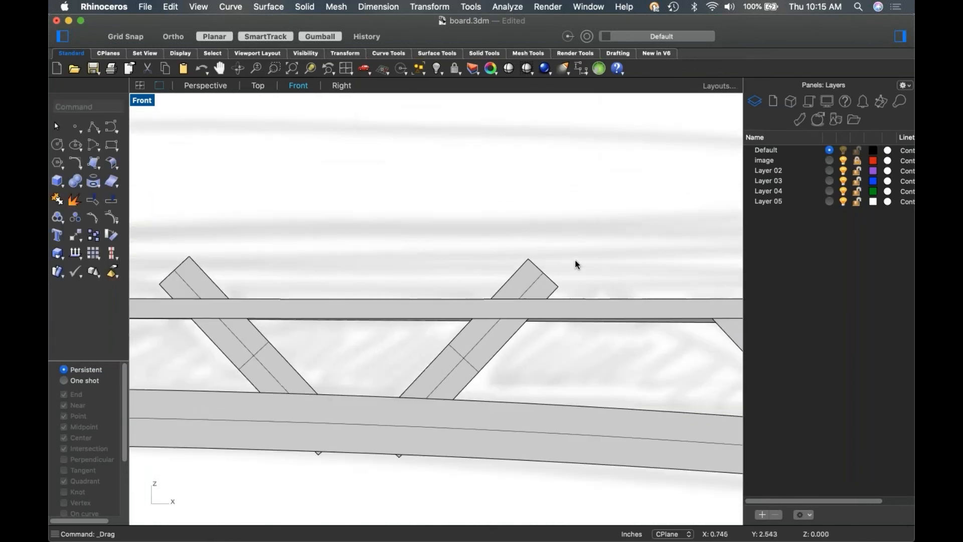
left_click_drag(525, 245, 486, 300)
key("Escape")
left_click(390, 263)
Lower both top edges of the second thin strut from the right into the upper bar.
scroll(390, 264, "down", 4)
right_click_drag(497, 259, 696, 255)
scroll(462, 265, "up", 6)
left_click_drag(439, 231, 466, 259, "shift+super")
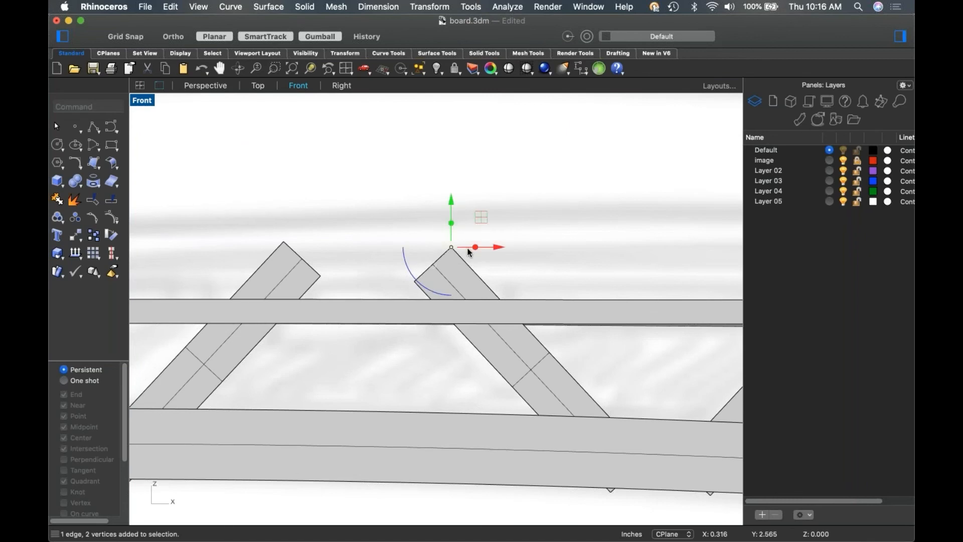
left_click_drag(477, 222, 507, 273)
left_click(367, 285)
left_click_drag(427, 287, 439, 310)
left_click(546, 220)
Lower both top edges of the thin strut just right of the centre line into the upper bar.
scroll(266, 263, "down", 4)
right_click_drag(266, 264, 477, 229)
left_click_drag(463, 206, 445, 259, "shift+super")
left_click(508, 227)
left_click_drag(519, 241, 492, 259, "shift+super")
left_click(385, 194)
Lower both top edges of the thin strut just left of the centre line into the upper bar.
scroll(383, 213, "down", 6)
right_click_drag(276, 221, 467, 198)
scroll(467, 194, "up", 6)
left_click_drag(456, 171, 507, 231, "shift+super")
left_click(408, 217)
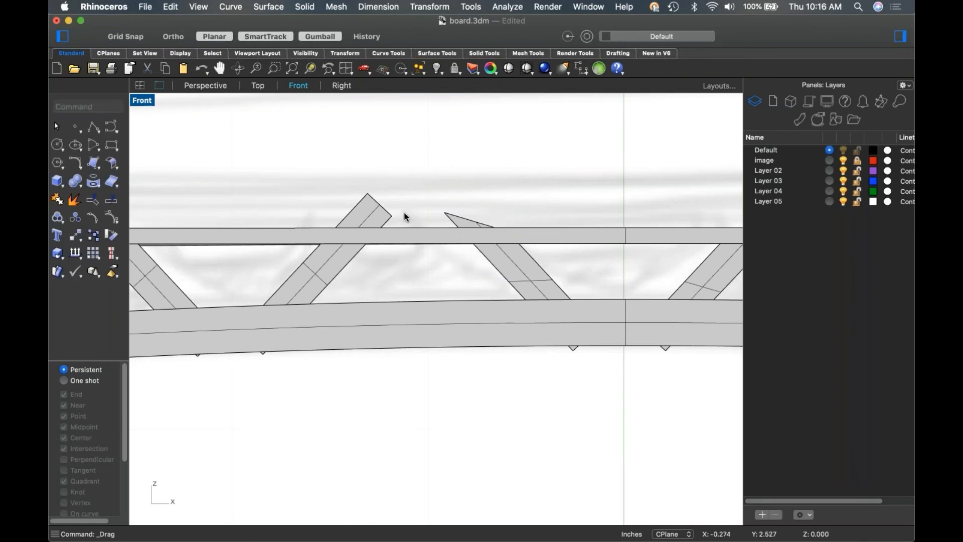
left_click_drag(429, 202, 467, 214)
left_click_drag(436, 207, 454, 227)
key("Escape")
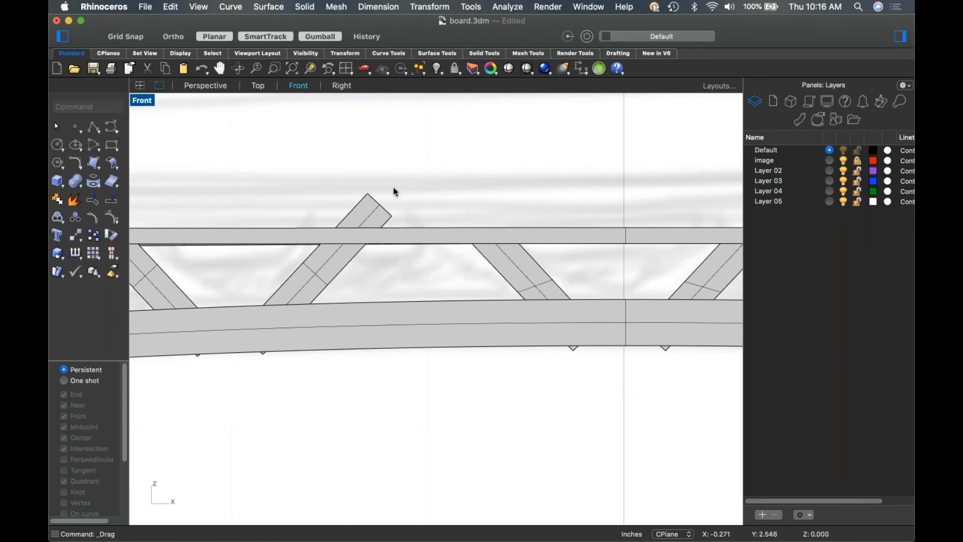
Lower both top edges of the second thin strut from the left into the upper bar.
left_click(364, 189)
left_click_drag(368, 194, 329, 234)
left_click_drag(405, 220, 377, 232)
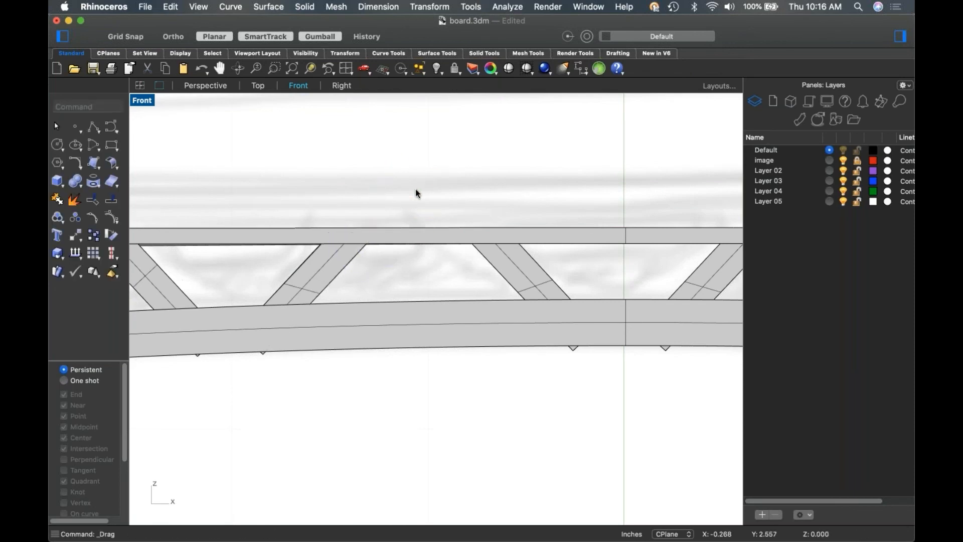
left_click(414, 188)
Lower the top ends of the leftmost thin strut and the wide left end strut into the upper bar.
scroll(418, 199, "down", 6)
right_click_drag(263, 217, 416, 196)
scroll(419, 200, "up", 3)
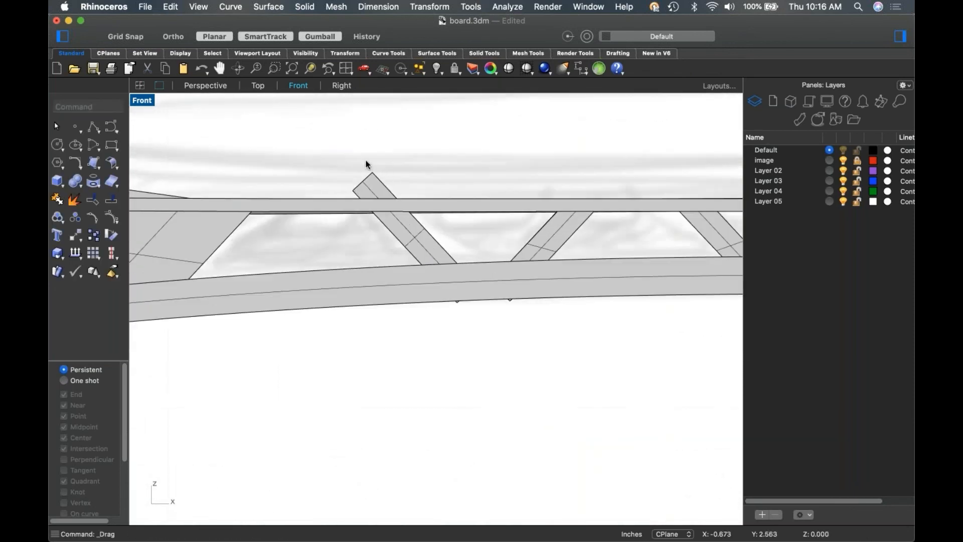
left_click_drag(393, 156, 362, 202, "shift+super")
right_click_drag(226, 200, 519, 198)
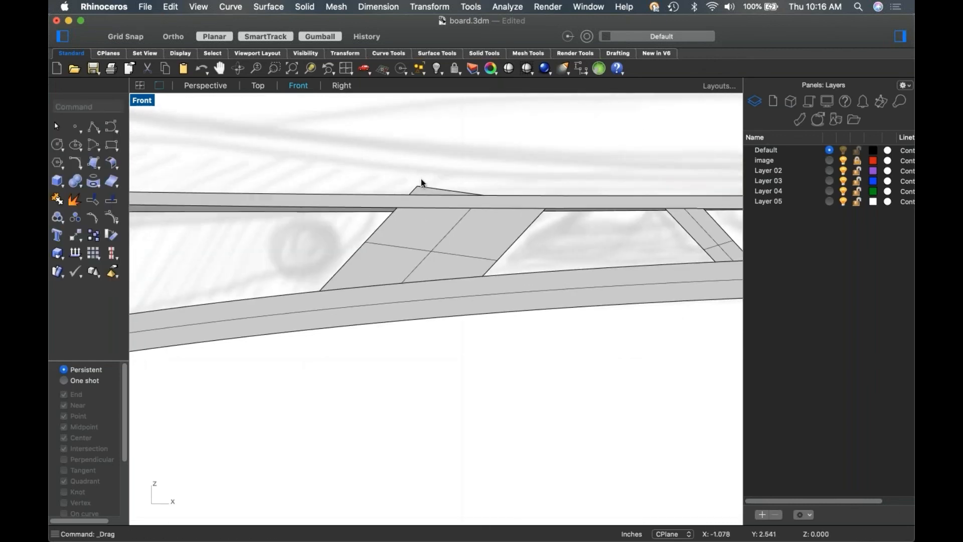
left_click_drag(436, 192, 406, 201)
Raise the protruding bottom edges of the two leftmost thin struts into the curved beam.
scroll(393, 223, "down", 5)
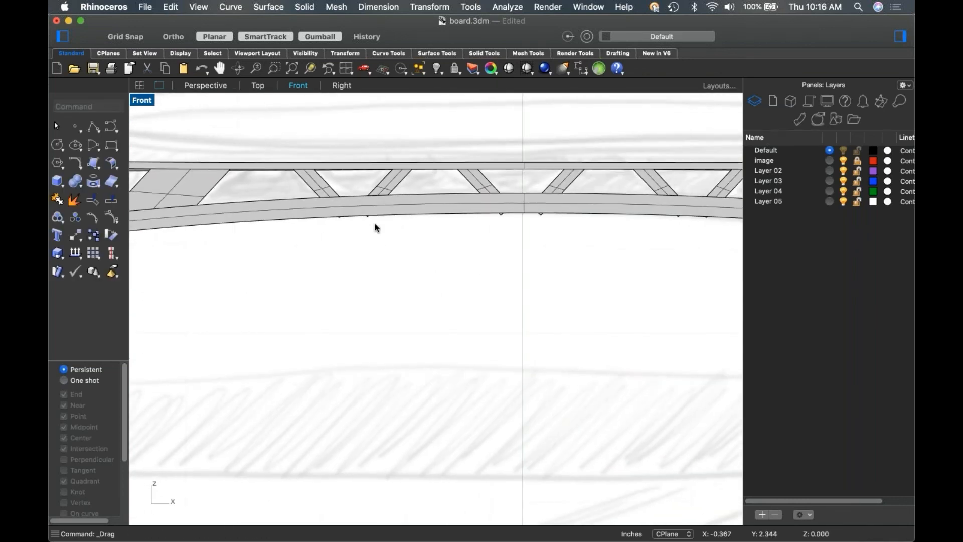
scroll(343, 228, "up", 5)
left_click_drag(325, 229, 456, 200)
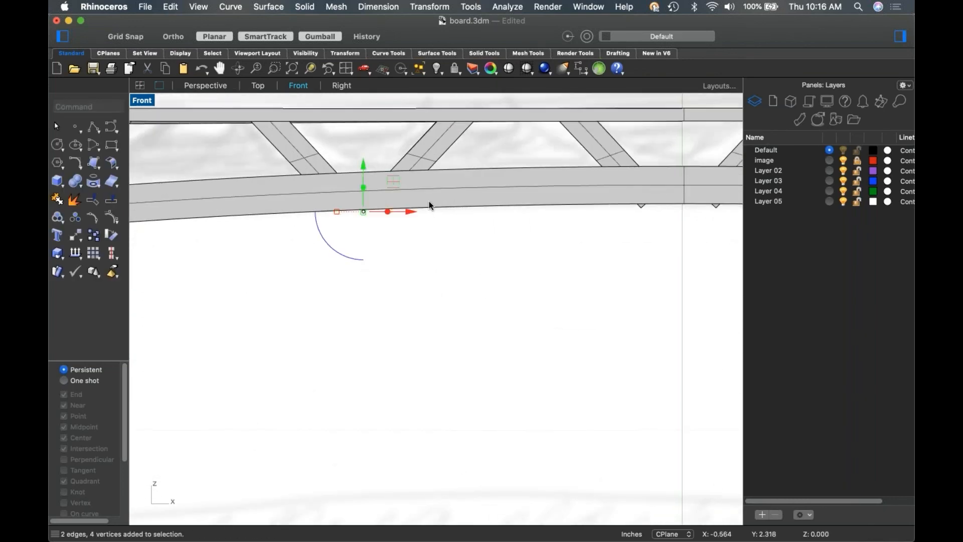
left_click_drag(361, 181, 390, 231)
left_click(492, 240)
Raise the protruding bottom edges of the two central struts into the curved beam.
right_click_drag(492, 241, 261, 271)
left_click_drag(377, 261, 517, 225)
left_click_drag(452, 205, 441, 227)
left_click(490, 299)
Raise the protruding bottom edges of the two rightmost thin struts into the curved beam.
right_click_drag(665, 271, 339, 285)
left_click_drag(402, 282, 444, 251, "shift+super")
left_click(449, 285)
Flare the tops of the two rightmost thin struts by moving one top edge of each sideways along the upper bar.
mouse_move(318, 150)
left_mouse_down("shift+super")
mouse_move(354, 186)
mouse_move(302, 159)
left_mouse_up("shift+super")
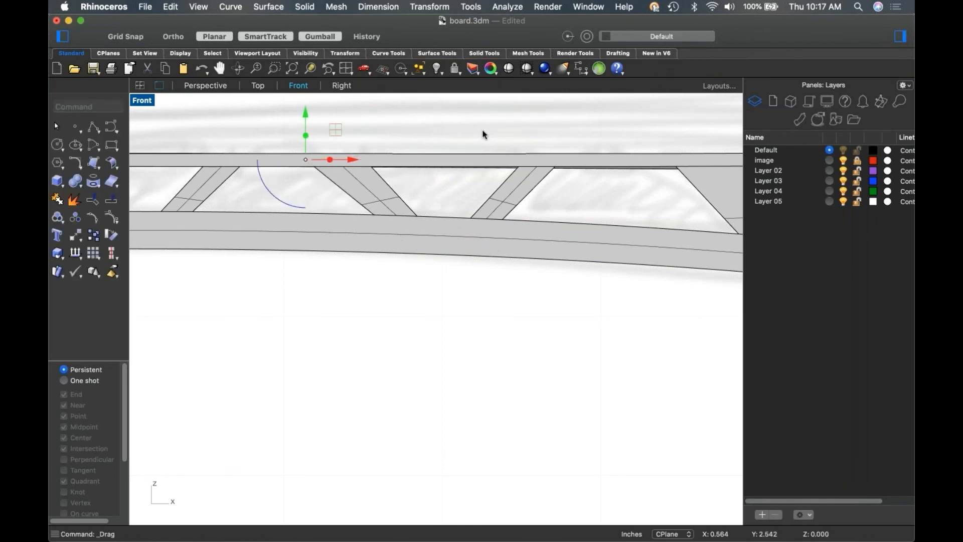
left_click(528, 143)
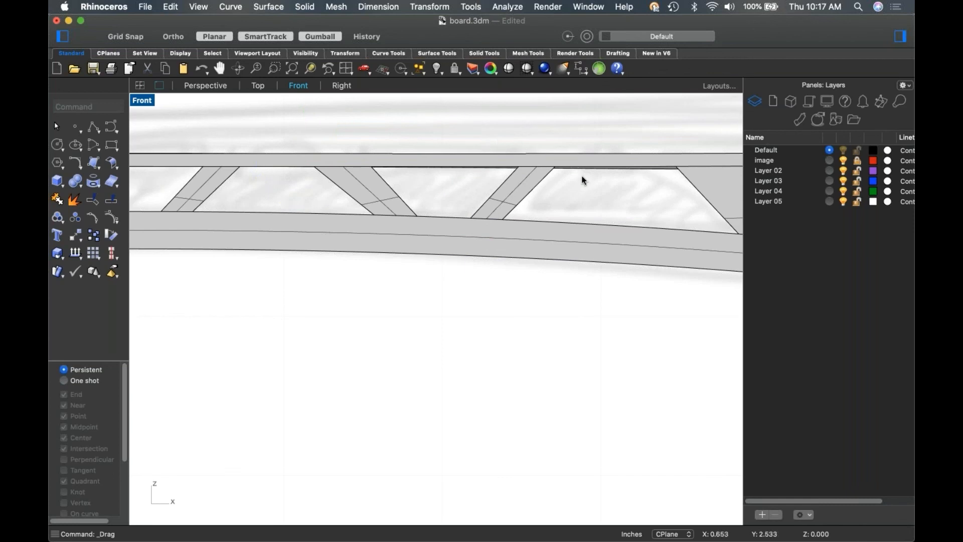
left_click_drag(579, 179, 569, 161, "shift+super")
left_click(418, 141)
Flare the tops of the two central struts by moving one top edge of each sideways along the upper bar.
scroll(512, 178, "down", 5)
right_click_drag(520, 234, 657, 260)
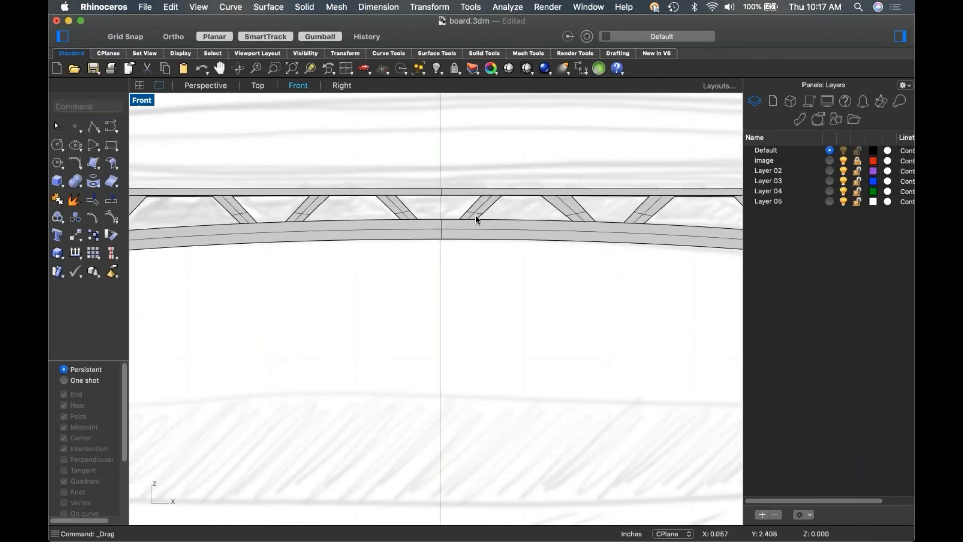
scroll(471, 196, "up", 3)
scroll(475, 188, "up", 2)
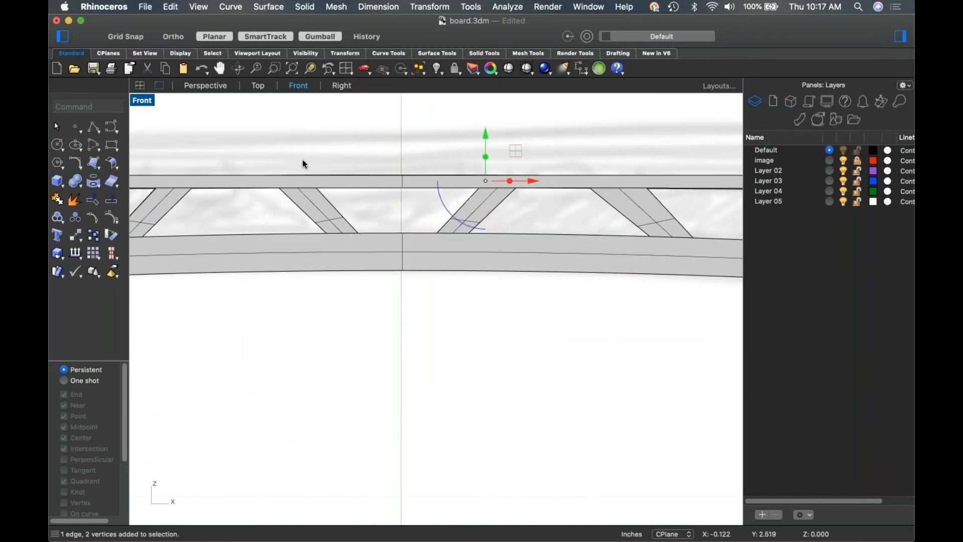
left_click_drag(307, 179, 323, 180)
left_click(372, 141)
Flare the tops of the two leftmost thin struts by moving one top edge of each sideways along the upper bar.
scroll(363, 187, "down", 6)
right_click_drag(239, 192, 427, 206)
scroll(420, 205, "up", 3)
left_click(509, 195, "shift+super")
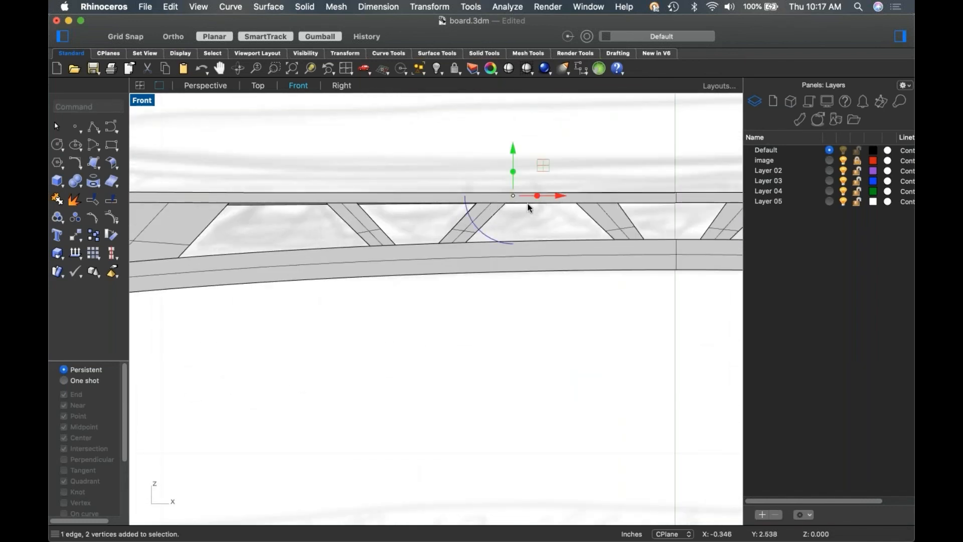
mouse_move(504, 201)
left_mouse_down()
mouse_move(531, 200)
mouse_move(520, 201)
left_mouse_up()
left_click(340, 161)
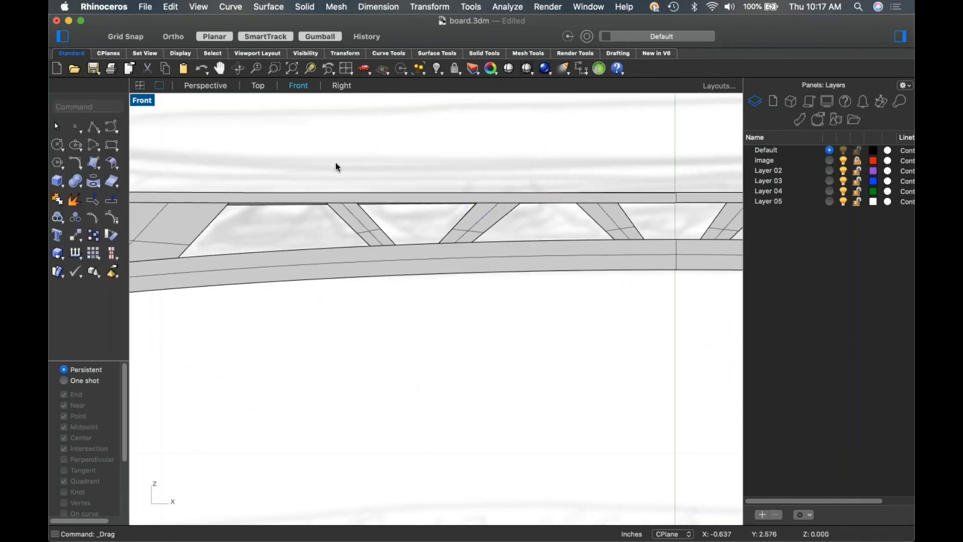
left_click_drag(333, 220, 302, 201, "shift+super")
left_click(372, 163)
Boolean-union the upper bar, the curved beam and all the struts between them into one truss solid.
scroll(369, 213, "down", 5)
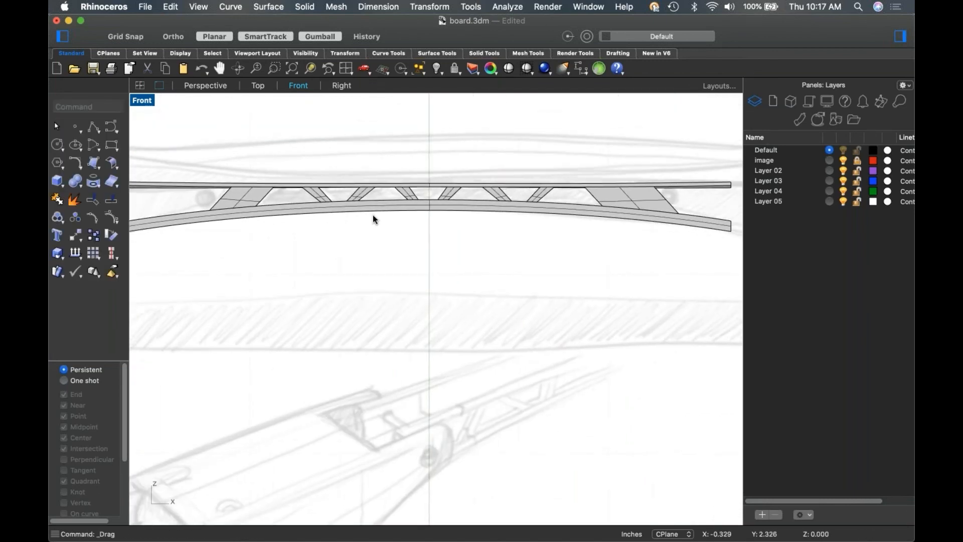
scroll(374, 220, "down", 3)
left_click_drag(632, 136, 170, 266)
left_click(79, 184)
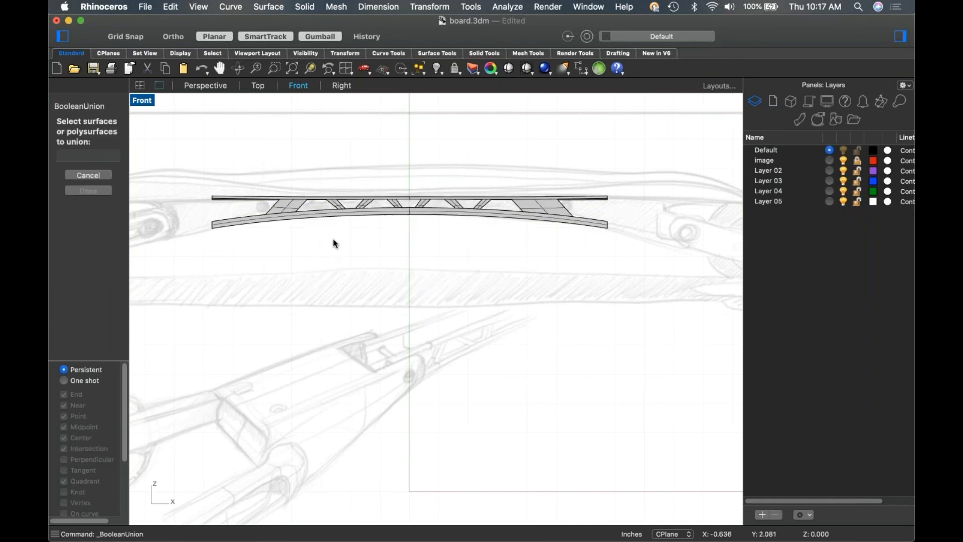
left_click(298, 219)
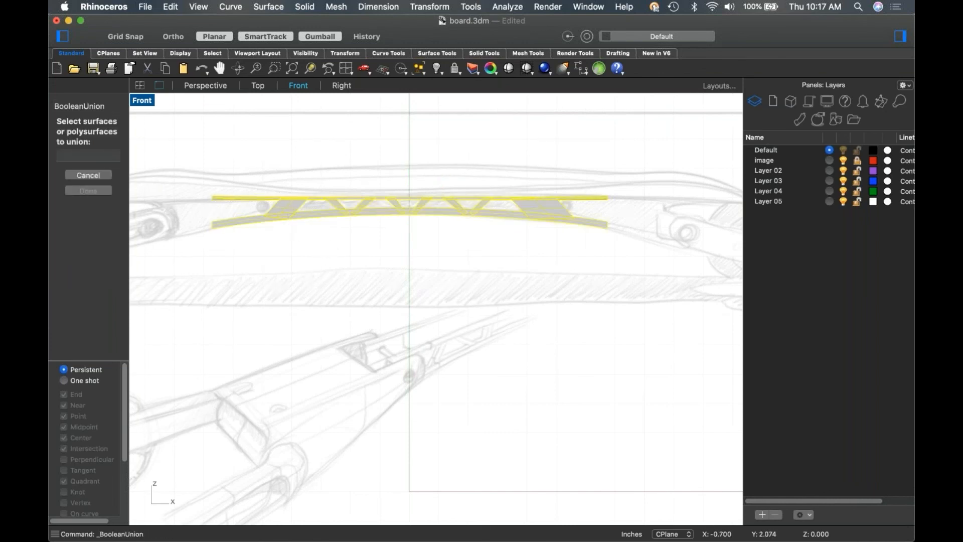
key("Return")
key("super+a")
key("Escape")
Draw a shallow four-point, degree 3 curve lengthwise across the truss in the Top view, extending past both of its ends.
key("ctrl+F4")
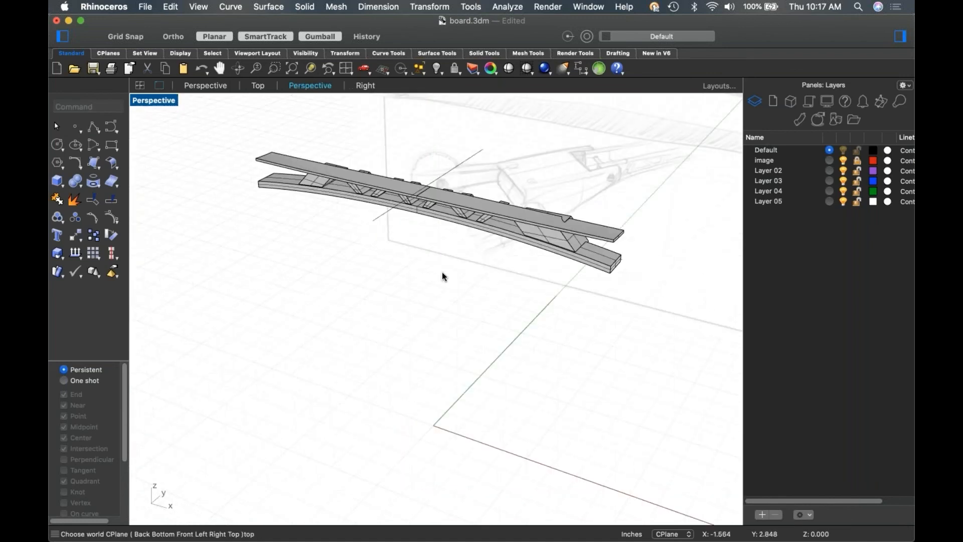
right_click_drag(396, 270, 428, 282)
scroll(516, 251, "up", 7)
right_click_drag(522, 277, 450, 297)
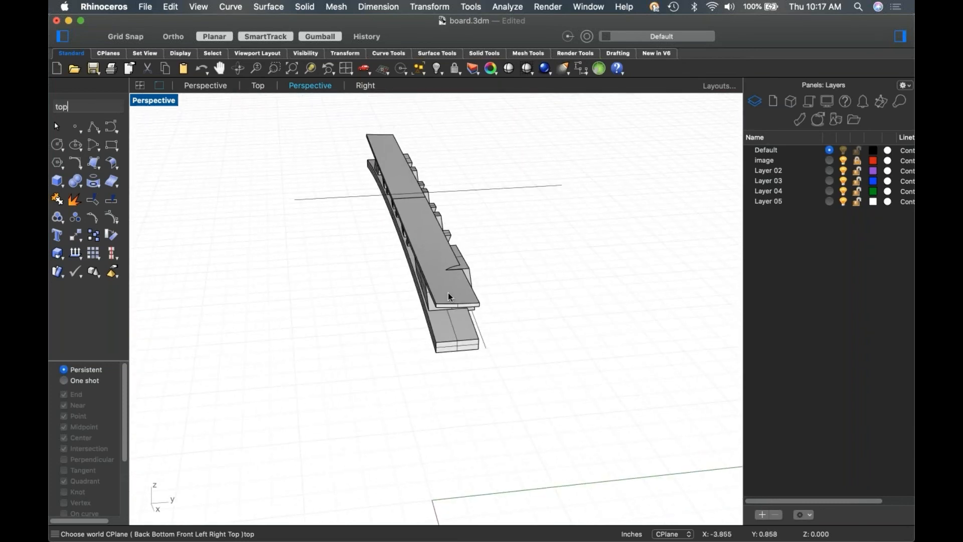
type("top")
key("Return")
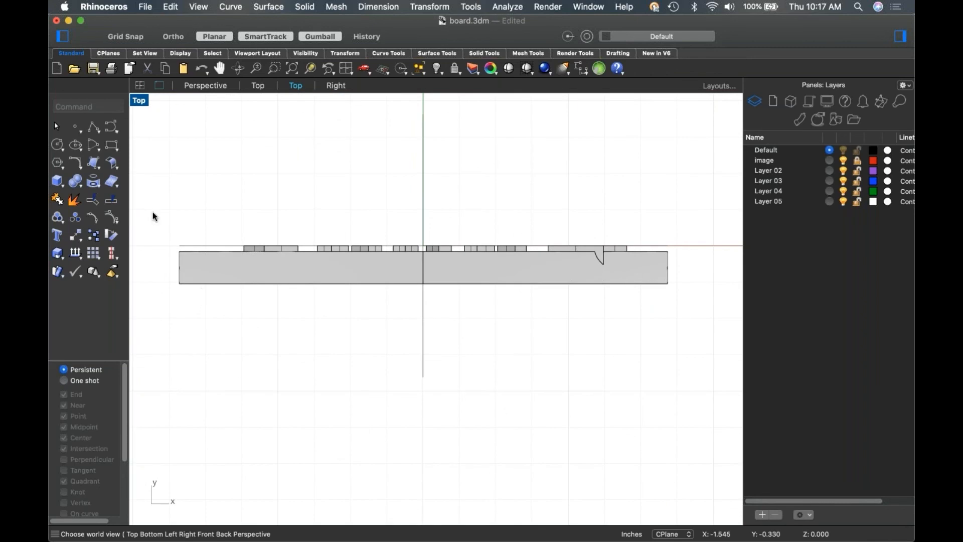
left_click(112, 129)
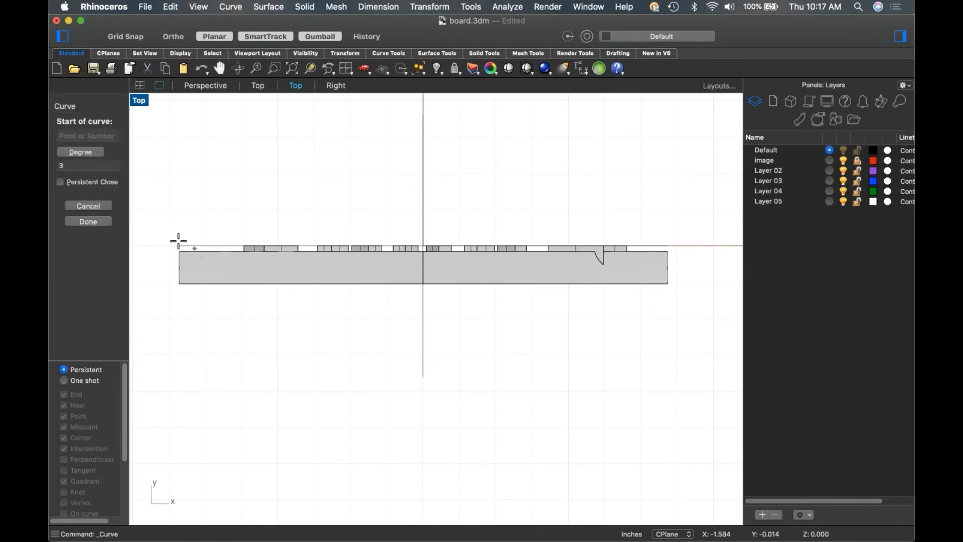
left_click(161, 250)
left_click(255, 269)
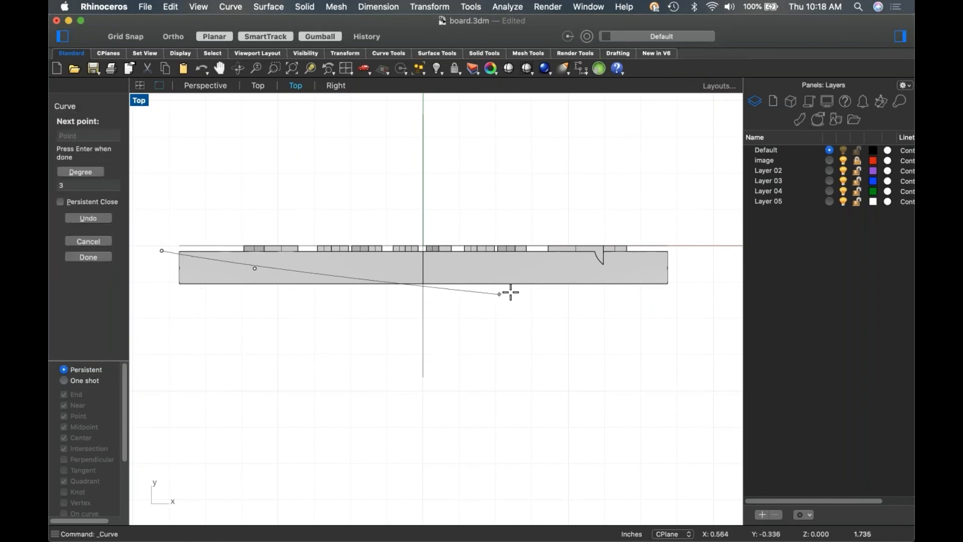
left_click(444, 272)
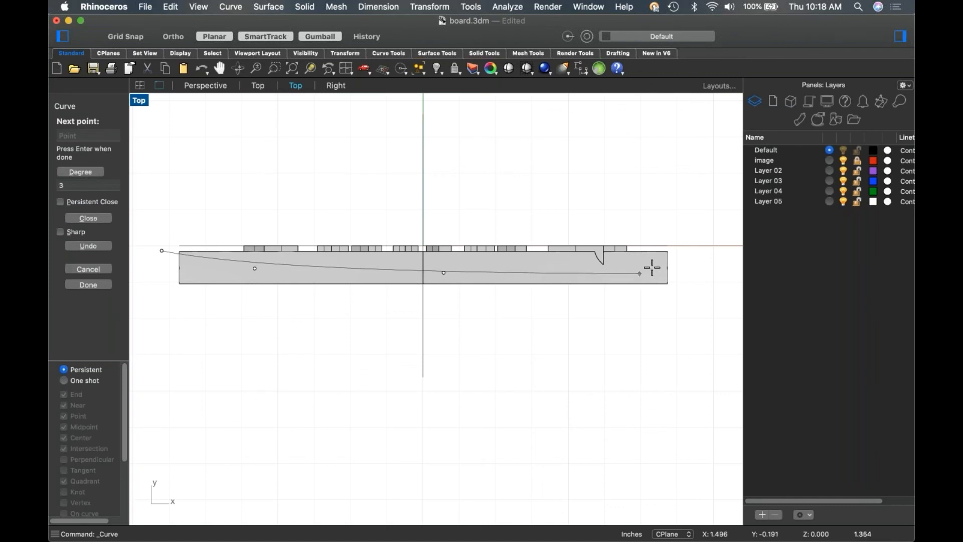
left_click(695, 263)
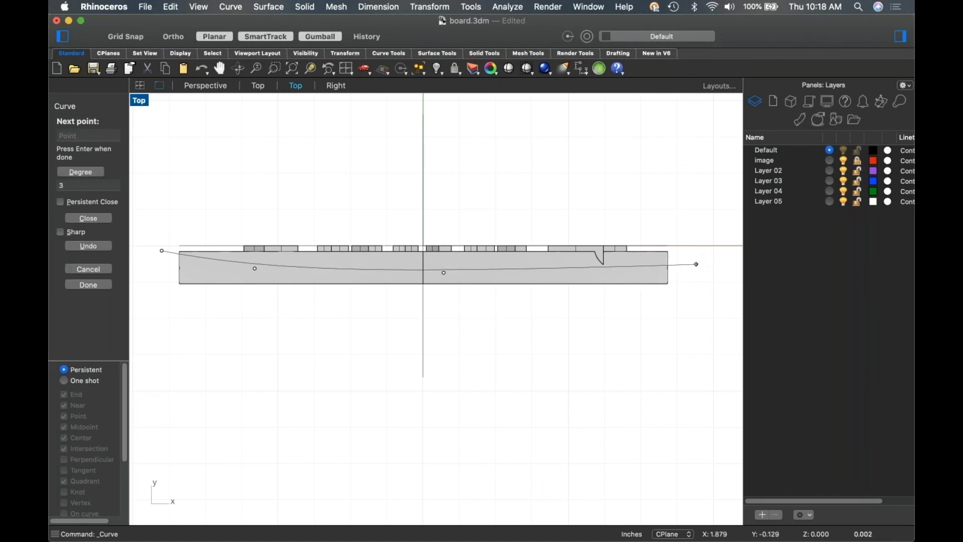
key("Return")
Cut the truss along the new curve with WireCut and remove the side with the protruding struts.
type("WireCut")
key("Return")
left_click(582, 262)
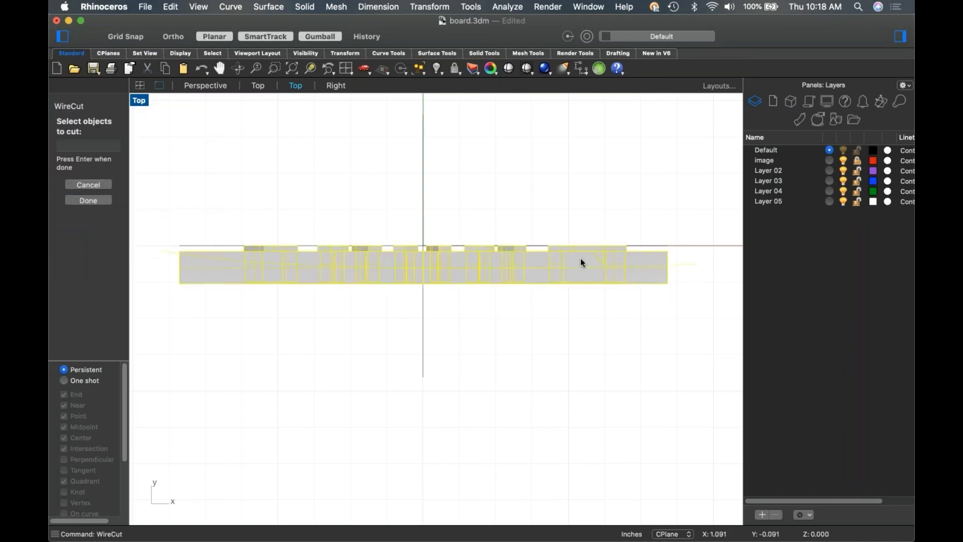
key("Return")
key("Return")
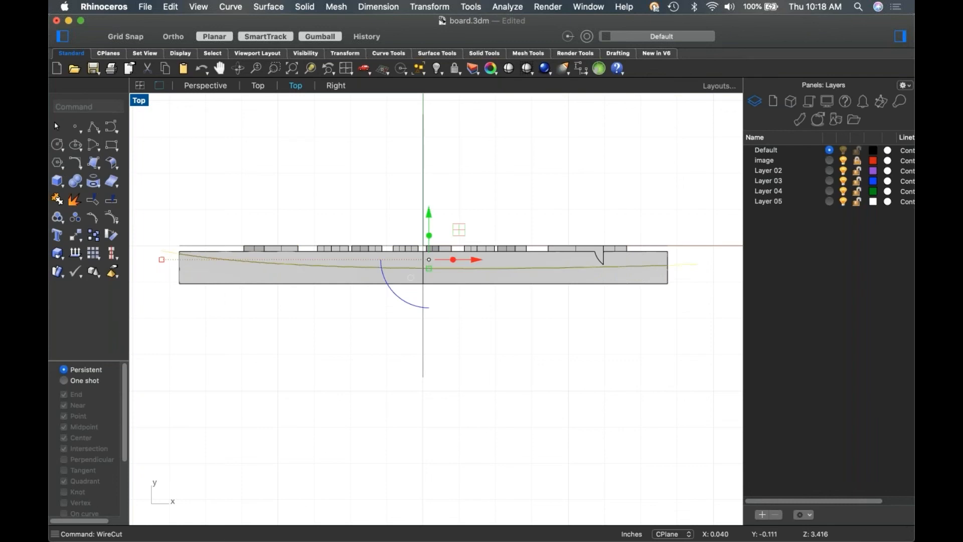
key("Delete")
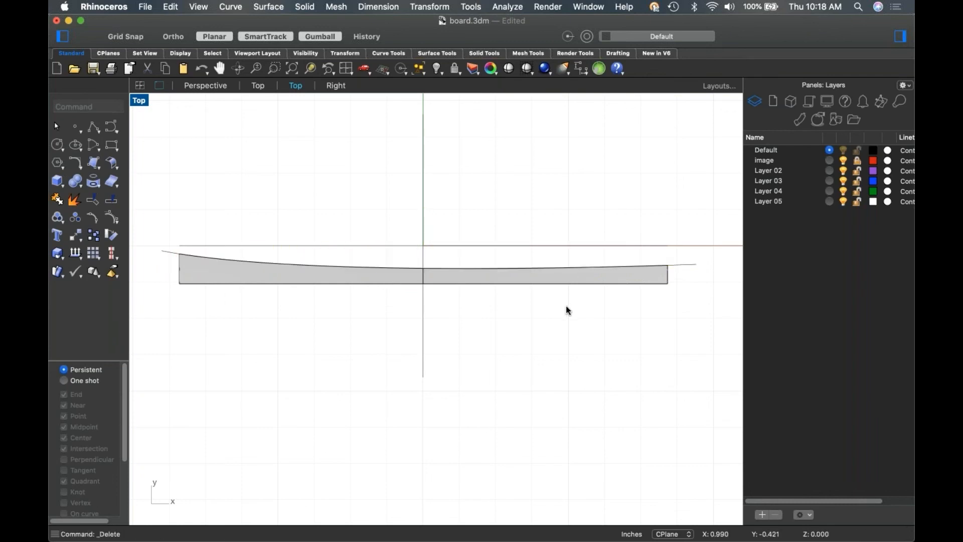
Mirror a copy of the trimmed truss to the opposite side of the board's lengthwise centre line.
key("ctrl+F4")
right_click_drag(530, 318, 509, 284)
scroll(534, 271, "up", 4)
left_click(508, 284)
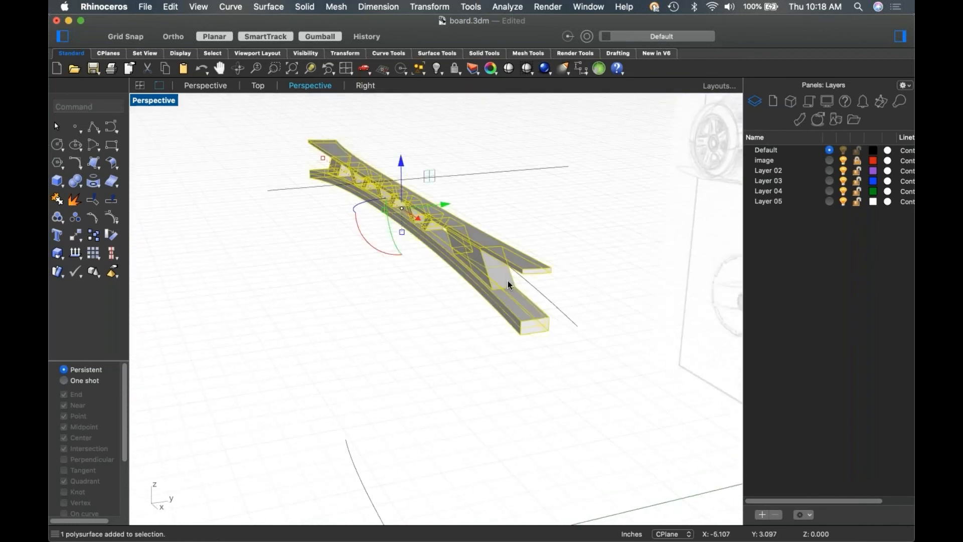
type("n")
key("BackSpace")
type("mand: Mirror")
key("Return")
left_click(493, 379)
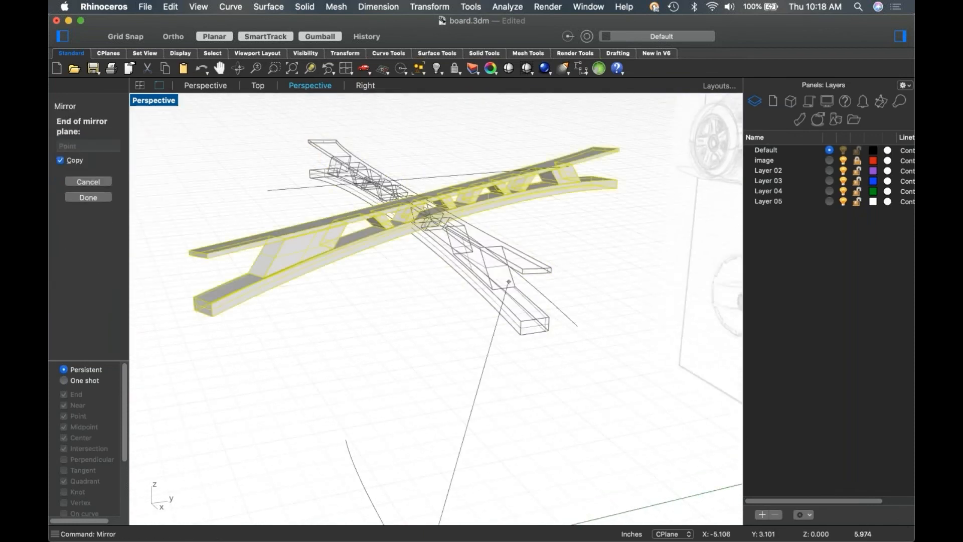
left_click(311, 389, "shift")
left_click(321, 357)
Show all hidden skateboard parts and inspect how the trusses fit beneath the deck.
mouse_move(544, 408)
right_mouse_down()
mouse_move(520, 404)
mouse_move(501, 381)
mouse_move(477, 389)
mouse_move(512, 359)
right_mouse_up()
key("super+alt+h")
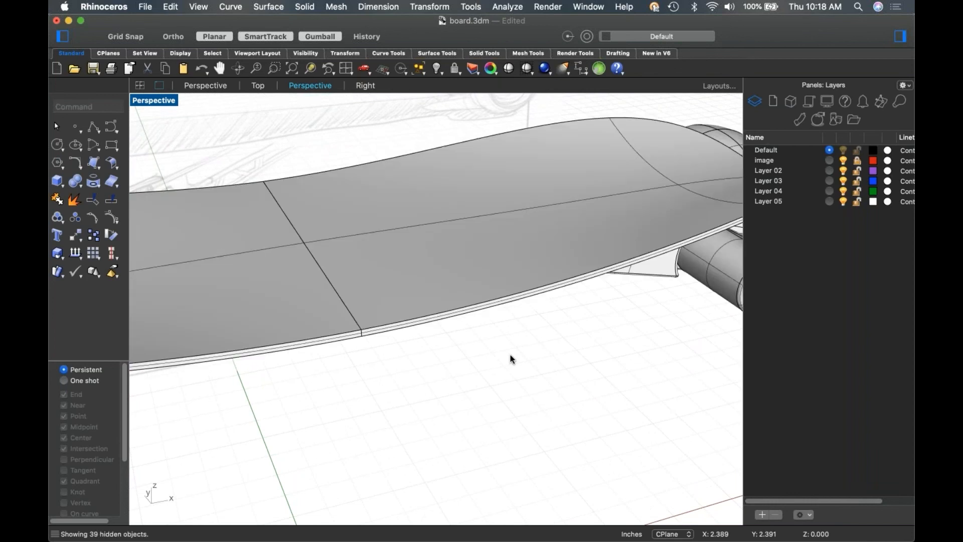
scroll(642, 358, "down", 8)
right_click_drag(642, 358, 596, 329)
scroll(595, 327, "up", 6)
scroll(585, 319, "down", 6)
scroll(595, 330, "up", 6)
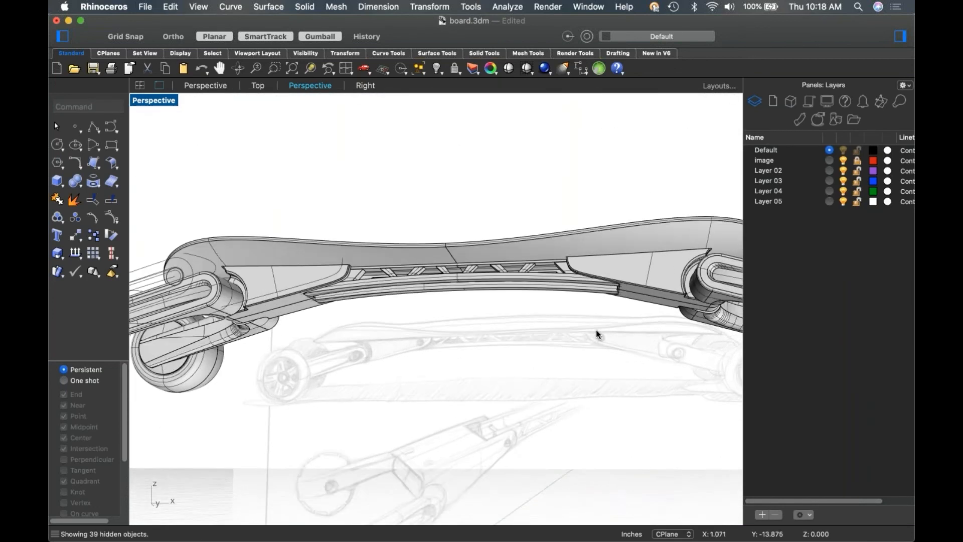
mouse_move(531, 341)
right_mouse_down()
mouse_move(583, 339)
mouse_move(555, 302)
mouse_move(566, 326)
right_mouse_up()
scroll(583, 338, "down", 4)
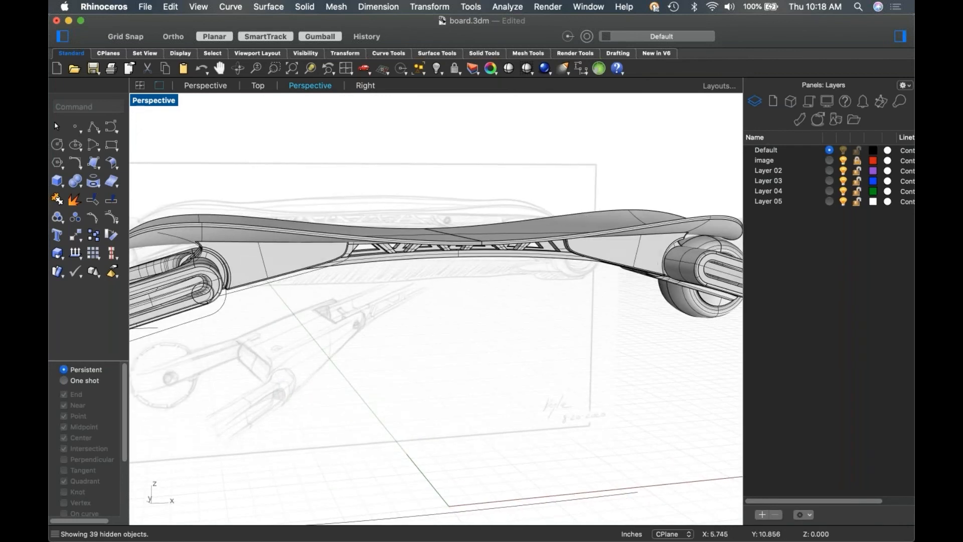
Select all the curves in the model and hide them.
key("ctrl+F2")
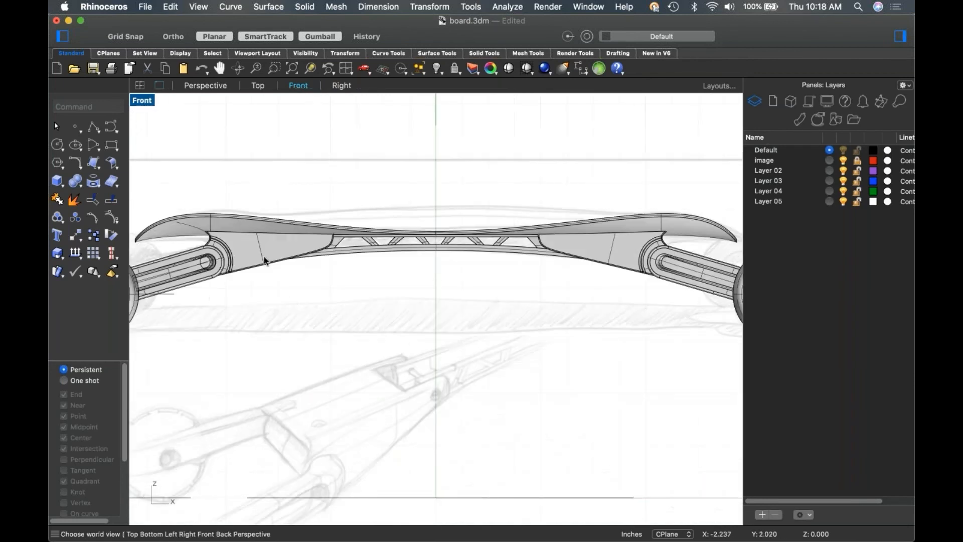
scroll(200, 273, "up", 6)
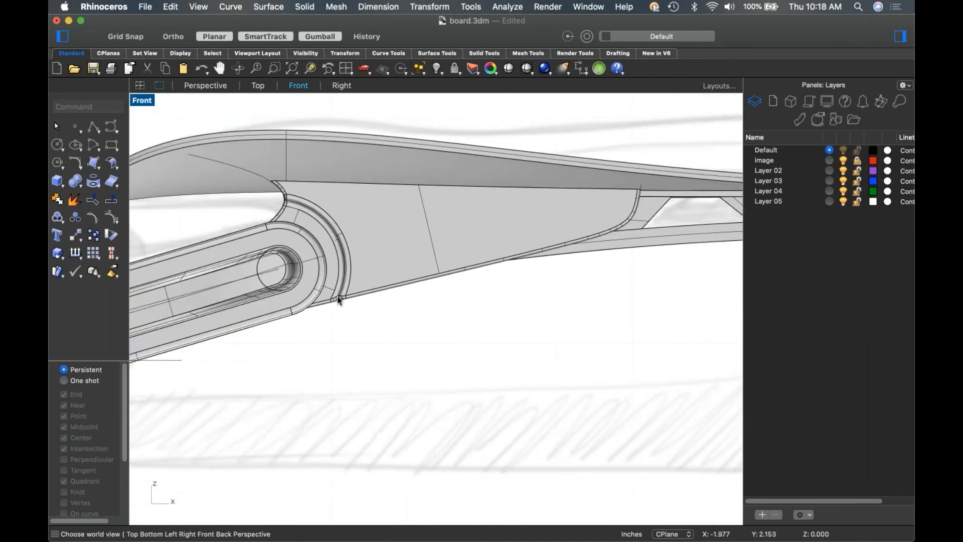
key("Return")
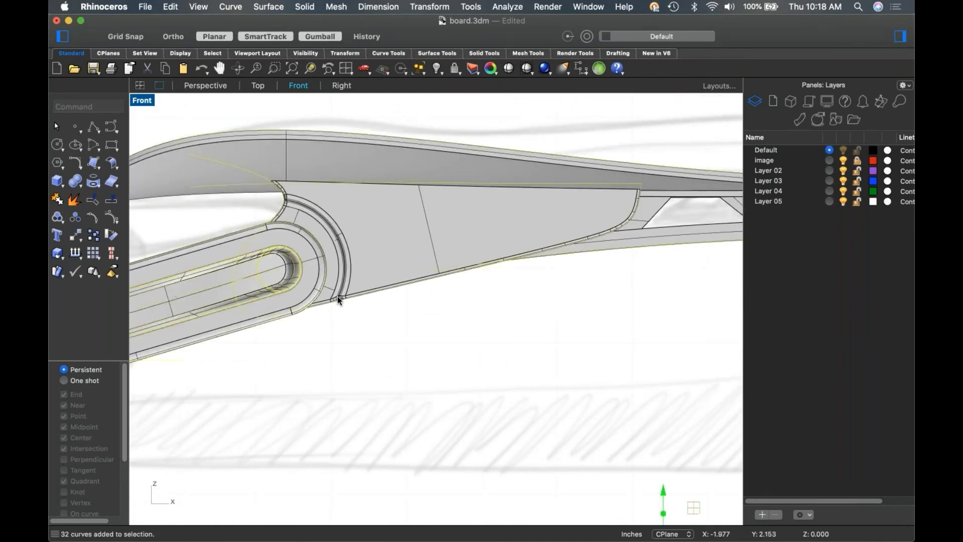
type("Hide")
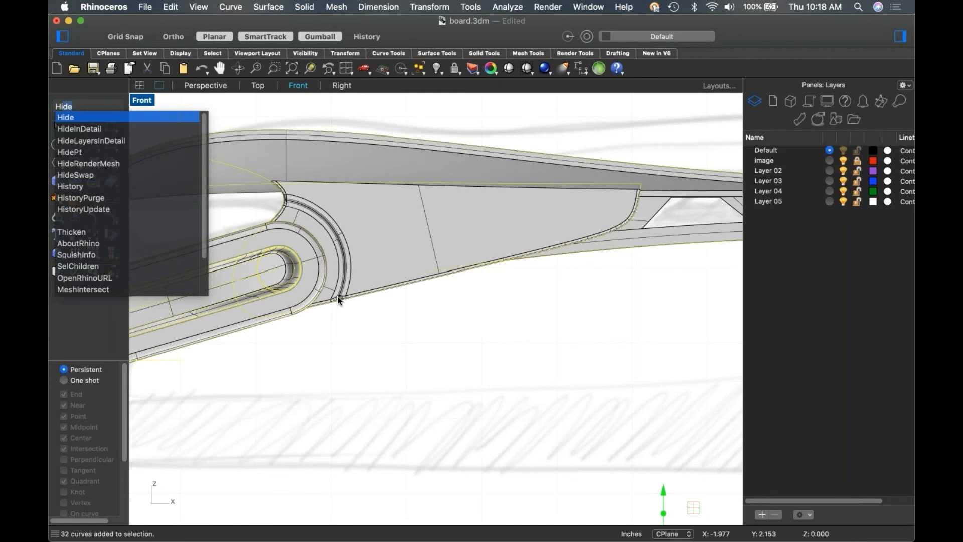
key("Return")
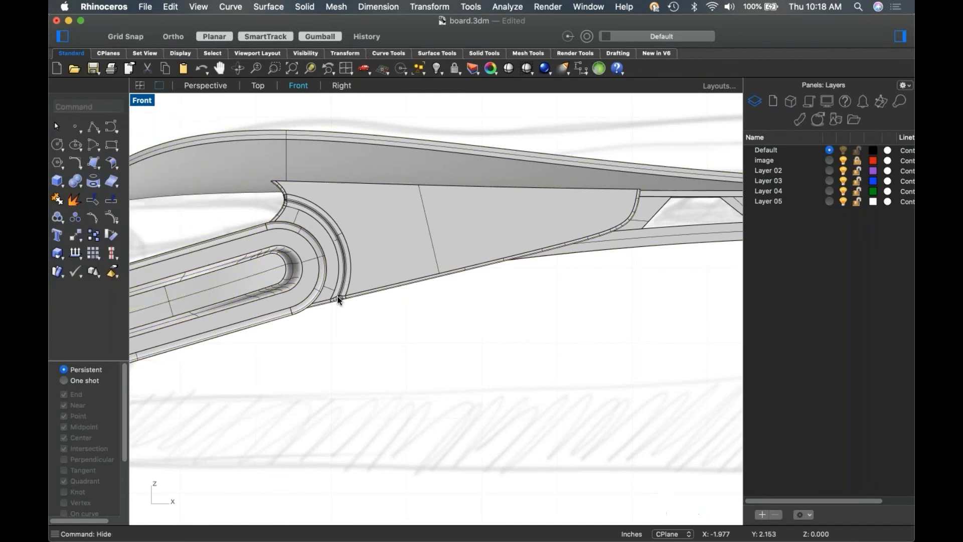
Draw a small circle in the Front view near the inner tip of the left truck bracket.
left_click(58, 145)
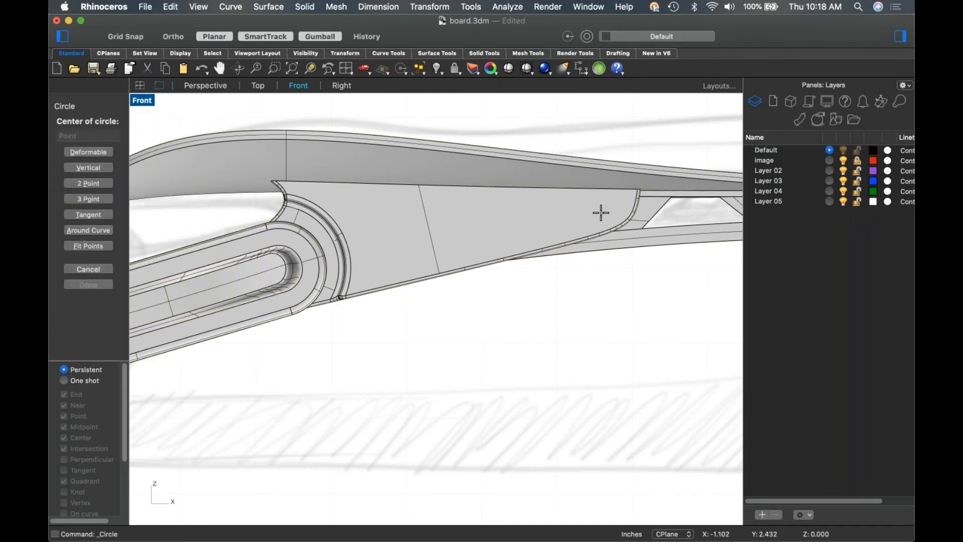
left_click(602, 211)
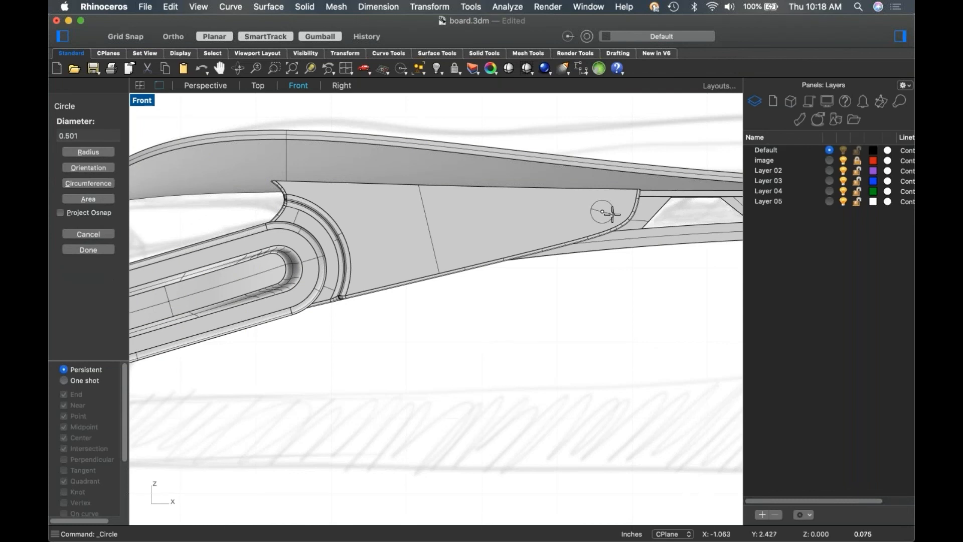
left_click(613, 216)
Extrude the small circle across the full width of the board to form a long thin rod.
left_click_drag(535, 291, 714, 102)
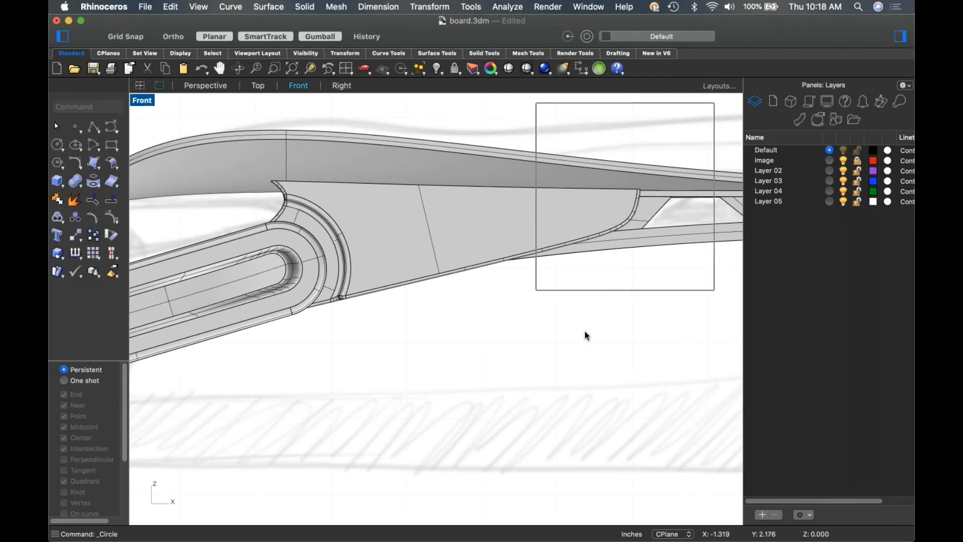
right_click_drag(537, 355, 414, 395)
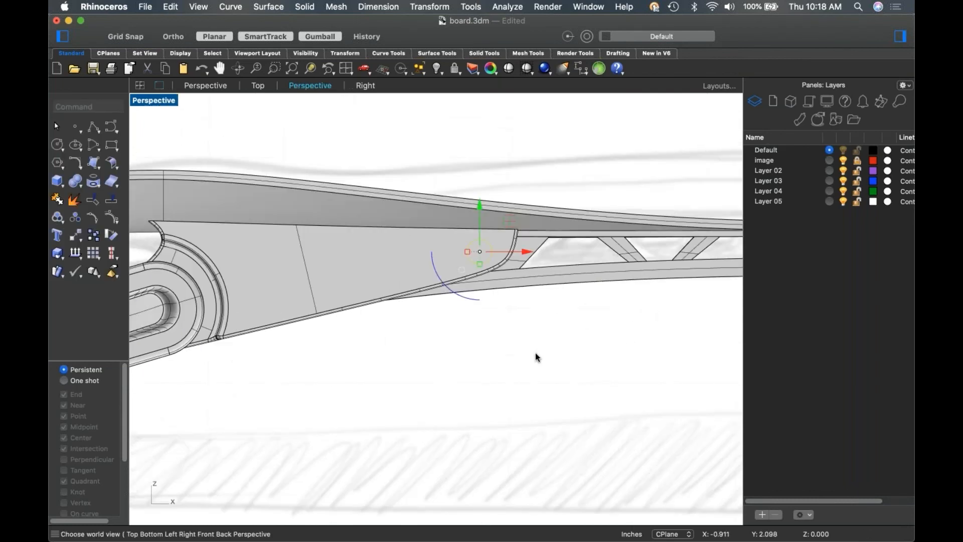
key("Return")
left_click_drag(375, 326, 592, 304)
left_click(294, 359)
key("Escape")
Mirror the rod about the origin to the bracket at the other end of the board.
right_click_drag(390, 334, 498, 342)
left_click(501, 345)
type("mi")
key("Return")
type("0")
key("Return")
key("shift")
left_click(479, 407, "shift")
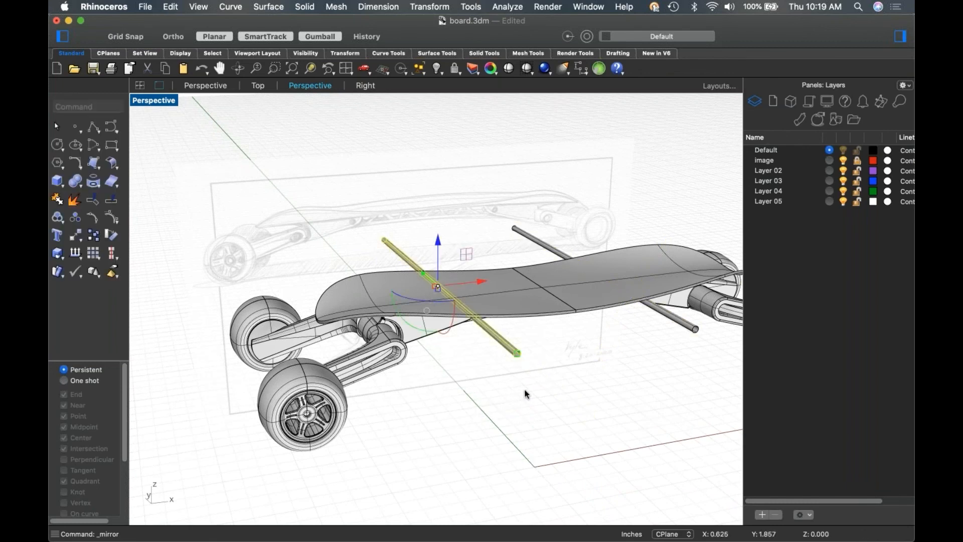
Cap the open ends of both rods to make them solid.
left_click(676, 326, "shift")
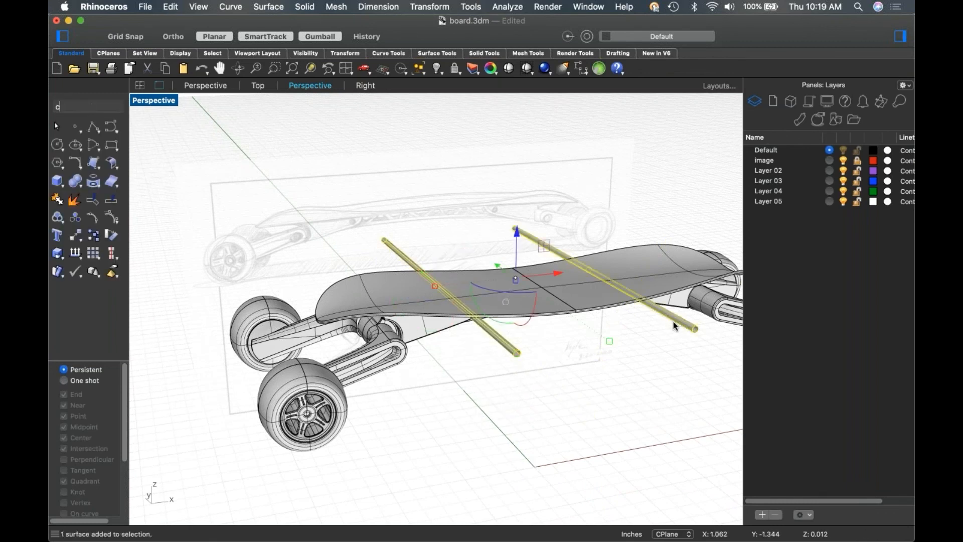
type("Cap")
key("Return")
left_click(551, 406)
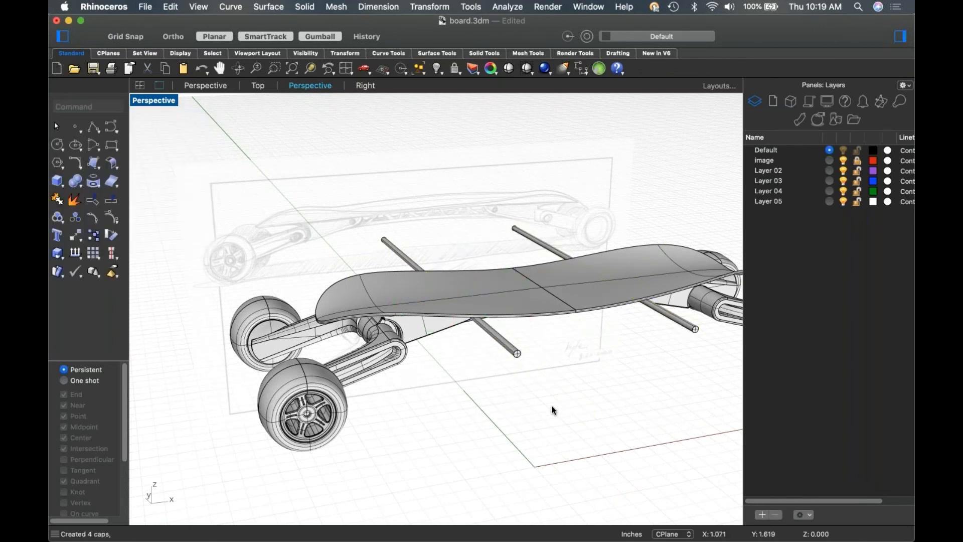
Subtract both cross rods from the under-deck trusses and truck brackets with Boolean Difference to cut the rod holes.
key("ctrl+F2")
right_click_drag(539, 326, 452, 270)
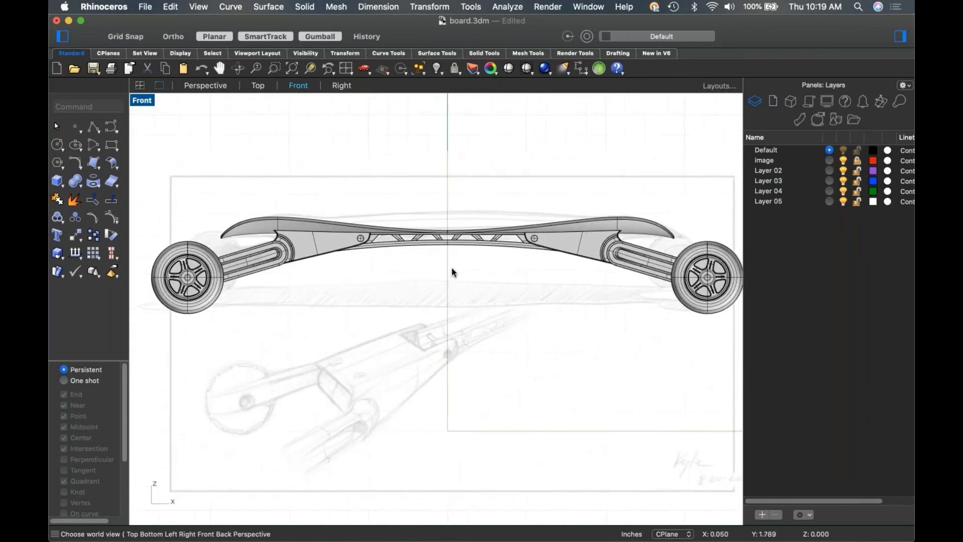
scroll(451, 270, "up", 6)
left_click(79, 186)
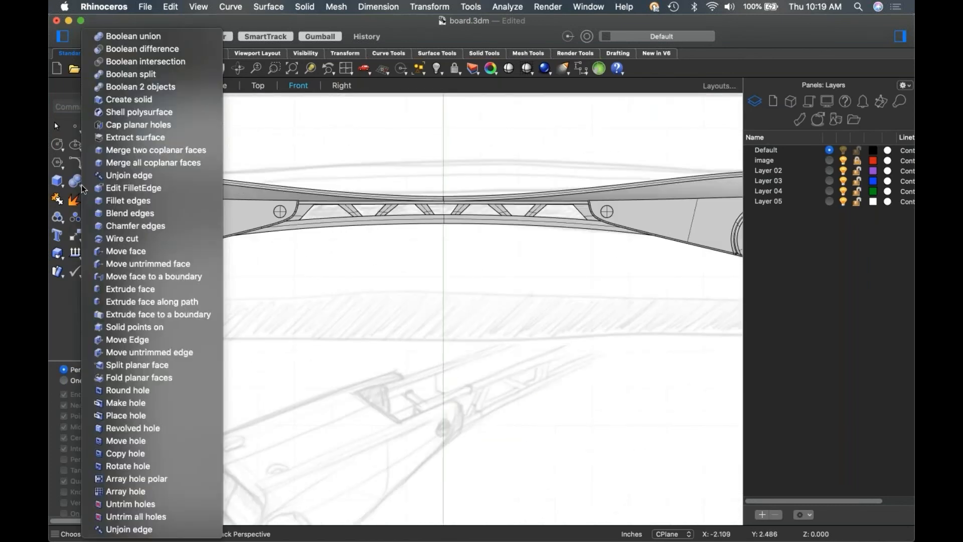
left_click(159, 50)
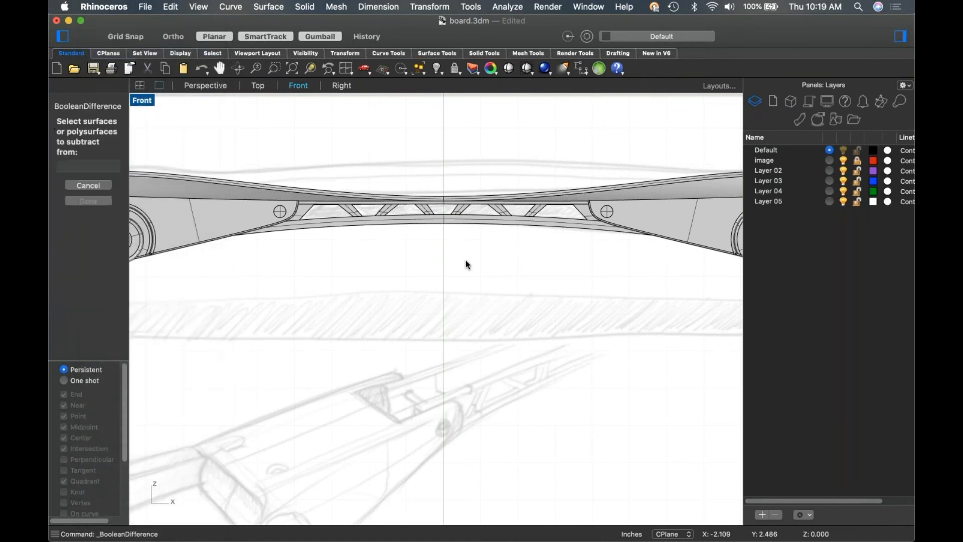
left_click_drag(247, 230, 245, 230)
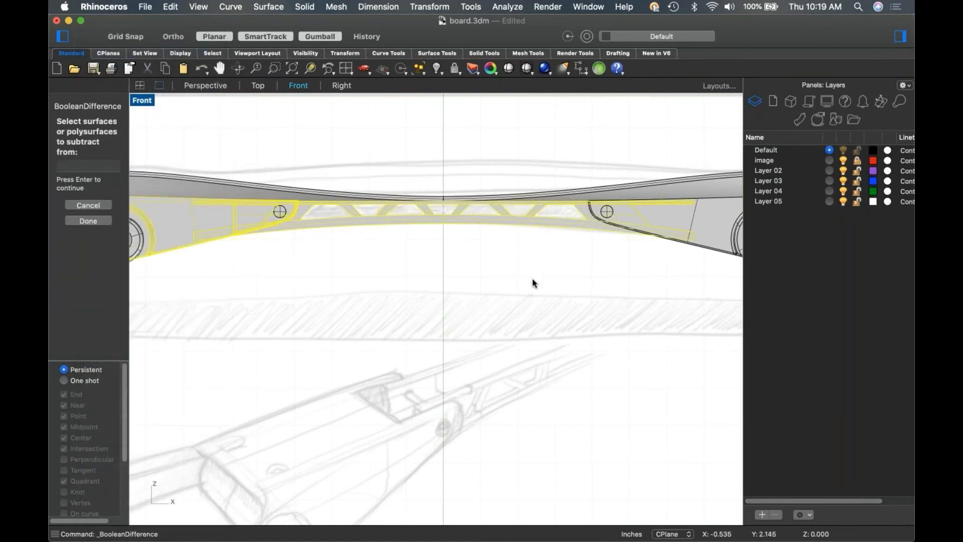
left_click(633, 227)
key("Return")
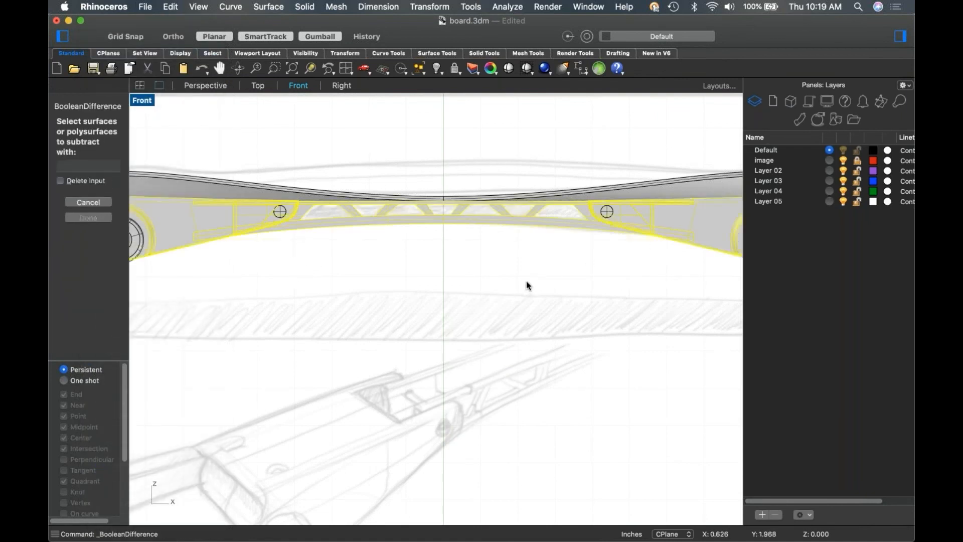
left_click_drag(249, 150, 312, 251)
left_click_drag(582, 146, 627, 277)
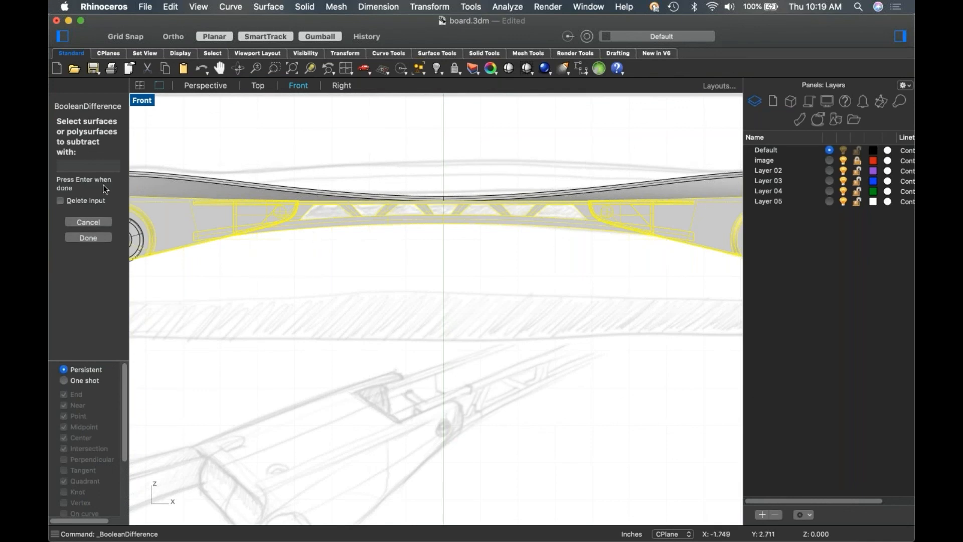
left_click(84, 237)
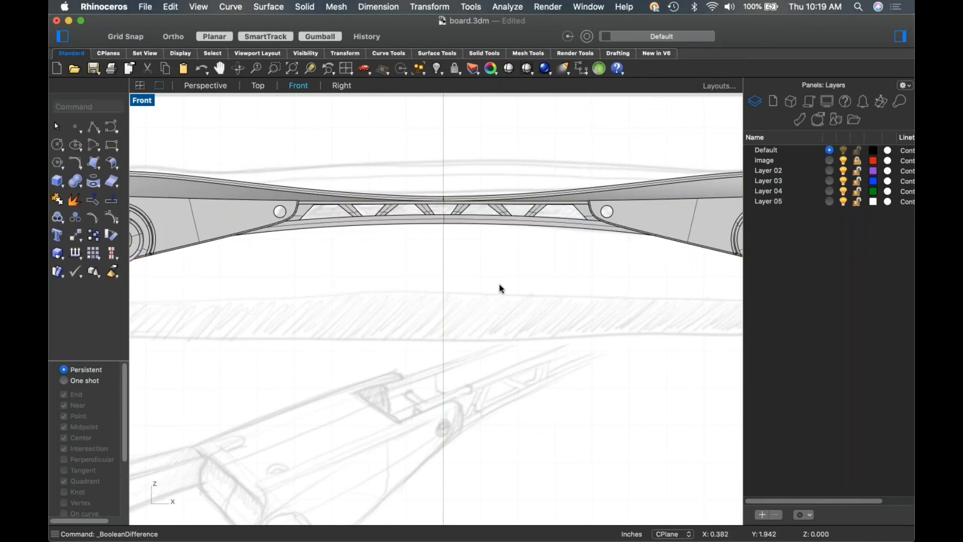
key("ctrl+F4")
right_click_drag(385, 339, 372, 294)
right_click_drag(631, 382, 624, 384)
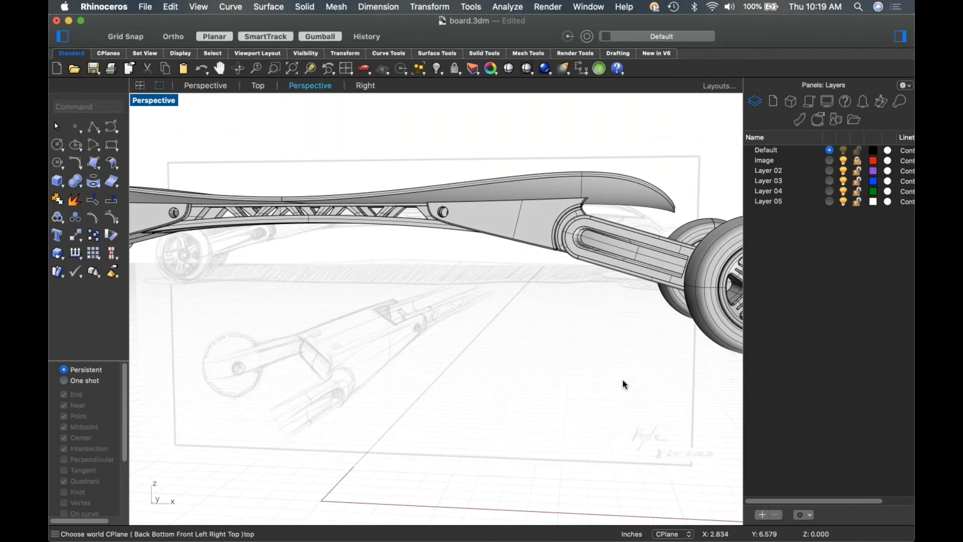
key("ctrl+F2")
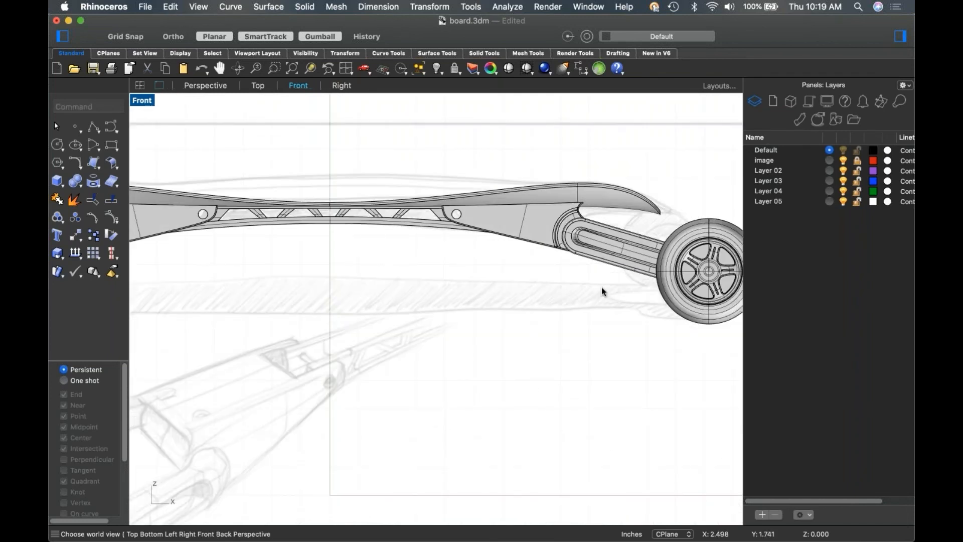
right_click_drag(569, 290, 564, 300)
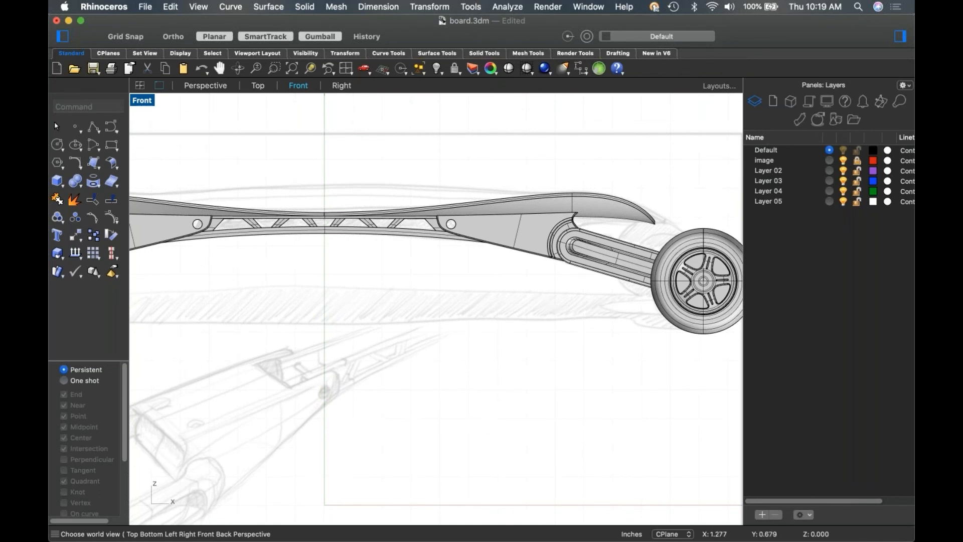
Switch to Chrome, open the McMaster-Carr website from the search results, and browse to Socket Head Screws under Screws & Bolts.
mouse_move(401, 539)
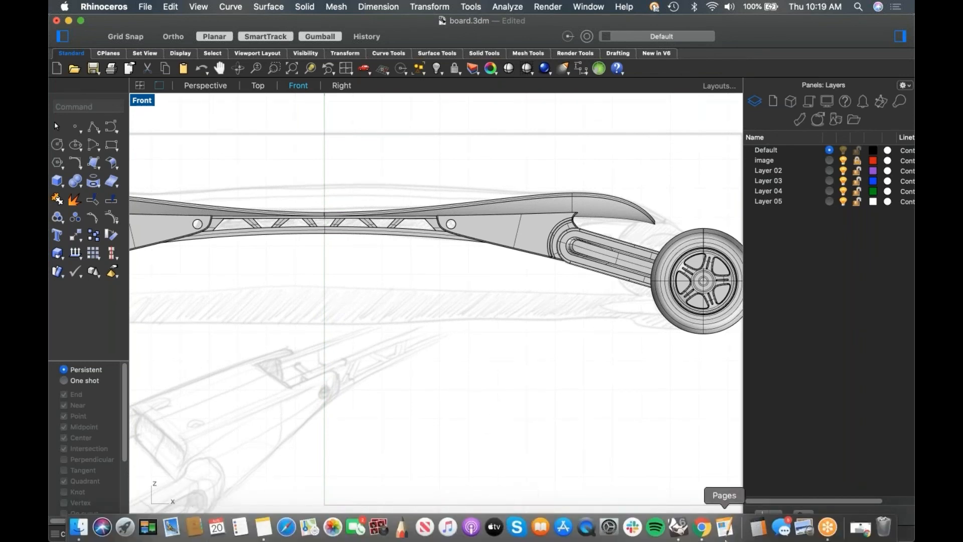
left_click(702, 528)
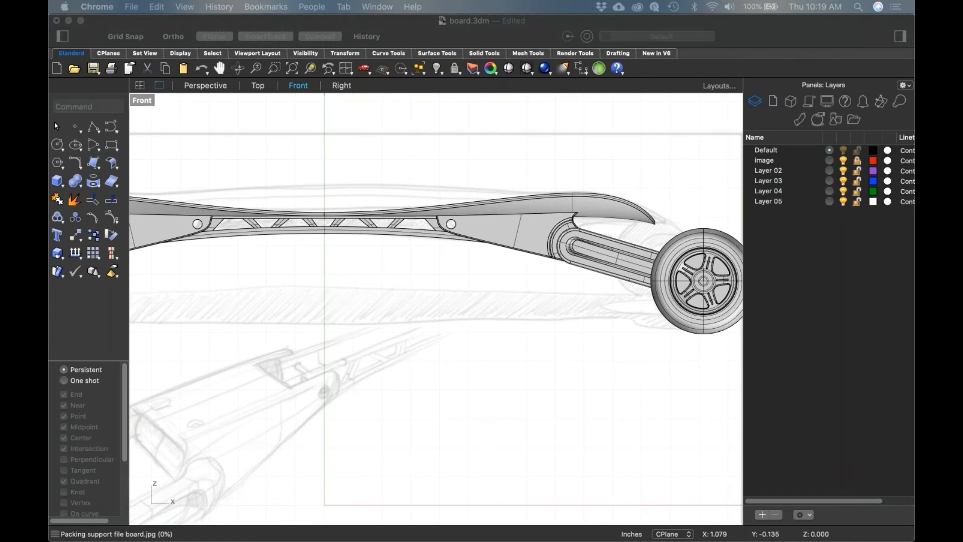
left_click_drag(914, 190, 548, 71)
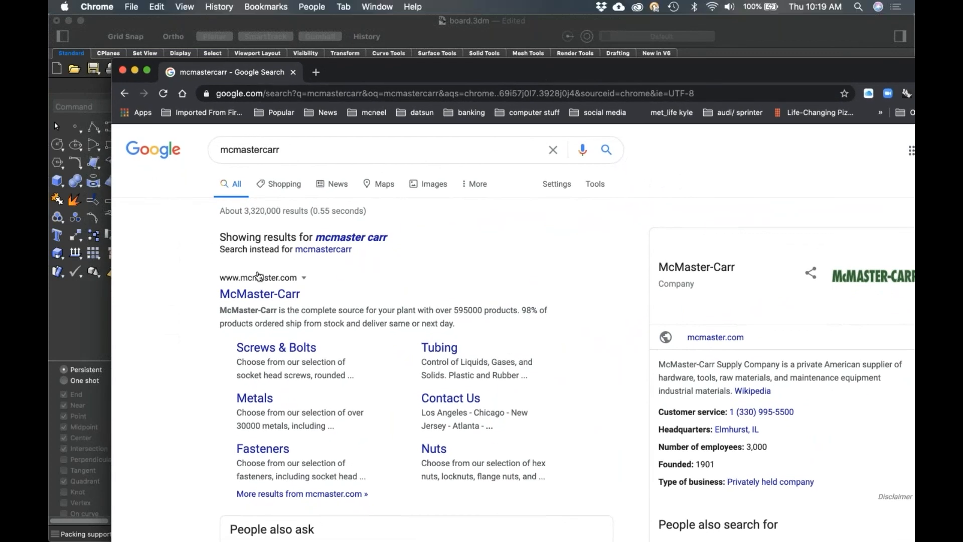
left_click(256, 298)
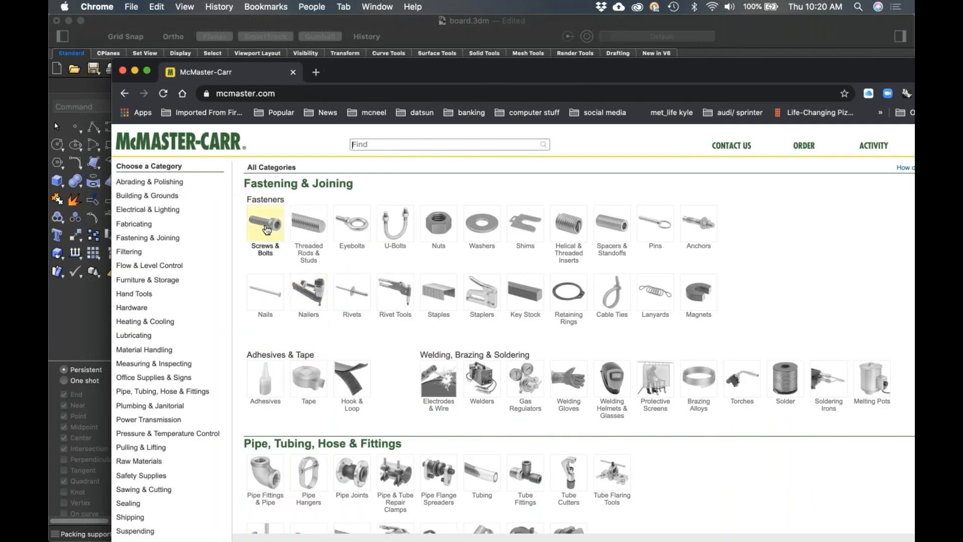
left_click(268, 230)
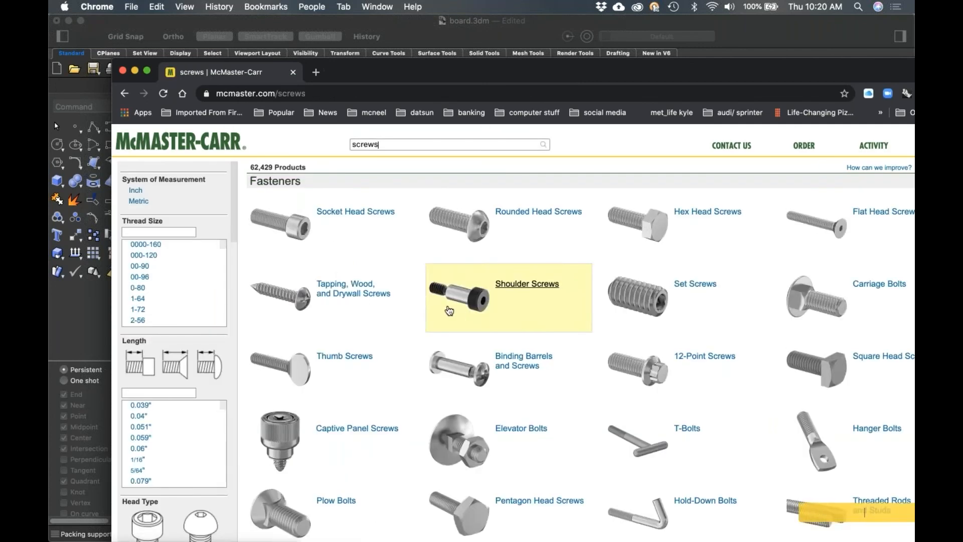
left_click(374, 212)
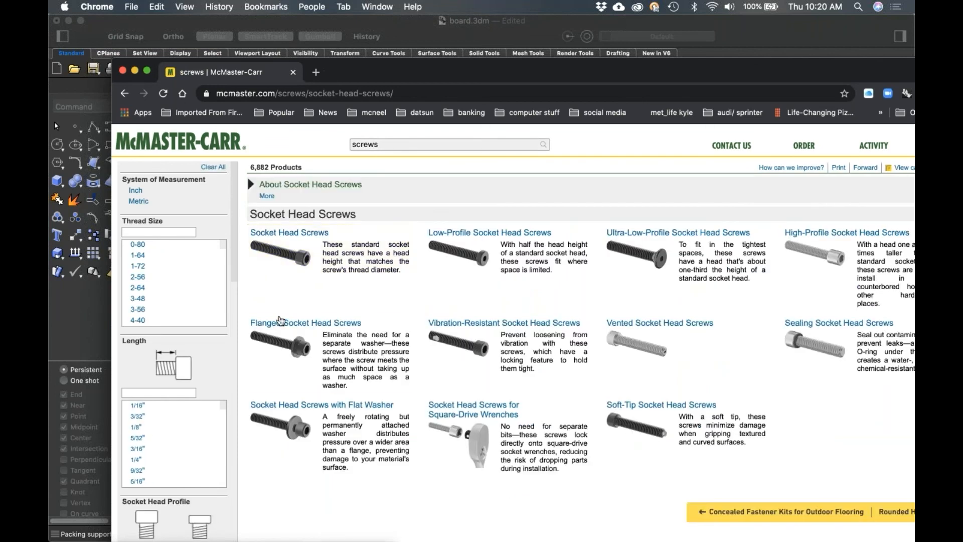
Filter the socket head screws to the Metric system, thread size M10 and length 190 mm.
scroll(187, 410, "down", 3)
scroll(186, 411, "up", 3)
scroll(197, 355, "down", 3)
scroll(197, 348, "up", 3)
left_click(138, 201)
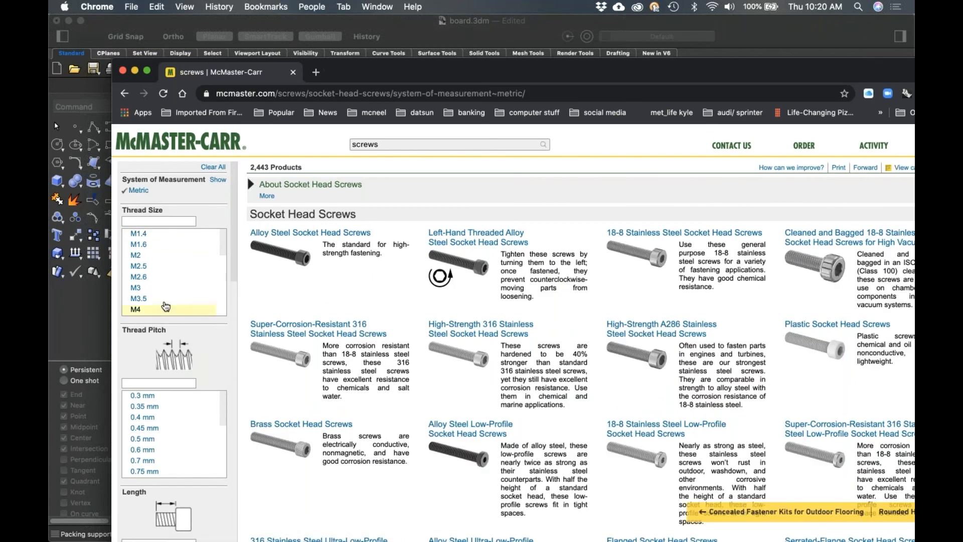
scroll(165, 306, "down", 1)
scroll(165, 306, "down", 5)
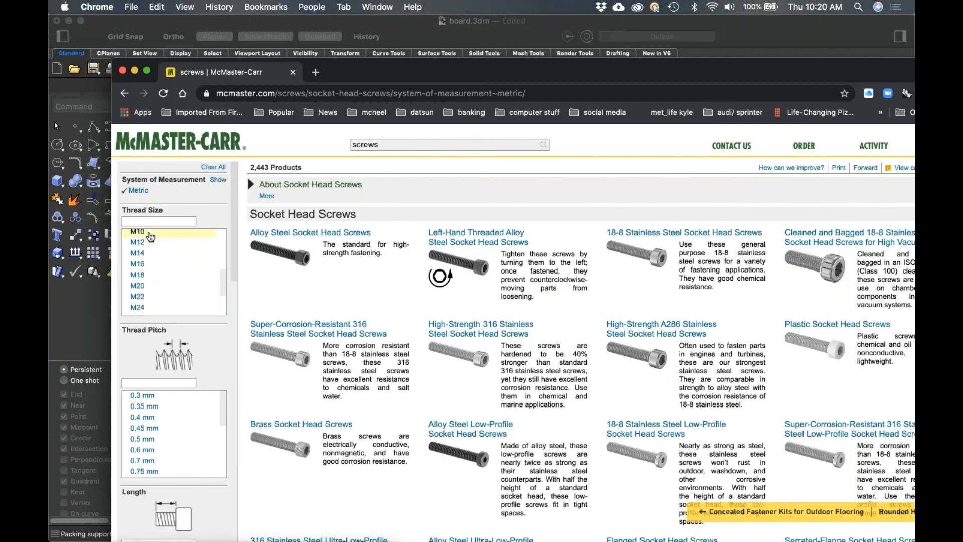
left_click(139, 233)
scroll(156, 451, "down", 10)
left_click(150, 423)
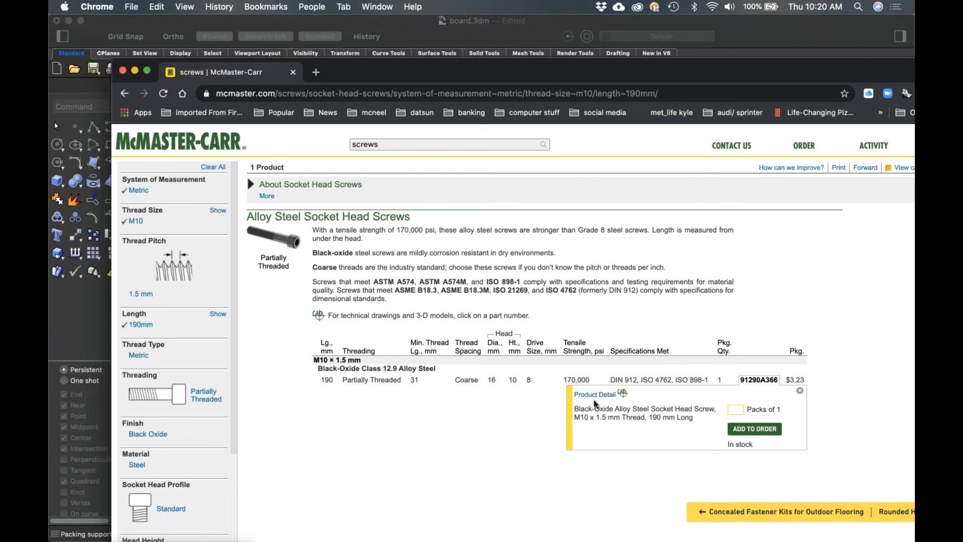
Open the product detail of screw 91290A366 and save its CAD model in 3-D STEP format.
left_click(599, 395)
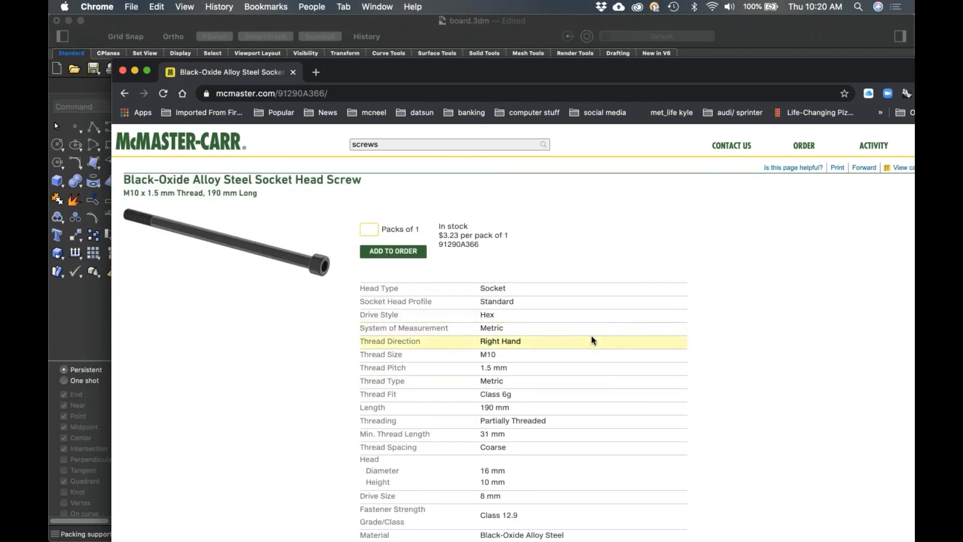
scroll(589, 337, "down", 10)
scroll(589, 350, "down", 5)
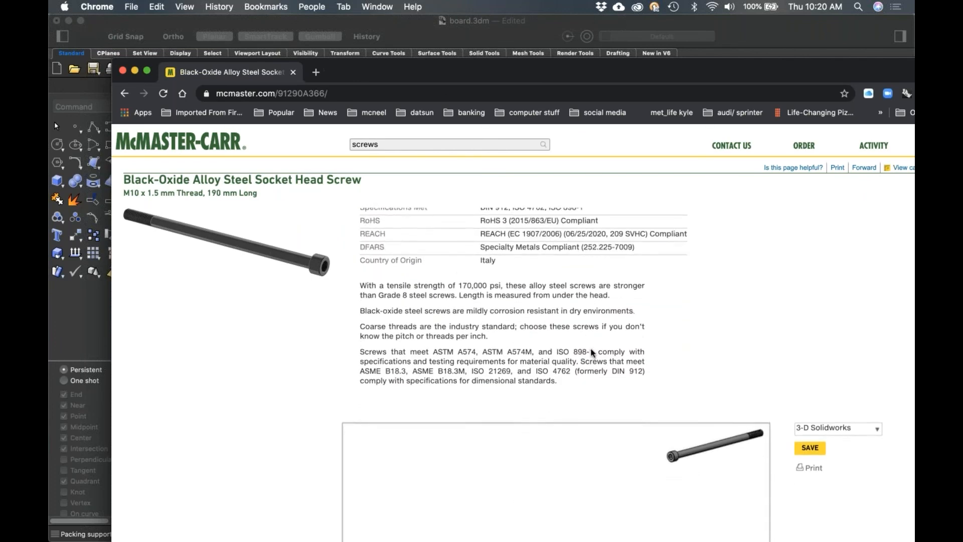
scroll(783, 380, "up", 2)
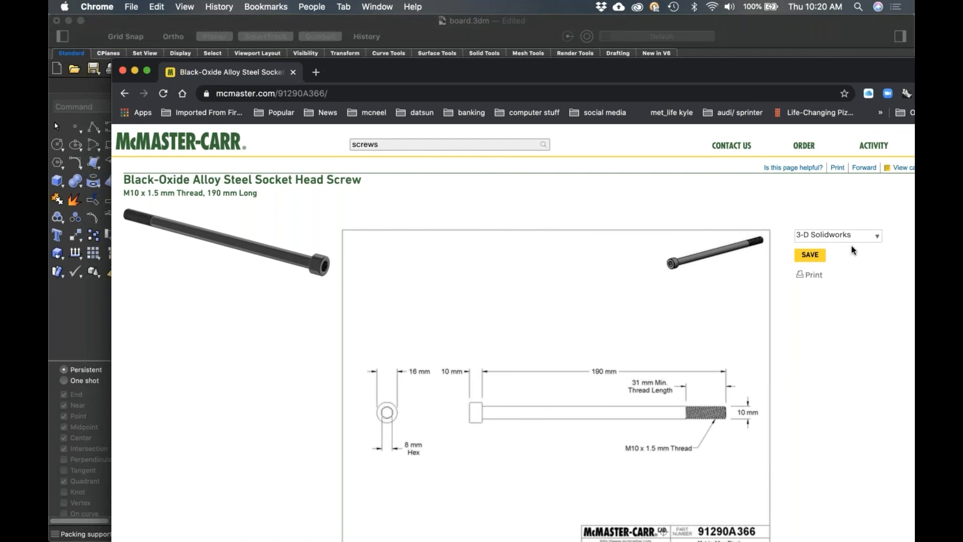
left_click(859, 241)
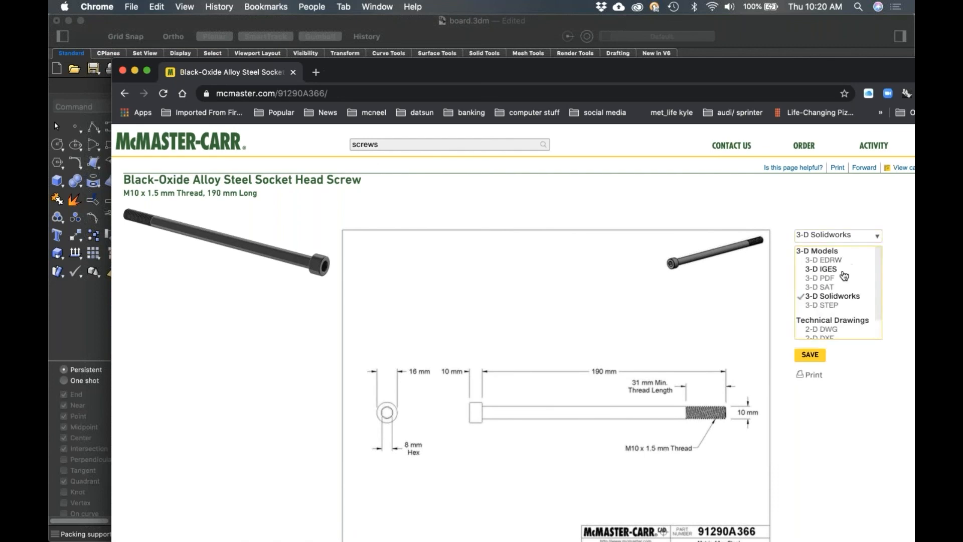
left_click(832, 305)
left_click(809, 259)
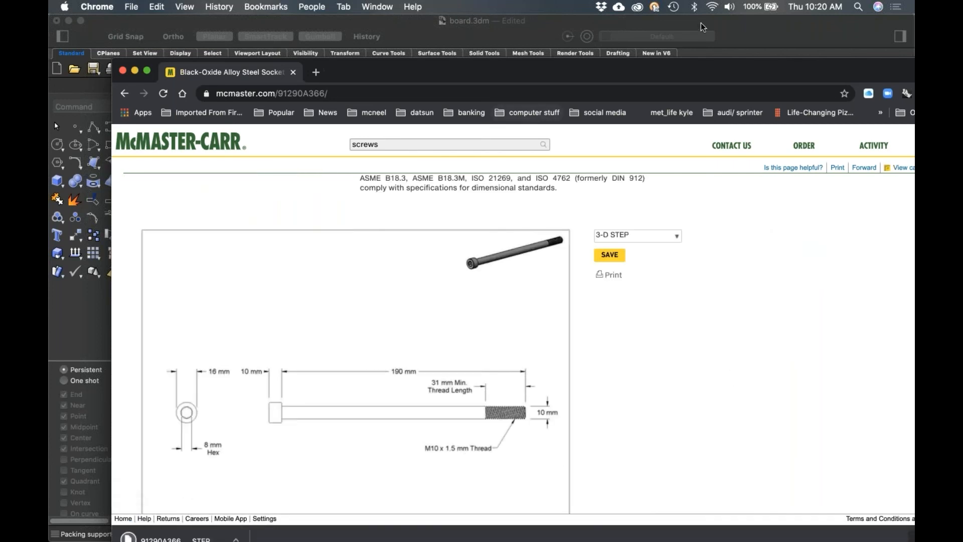
Switch back to Rhino and try importing the 91290A366 screw STEP file from Downloads with surfaces joined and without scaling to model units.
left_click(746, 41)
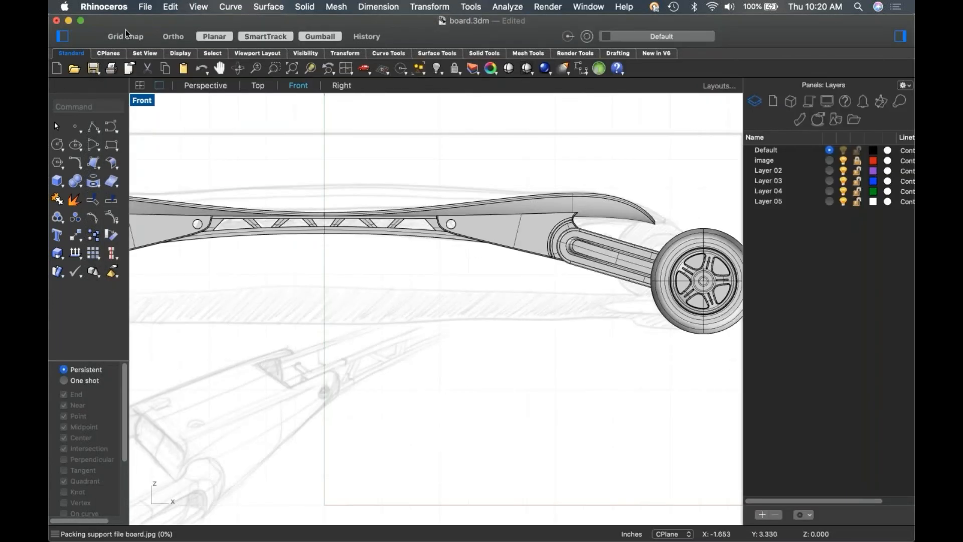
left_click(146, 7)
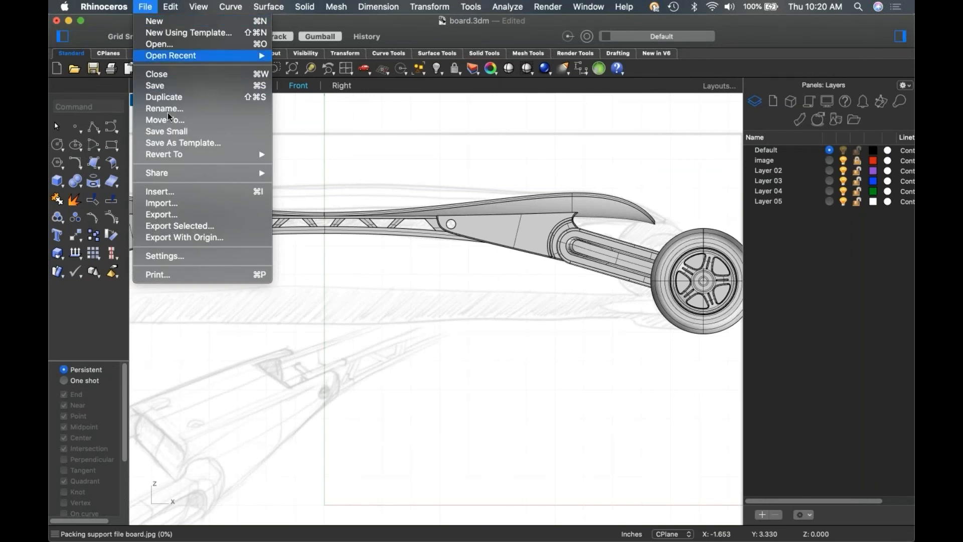
left_click(262, 202)
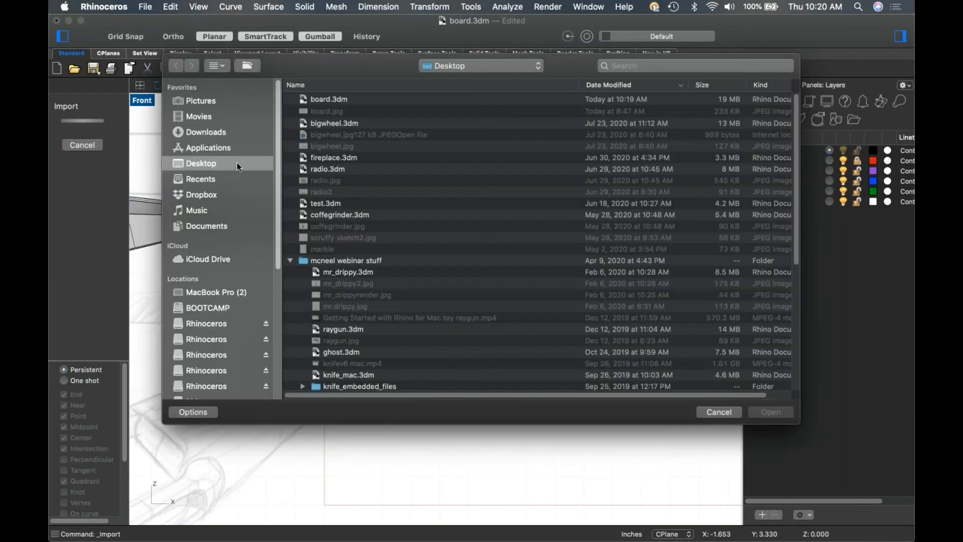
left_click(203, 133)
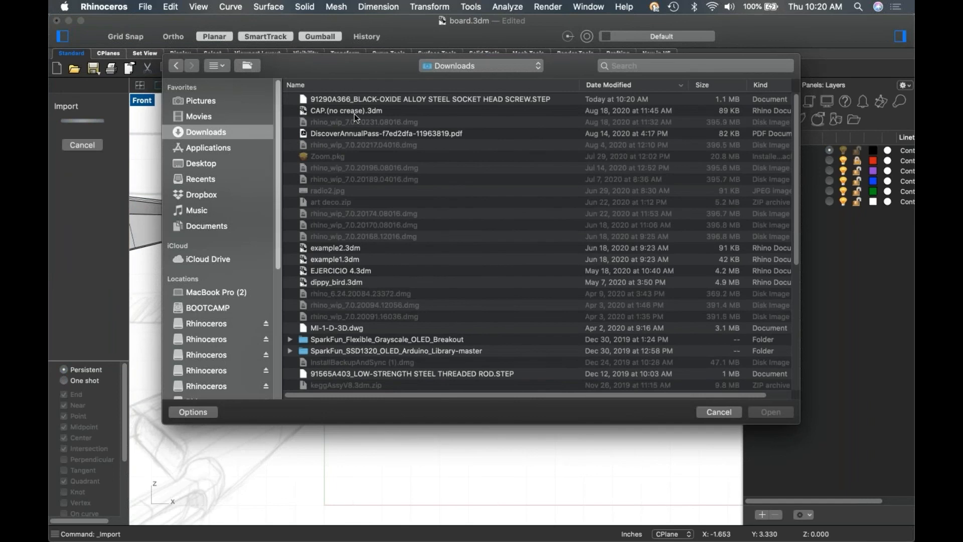
left_click(419, 103)
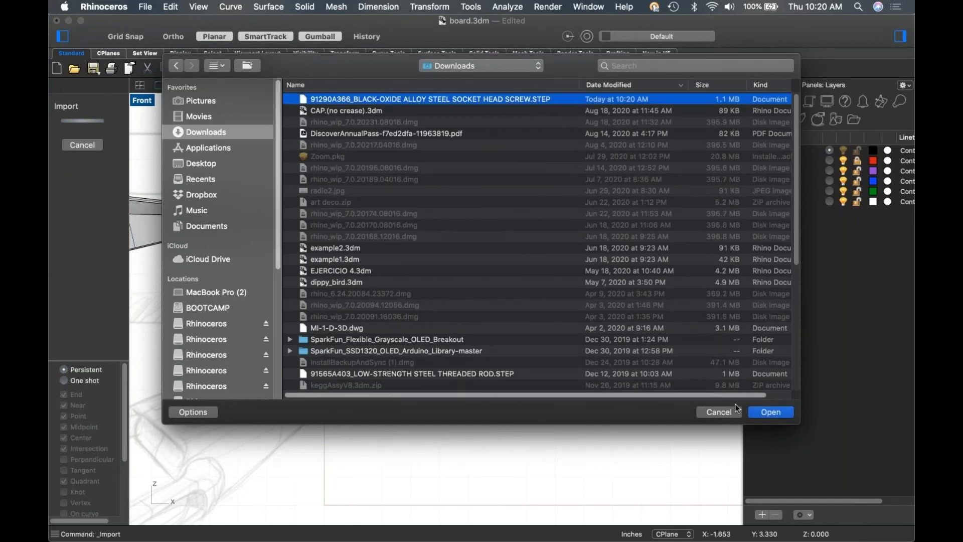
left_click(767, 411)
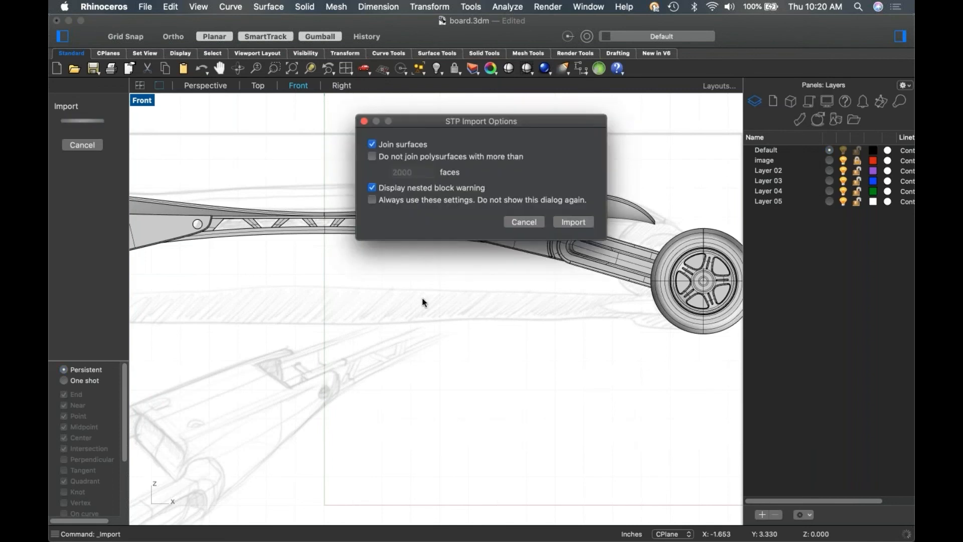
left_click(571, 223)
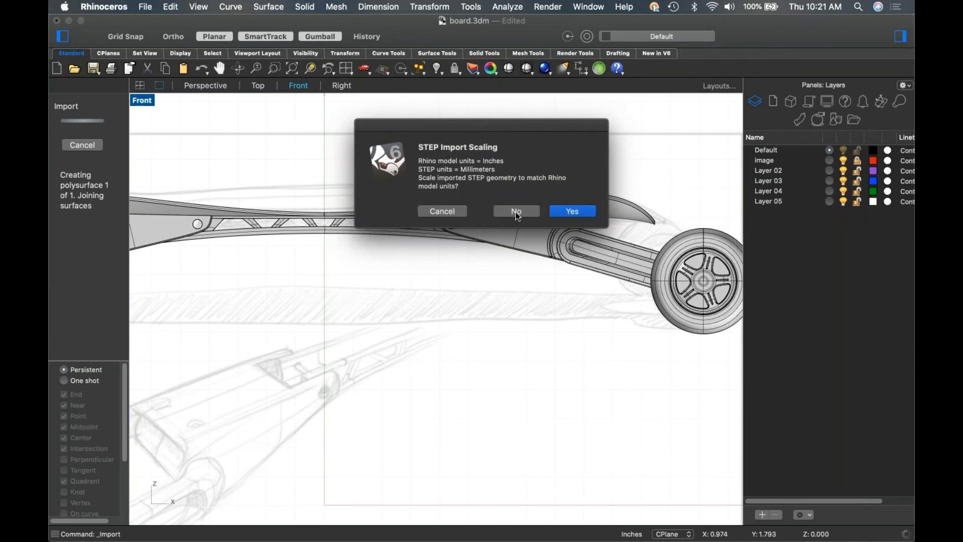
left_click(517, 211)
Delete the imported unscaled screw from the model.
scroll(441, 301, "down", 8)
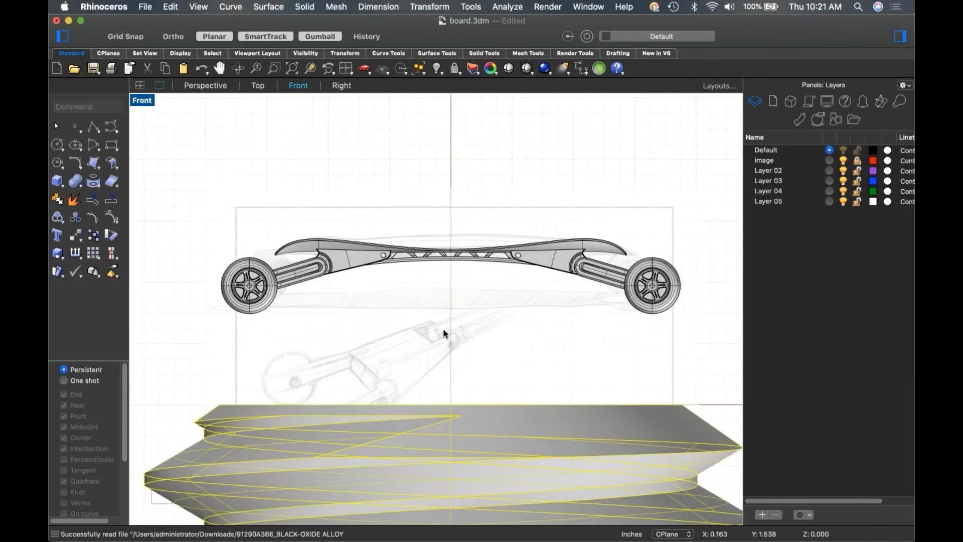
scroll(423, 299, "down", 2)
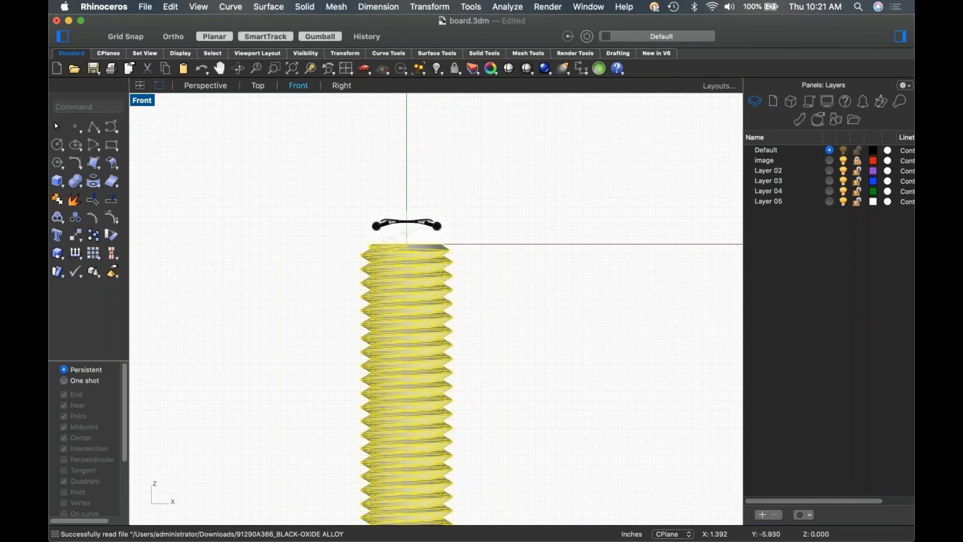
key("Delete")
Import the 91290A366 screw STEP file from Downloads with surfaces joined, scaling the geometry to match the model units.
right_click(406, 301)
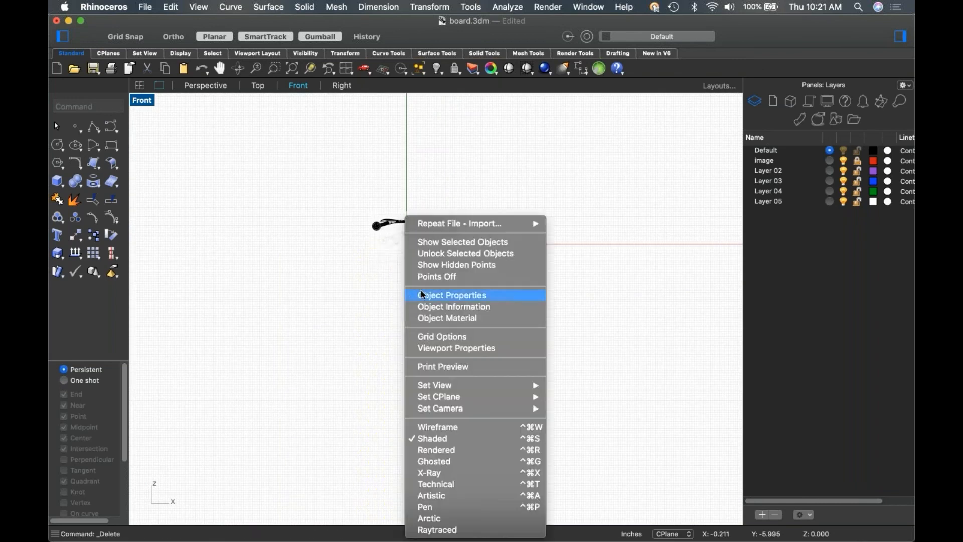
left_click(454, 224)
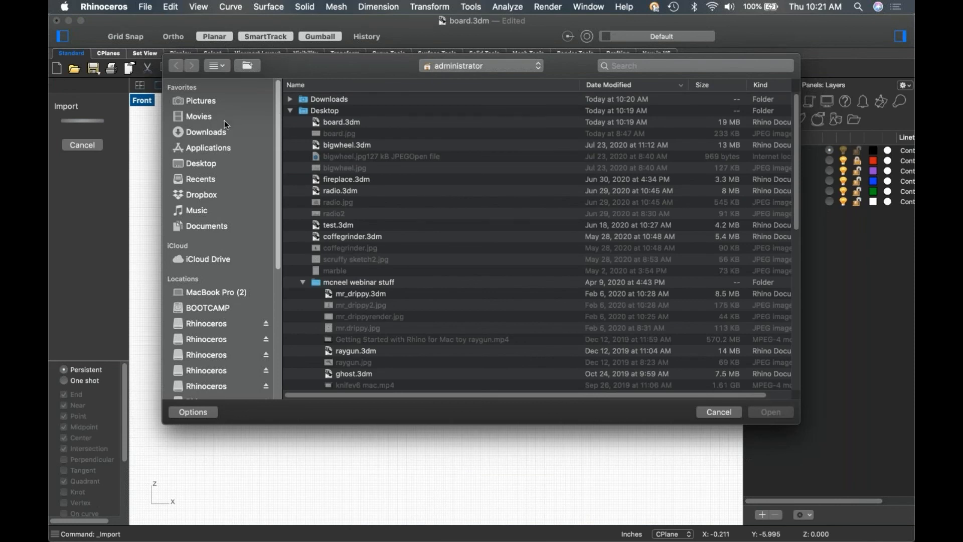
left_click(209, 134)
left_click(438, 111)
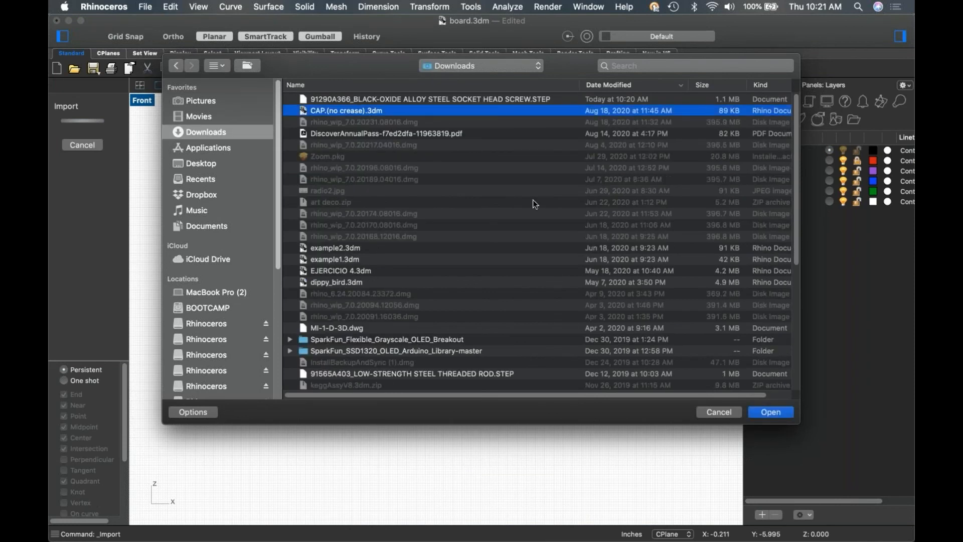
left_click(507, 98)
left_click(769, 412)
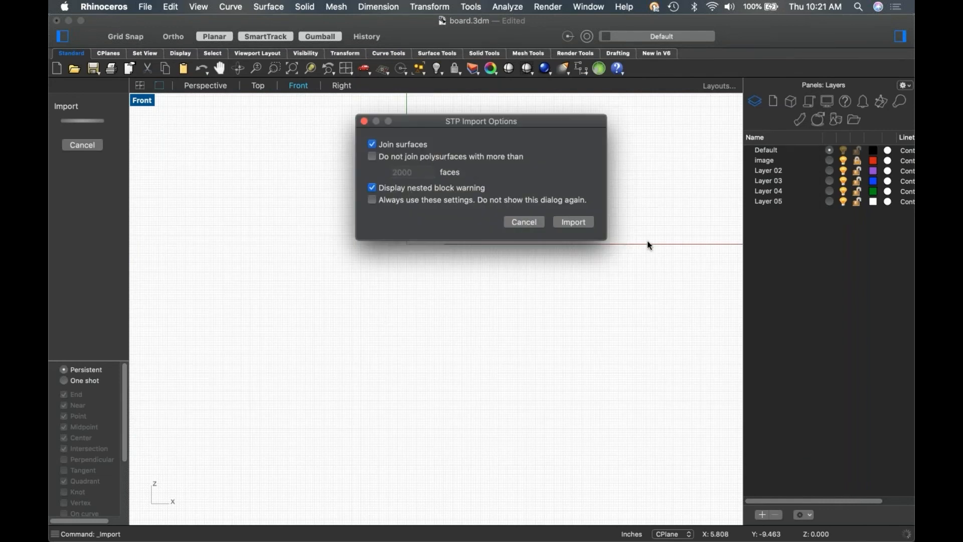
left_click(573, 221)
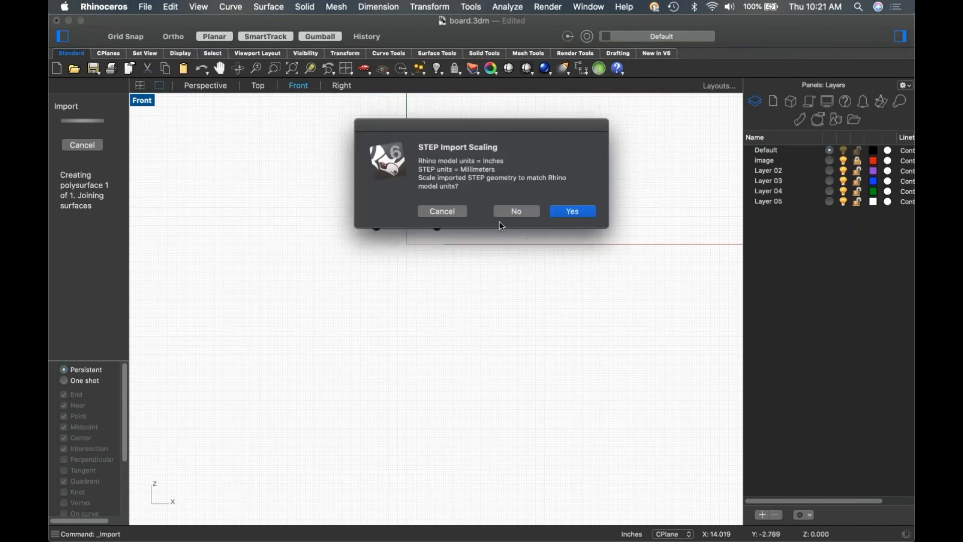
left_click(583, 211)
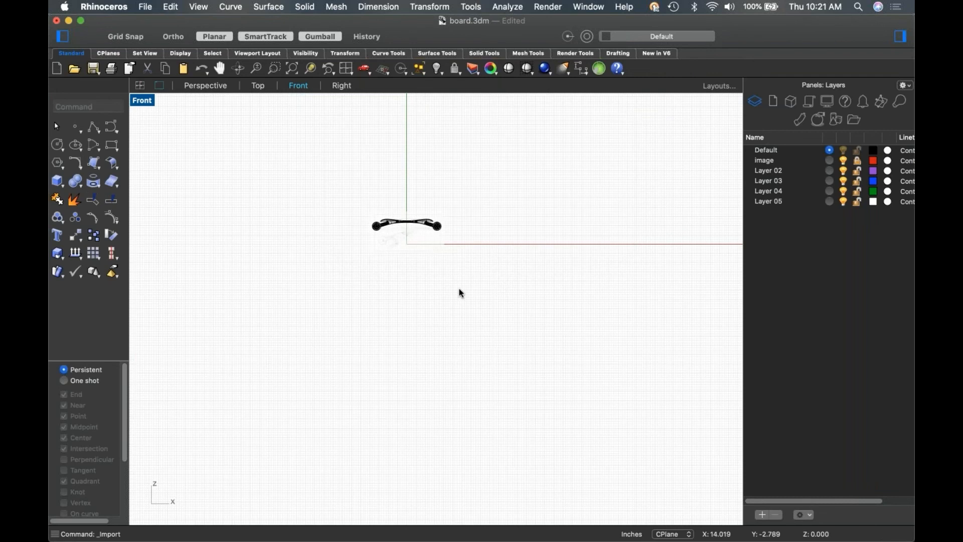
scroll(415, 266, "up", 5)
right_click_drag(490, 300, 489, 329)
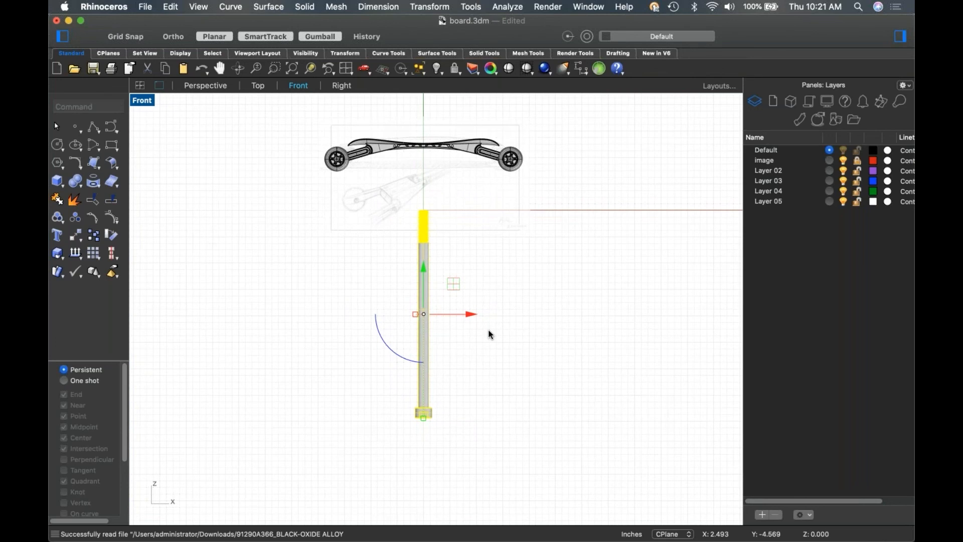
Rotate the imported screw 90 degrees around the X axis and 180 degrees around the Z axis.
key("super+4")
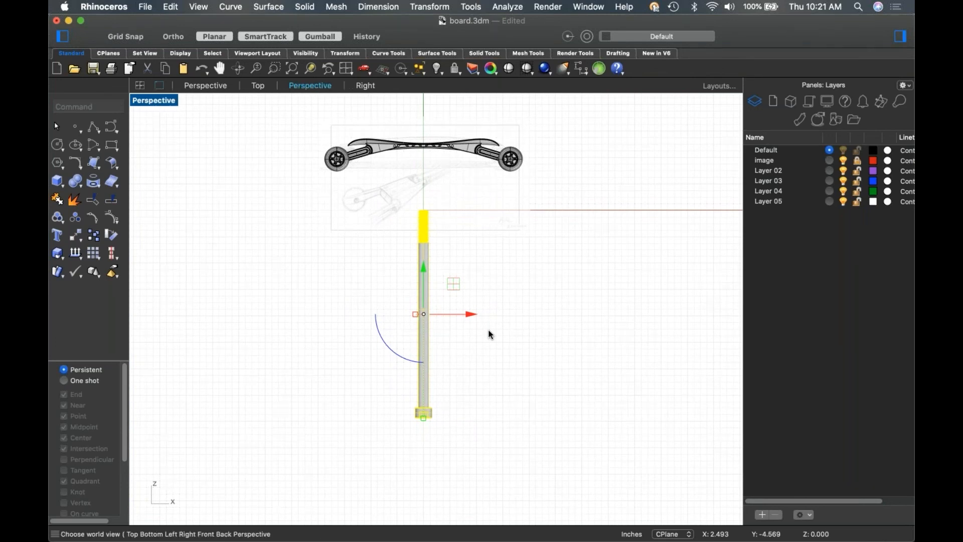
left_click(434, 339)
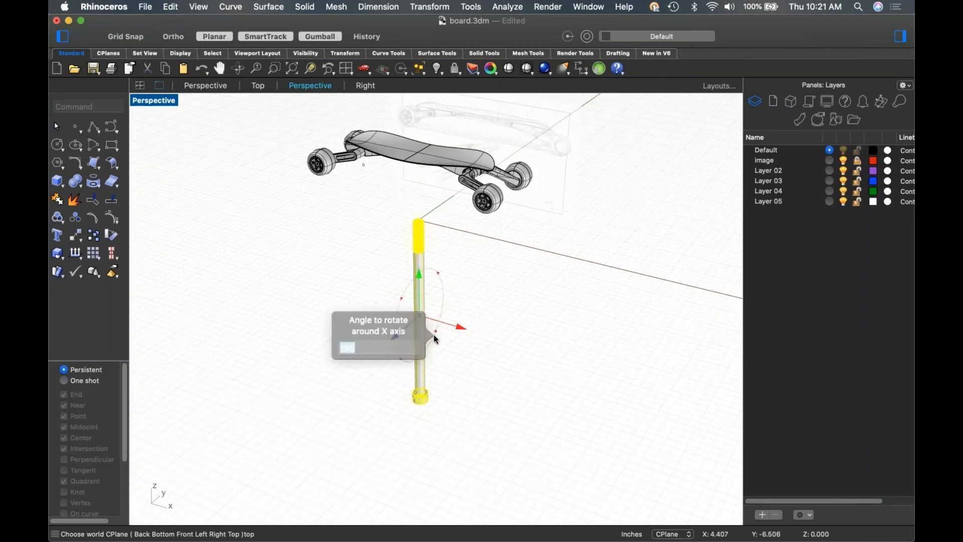
type("90")
key("Return")
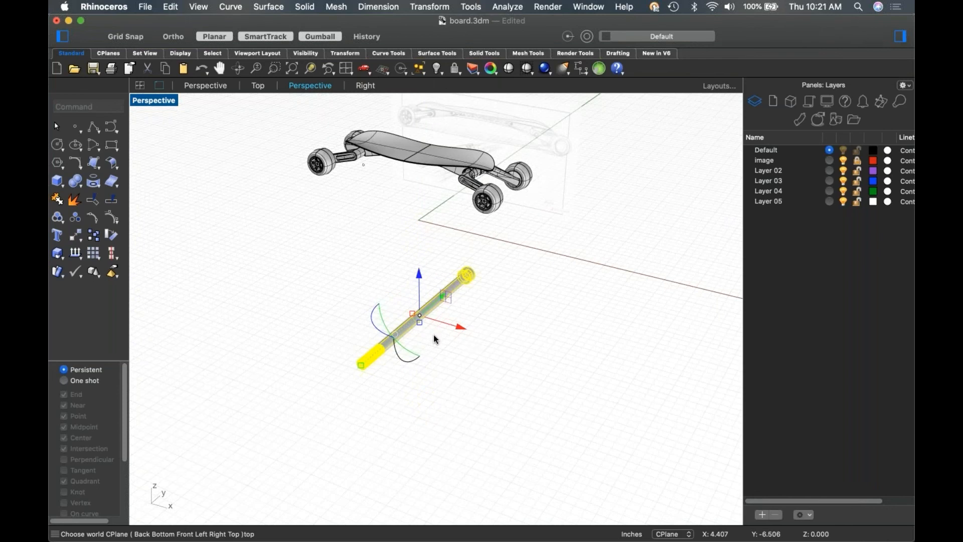
left_click(378, 335)
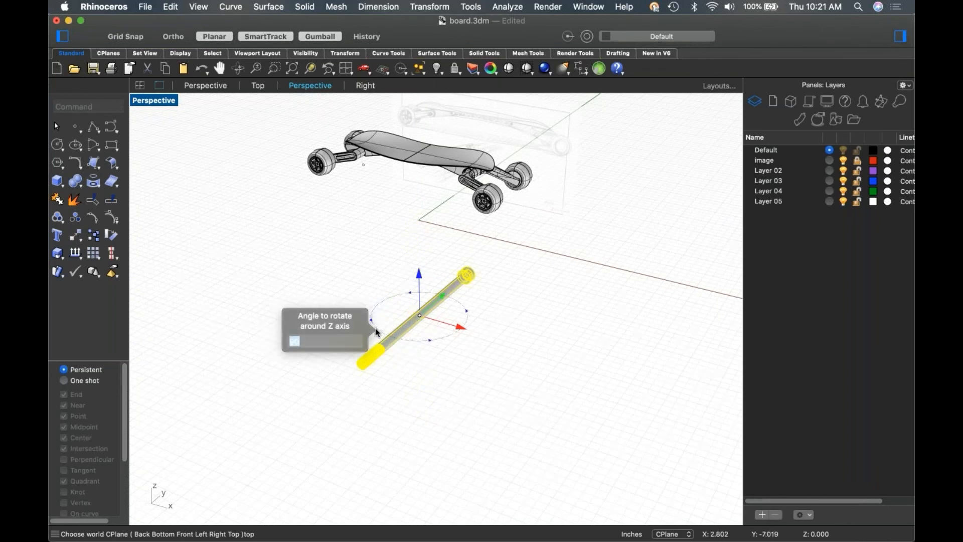
type("180")
key("Return")
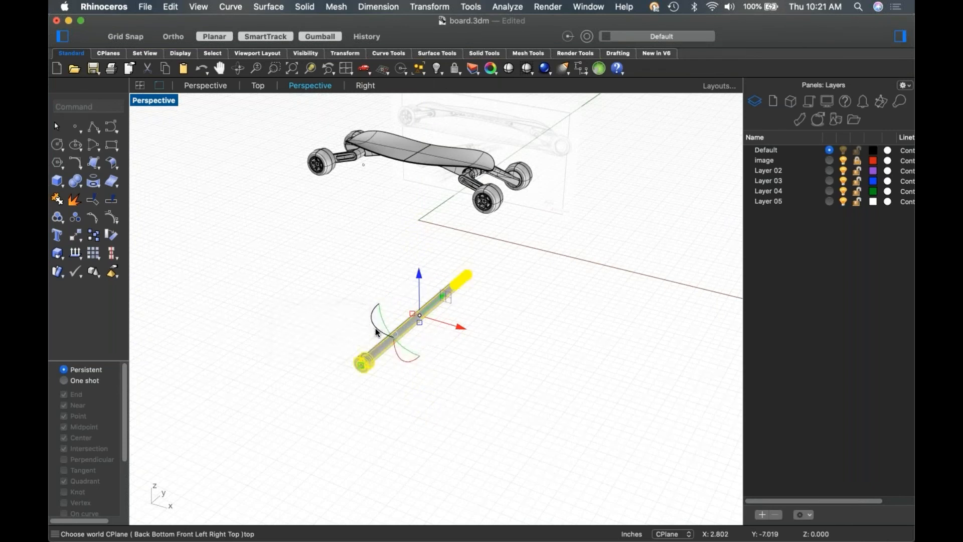
Move the screw in the front view so it is centred on the cross-rod hole in one truck bracket.
key("ctrl+super+f")
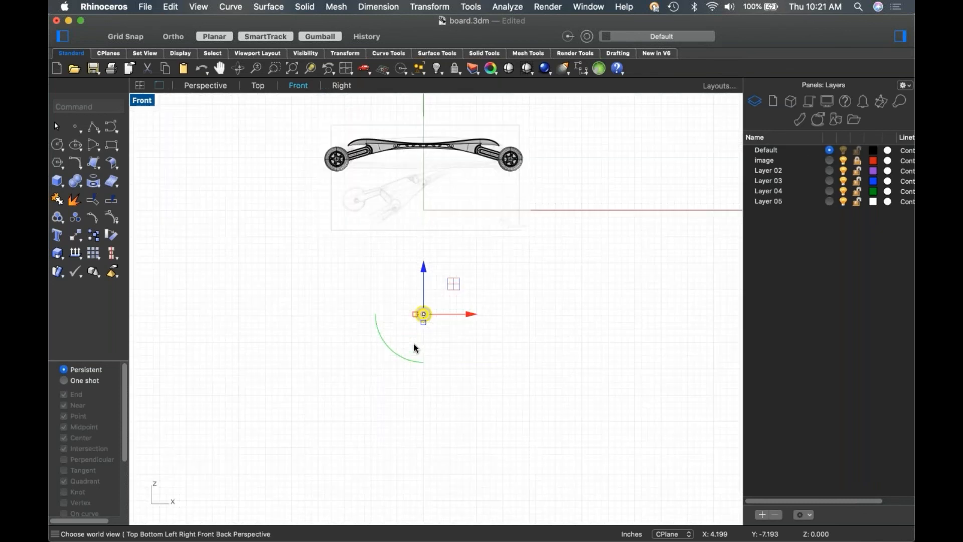
right_click_drag(458, 309, 465, 338)
left_click_drag(426, 341, 455, 172)
scroll(455, 172, "up", 2)
scroll(455, 172, "up", 6)
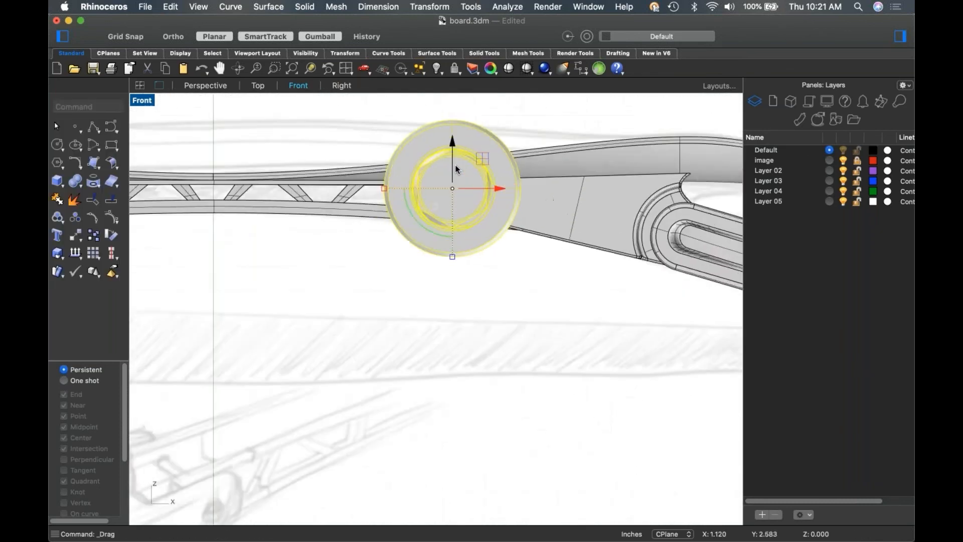
left_click_drag(288, 220, 434, 215, "shift")
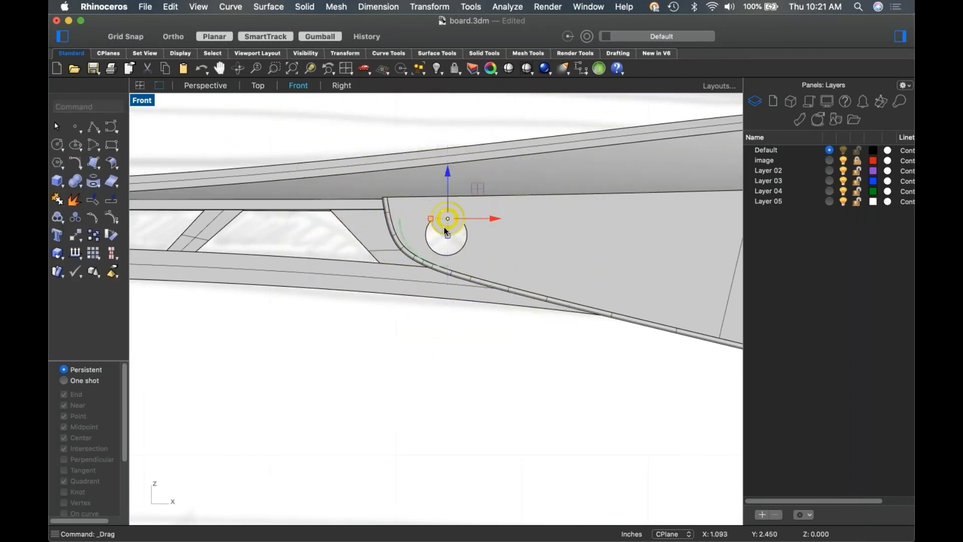
scroll(444, 216, "up", 3)
left_click_drag(481, 180, 479, 215)
left_click_drag(449, 244, 406, 248)
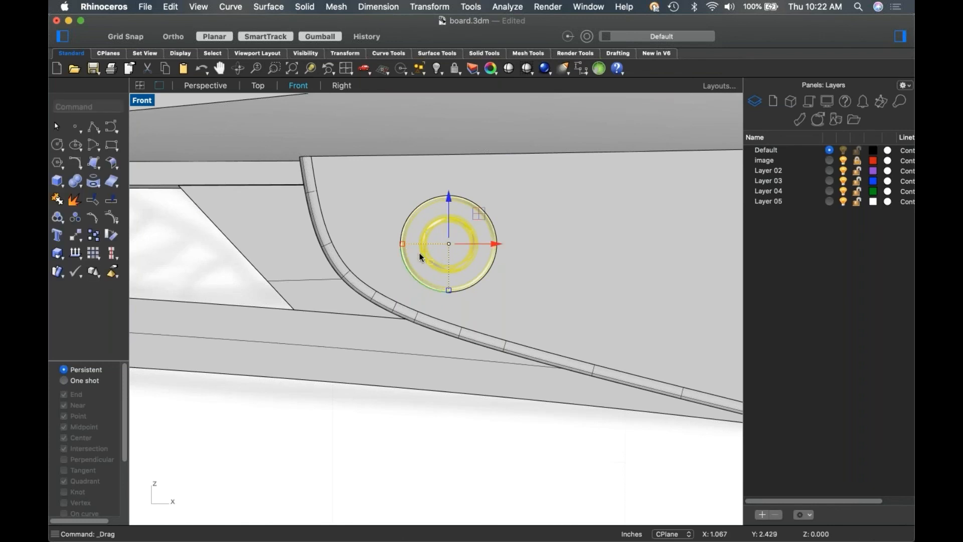
scroll(586, 273, "down", 8)
right_click_drag(574, 293, 576, 292)
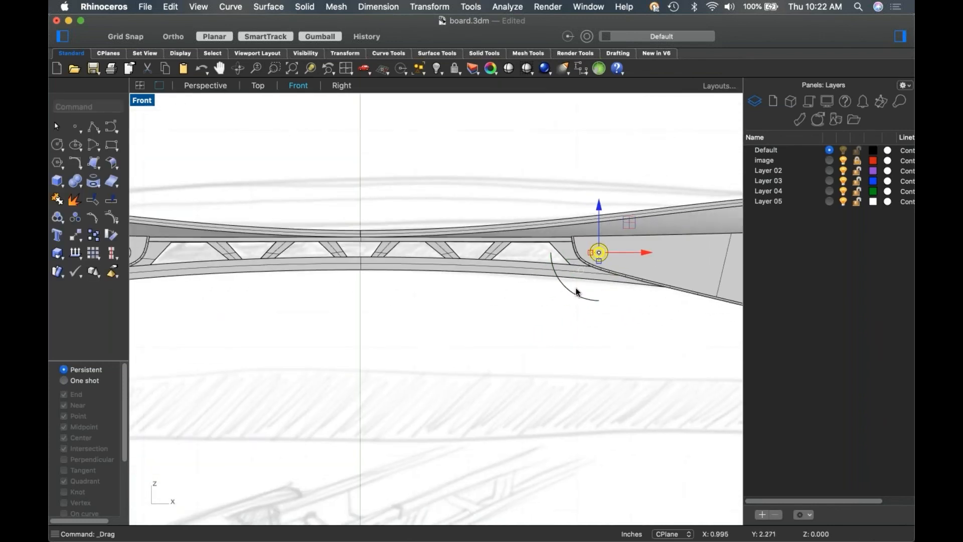
Mirror the screw to the other truck bracket across the vertical plane through the origin, starting the mirror plane at 0.
type("mi")
key("Return")
type("0")
key("Return")
scroll(571, 292, "down", 5)
left_click(460, 297)
left_click(465, 328)
right_click_drag(469, 328, 368, 248)
Select one screw and its truck bracket and hide all other objects.
key("ctrl+F4")
scroll(368, 248, "up", 6)
scroll(420, 352, "up", 8)
right_click_drag(466, 376, 416, 291)
right_click_drag(496, 401, 474, 342, "shift")
left_click(516, 308)
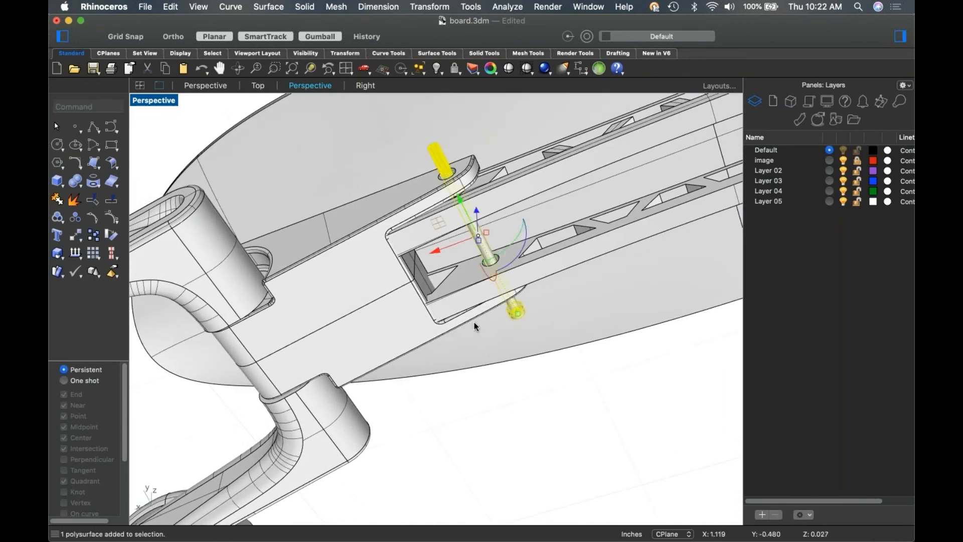
left_click(408, 329, "shift")
key("super+i")
key("super+h")
right_click_drag(679, 241, 602, 306)
scroll(436, 301, "up", 4)
right_click_drag(381, 274, 416, 288)
scroll(415, 288, "up", 2)
type("RemoveH")
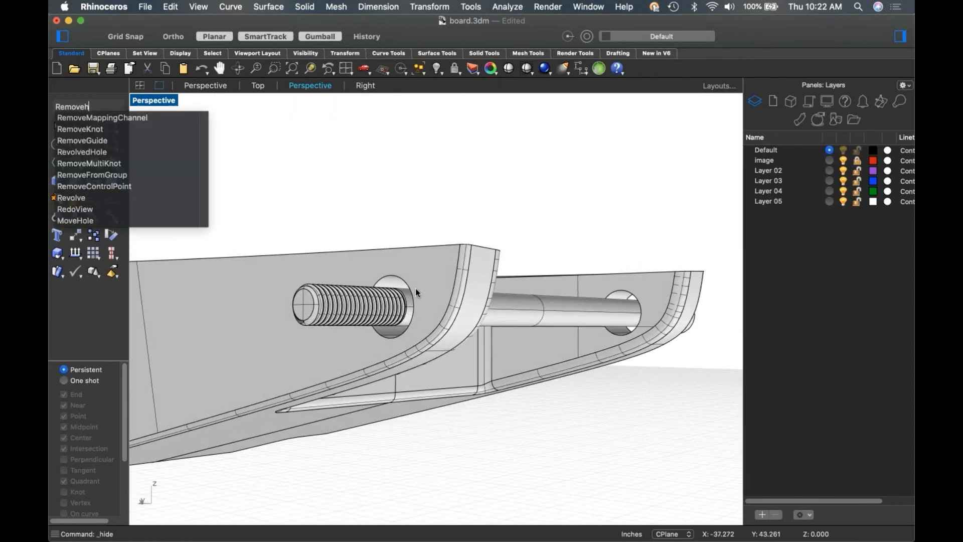
left_click(65, 156)
key("Escape")
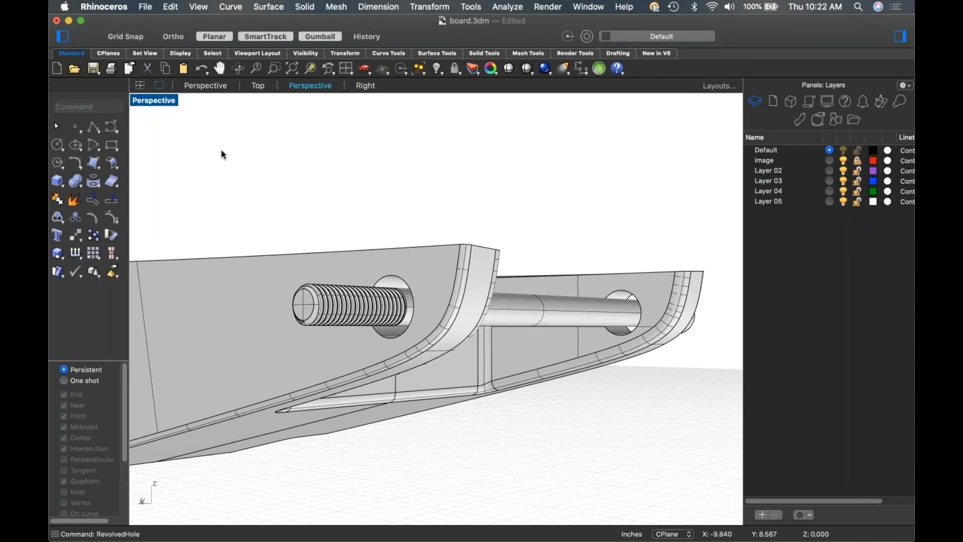
type("Hole")
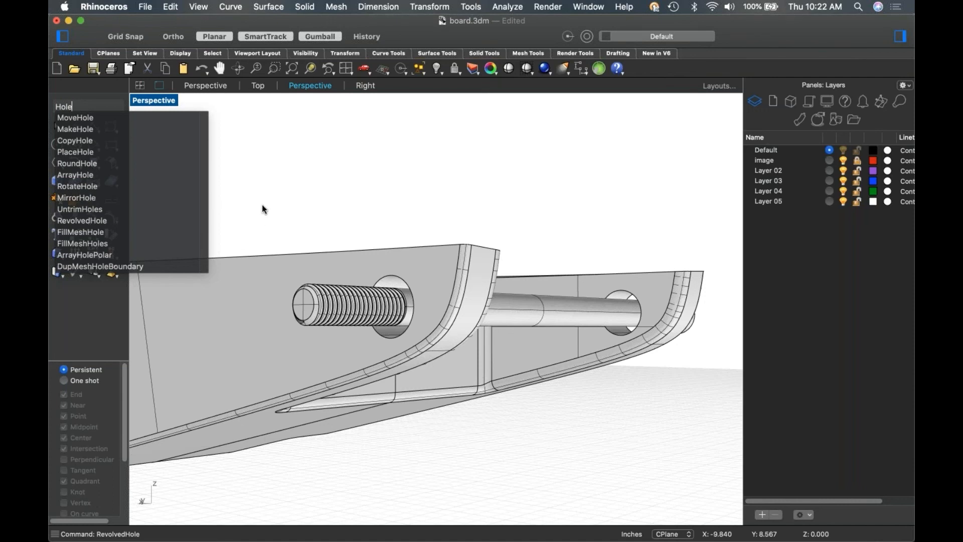
key("Escape")
Extract the cross-rod hole's inner wall surface from the bracket arm at the screw's threaded end and delete it.
right_click_drag(286, 198, 429, 346)
scroll(429, 374, "up", 10)
middle_click(429, 346)
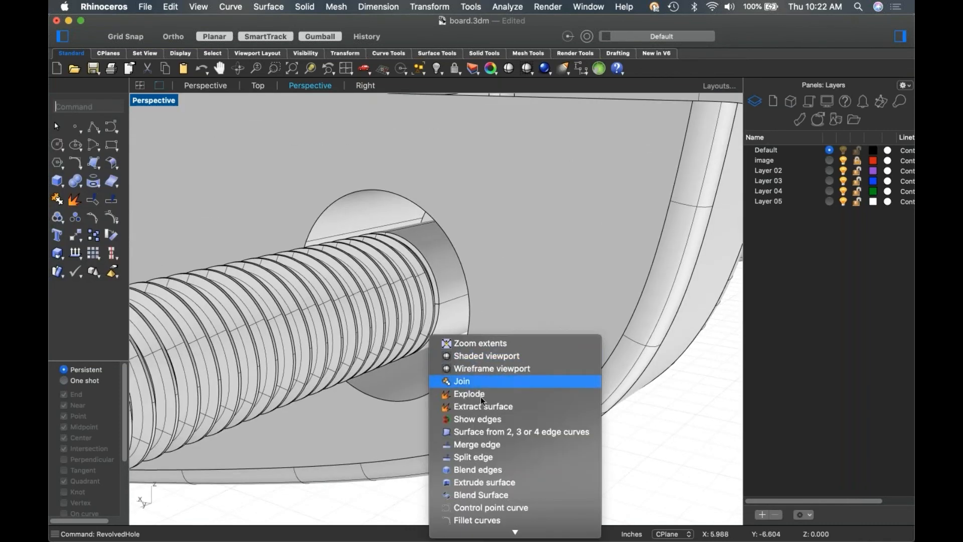
left_click(351, 216)
right_click(353, 219)
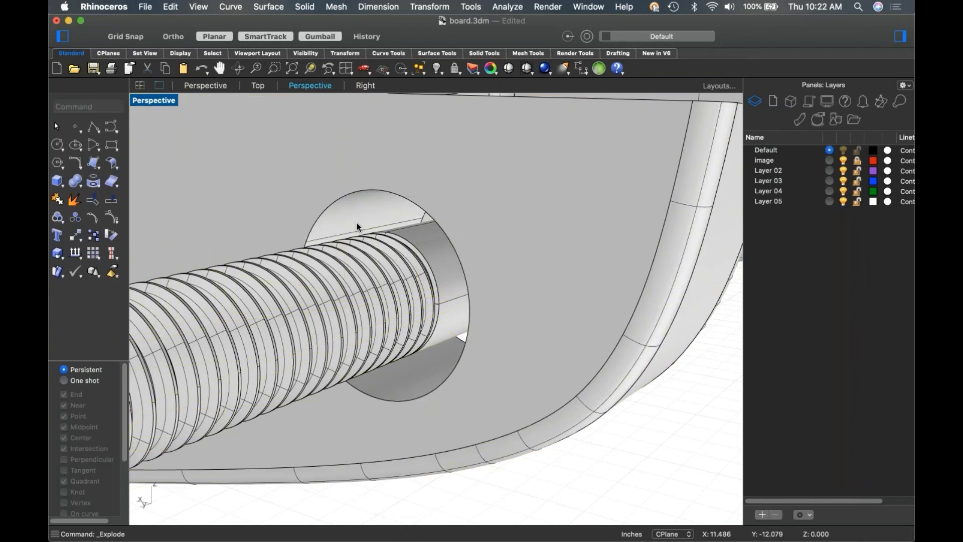
middle_click(357, 222)
left_click(396, 293)
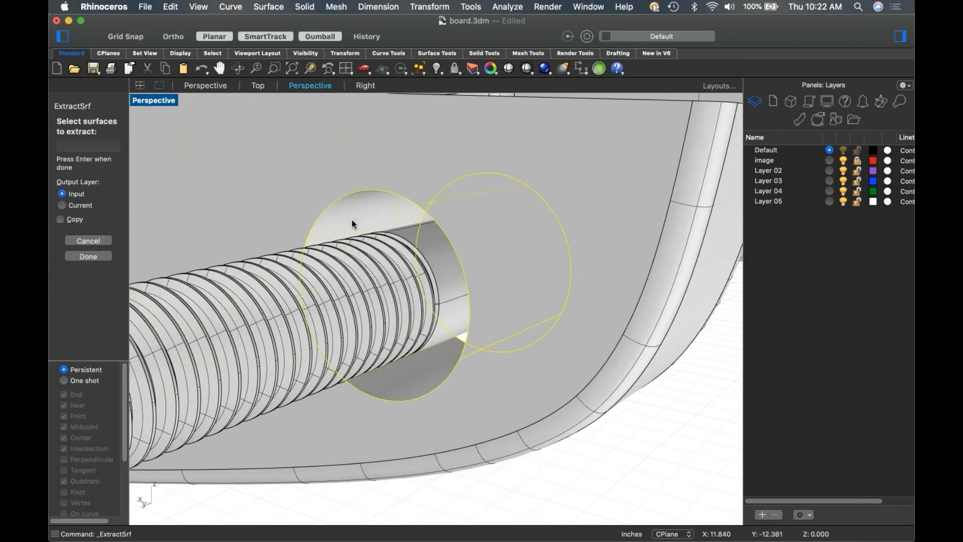
key("Return")
key("Delete")
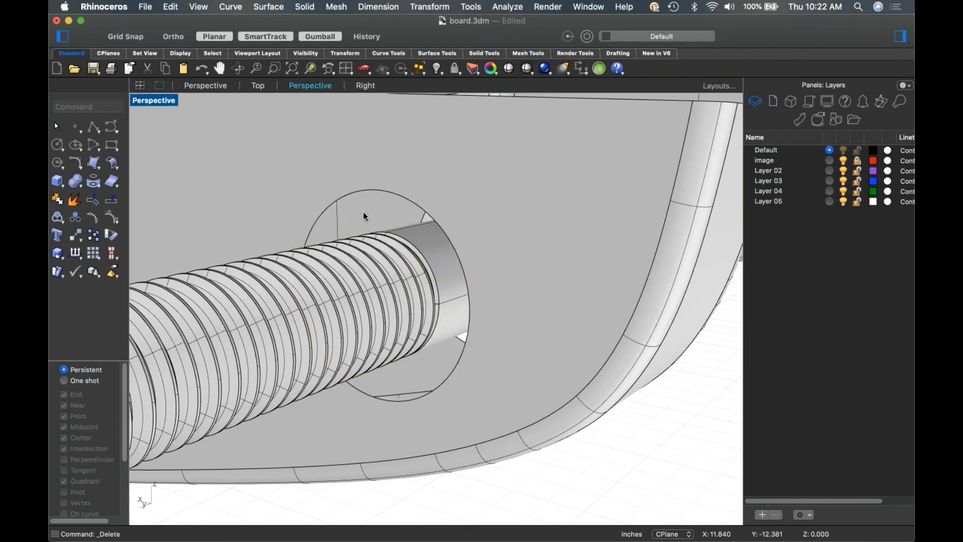
Untrim the hole openings on the outer and inner faces of that bracket arm without keeping the trim objects.
right_click(92, 200)
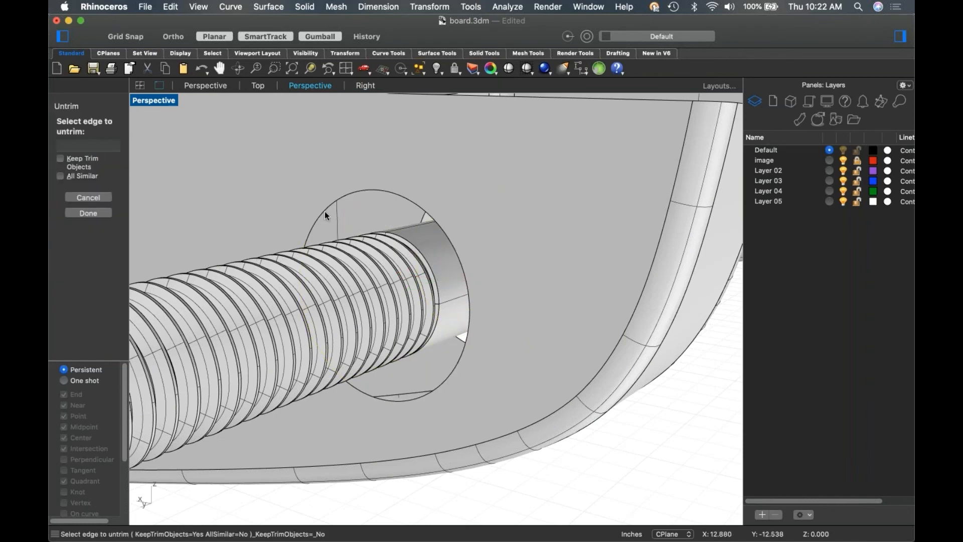
left_click(333, 205)
scroll(436, 264, "down", 12)
right_click_drag(539, 281, 239, 202)
scroll(238, 202, "up", 5)
left_click(345, 212)
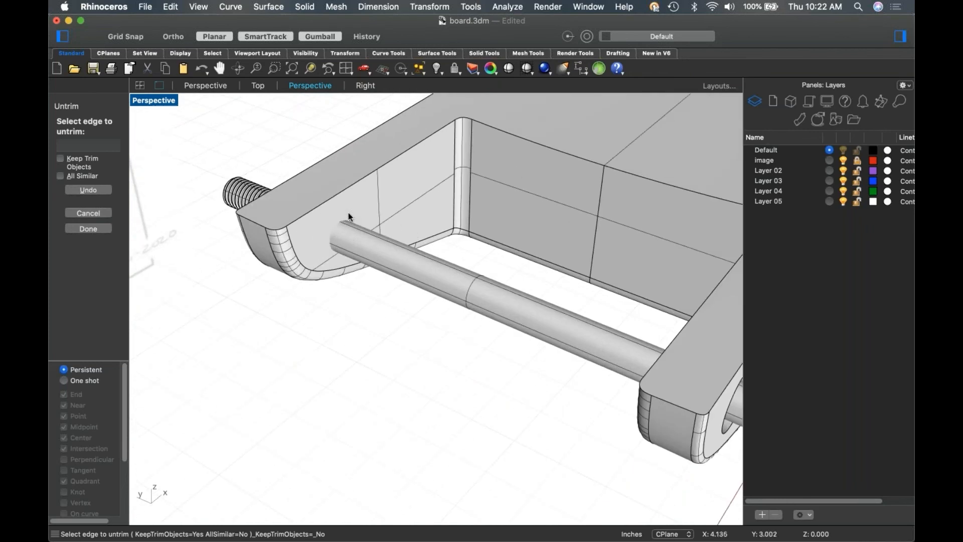
scroll(393, 299, "down", 5)
key("Return")
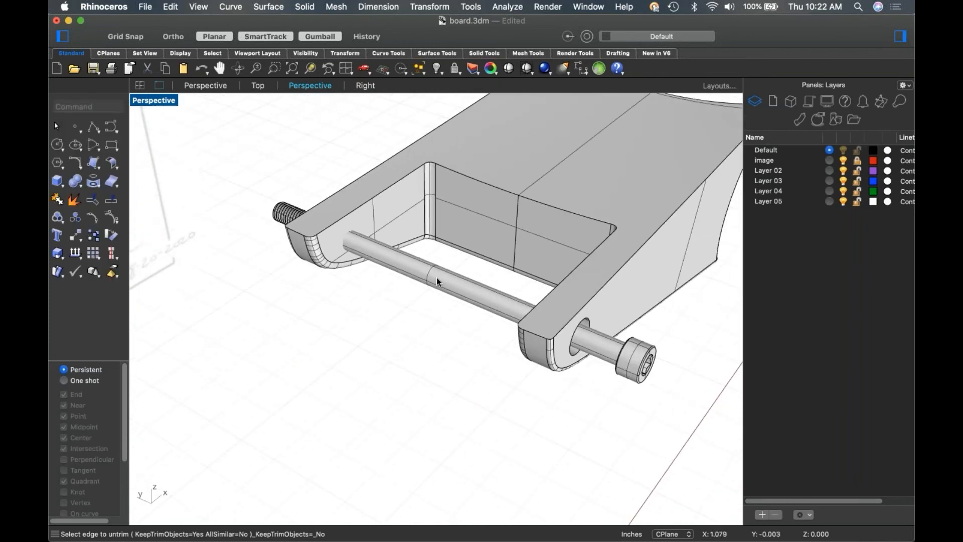
Slide the screw along its length toward its head so the threaded tip ends inside the closed bracket arm.
left_click(525, 317)
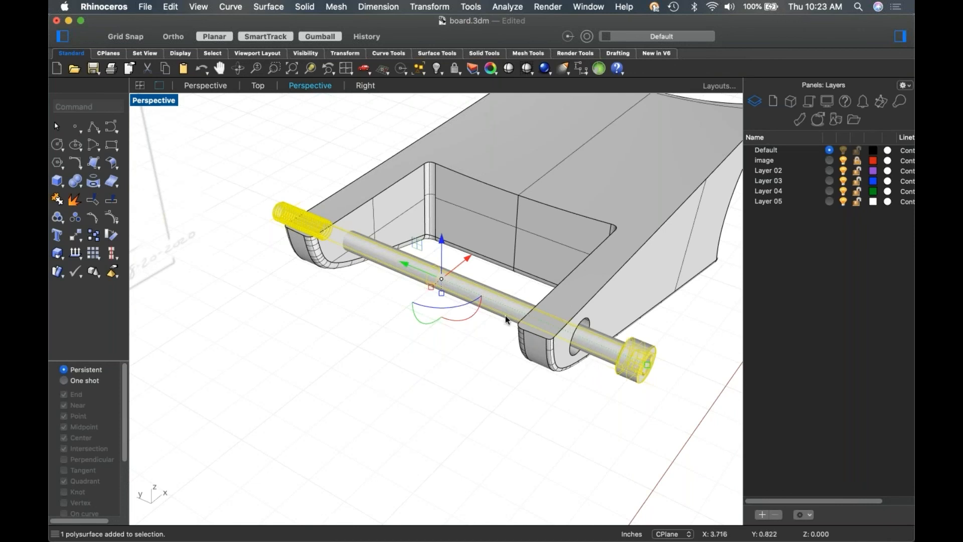
left_click_drag(408, 268, 472, 314)
left_click(375, 339)
mouse_move(374, 340)
right_mouse_down()
mouse_move(352, 329)
mouse_move(369, 323)
right_mouse_up()
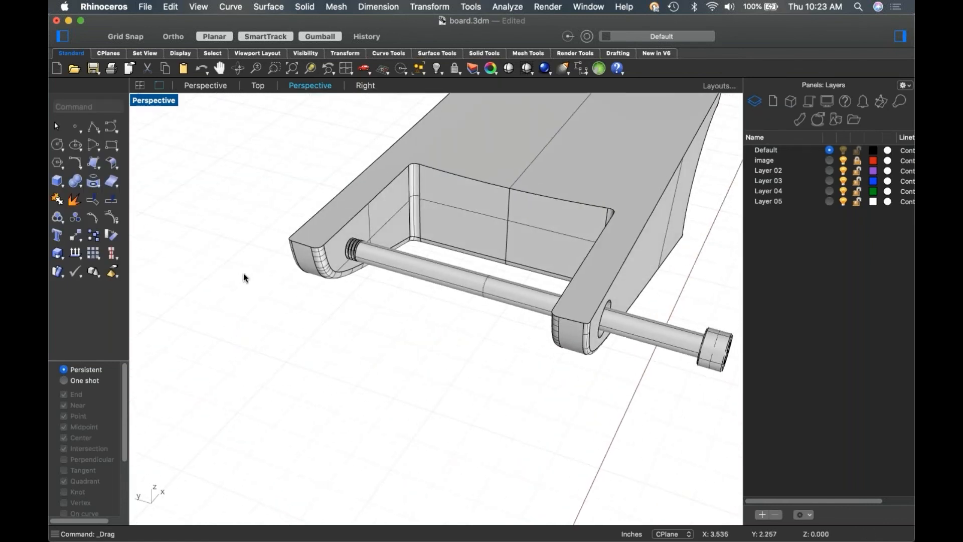
left_click(78, 187)
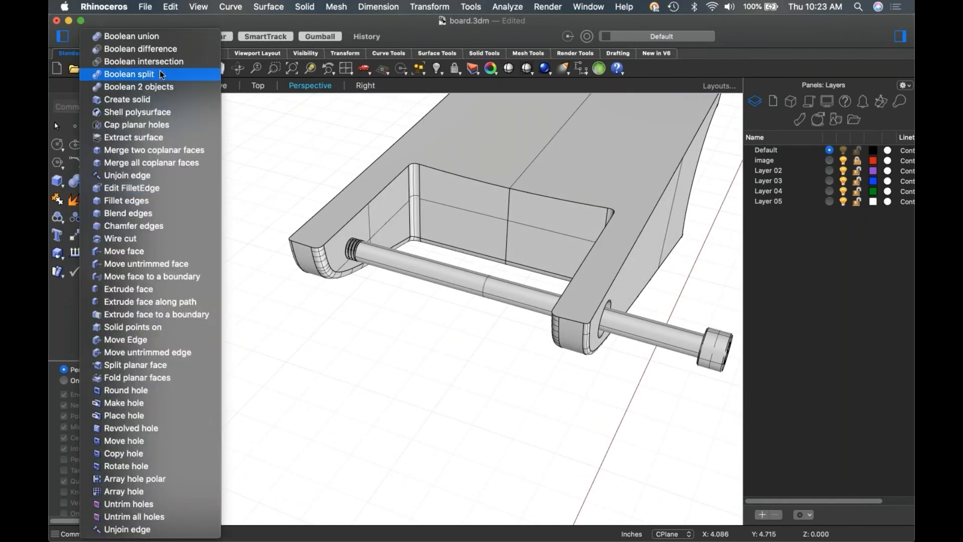
left_click(170, 49)
left_click(367, 214)
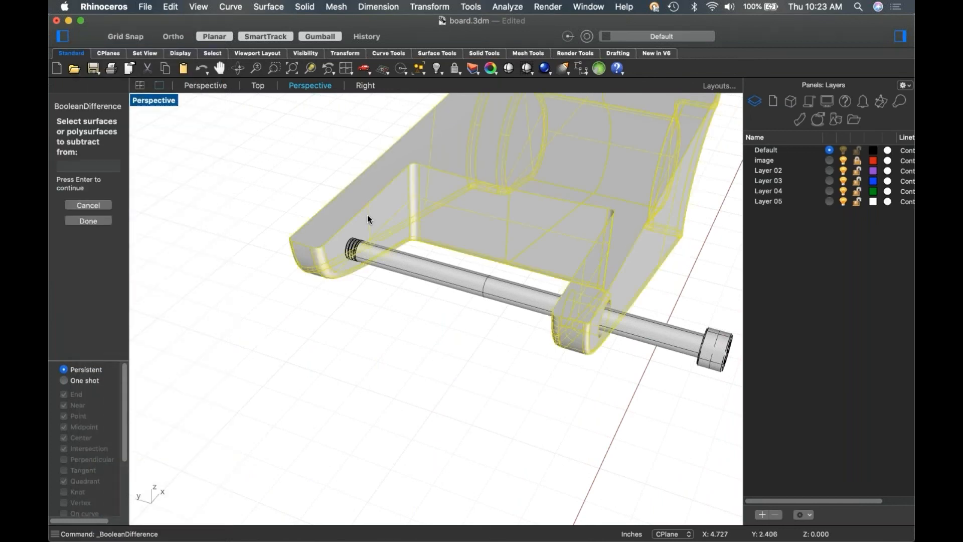
left_click(420, 275)
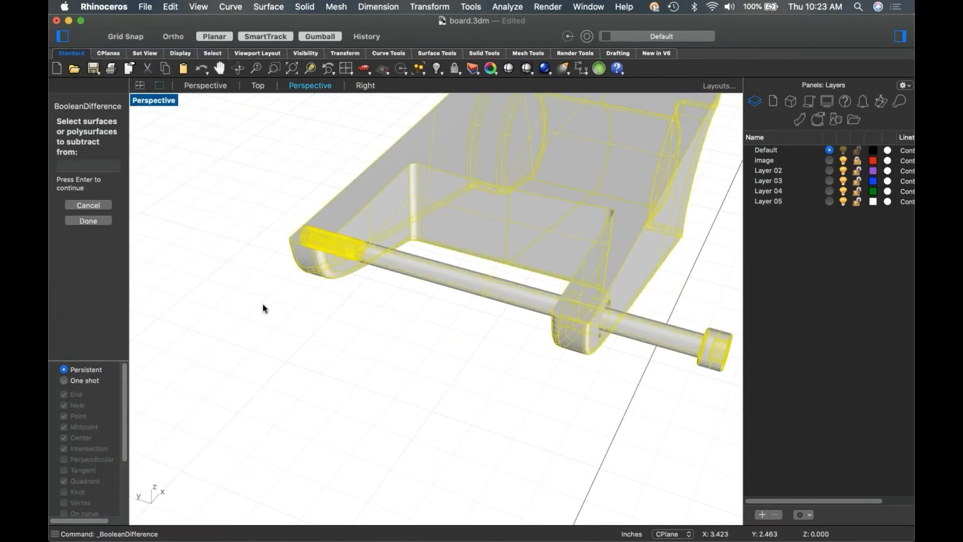
key("Escape")
Subtract the screw from the truck bracket with Boolean Difference, keeping the screw as a separate object.
right_click(266, 303)
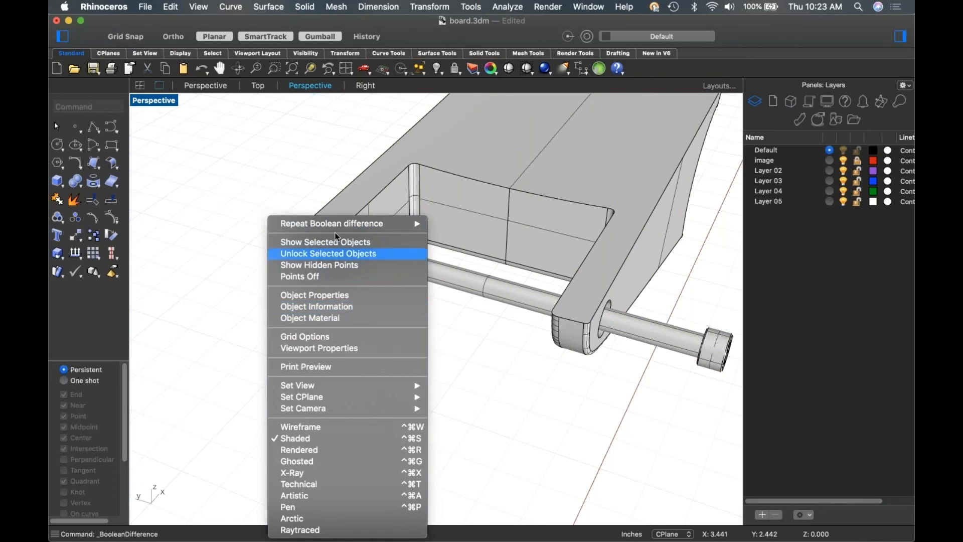
left_click(337, 224)
left_click(361, 201)
key("Return")
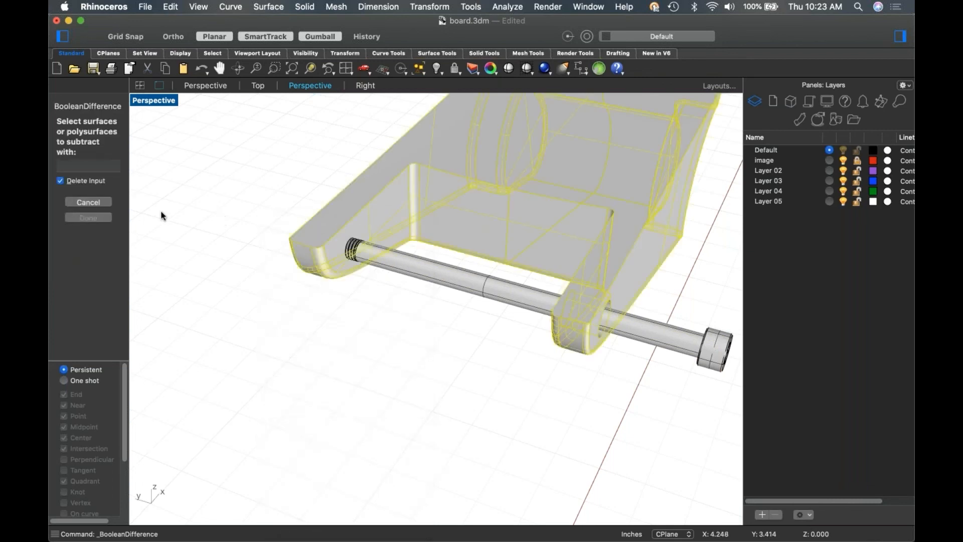
left_click(401, 280)
key("Return")
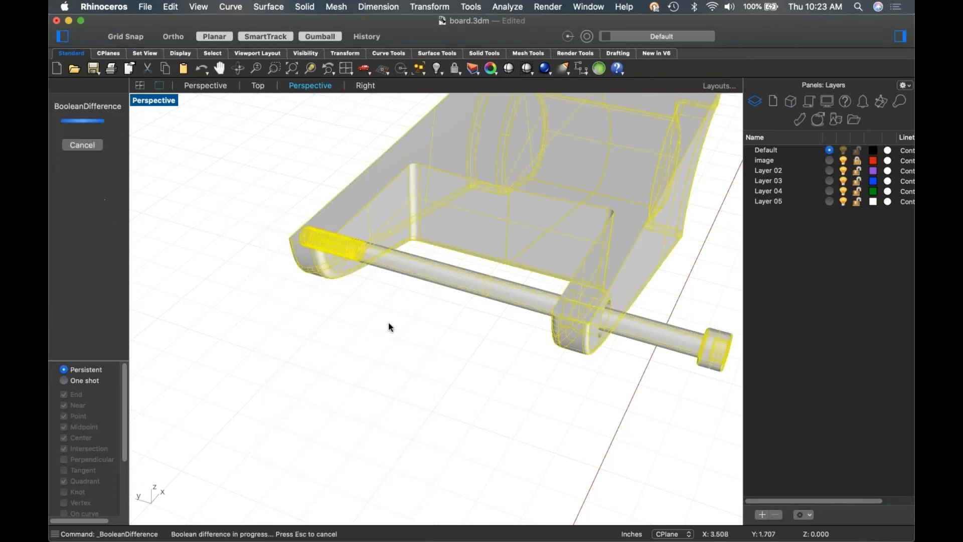
Hide the screw and examine the threaded hole cut into the inner face of the bracket arm.
left_click(416, 275)
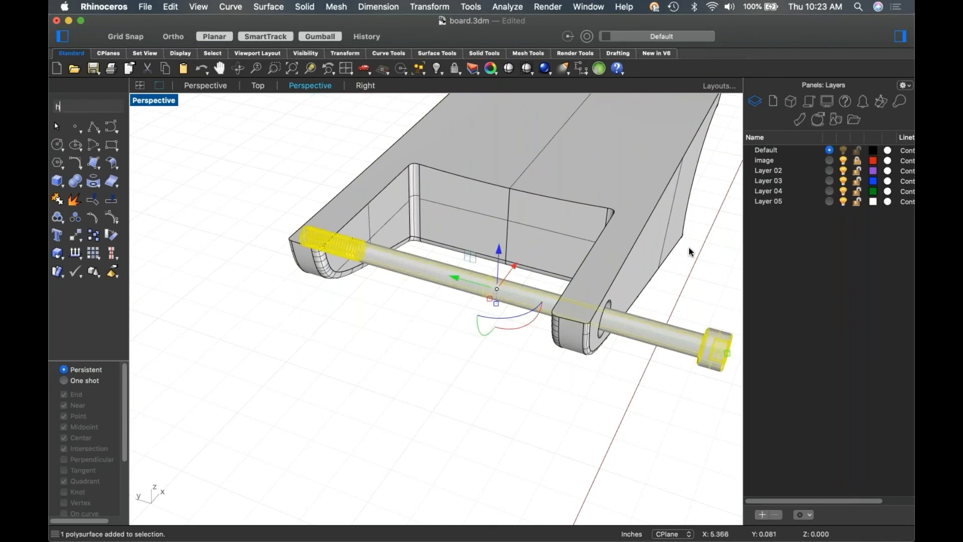
key("Return")
right_click_drag(592, 252, 468, 236)
scroll(381, 223, "up", 5)
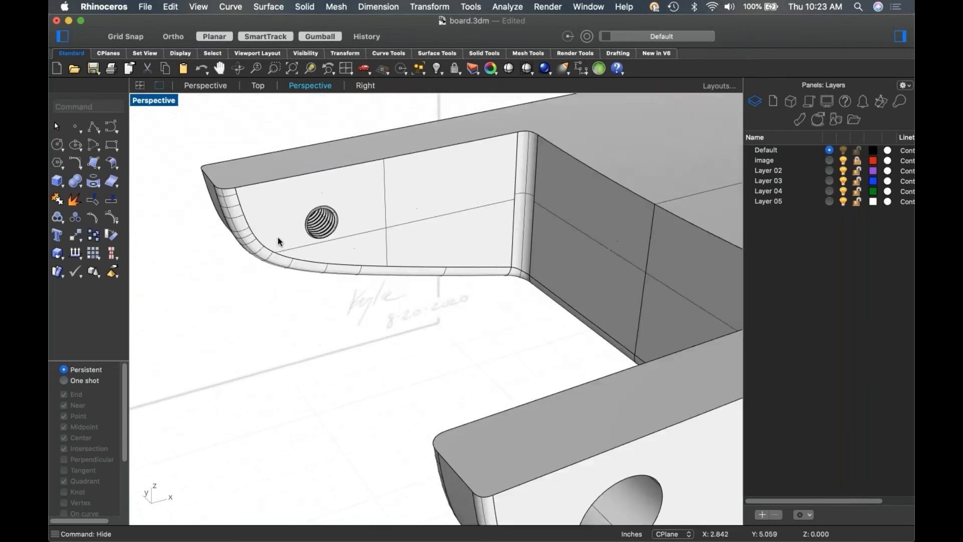
scroll(277, 239, "up", 5)
scroll(396, 216, "up", 3)
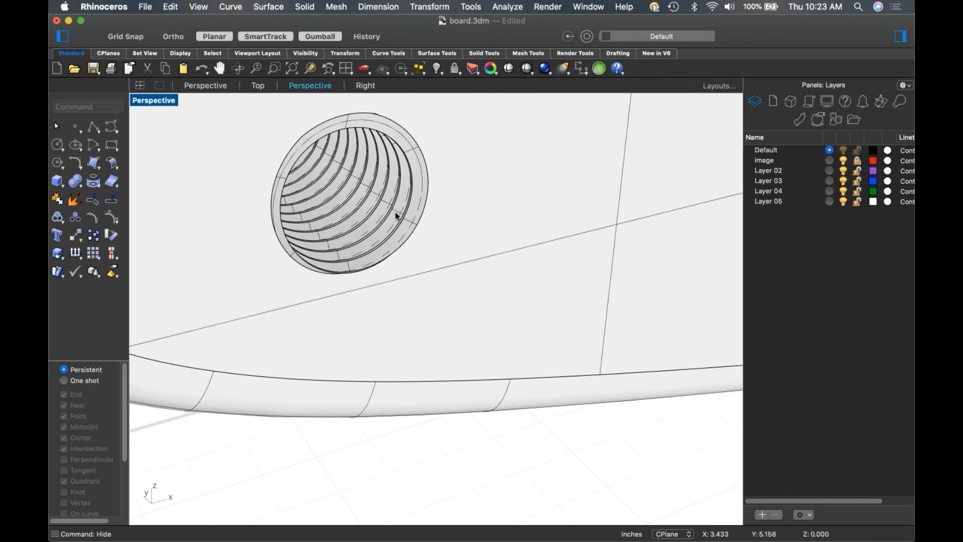
scroll(406, 234, "down", 12)
right_click_drag(418, 312, 451, 311)
Show all hidden objects and slide the screw along its length in the bracket.
type("show")
key("Return")
scroll(459, 343, "down", 5)
right_click_drag(421, 239, 576, 238)
scroll(499, 258, "up", 6)
left_click(471, 254)
right_click_drag(471, 254, 463, 271)
left_click_drag(464, 271, 528, 279)
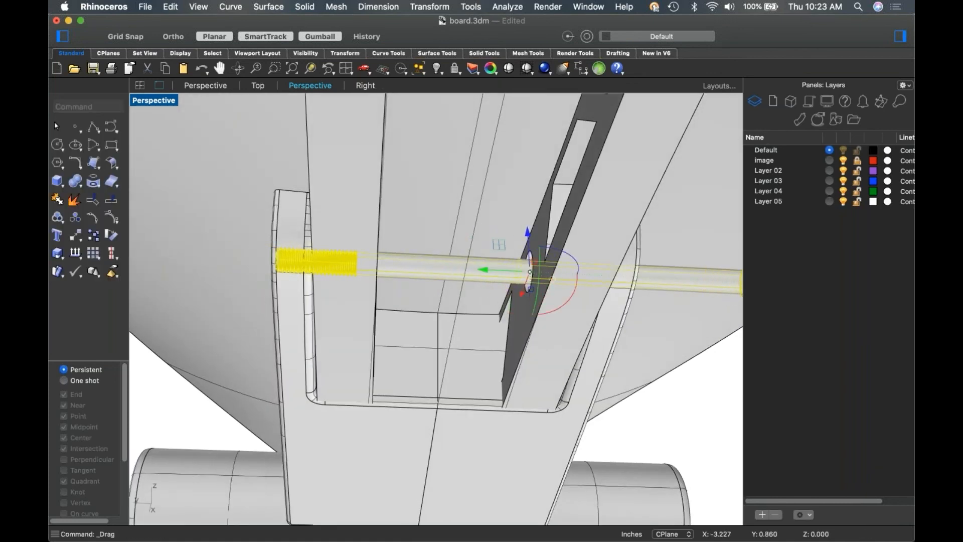
Isolate the screw by hiding all other objects.
right_click_drag(641, 313, 574, 308, "shift")
left_click(636, 380)
right_click_drag(636, 380, 582, 195)
left_click(649, 262)
left_click(649, 241)
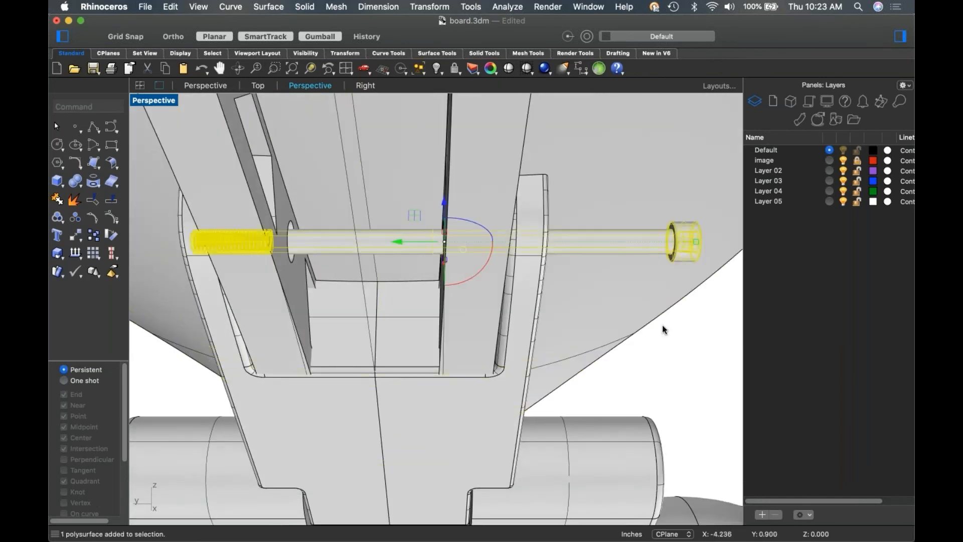
key("super+i")
key("super+h")
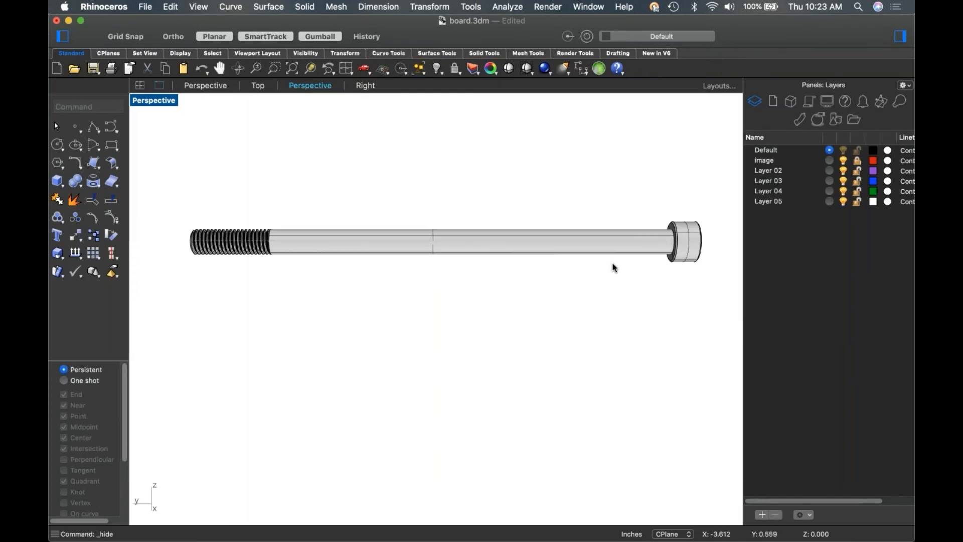
Try to shorten the screw by moving its head faces along the shaft, and undo the move.
left_click_drag(643, 194, 752, 309, "shift+super")
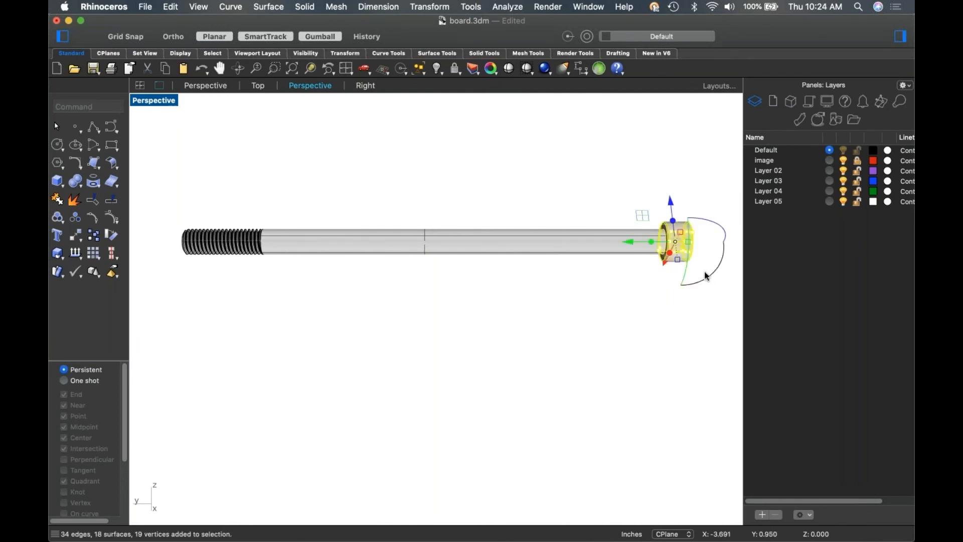
left_click_drag(633, 242, 511, 278)
key("Escape")
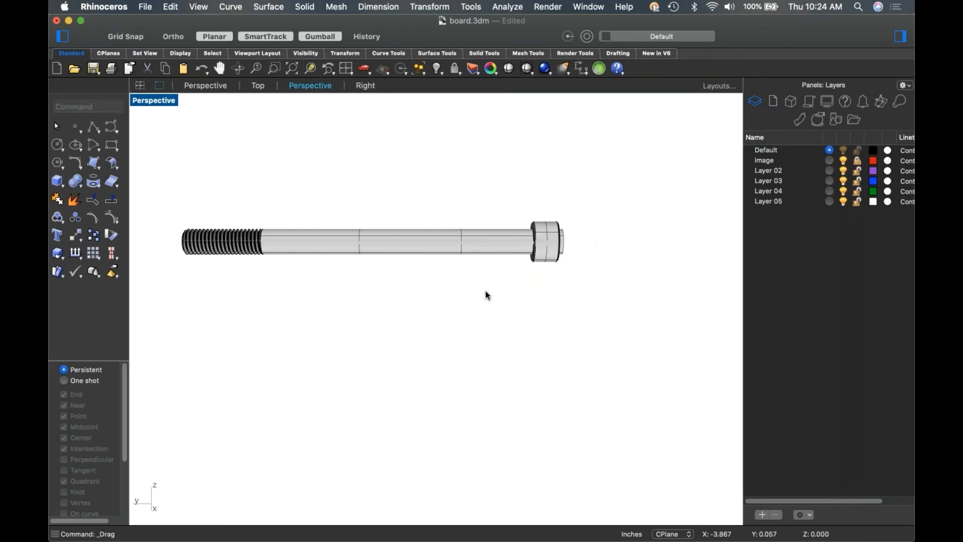
mouse_move(489, 297)
right_mouse_down()
mouse_move(372, 314)
mouse_move(406, 323)
mouse_move(515, 296)
right_mouse_up()
scroll(550, 218, "up", 5)
scroll(552, 224, "down", 2)
mouse_move(551, 224)
right_mouse_down()
mouse_move(533, 268)
mouse_move(552, 268)
mouse_move(492, 303)
mouse_move(553, 310)
right_mouse_up()
key("super+z")
scroll(553, 270, "down", 4)
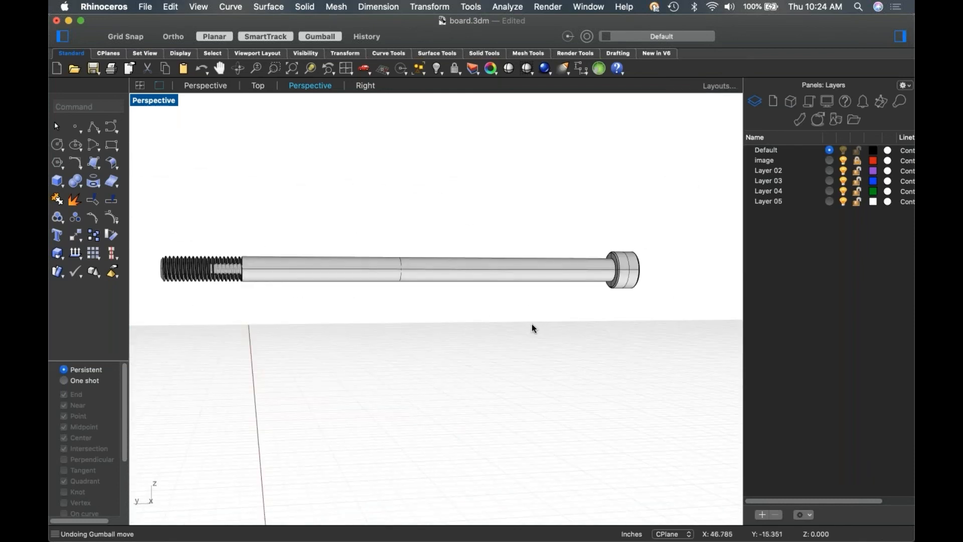
Show the hidden objects and scale the screw shorter along its length to bring its head in toward the bracket arm.
key("super+alt+h")
right_click_drag(528, 323, 519, 301)
scroll(519, 302, "down", 5)
scroll(520, 307, "up", 5)
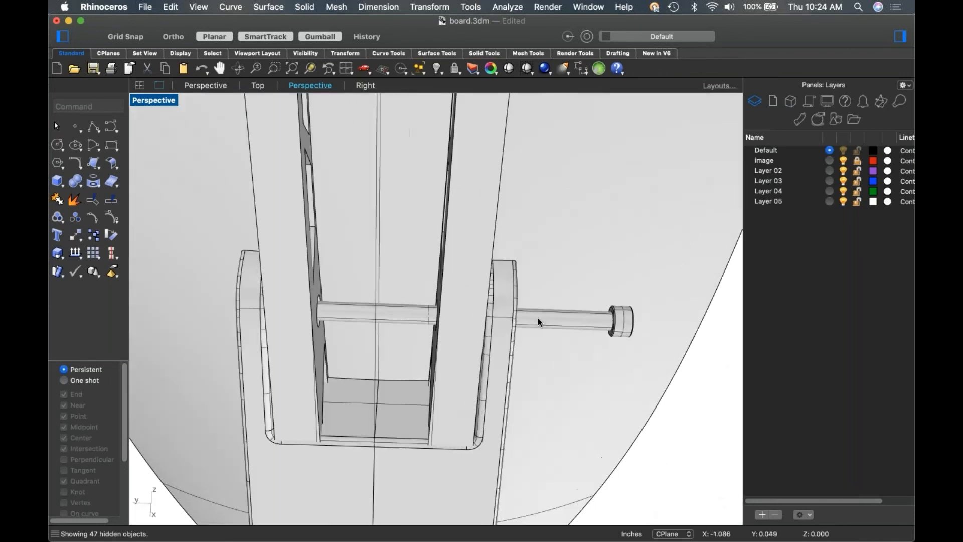
left_click(550, 321)
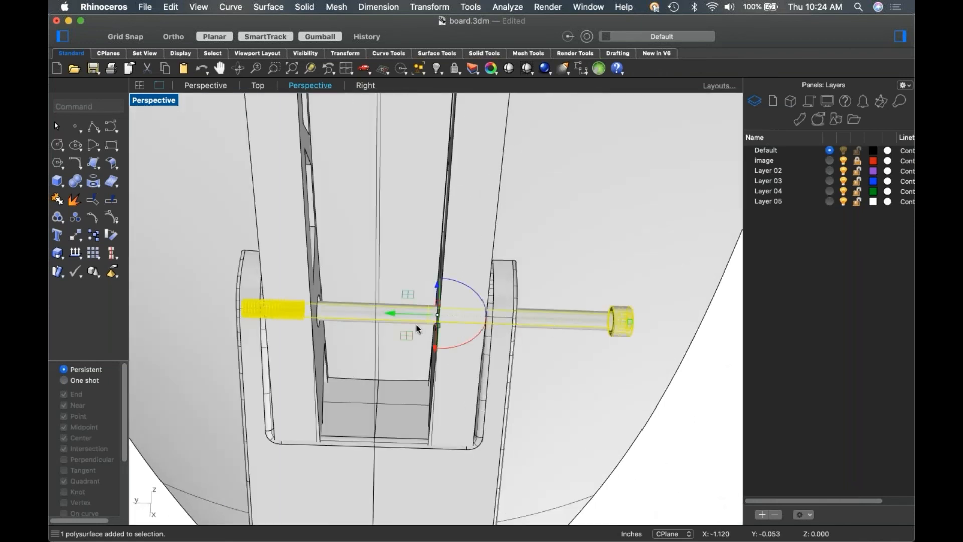
left_click_drag(631, 326, 560, 326)
left_click_drag(396, 314, 390, 314)
key("super+F4")
right_click_drag(524, 330, 527, 302)
scroll(397, 318, "up", 6)
right_click_drag(397, 318, 435, 347)
left_click(462, 384)
Delete the unshortened screw from the truck bracket at the other end of the board.
scroll(465, 387, "down", 6)
right_click_drag(464, 387, 582, 297, "shift")
scroll(561, 318, "down", 6)
scroll(576, 302, "down", 4)
scroll(449, 308, "up", 3)
scroll(386, 293, "up", 3)
right_click_drag(443, 307, 442, 278)
scroll(386, 292, "up", 3)
left_click(359, 257)
key("Delete")
Mirror a copy of the shortened screw to the opposite bracket across the board's transverse centre plane, starting the plane at 0.
scroll(383, 278, "down", 5)
scroll(647, 242, "up", 6)
left_click(665, 242)
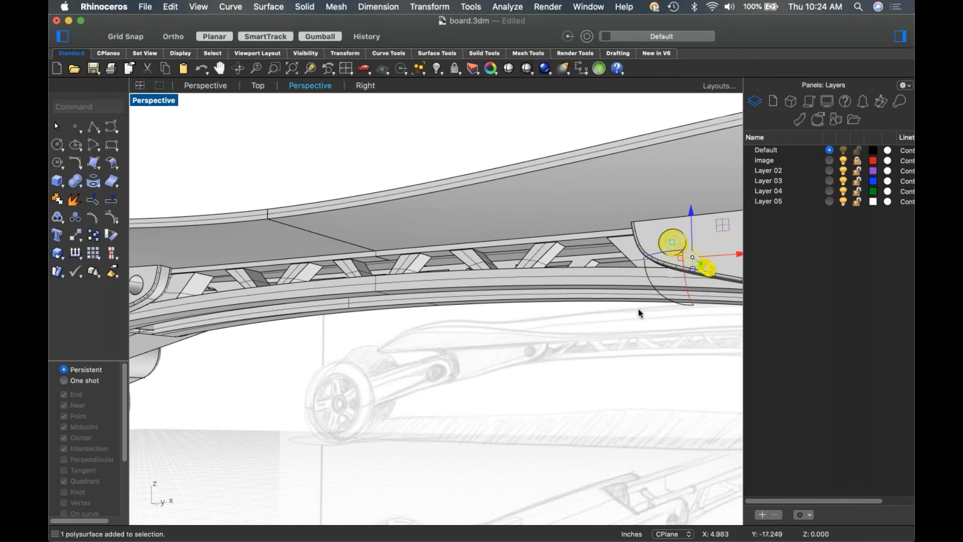
type("mi")
key("Return")
type("0")
key("Return")
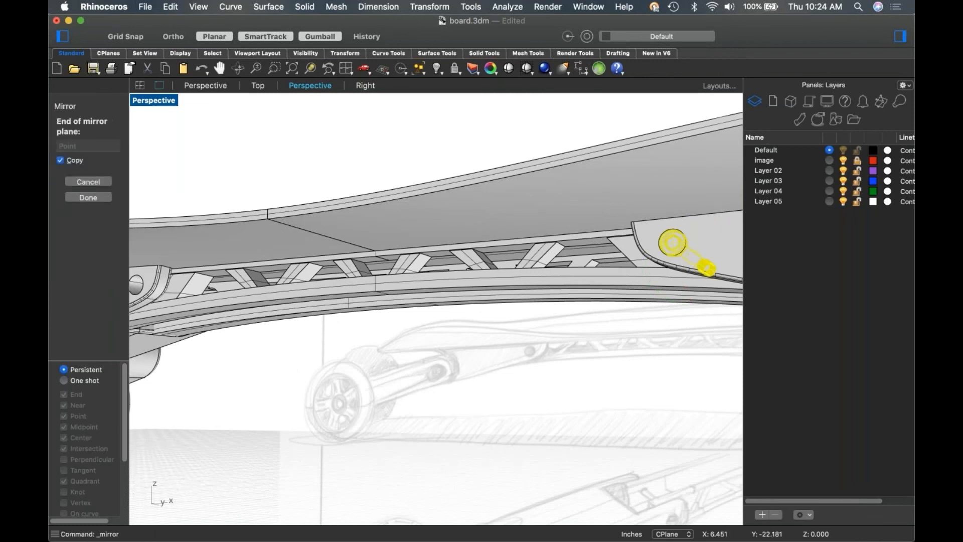
scroll(651, 336, "down", 2)
scroll(649, 336, "down", 8)
left_click(586, 375, "shift")
right_click_drag(586, 375, 613, 415)
right_click(613, 408)
left_click(660, 234)
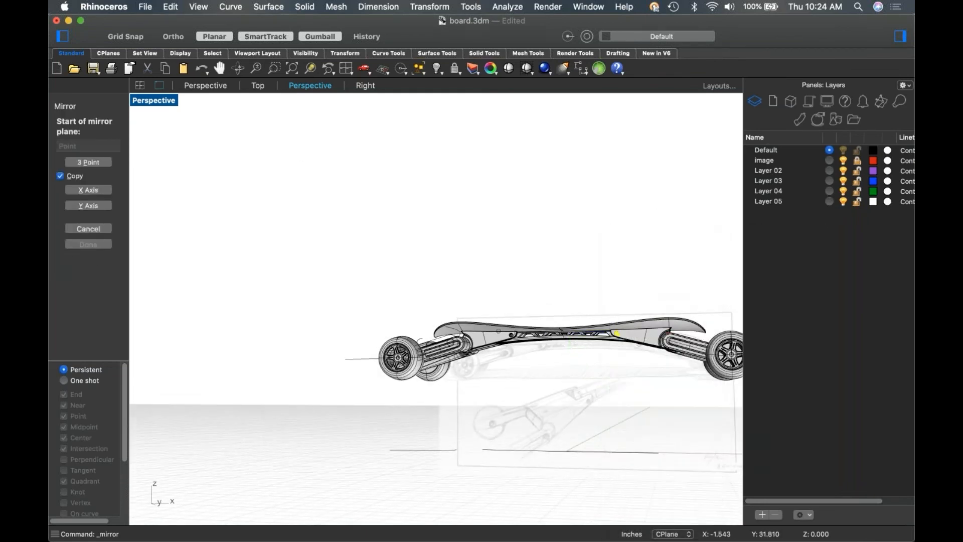
key("Return")
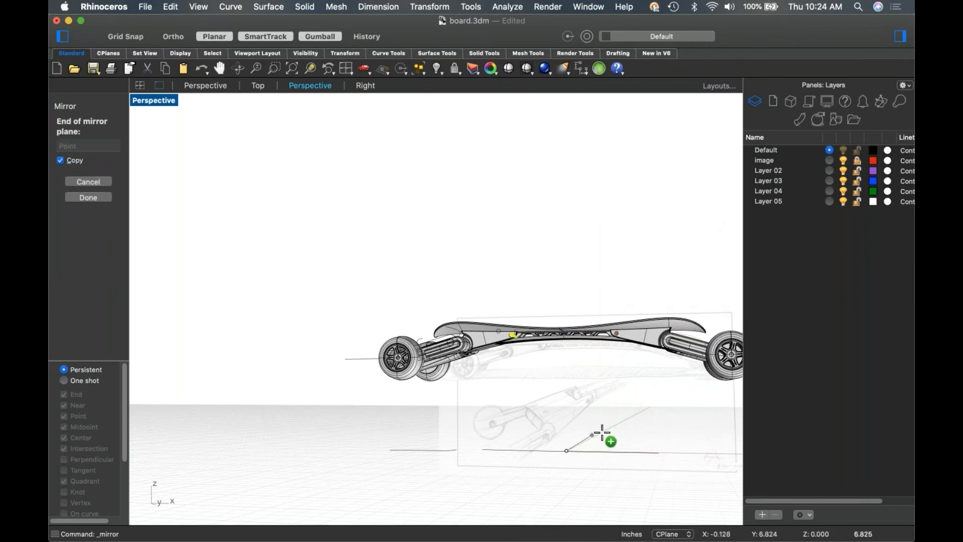
left_click(613, 431)
scroll(583, 402, "up", 10)
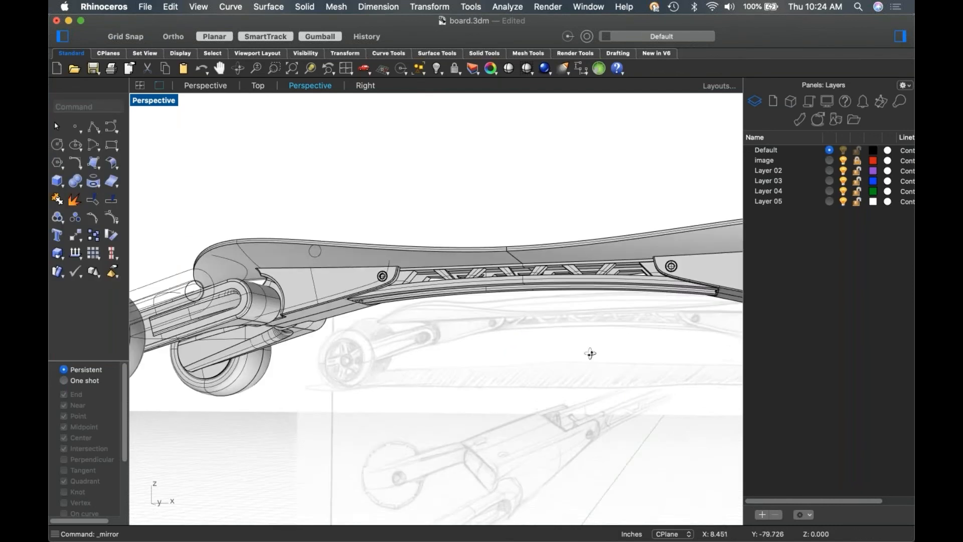
Select the mirrored screw in the opposite bracket and switch to the Front view.
right_click_drag(596, 328, 593, 370)
scroll(391, 291, "down", 9)
right_click_drag(361, 281, 318, 312)
scroll(352, 296, "up", 10)
scroll(451, 265, "up", 3)
left_click(464, 235)
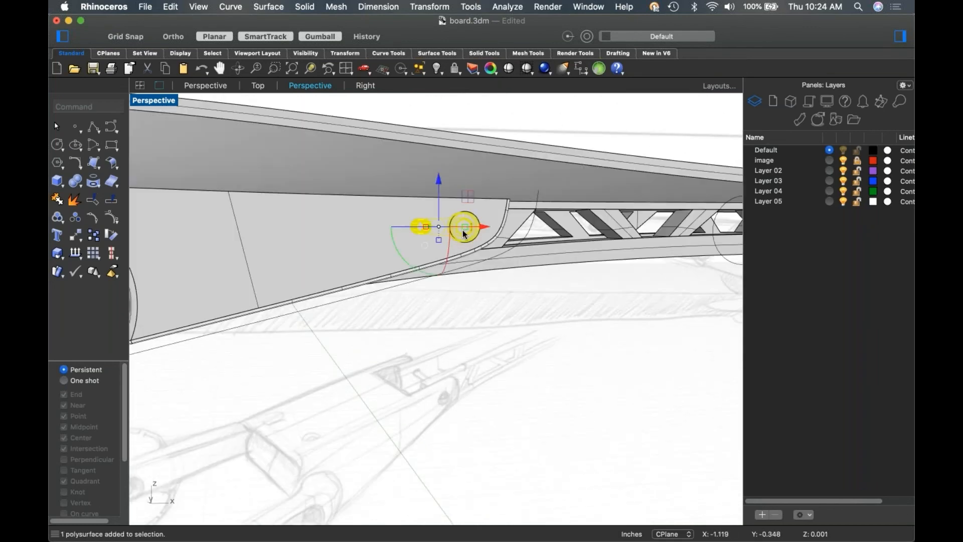
key("ctrl+F2")
Try to move the screw from the bracket hole to the wheel arm's pivot hole, and undo the move.
scroll(454, 265, "down", 7)
right_click_drag(448, 272, 568, 243)
scroll(567, 241, "up", 4)
left_click_drag(574, 215, 283, 281)
right_click_drag(305, 318, 312, 318)
key("super+z")
Move the screw from the bracket hole onto the centre of the wheel arm's pivot hole in the Front view.
left_click(585, 224)
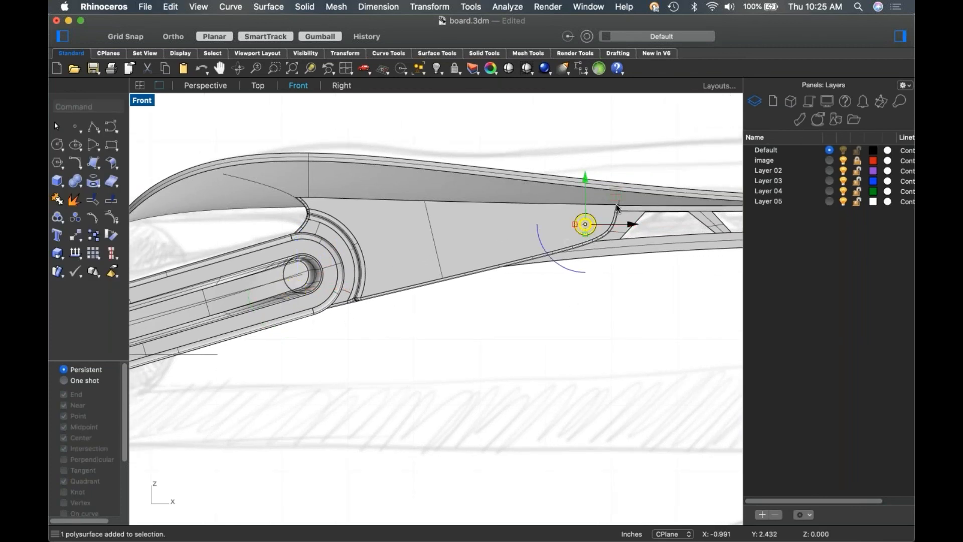
left_click_drag(585, 225, 291, 274)
right_click_drag(323, 310, 335, 328)
Slide the screw along its length toward the outside of the wheel arm in the Perspective view.
key("ctrl+super+p")
right_click_drag(394, 340, 421, 314)
scroll(421, 313, "up", 3)
right_click_drag(273, 329, 301, 338)
scroll(301, 338, "down", 6)
right_click_drag(198, 326, 225, 329)
left_click_drag(244, 329, 316, 344)
right_click_drag(384, 387, 266, 279)
scroll(264, 276, "up", 5)
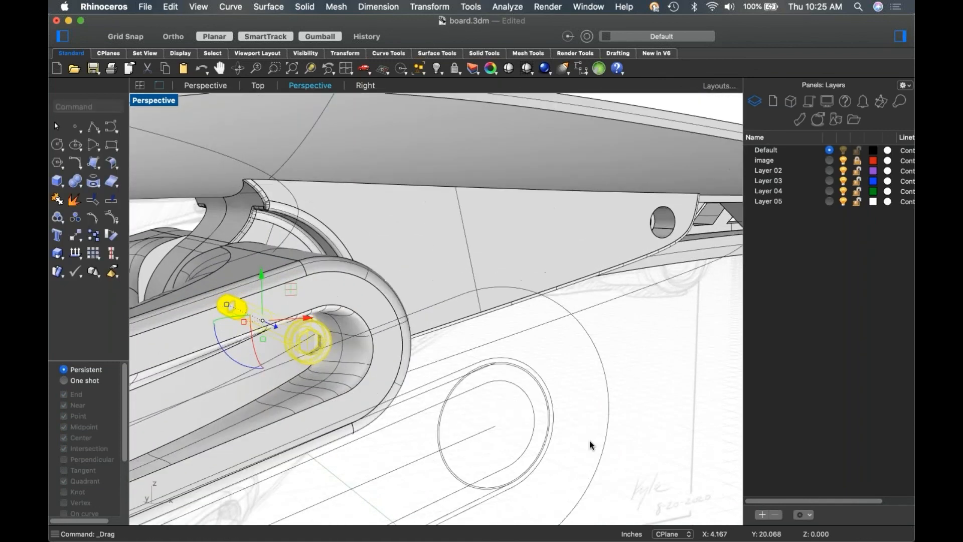
left_click(499, 381)
Nudge the pivot screw slightly outward along its length so its full head clears the wheel arm's recess wall.
scroll(323, 353, "up", 5)
left_click(326, 367)
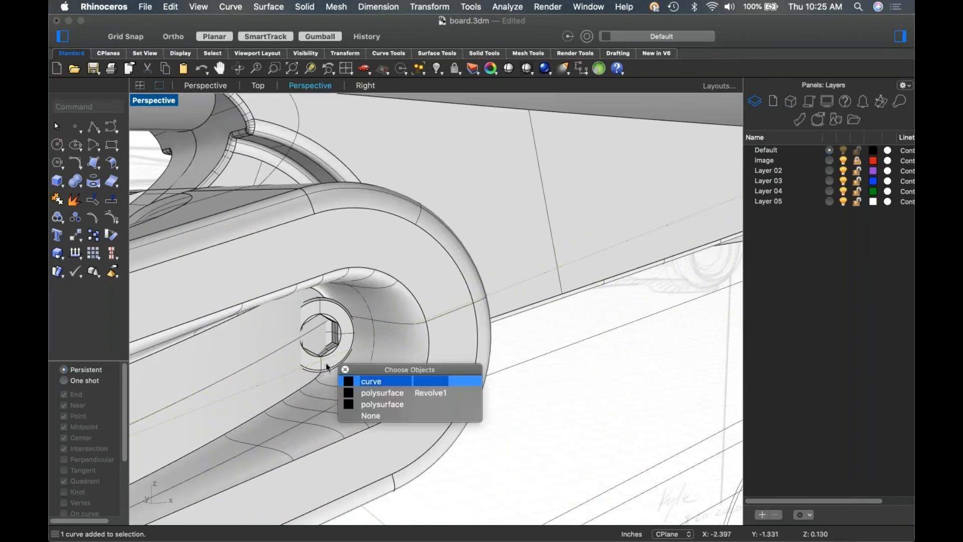
left_click(381, 392)
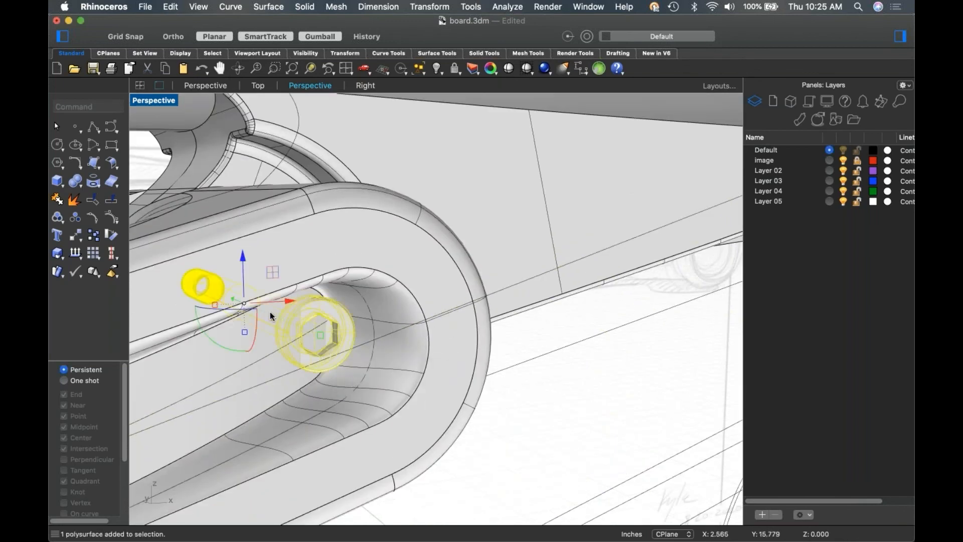
left_click_drag(236, 303, 248, 306)
left_click(664, 454)
scroll(465, 369, "down", 10)
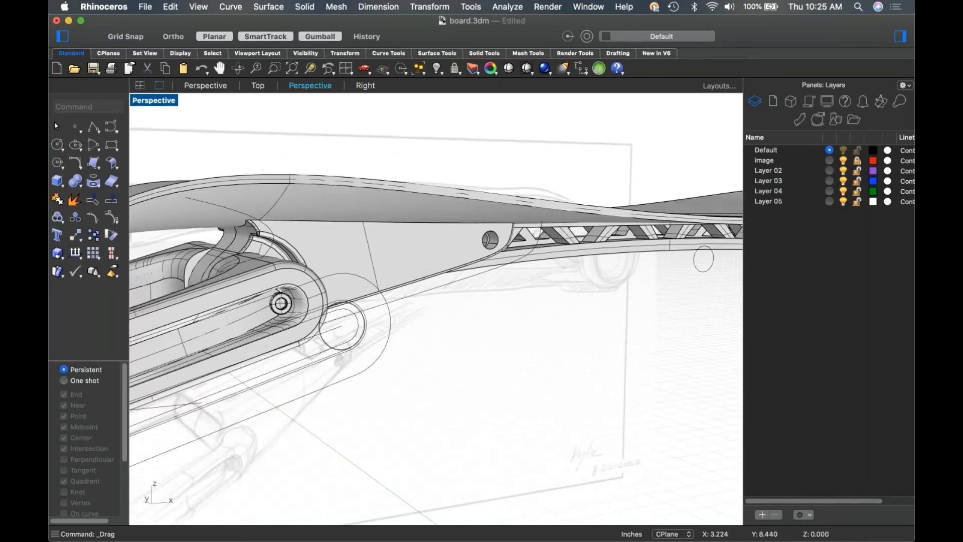
scroll(229, 300, "up", 3)
Mirror a copy of the pivot screw to the opposite wheel arm across the vertical centre line starting at 0 in the Front view.
left_click(211, 289)
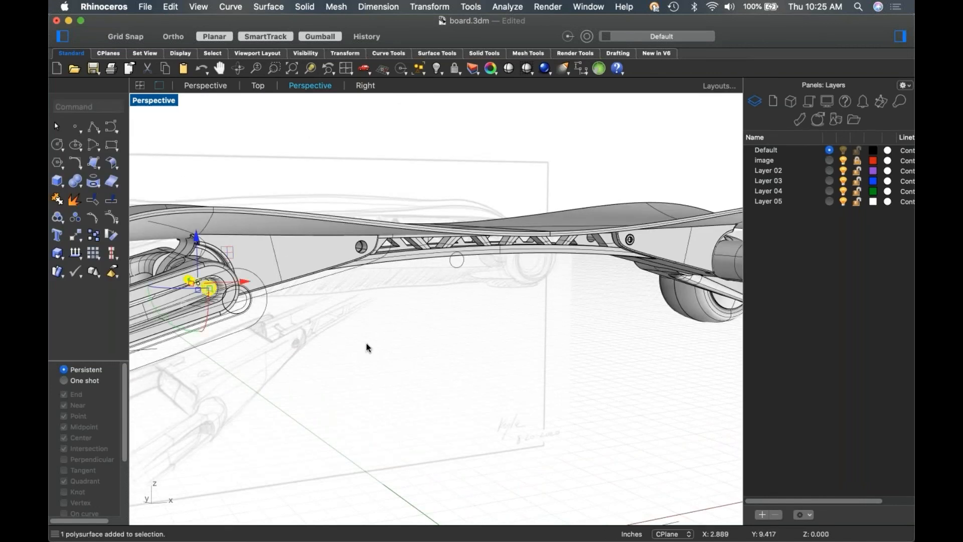
key("ctrl+F2")
type("mi")
key("Return")
type("0")
key("Return")
scroll(362, 341, "down", 4)
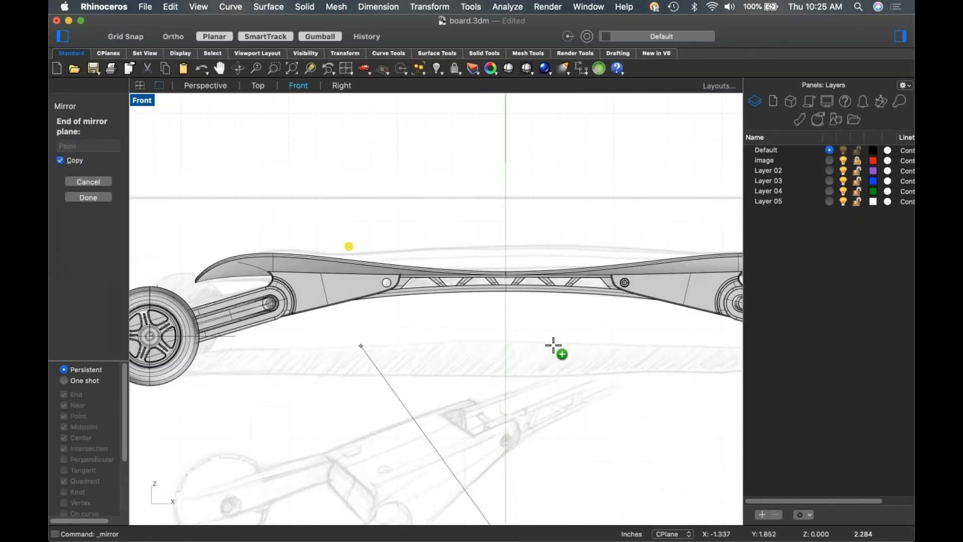
left_click(620, 342, "shift")
left_click(601, 357)
scroll(561, 344, "down", 2)
right_click_drag(562, 344, 486, 329)
scroll(510, 340, "down", 4)
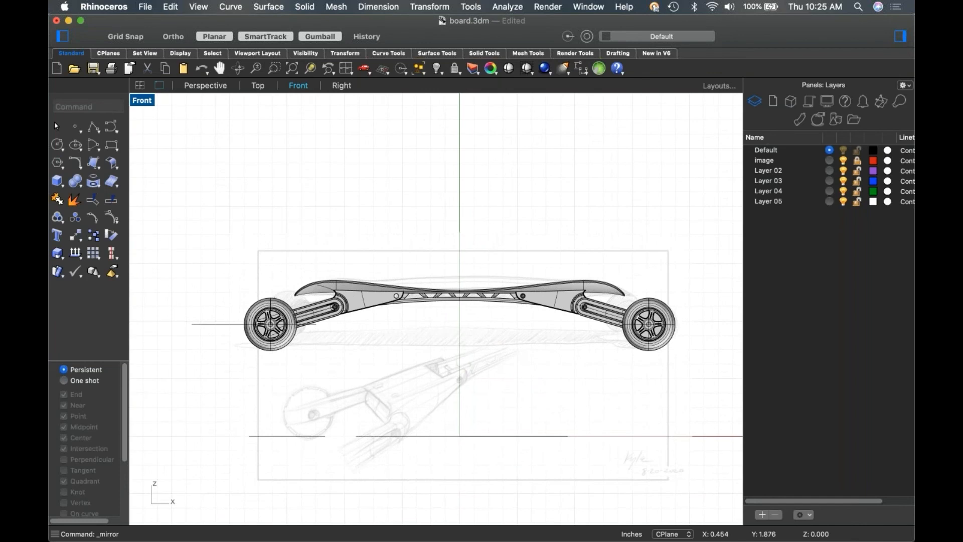
Return to the Perspective view, delete all curves in the model and turn off the image layer.
key("ctrl+F4")
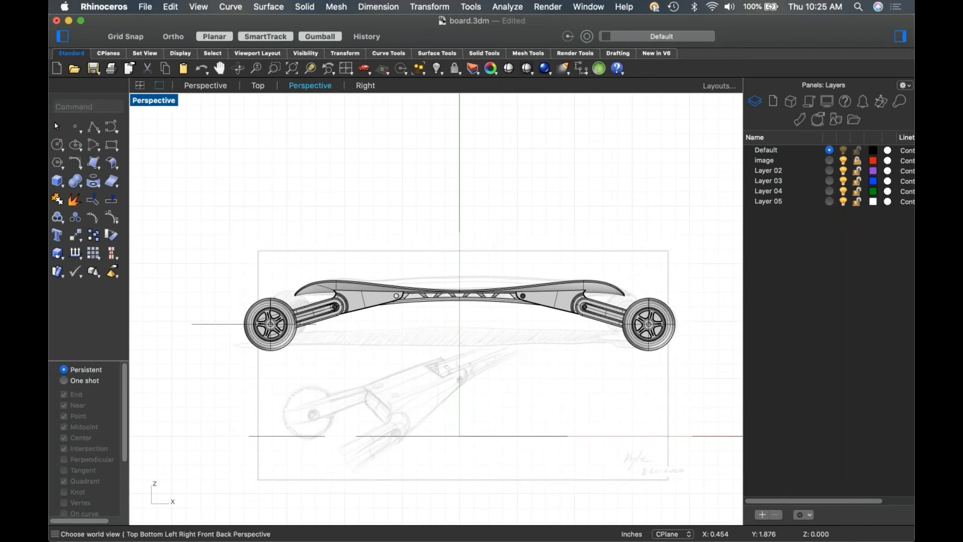
right_click_drag(523, 351, 433, 342)
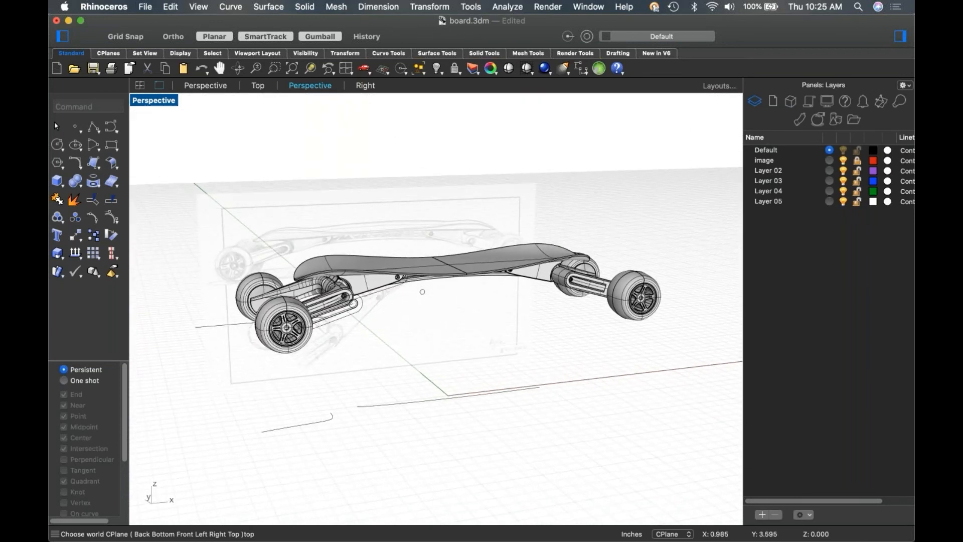
left_click(422, 291)
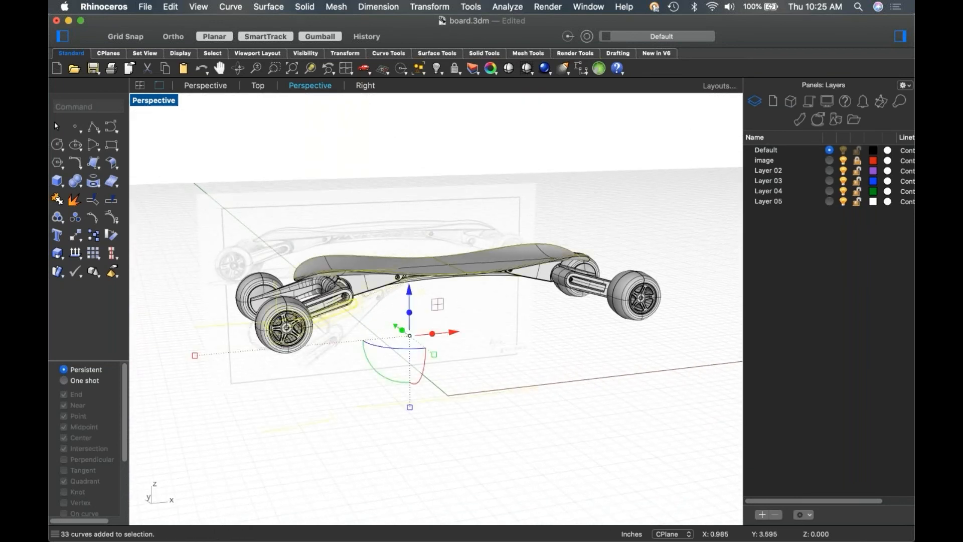
key("Delete")
left_click(844, 161)
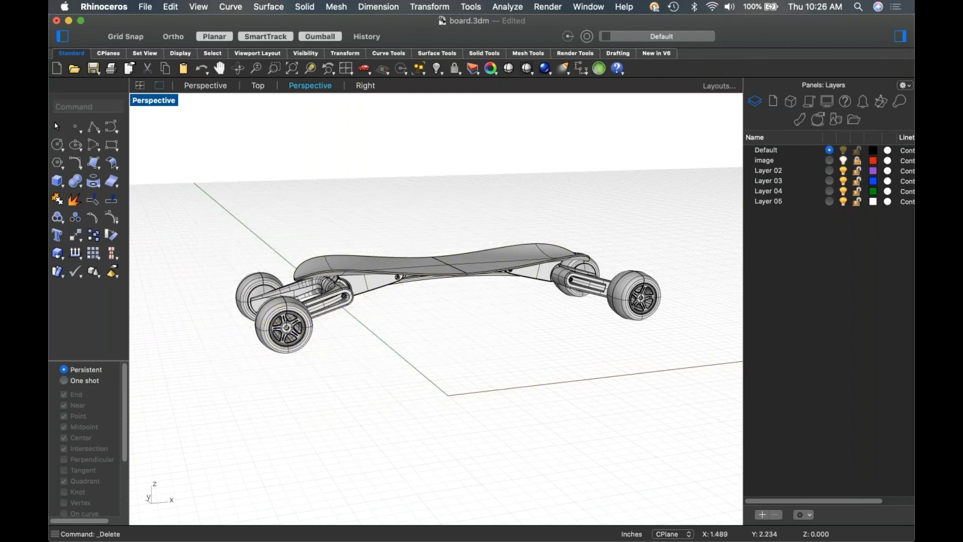
right_click_drag(475, 363, 398, 324)
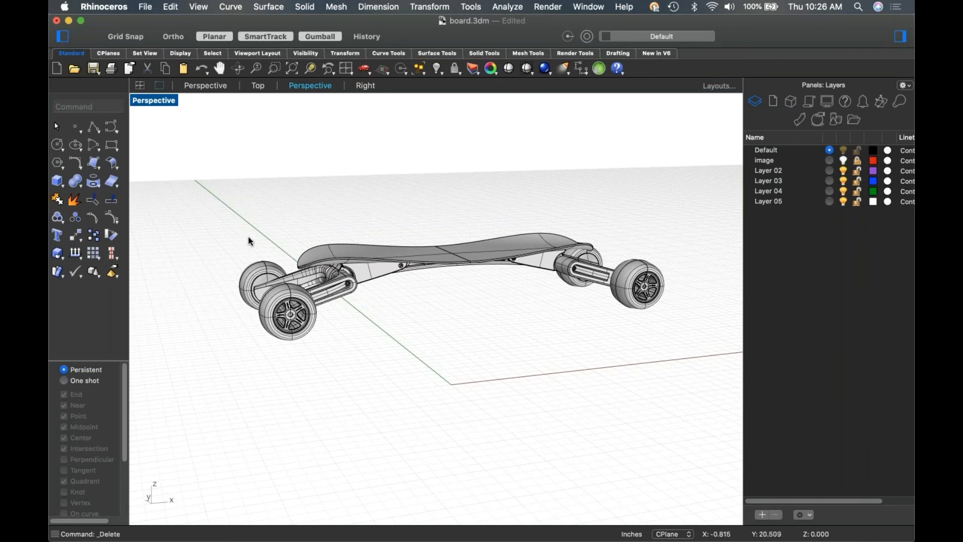
Save board.3dm and set the Perspective viewport to the Arctic display mode.
key("cmd+s")
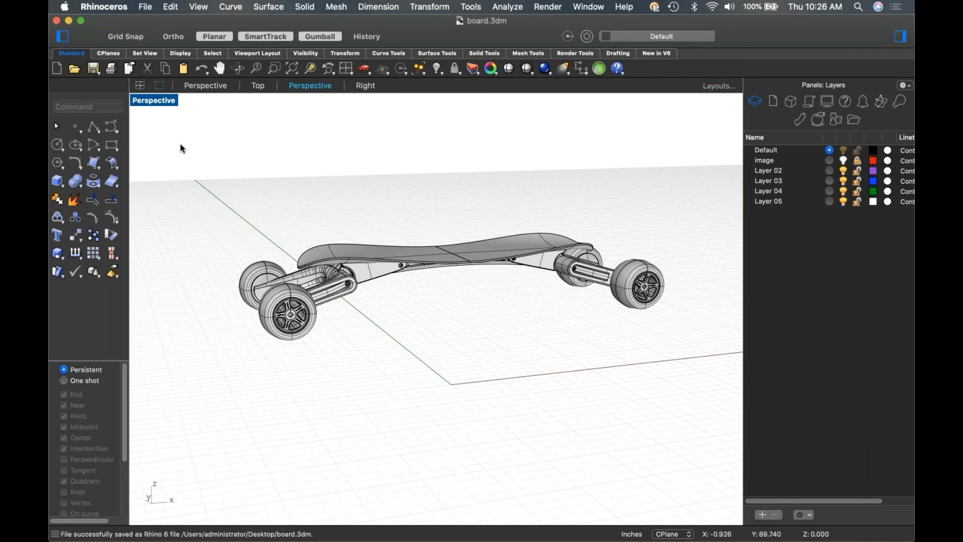
left_click(154, 100)
left_click(189, 332)
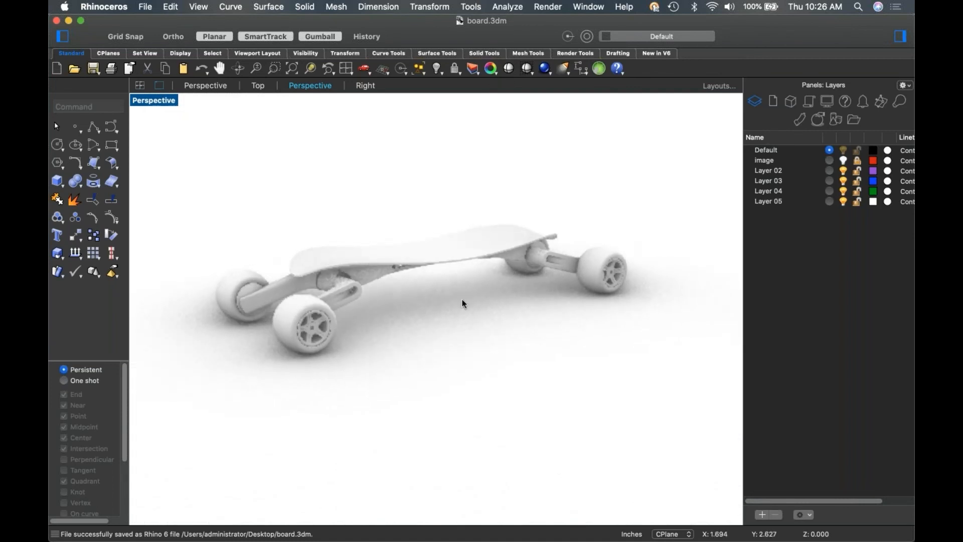
Create a new Paint material and set its colour to a medium neutral grey.
scroll(462, 301, "up", 2)
left_click(801, 123)
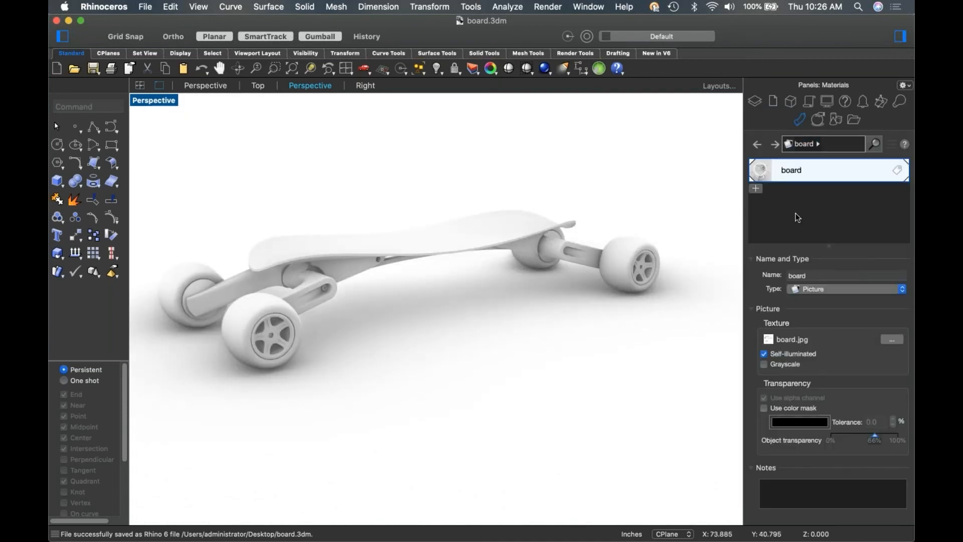
left_click(756, 189)
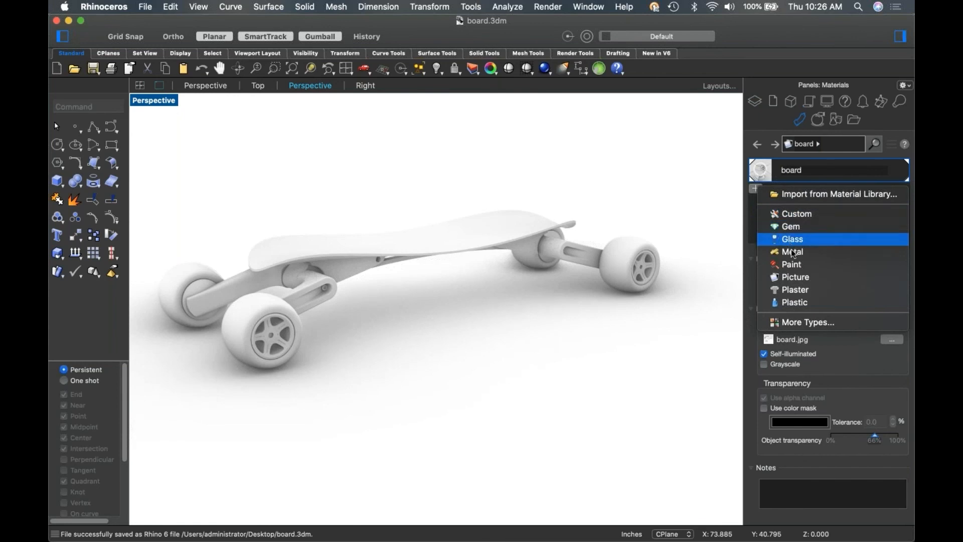
left_click(795, 265)
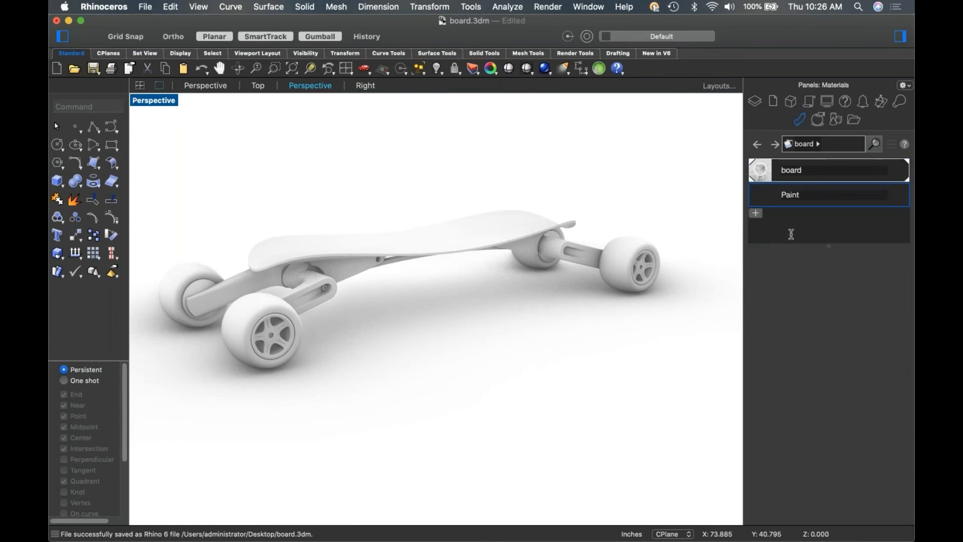
left_click(828, 328)
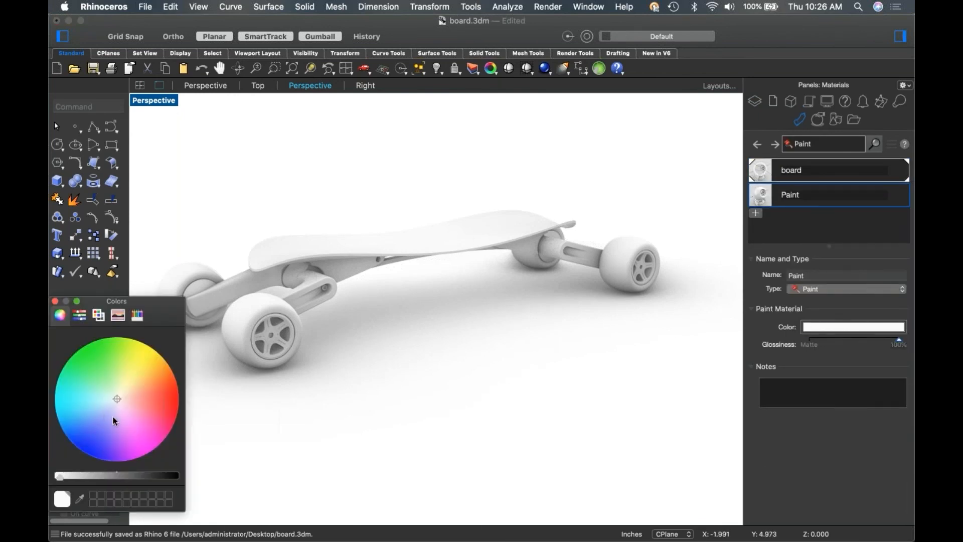
left_click_drag(106, 475, 94, 477)
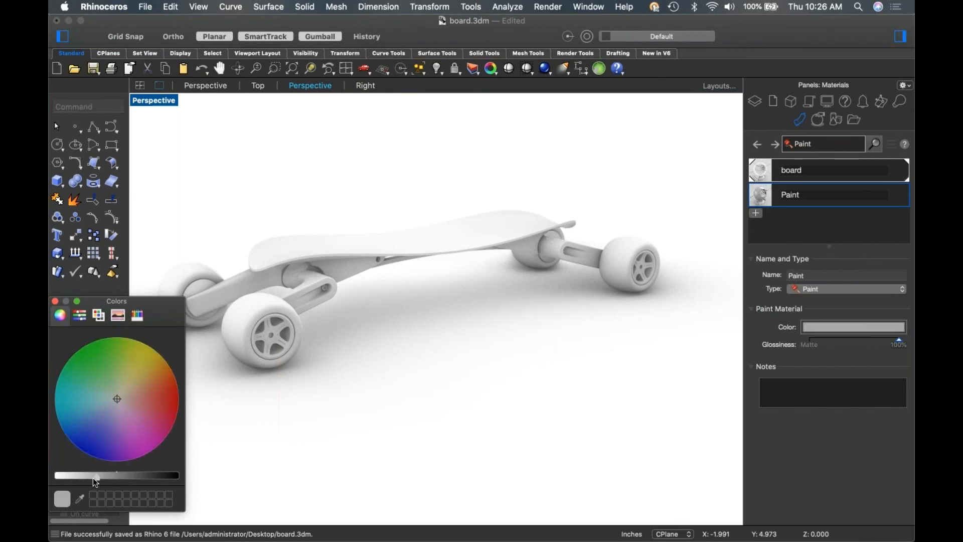
left_click(118, 476)
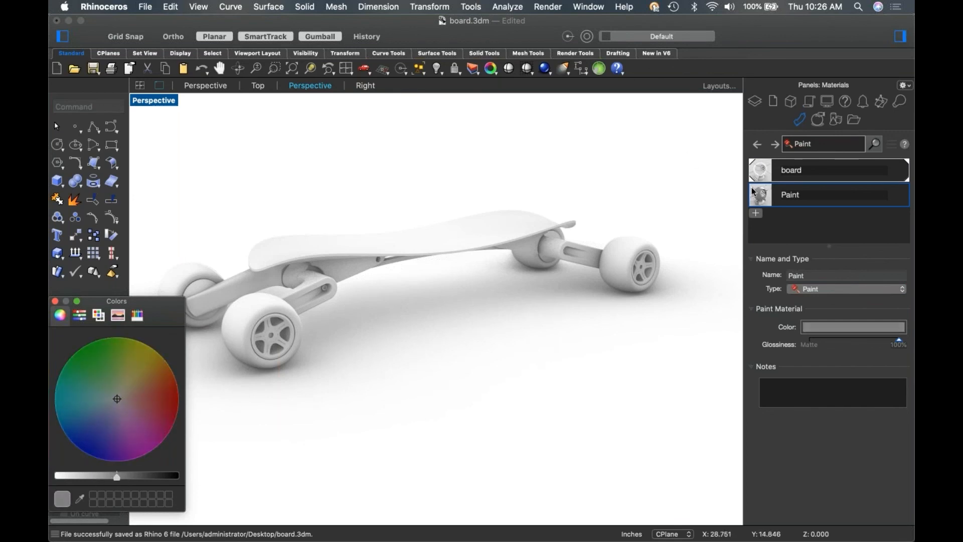
Select every object of the skateboard, assign the Paint material to them, and close the colour picker.
left_click(157, 183)
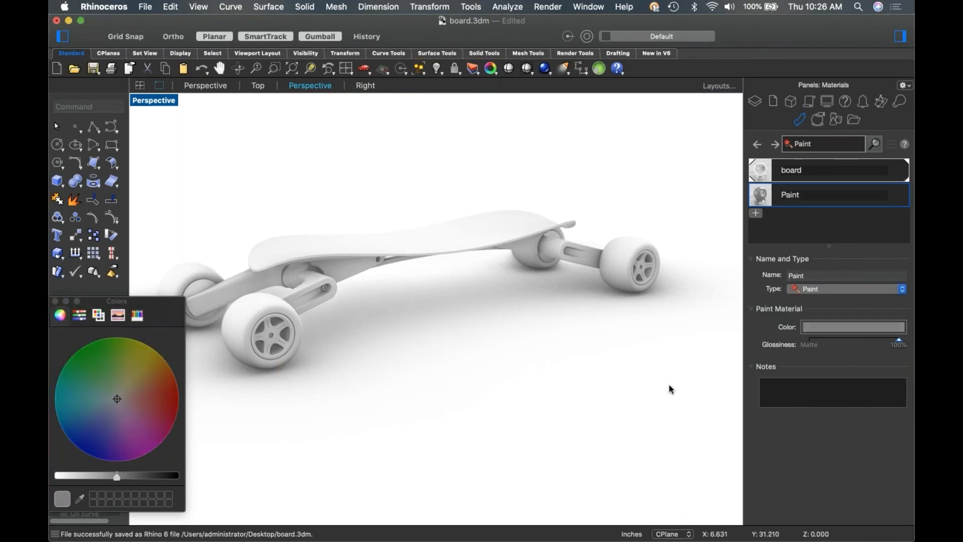
left_click_drag(673, 356, 362, 174)
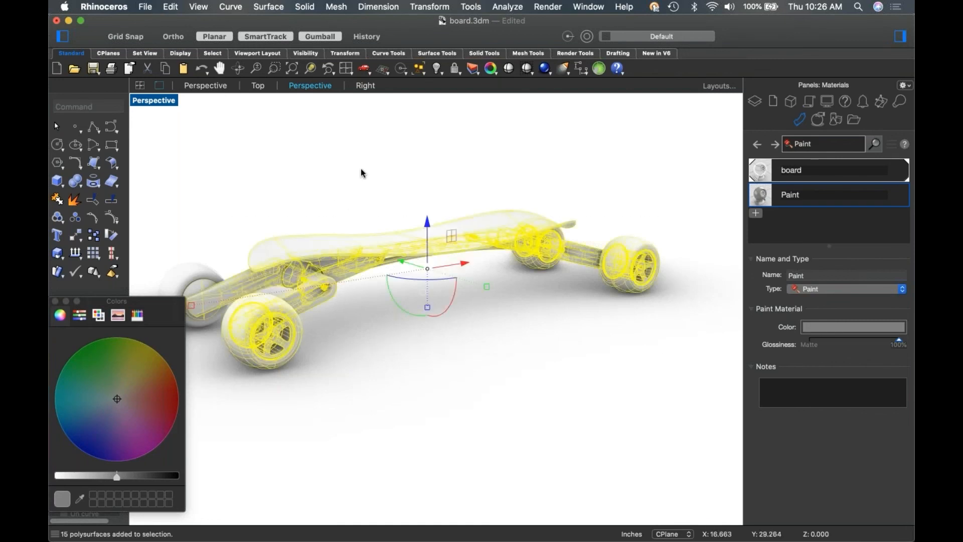
key("super+a")
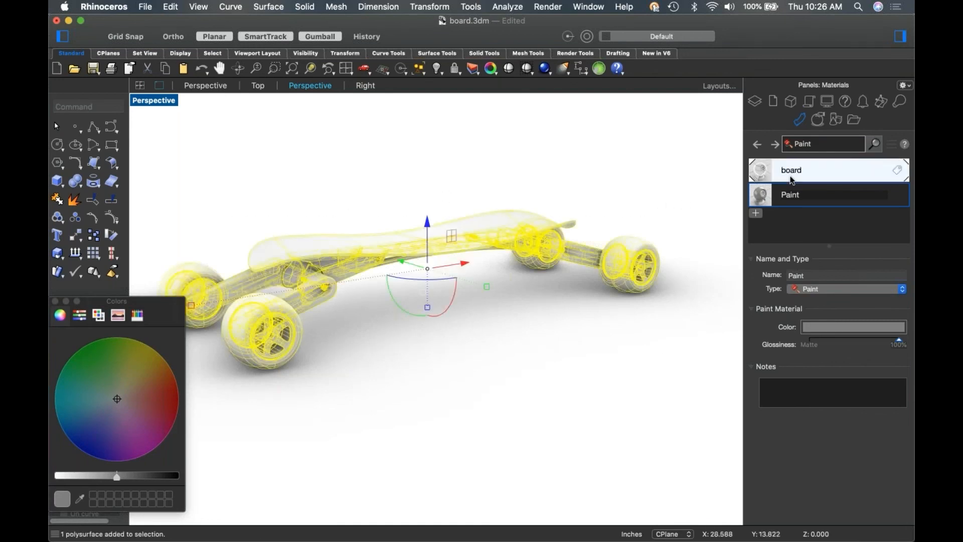
right_click(760, 195)
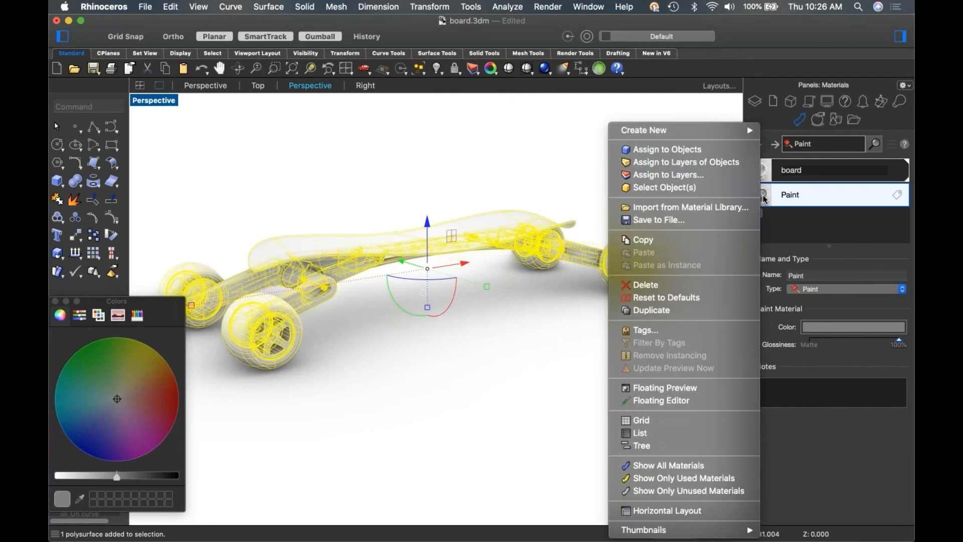
left_click(672, 149)
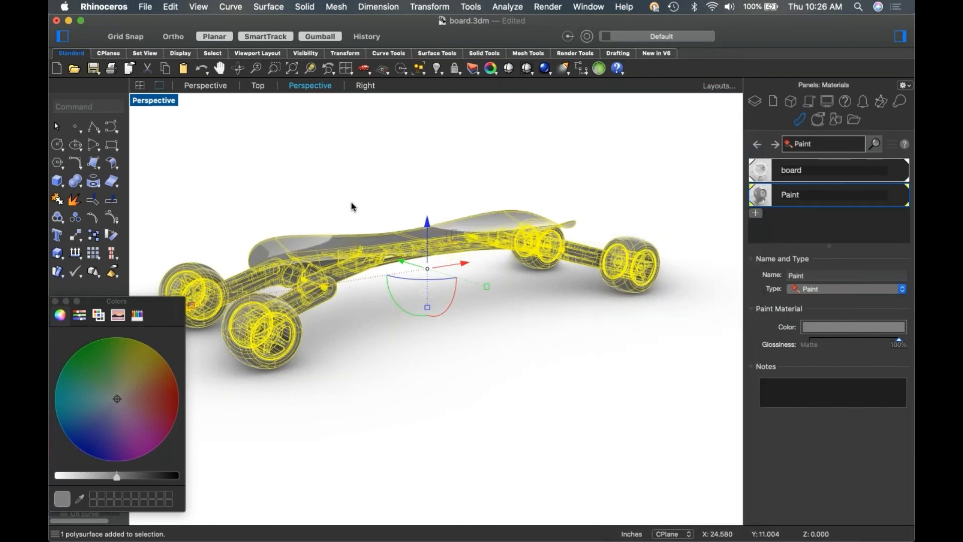
key("Escape")
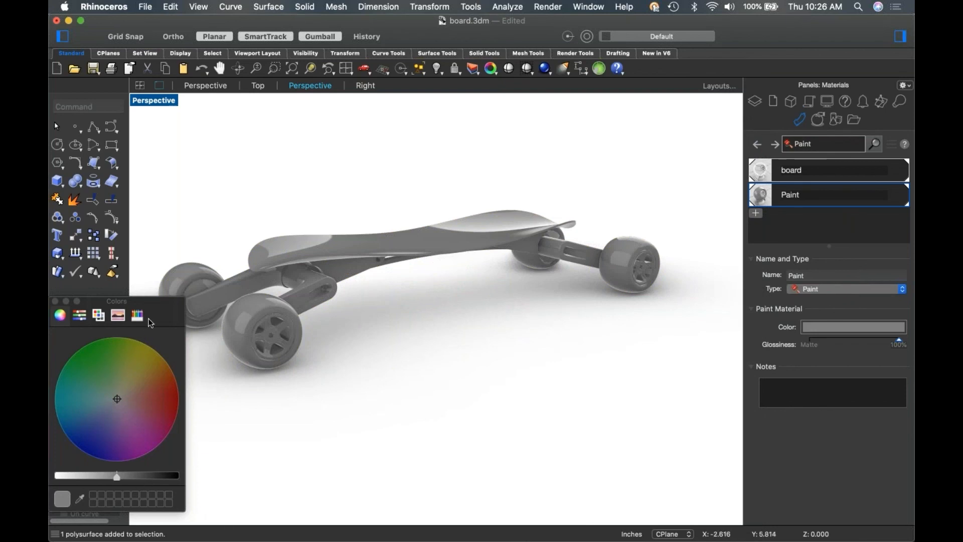
left_click_drag(157, 308, 219, 320)
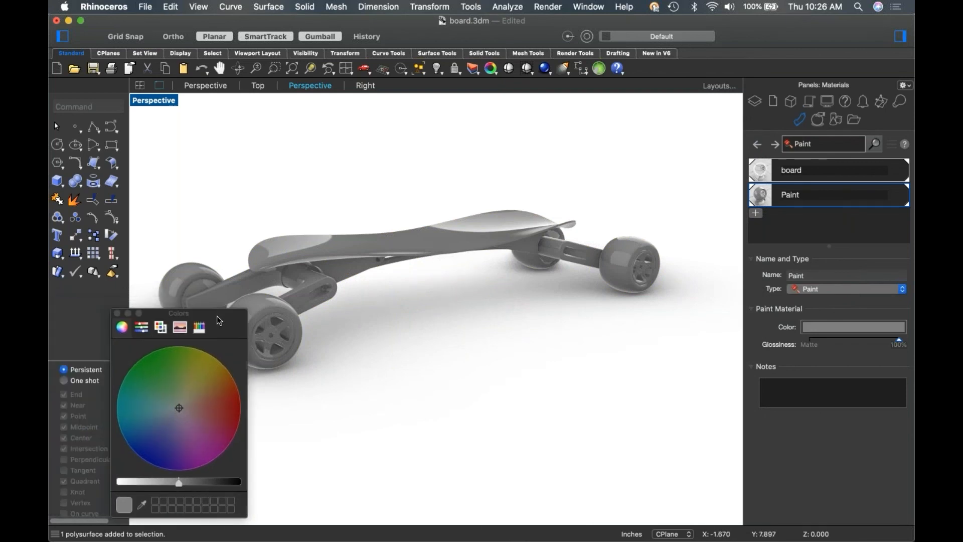
left_click(117, 313)
Lighten the Paint material's colour to a very light neutral grey.
right_click_drag(496, 301, 402, 320)
left_click(841, 329)
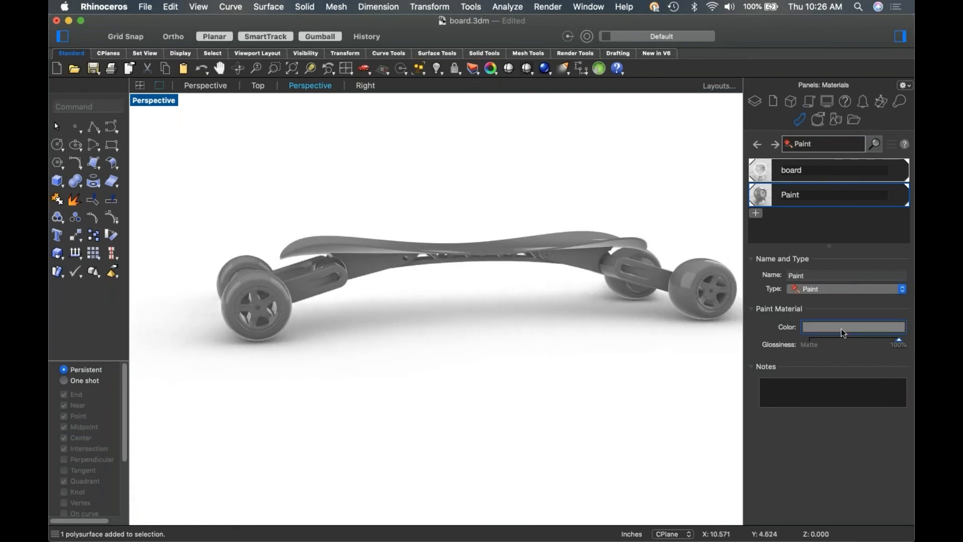
left_click_drag(180, 482, 139, 483)
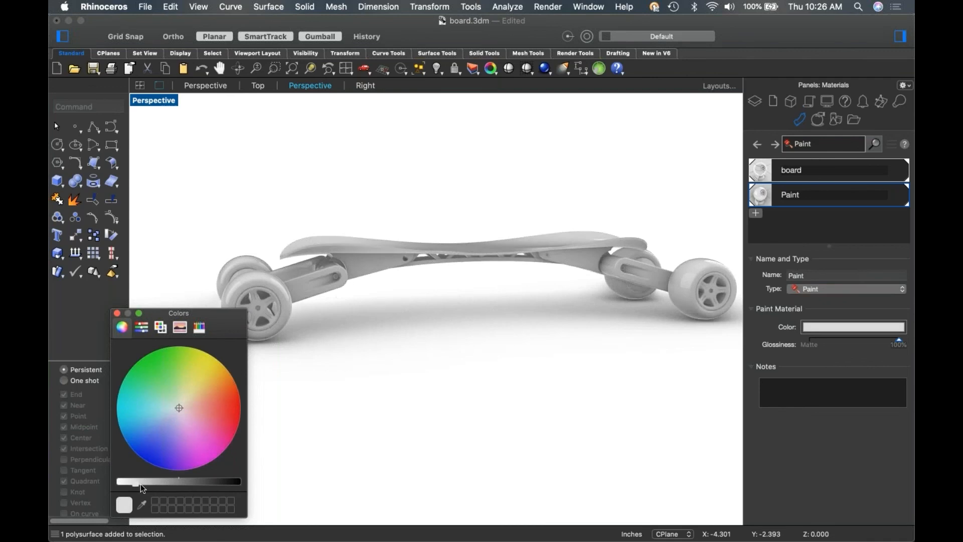
left_click(117, 314)
right_click_drag(386, 372, 456, 369)
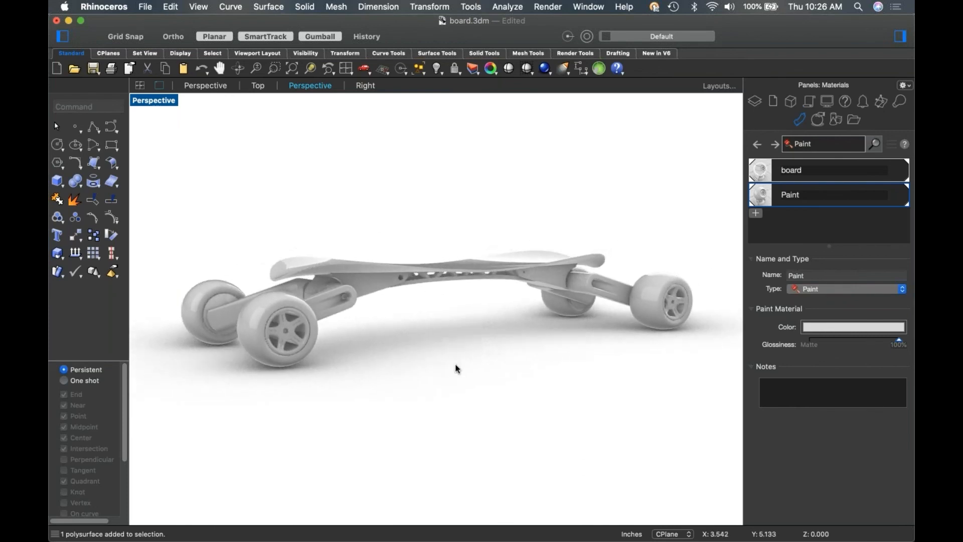